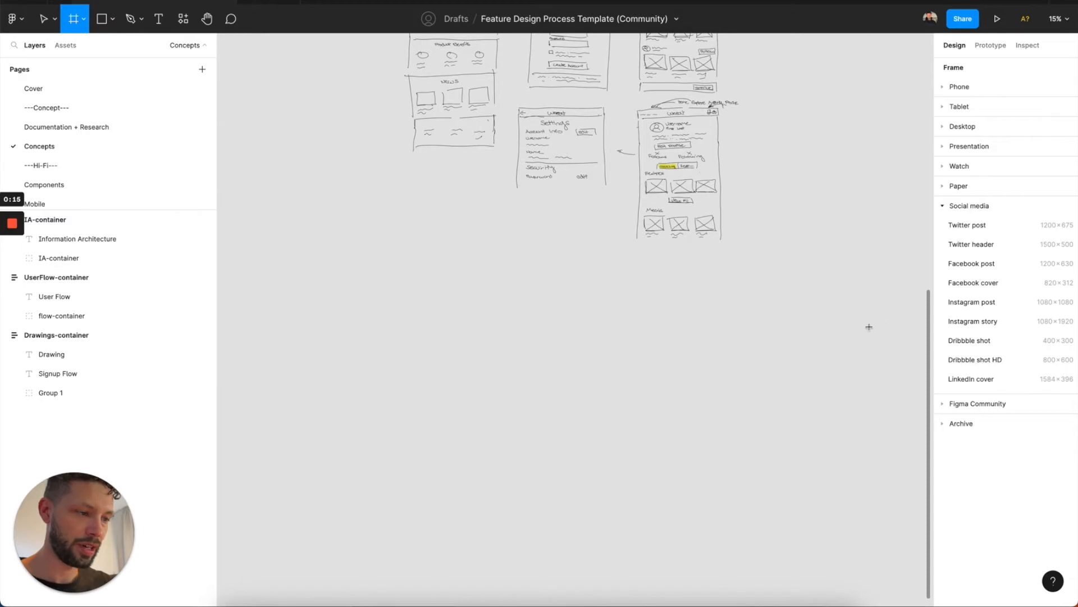
Add a 1440 × 1024 Desktop frame below the signup sketches at X 0, Y 8098 and order its layer beneath Drawings-container.
click(980, 205)
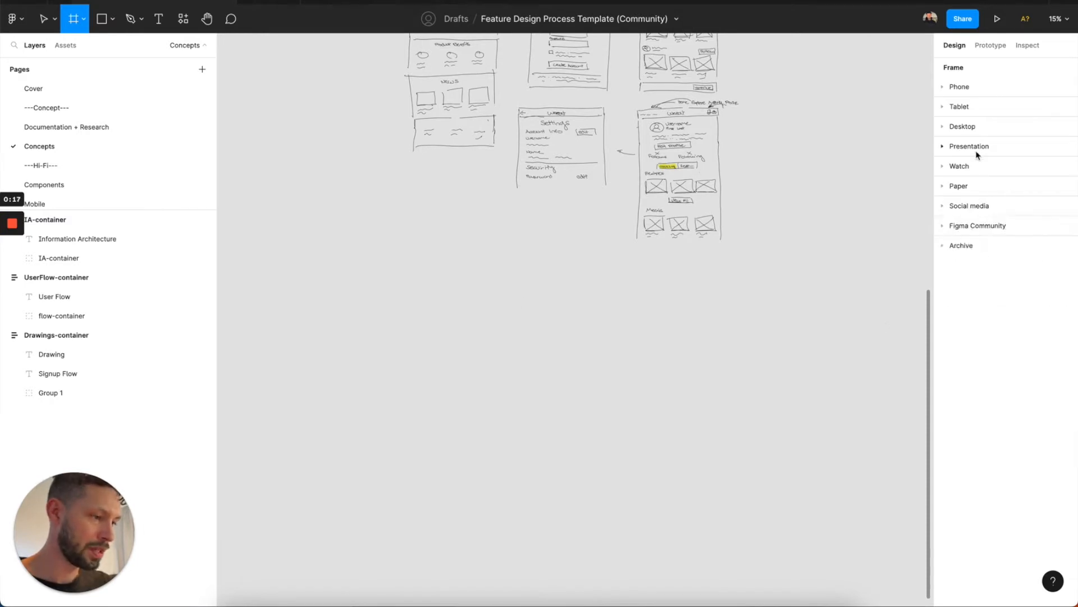
click(973, 126)
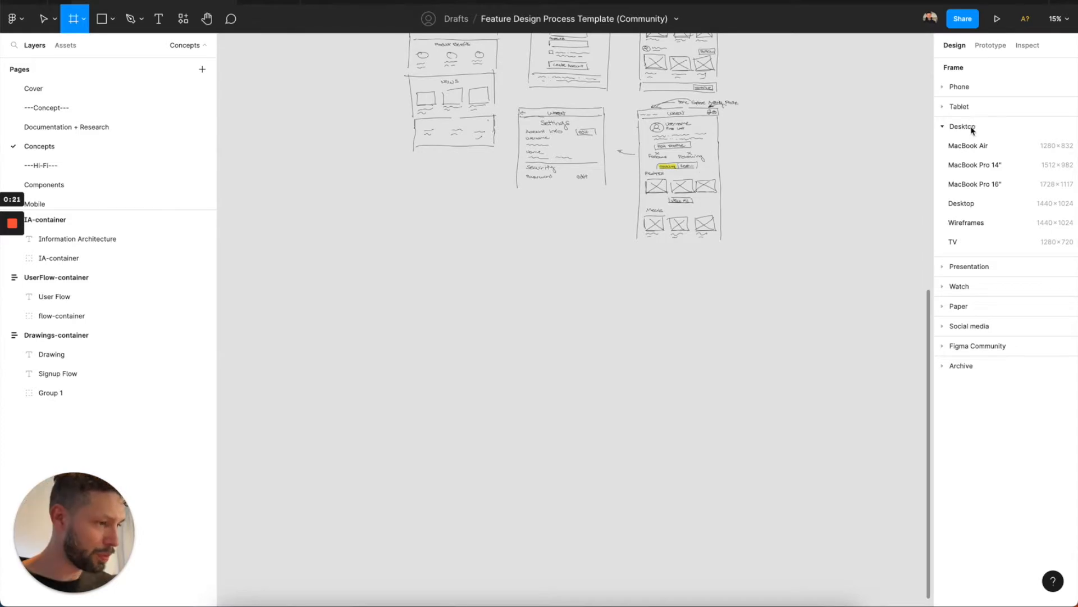
click(976, 205)
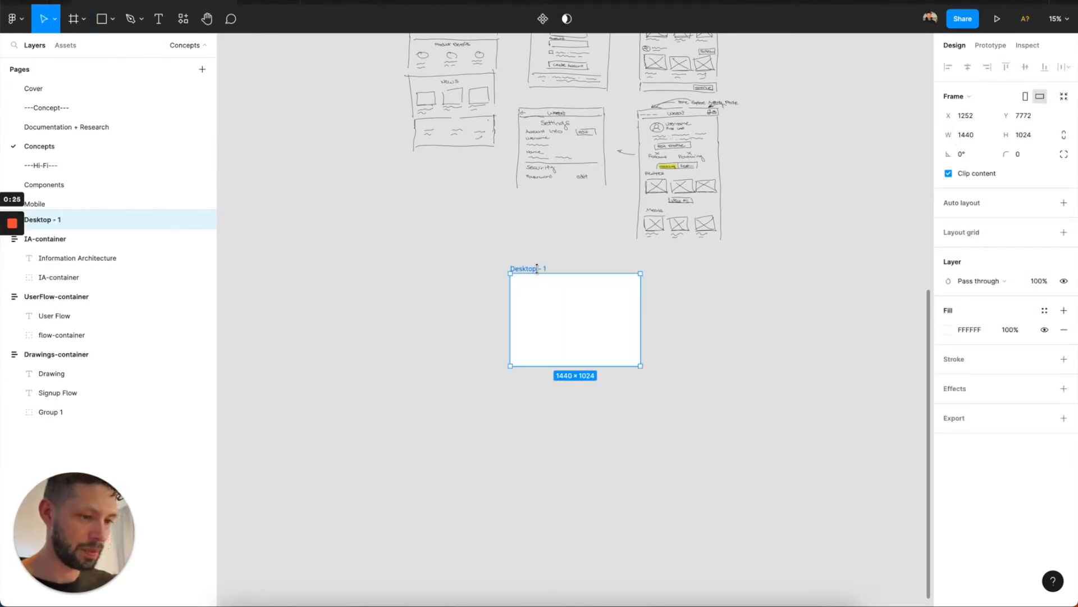
drag(537, 271, 427, 300)
drag(84, 221, 33, 422)
Rename the new desktop frame as Home.
click(75, 337)
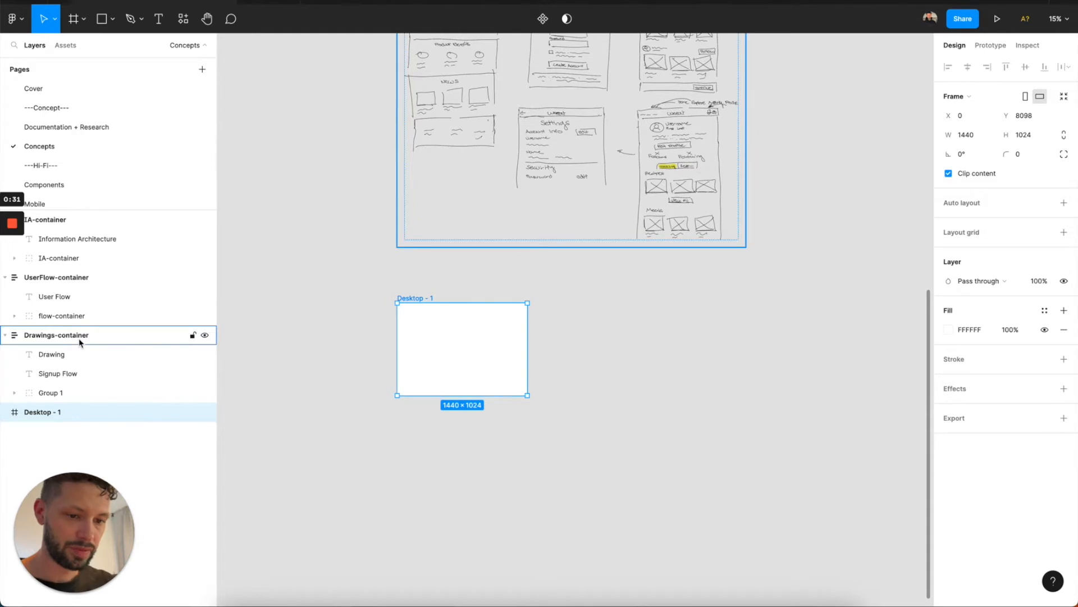
click(418, 298)
click(142, 337)
key(Return)
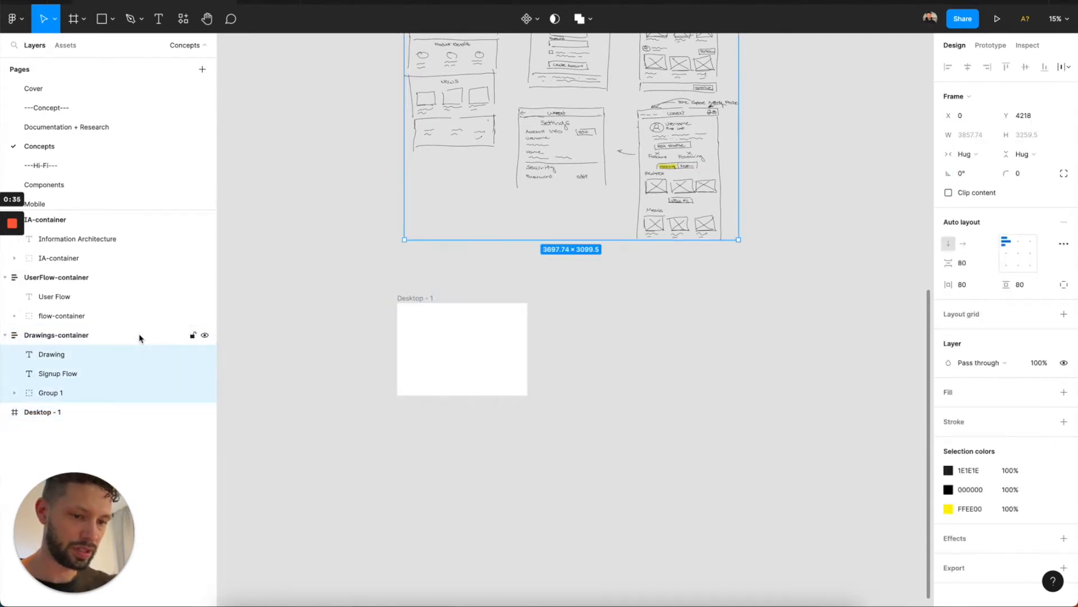
double_click(420, 298)
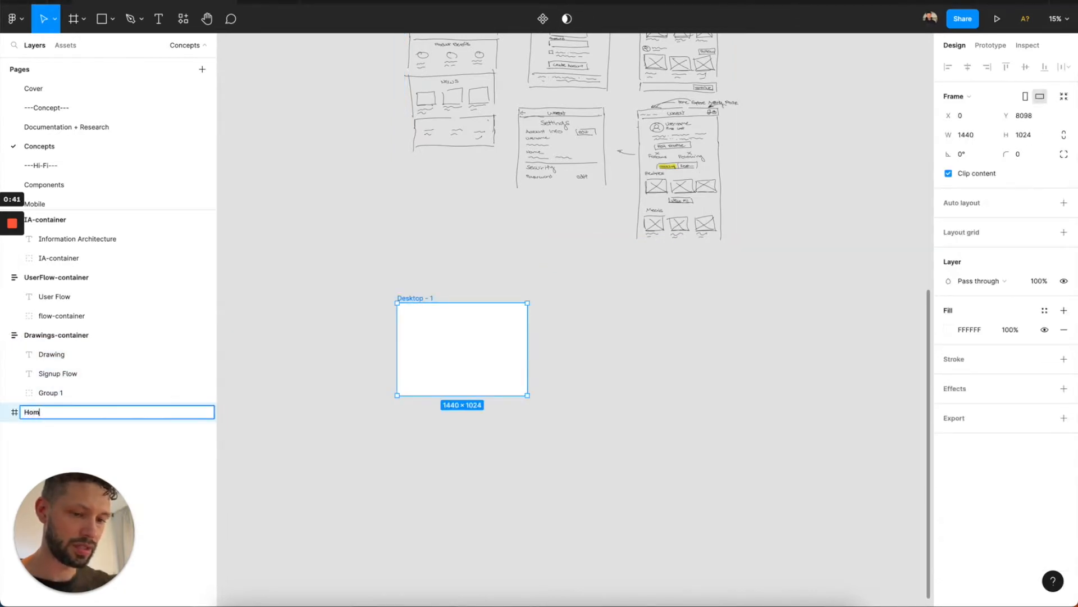
key(Return)
Duplicate the Home frame beside it at X 1732 as Sign Up and order its layer beneath Home.
drag(420, 300, 572, 325)
key(ctrl+r)
text(S)
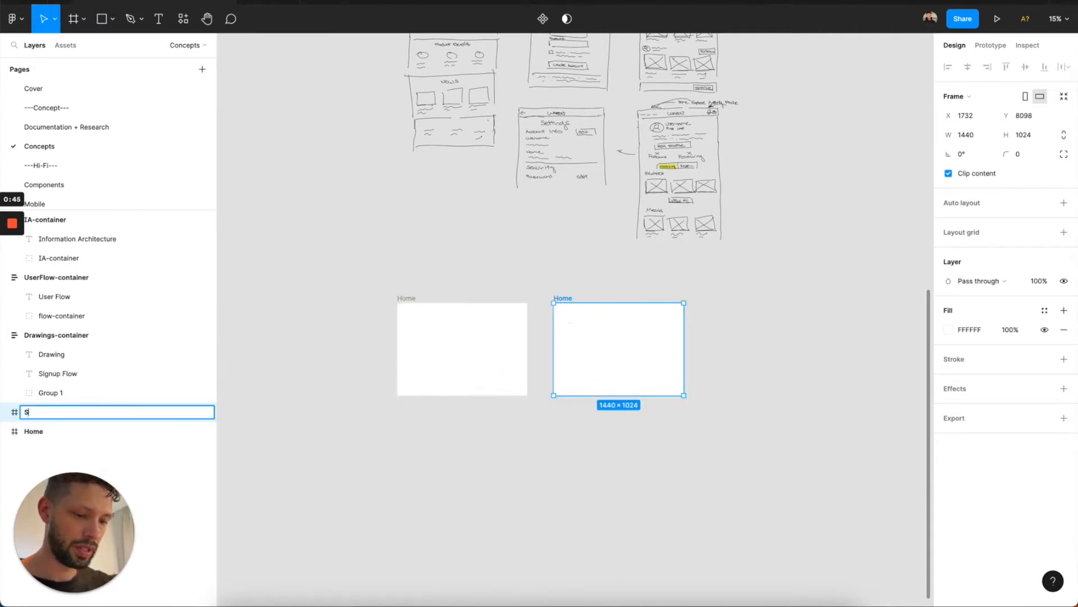
text(ign Up)
key(Return)
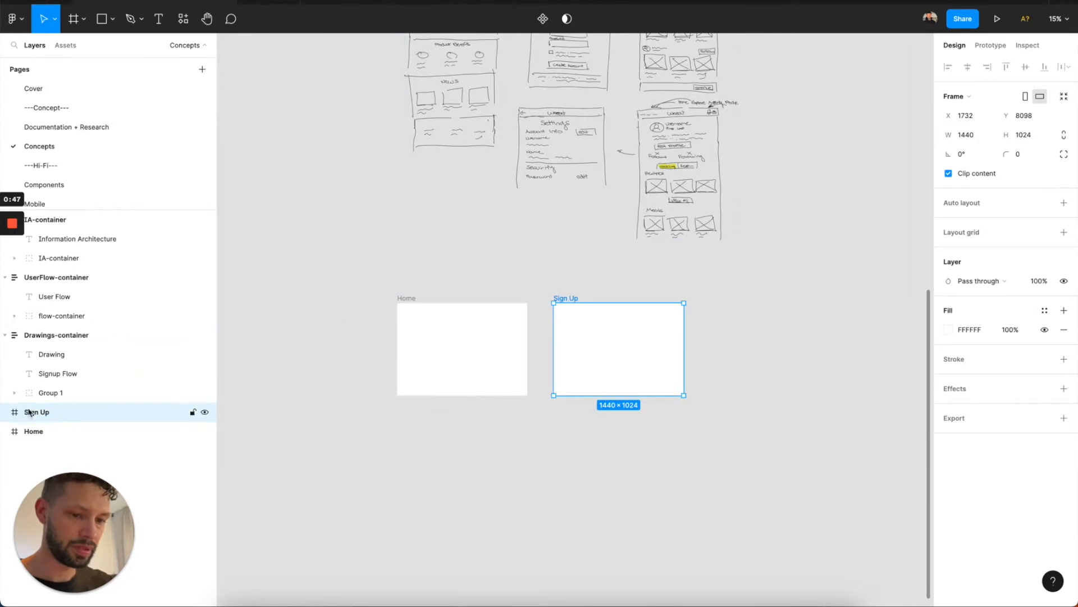
drag(32, 412, 26, 445)
Duplicate the Sign Up frame and rename the copy Discover People.
scroll(349, 238, up, 3)
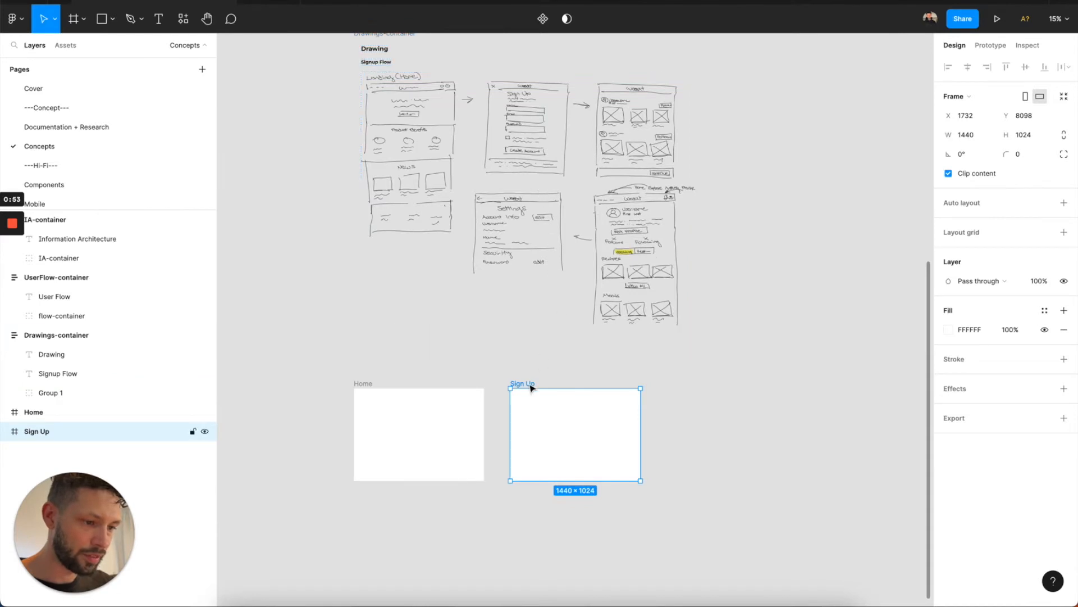
key(ctrl+d)
key(ctrl+r)
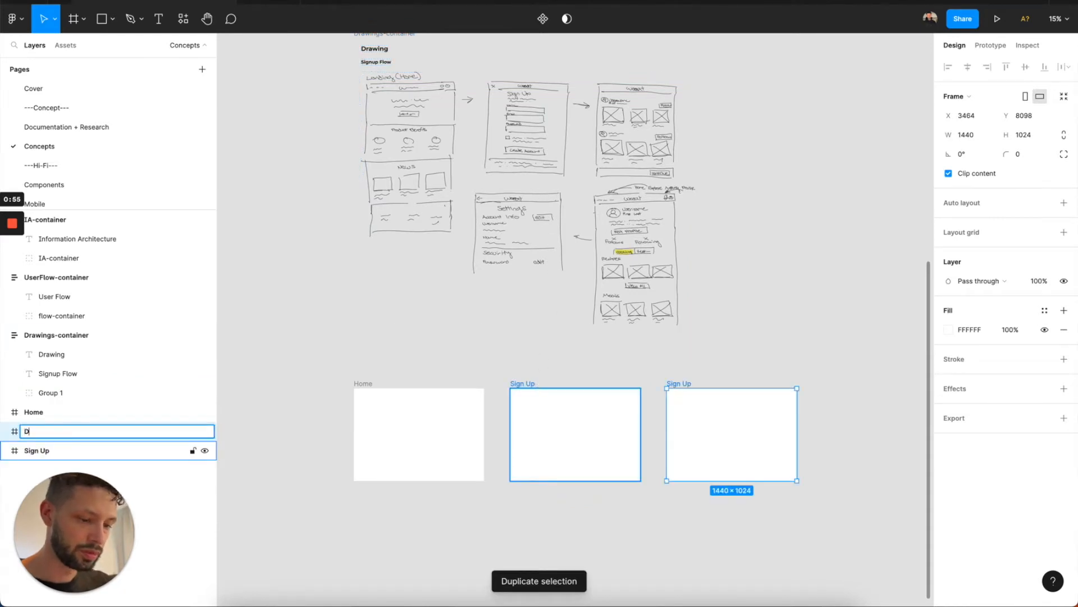
text(Discovery)
key(BackSpace)
text(Peropl)
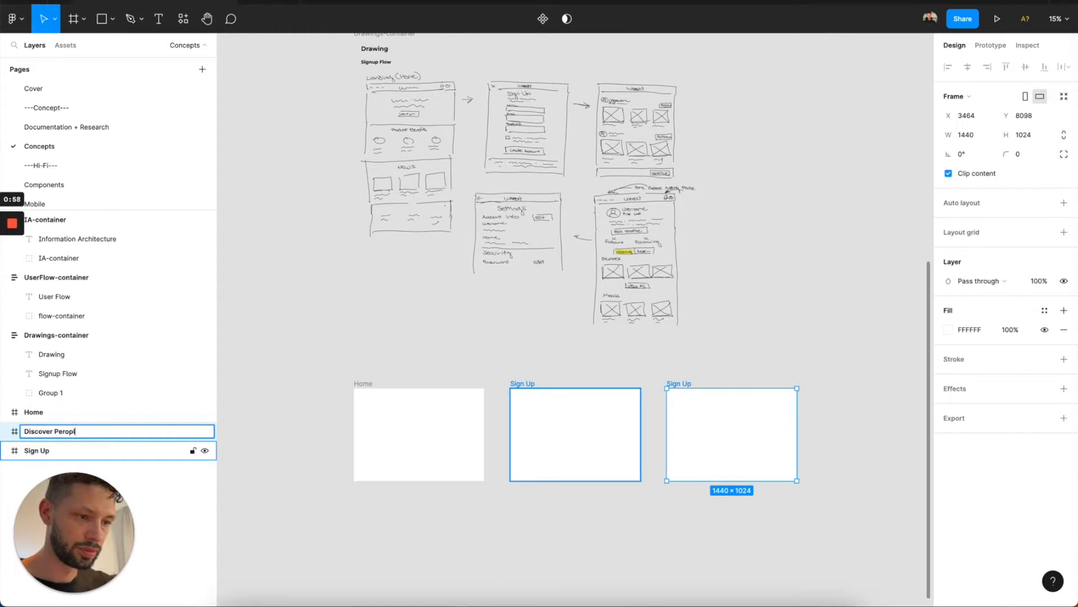
key(Return)
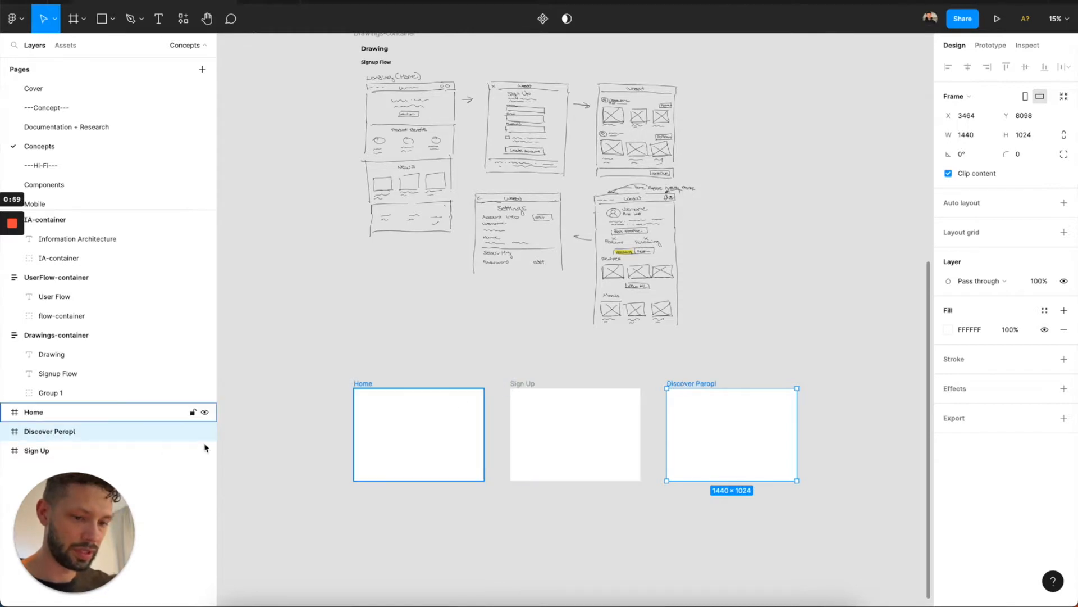
double_click(66, 436)
text(Discover People)
key(Return)
Duplicate the Discover People frame and rename the copy Feed.
key(ctrl+d)
scroll(562, 362, right, 2)
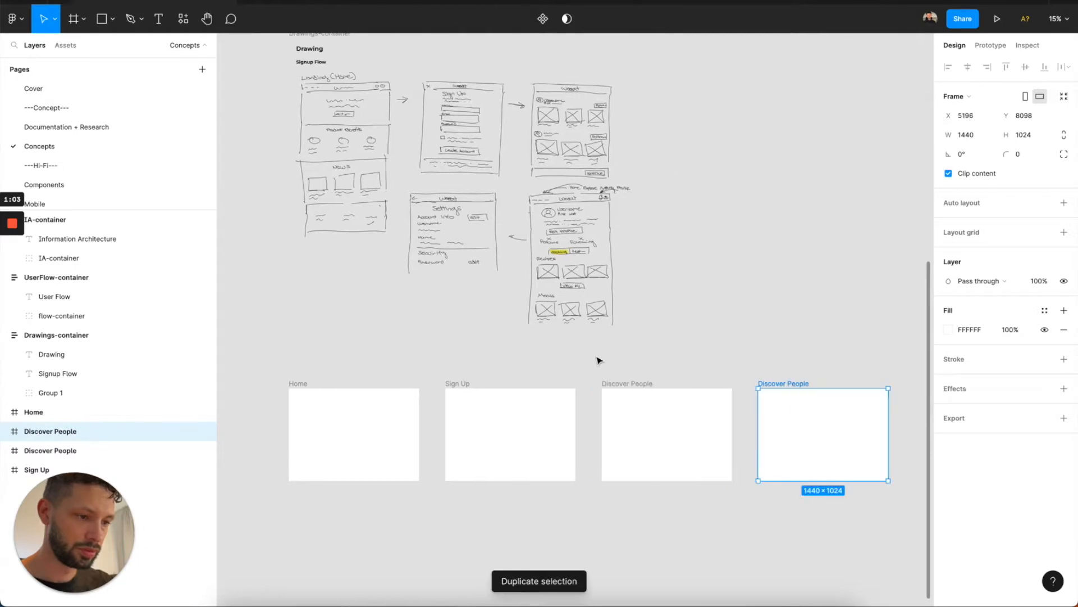
double_click(785, 384)
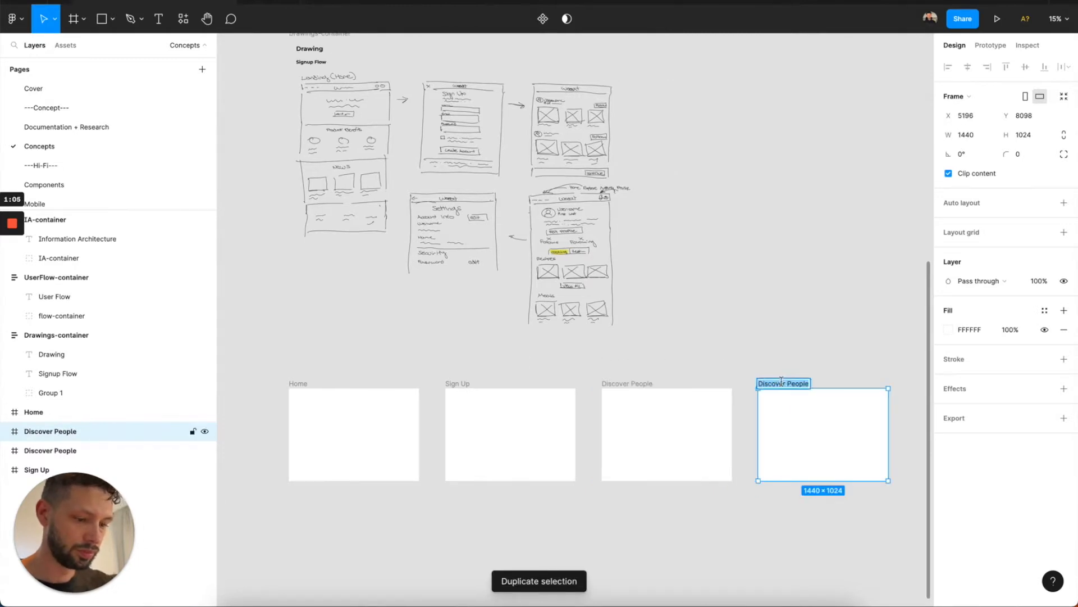
text(Feed)
key(Return)
Duplicate the Feed frame and rename the copy Profile.
scroll(781, 382, right, 1)
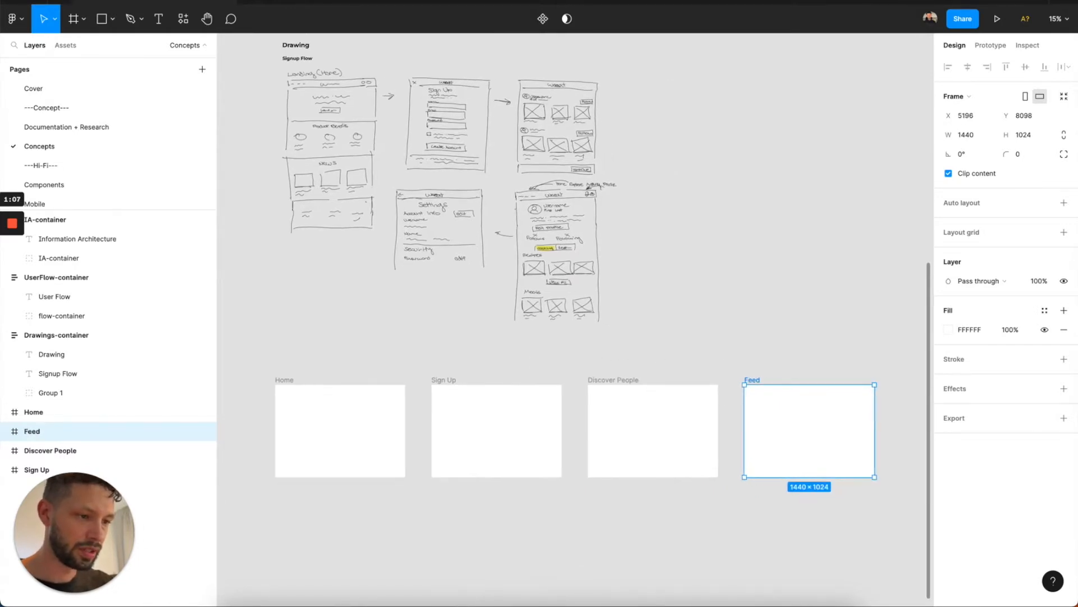
scroll(755, 373, right, 3)
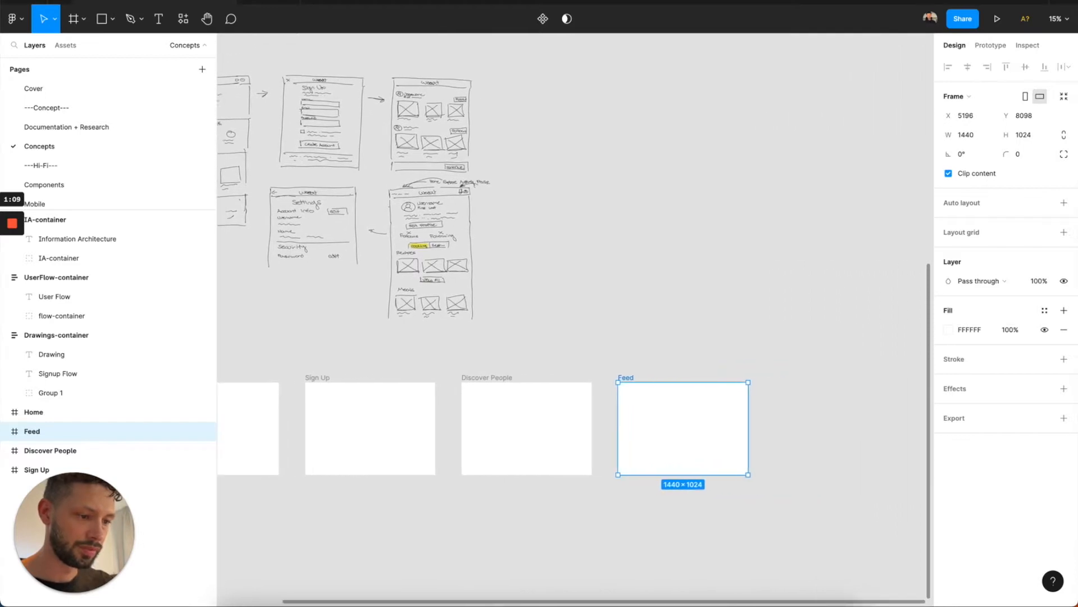
key(ctrl+d)
scroll(751, 374, right, 1)
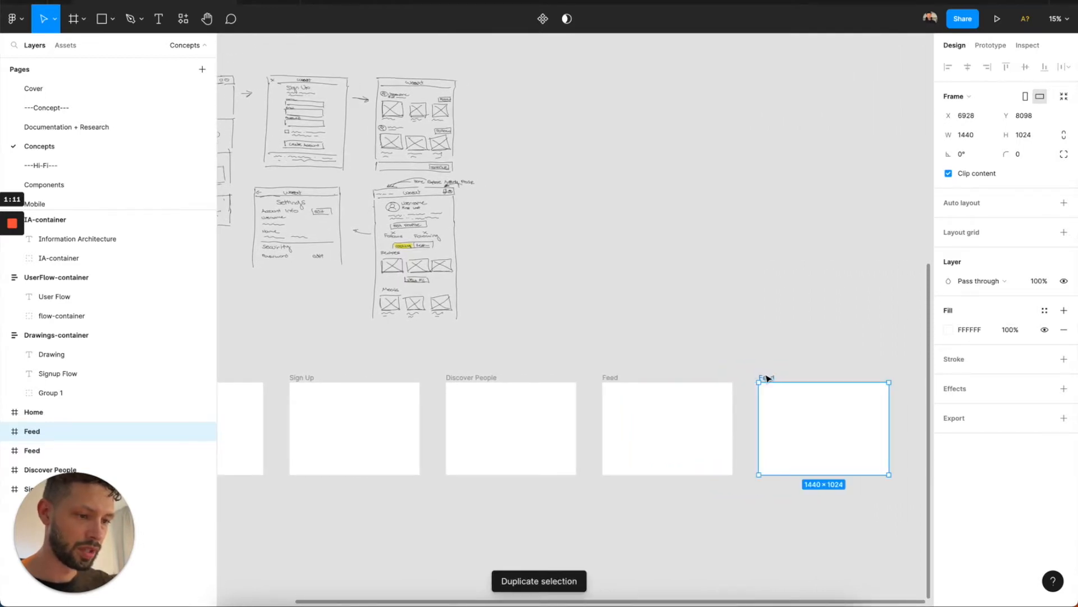
key(BackSpace)
key(BackSpace)
key(BackSpace)
key(BackSpace)
key(BackSpace)
text(Pr)
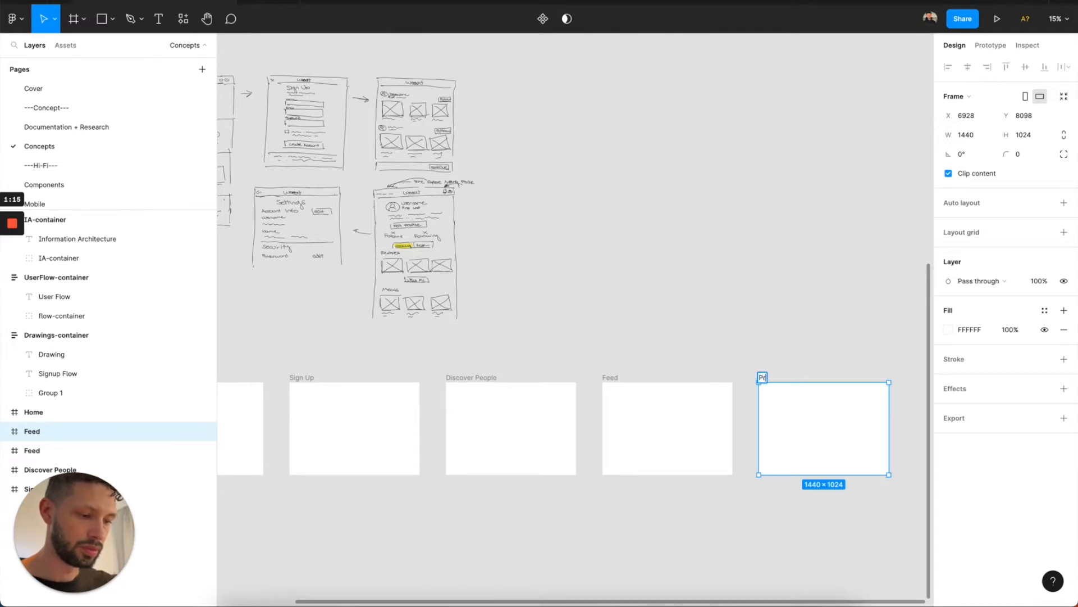
Duplicate the Profile frame and rename the copy Settings.
key(ctrl+d)
scroll(837, 366, right, 3)
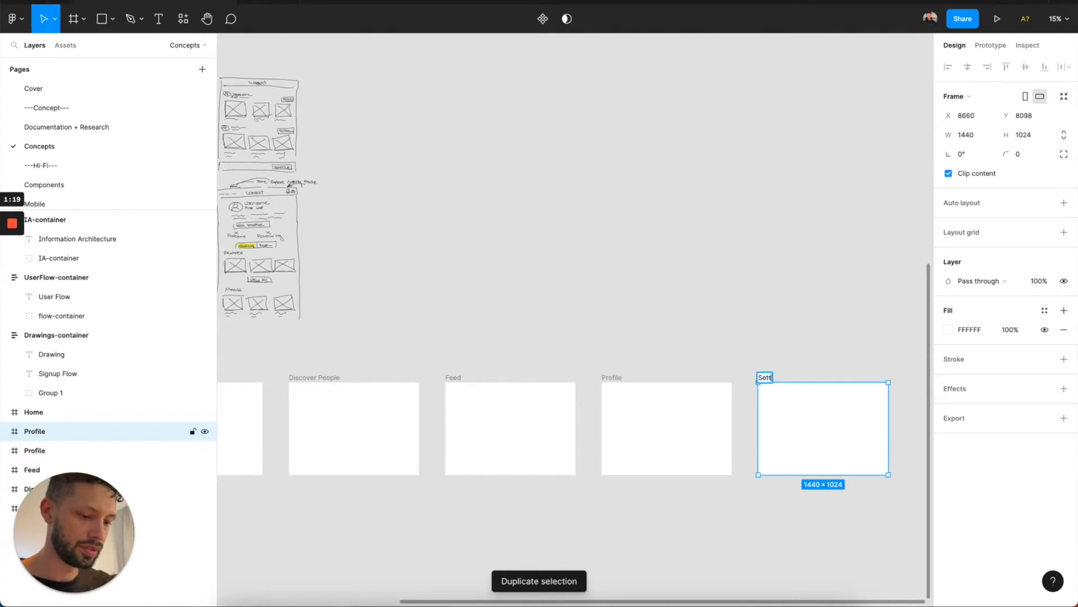
key(Return)
Duplicate the Settings frame and rename the copy Update Account Info.
scroll(466, 212, left, 5)
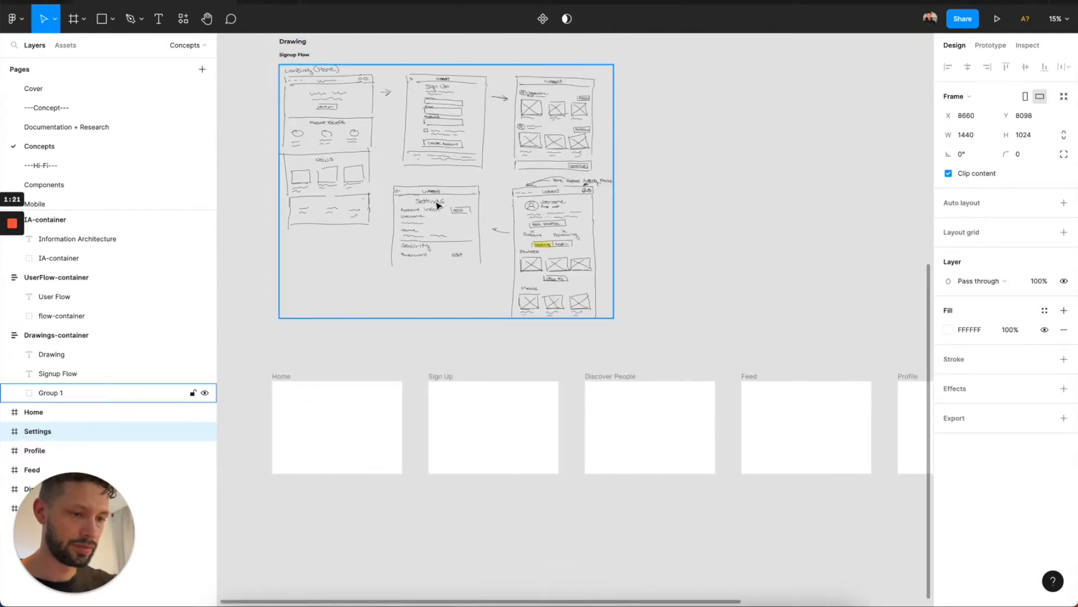
scroll(438, 217, down, 1)
scroll(438, 217, right, 8)
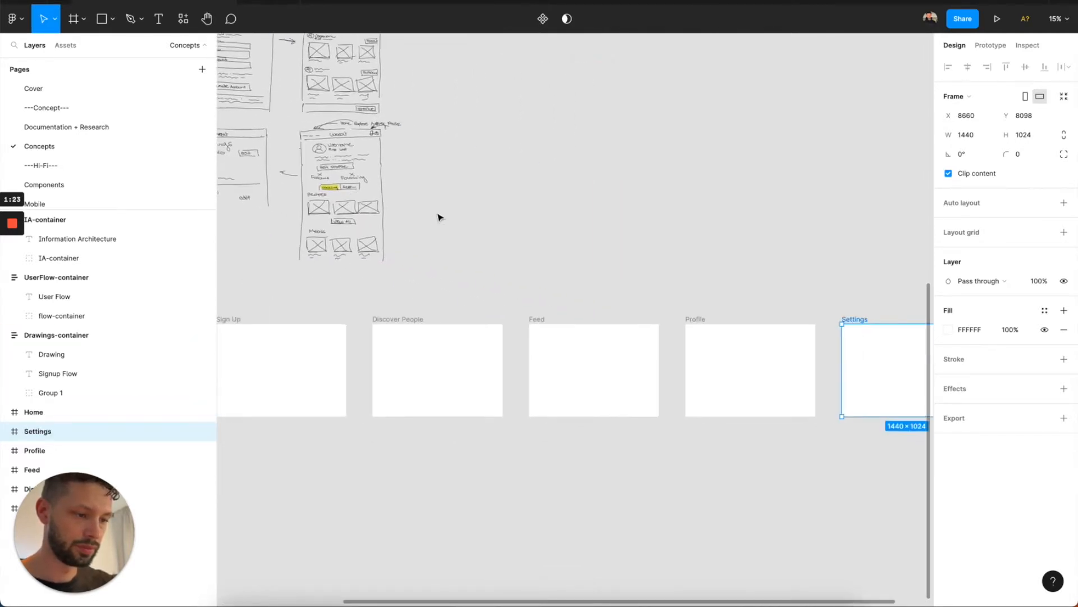
key(ctrl+d)
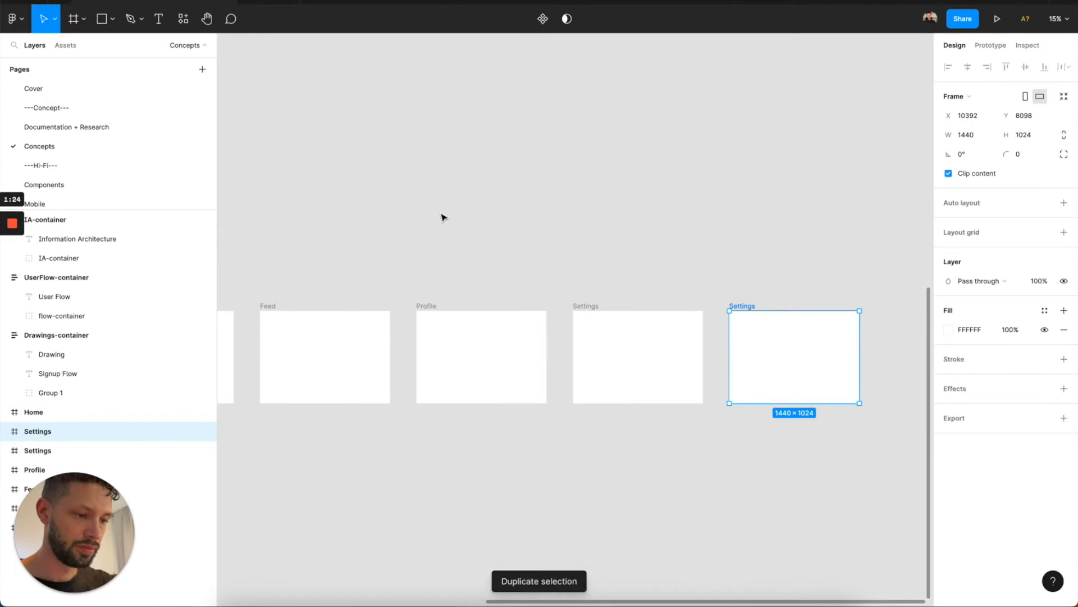
double_click(742, 306)
text(Update)
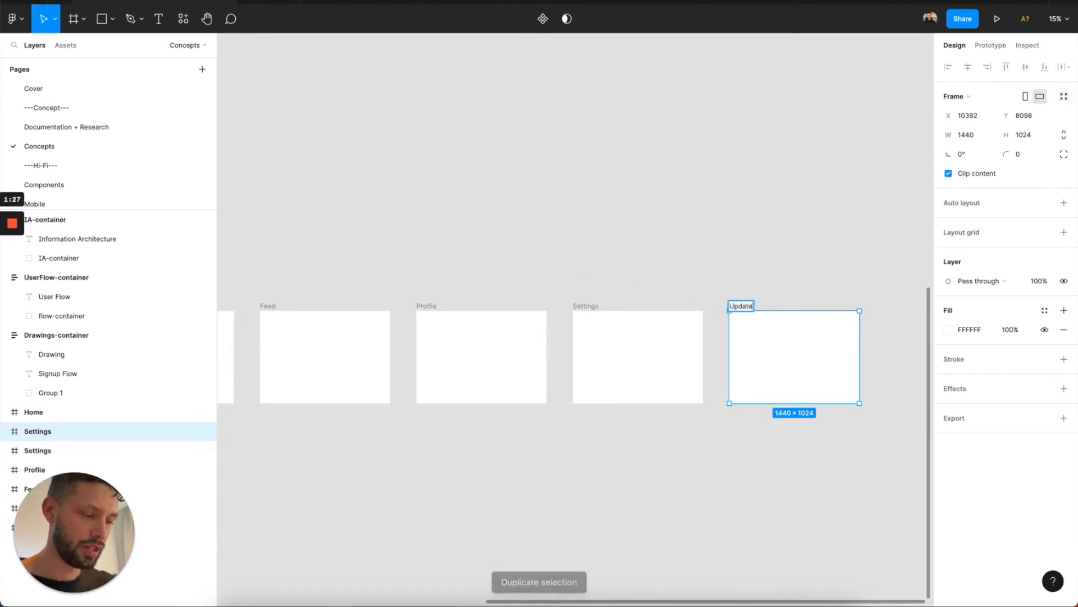
text( Account Info)
key(Return)
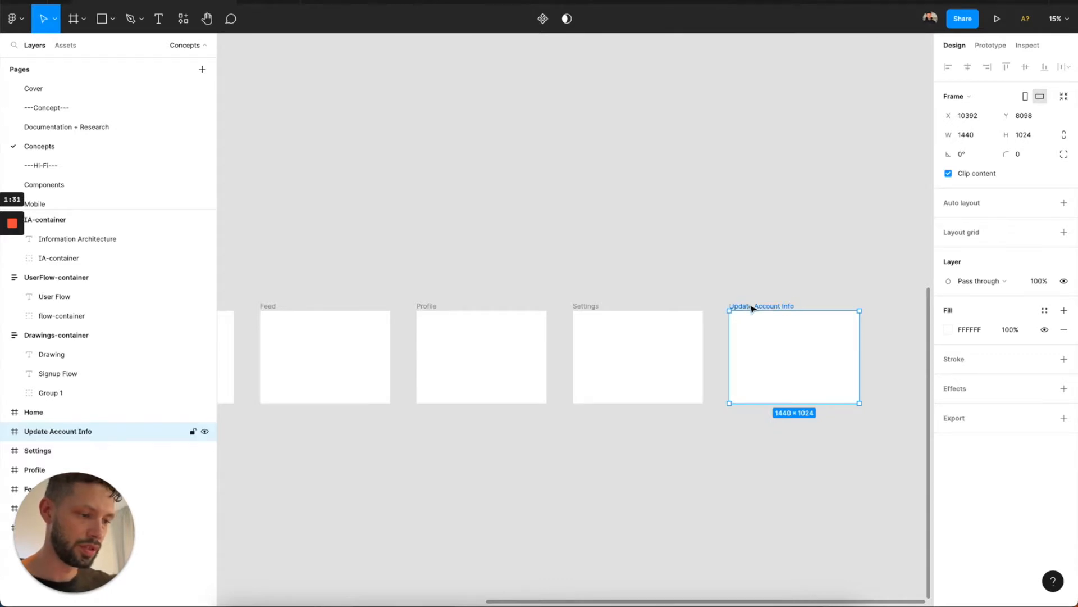
Duplicate the Update Account Info frame directly below it at Y 9397 as Update Password and move its layer to the end of the list.
drag(751, 309, 761, 424)
double_click(760, 423)
text(Update P)
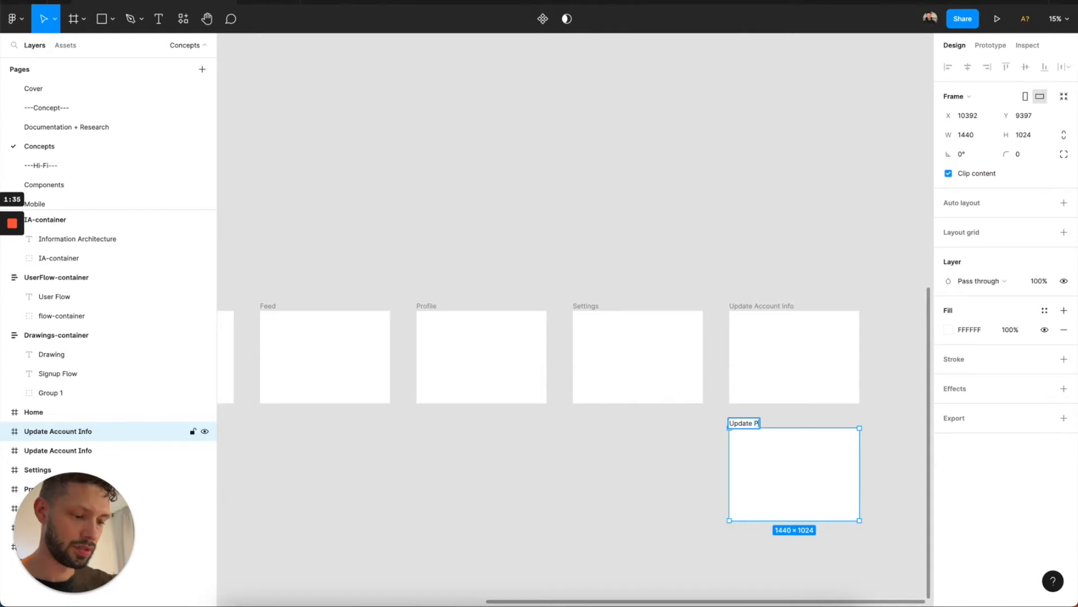
text(assword)
key(Return)
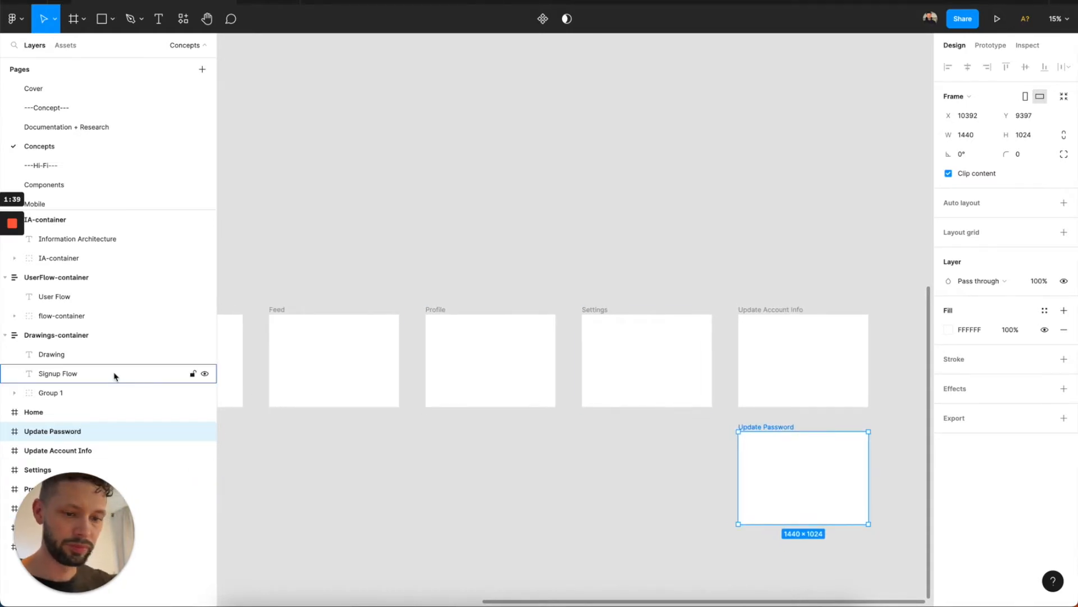
drag(116, 431, 112, 555)
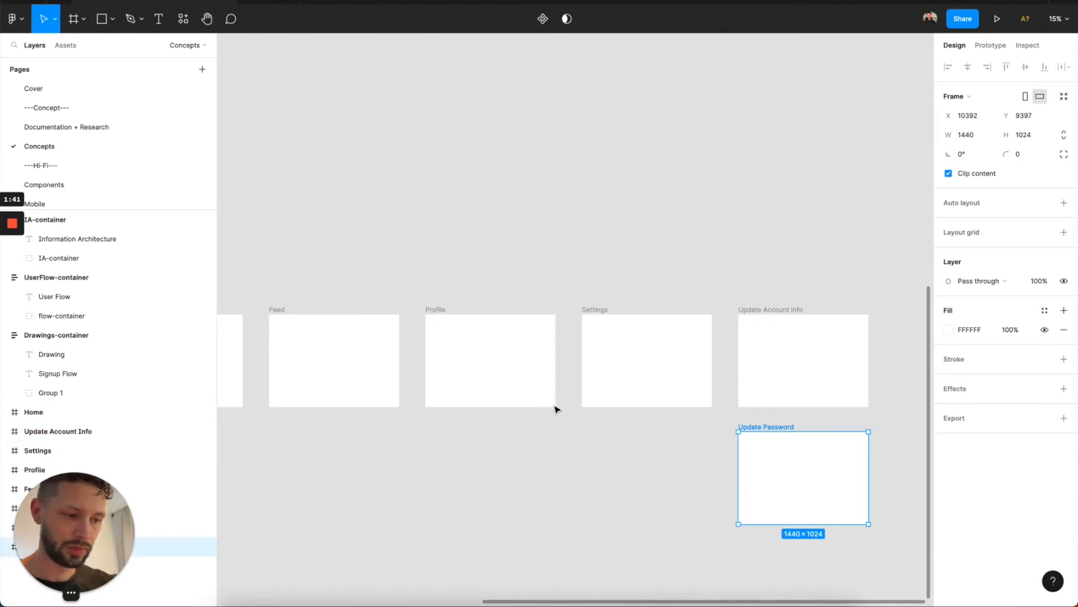
Search the team libraries for "weeat" and enable the Delicious Design System (Components) library for this file.
scroll(397, 383, left, 10)
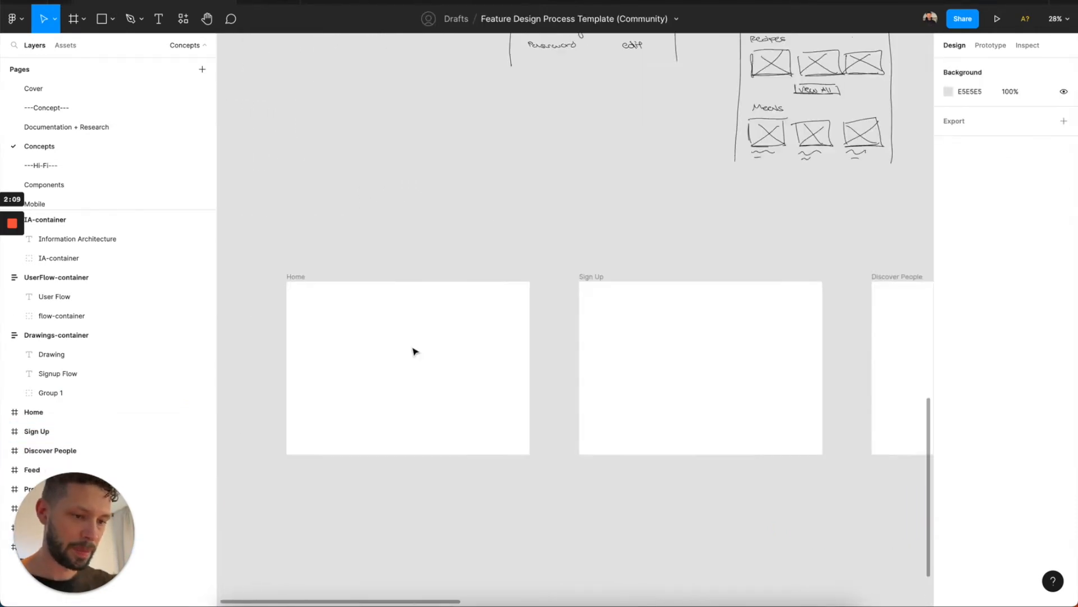
scroll(414, 351, left, 2)
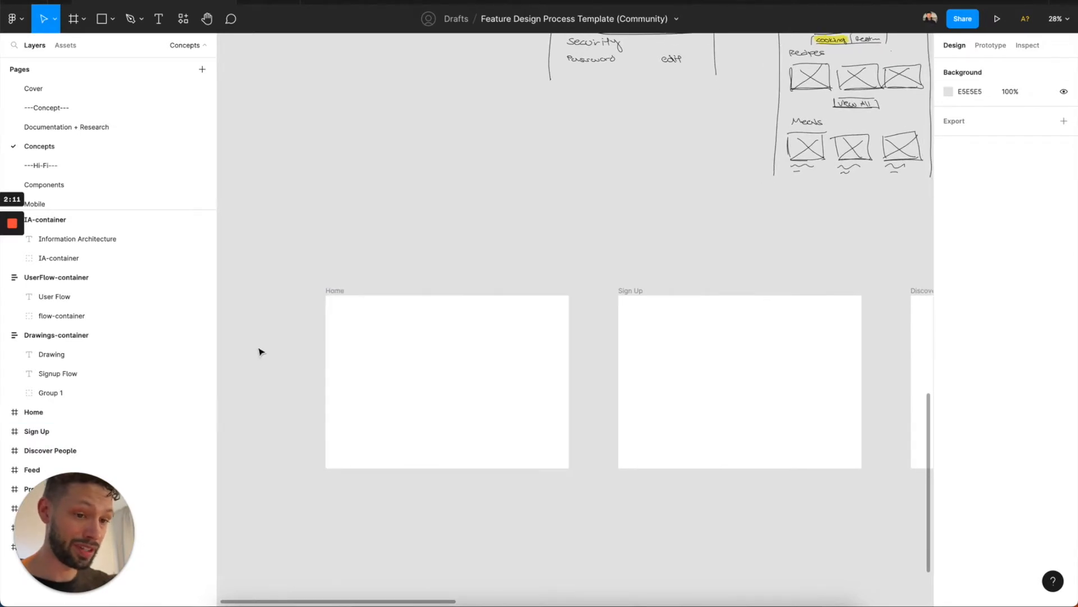
click(79, 49)
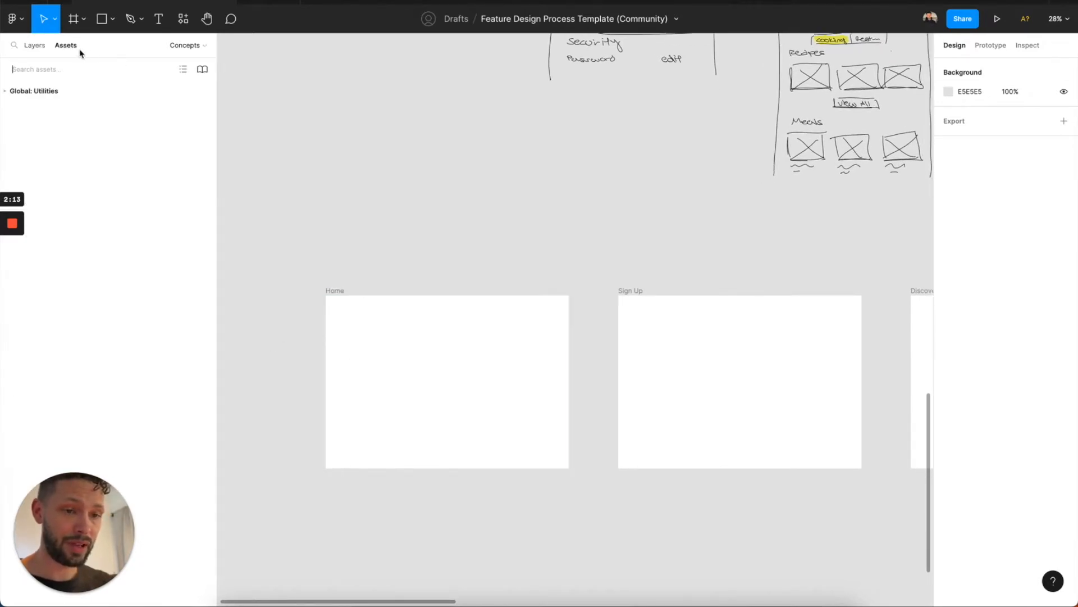
click(207, 72)
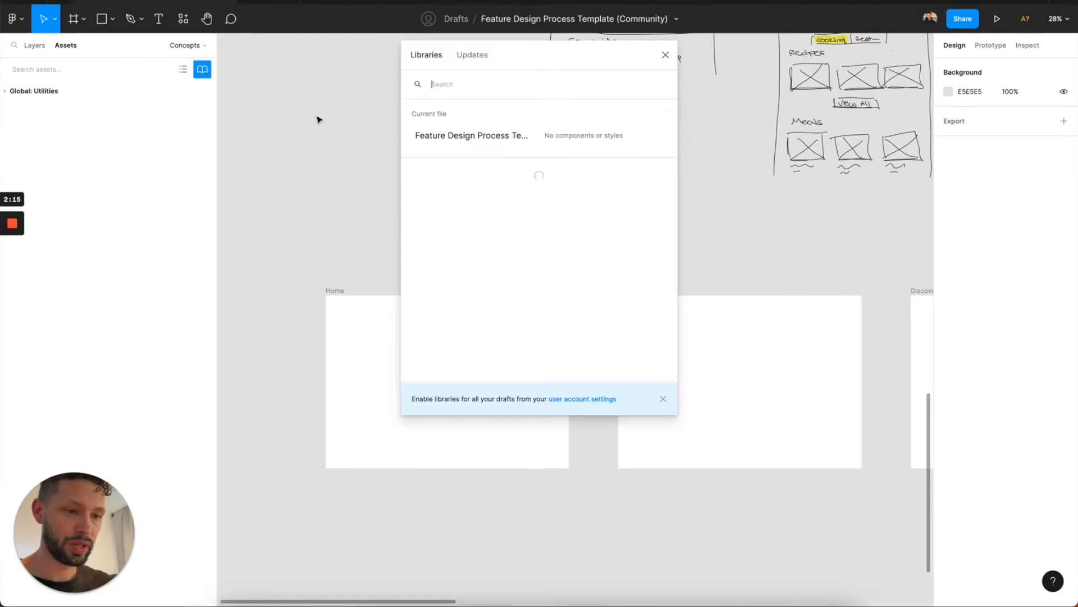
scroll(464, 293, down, 2)
scroll(464, 293, down, 3)
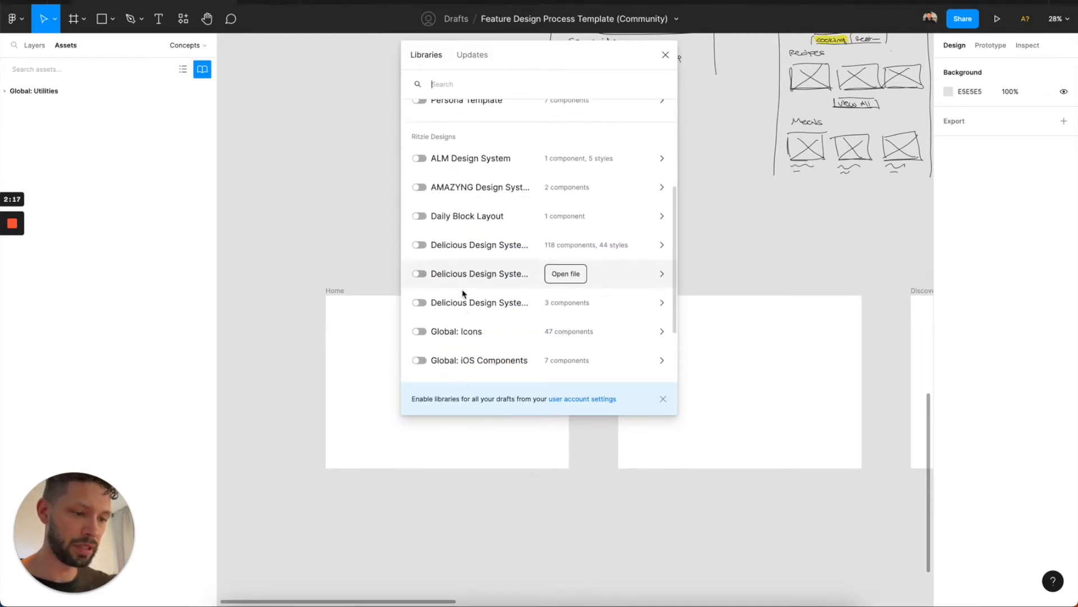
scroll(434, 270, up, 5)
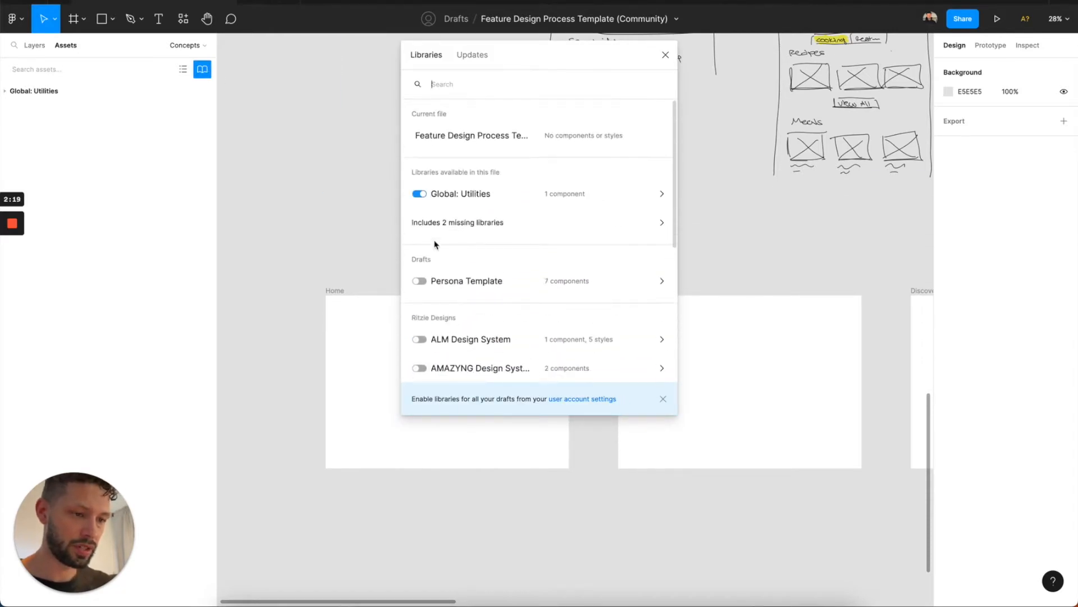
text(weeat)
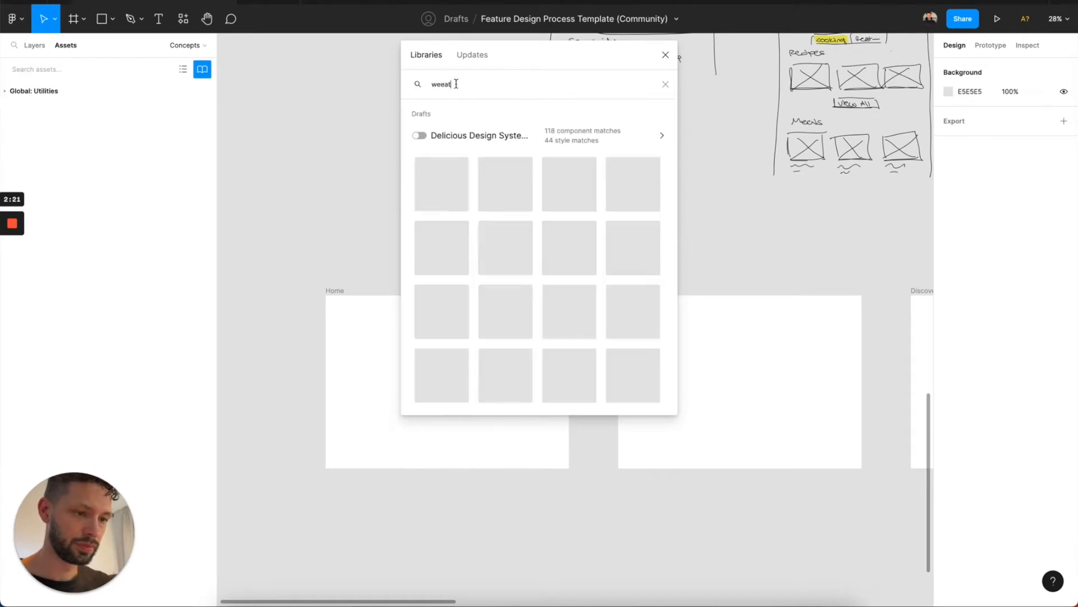
click(456, 138)
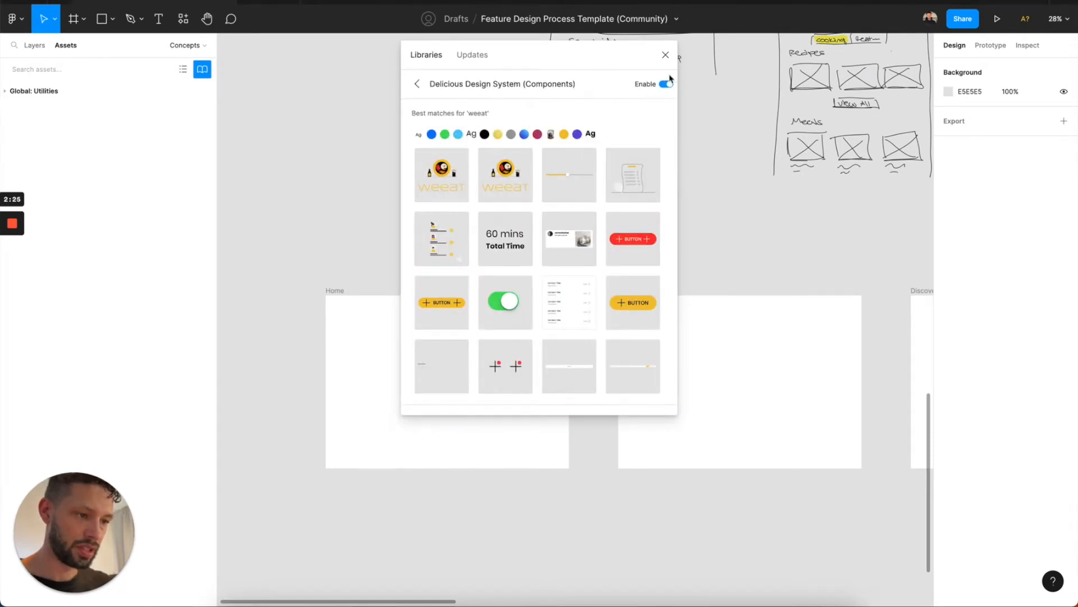
Close the library settings and expand the Global Nav / Header group among the Delicious Design System (Components) assets.
click(666, 55)
scroll(93, 298, down, 10)
scroll(94, 298, down, 8)
click(90, 412)
scroll(113, 326, up, 10)
scroll(114, 313, up, 1)
click(115, 214)
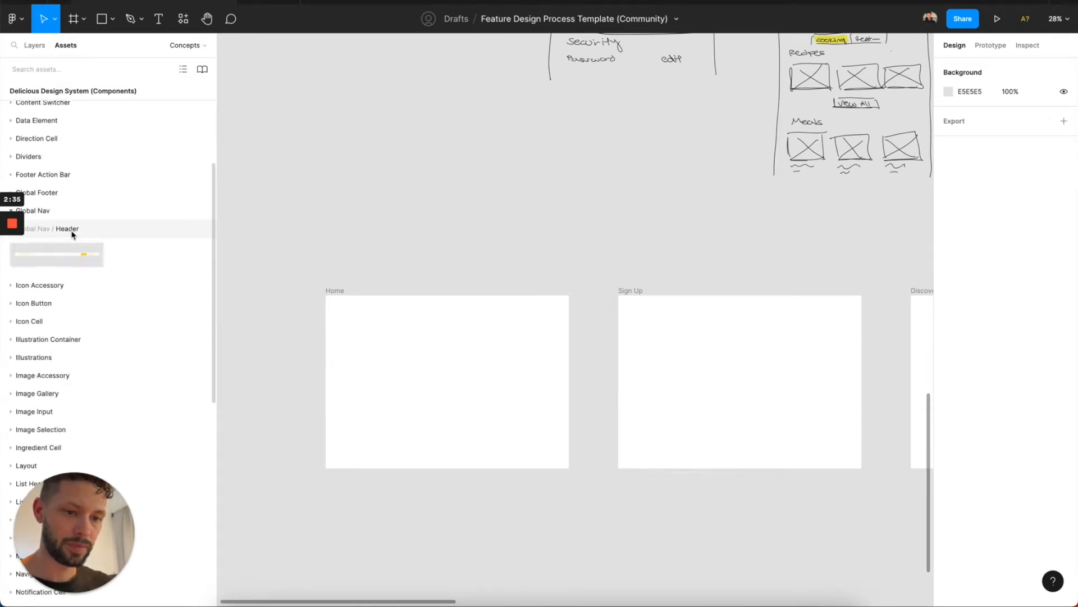
Place an instance of the Global Nav Header component in the Home frame and align it to the frame's left and top edges.
drag(67, 257, 442, 343)
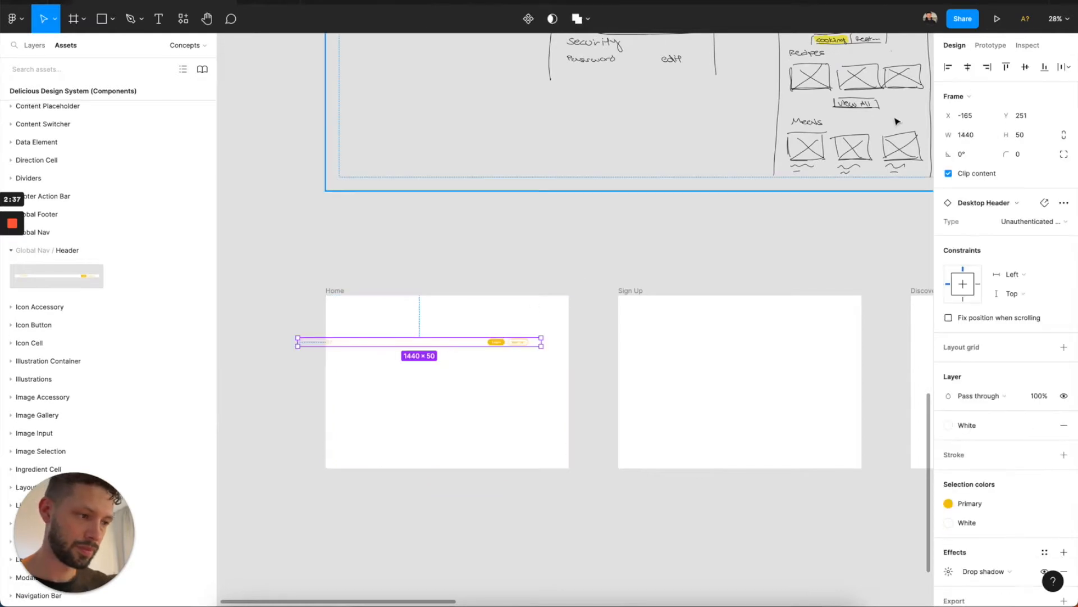
click(948, 66)
click(1006, 66)
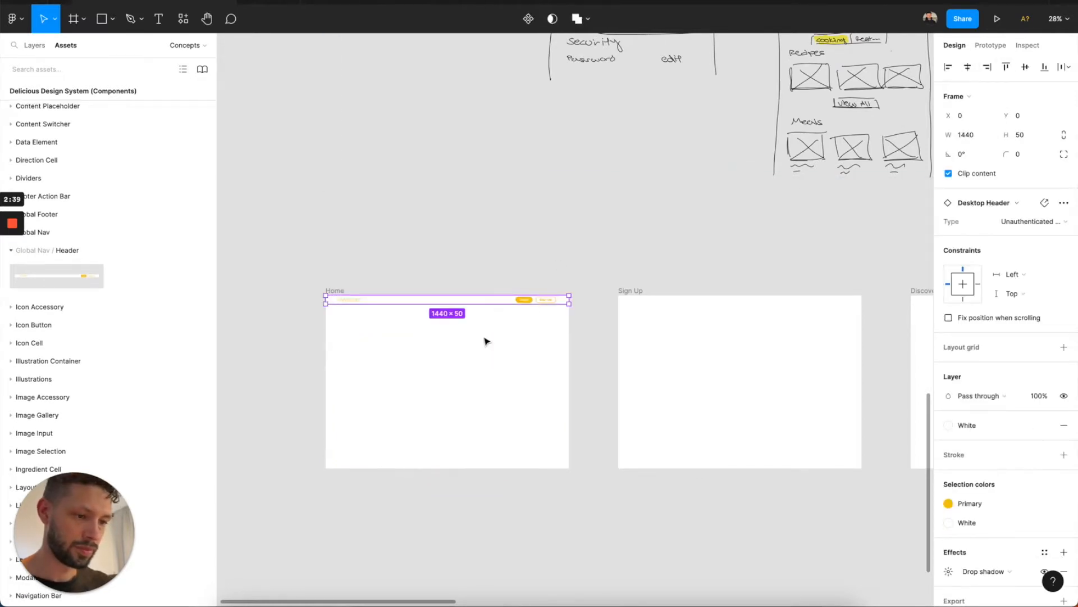
scroll(484, 338, up, 5)
scroll(484, 337, left, 3)
scroll(484, 336, right, 1)
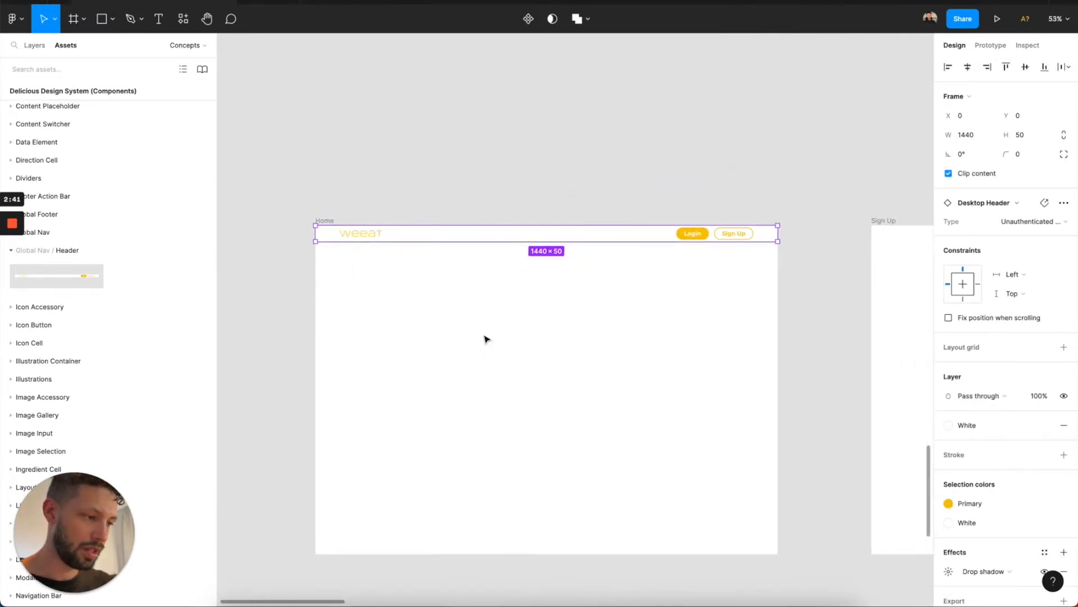
scroll(487, 339, right, 1)
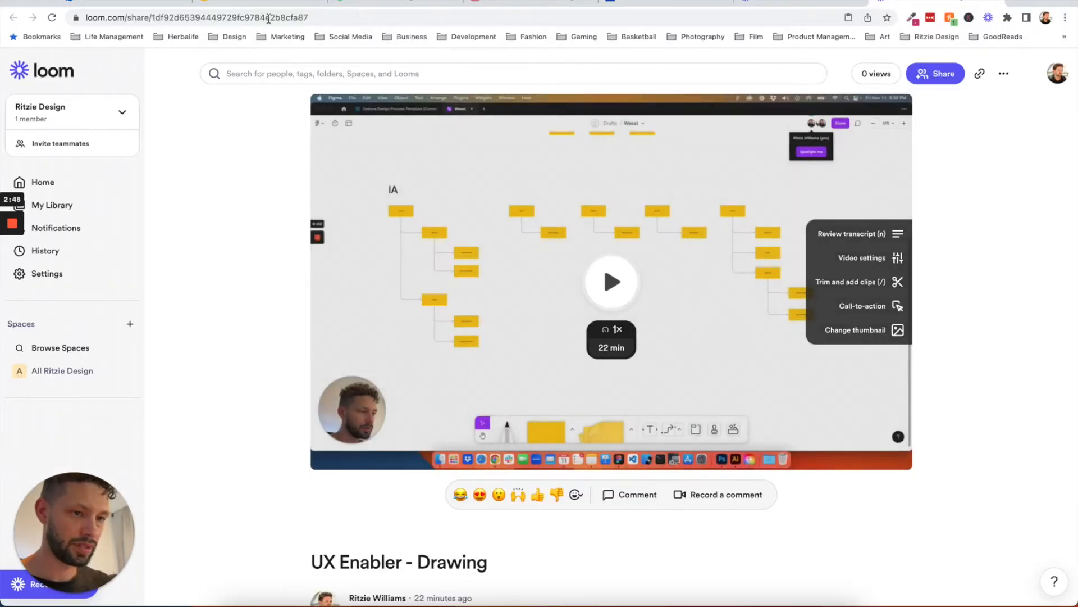
Review the header and landing content of the weeatgreat.com home page in the browser.
click(265, 3)
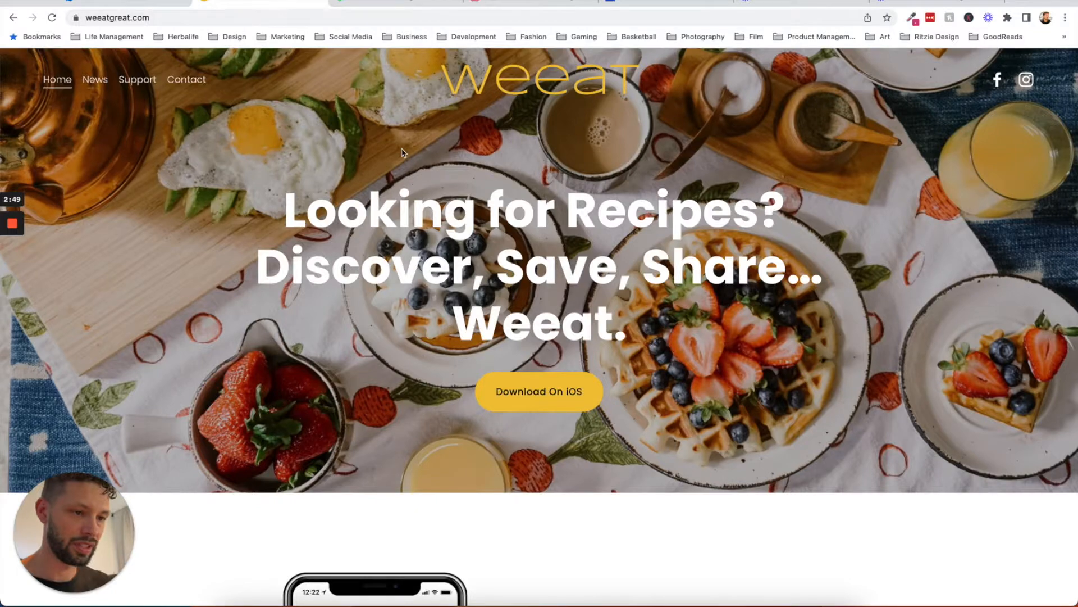
scroll(347, 110, down, 5)
scroll(393, 129, up, 5)
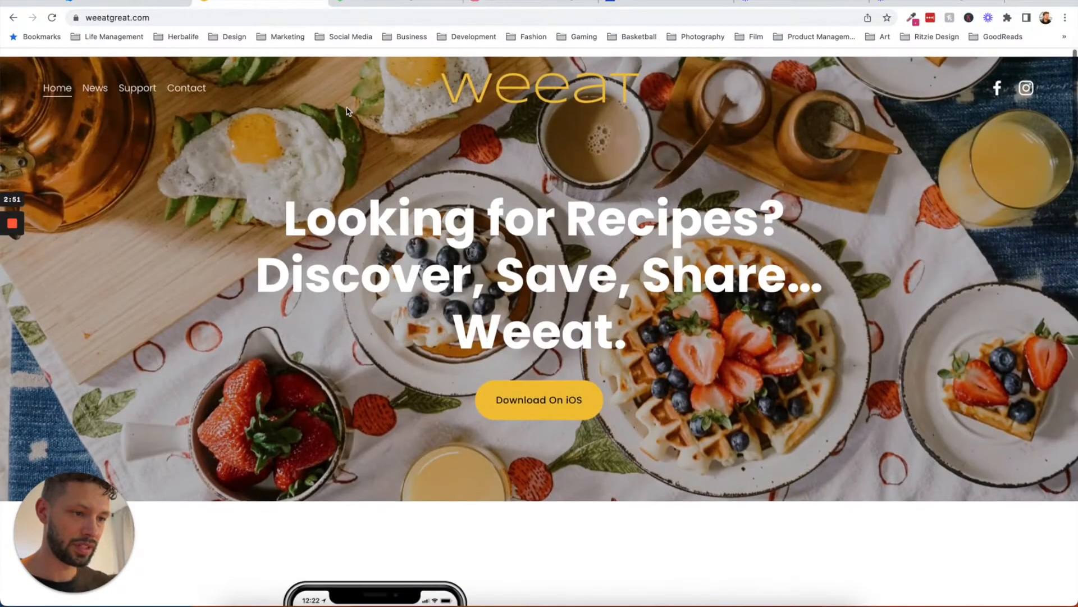
Switch back to Figma, detach the Desktop Header instance in the Home frame and select its header-container layer.
key(super+Tab)
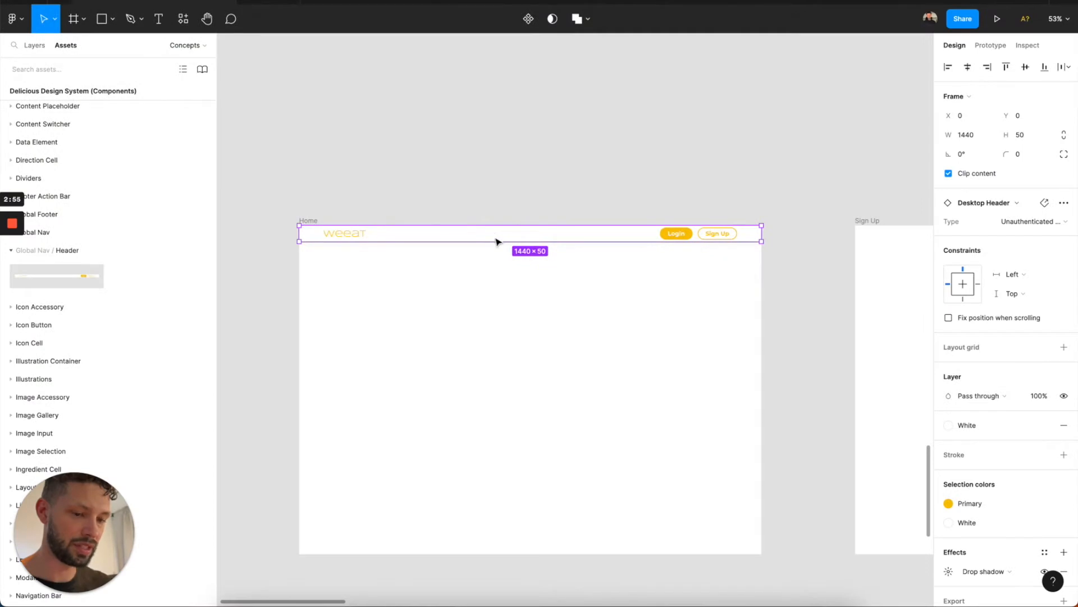
right_click(496, 242)
click(539, 472)
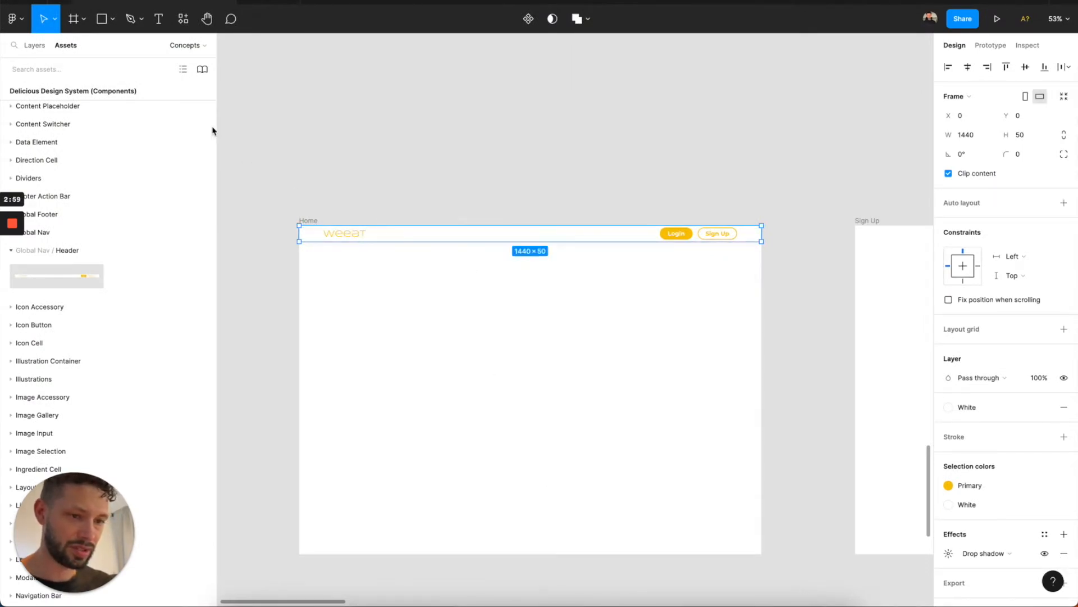
click(33, 45)
click(63, 448)
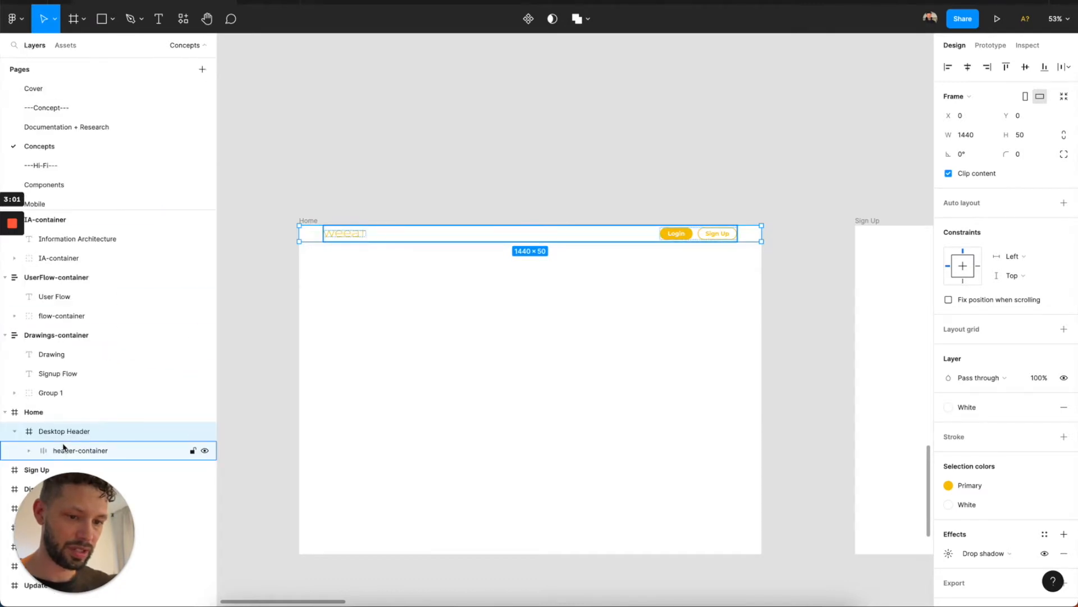
click(63, 449)
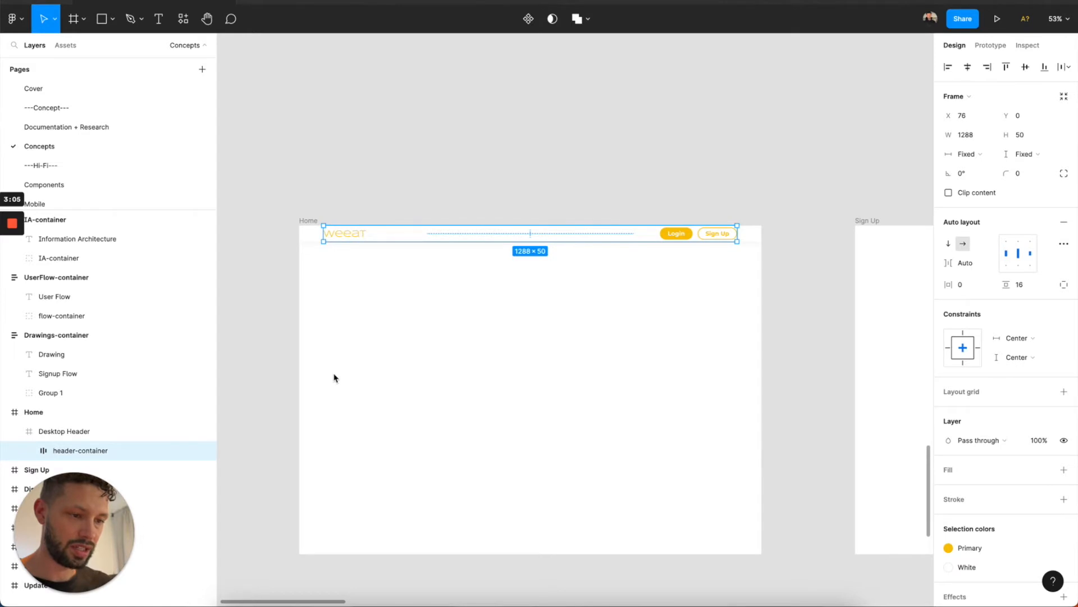
Switch to the browser to review the weeatgreat.com home page header and open the site's Support page.
key(ctrl+Left)
scroll(445, 249, down, 10)
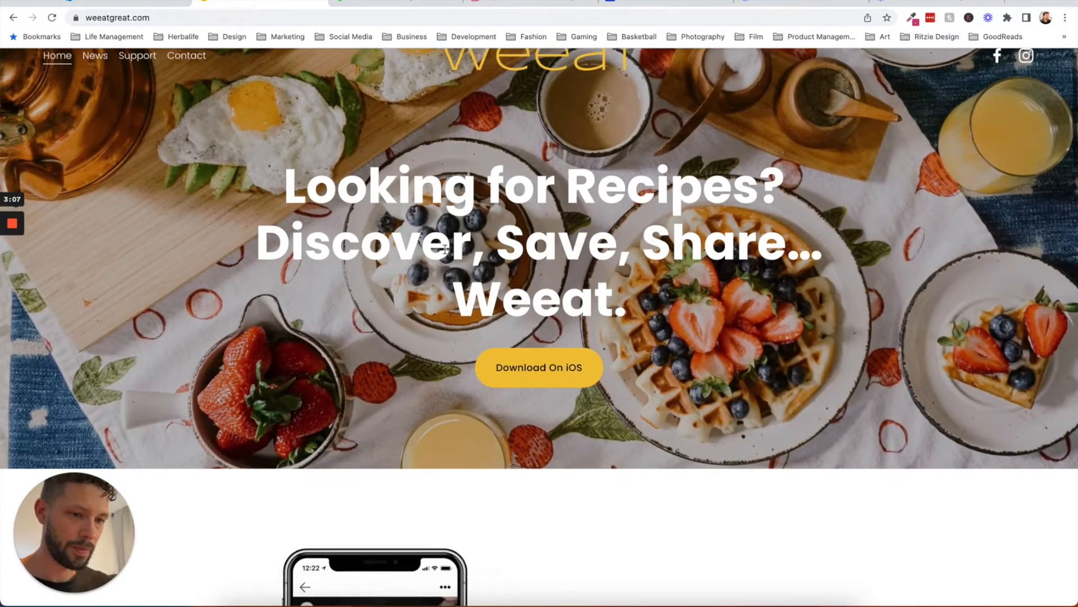
scroll(633, 137, up, 10)
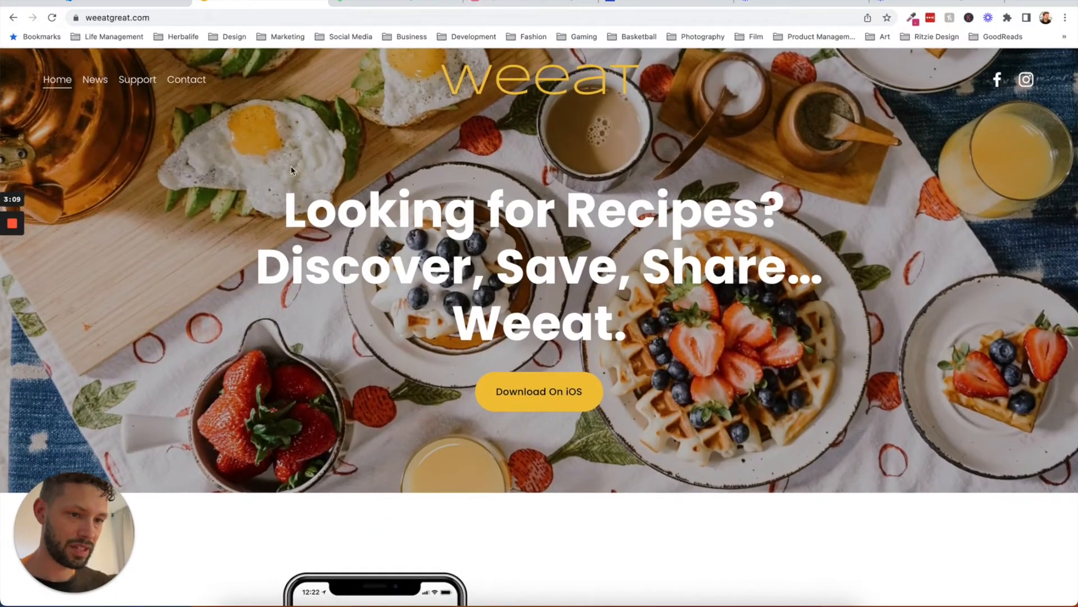
click(125, 85)
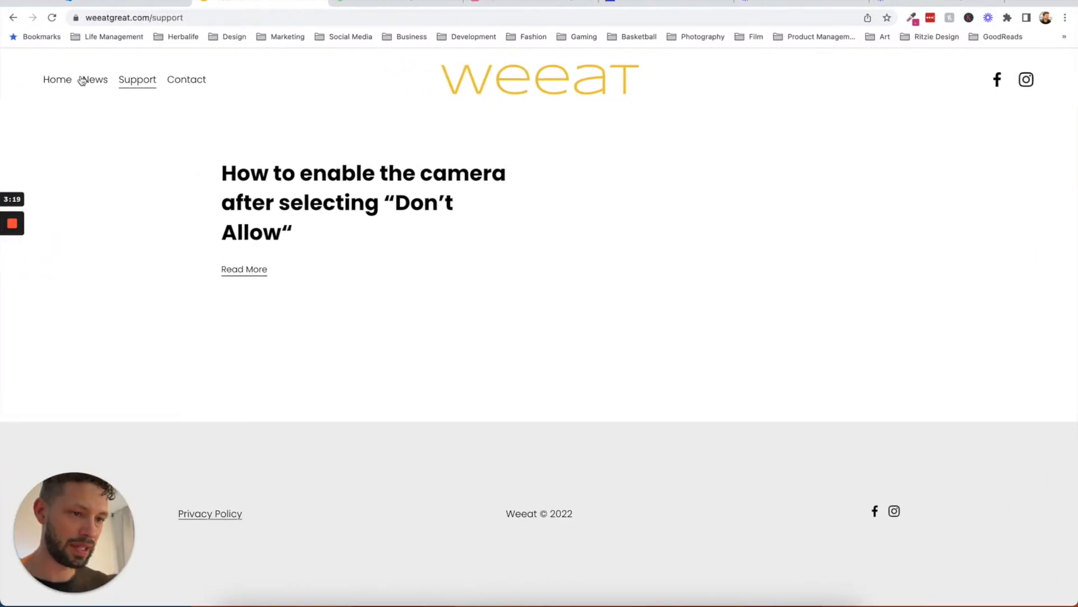
Inspect the Support page header in the developer tools and set the responsive viewport width to 1440.
right_click(272, 83)
click(291, 303)
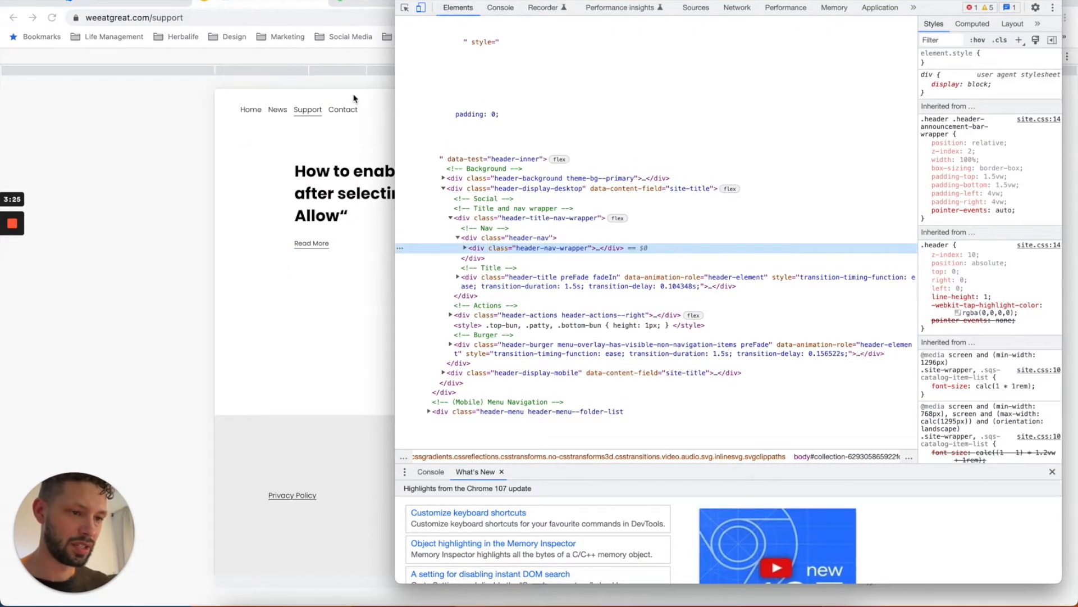
click(358, 156)
key(shift+Up)
key(shift+Up)
key(shift+Up)
key(shift+Up)
key(shift+Up)
key(shift+Up)
key(shift+Up)
key(shift+Up)
key(shift+Up)
key(shift+Up)
key(shift+Up)
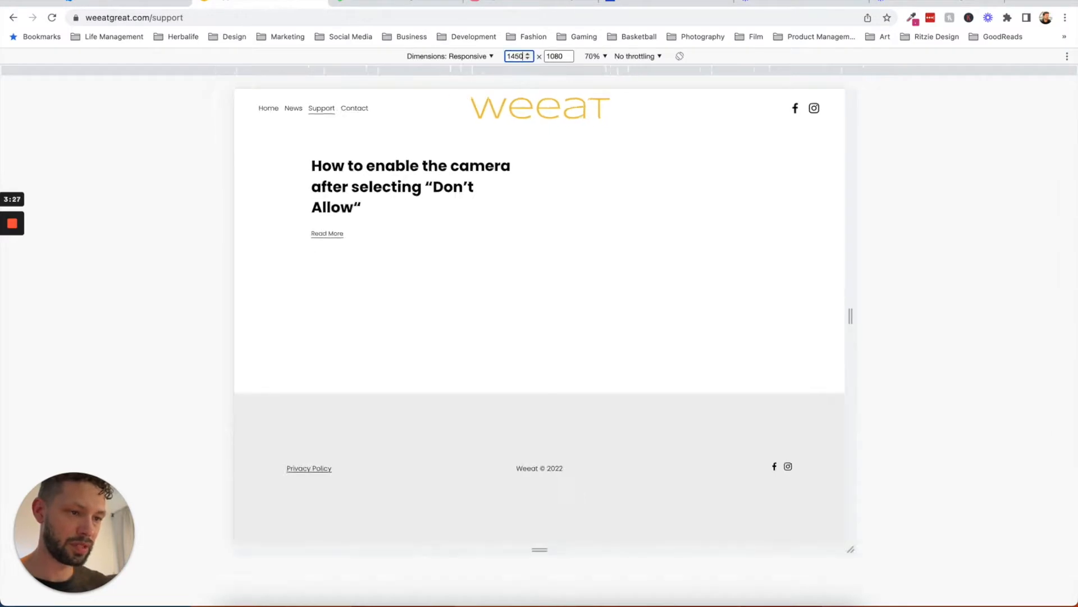
key(shift+Up)
key(shift+Up)
key(shift+Up)
key(shift+Up)
key(shift+Up)
key(shift+Up)
key(shift+Up)
key(shift+Up)
key(shift+Up)
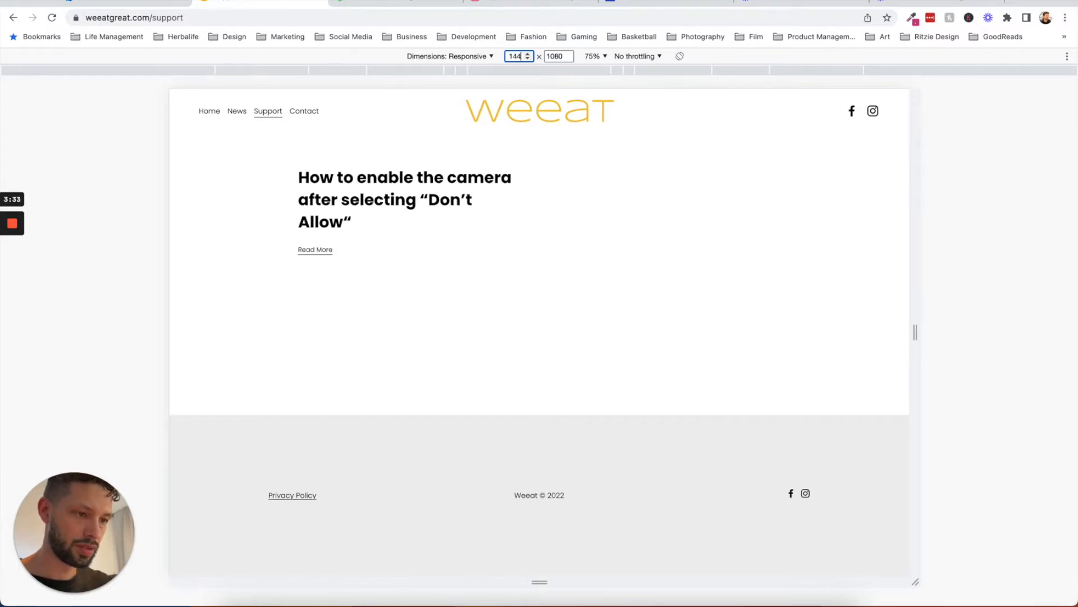
text(0)
Switch back to Figma, move header-container out of Desktop Header directly into the Home frame, and delete the Desktop Header wrapper.
key(ctrl+Up)
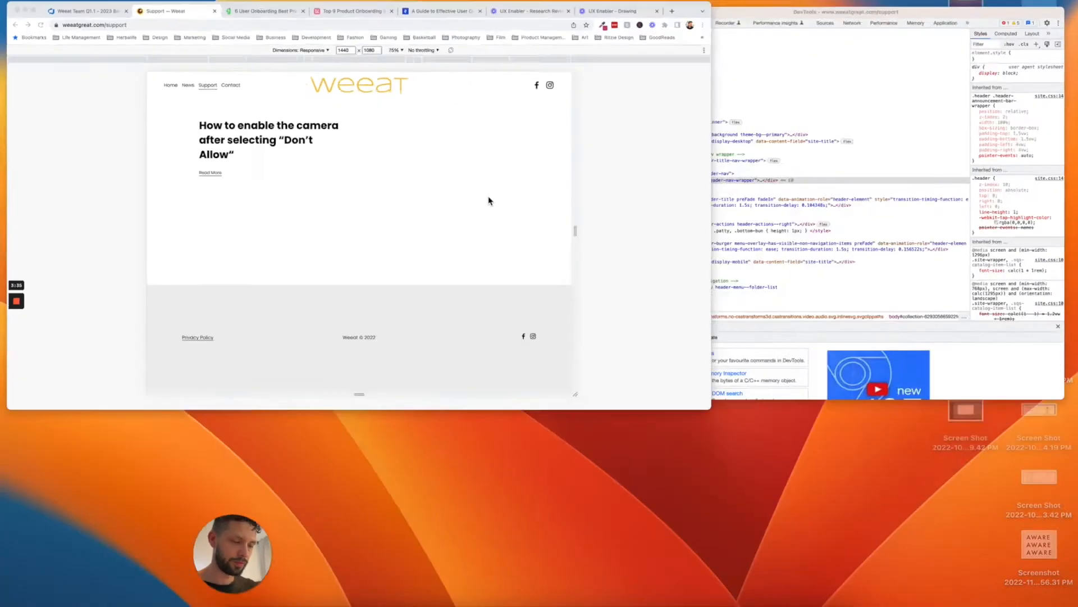
click(359, 286)
key(ctrl+Right)
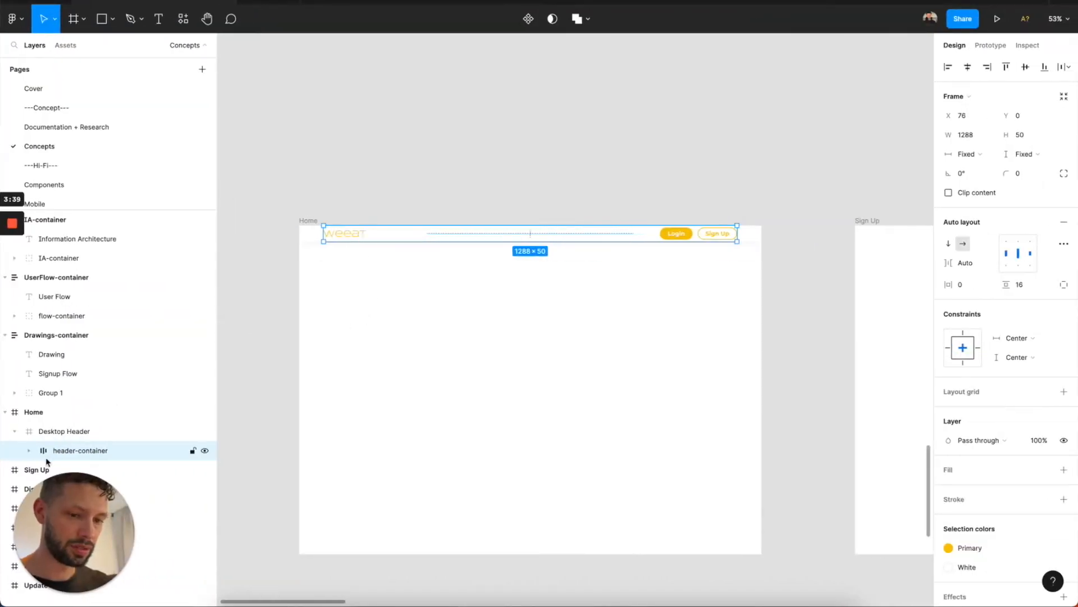
drag(47, 450, 50, 426)
click(50, 448)
key(Delete)
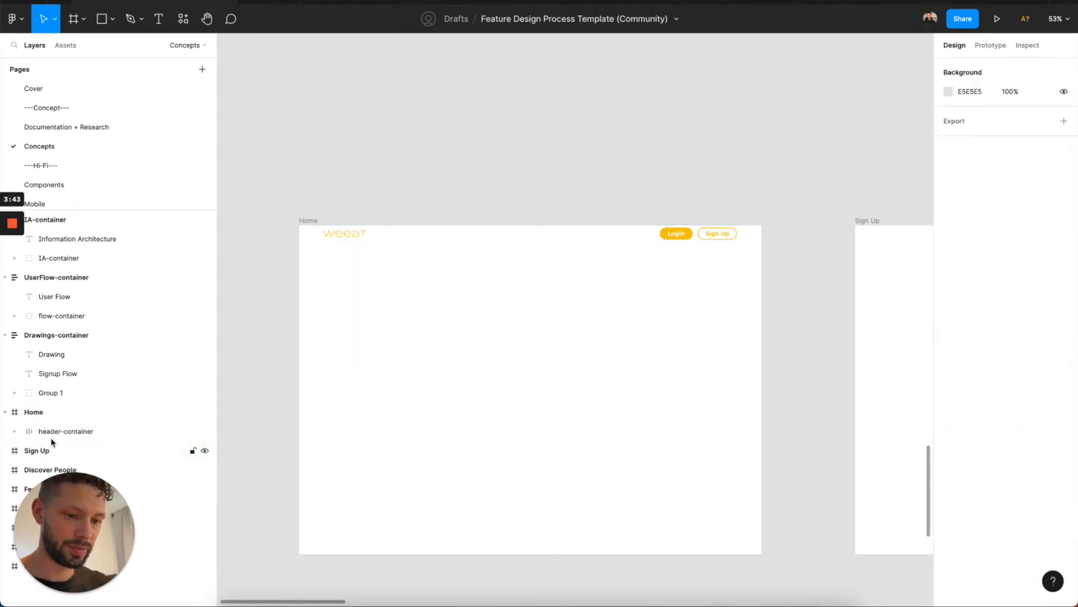
click(50, 431)
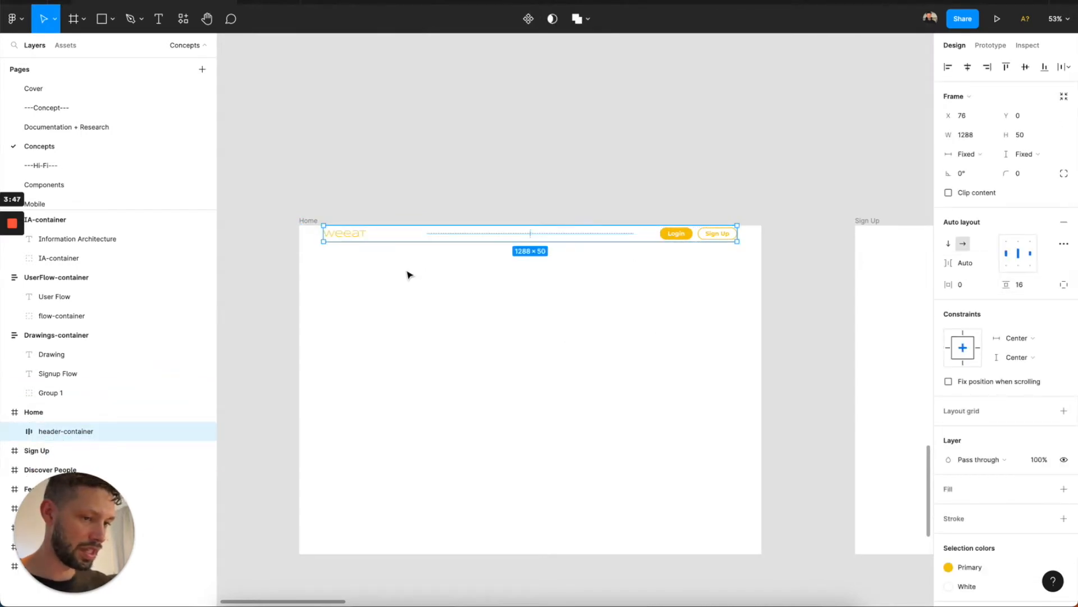
Move Section / Logo Text out of left-section directly into header-container and delete the emptied left-section.
click(14, 432)
scroll(62, 444, down, 1)
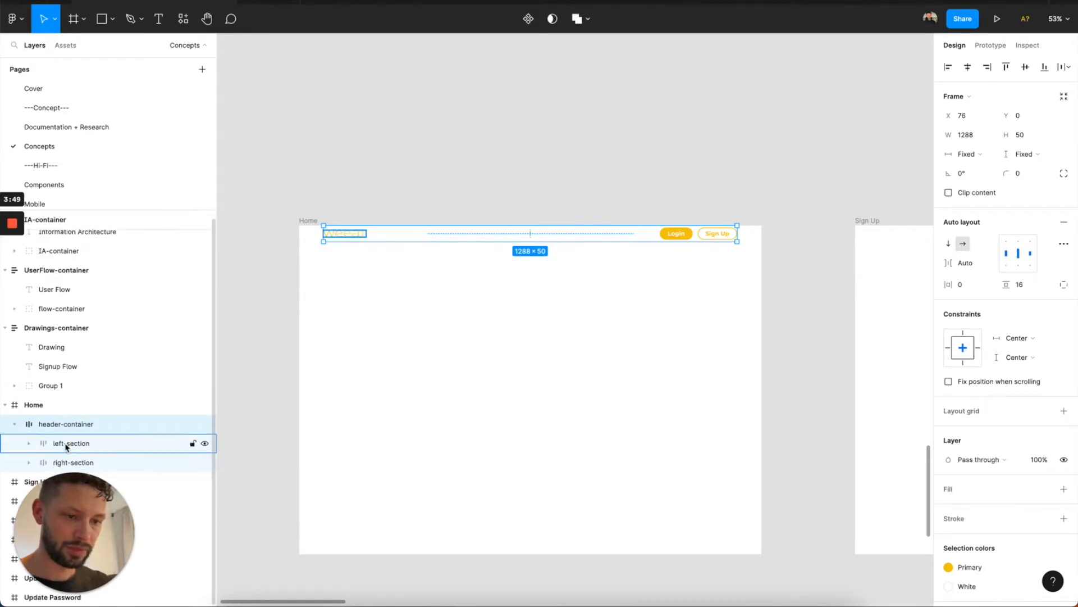
click(62, 442)
click(30, 442)
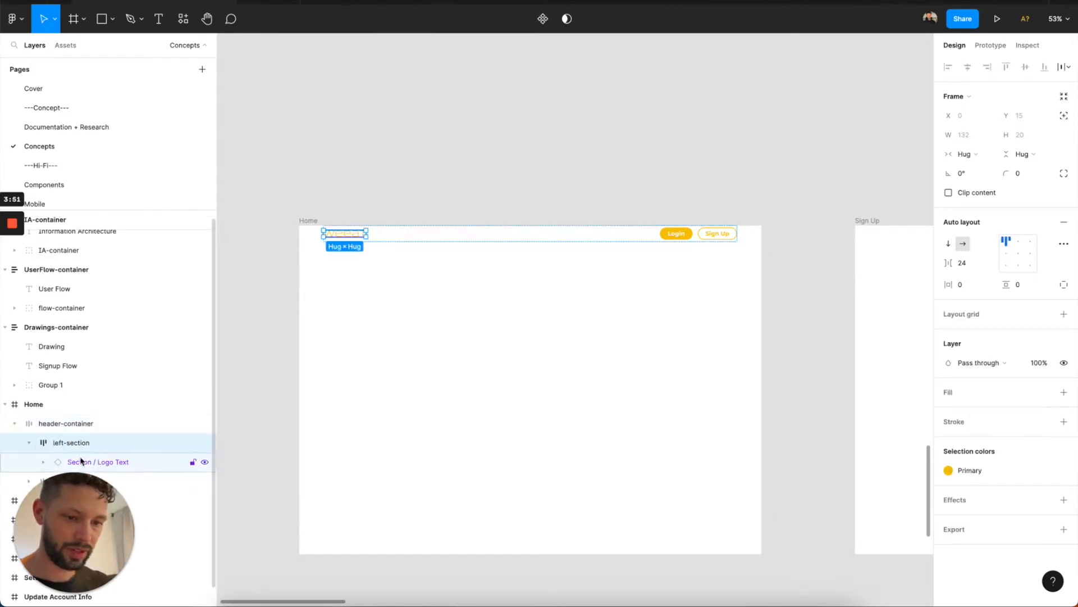
drag(69, 462, 40, 460)
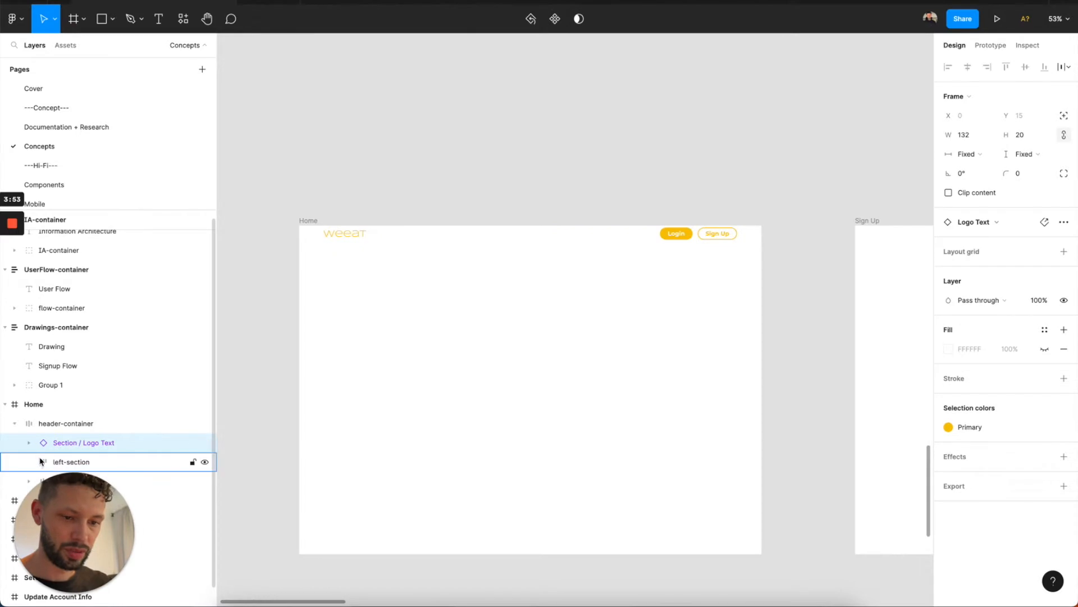
click(55, 462)
key(Delete)
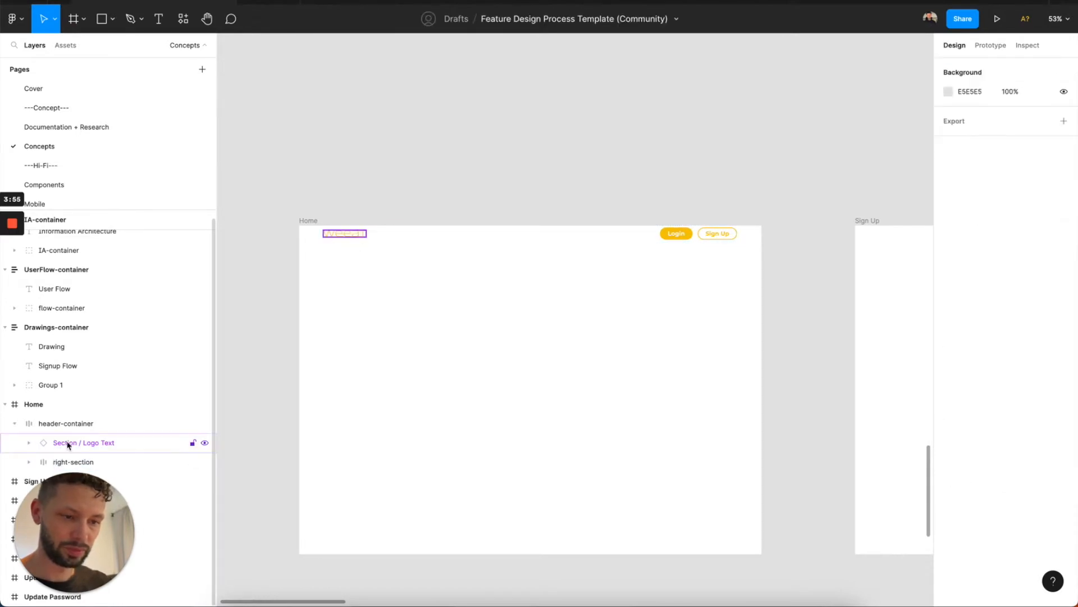
Duplicate right-section with its Login and Sign Up buttons and place the copy before the logo in header-container.
click(68, 443)
click(67, 461)
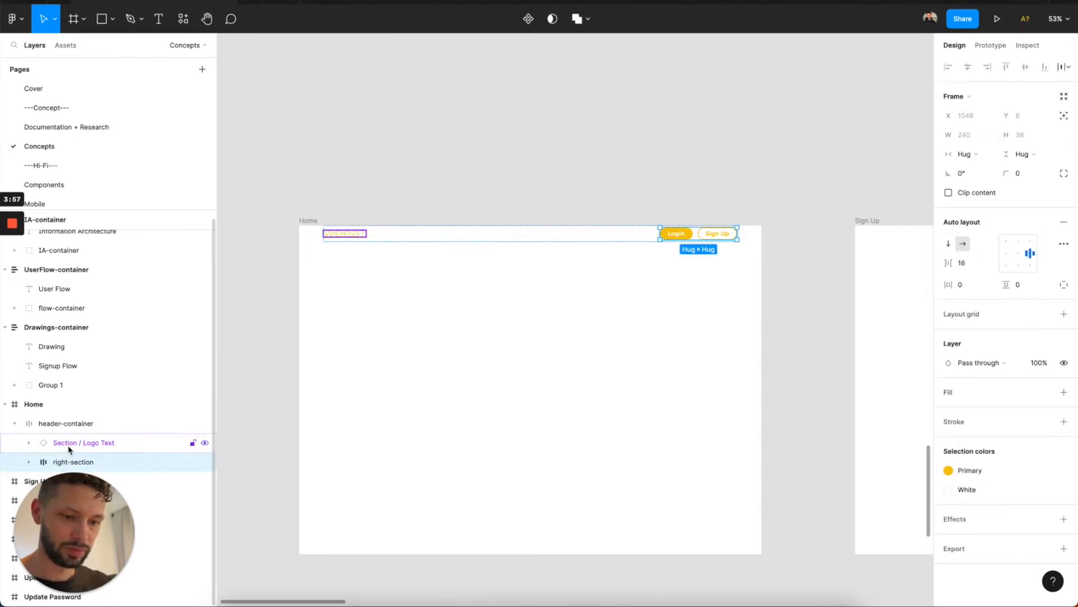
click(69, 448)
drag(127, 461, 96, 435)
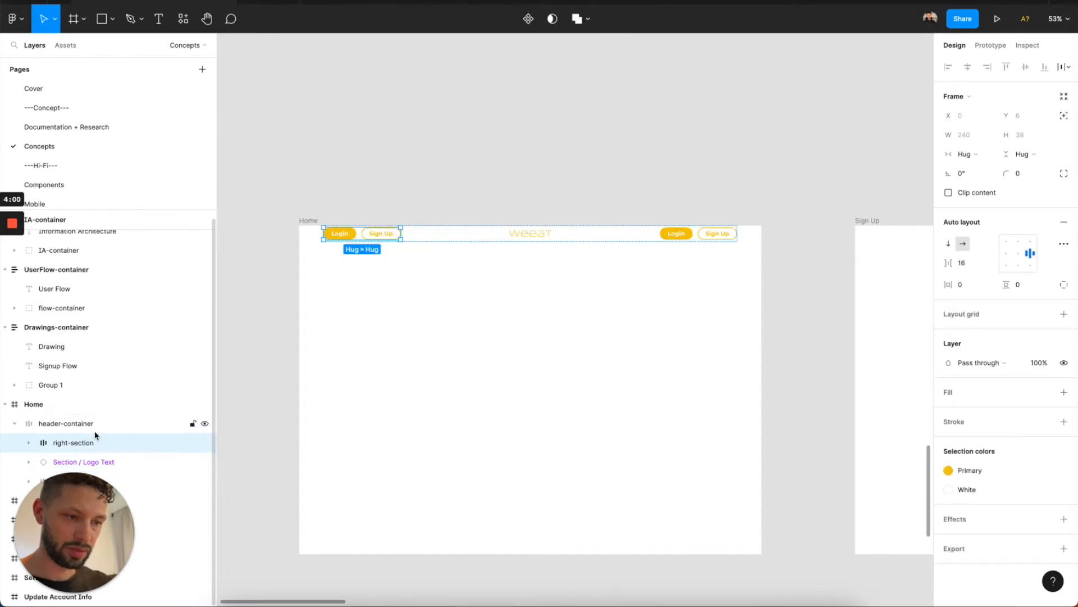
Resize the centered weeat logo proportionally, first to a width of 150 and finally to a height of 32.
click(523, 236)
click(970, 135)
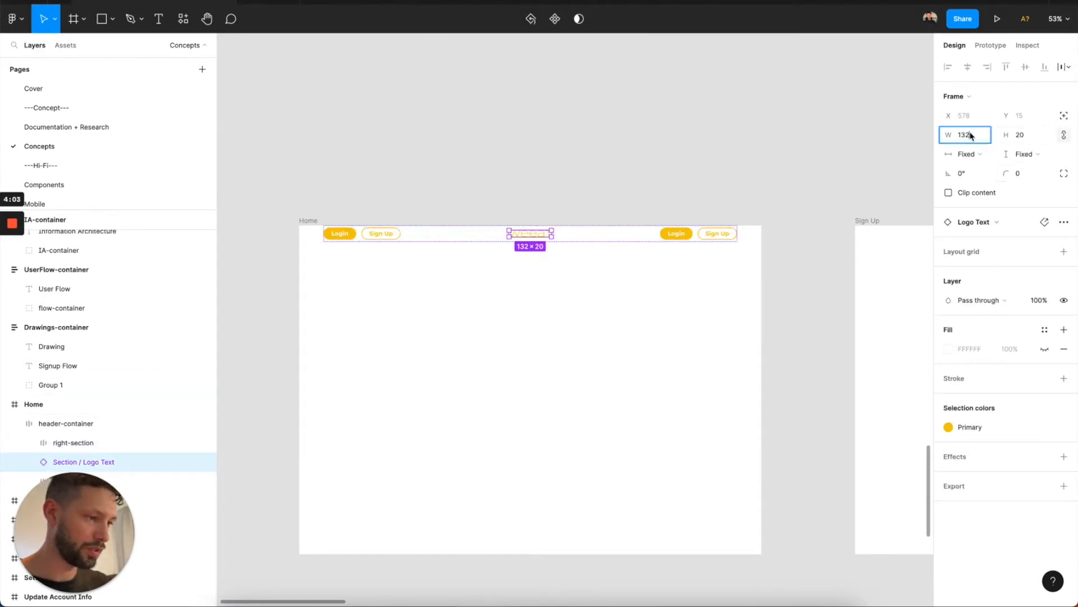
text(150)
key(Return)
click(1029, 138)
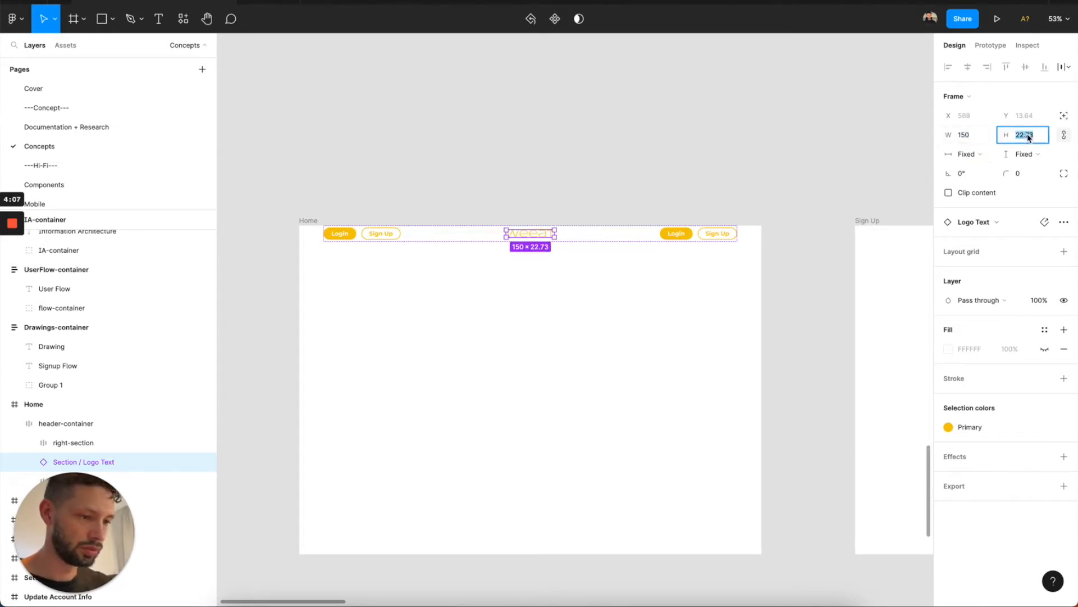
key(shift+Up)
key(shift+Up)
key(shift+Down)
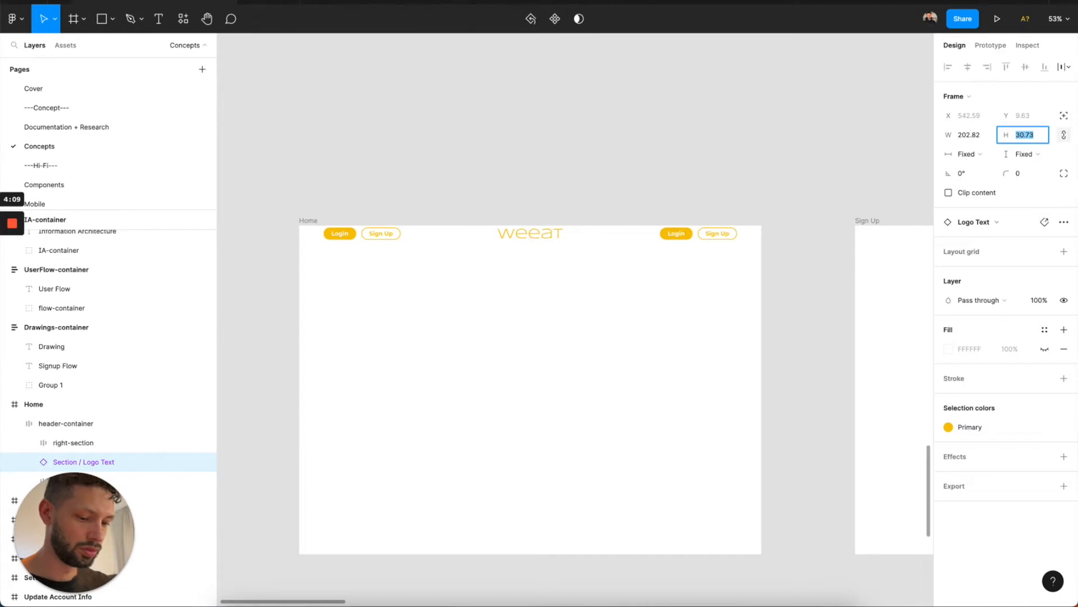
text(32)
key(Return)
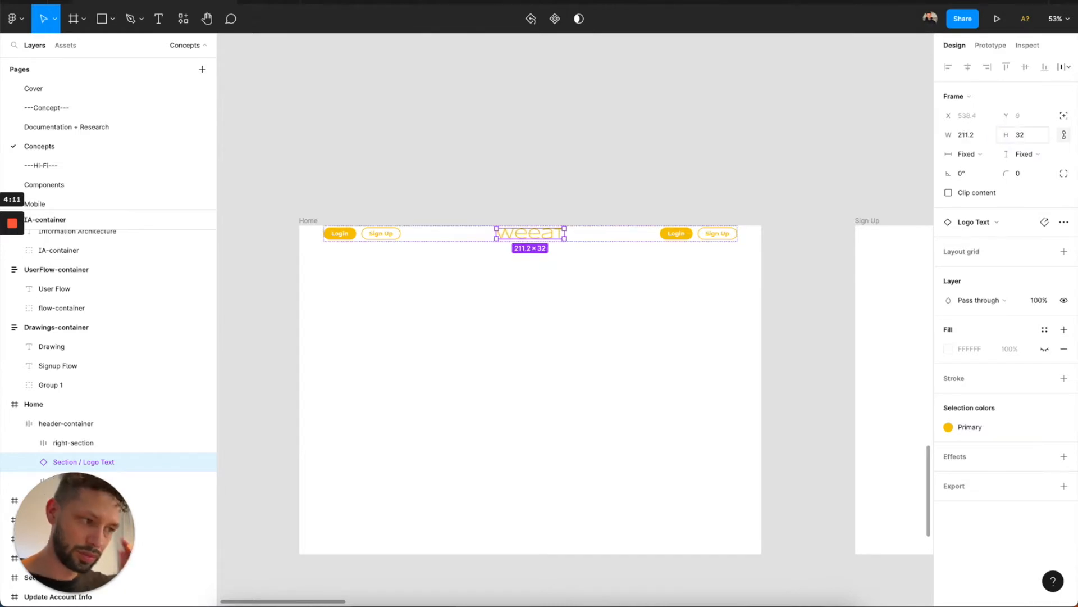
Set the vertical padding of header-container to 24.
click(609, 233)
click(1020, 285)
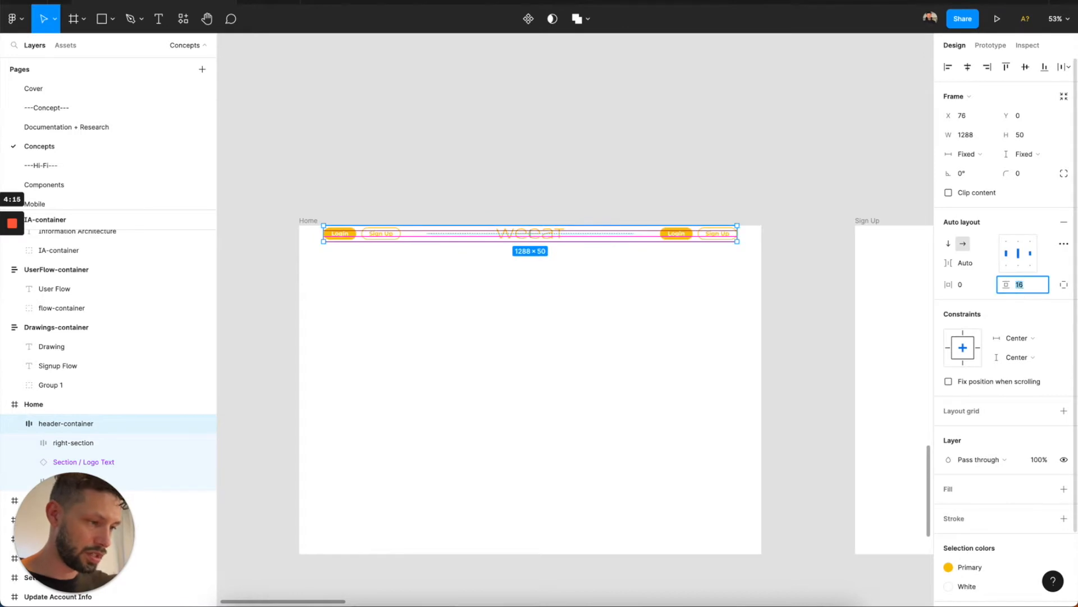
text(24)
key(Return)
Stretch header-container to the full 1440 width of the Home frame and set its horizontal padding to 40.
drag(739, 233, 761, 237)
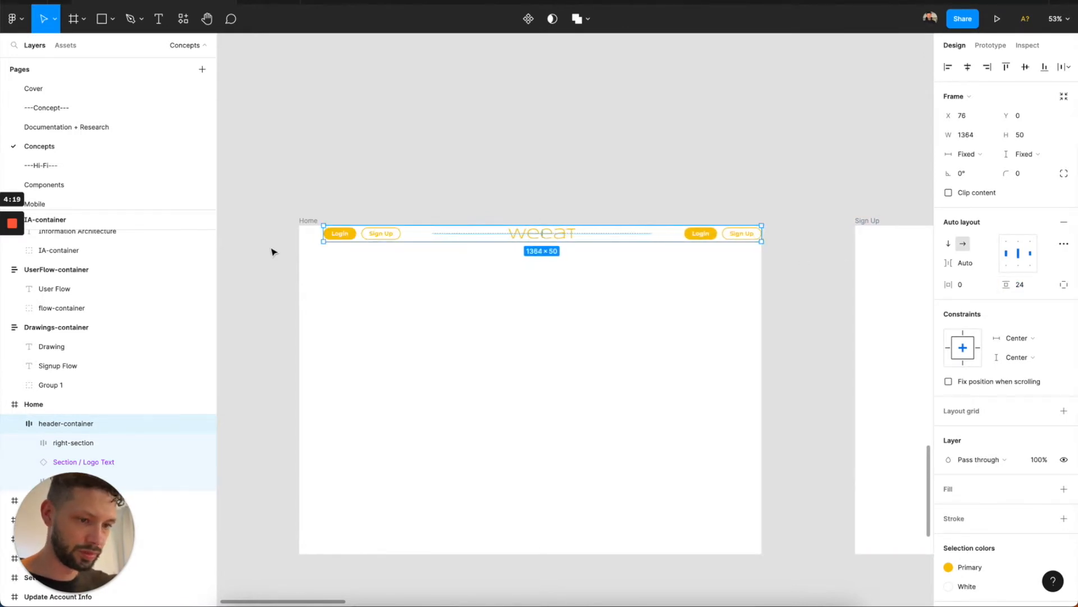
drag(322, 233, 299, 233)
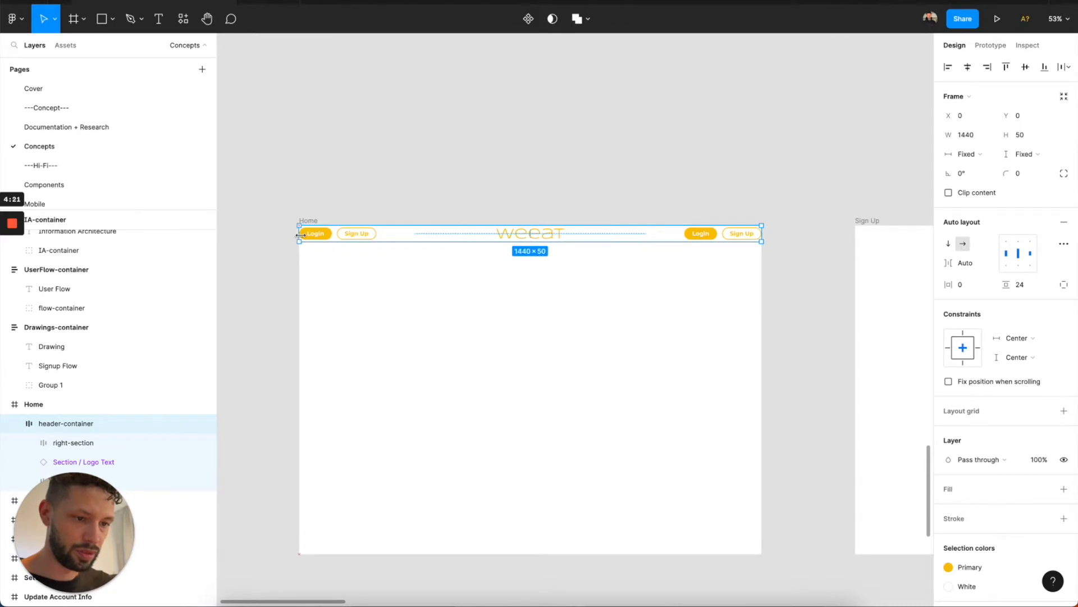
click(965, 287)
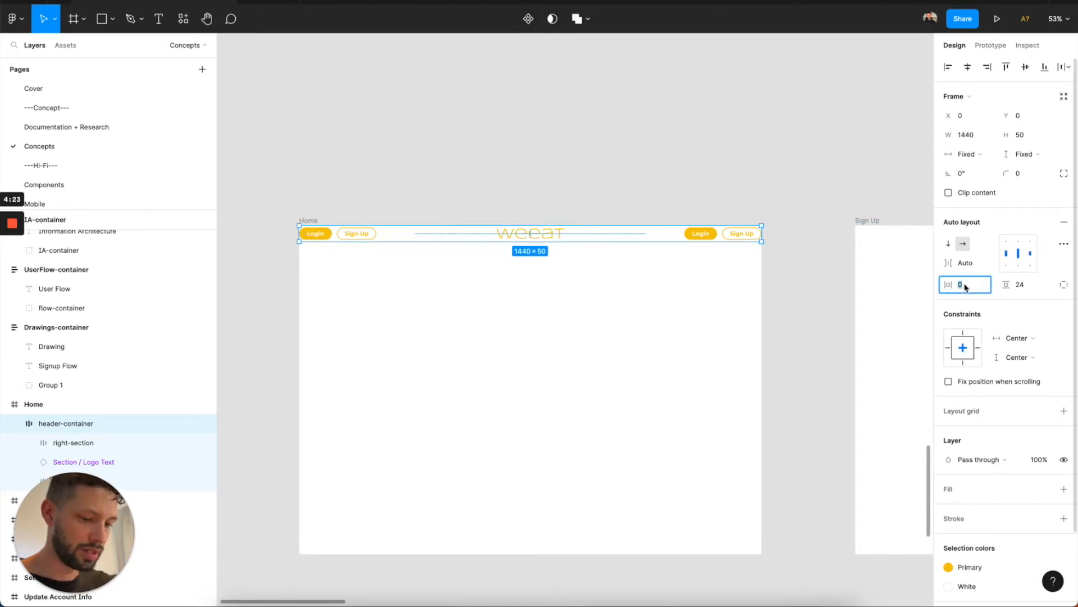
key(Return)
Compare the header's side spacing with the live Weeat website in the browser and keep header-container's horizontal padding at 40.
key(super+Tab)
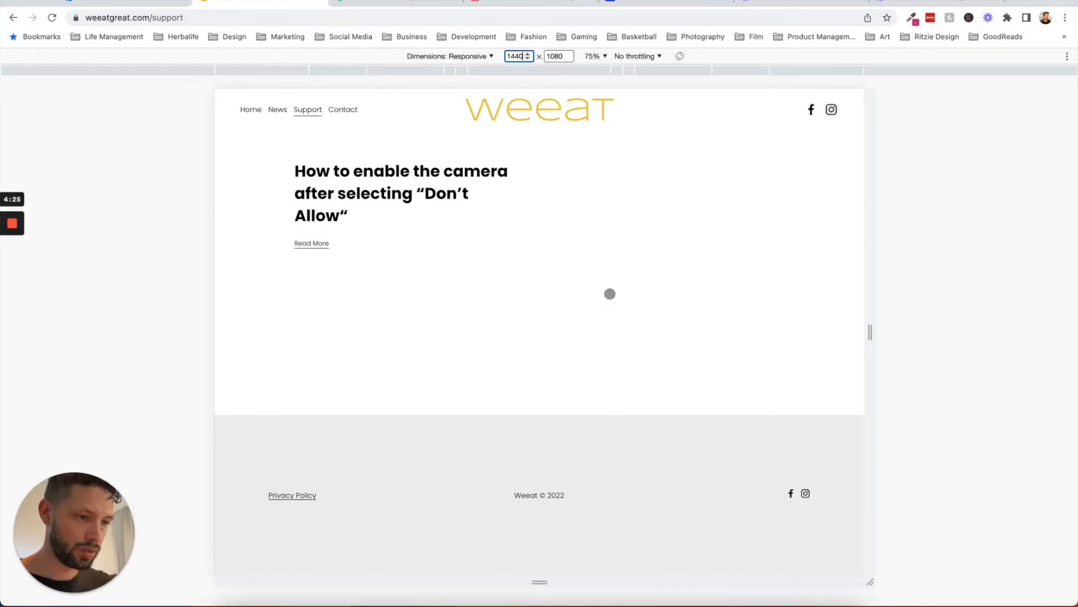
key(super+Tab)
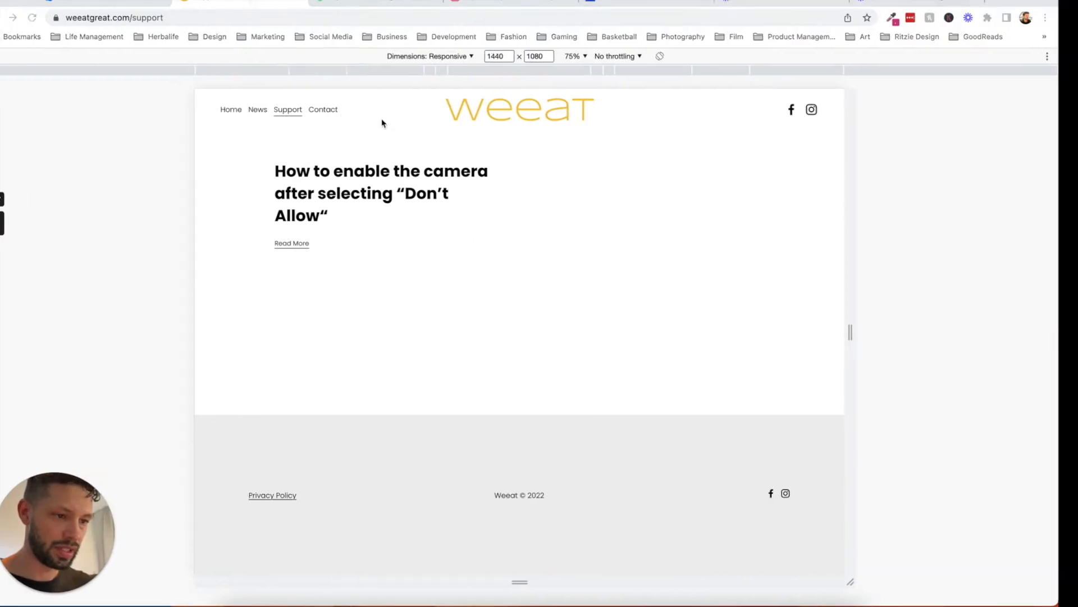
click(963, 292)
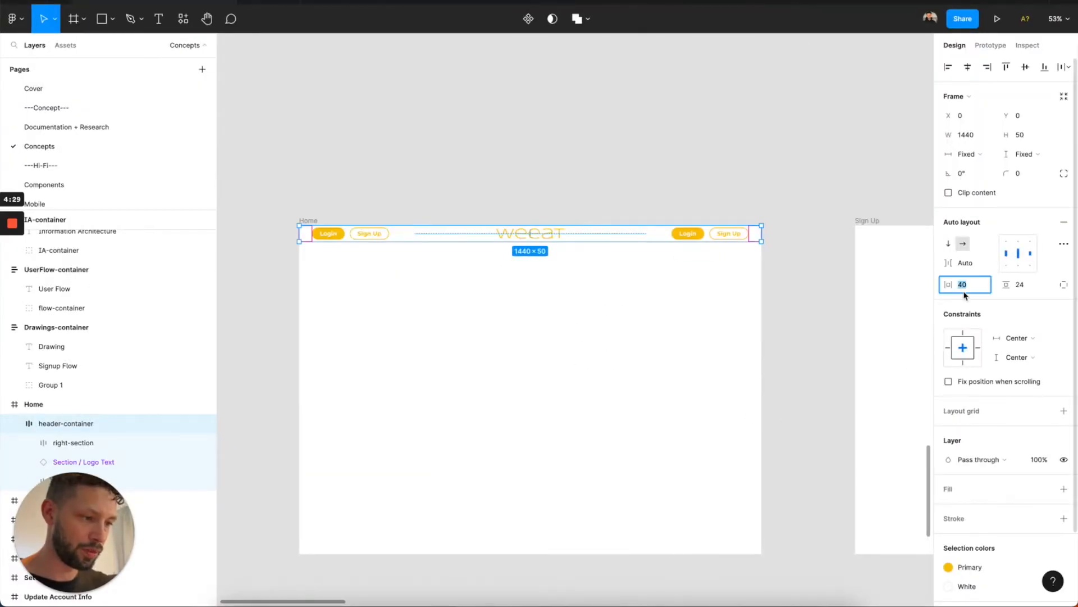
key(Up)
key(Up)
key(Up)
key(Up)
key(Up)
key(Up)
key(Up)
key(Up)
key(Down)
key(Down)
key(Down)
key(Down)
key(Down)
key(Down)
key(Down)
key(Down)
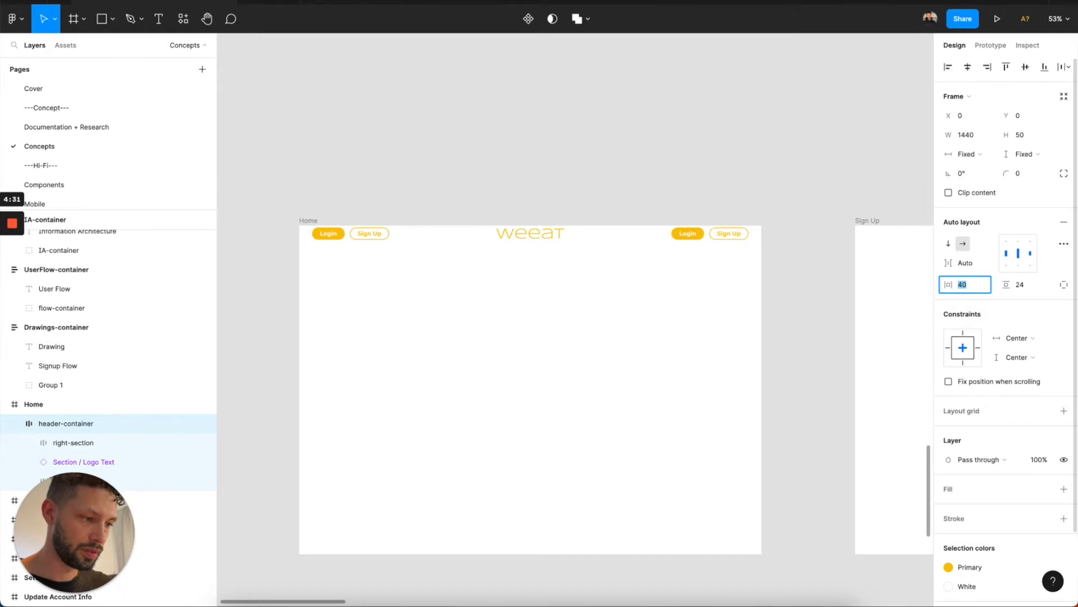
key(Return)
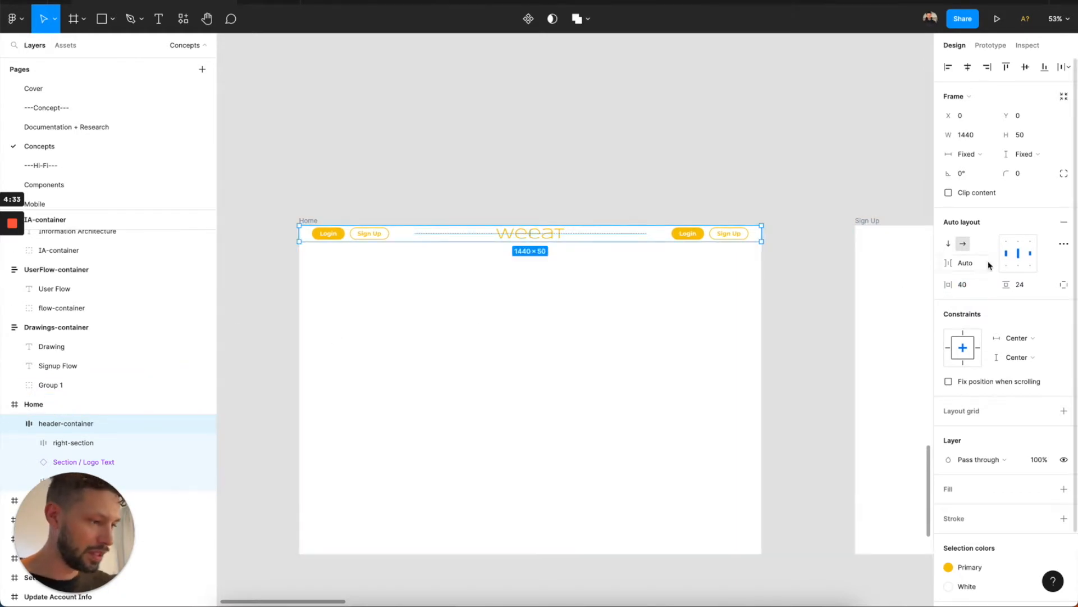
Set the vertical padding of header-container to 40.
click(1023, 288)
key(Up)
key(Up)
key(Up)
key(Up)
key(Up)
key(Up)
key(Up)
key(Up)
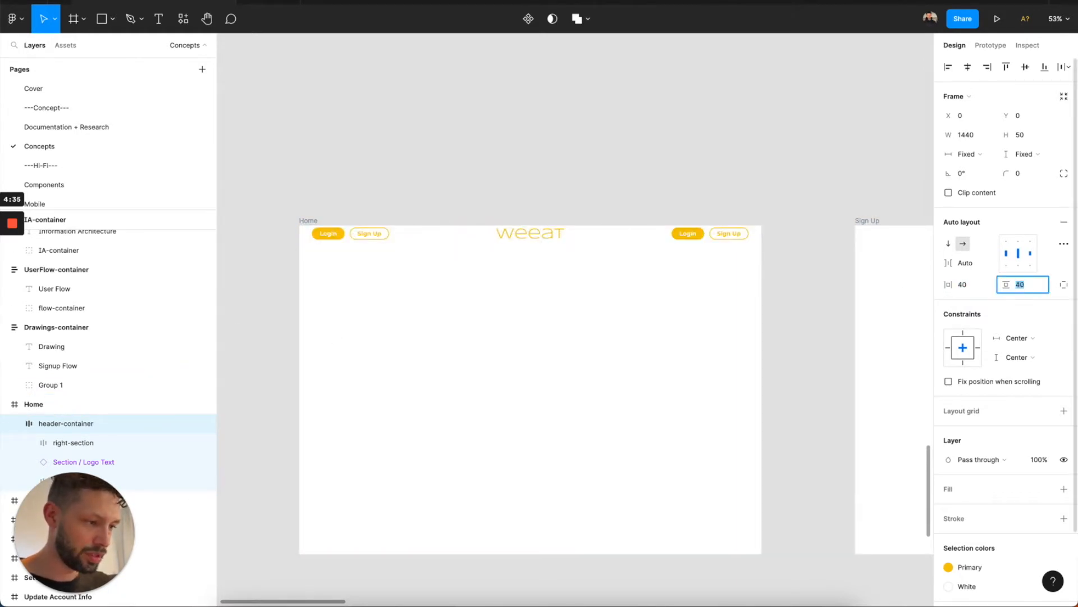
key(Return)
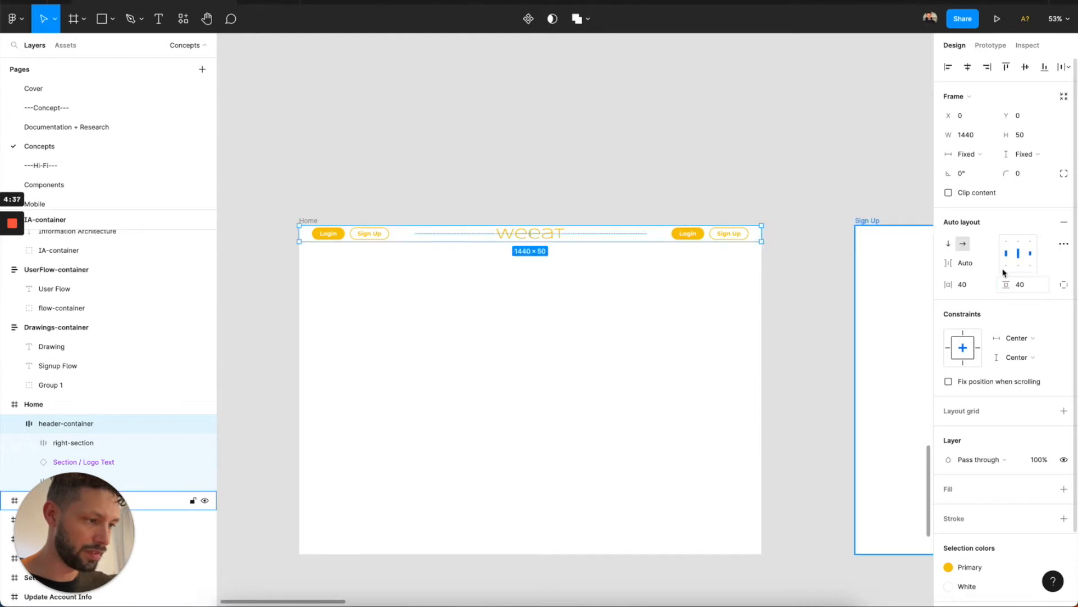
Make header-container's height hug its contents and align the container to the top of the Home frame.
click(1025, 155)
click(1018, 169)
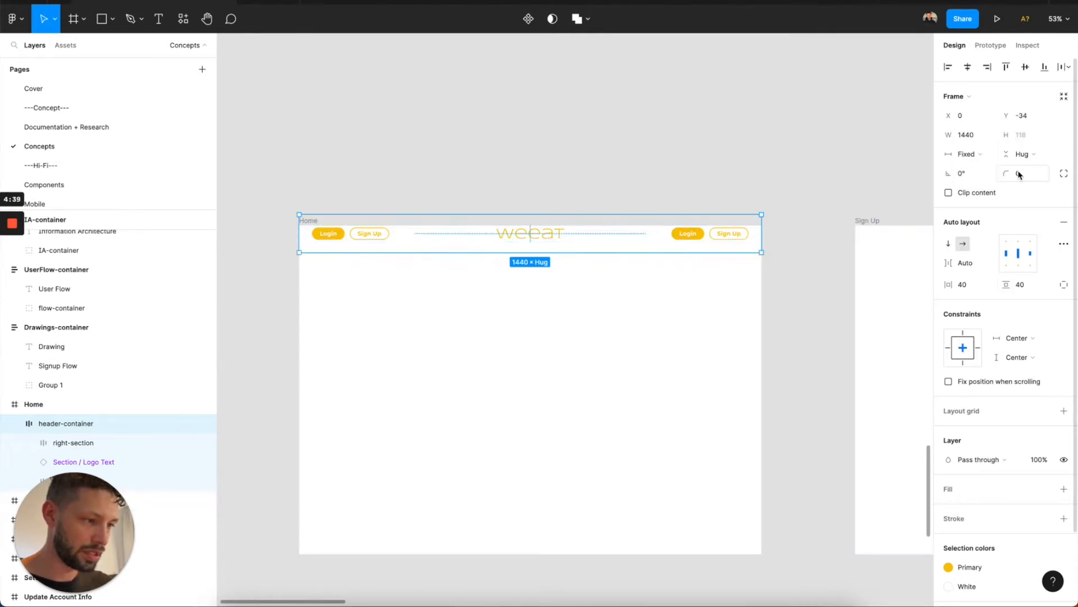
click(1006, 67)
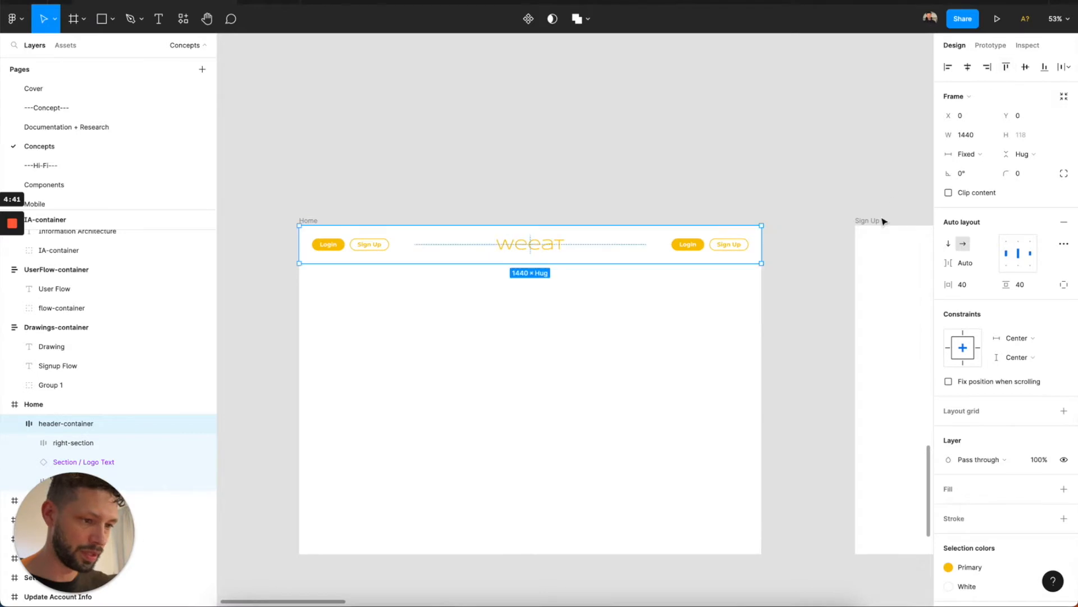
Reduce the vertical padding of header-container to 24.
click(1028, 290)
text(32)
key(Return)
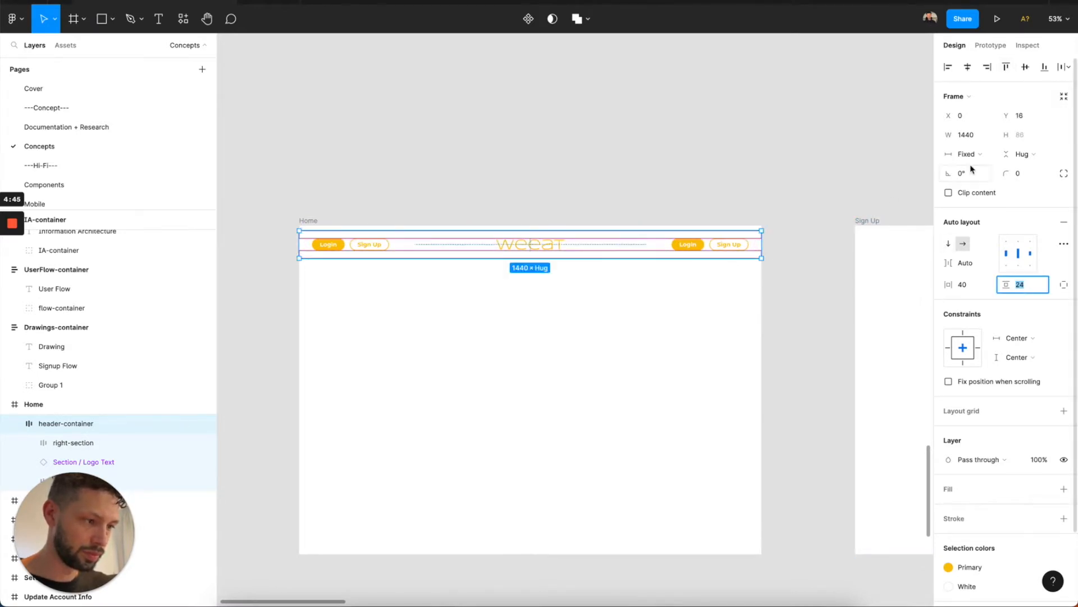
Set header-container's vertical constraint to Top and align it with the top edge of the Home frame.
click(964, 332)
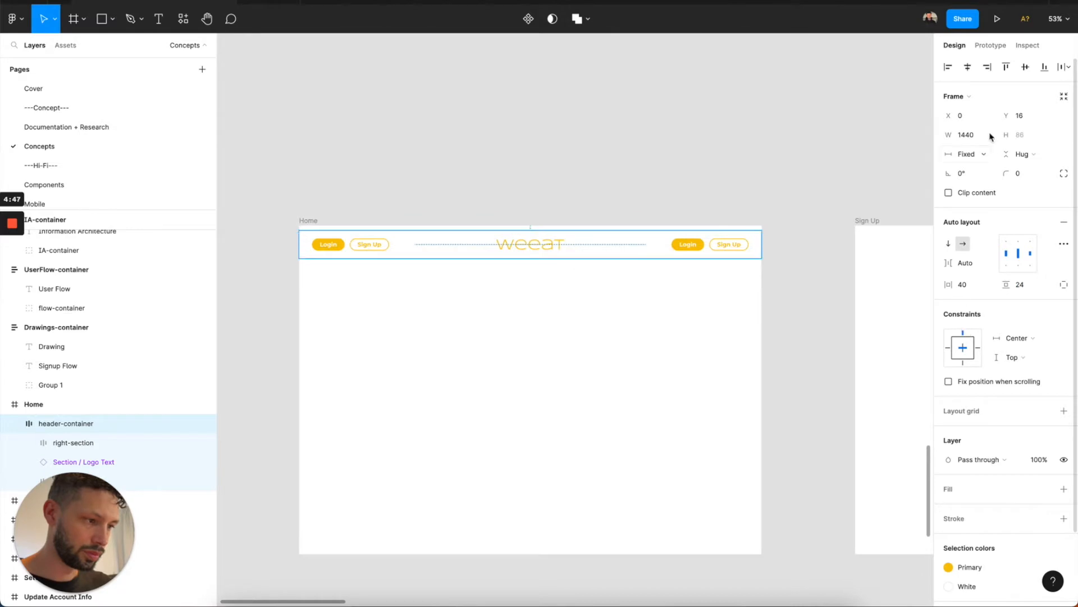
click(1006, 66)
Set the vertical padding of header-container to 16.
scroll(618, 245, up, 3)
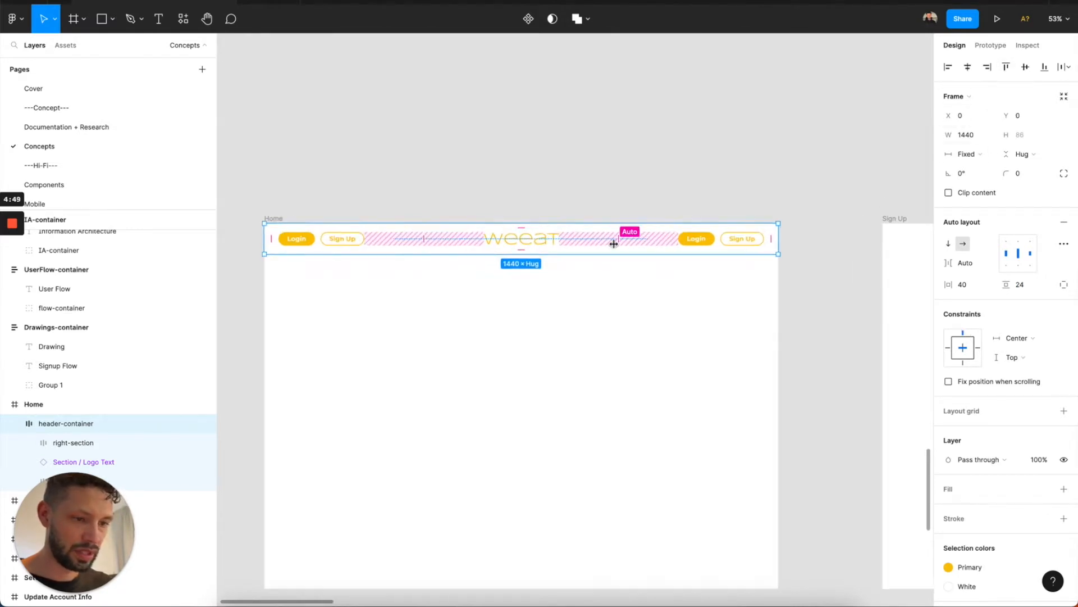
click(1024, 285)
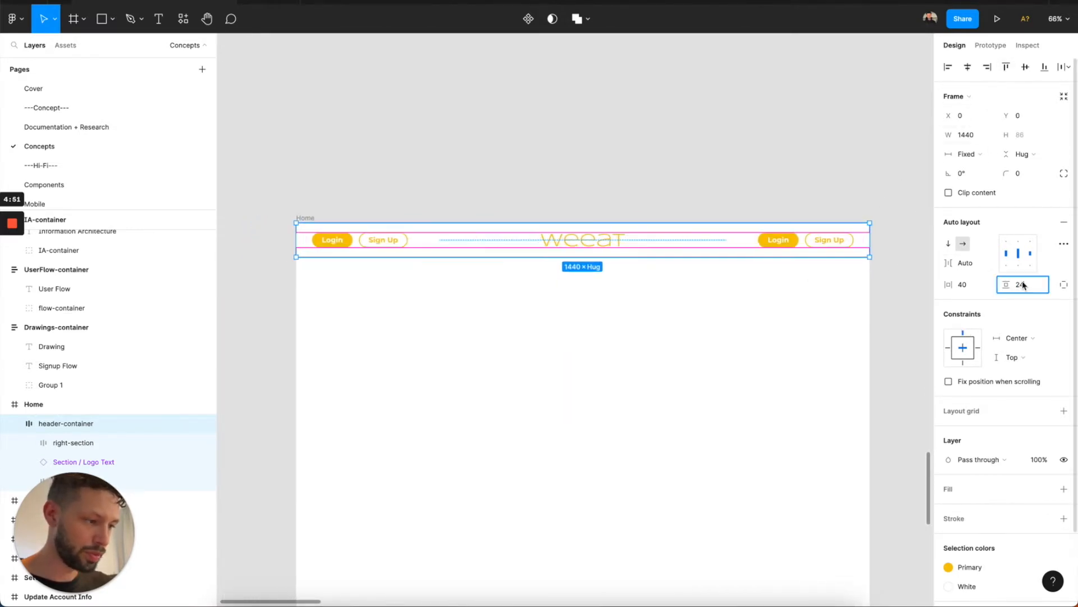
text(16)
key(Return)
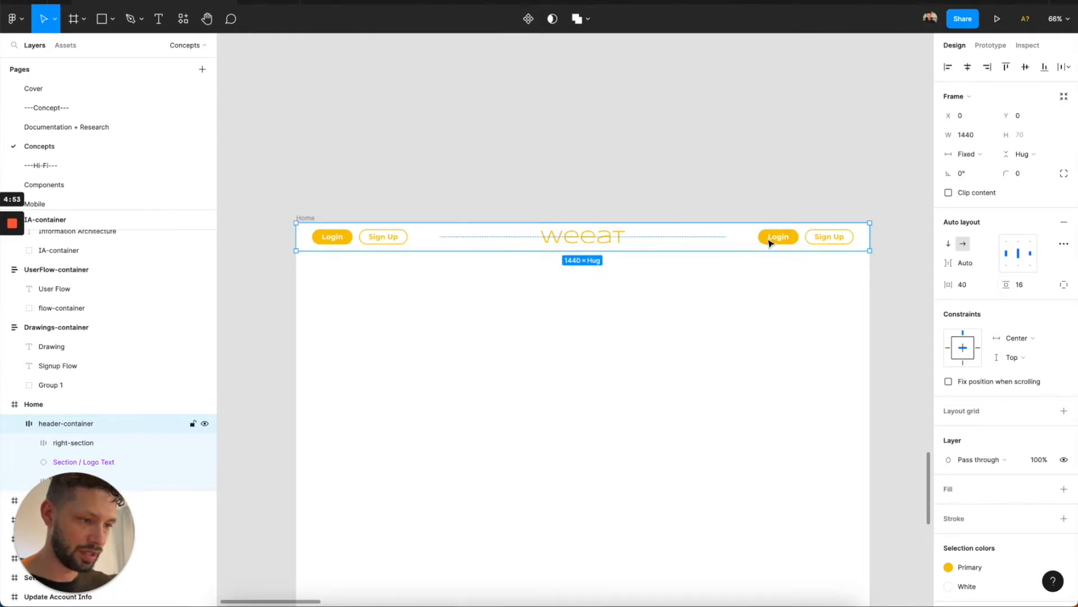
Delete the Login and Sign Up buttons from the right-section copy that sits before the logo.
click(396, 237)
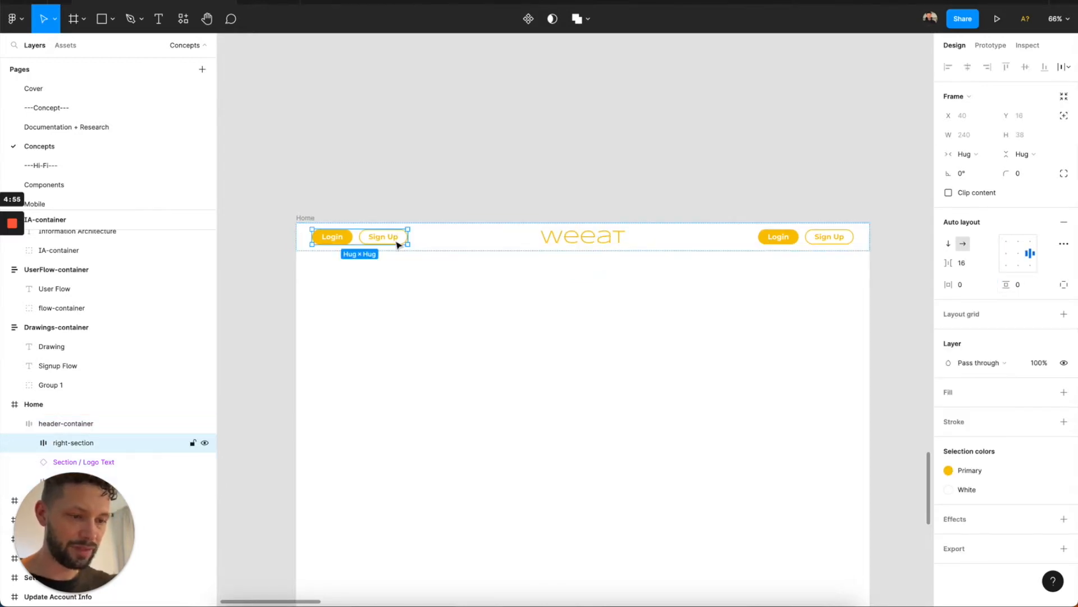
click(29, 443)
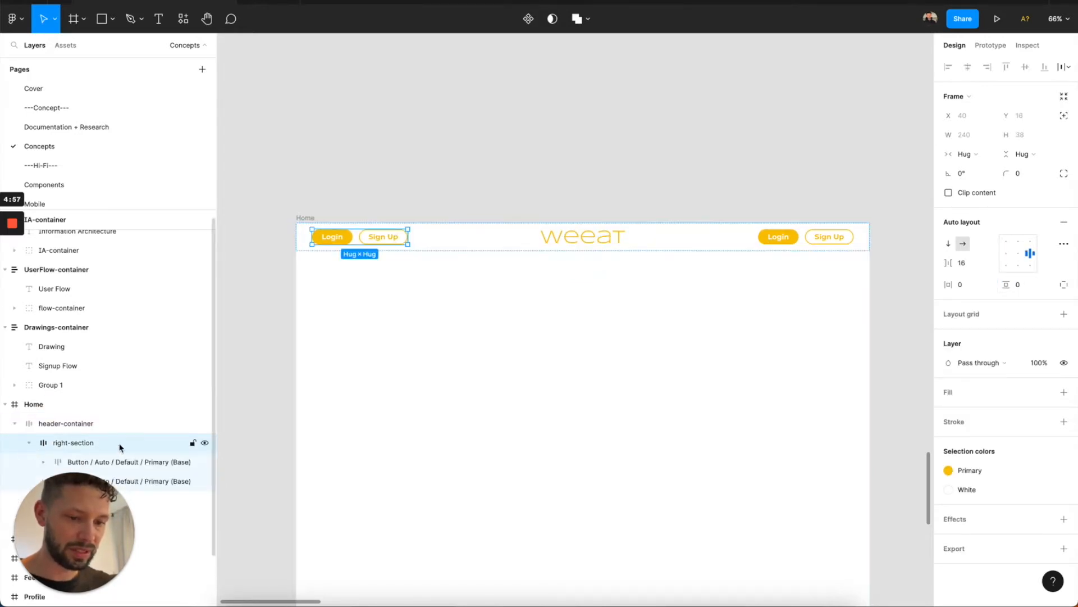
click(149, 463)
shift+click(149, 482)
key(Delete)
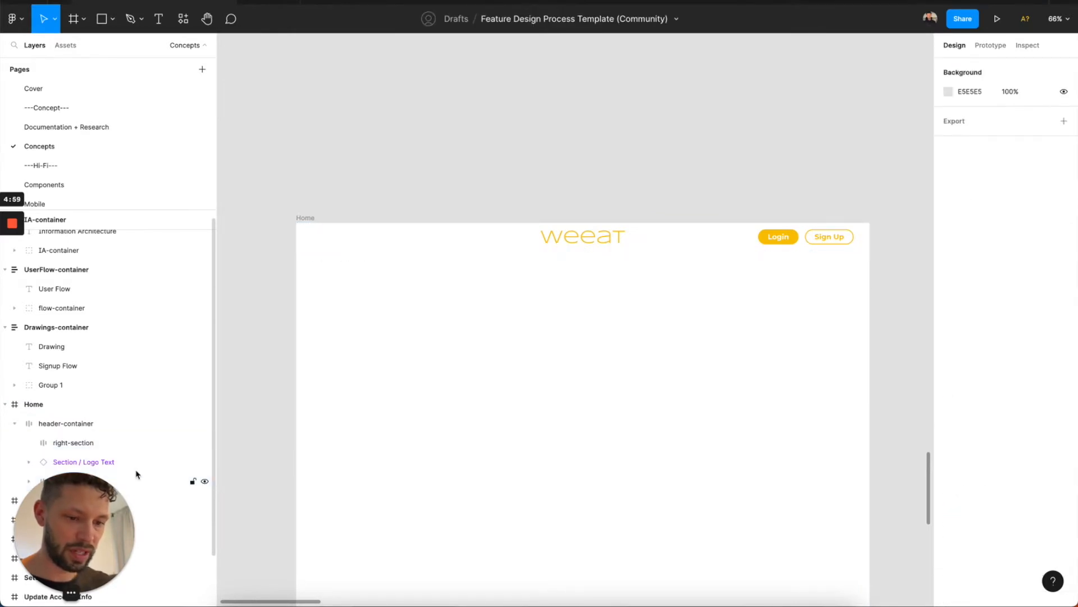
Add the text link "Home" inside the emptied right-section before the logo.
click(120, 442)
key(t)
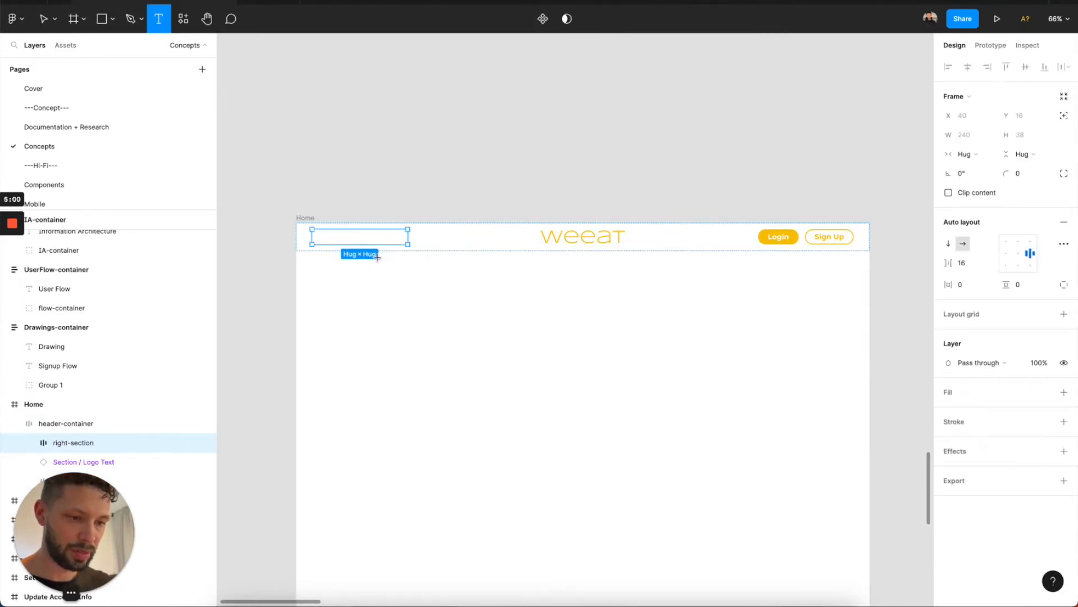
click(352, 236)
text(Home)
key(Escape)
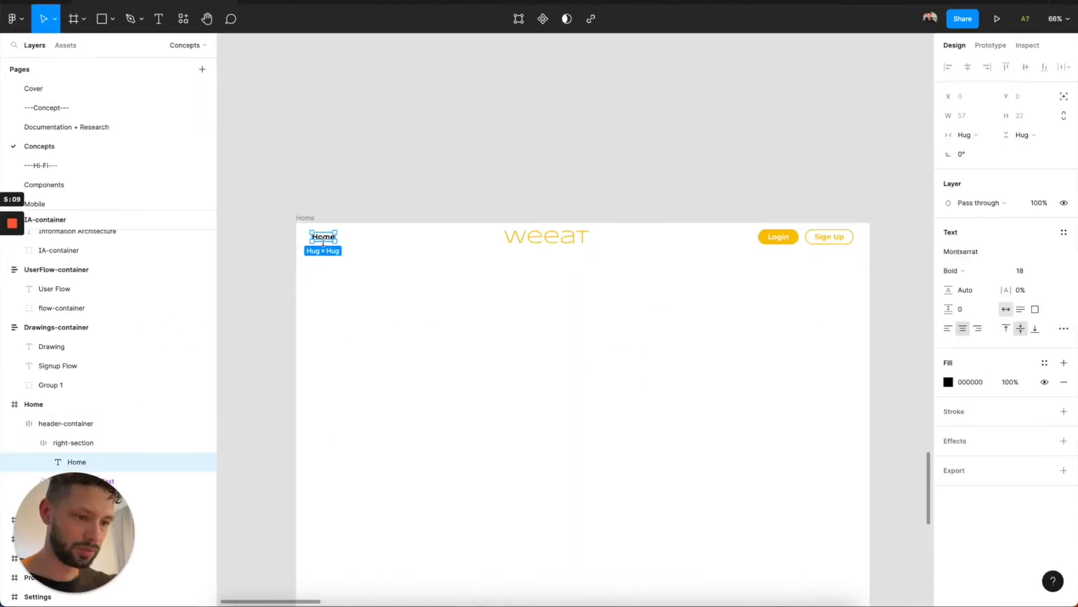
Duplicate the Home text link and change the copy's text to "News".
key(super+d)
double_click(361, 240)
text(News)
key(Escape)
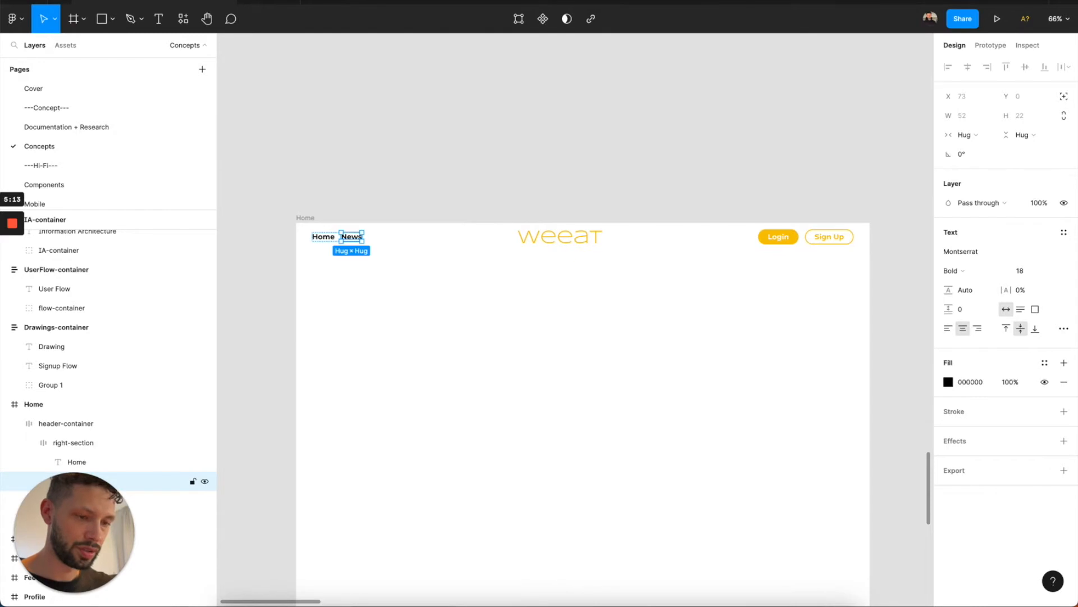
Duplicate the text links to add "Support" and "Contact" after News, following the Weeat website's navigation.
key(super+d)
double_click(377, 238)
text(Support)
key(Escape)
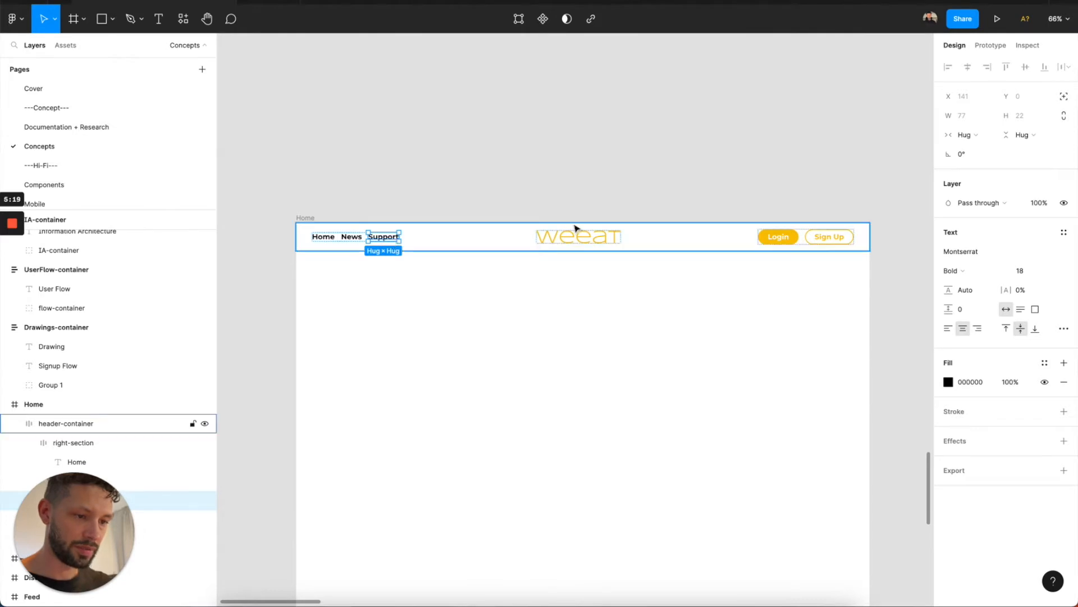
key(super+Tab)
key(super+Tab)
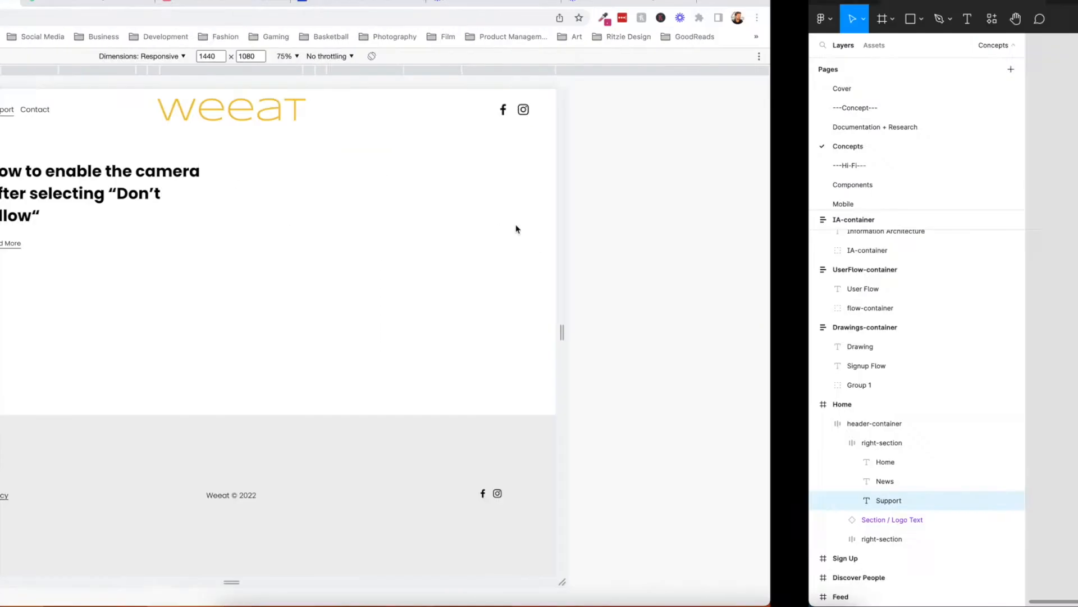
key(super+d)
double_click(428, 241)
text(Contact)
key(Escape)
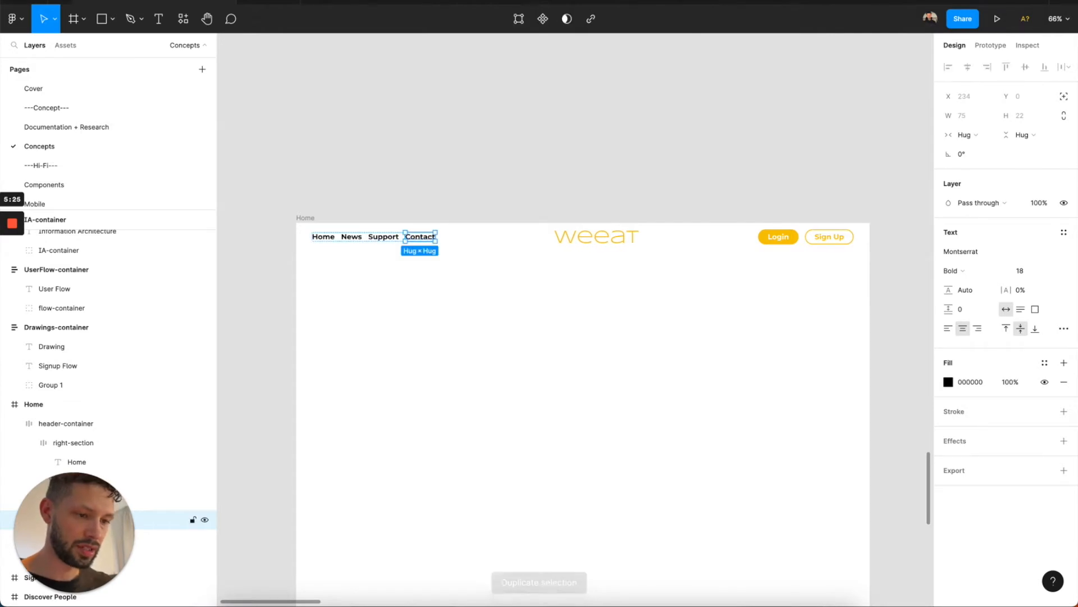
Recheck the Weeat website's navigation and delete the Contact and Support text links from the header.
key(super+Tab)
key(super+Tab)
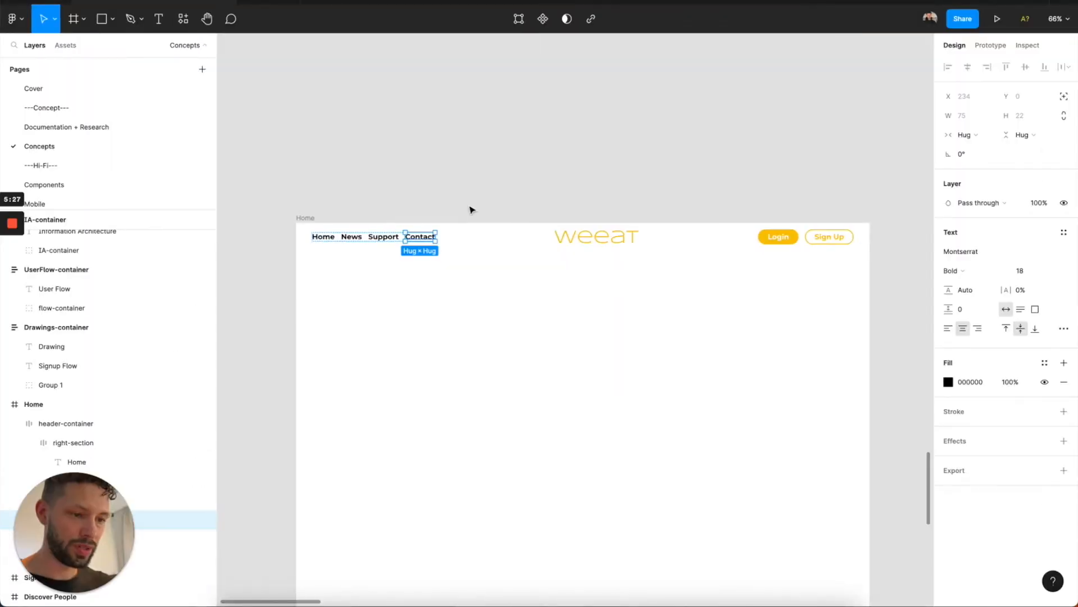
key(Delete)
click(389, 241)
click(392, 243)
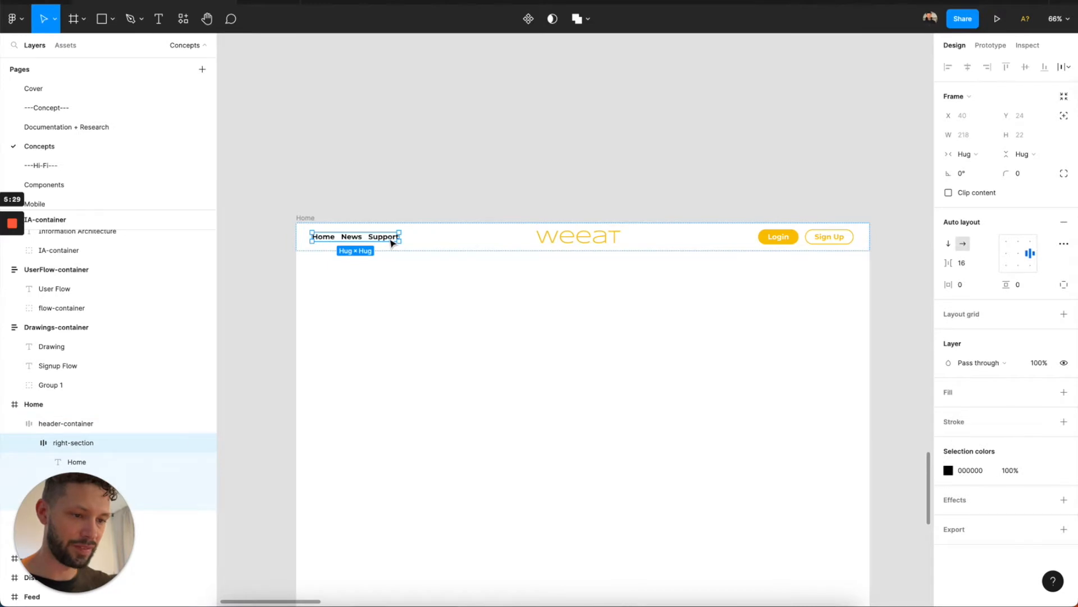
click(392, 243)
key(Delete)
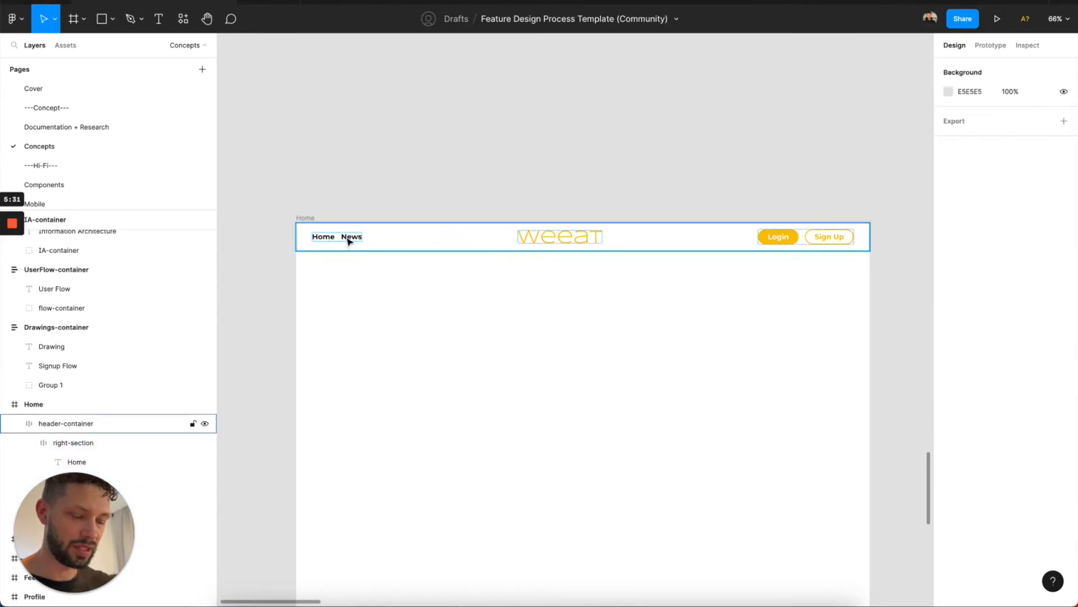
Check the Weeat website's header again and delete the Login and Sign Up buttons from the right-section after the logo.
key(super+Tab)
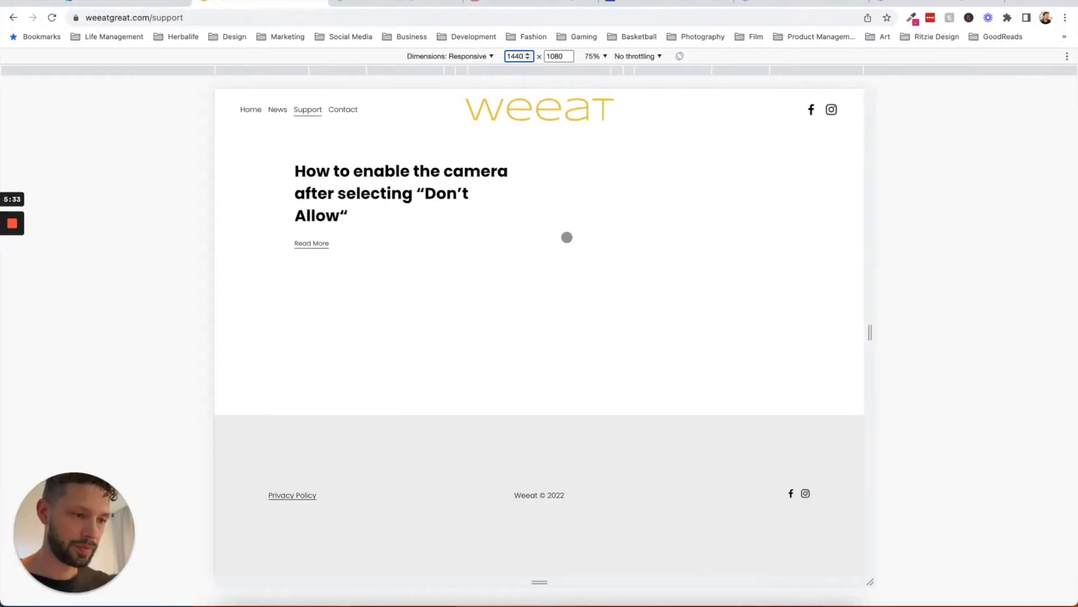
key(super+Tab)
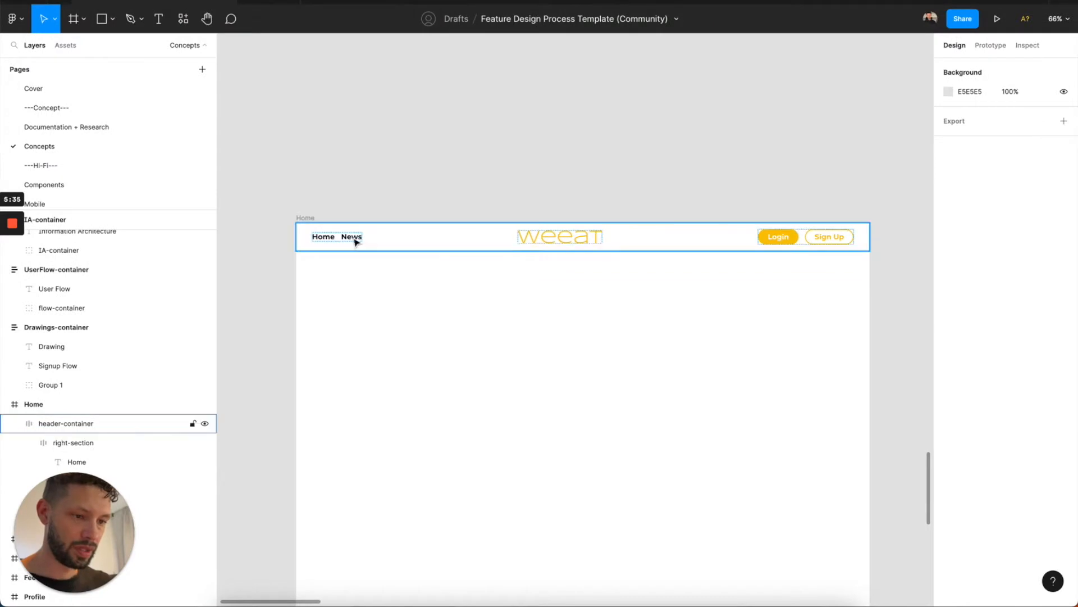
click(785, 241)
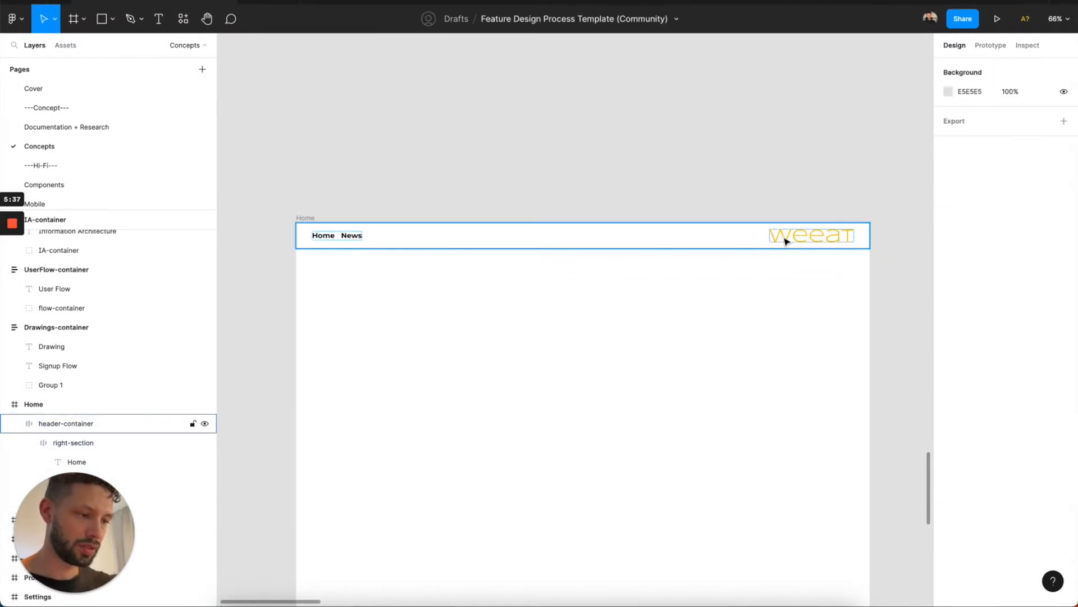
click(785, 240)
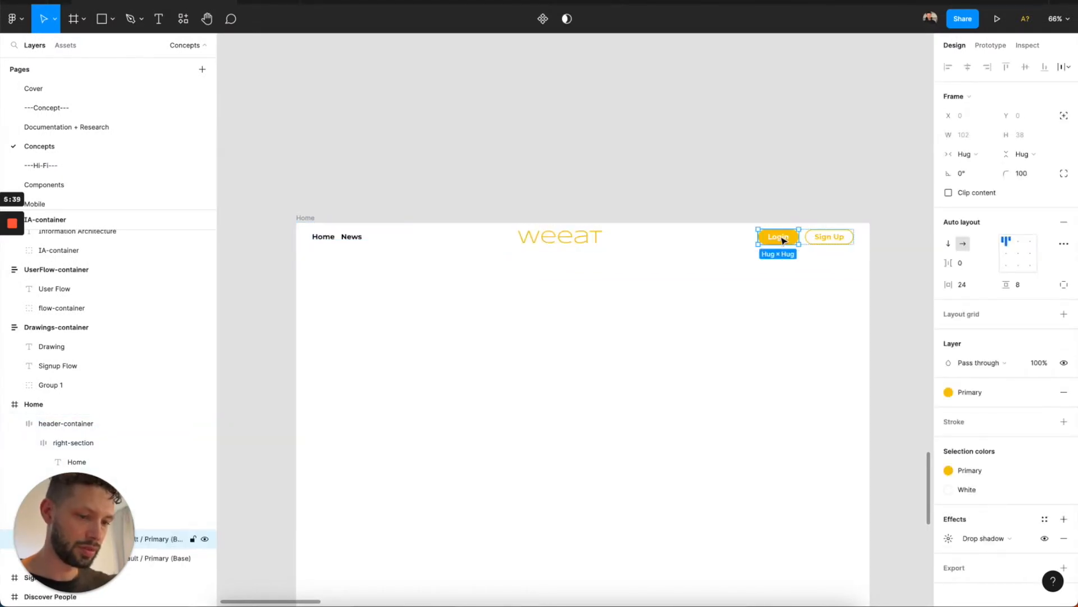
shift+click(815, 238)
key(BackSpace)
click(814, 238)
click(813, 240)
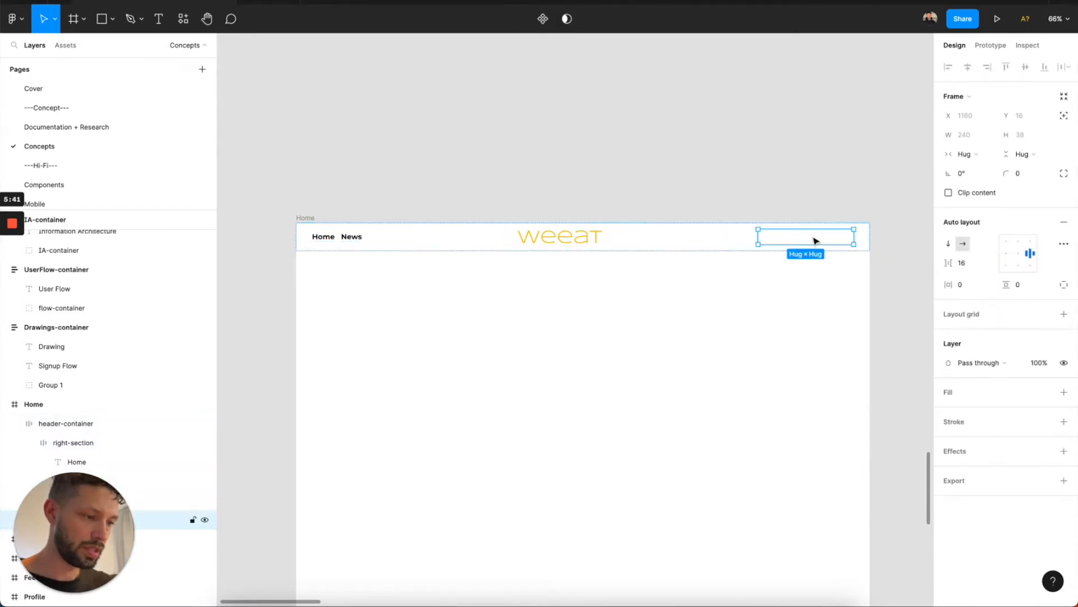
Set the font weight of the header's Home link to Regular.
click(353, 240)
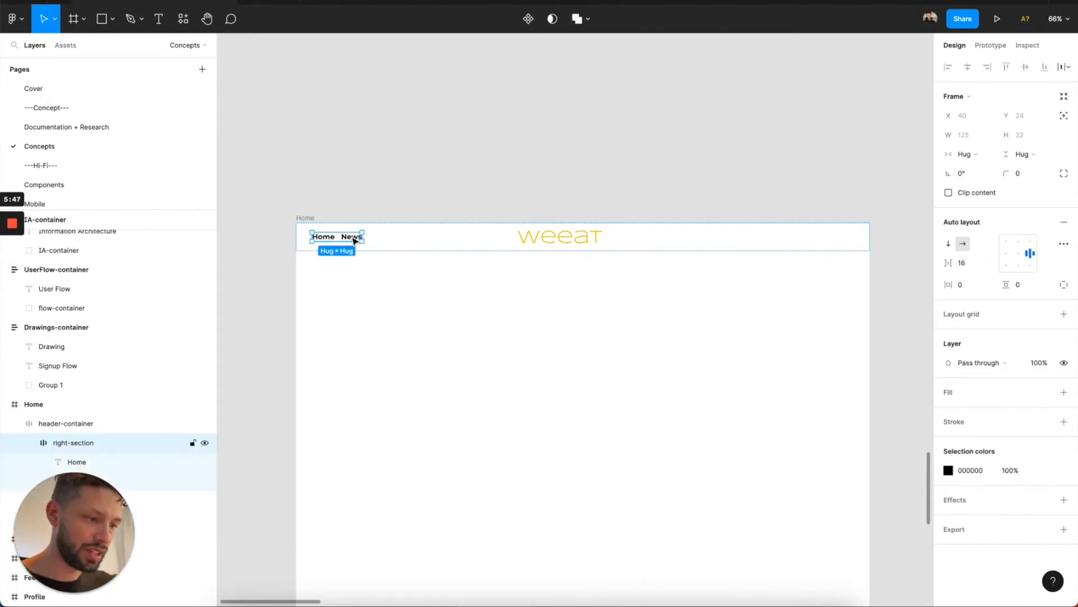
click(326, 238)
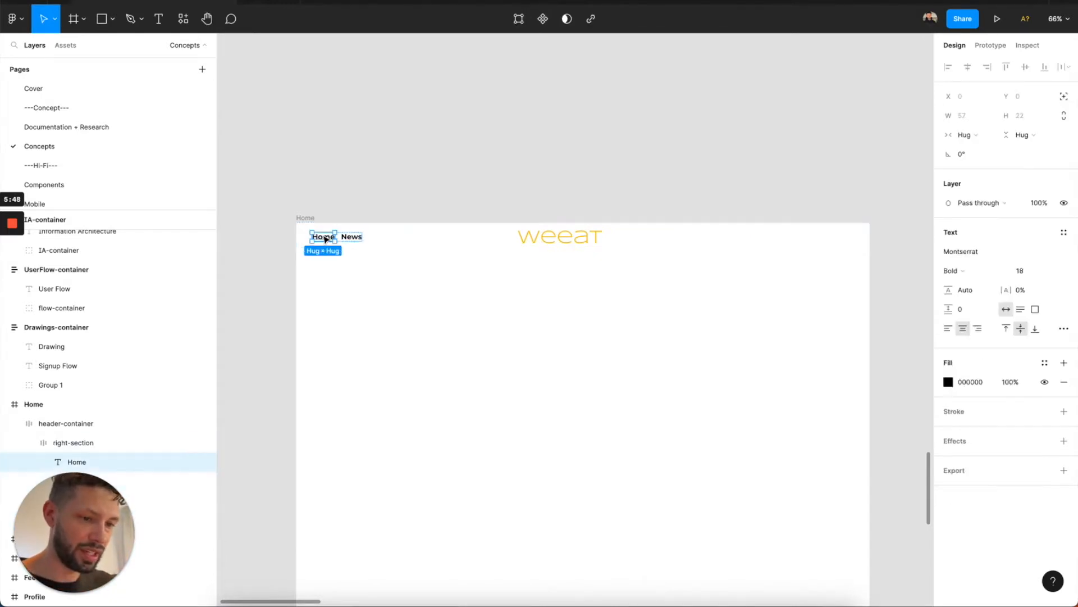
click(984, 272)
click(987, 227)
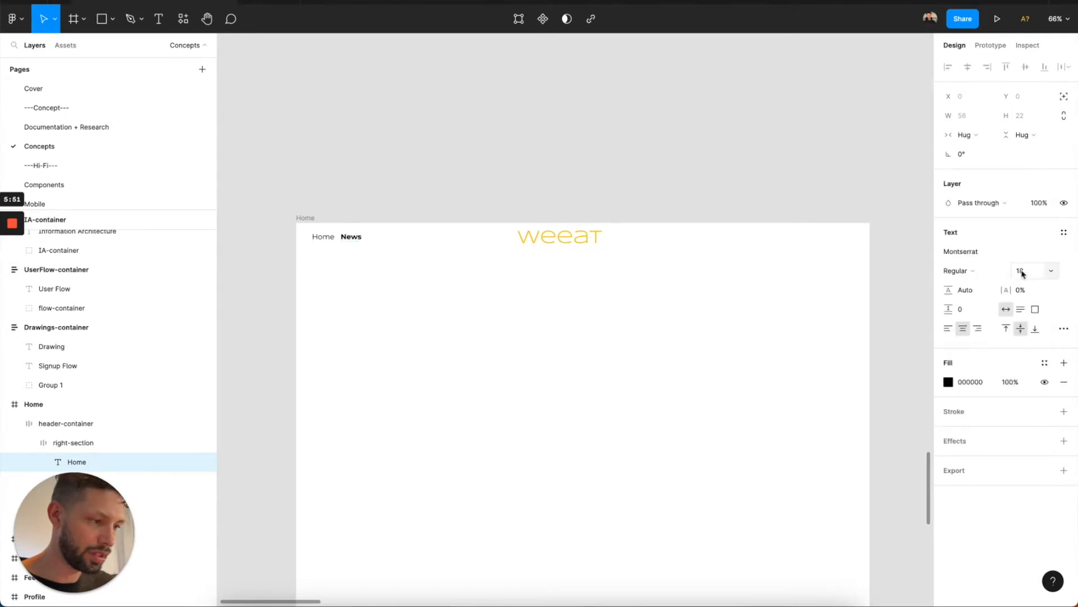
Browse the design system's text styles and apply Desktop/Paragraph (Regular) to the Home link.
click(1063, 232)
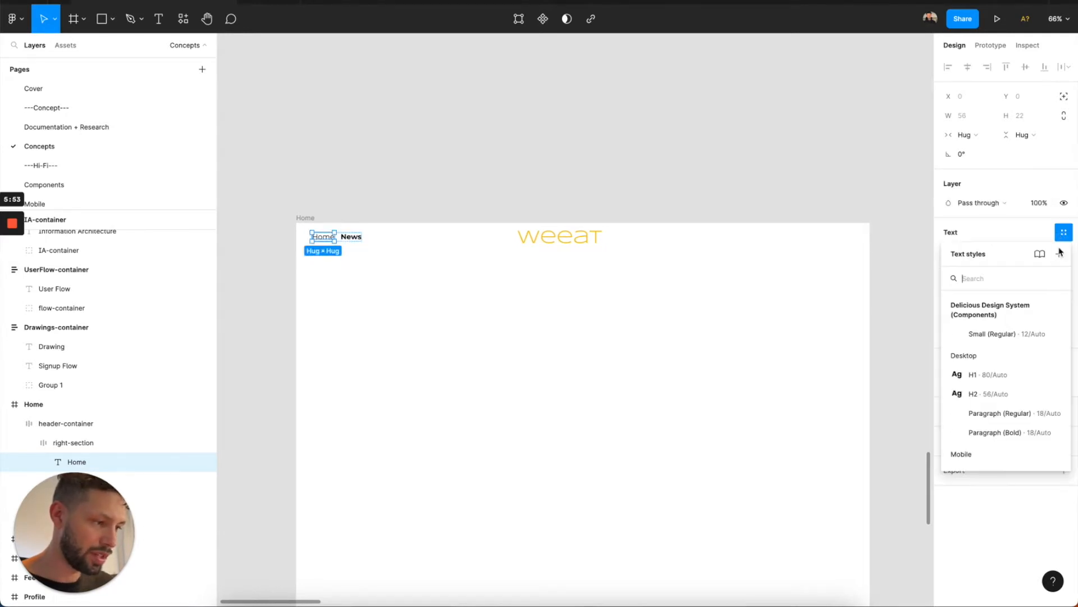
click(1059, 255)
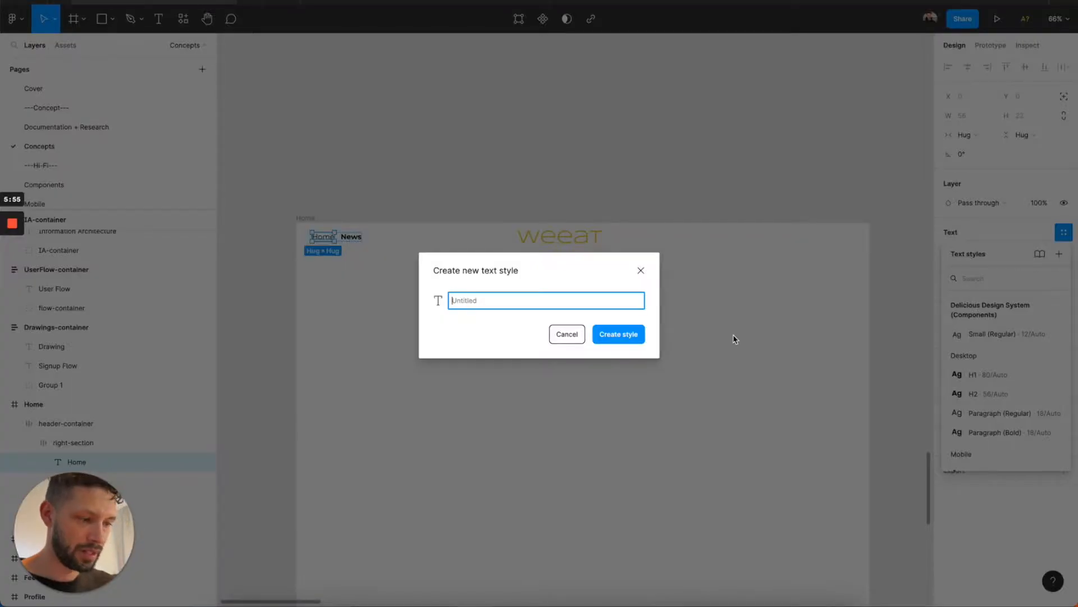
key(Escape)
scroll(977, 413, down, 5)
scroll(982, 418, down, 3)
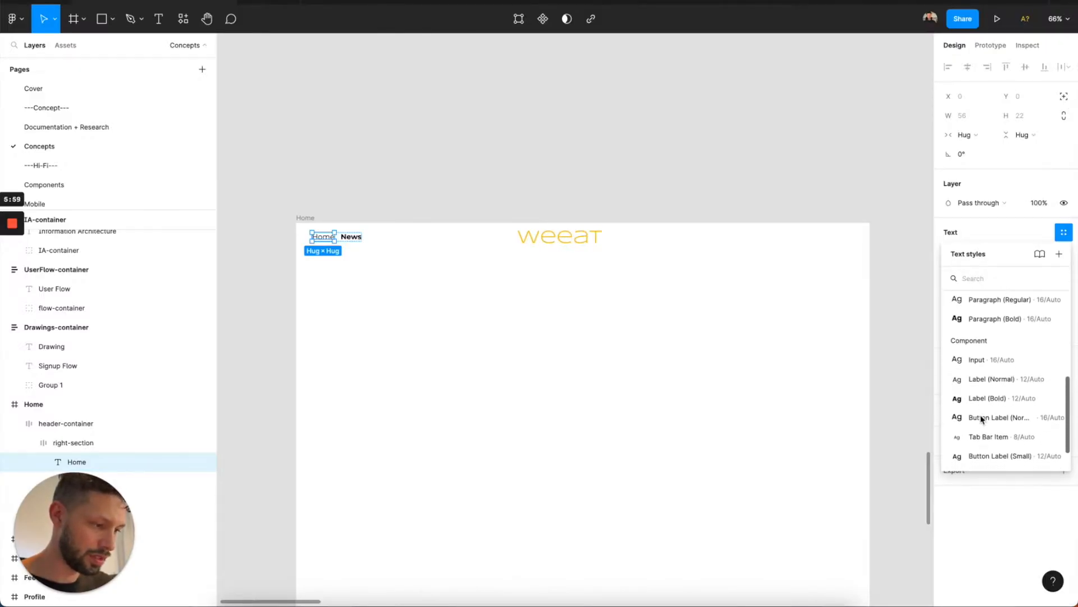
scroll(982, 419, up, 6)
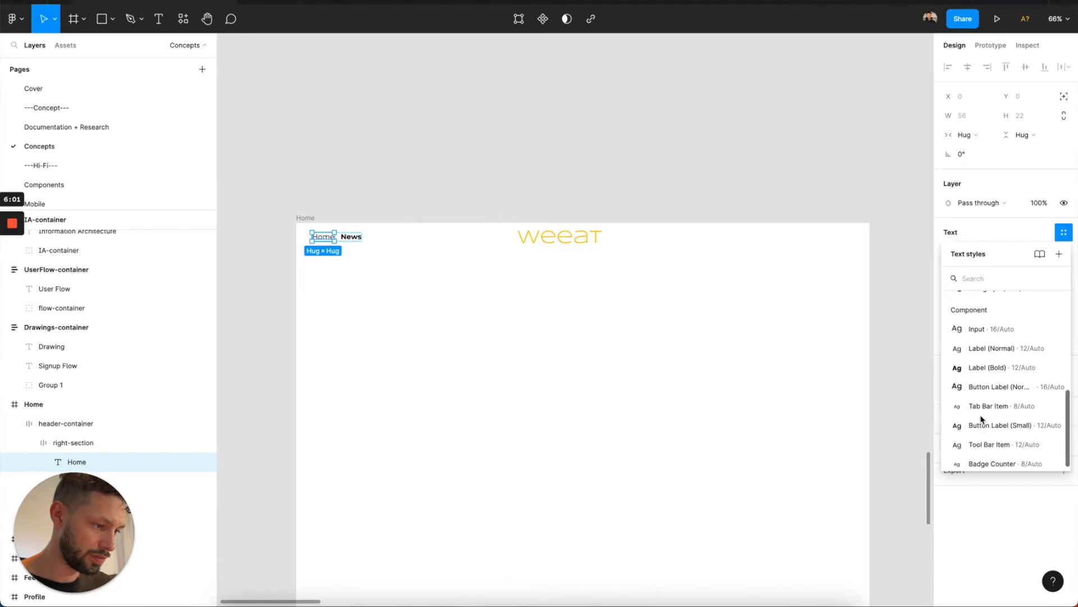
scroll(981, 419, up, 3)
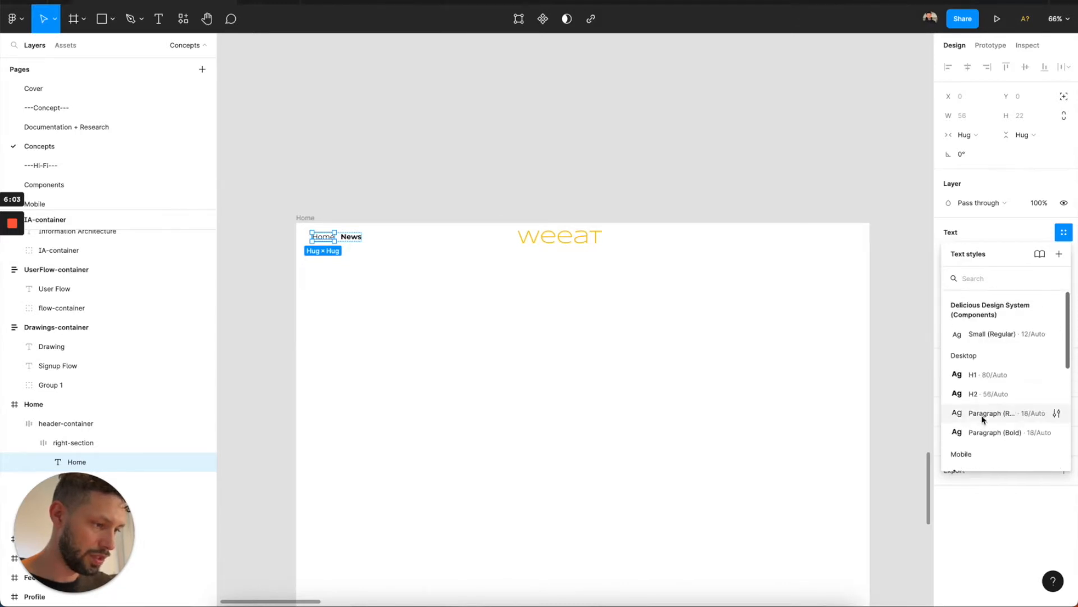
key(Escape)
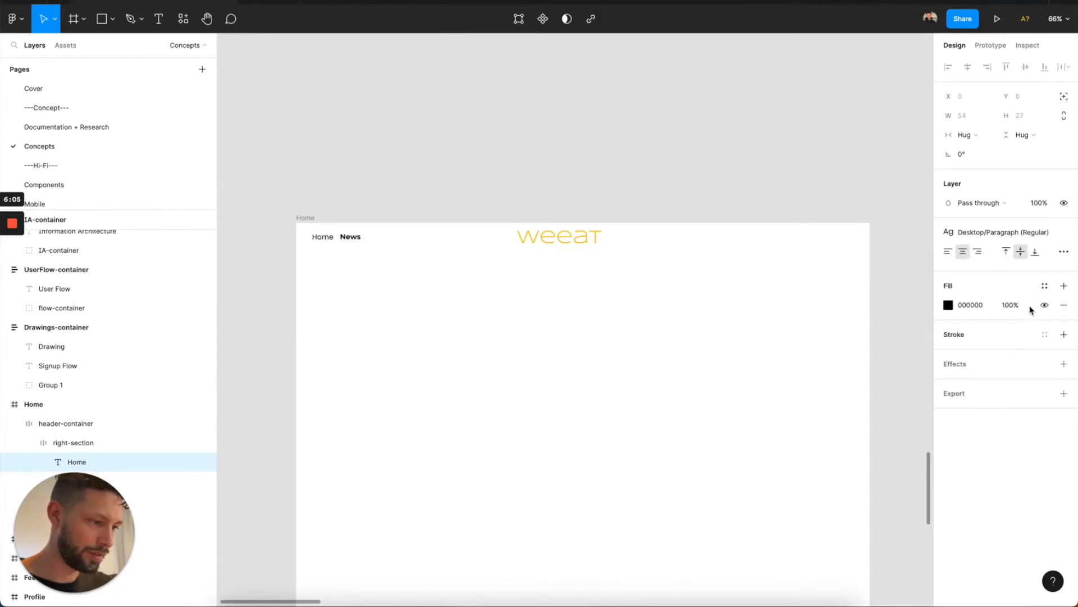
Try detaching the text style from the Home link and underlining its text.
click(1063, 233)
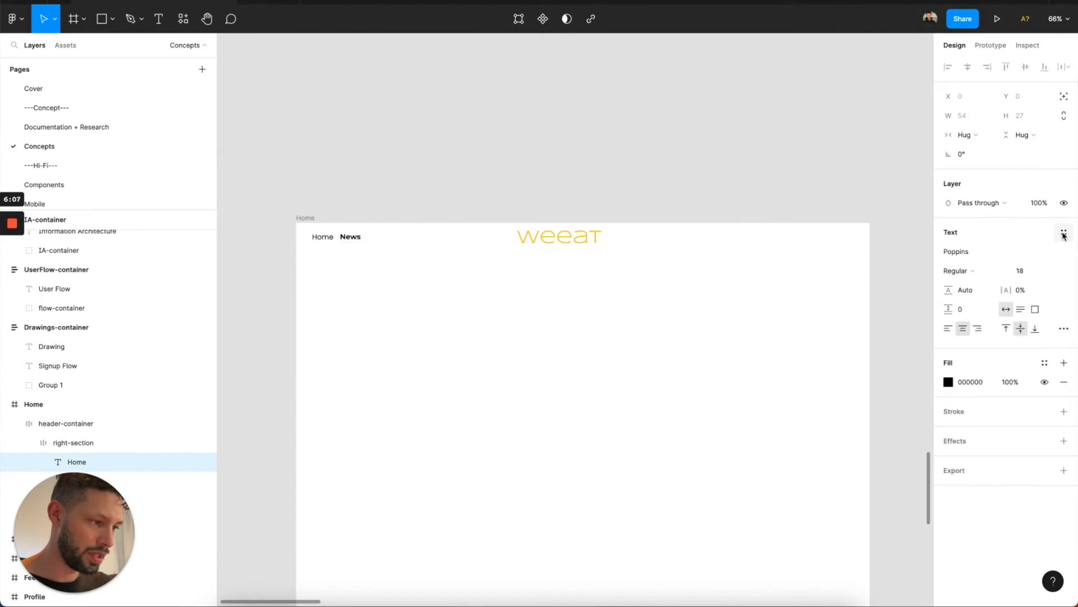
click(1064, 328)
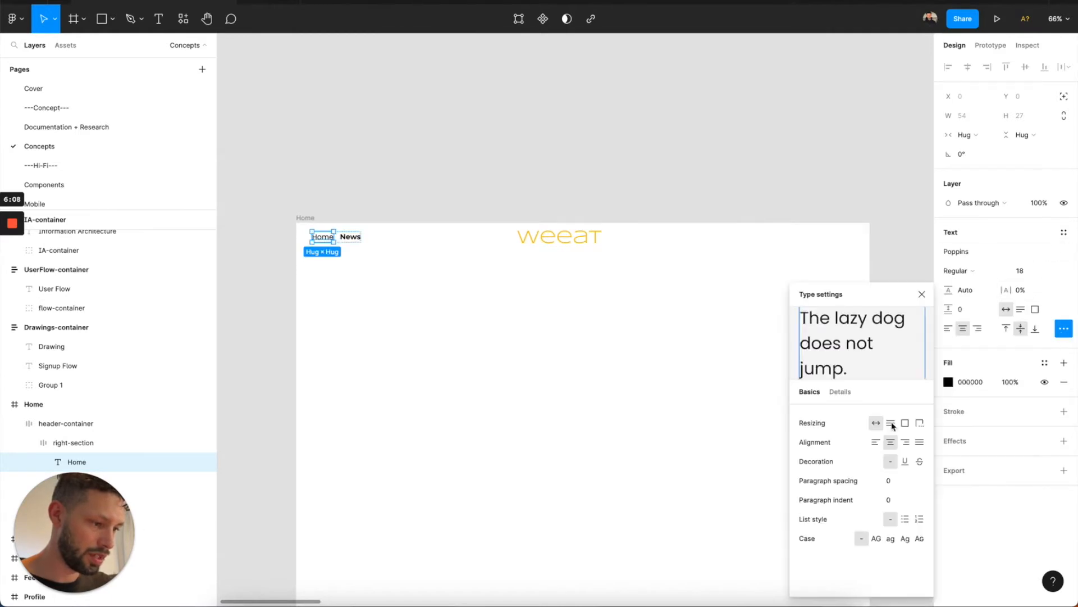
click(905, 462)
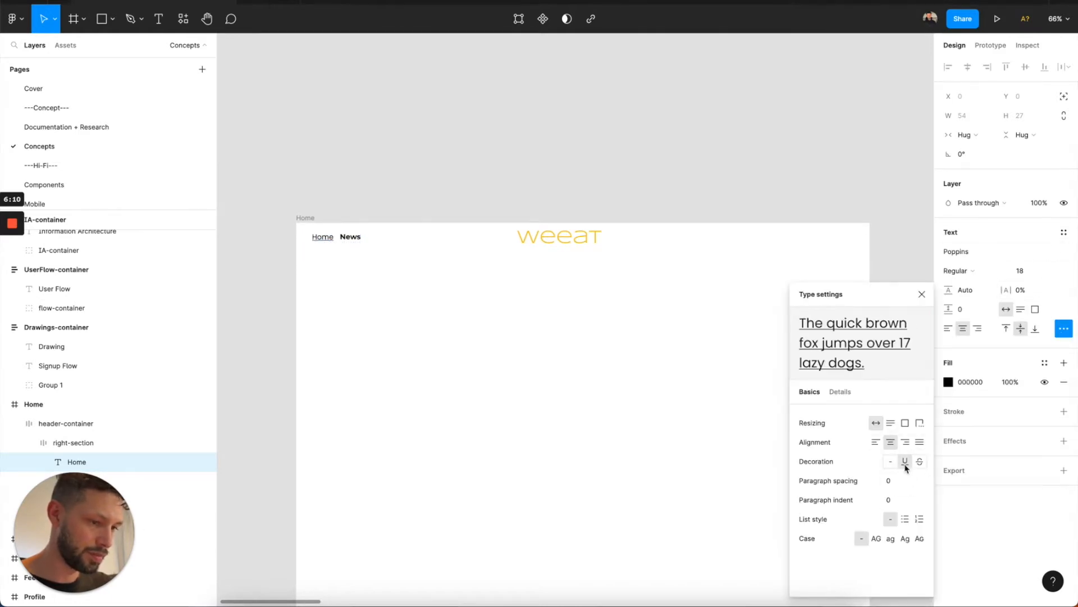
click(1064, 328)
key(super+Tab)
key(super+Tab)
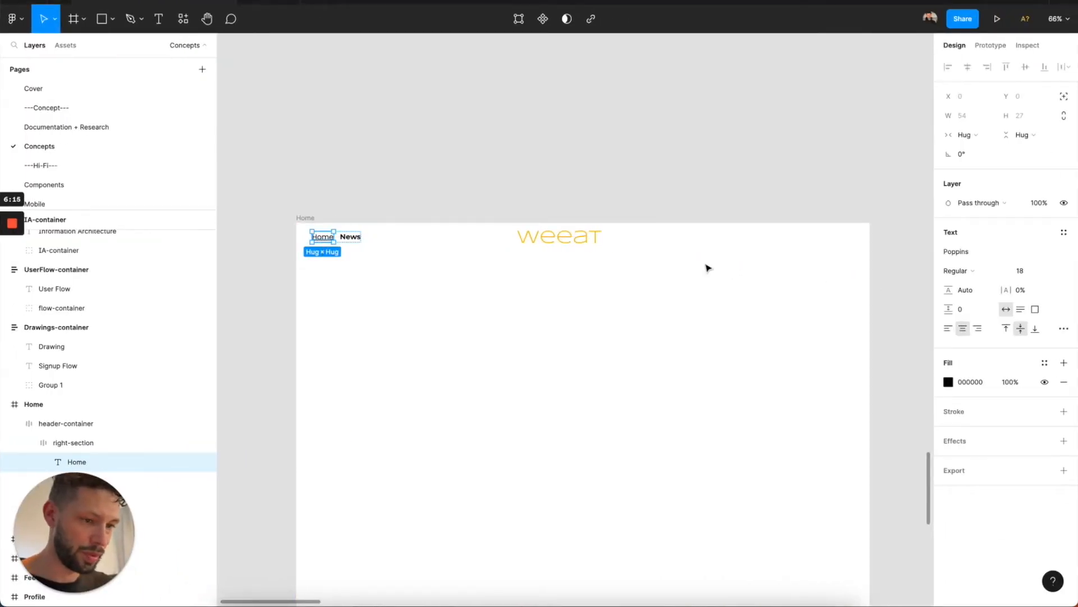
key(alt)
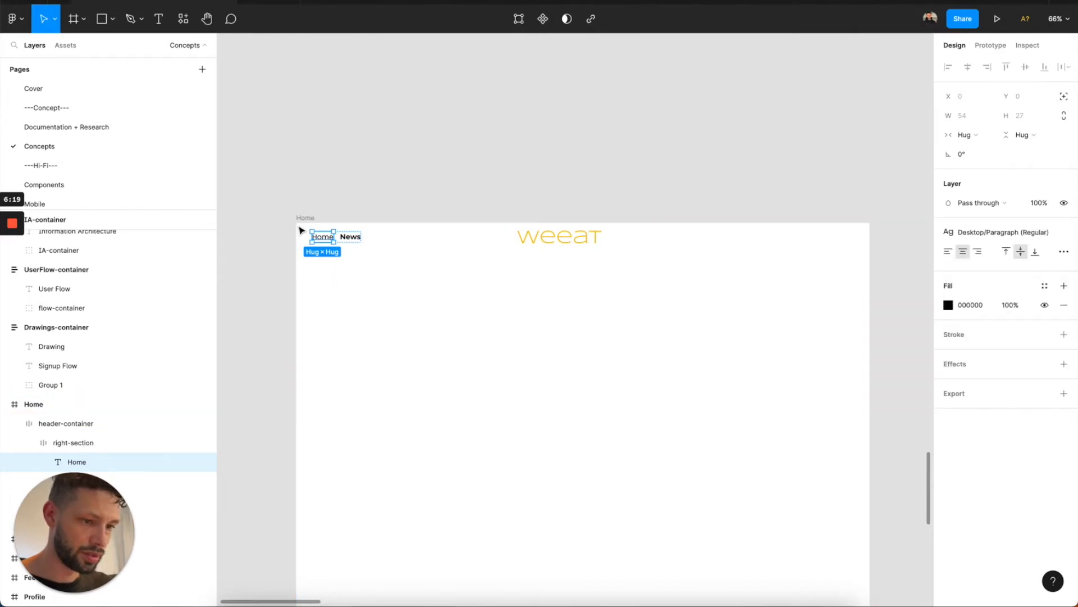
Apply the Desktop/Paragraph (Regular) text style to the News link.
click(355, 238)
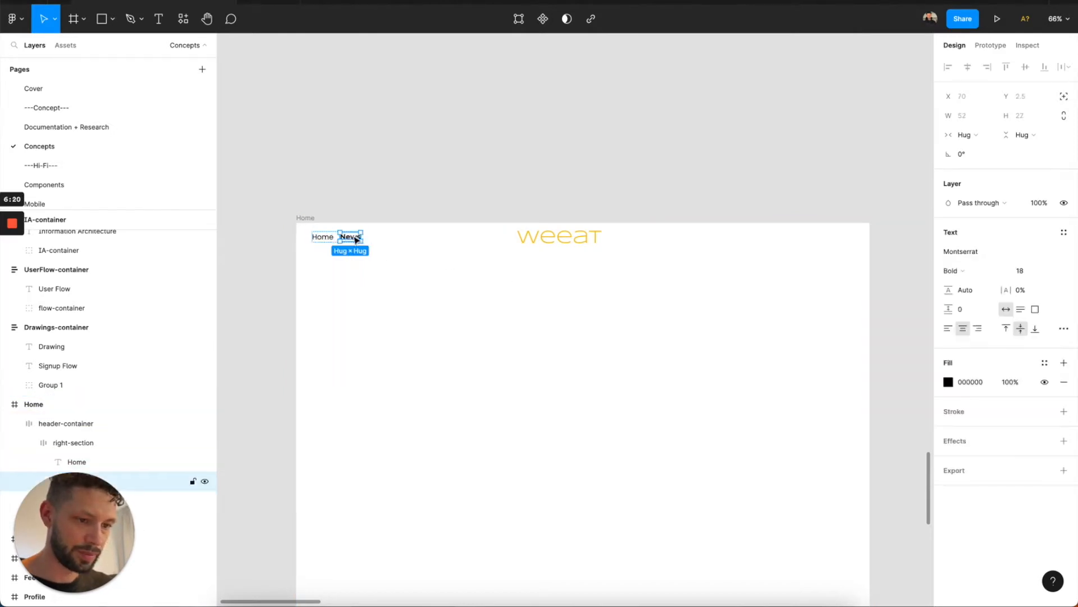
click(1064, 232)
click(1000, 414)
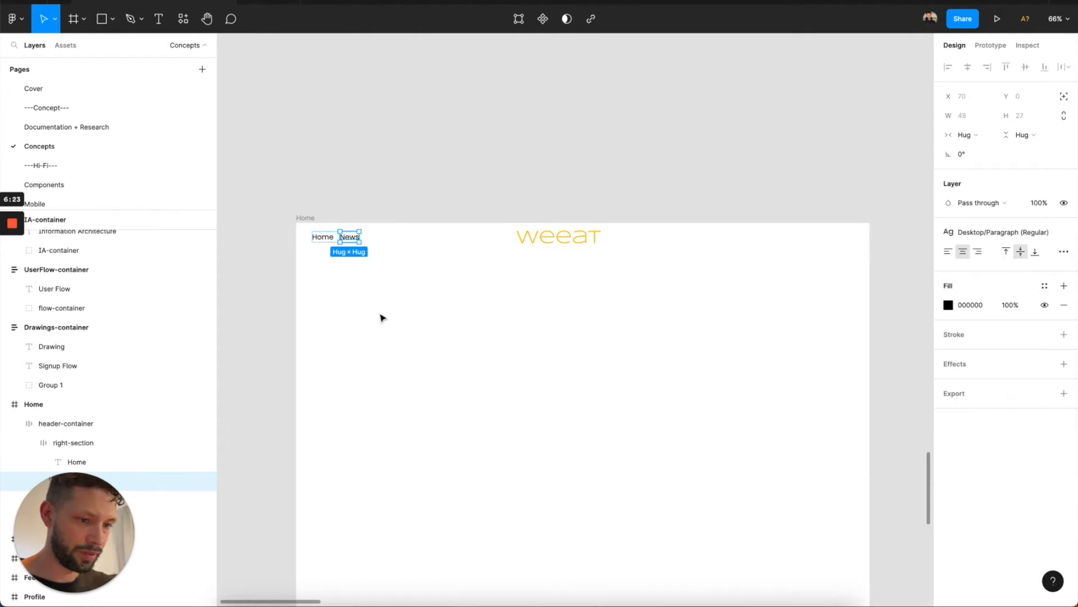
Switch to the Weeat website in the browser and examine the header's icons after the logo.
click(448, 243)
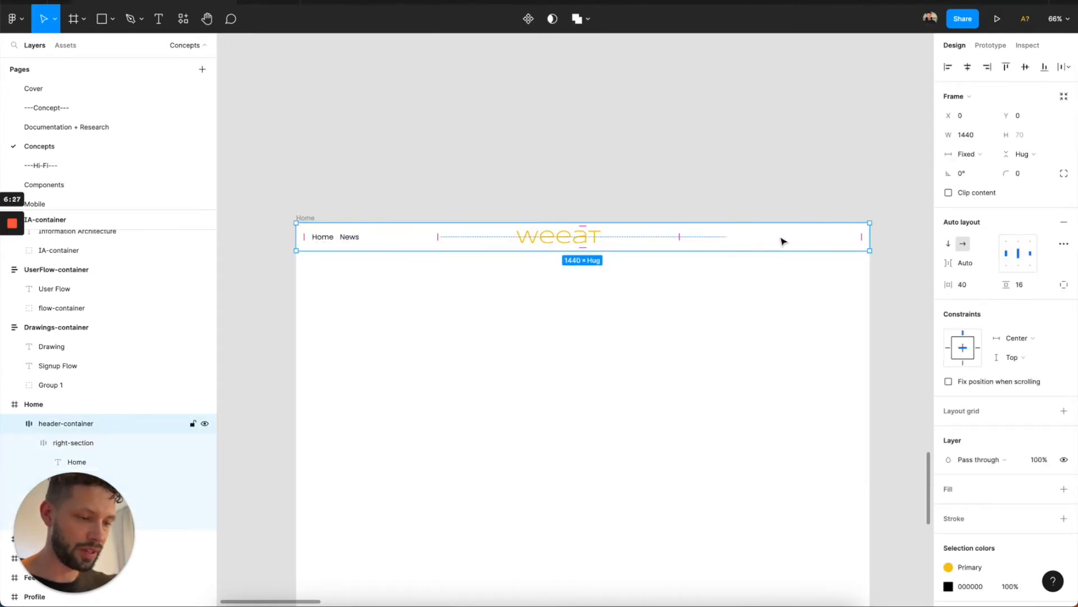
key(ctrl+Left)
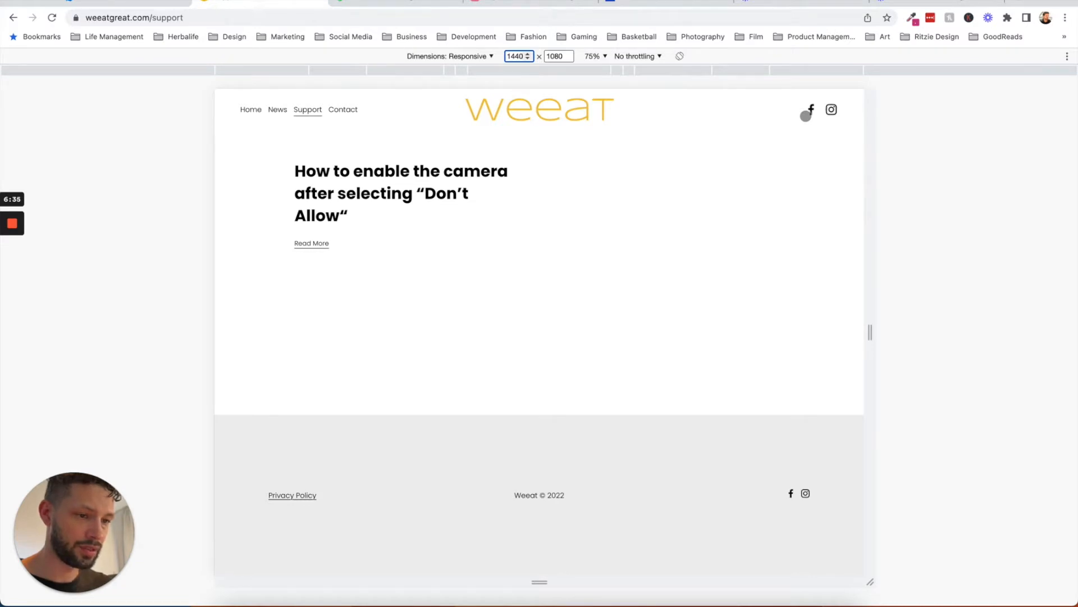
key(ctrl+Right)
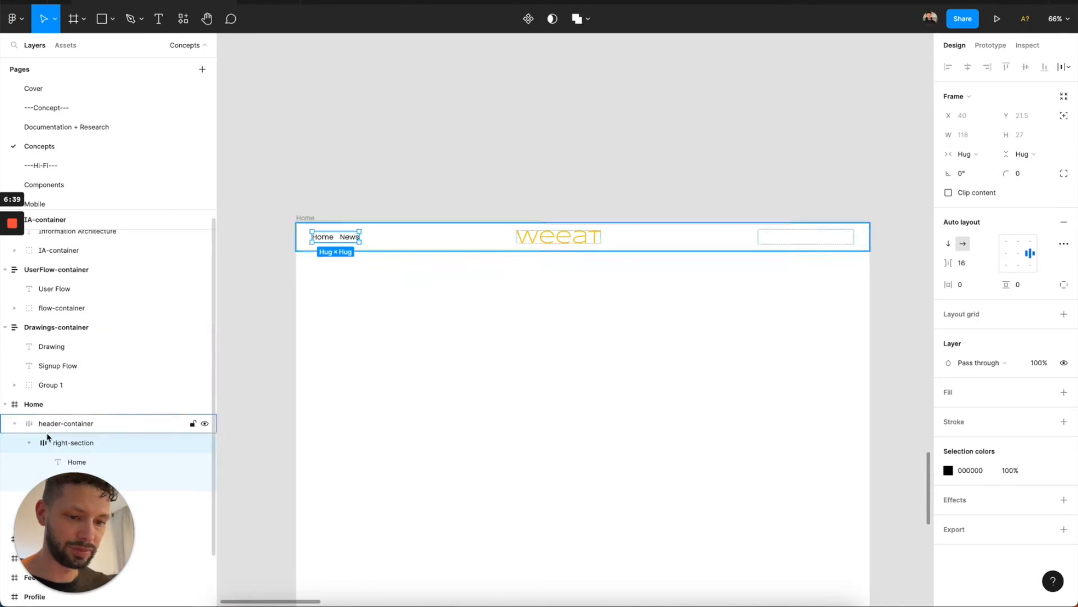
Replace the header's empty section with a duplicate of the Home and News section, placing one on each side of the logo.
click(74, 461)
mouse_move(77, 597)
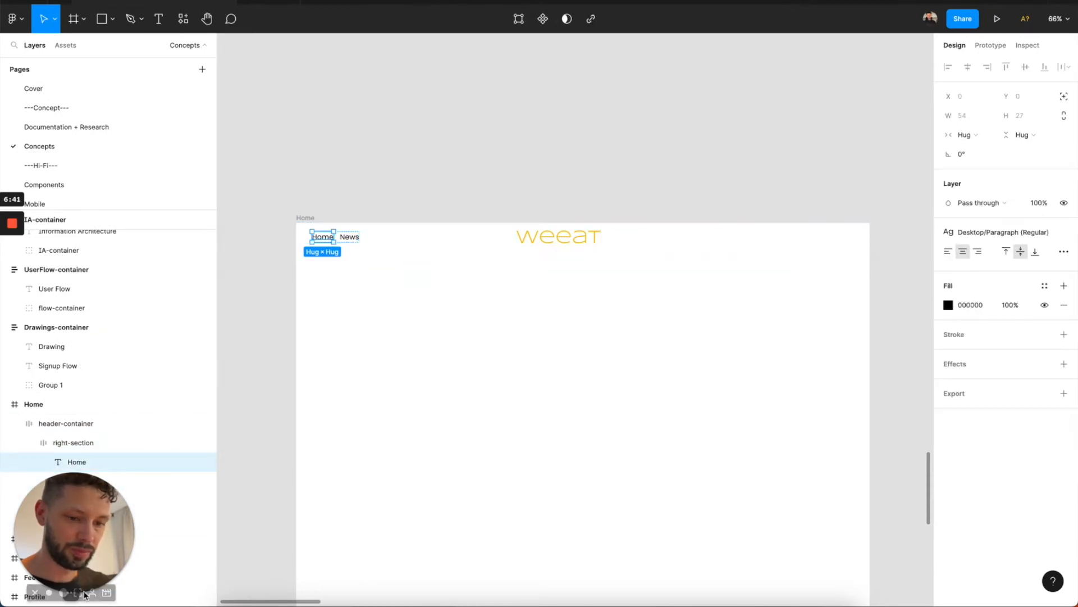
click(34, 593)
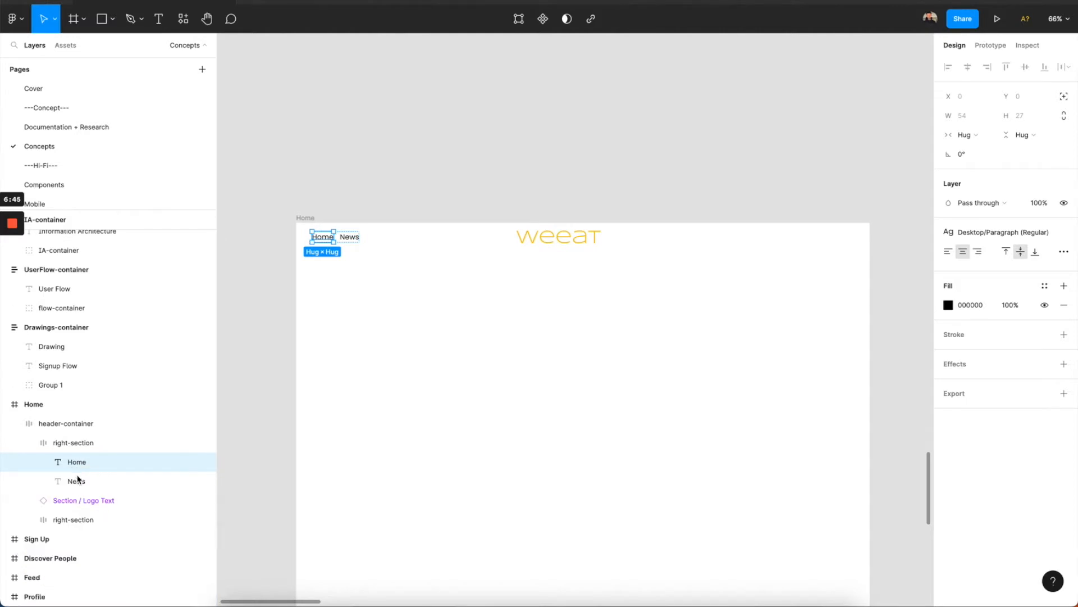
click(75, 444)
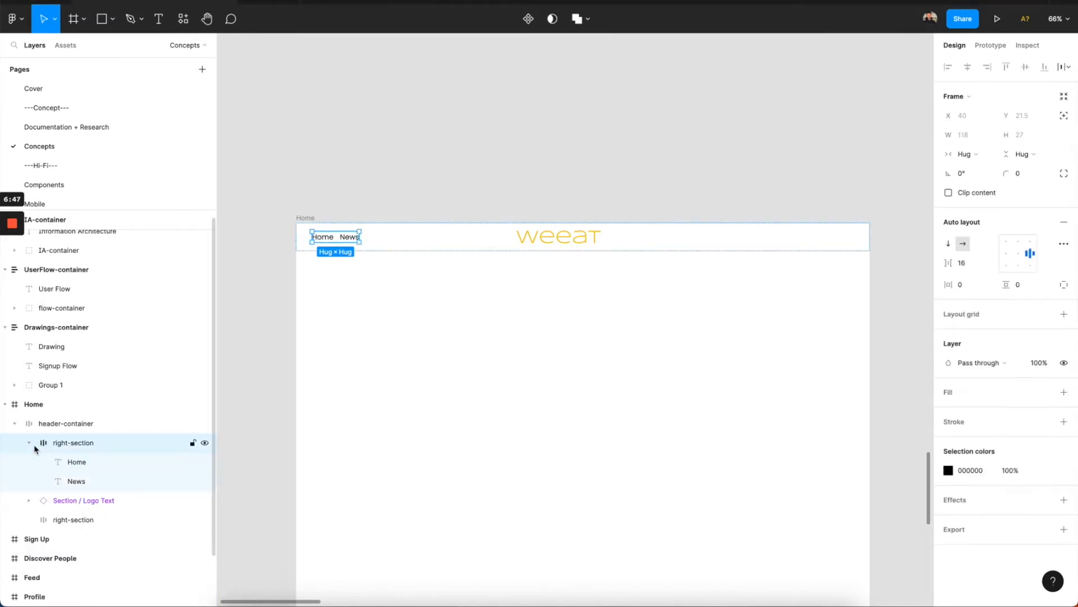
click(28, 443)
drag(33, 444, 56, 480)
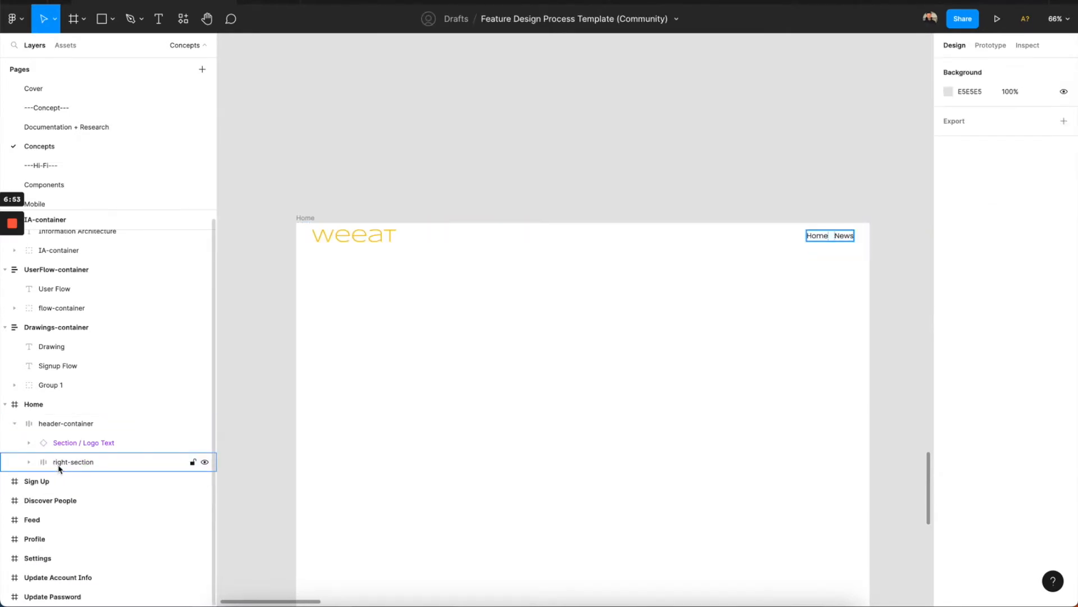
click(59, 462)
drag(60, 444, 63, 479)
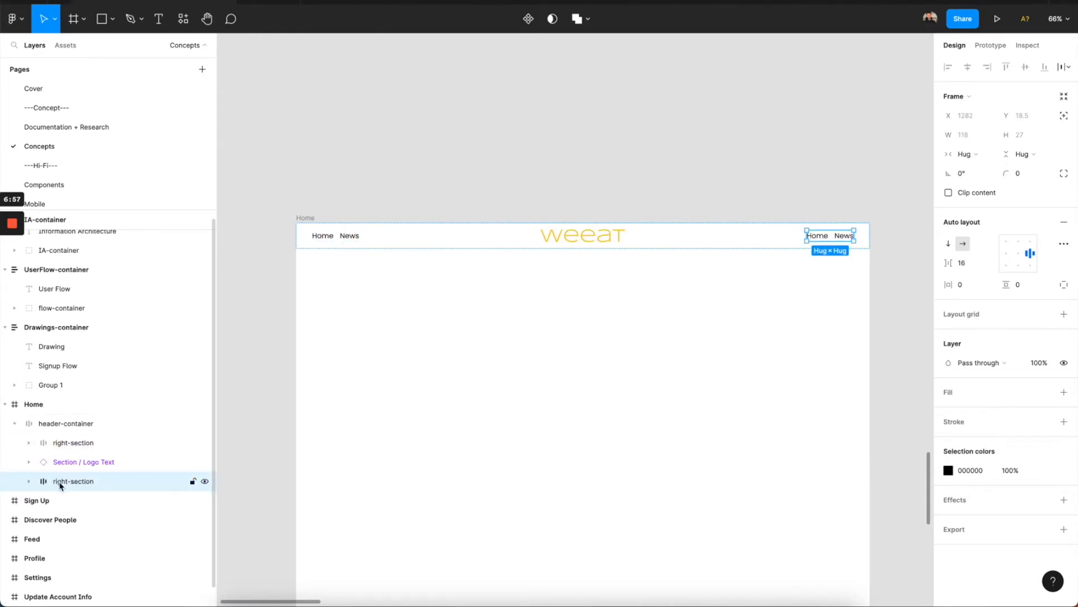
Rename the links section before the logo as left-section.
double_click(61, 481)
double_click(60, 481)
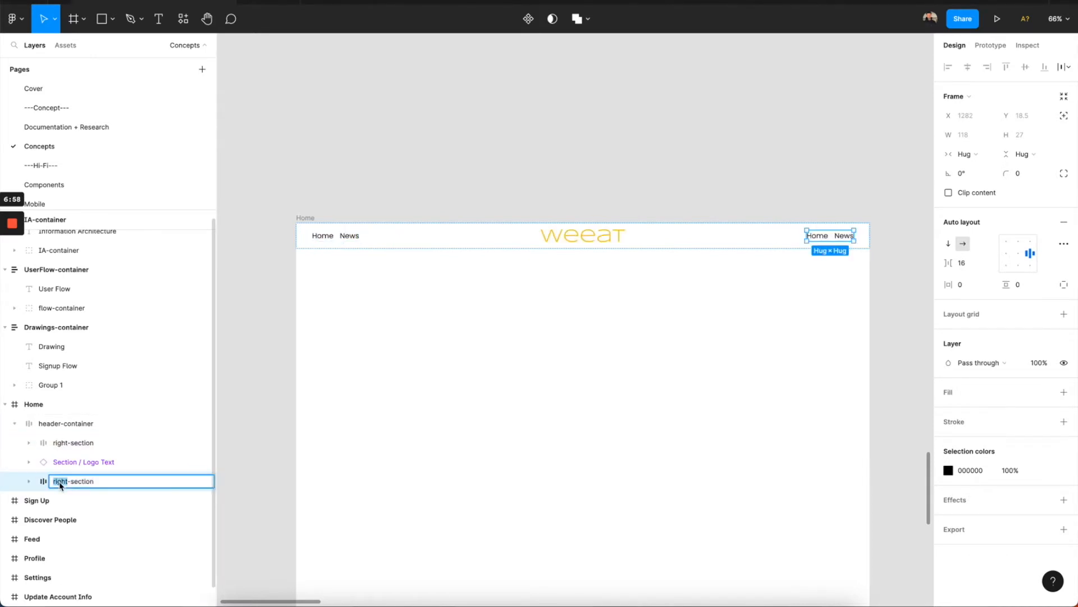
double_click(61, 442)
double_click(60, 442)
key(BackSpace)
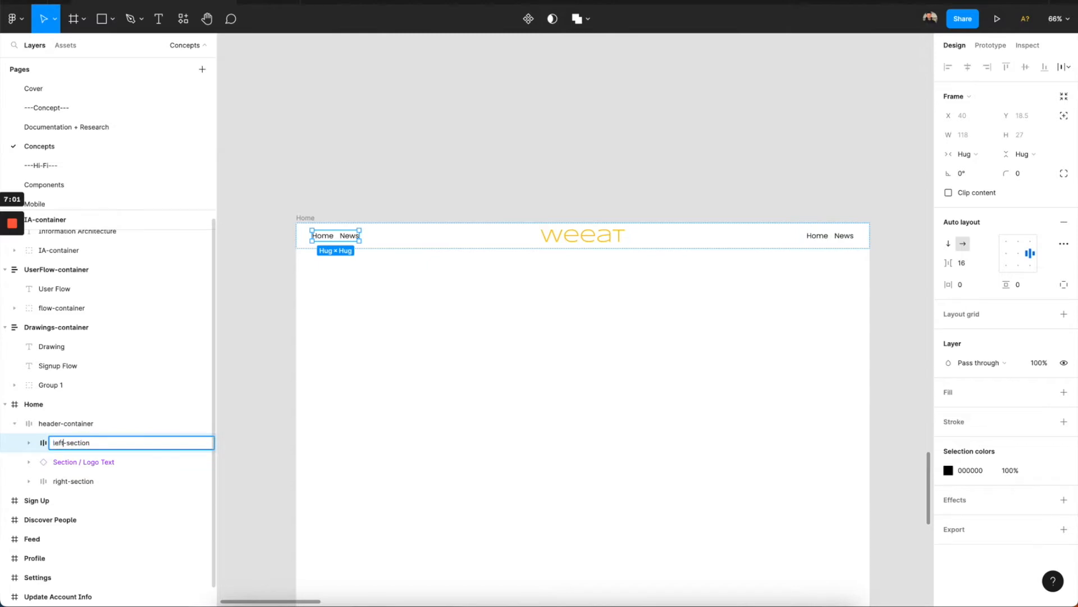
key(Return)
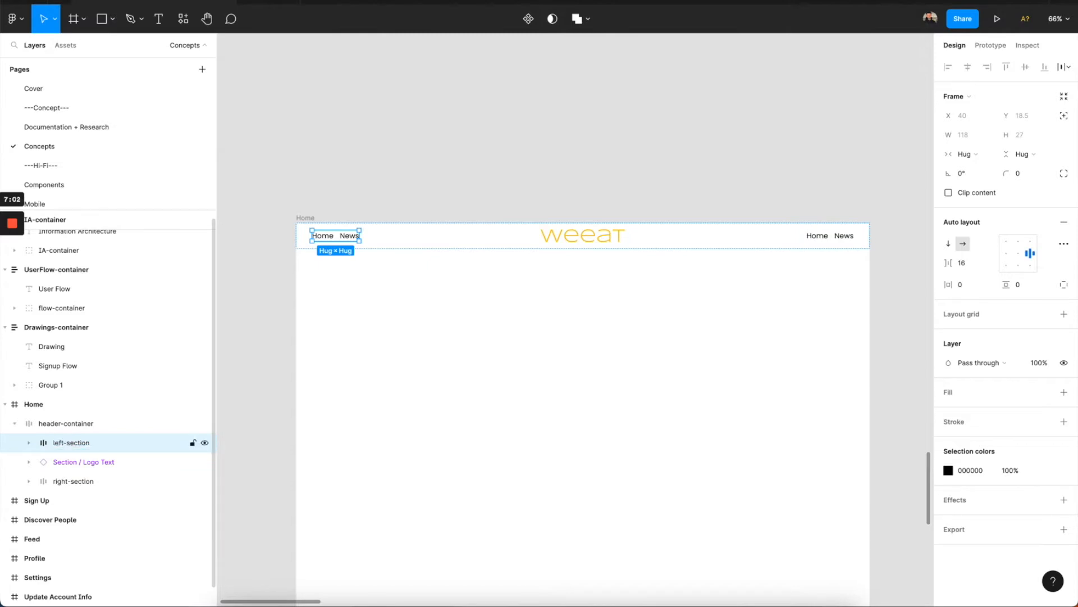
Switch the header-container's auto layout to packed spacing.
click(80, 430)
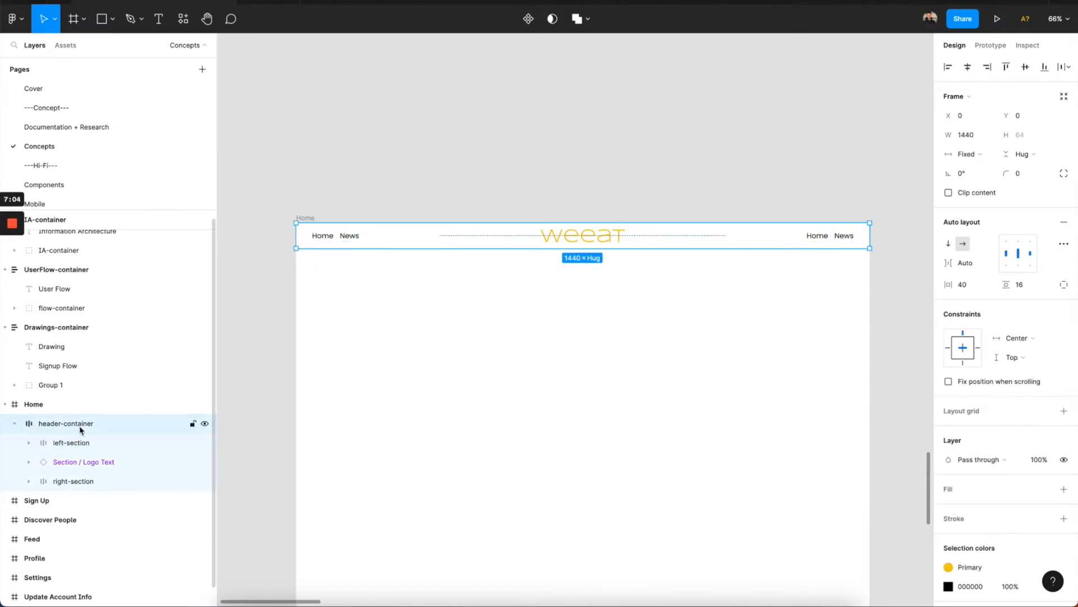
click(1063, 244)
click(905, 345)
click(907, 331)
click(921, 246)
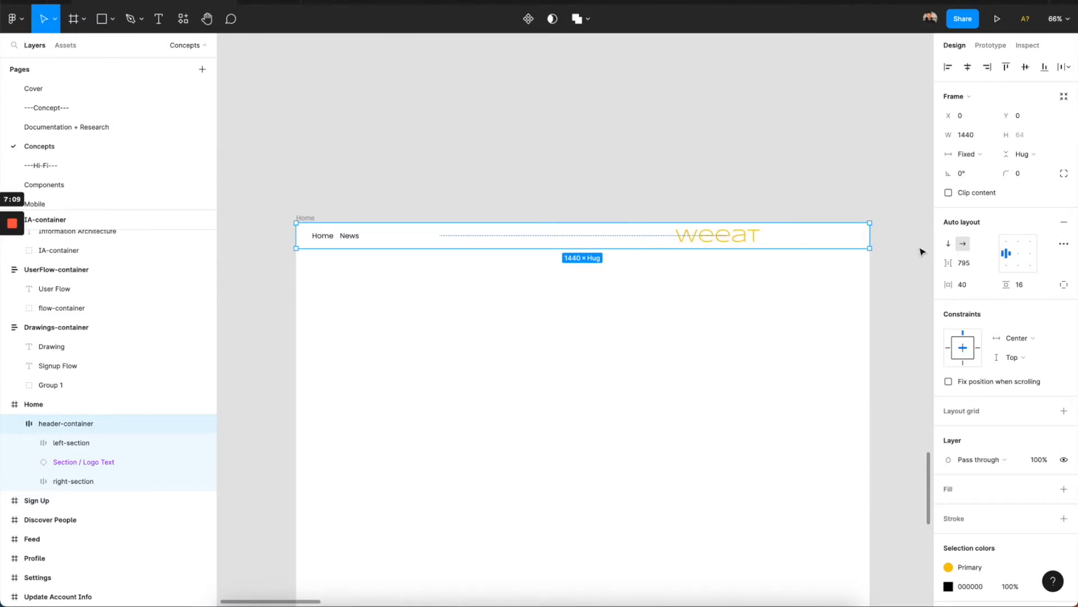
Set the horizontal resizing of both left-section and right-section to Fill.
click(118, 444)
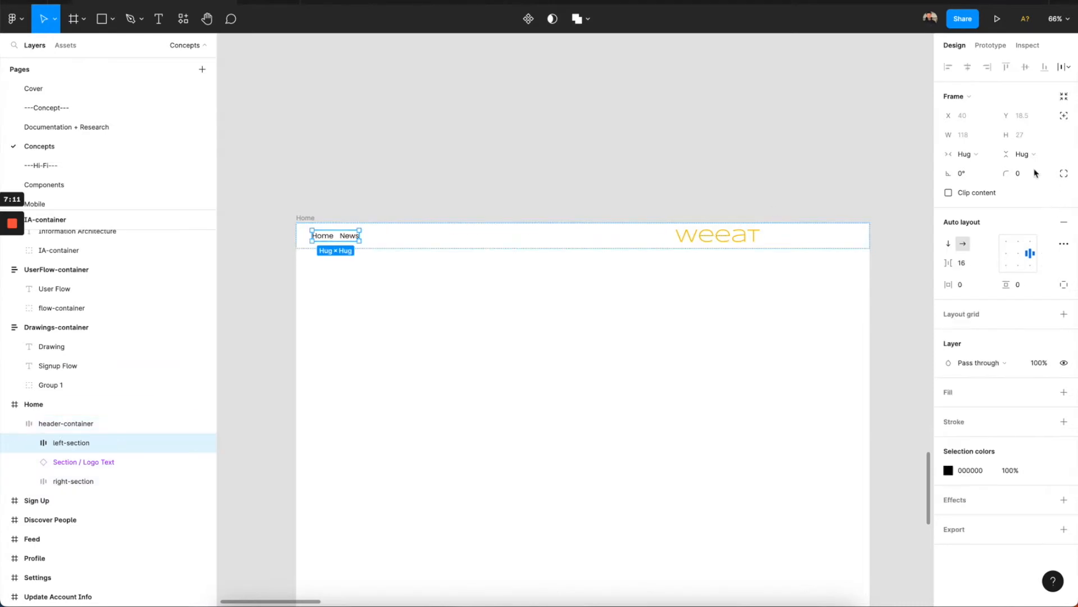
click(964, 153)
click(978, 166)
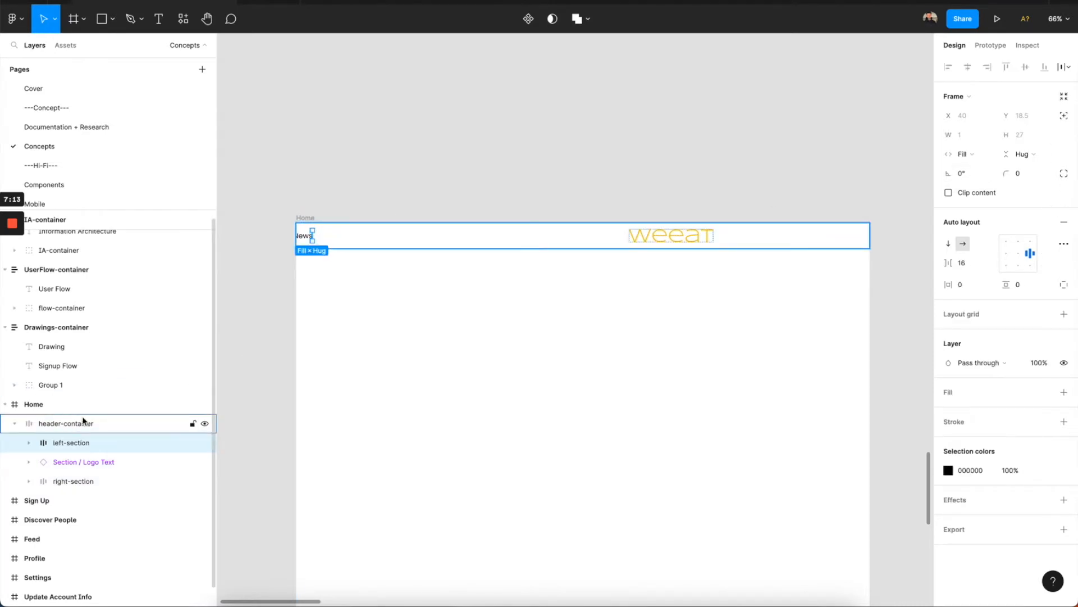
click(73, 481)
click(964, 154)
click(977, 166)
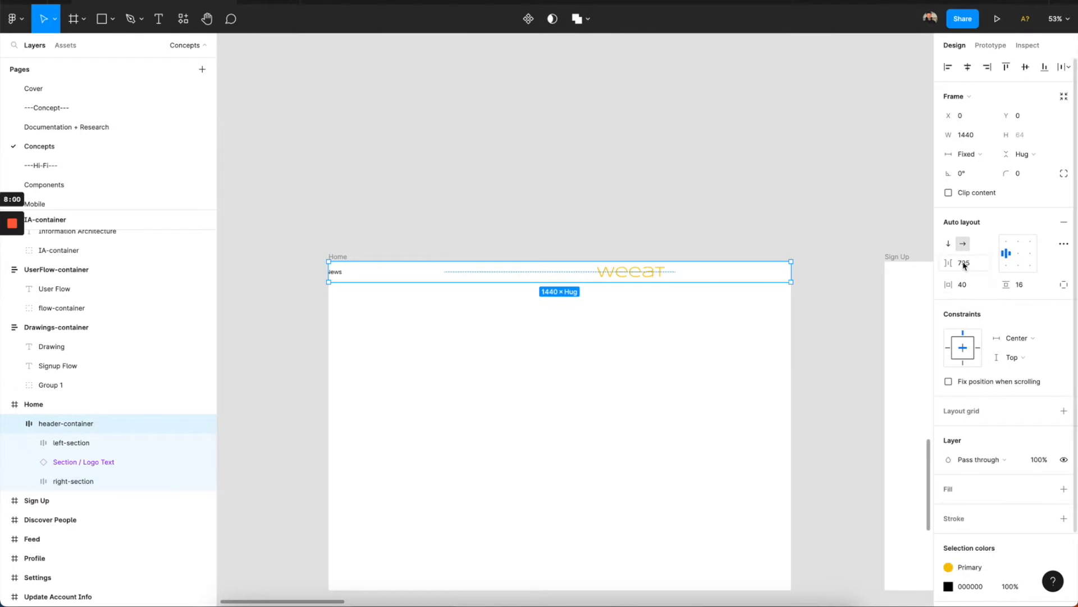
Set the header-container's item spacing to 16 and left-align the links within left-section.
click(965, 264)
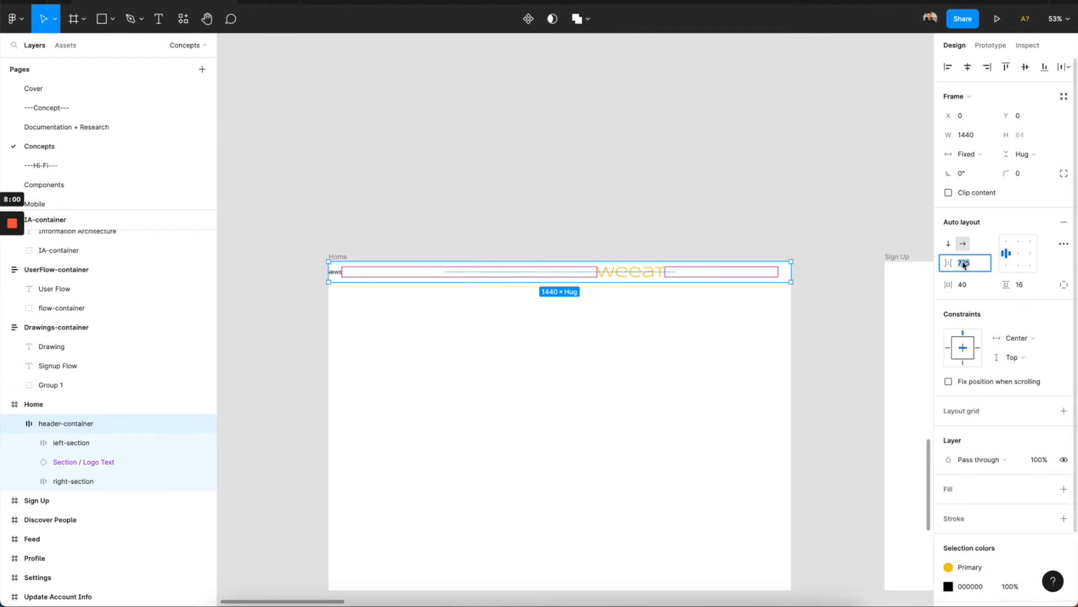
text(16)
key(Return)
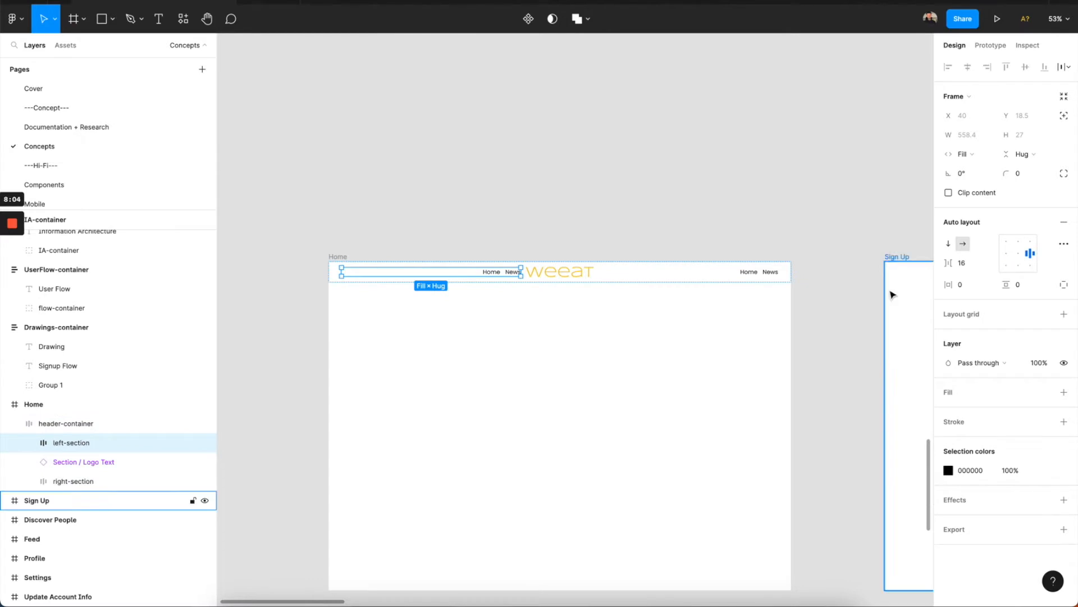
click(1009, 259)
click(765, 272)
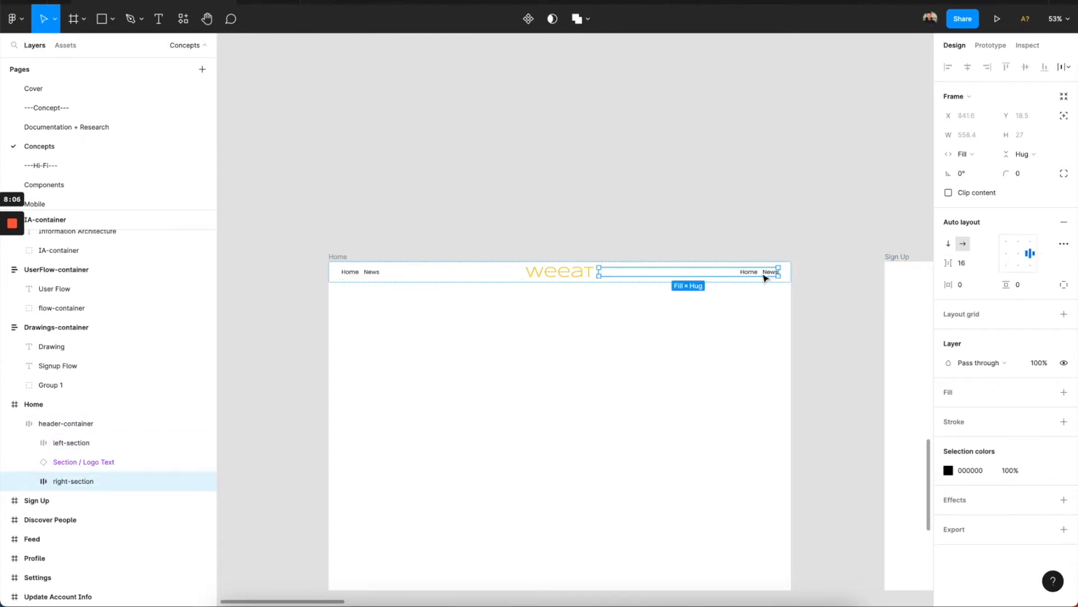
click(572, 276)
click(497, 275)
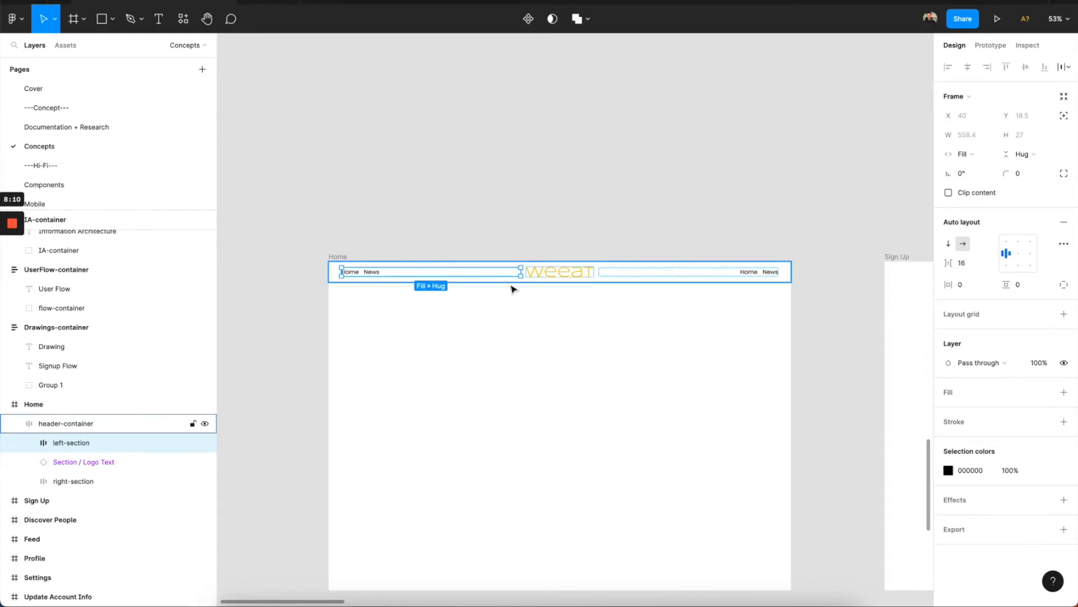
click(513, 289)
click(545, 276)
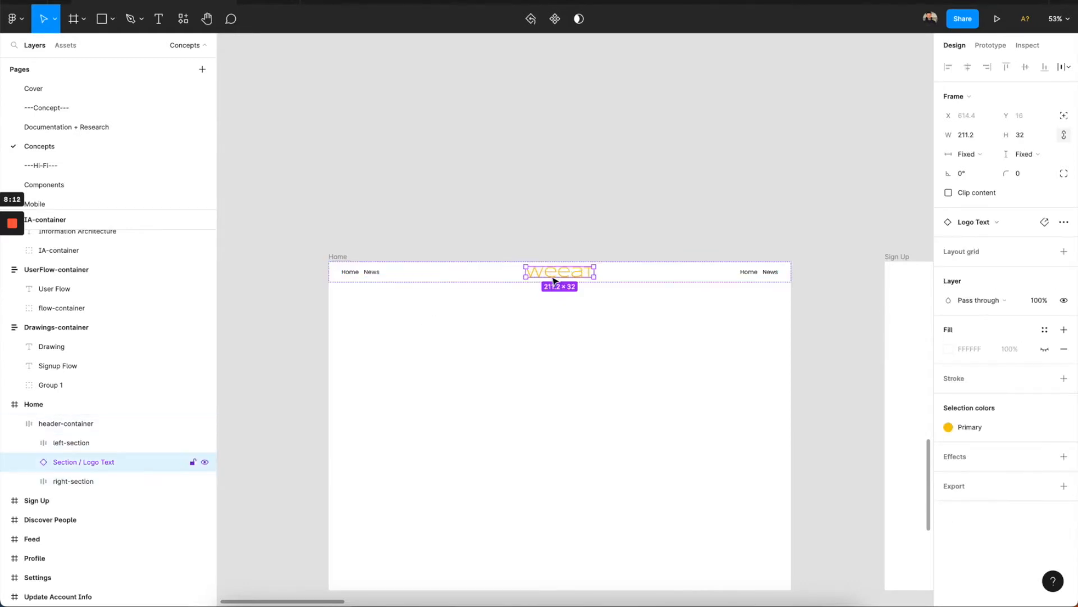
Try duplicating the News link in left-section.
double_click(372, 272)
key(ctrl+d)
key(ctrl+d)
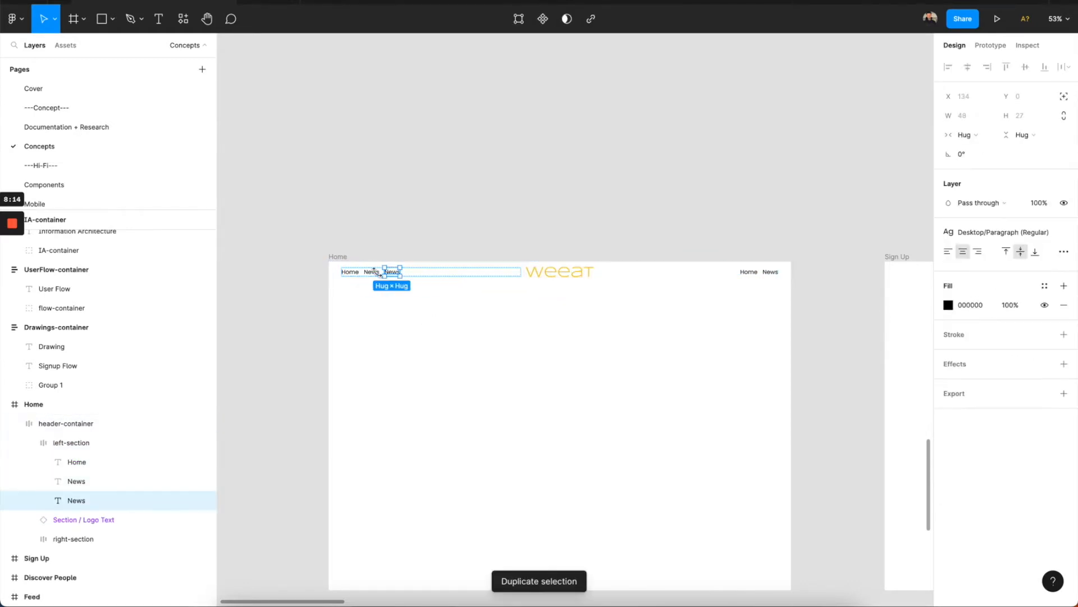
key(ctrl+z)
key(ctrl+z)
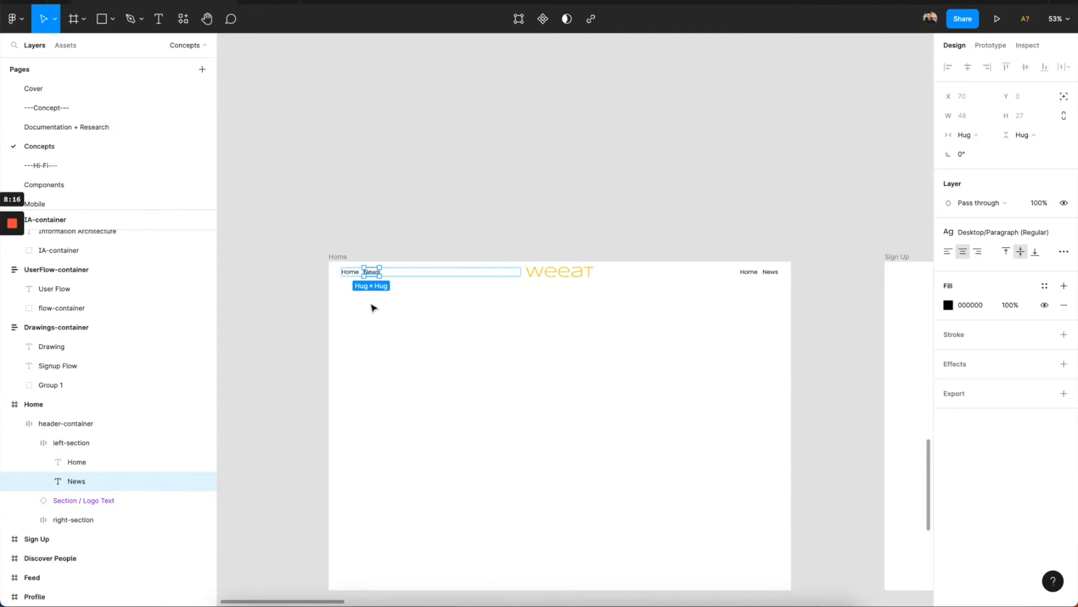
Search the available libraries for icons and enable the Global: Icons library for this file.
click(749, 277)
click(747, 275)
scroll(747, 274, up, 3)
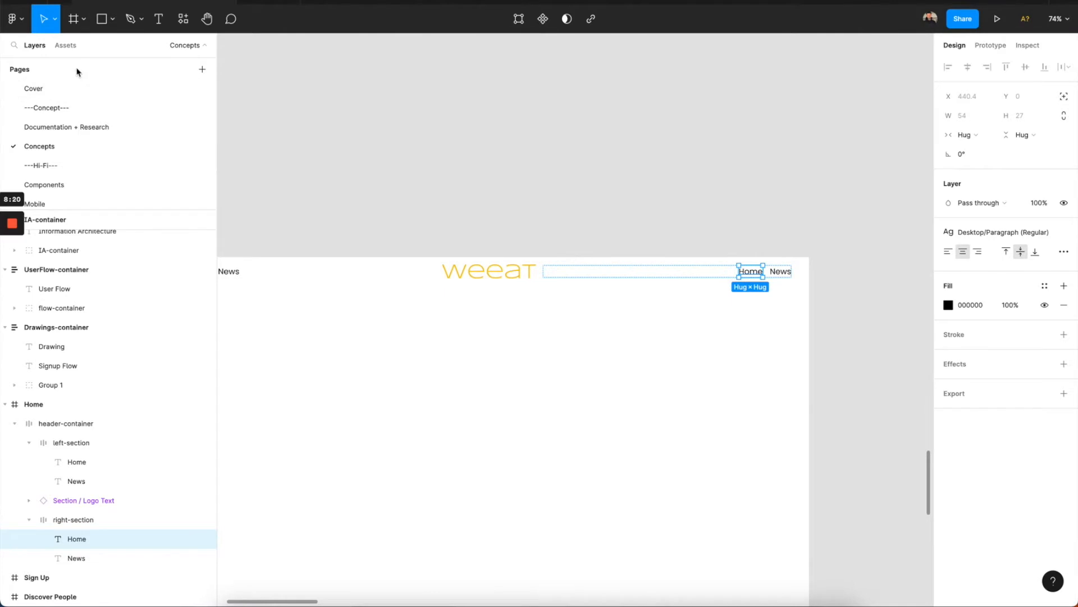
click(70, 55)
click(70, 251)
key(Escape)
scroll(69, 250, up, 3)
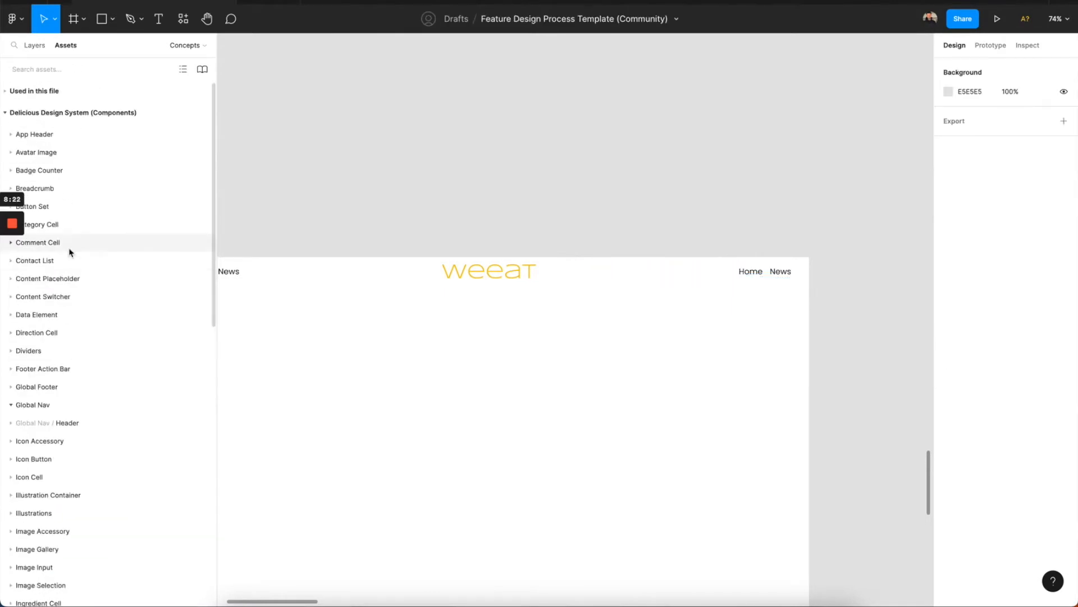
click(70, 114)
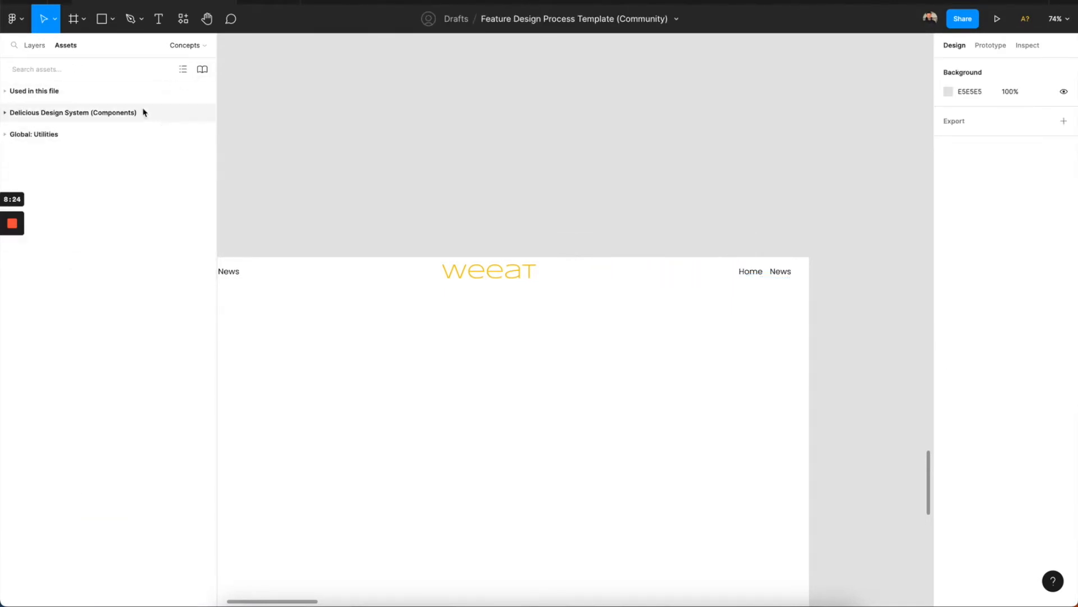
click(202, 69)
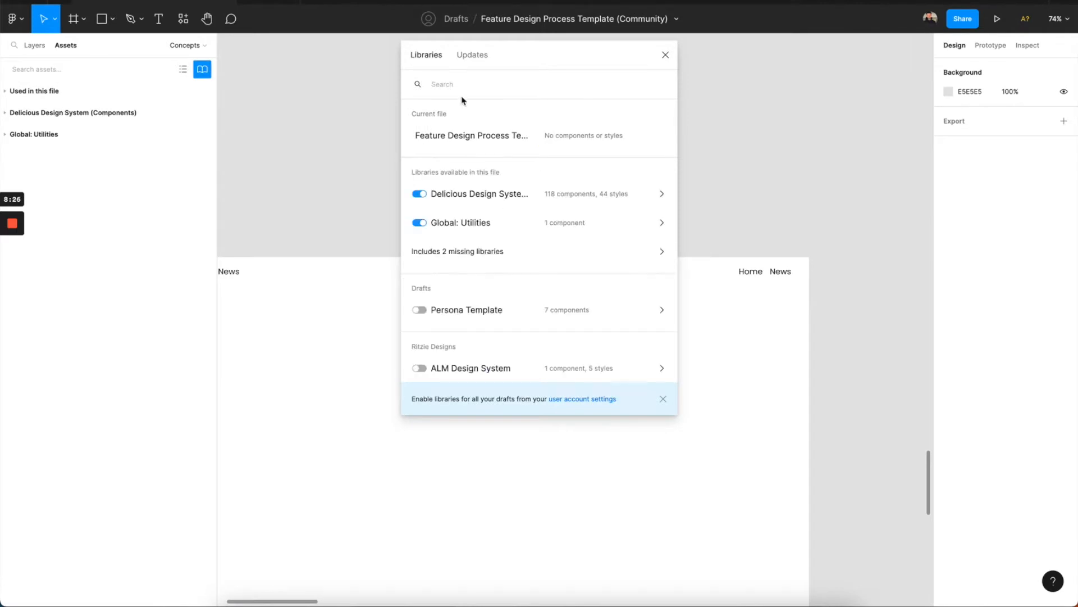
text(icons)
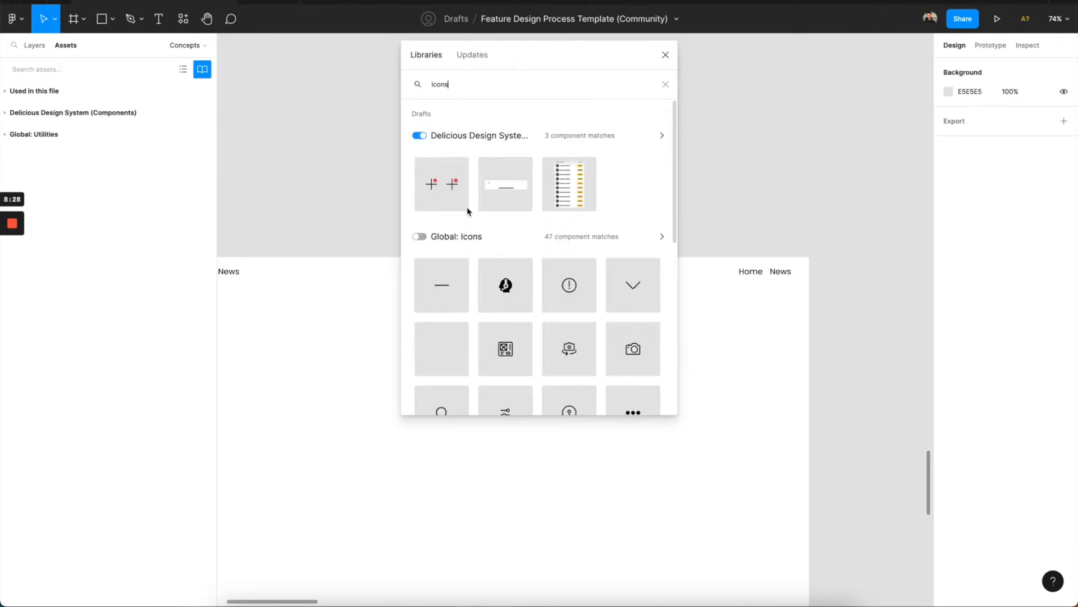
click(422, 236)
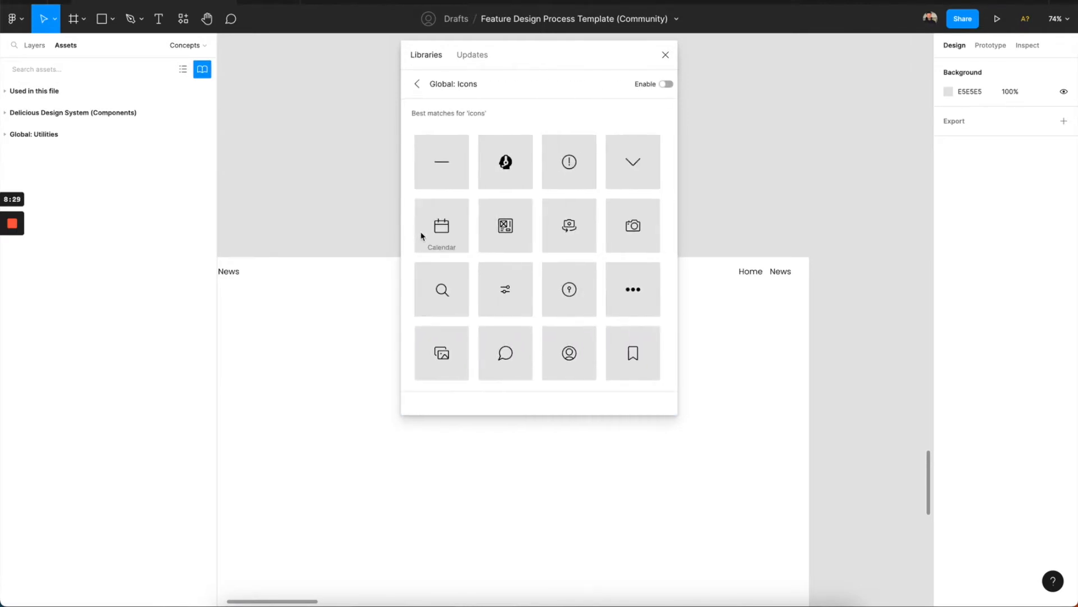
click(665, 84)
click(666, 55)
Browse the Navigation icons in the Global: Icons library.
click(67, 278)
click(67, 275)
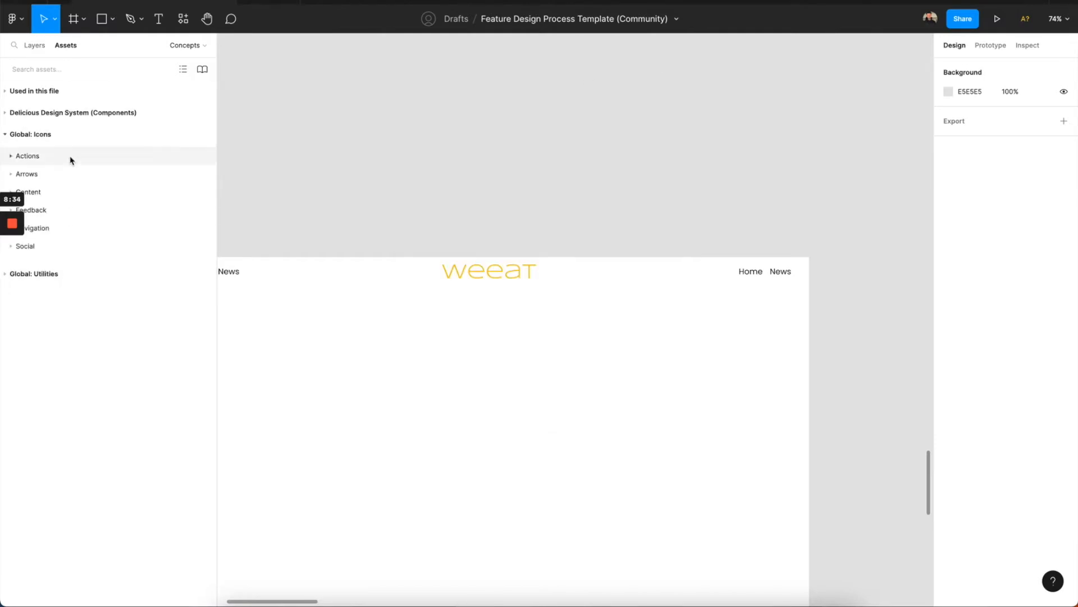
click(70, 228)
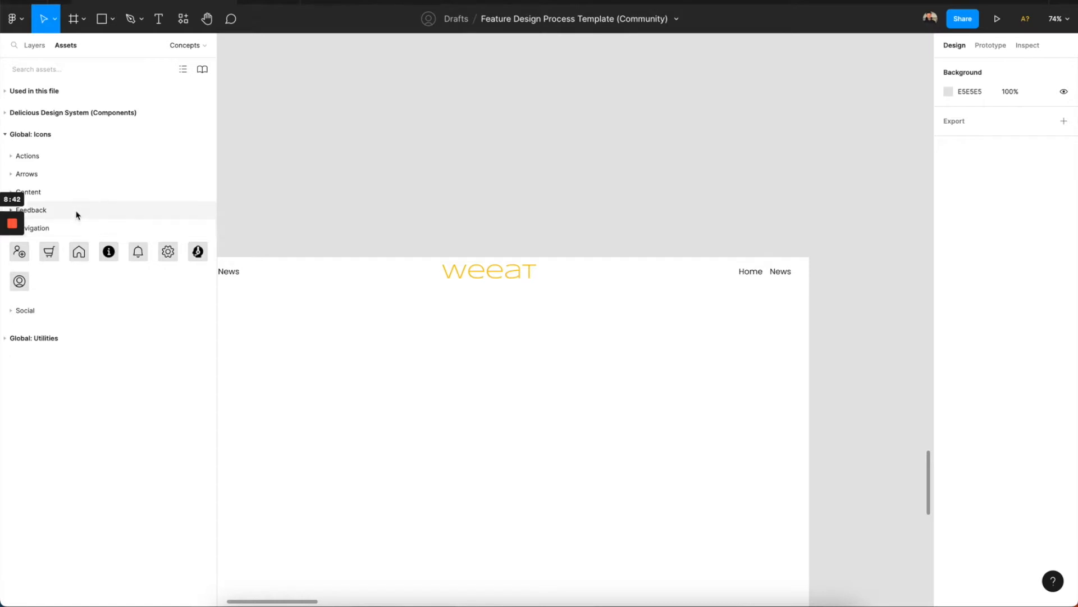
click(69, 228)
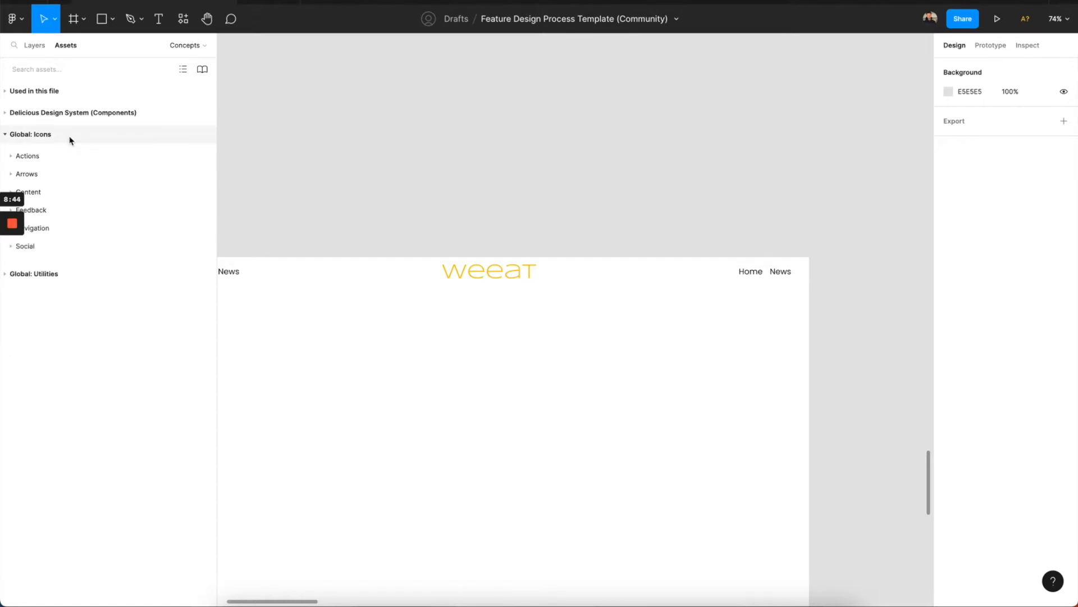
Change the text of the Home link in right-section to Login.
scroll(317, 230, left, 3)
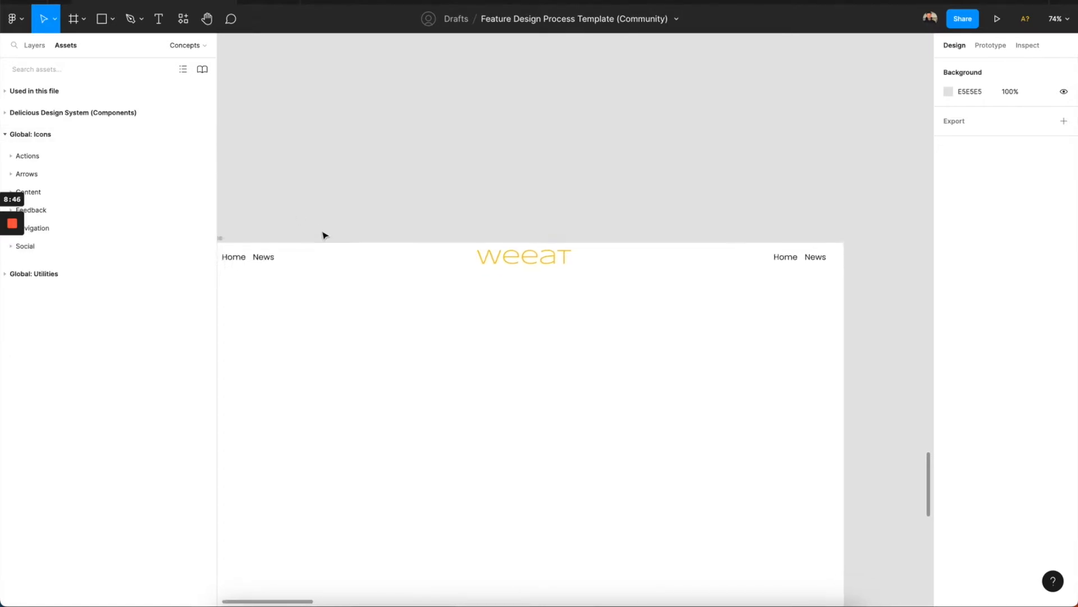
double_click(807, 252)
double_click(807, 252)
text(Login)
key(Escape)
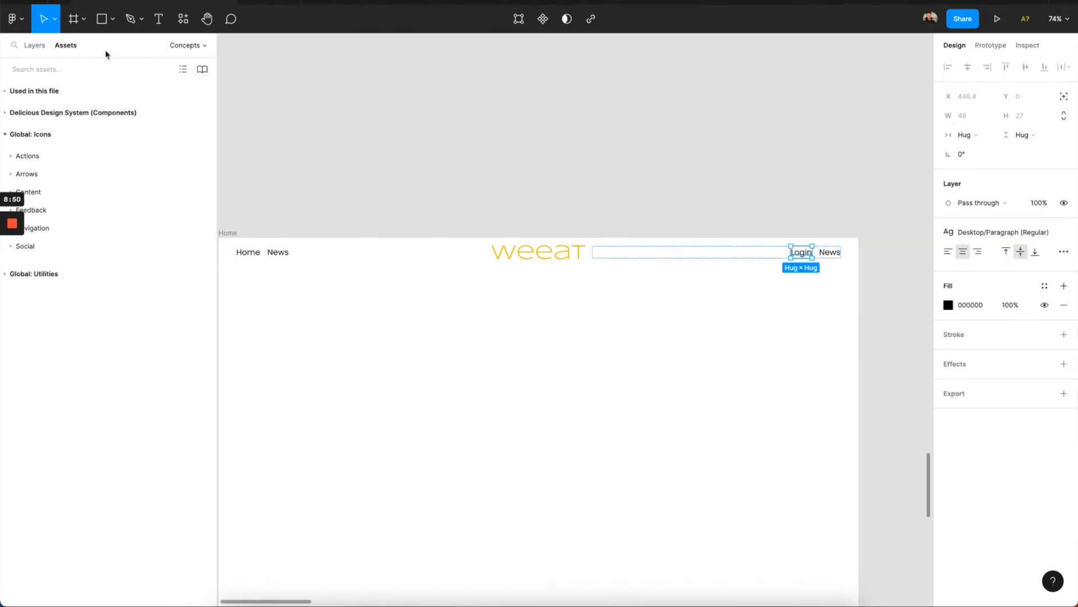
Insert a Button Set from the Delicious Design System at the end of the header, with button count 1 and the label GET STARTED.
click(35, 46)
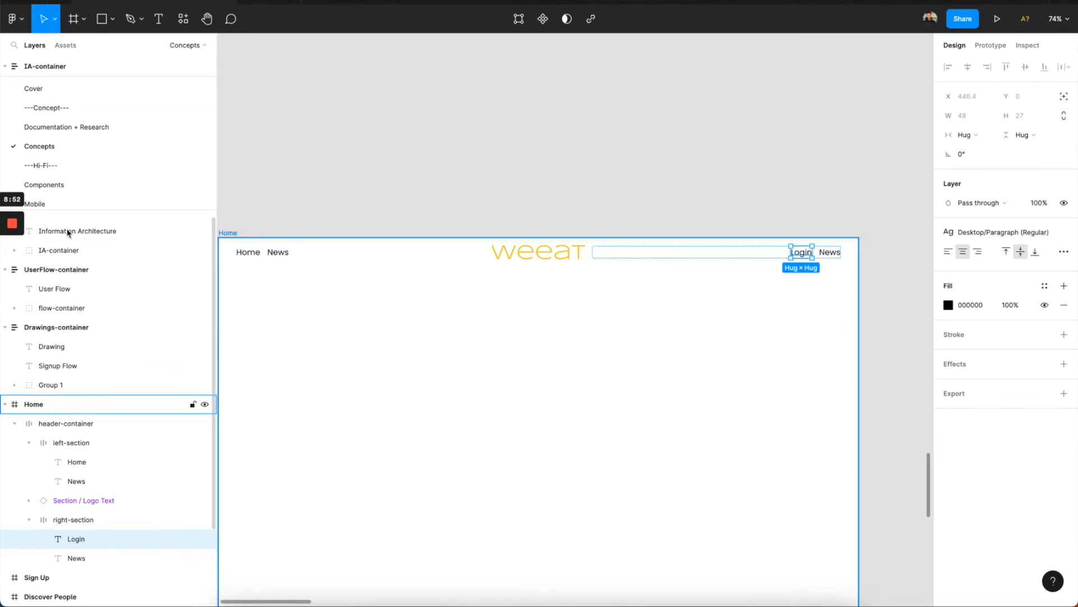
click(64, 62)
click(66, 48)
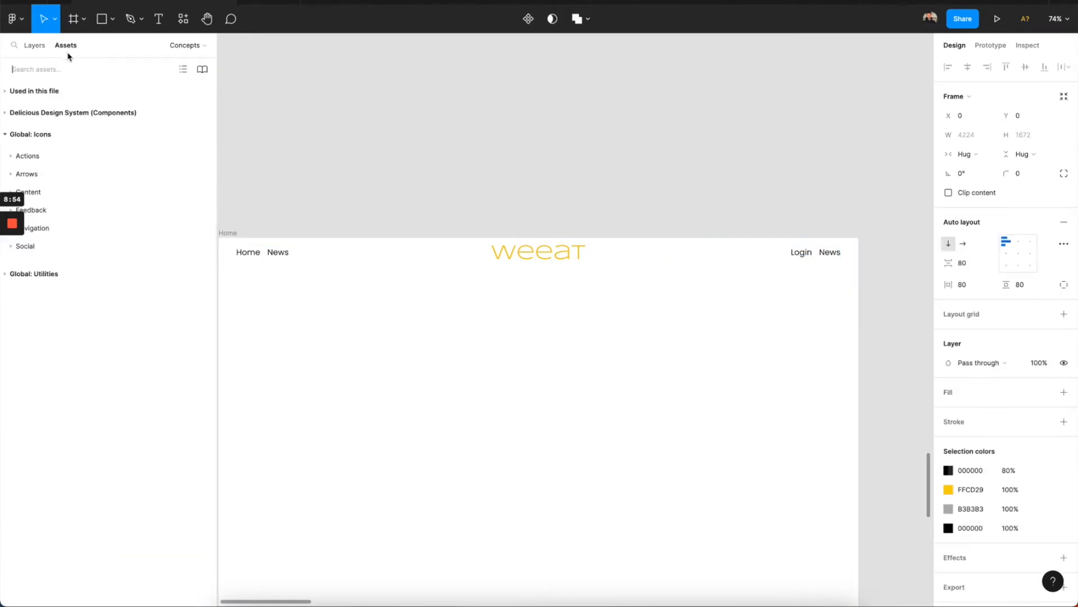
click(72, 136)
key(Escape)
click(84, 113)
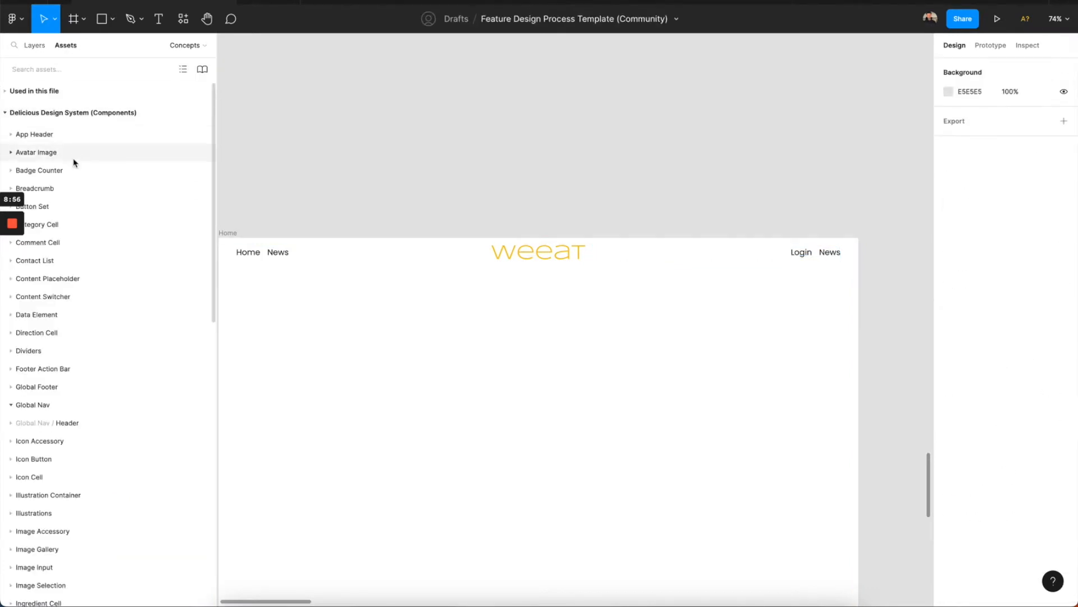
click(85, 215)
drag(55, 251, 845, 264)
click(1008, 259)
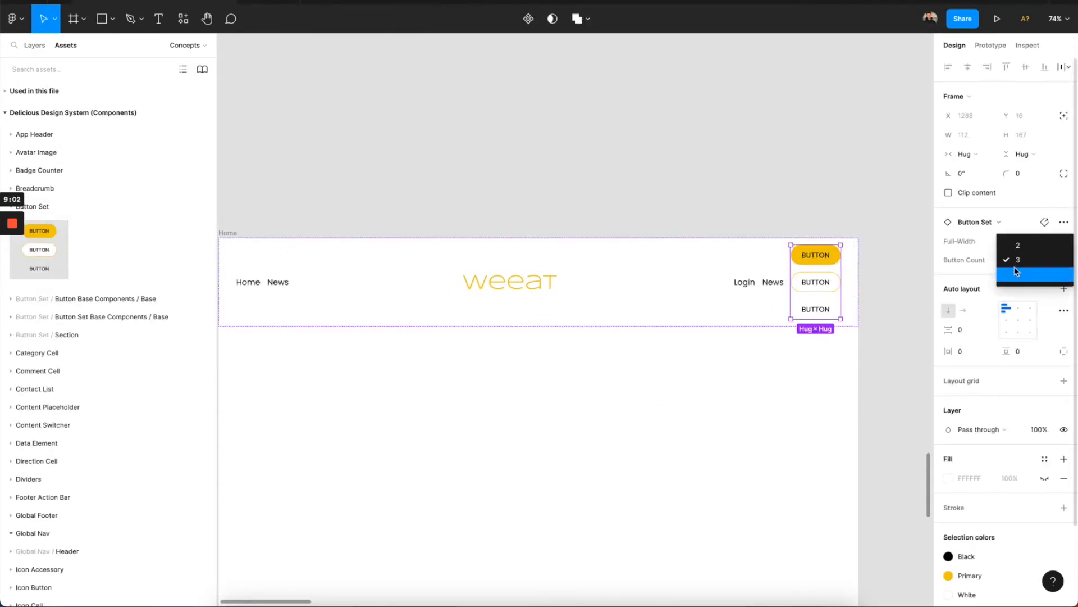
click(1014, 246)
double_click(812, 258)
text(GET STARTED)
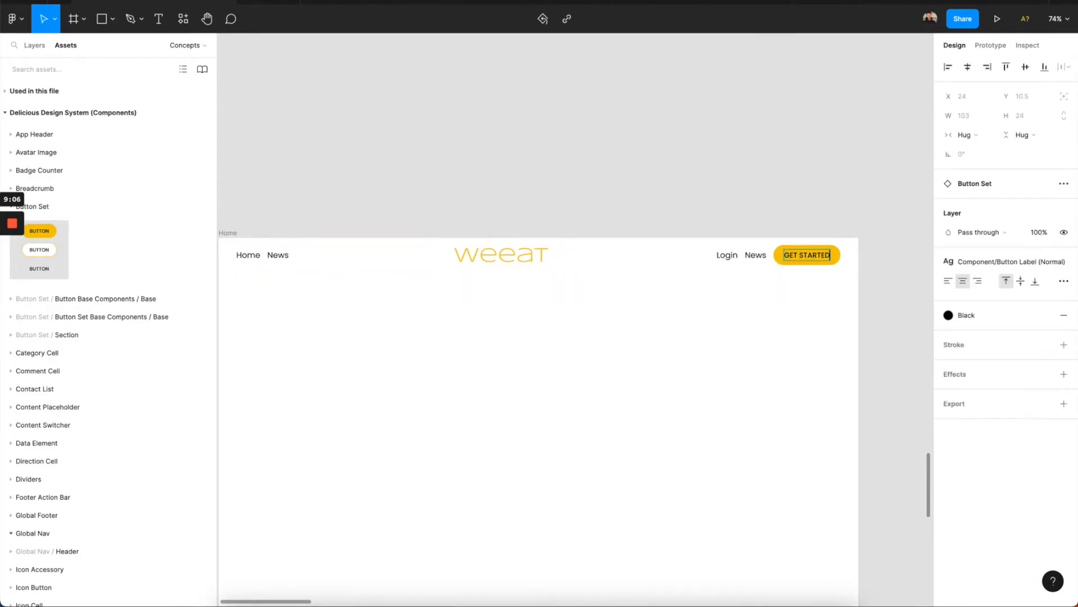
Delete the News link between Login and the GET STARTED button.
click(754, 257)
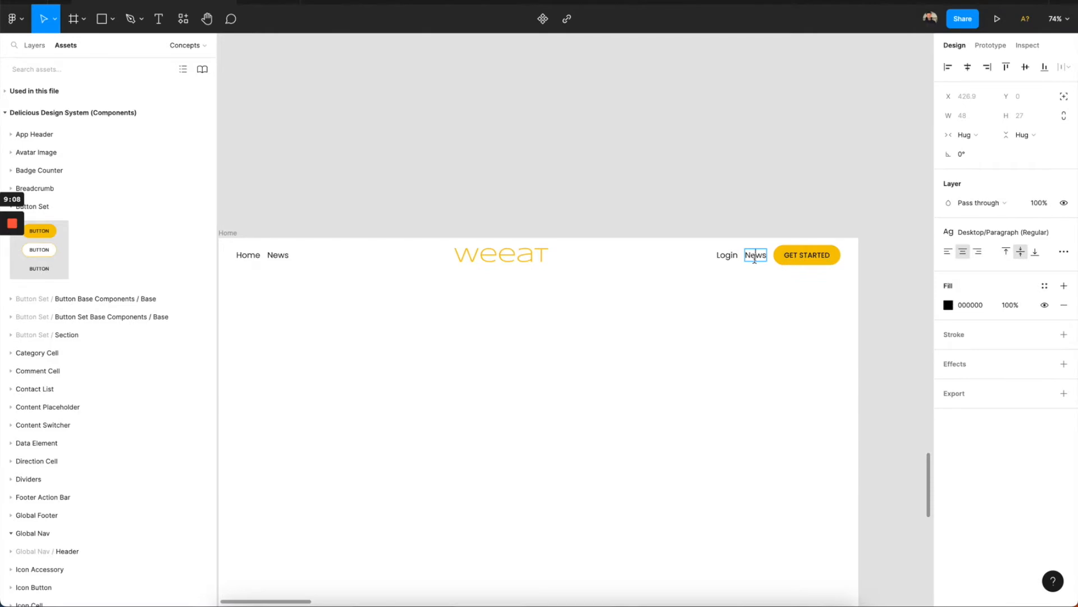
key(Delete)
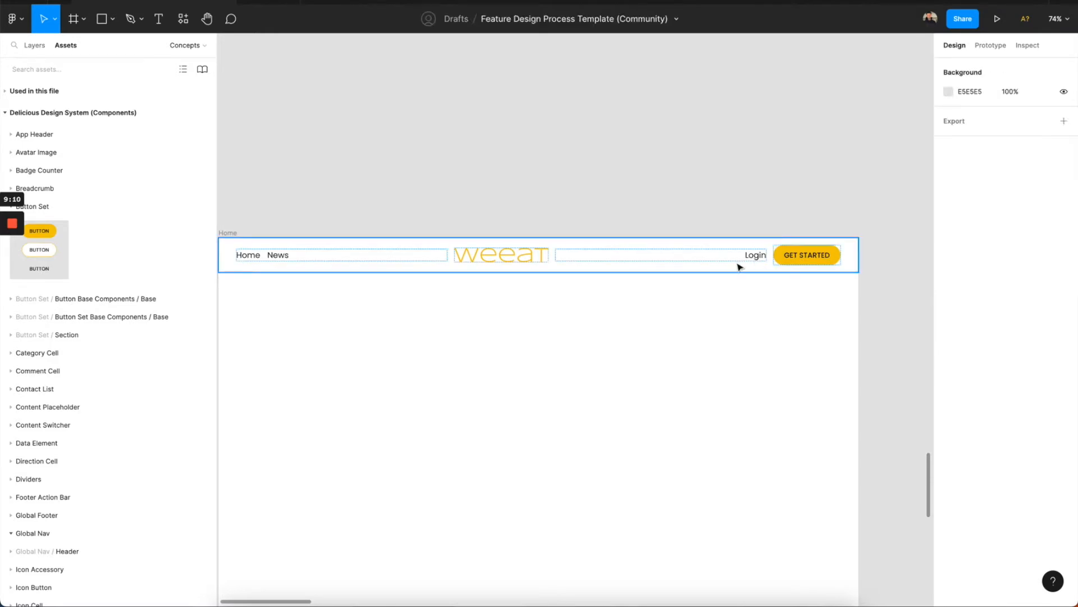
click(740, 266)
scroll(739, 266, down, 3)
click(723, 303)
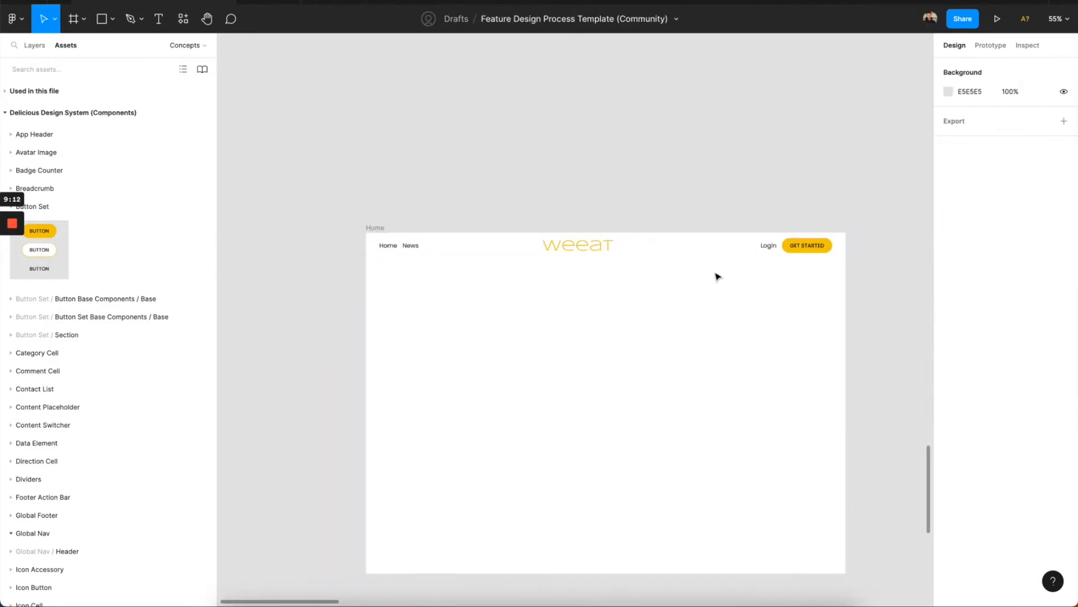
Move the Button Set into right-section, directly after Login, in the layer hierarchy.
click(716, 252)
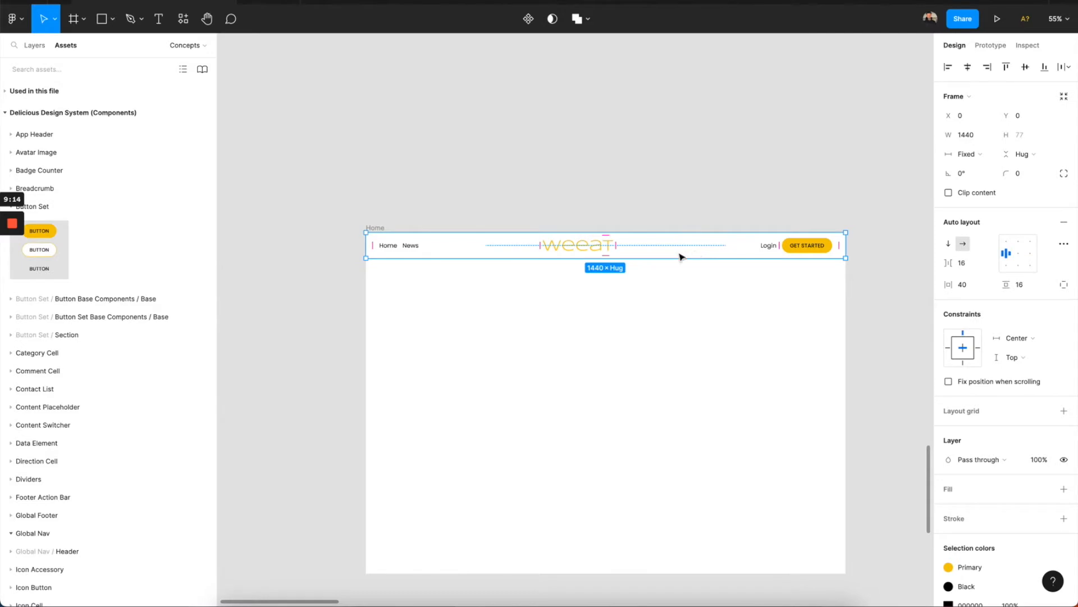
click(650, 251)
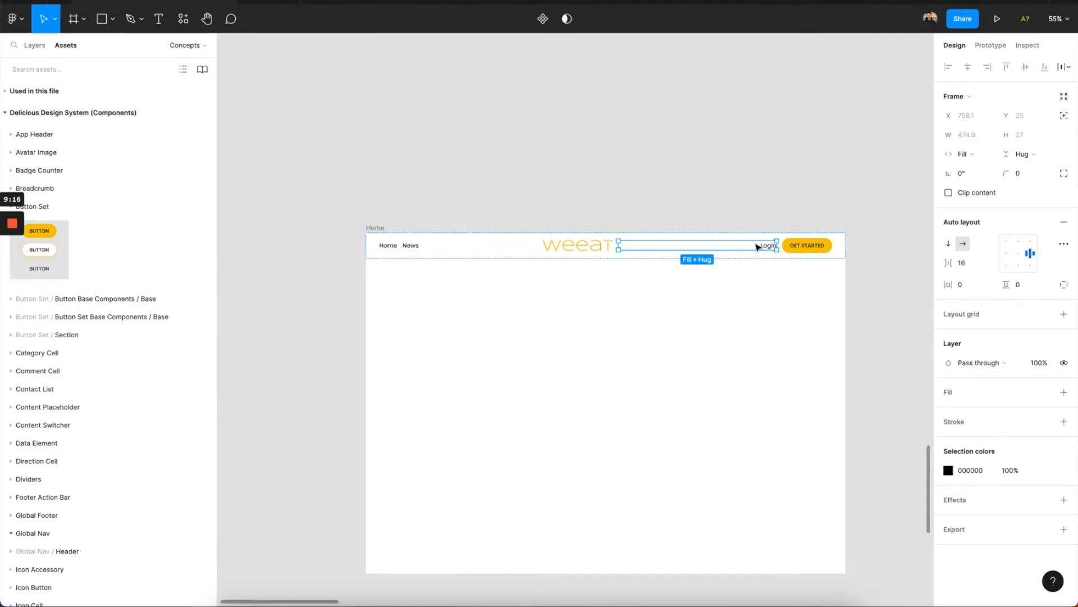
click(35, 45)
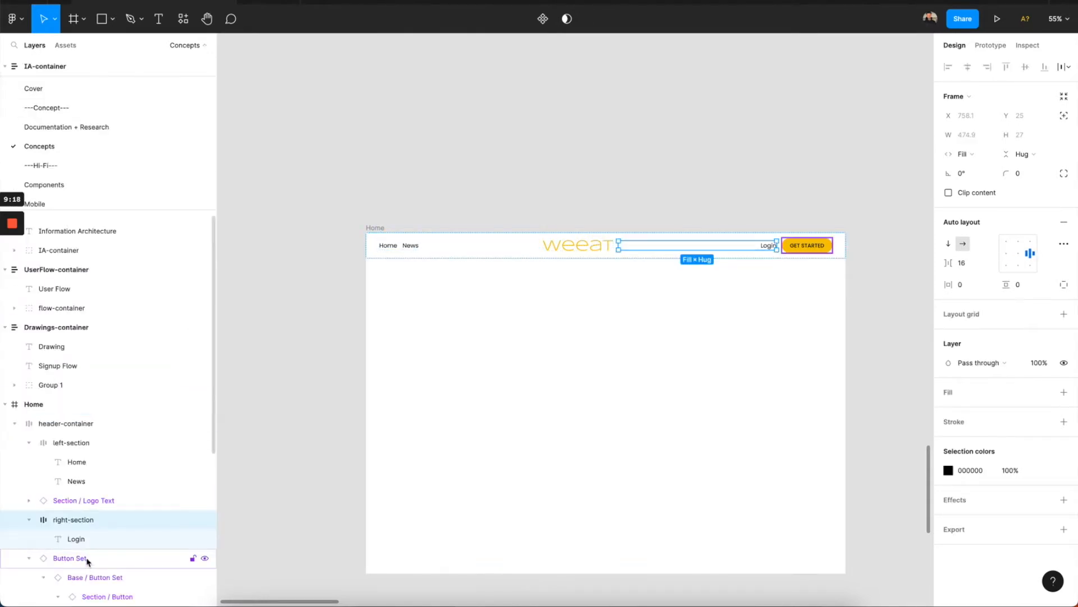
click(31, 559)
drag(50, 558, 67, 552)
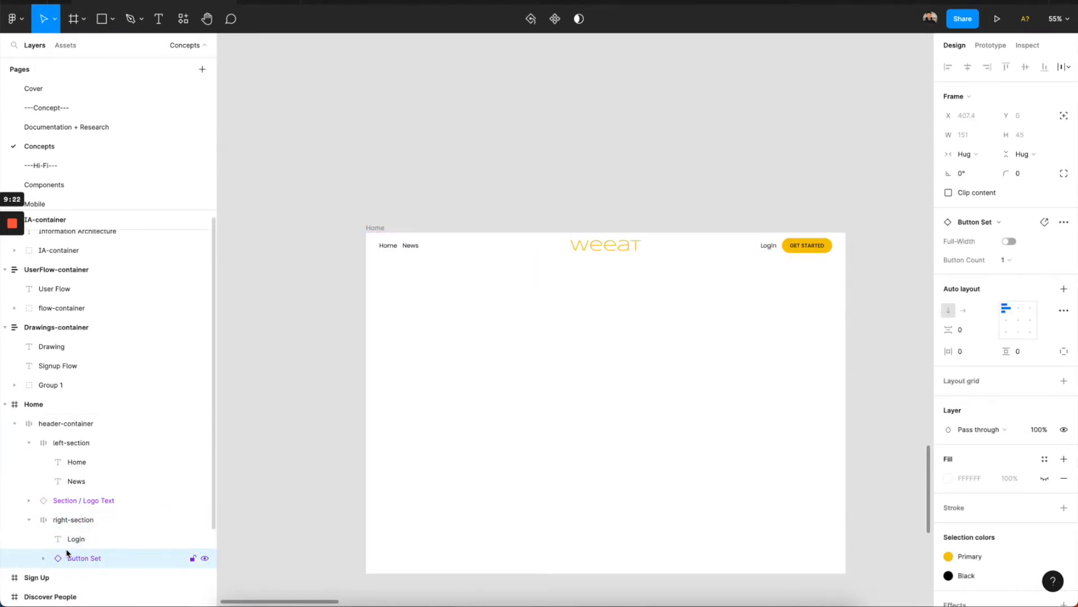
click(73, 521)
click(30, 520)
click(467, 366)
click(487, 256)
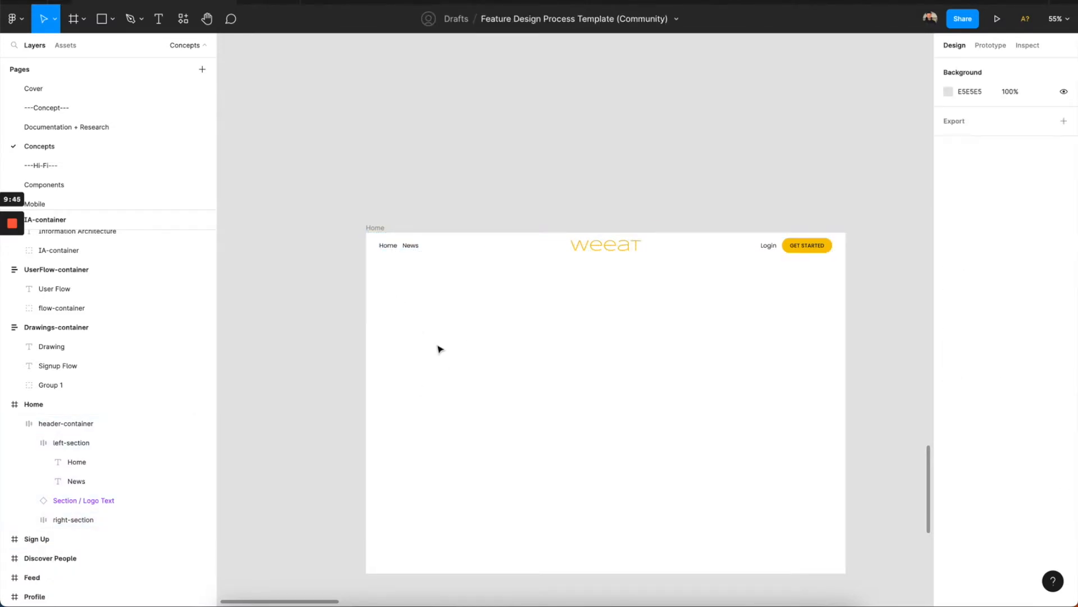
Add a new frame at the upper-left corner of the Home frame and set its width to 1440.
key(f)
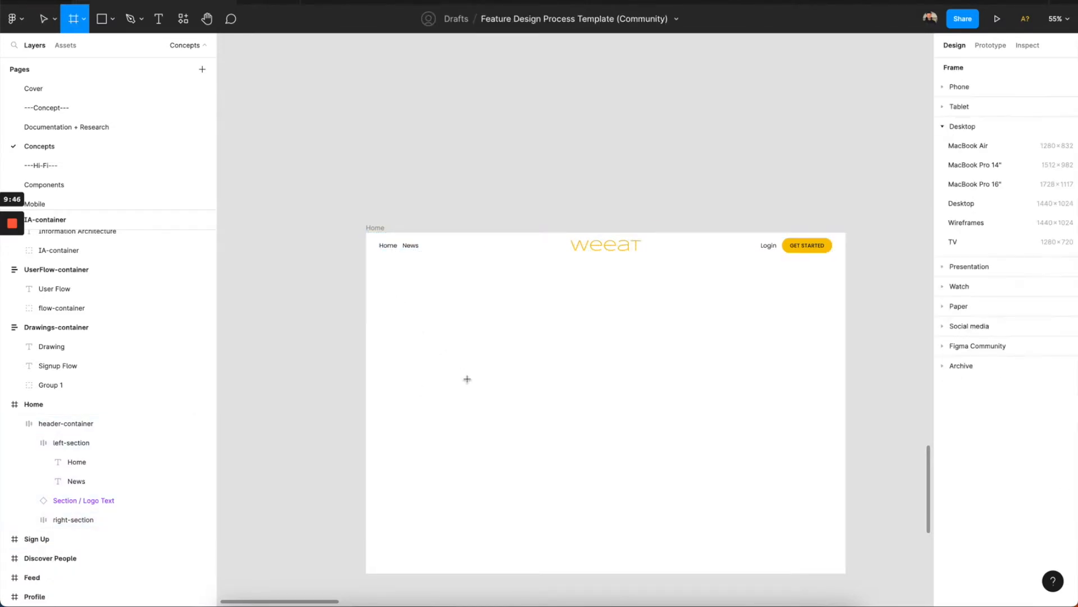
click(467, 379)
drag(479, 392, 392, 259)
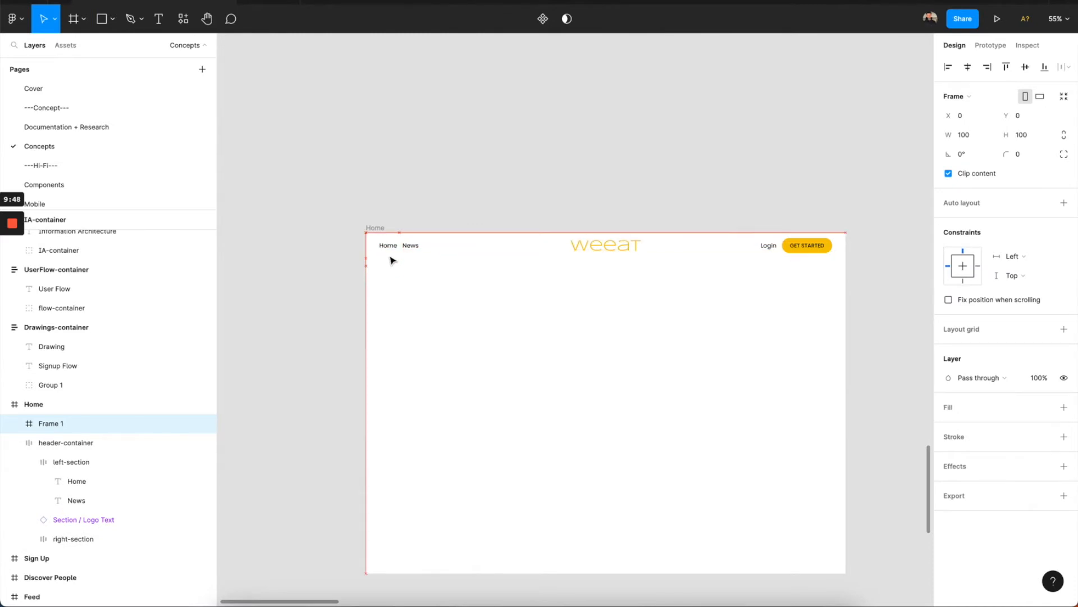
click(975, 142)
text(1440)
key(Return)
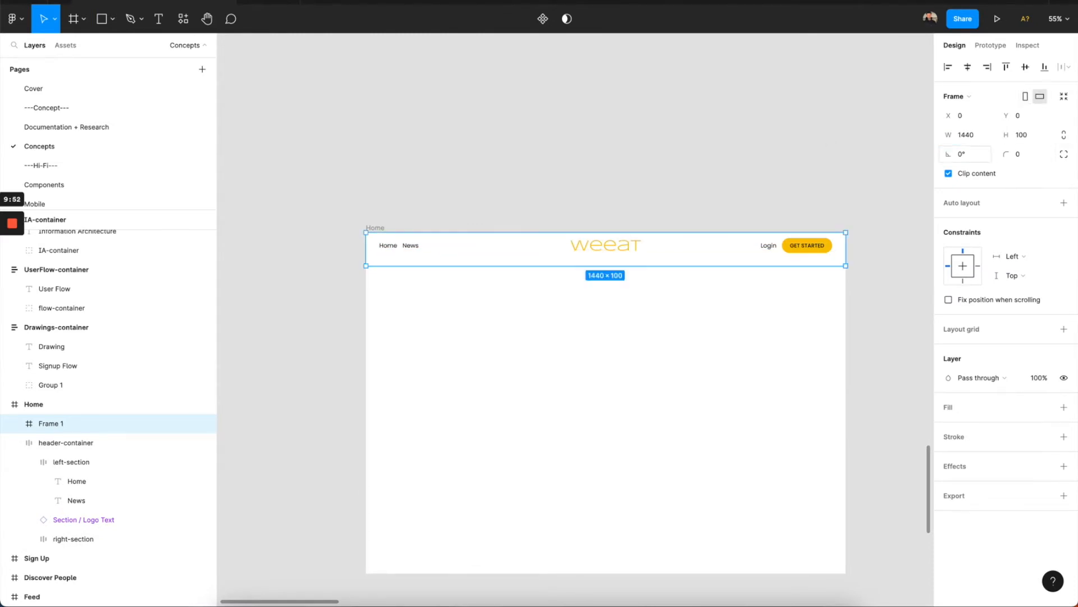
Size the new frame to 1920 × 1080 and scale it down proportionally to 1440 × 810 to match the Home frame's width.
drag(742, 267, 741, 417)
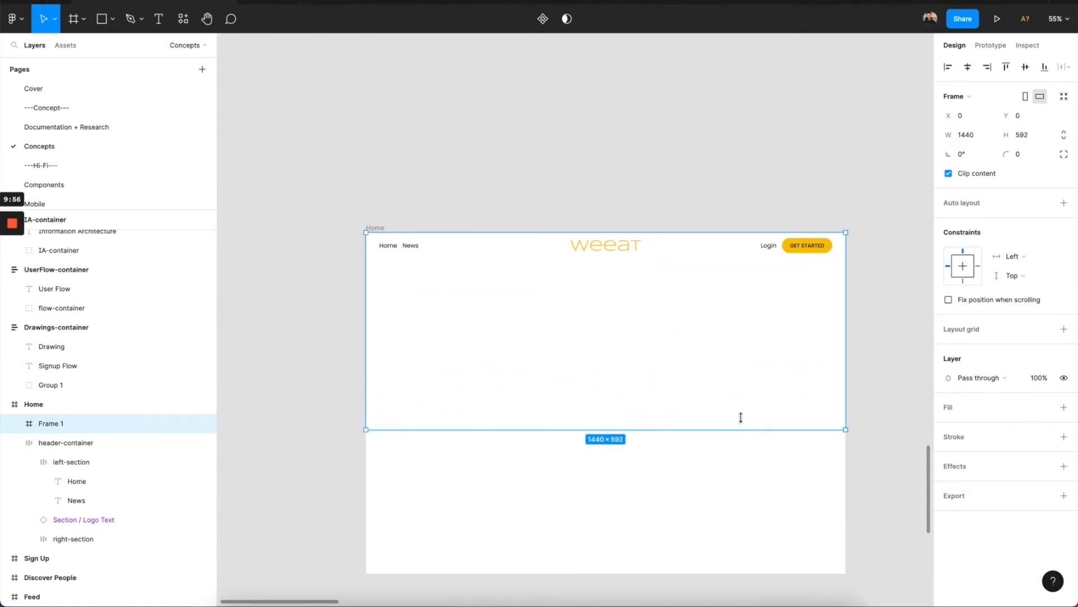
click(969, 141)
text(1920)
key(Return)
click(1024, 137)
key(Return)
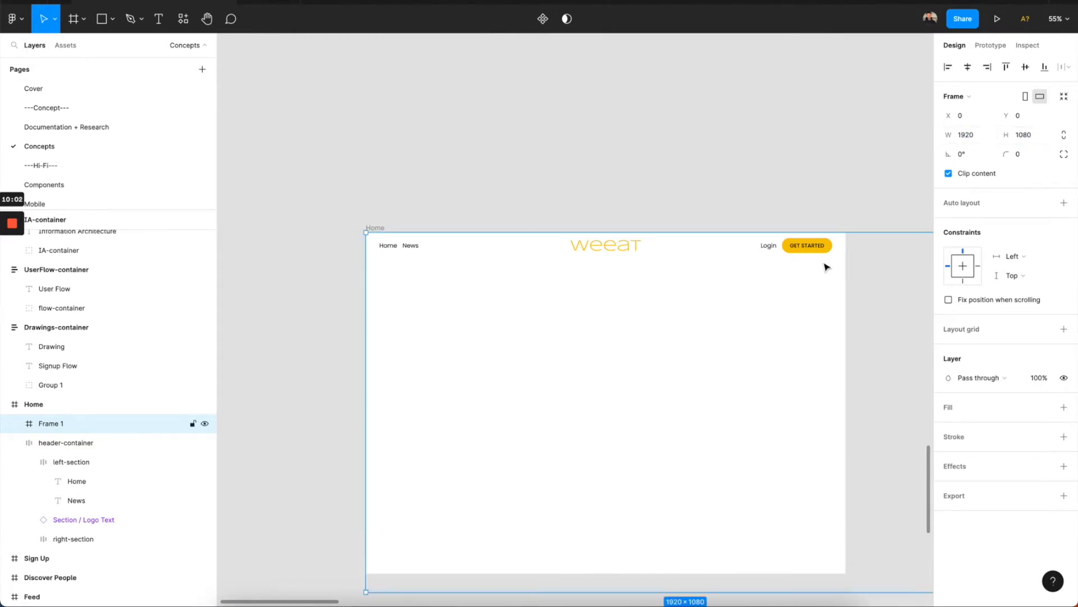
scroll(823, 264, down, 5)
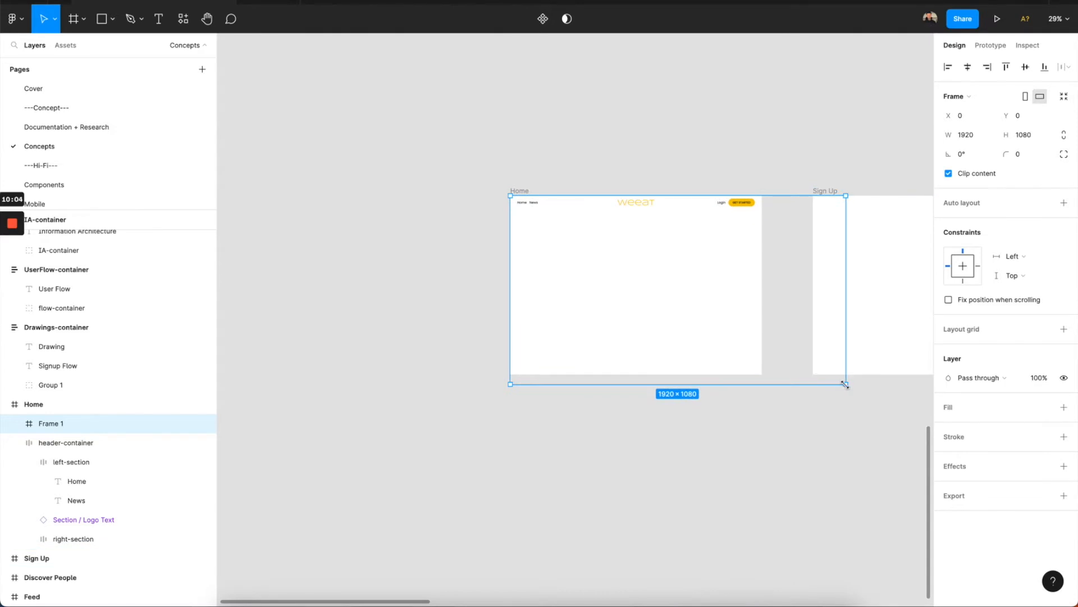
drag(846, 386, 762, 337)
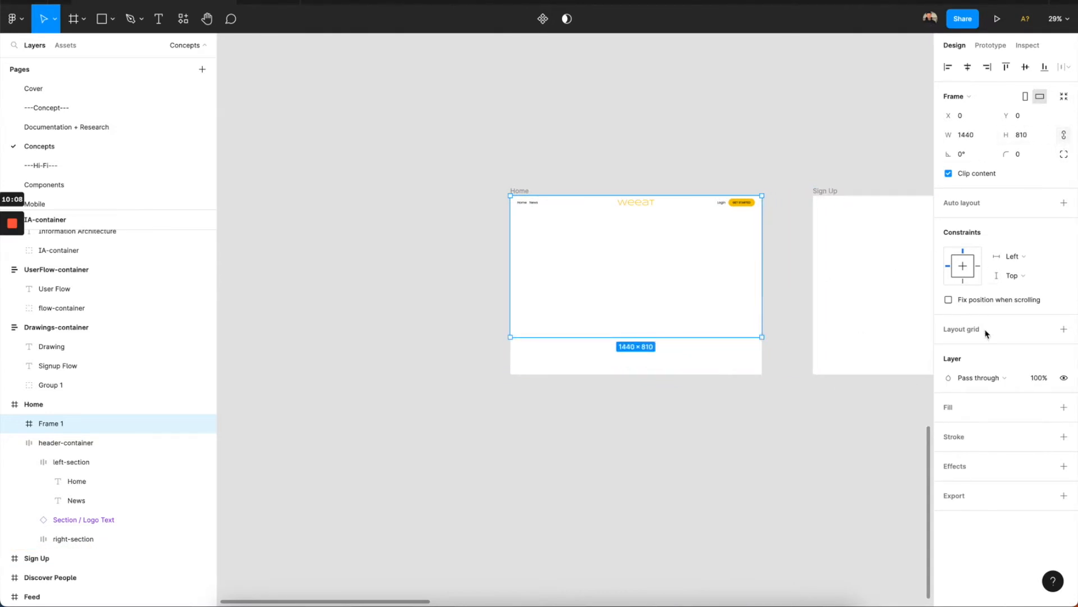
Fill the new frame with the Black color style and move header-container above it in the Home layer order.
click(1044, 407)
click(1014, 465)
click(14, 445)
drag(28, 443, 41, 418)
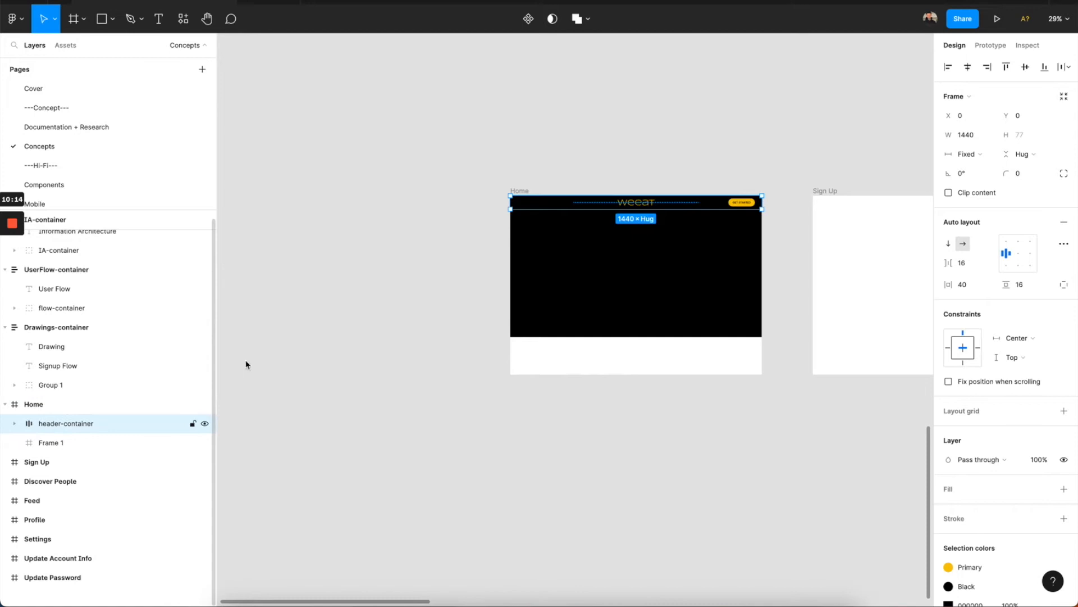
Fill header-container with the White color style and select the black frame beneath it.
click(1044, 488)
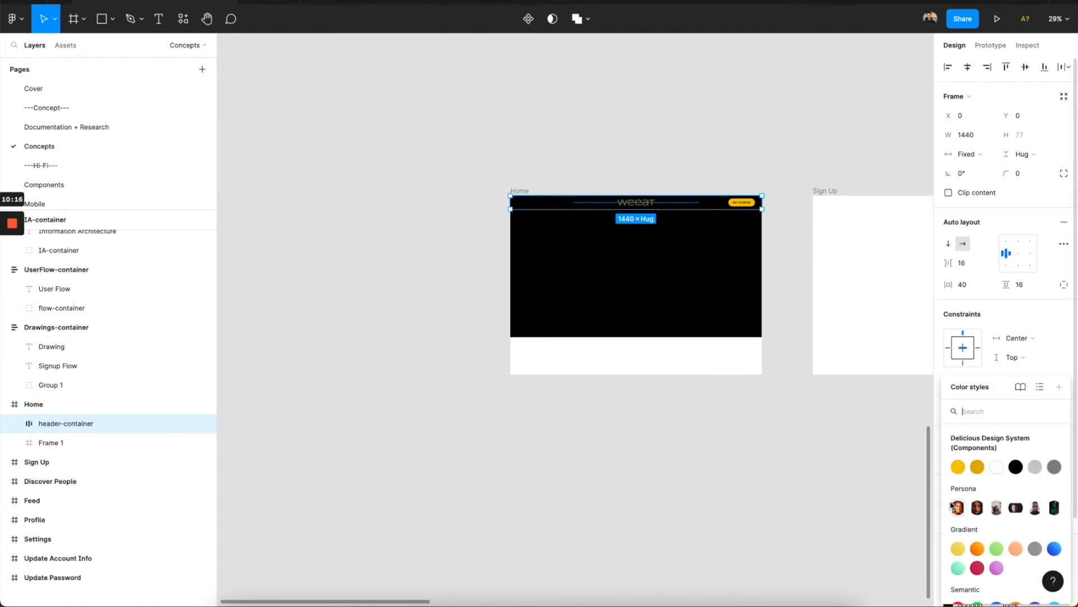
click(997, 468)
click(662, 239)
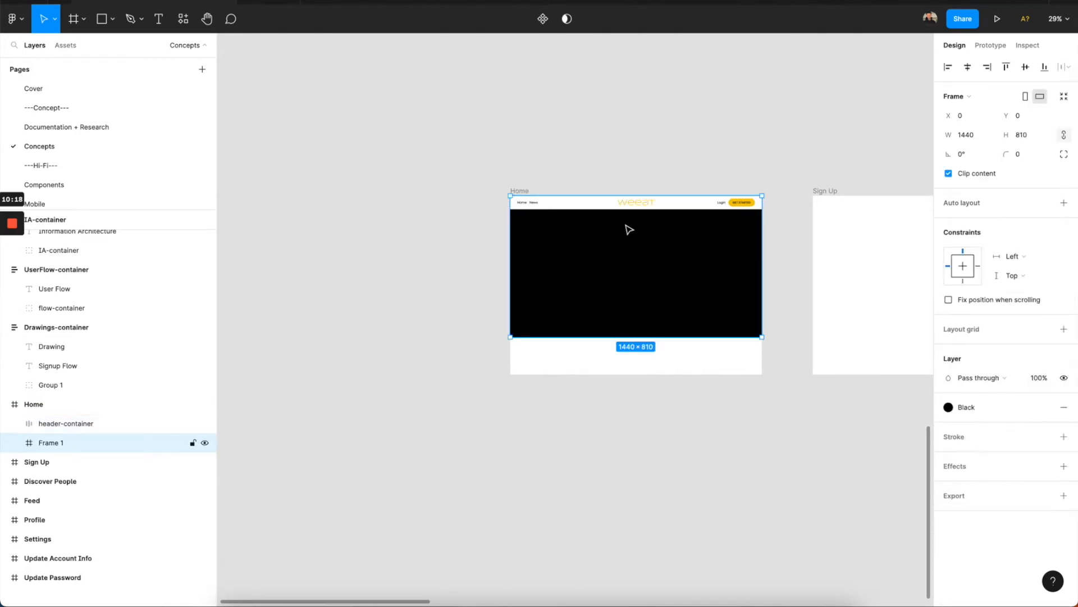
Rename the black frame as header.
double_click(75, 443)
text(he)
key(Return)
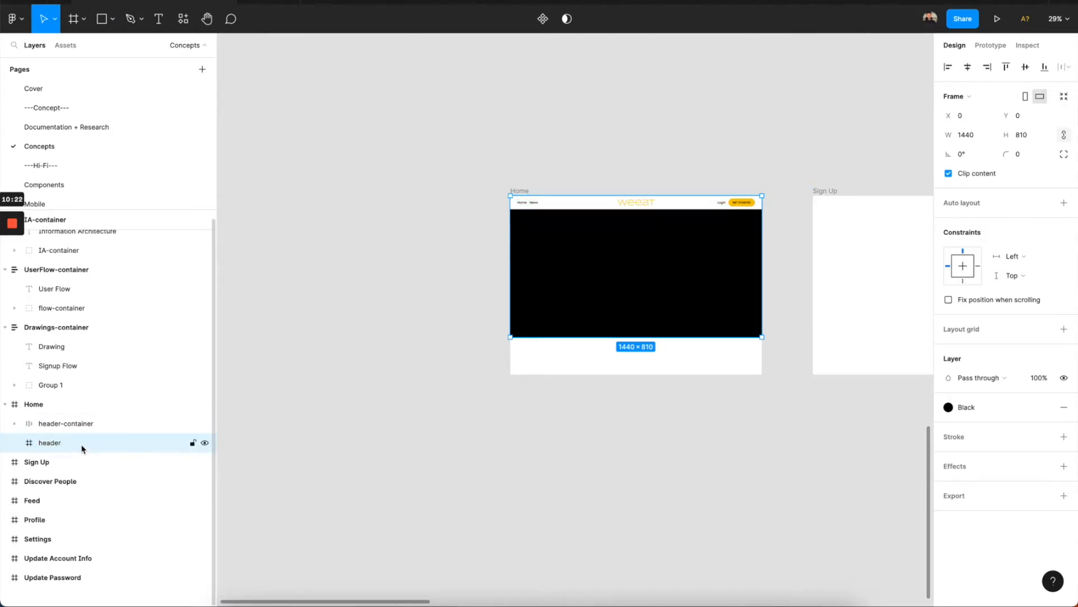
Rename the black frame as hero and header-container as header.
drag(71, 445, 40, 452)
double_click(39, 449)
text(he)
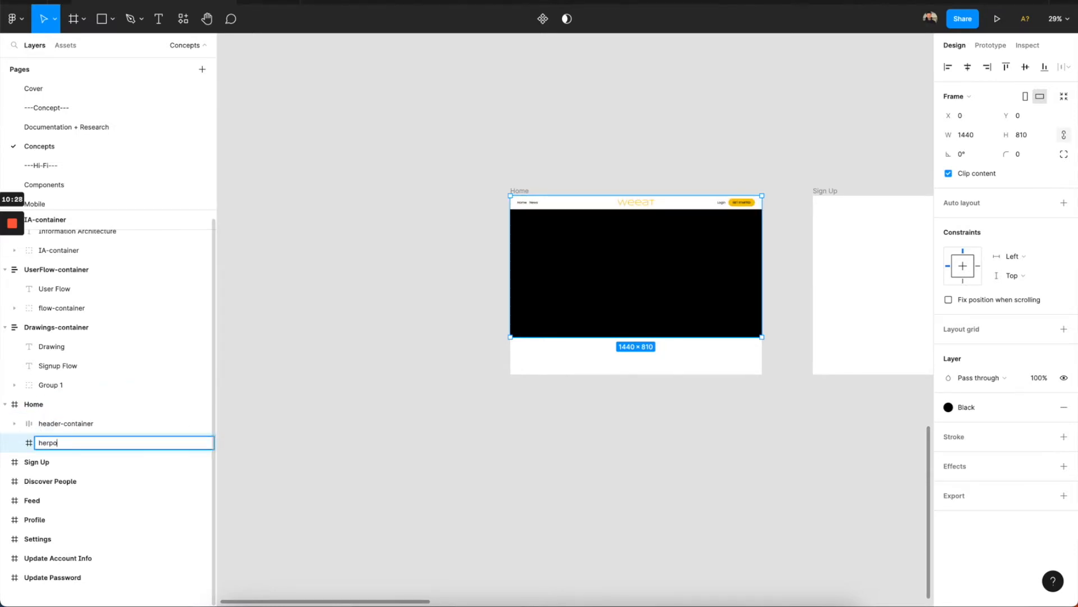
text(ro)
key(Return)
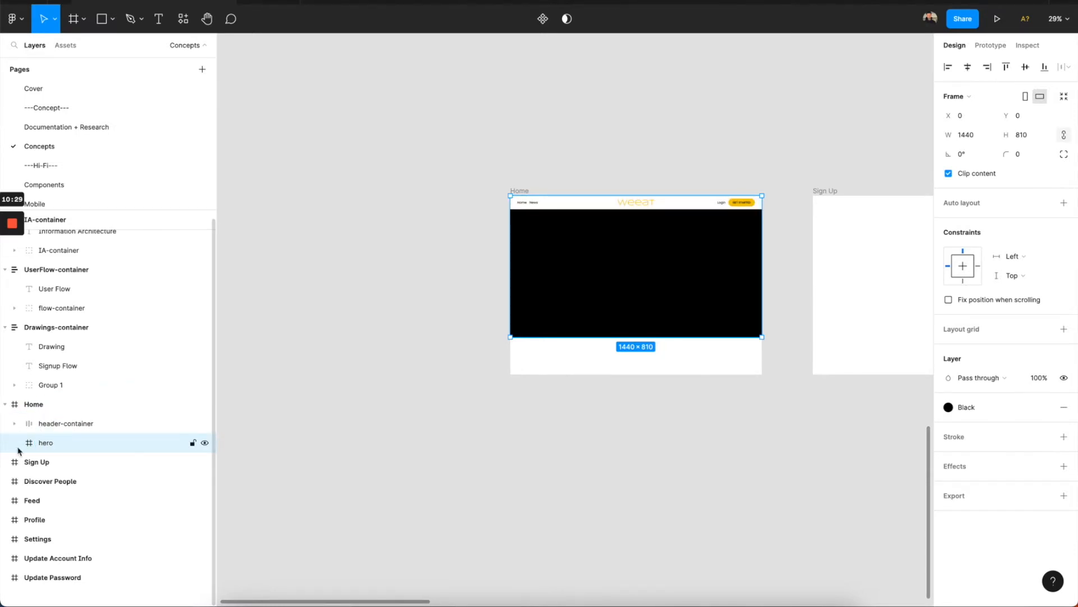
double_click(67, 424)
text(head)
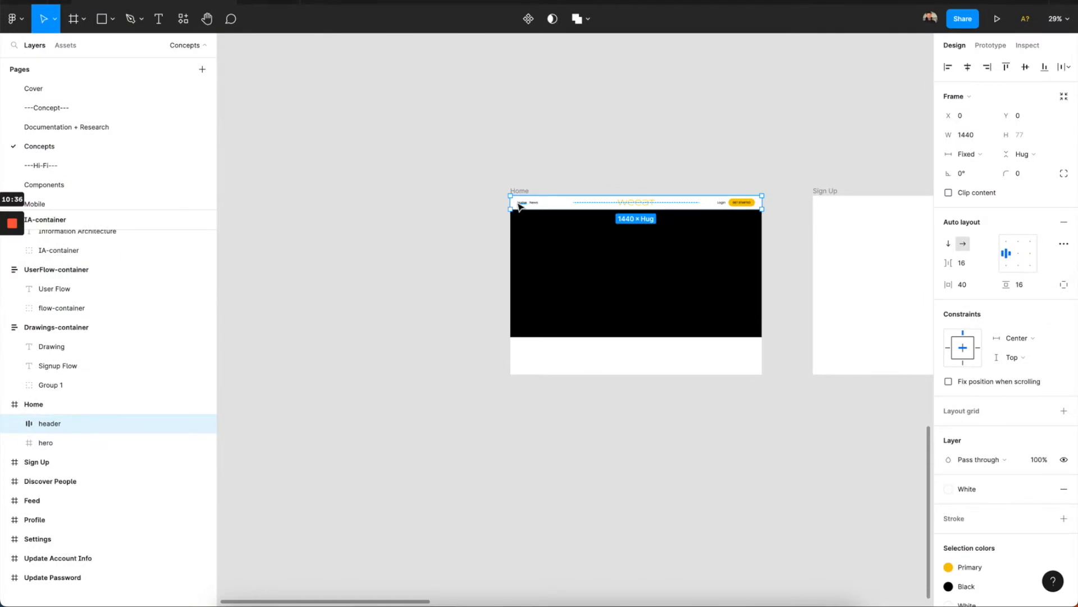
super+click(521, 205)
Copy the headline from the weeatgreat.com homepage and add it to hero as text: "Looking for Recipes? Discover, Save, Share...Weeat.".
click(585, 256)
key(t)
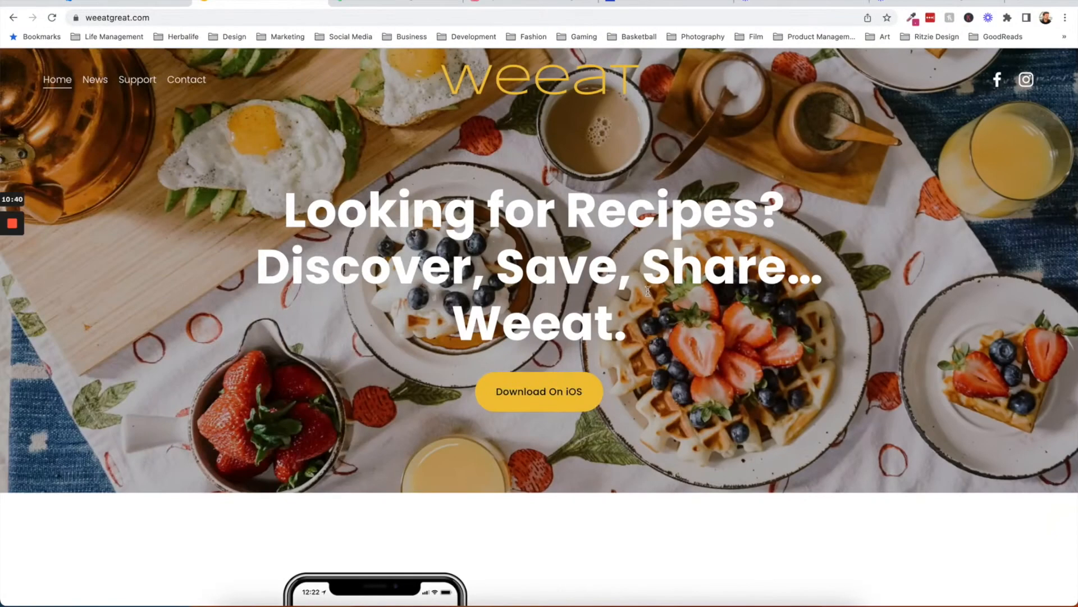
drag(629, 329, 290, 211)
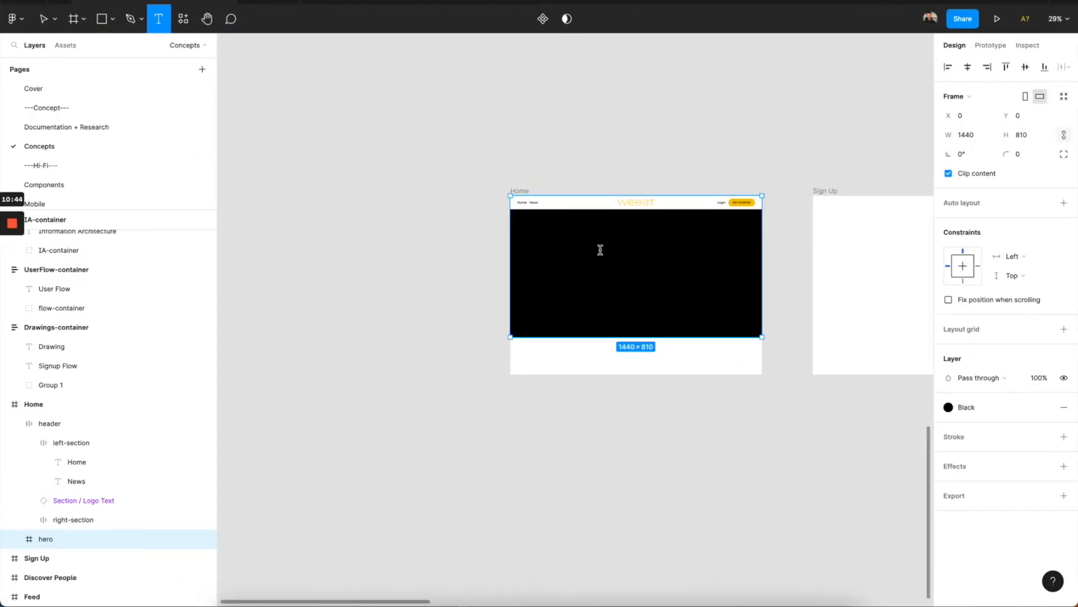
click(600, 250)
text(Looking for Recipes? Discover, Save, Share...Weeat.)
key(Escape)
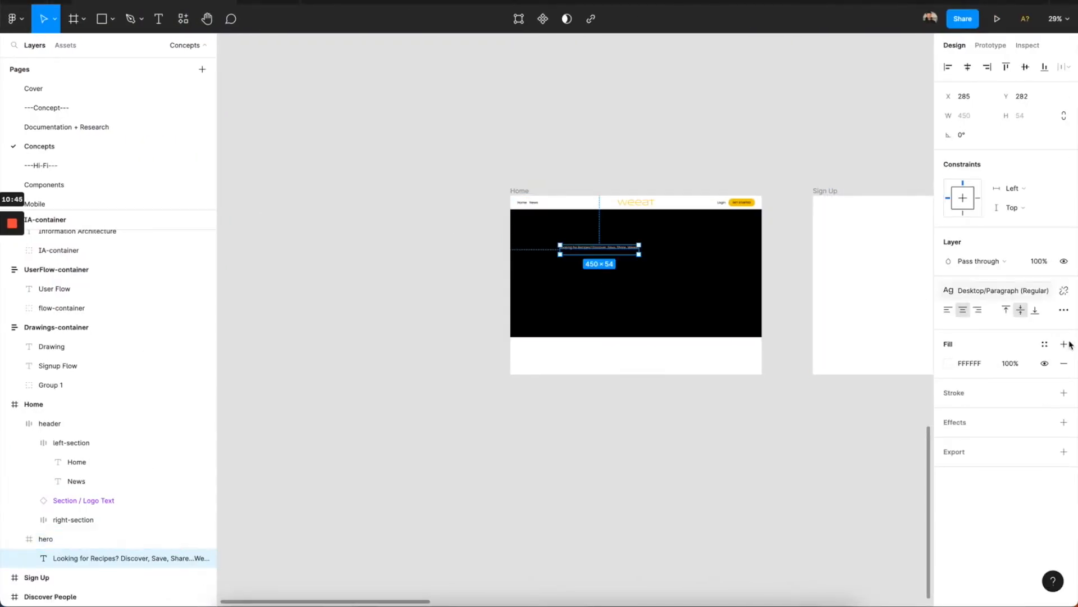
Apply the Desktop/H1 text style to the headline and resize its text box to the hero frame's 1440 width.
click(1035, 300)
click(999, 395)
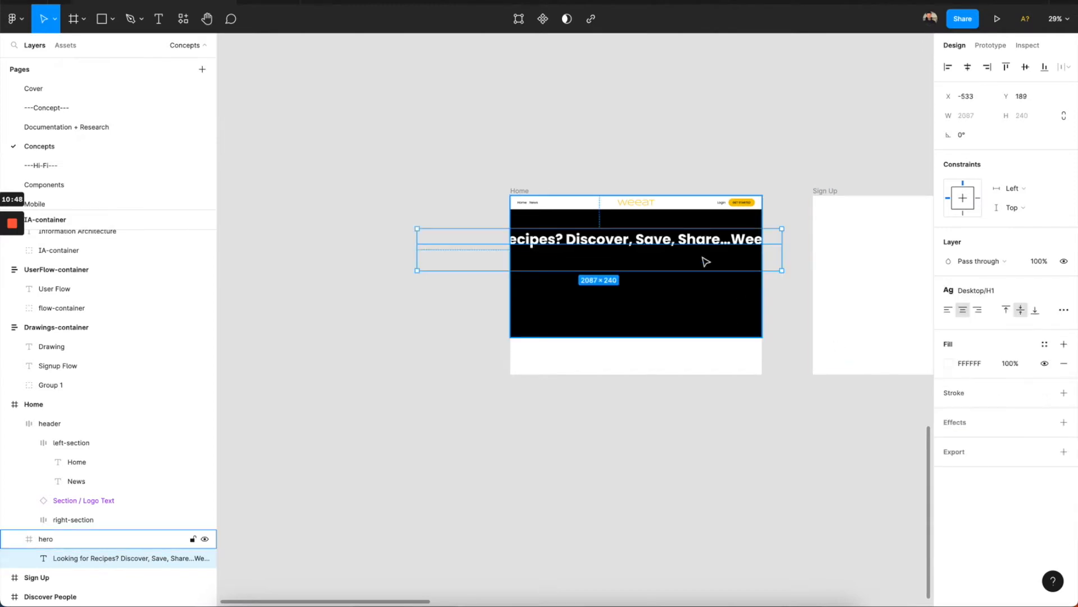
drag(774, 246, 761, 245)
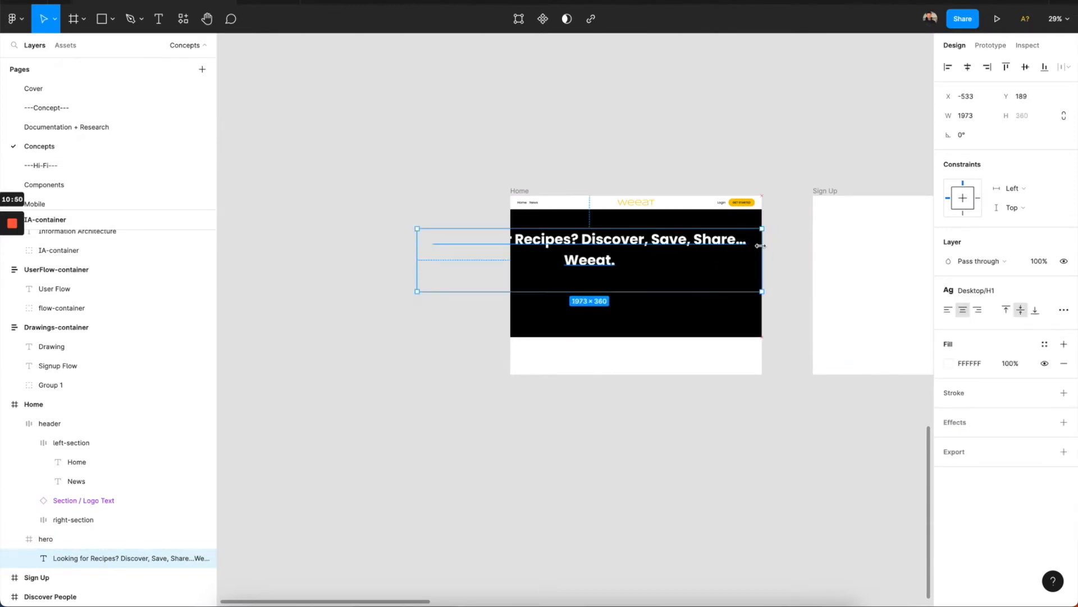
drag(417, 253, 511, 248)
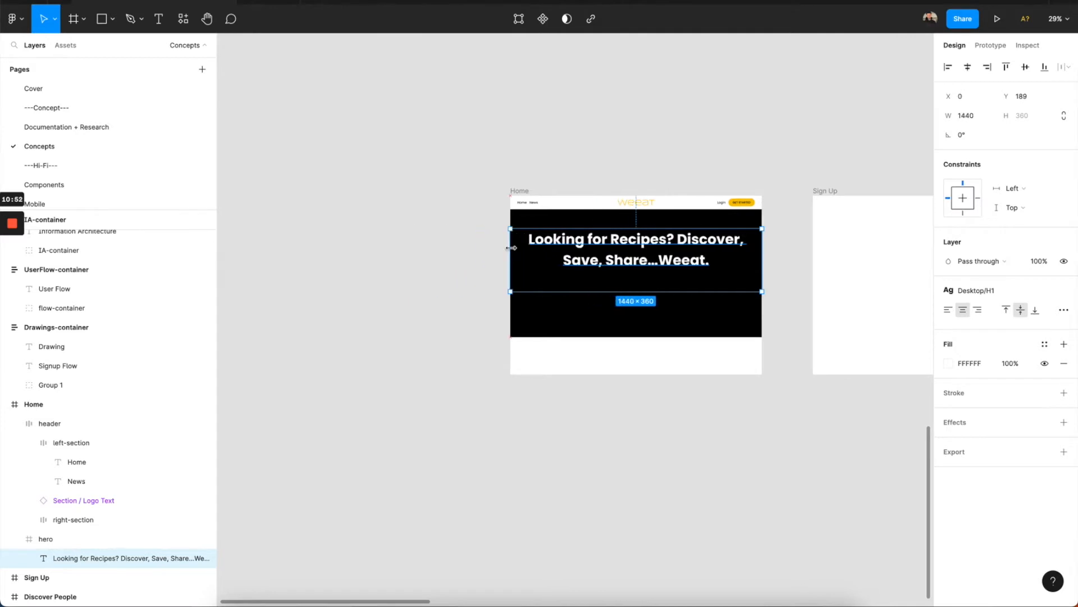
Try halving the headline text box's width.
click(982, 118)
text(/2)
key(Return)
key(ctrl+z)
Set the headline's width to 950.4 and center it horizontally and vertically in the hero frame.
click(969, 120)
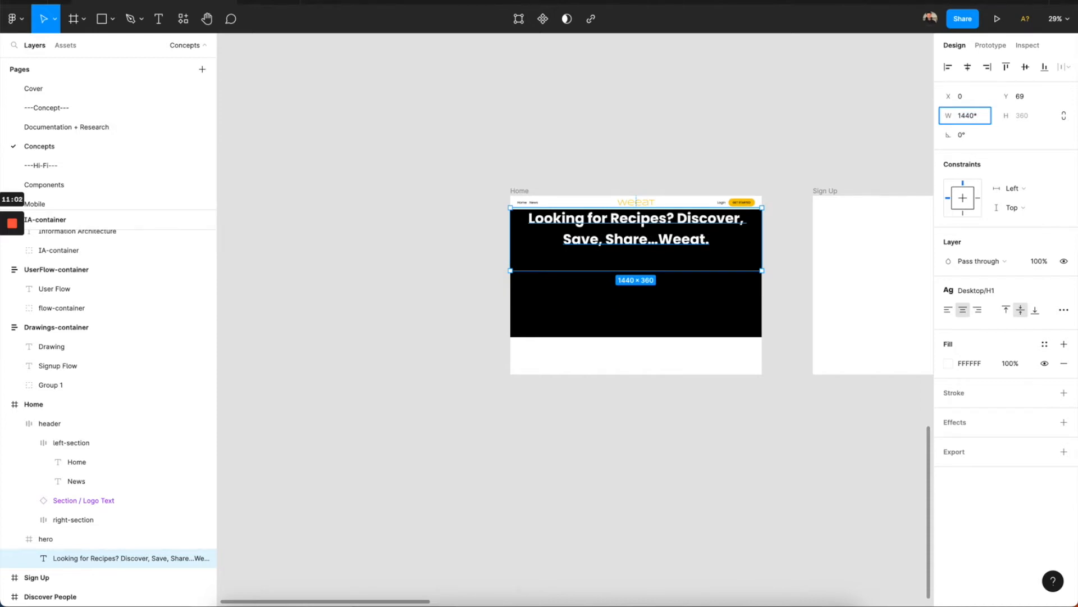
key(Return)
click(969, 68)
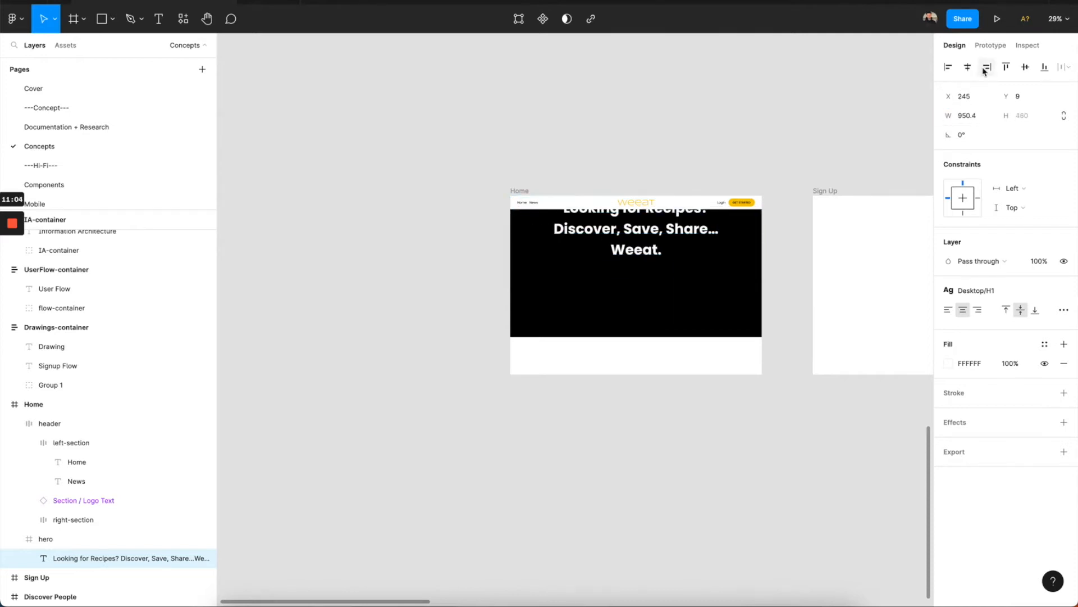
click(1026, 67)
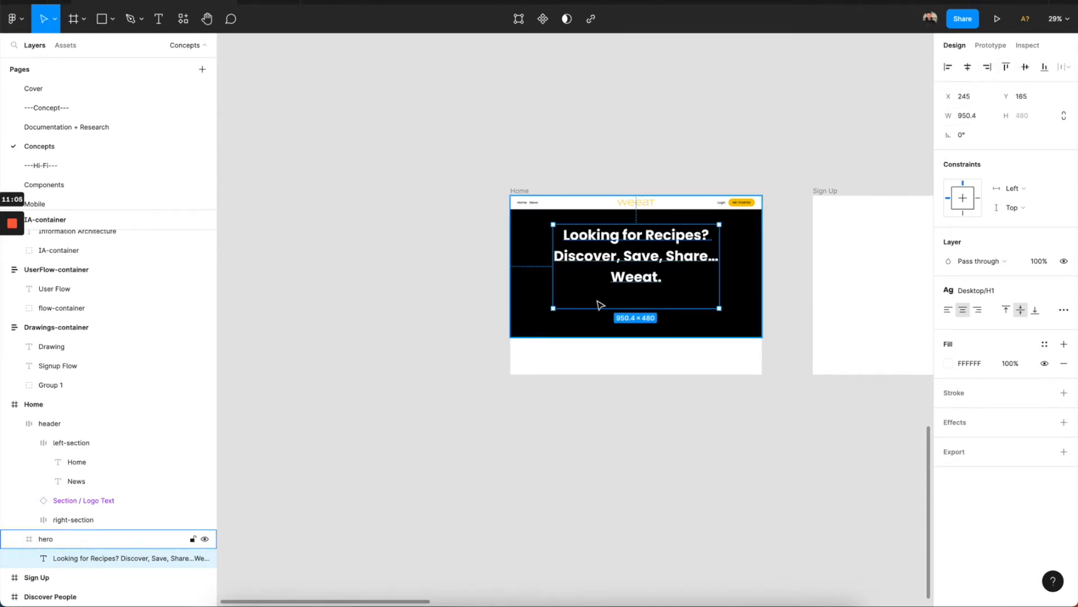
Remove the empty last line from the headline text.
double_click(640, 286)
key(Escape)
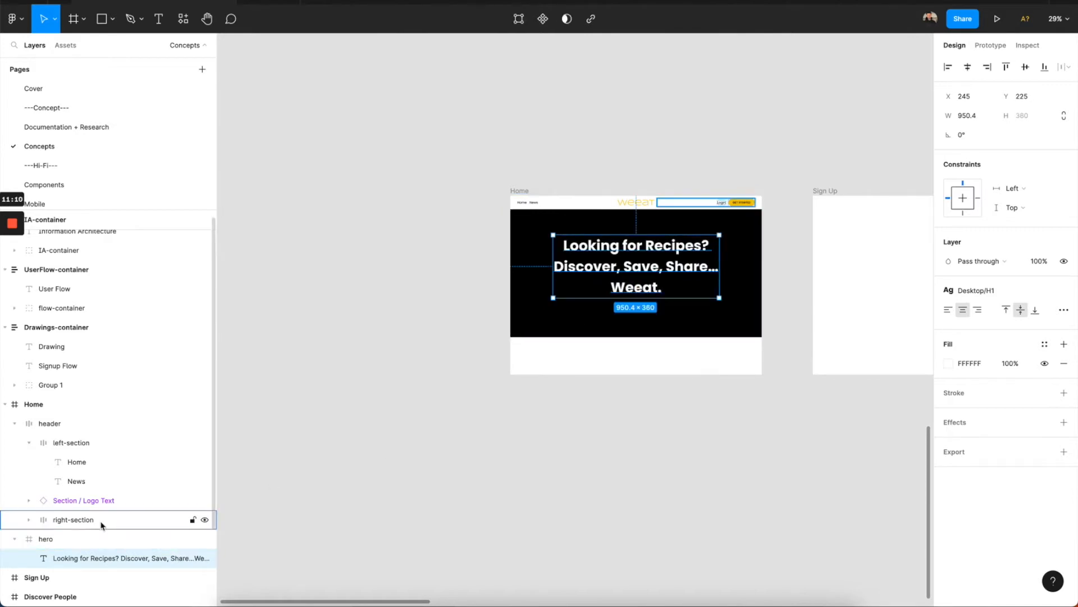
Add a Button Set component beneath the headline with Button Count 1 and Full-Width off.
click(64, 44)
drag(39, 247, 648, 319)
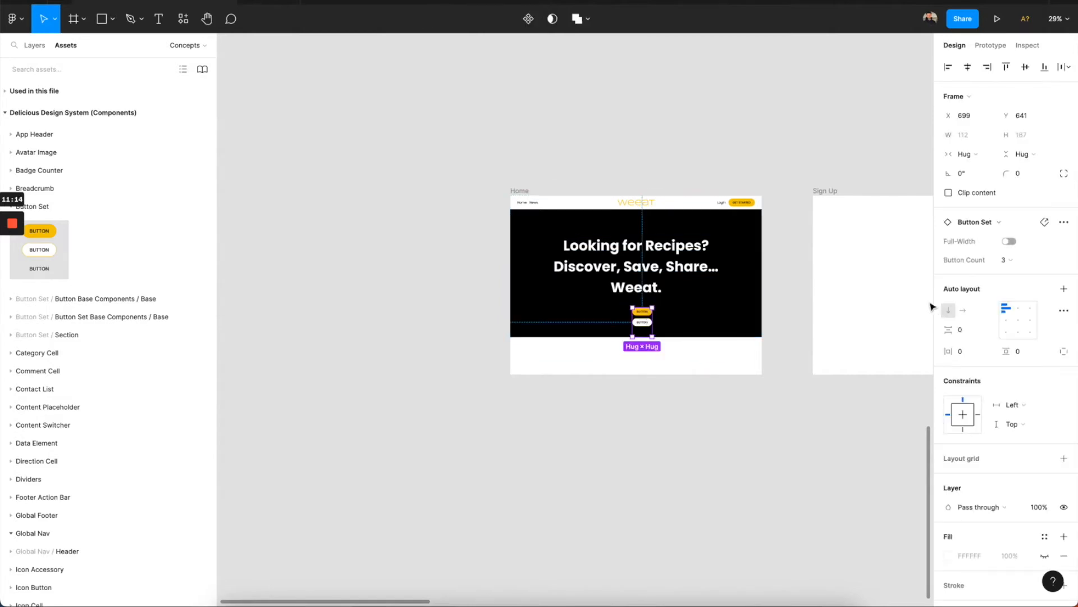
click(1009, 241)
click(1006, 259)
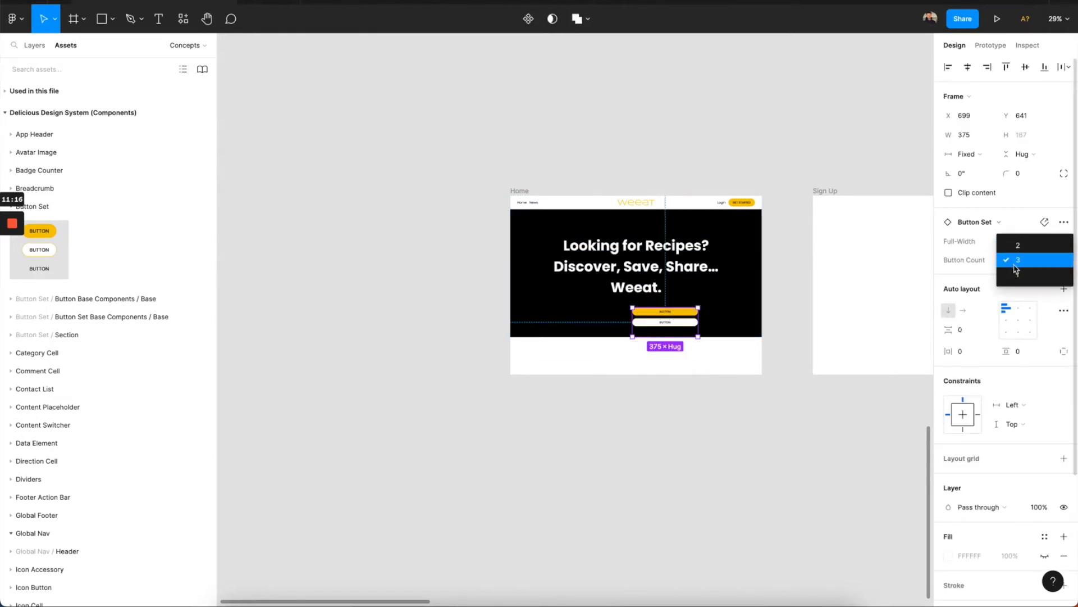
click(1015, 274)
click(1009, 241)
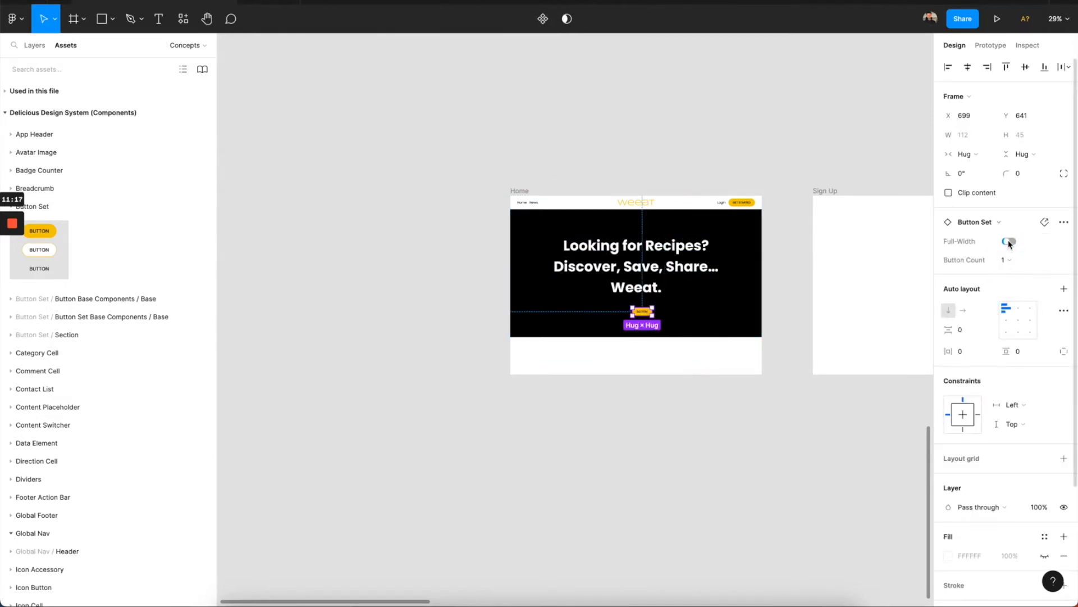
Change the hero button's label to GET STARTED.
scroll(644, 314, up, 3)
super+click(644, 313)
double_click(644, 313)
text(GET STARTED)
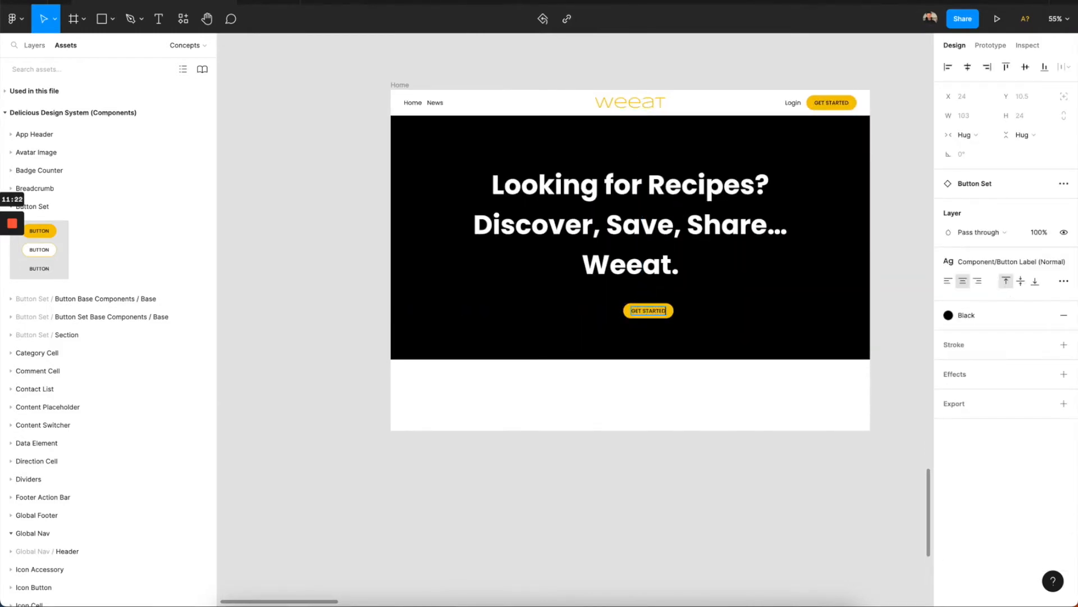
key(Escape)
Add auto layout to the hero frame with content clipping off and both its width and height set to Fixed.
click(34, 45)
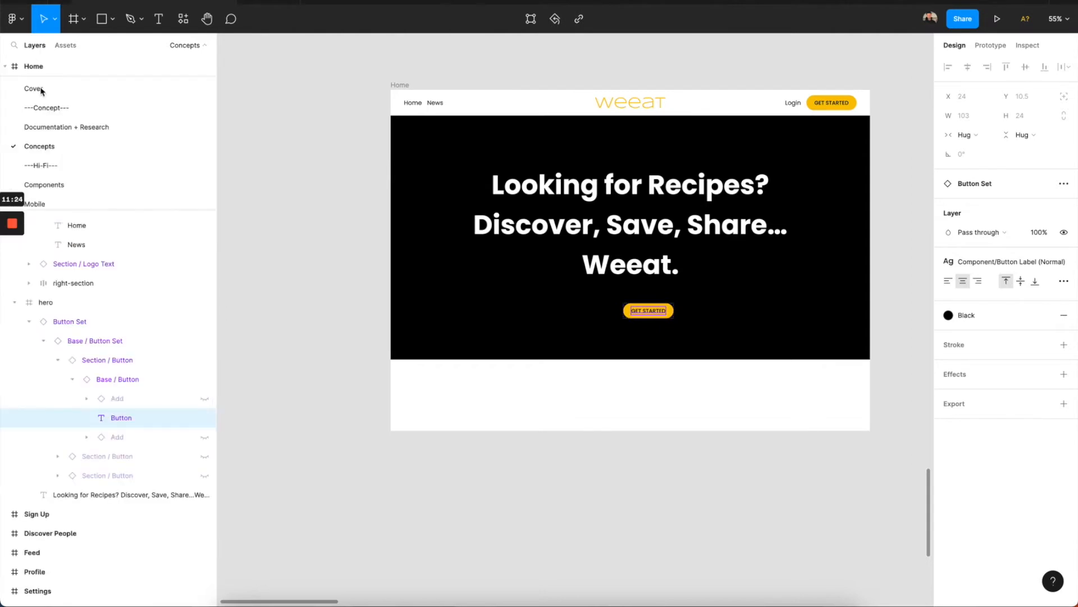
click(29, 322)
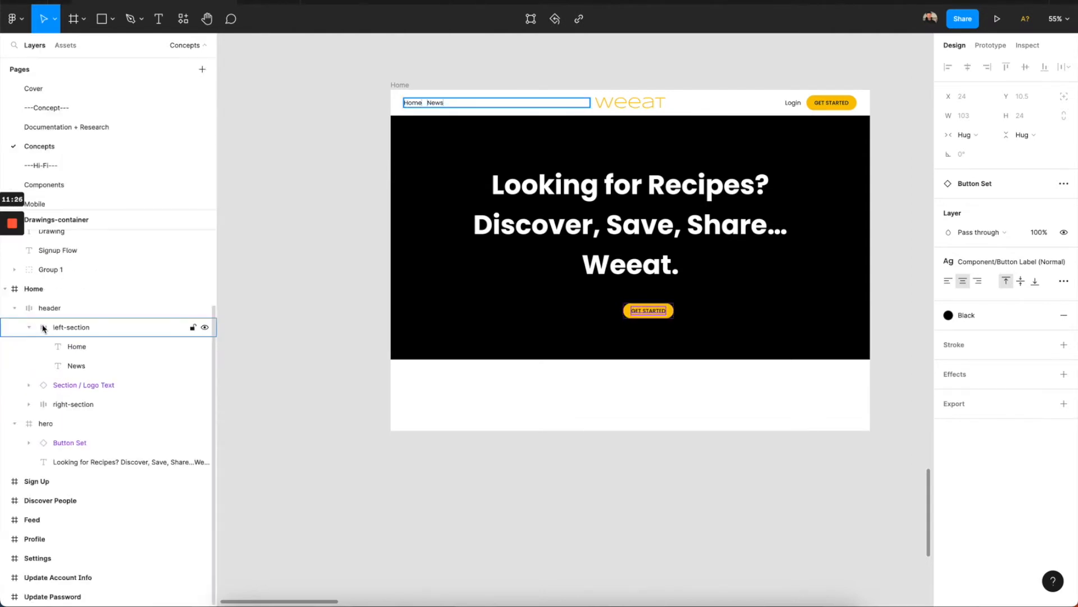
click(28, 427)
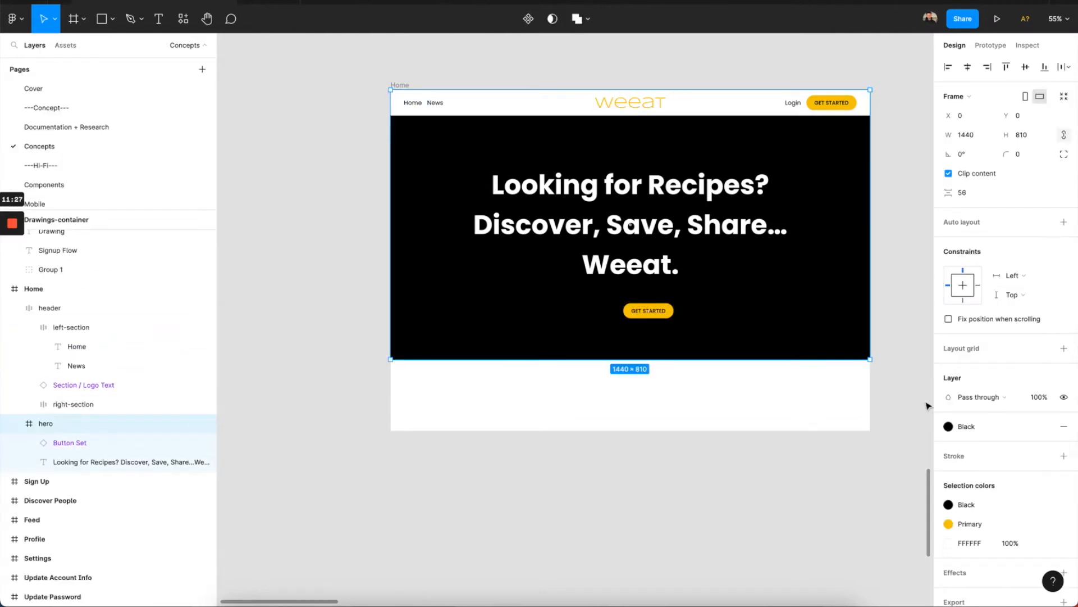
click(1063, 223)
click(965, 194)
click(968, 154)
click(975, 141)
click(1012, 155)
click(1003, 139)
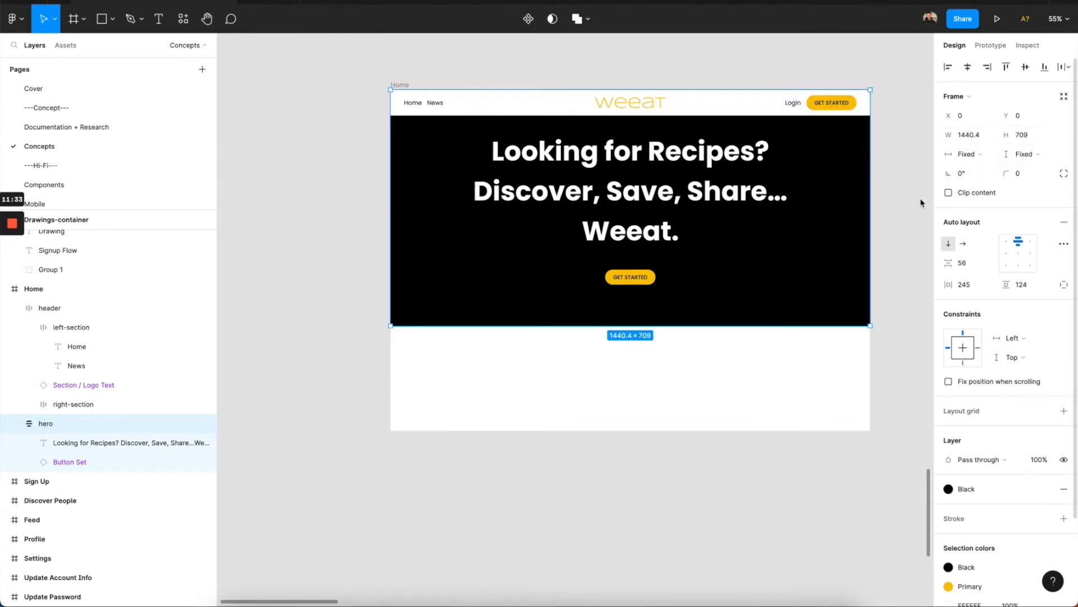
Set the hero frame's size to 1920 × 1080.
double_click(961, 136)
text(1920)
key(Return)
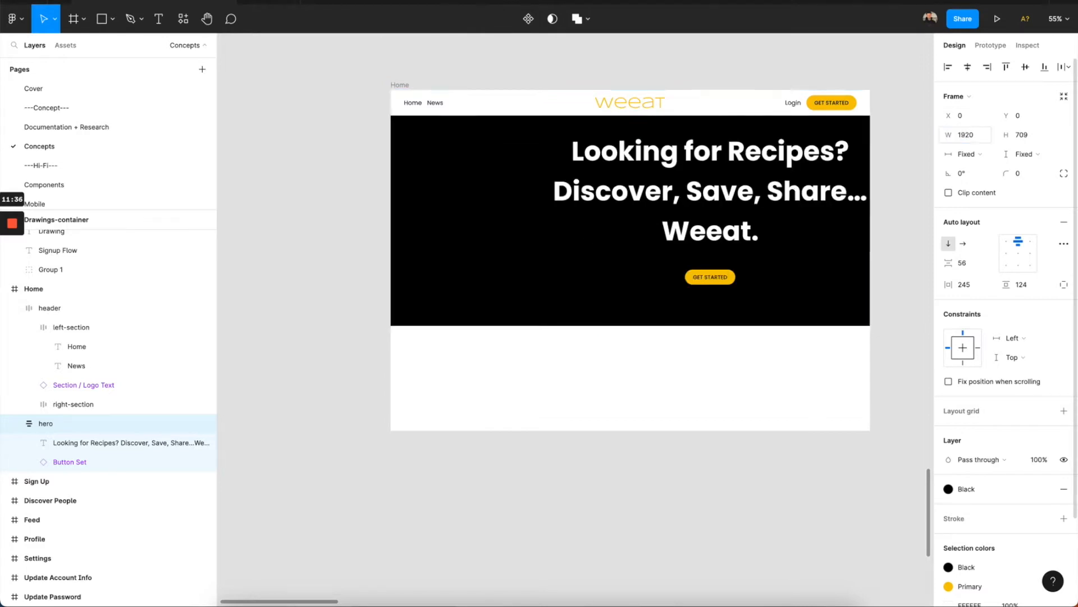
click(1020, 137)
text(1080)
key(Return)
Scale the hero frame down proportionally to 1440 × 810 to match the Home frame's width.
scroll(799, 306, right, 6)
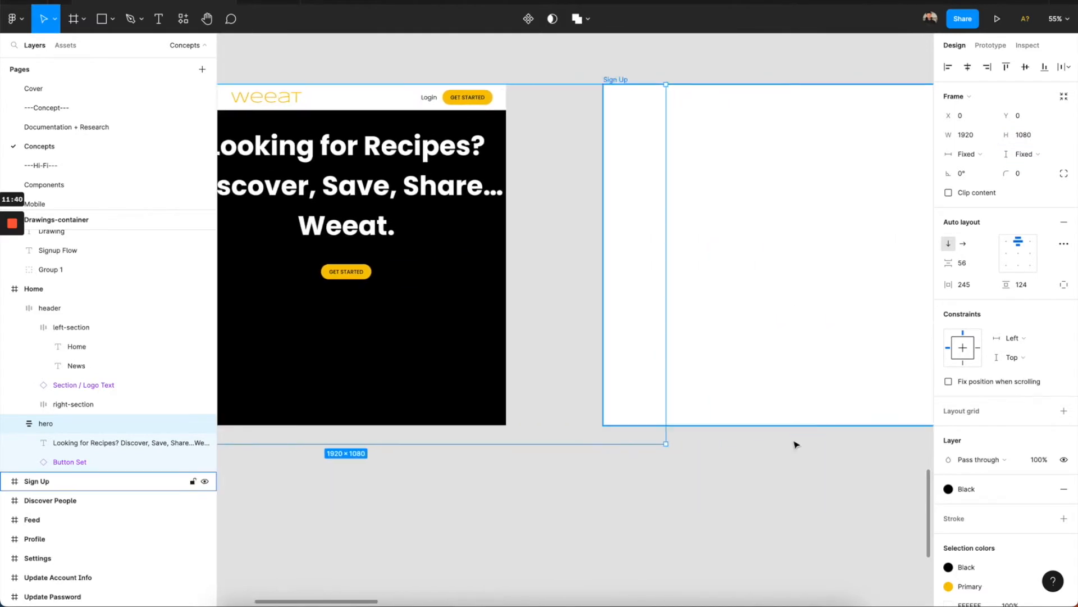
drag(611, 427, 493, 355)
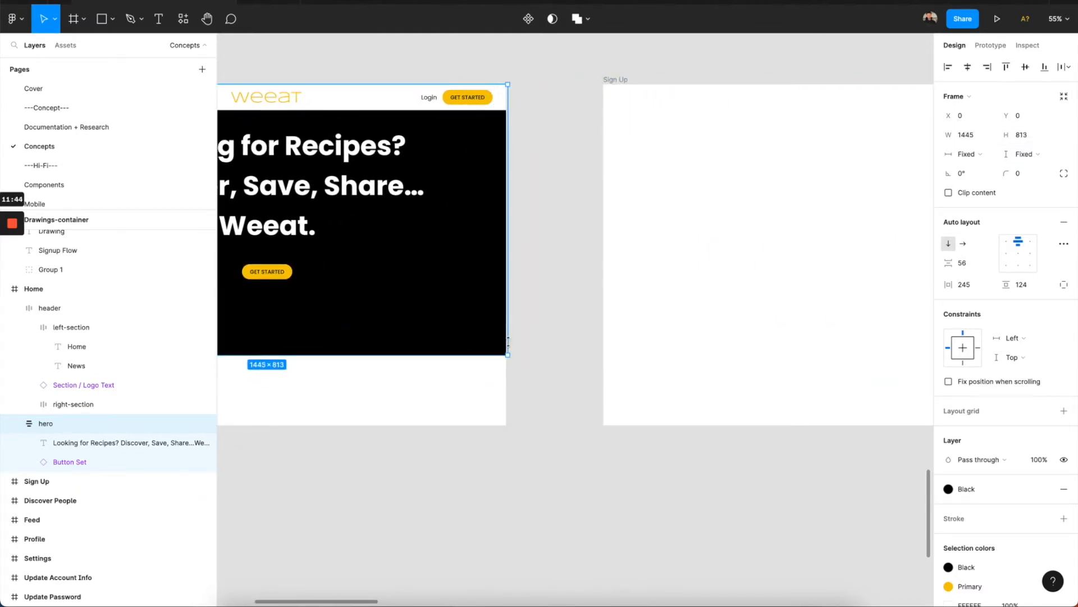
scroll(759, 301, left, 5)
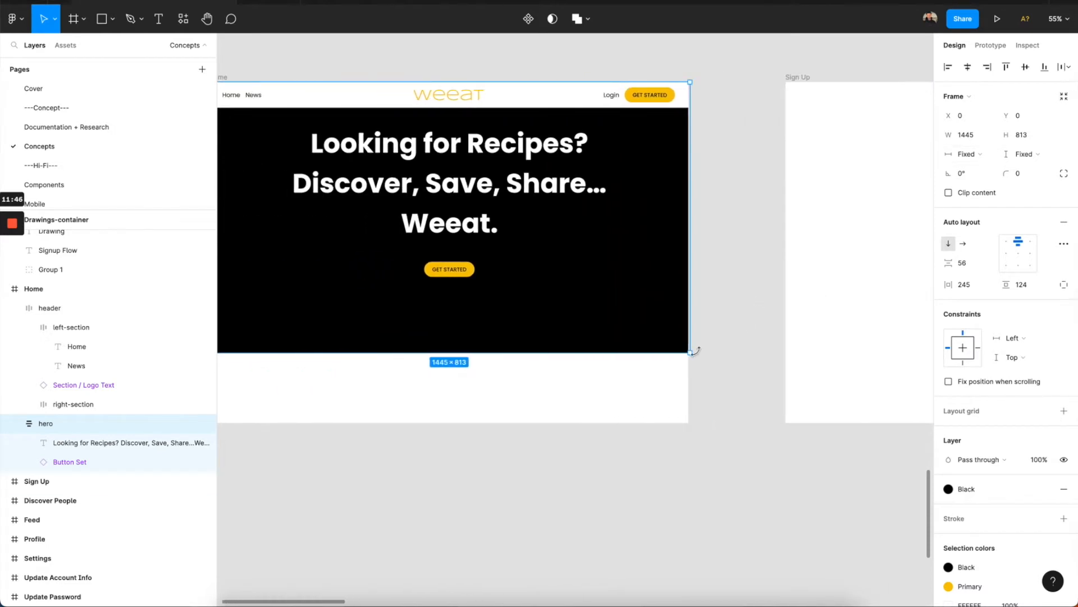
drag(689, 348, 688, 346)
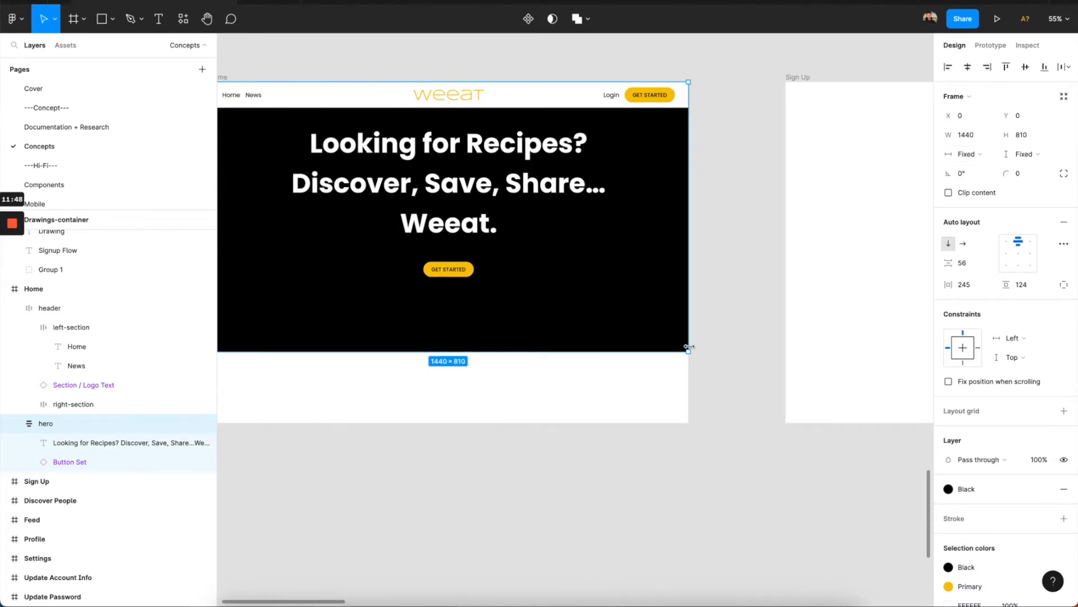
Move the hero frame directly below the header at Y 77 and center its auto layout contents in both directions.
scroll(690, 348, left, 3)
scroll(689, 347, up, 1)
drag(692, 324, 691, 348)
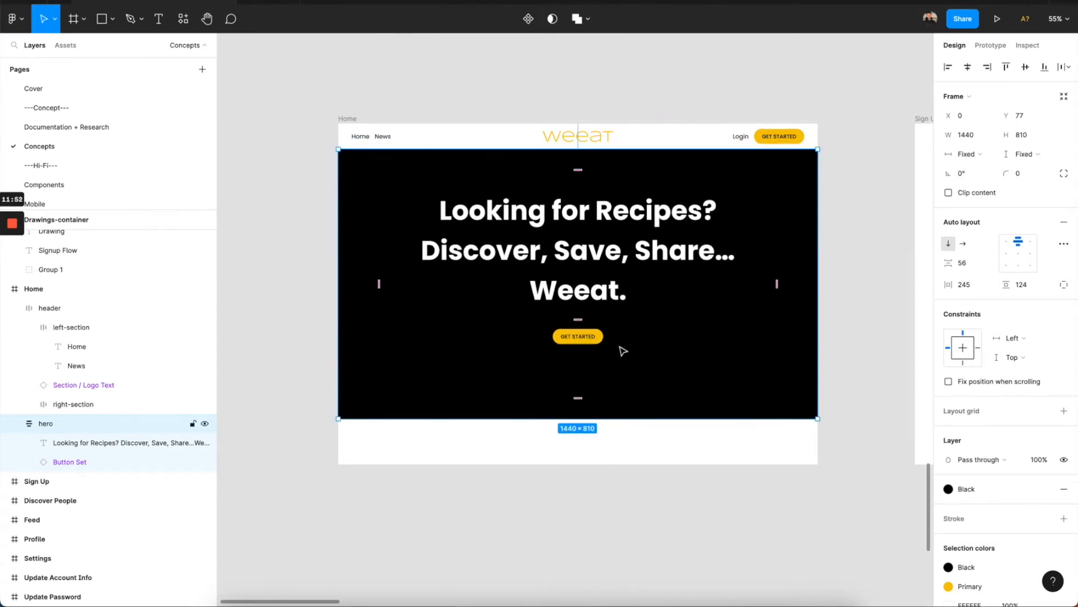
click(1018, 254)
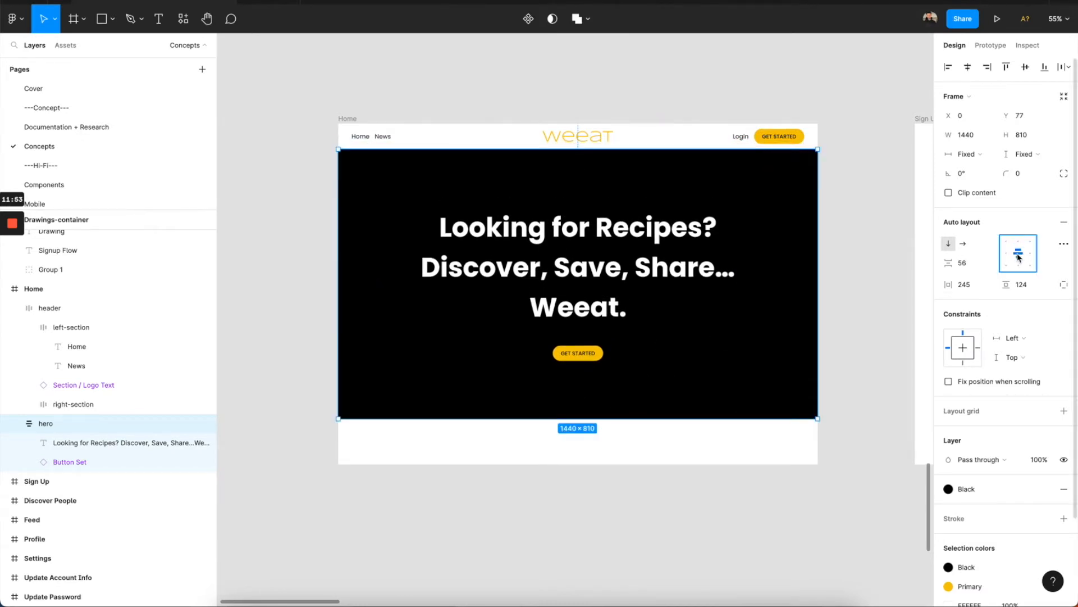
Set the hero frame's horizontal and vertical padding to 80 and the spacing between its items to 40.
click(967, 285)
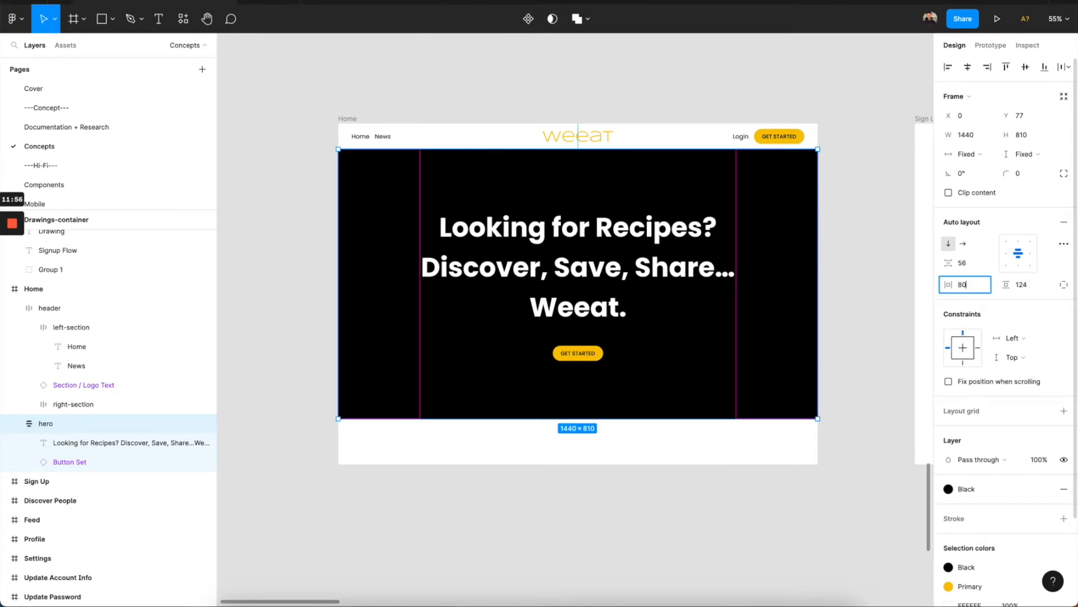
key(Tab)
click(965, 264)
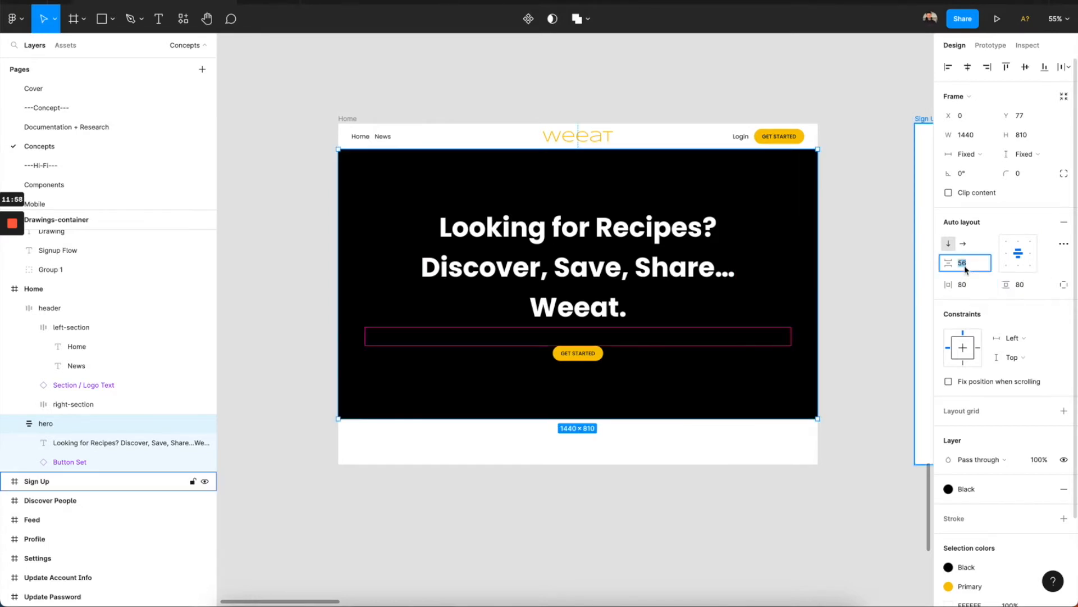
text(40)
key(Return)
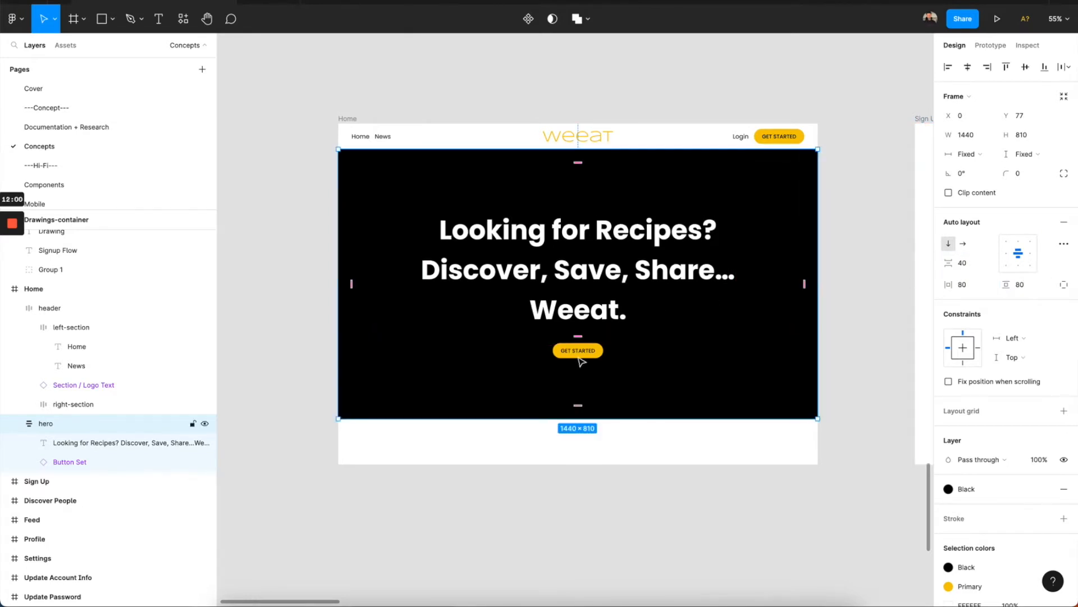
Extend the Home frame downward to a height of about 2078, keeping its width at 1440.
click(13, 427)
click(17, 426)
click(17, 426)
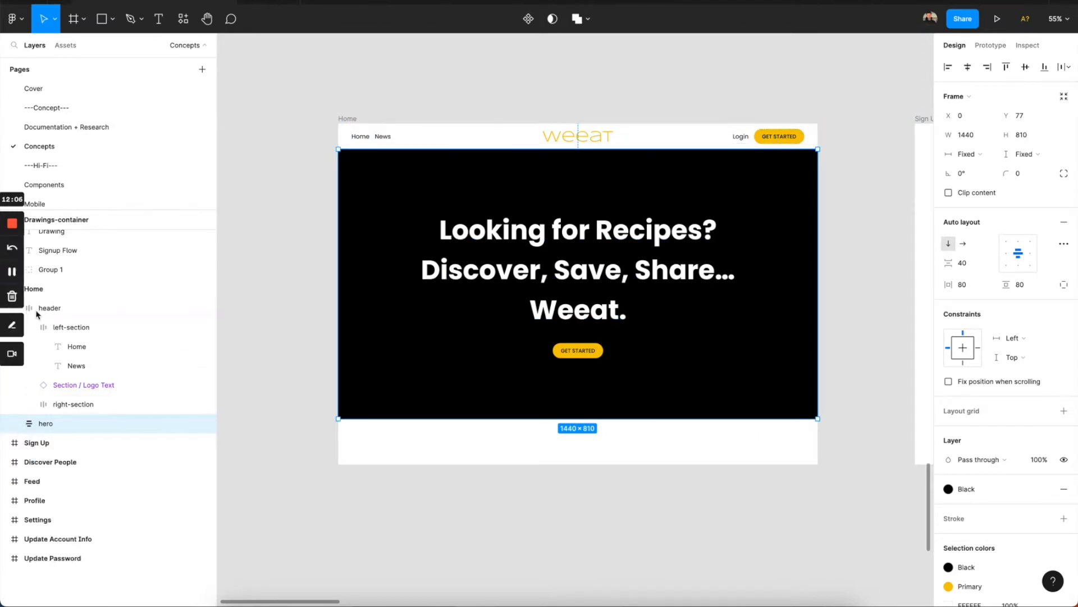
scroll(585, 384, down, 5)
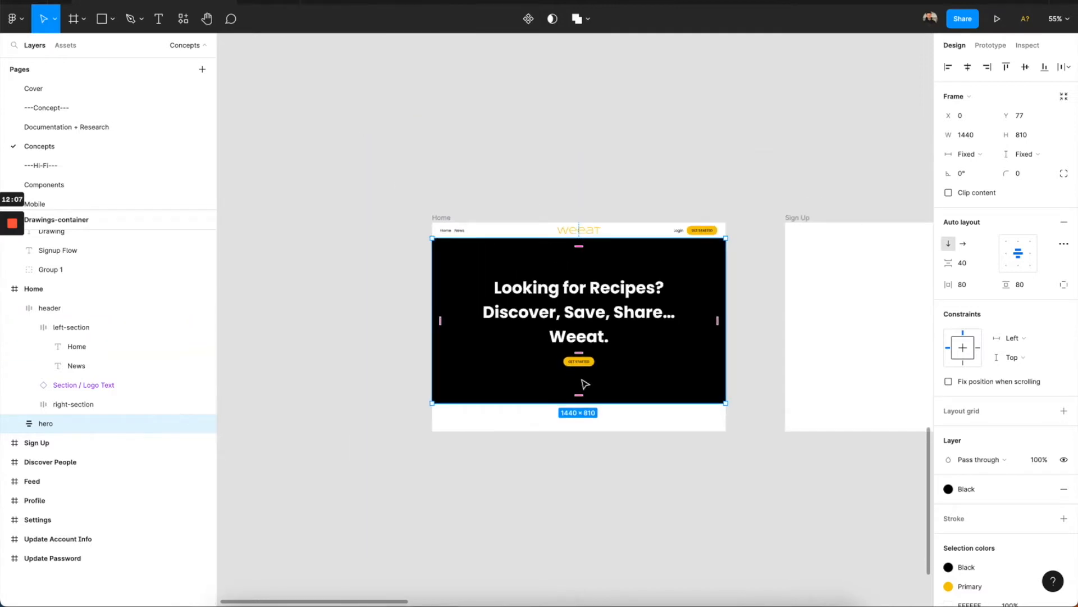
click(578, 443)
click(429, 179)
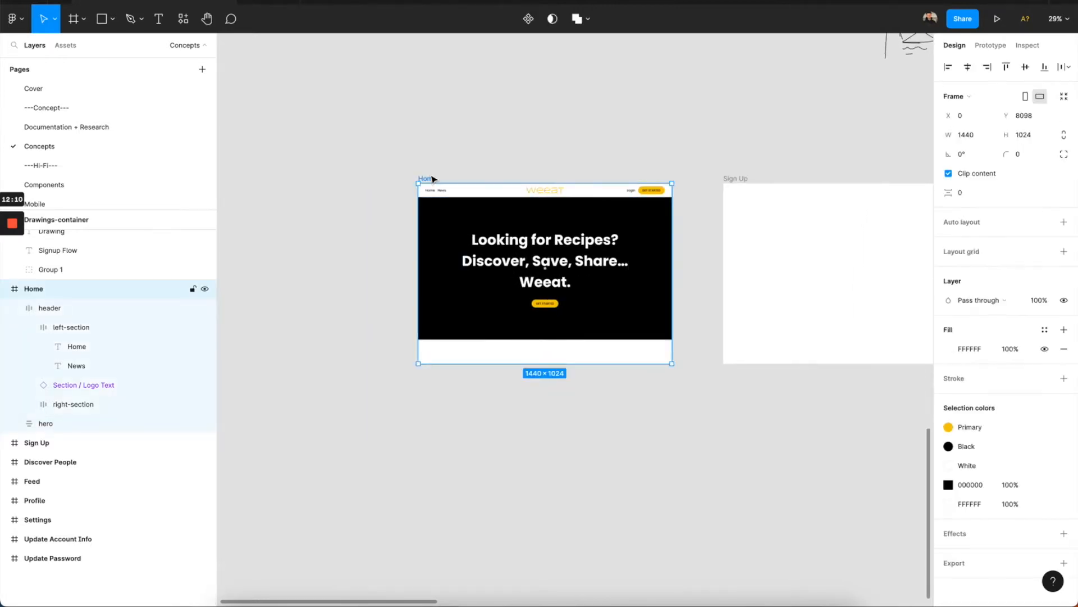
drag(470, 387, 468, 550)
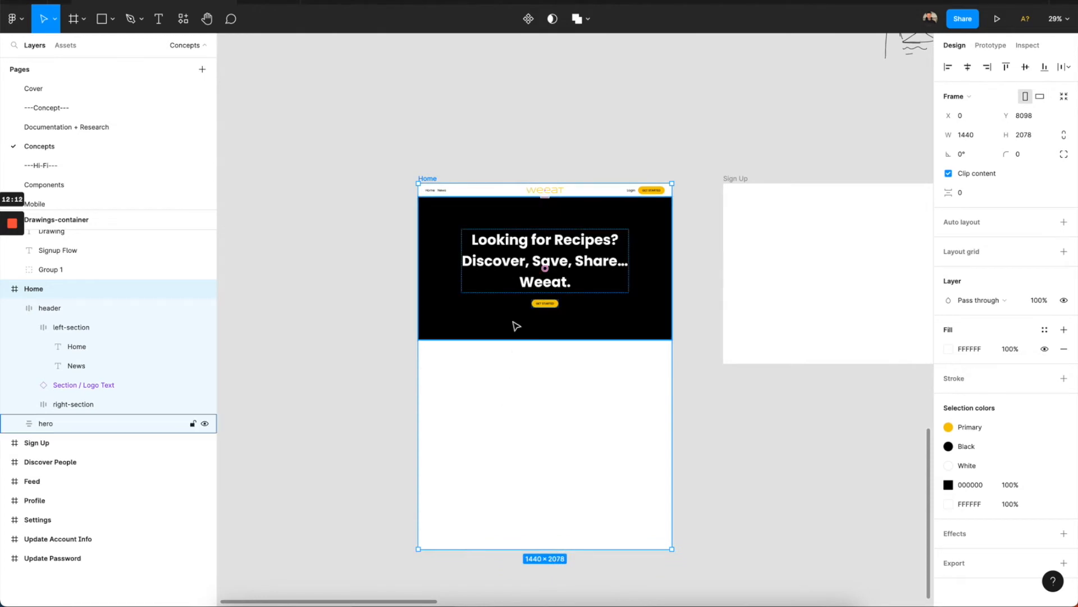
scroll(512, 334, down, 2)
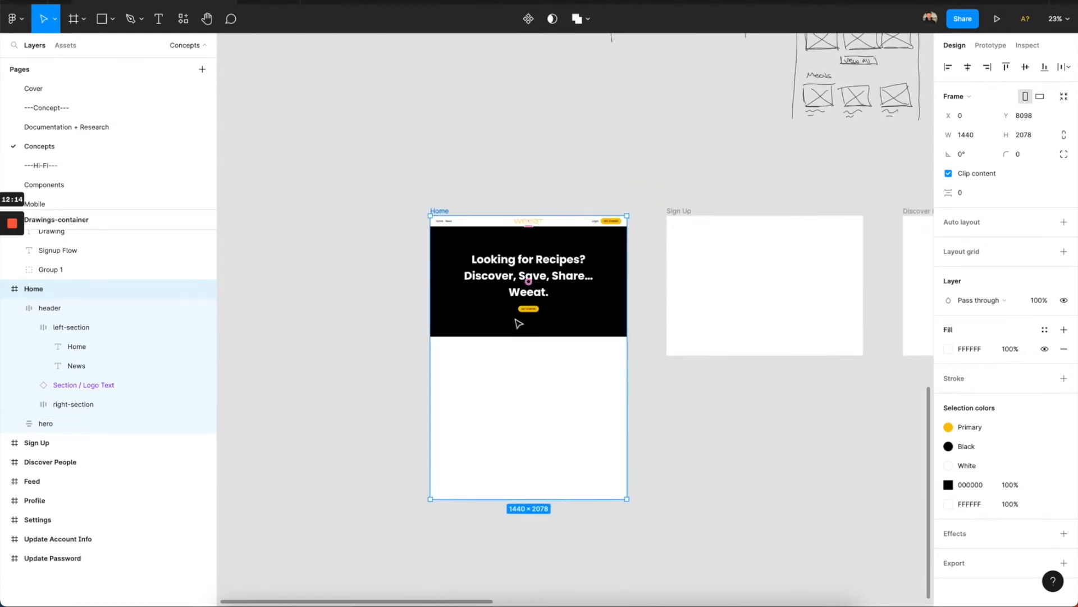
Rename the Home frame's header layer as Navigation.
scroll(544, 233, up, 4)
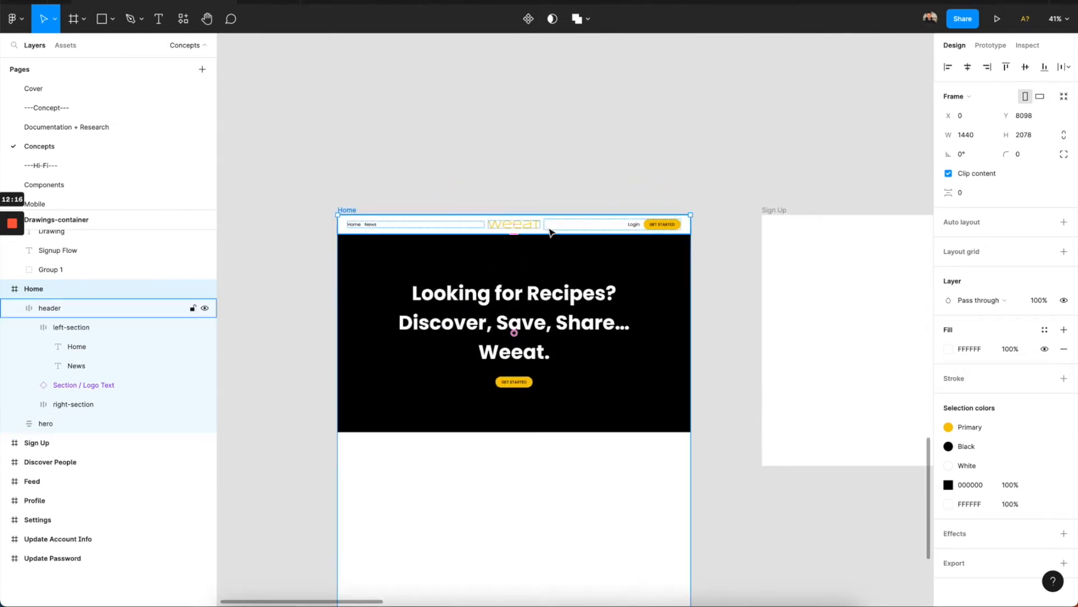
click(551, 232)
scroll(549, 231, down, 3)
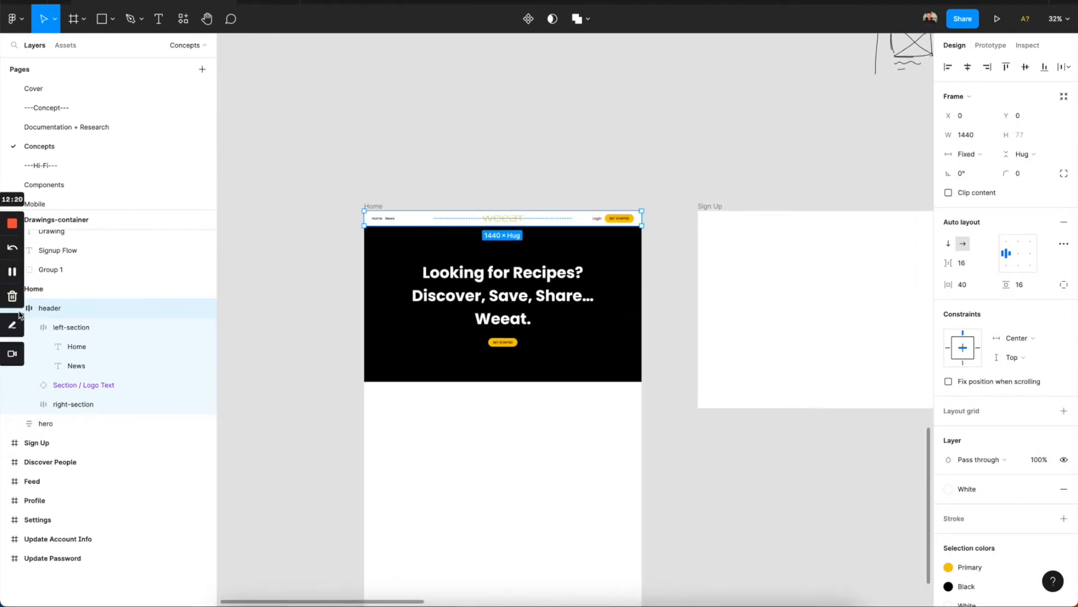
double_click(45, 309)
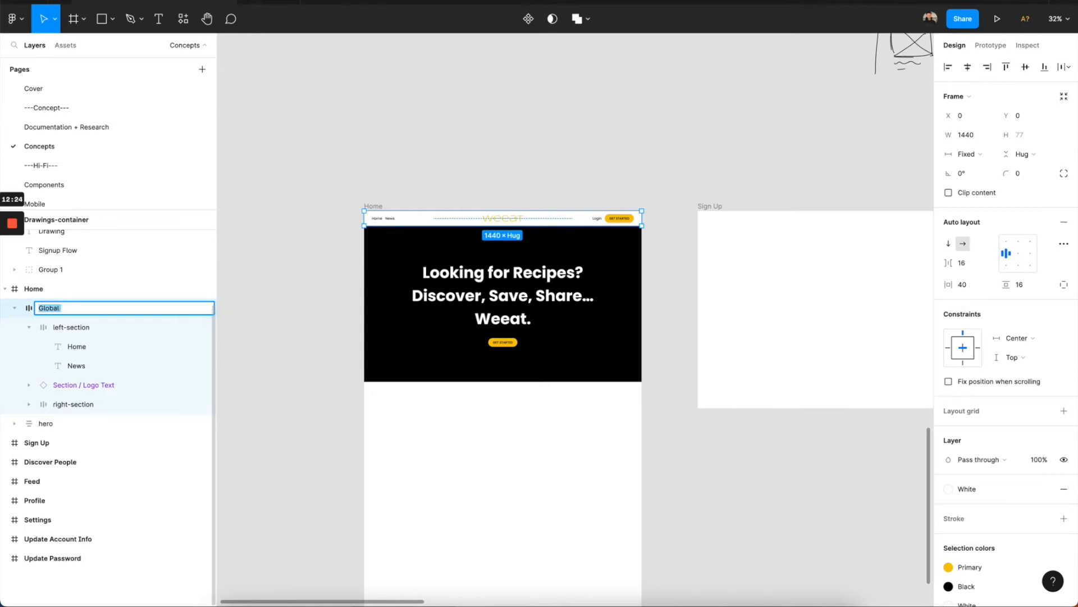
key(Return)
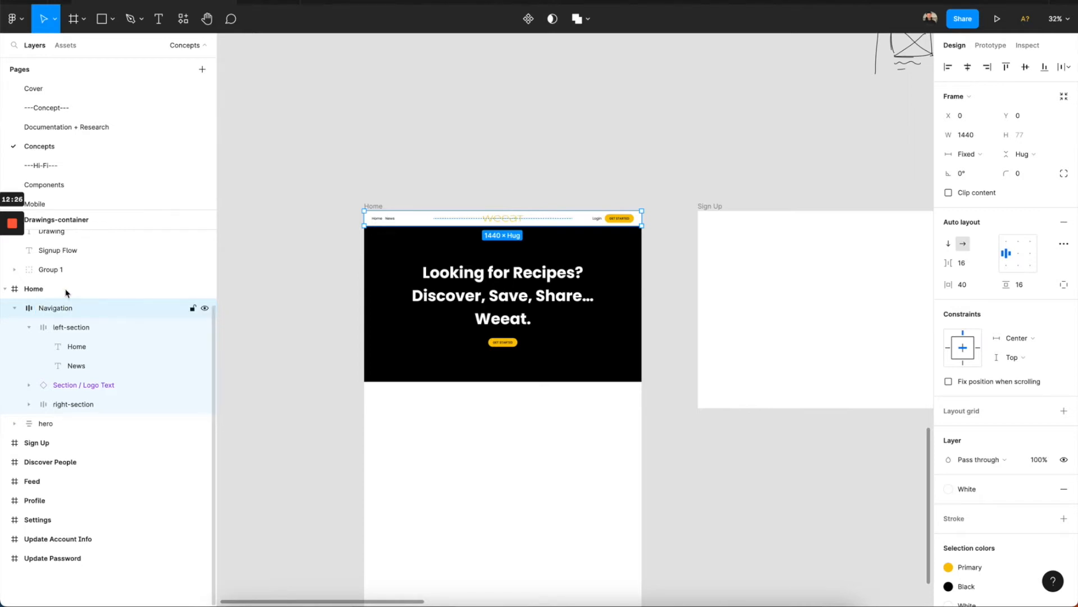
Paste a copy of the Navigation bar into the Sign Up frame.
click(711, 205)
scroll(712, 207, right, 5)
key(ctrl+v)
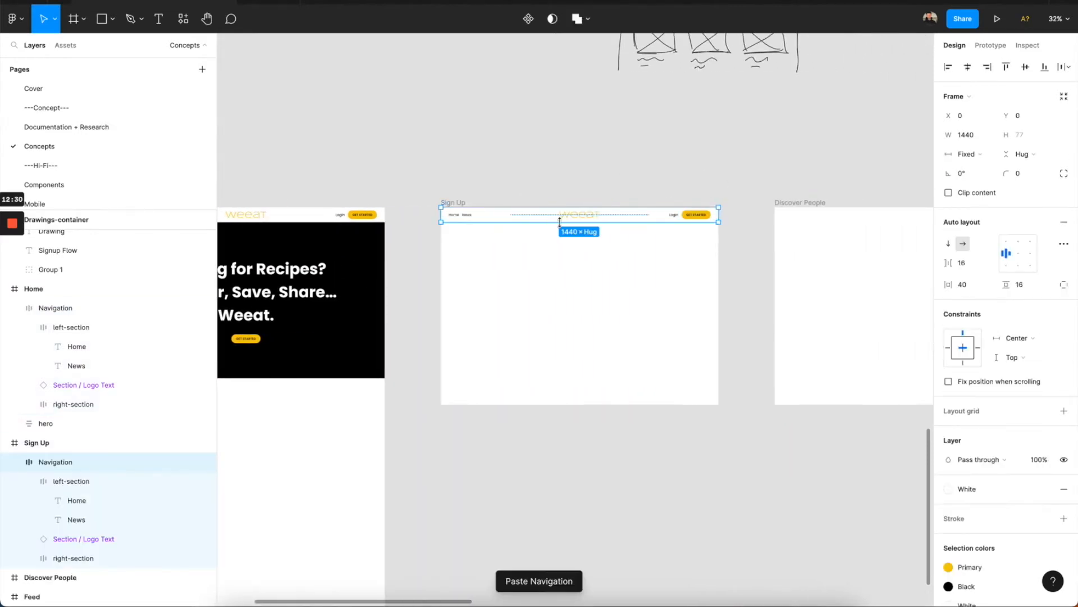
Delete the right-section and the News link from the Sign Up frame's navigation.
double_click(677, 217)
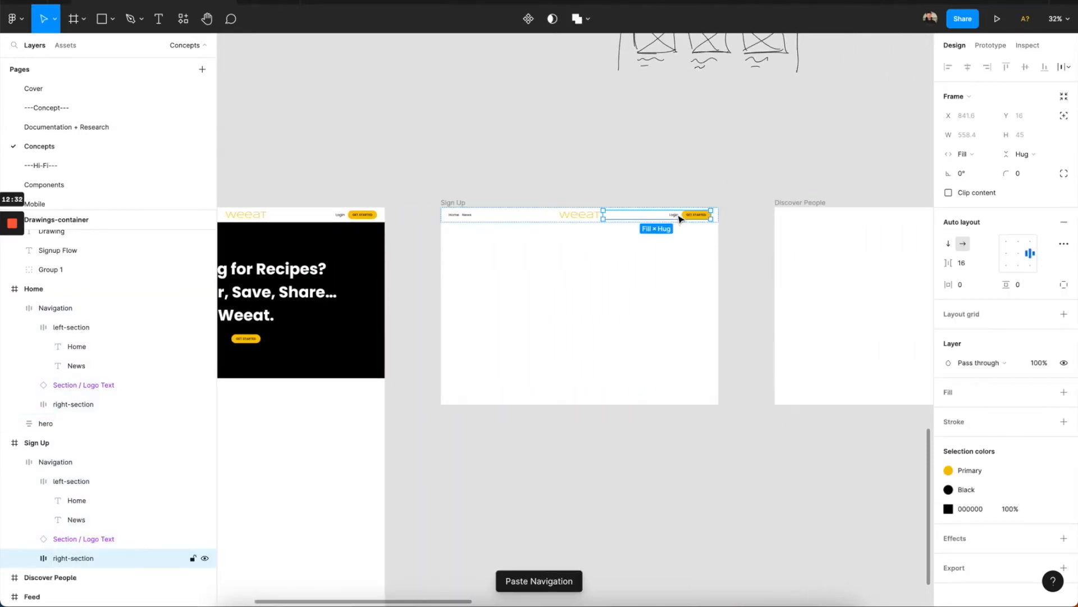
key(Delete)
double_click(456, 216)
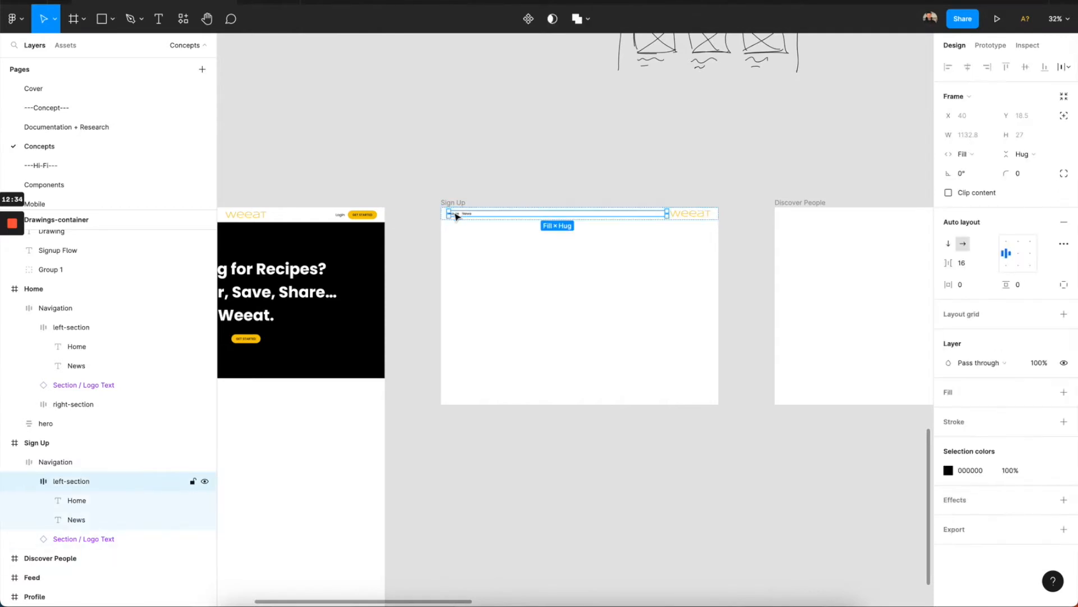
scroll(457, 216, up, 5)
click(475, 219)
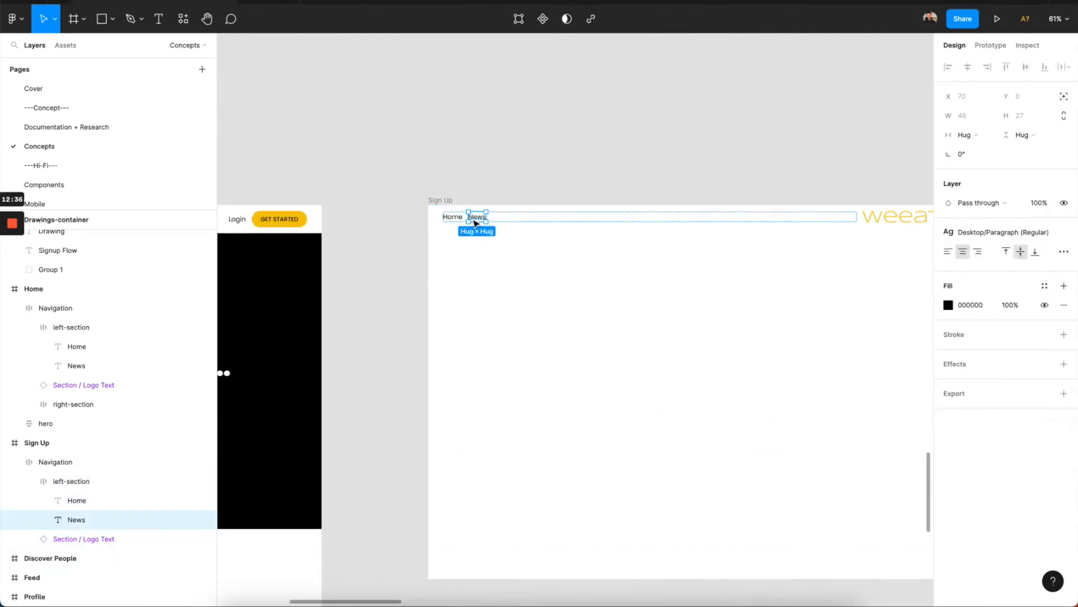
key(Delete)
click(453, 217)
click(453, 217)
double_click(452, 216)
key(Escape)
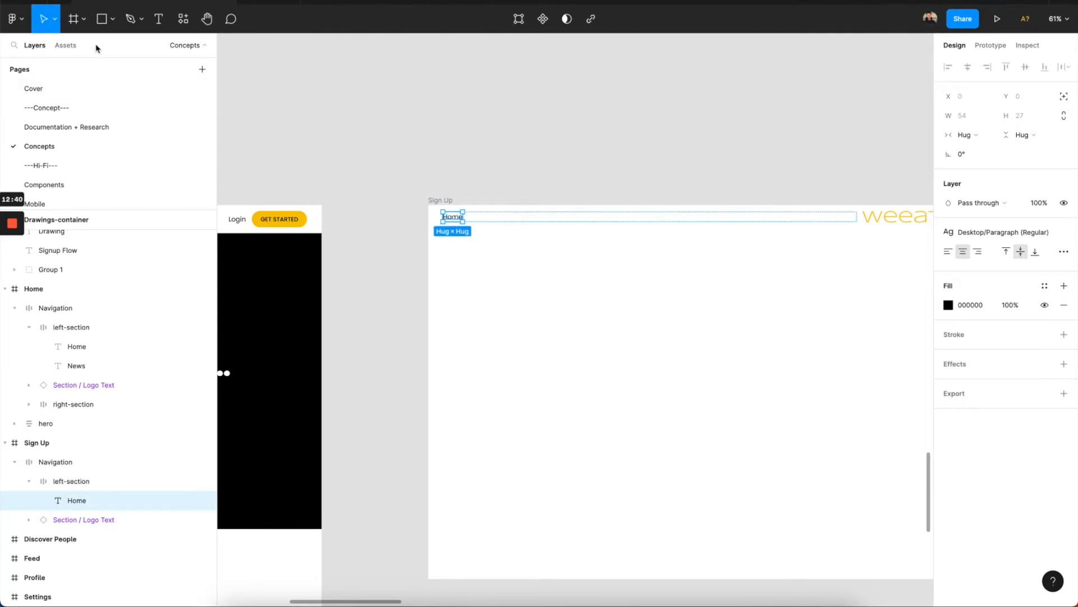
Insert the left arrow icon from the design system's Arrows set before the Home link in the Sign Up navigation.
click(75, 48)
click(79, 208)
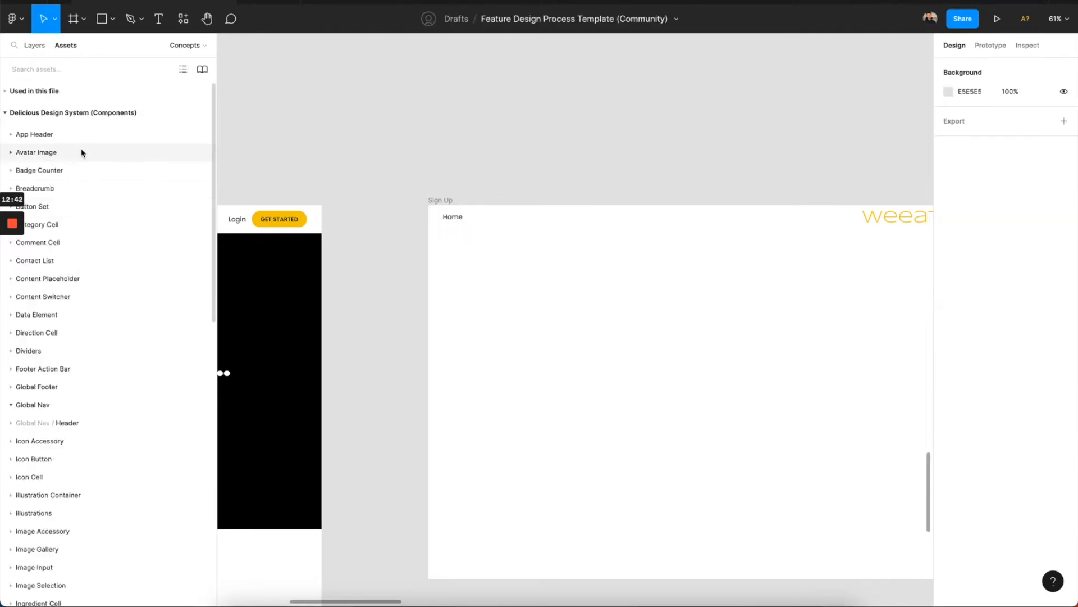
scroll(111, 375, down, 15)
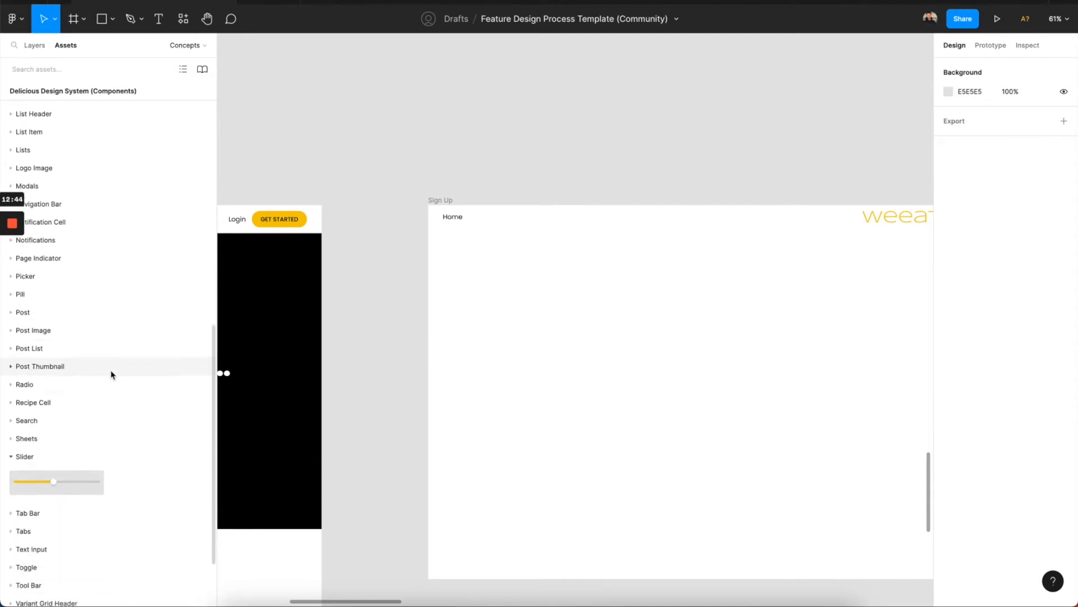
click(73, 544)
scroll(73, 542, down, 3)
click(56, 524)
scroll(60, 535, down, 1)
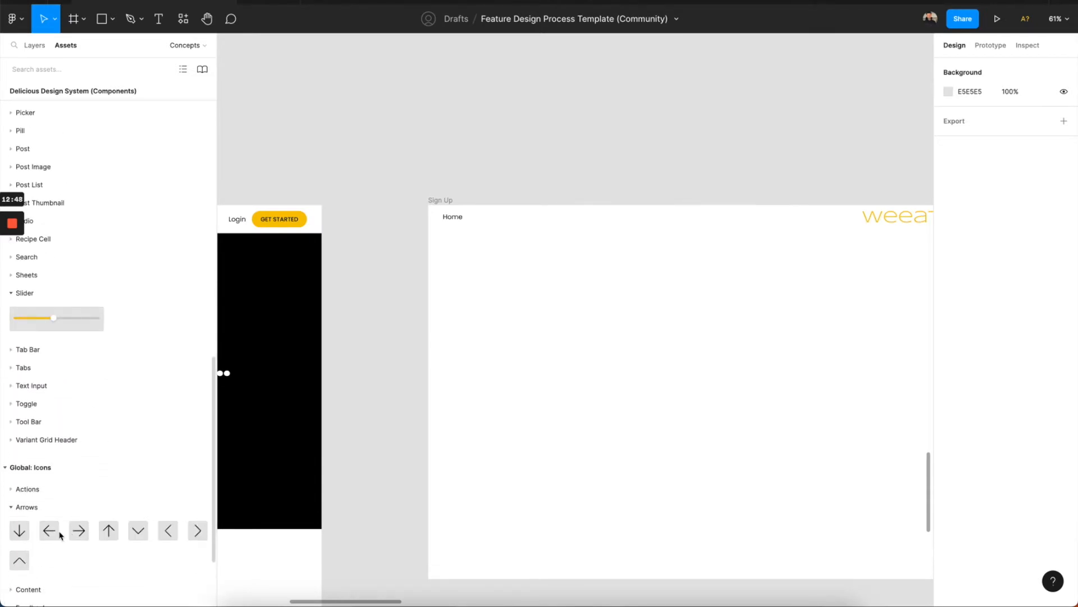
drag(54, 534, 449, 223)
Change the Home link's text beside the arrow to Back.
click(468, 219)
double_click(468, 219)
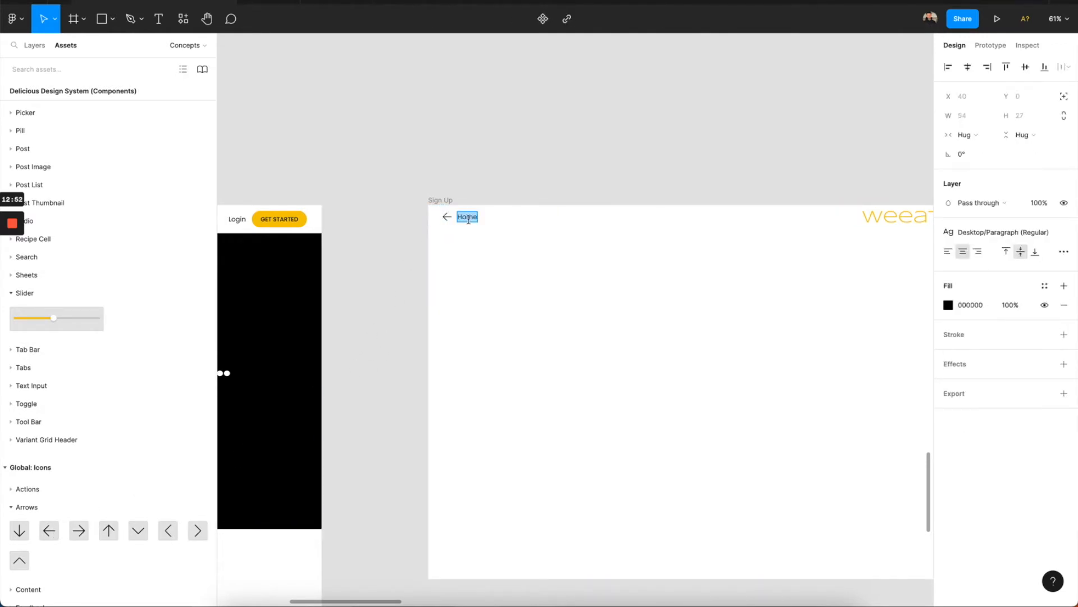
text(Back)
key(Escape)
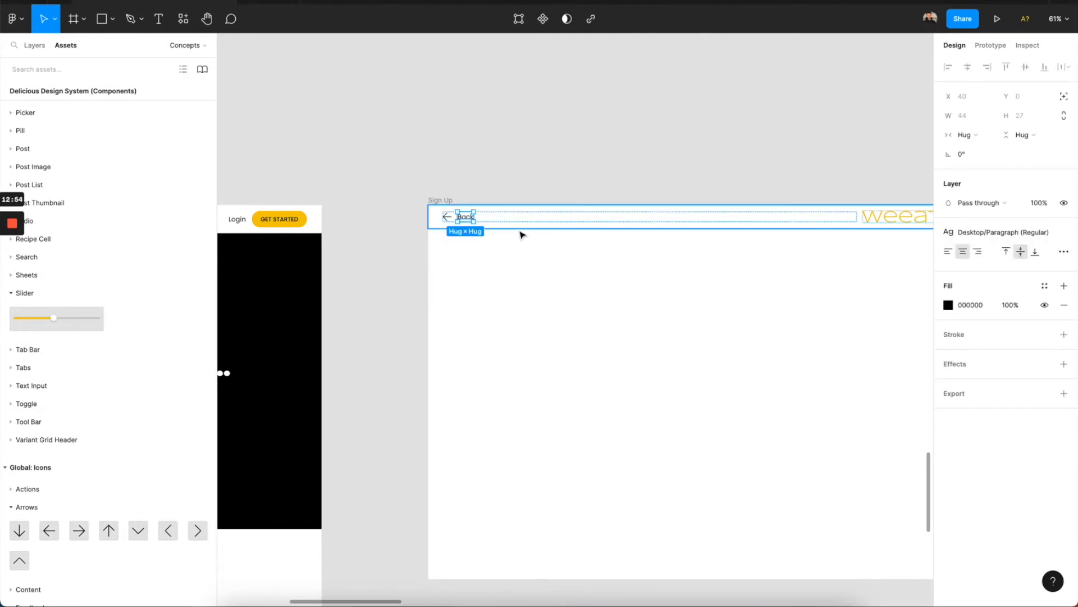
key(Escape)
Copy the right-section from the Home frame's navigation into the Sign Up frame's navigation, after the logo.
scroll(517, 229, down, 3)
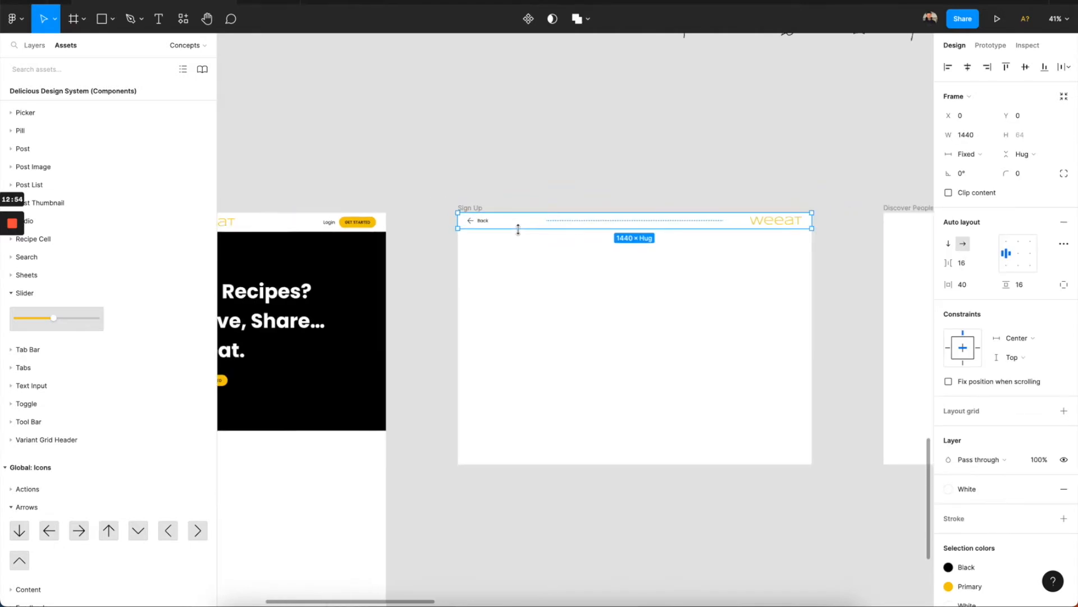
click(34, 44)
click(28, 481)
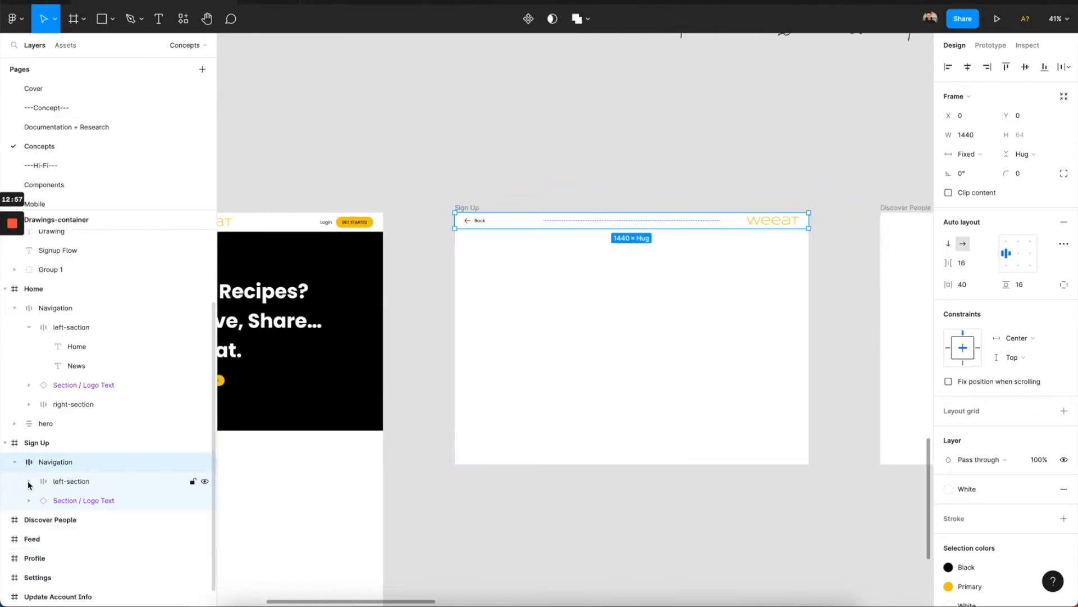
click(57, 404)
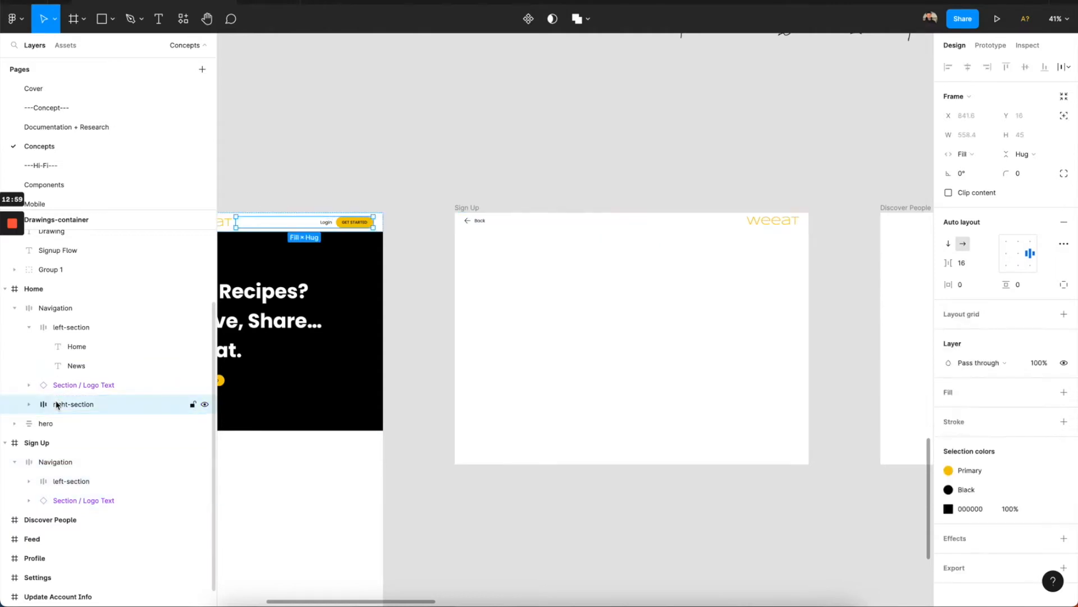
drag(63, 433, 65, 512)
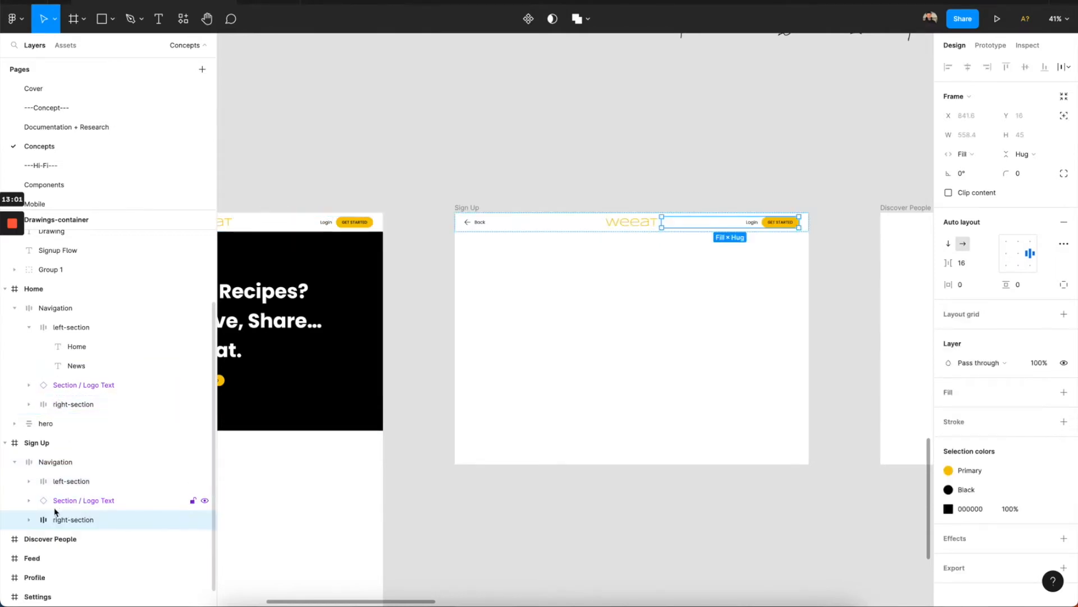
Hide the Login text and the Button Set inside the Sign Up navigation's right-section, and collapse the navigation's layers.
click(29, 519)
click(204, 539)
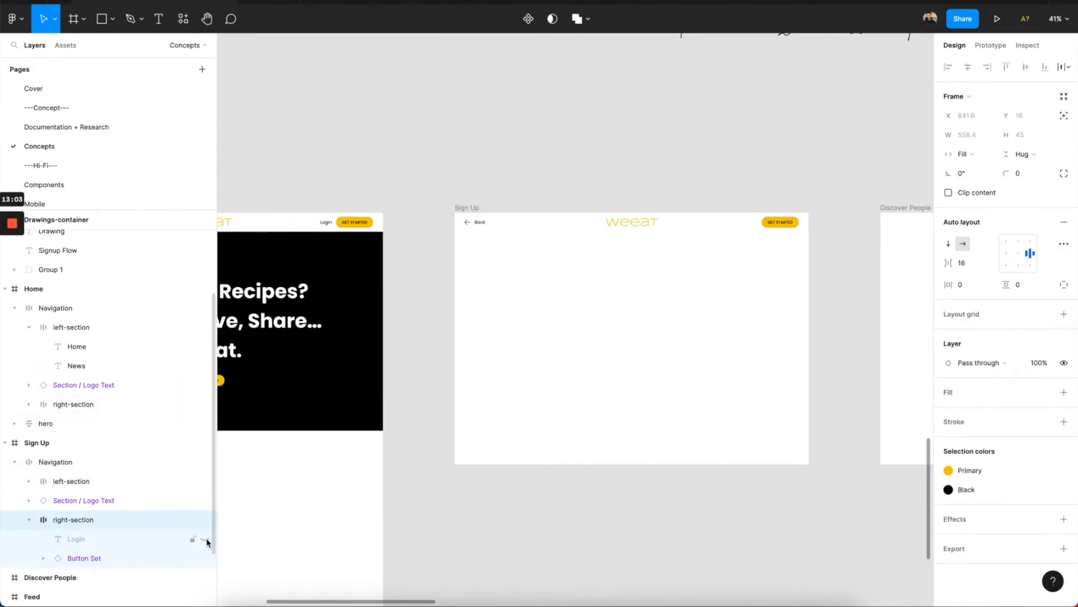
click(204, 558)
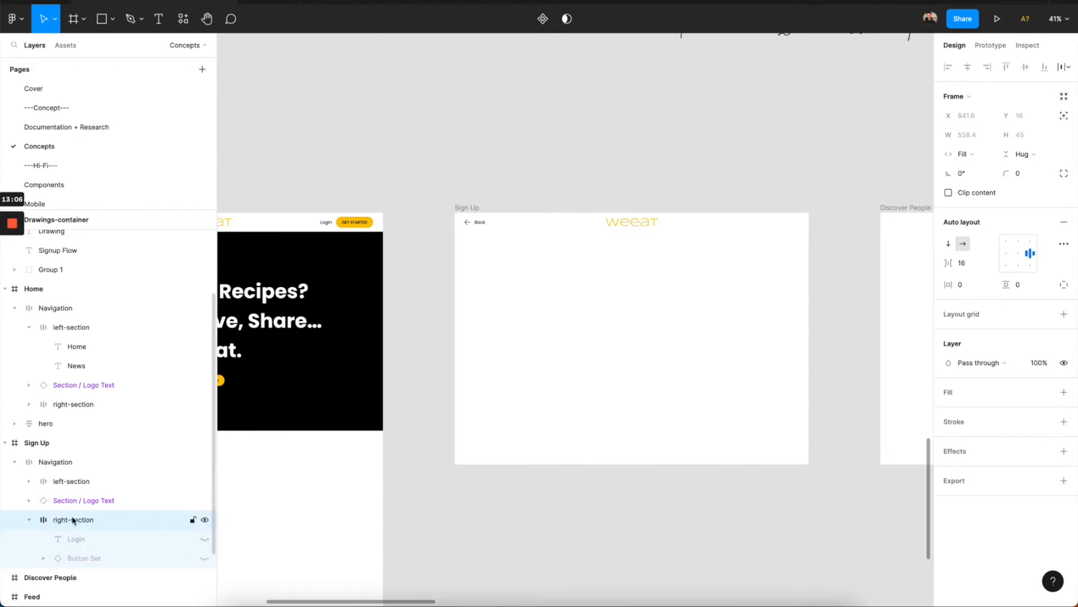
click(30, 520)
click(15, 462)
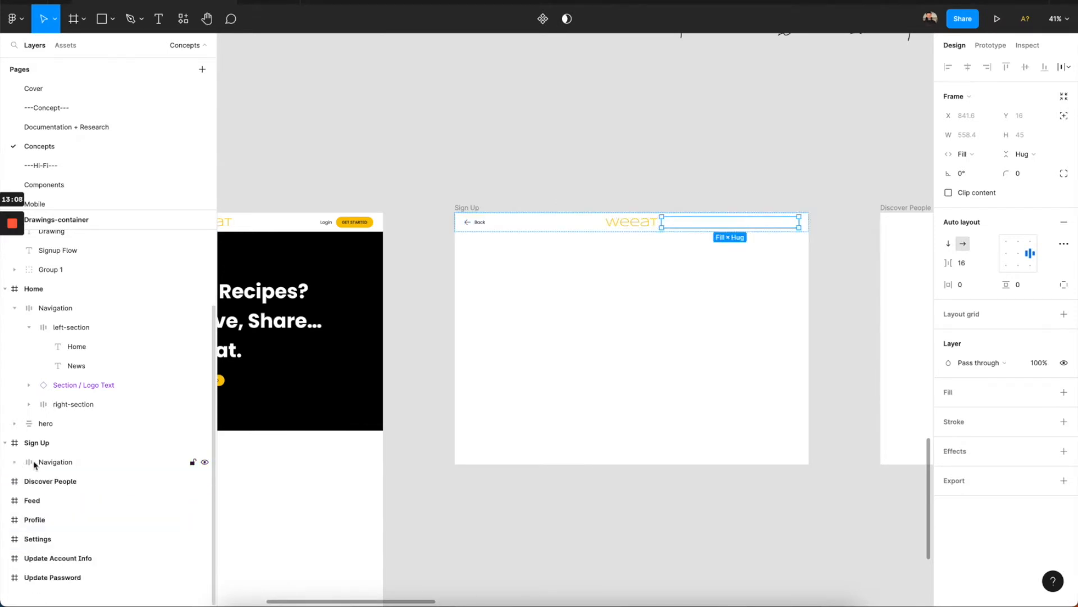
Rename the Sign Up frame's navigation layer as Flow Navigation.
click(46, 463)
double_click(54, 464)
text(Flow)
key(Return)
click(494, 309)
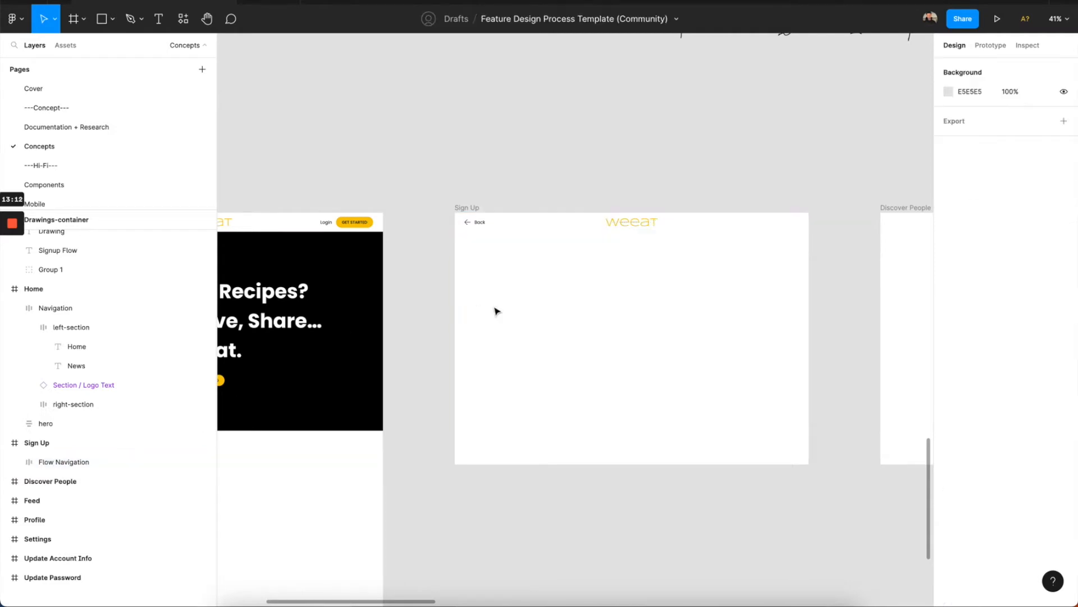
click(482, 225)
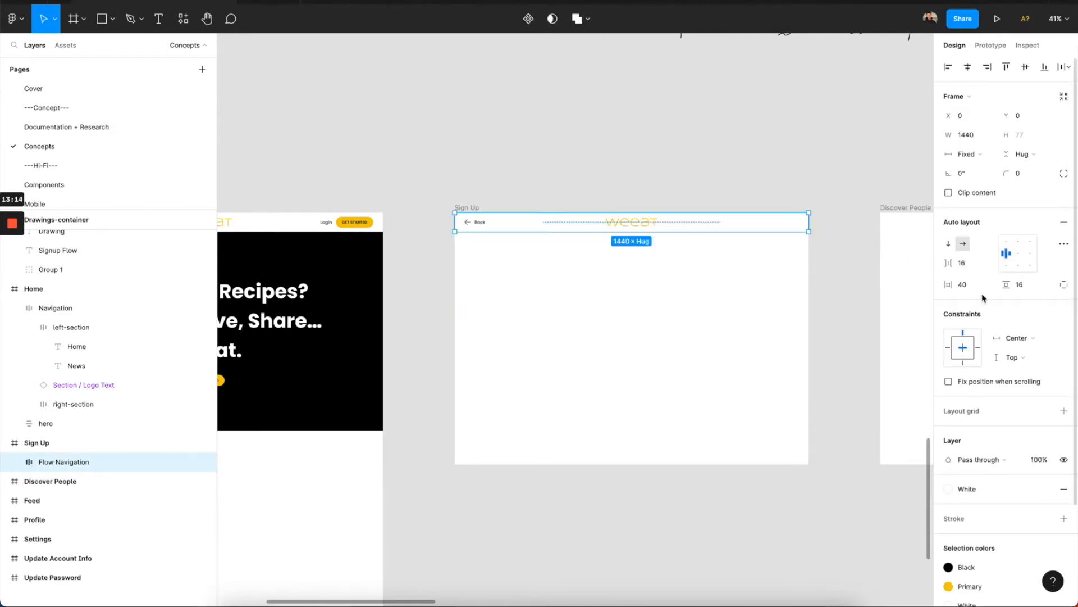
click(721, 257)
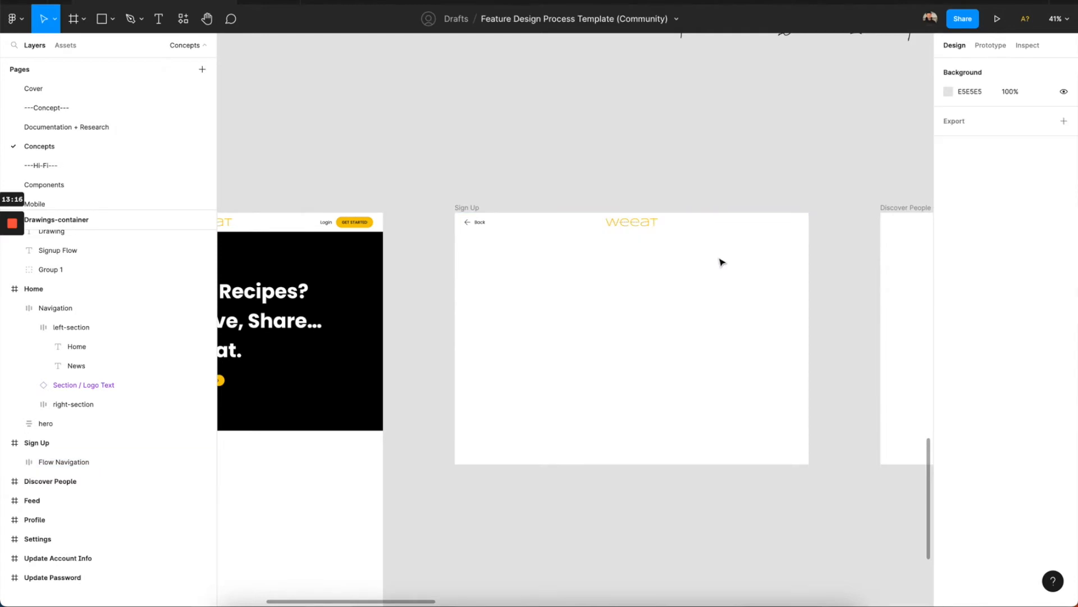
scroll(720, 257, down, 2)
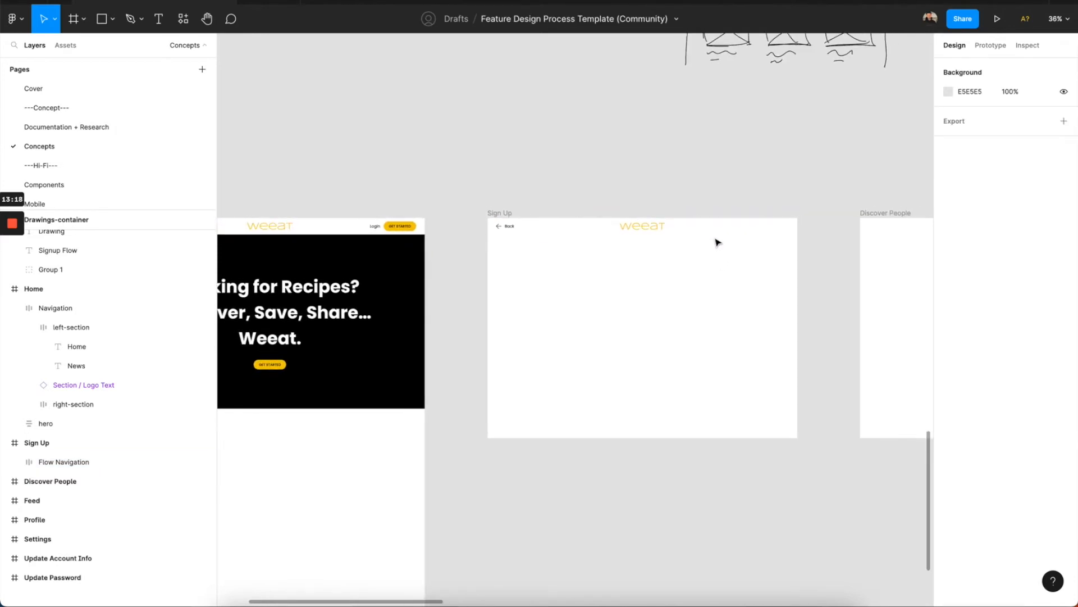
click(713, 233)
scroll(715, 236, down, 2)
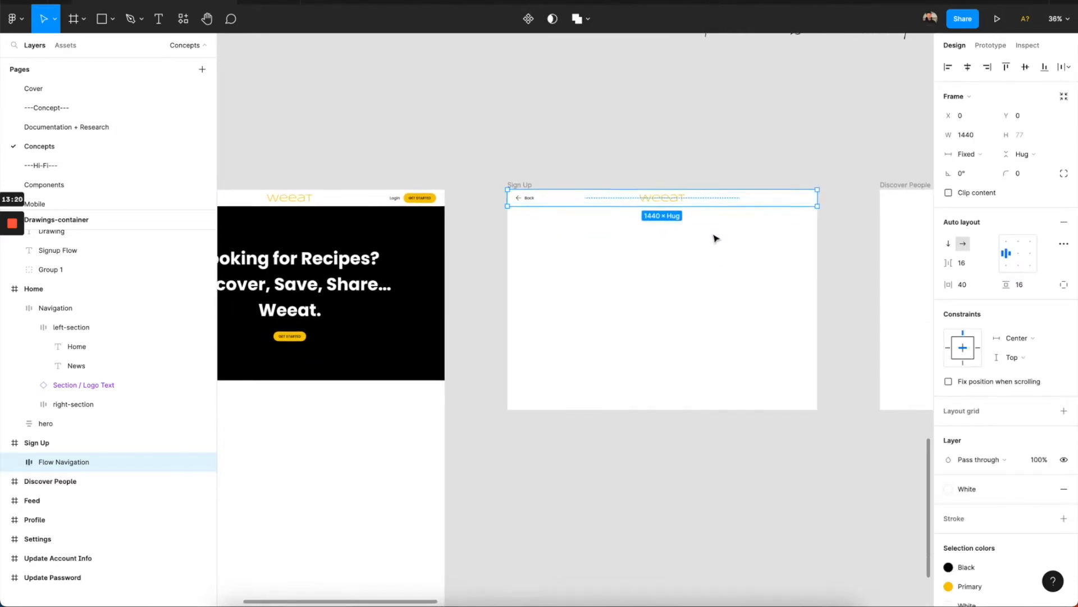
scroll(716, 238, down, 2)
scroll(715, 238, down, 3)
click(713, 261)
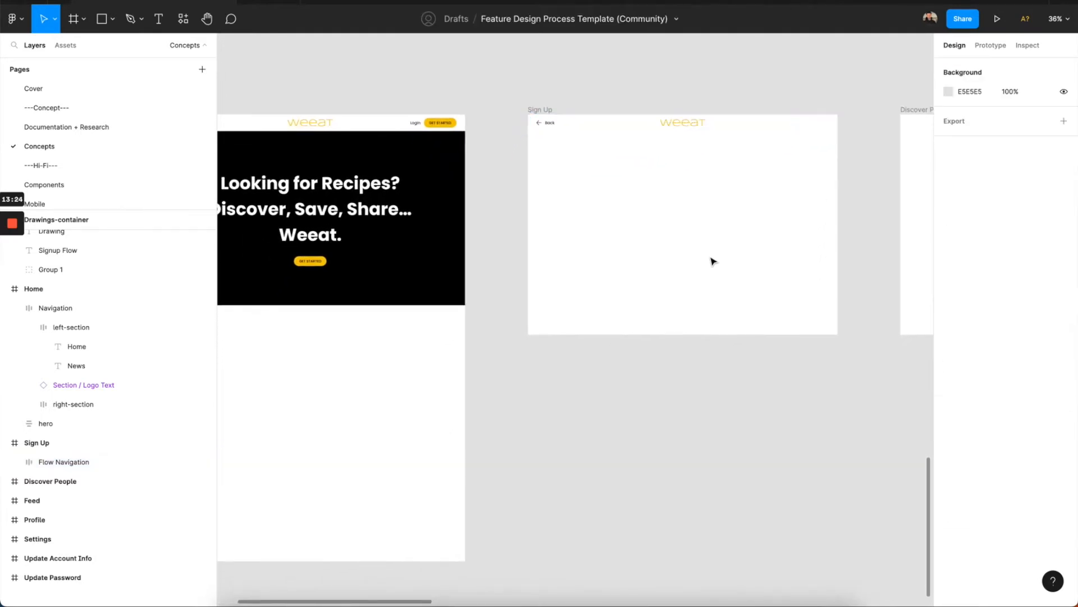
Turn the Home frame's Navigation into a component and paste an instance of it into the Home frame.
scroll(647, 137, down, 3)
click(637, 130)
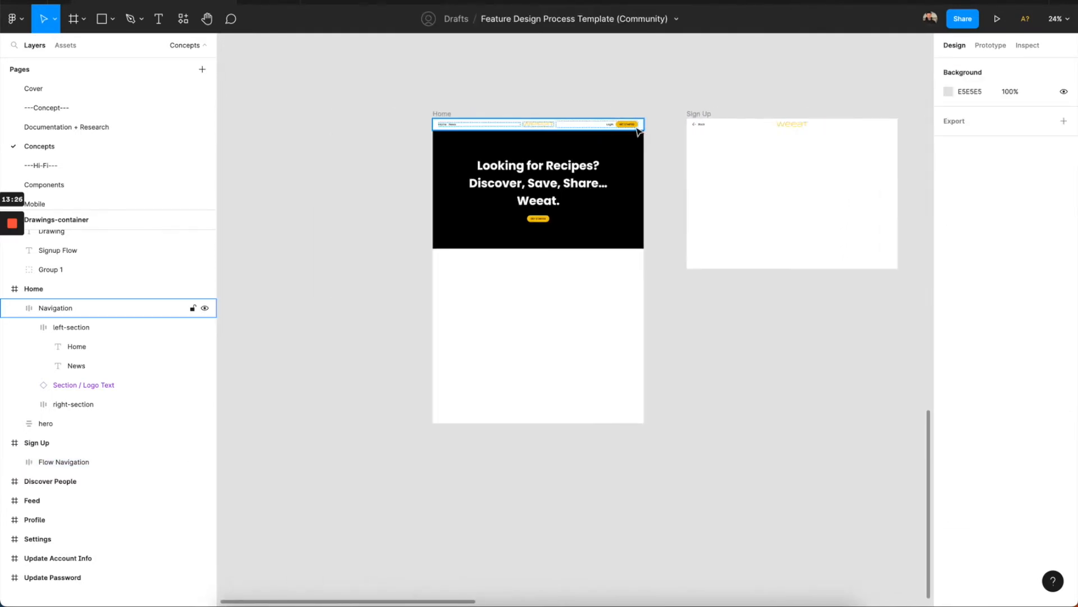
click(528, 18)
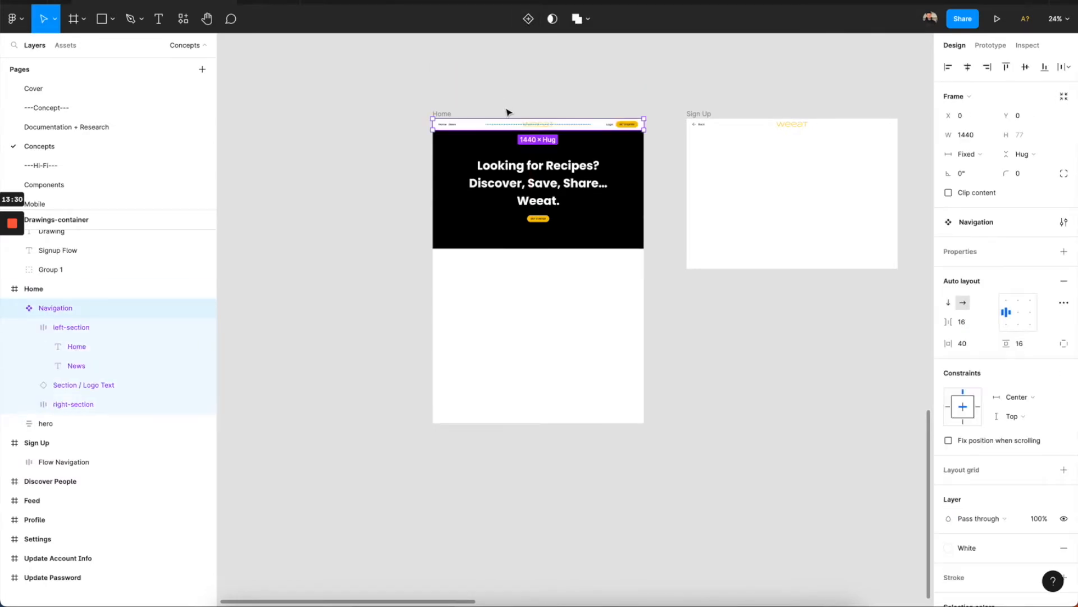
key(ctrl+v)
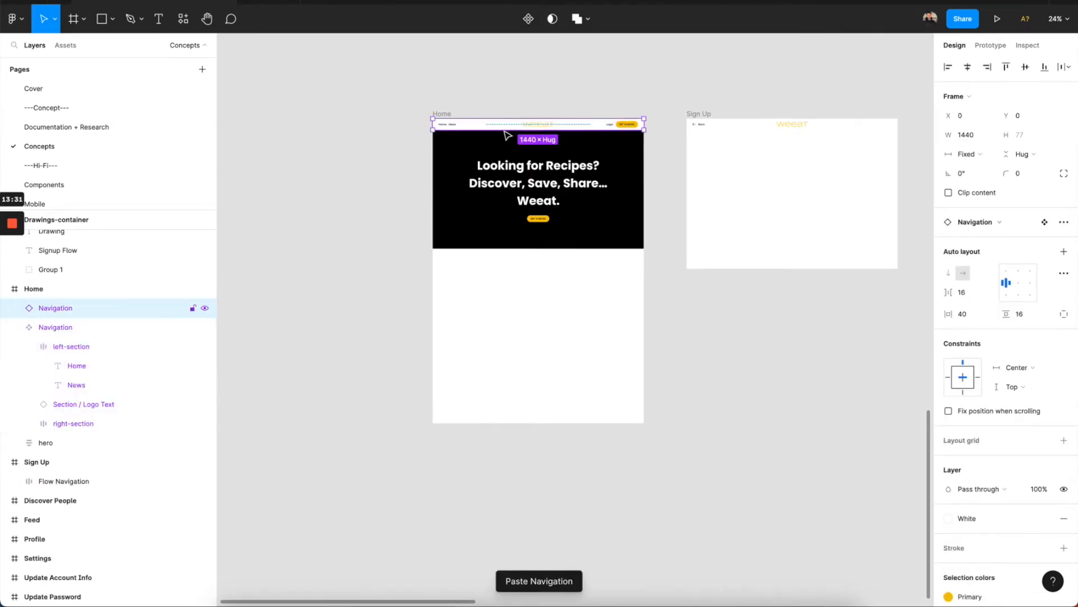
Move the main Navigation component out of the Home frame onto the empty canvas above it.
click(39, 326)
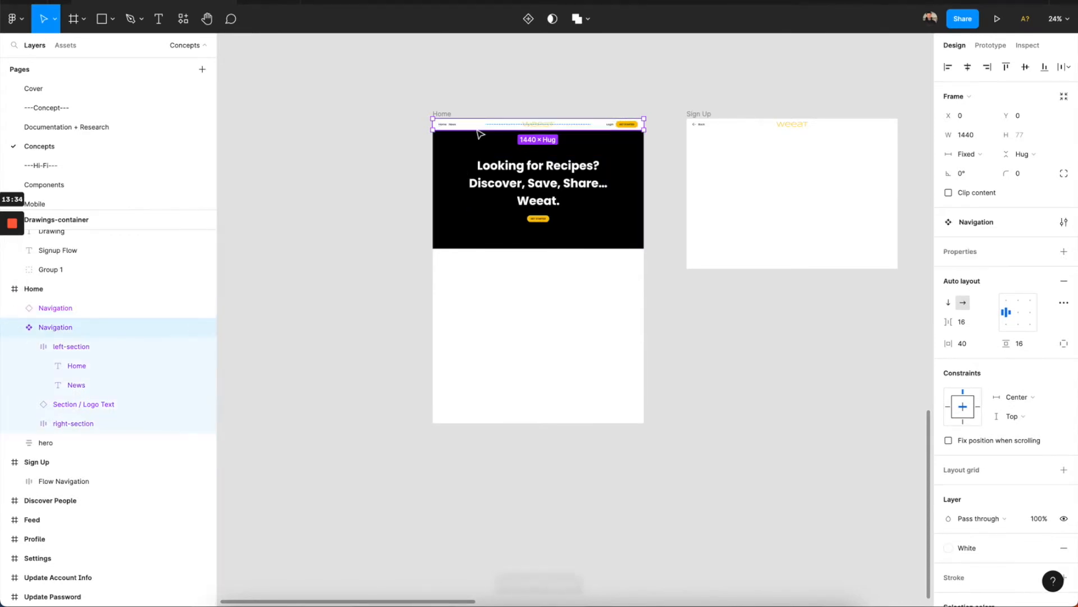
drag(479, 130, 441, 338)
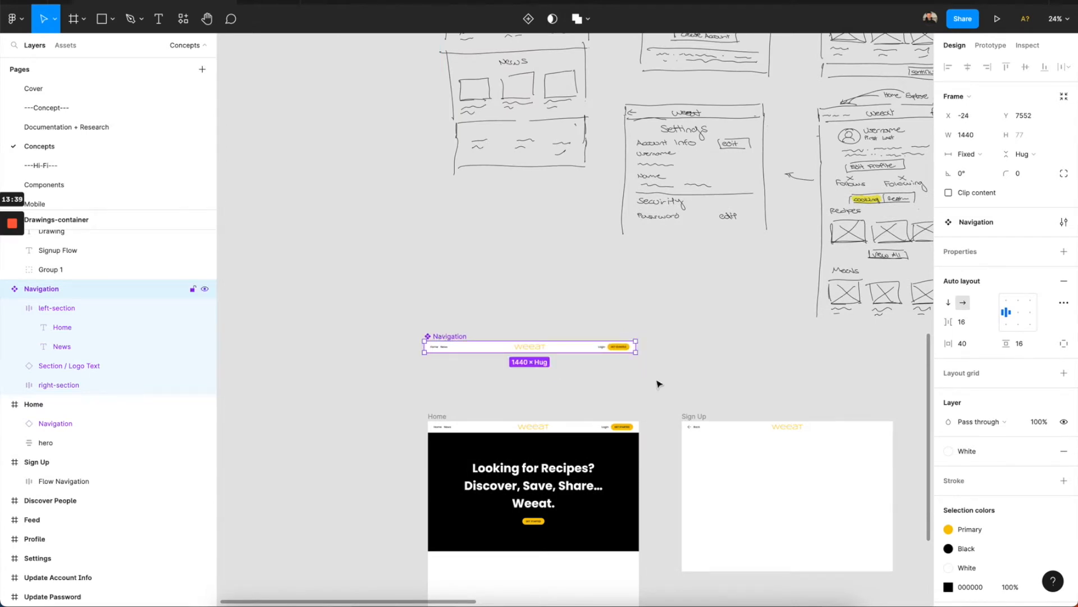
Turn the Sign Up frame's Flow Navigation into a component, paste an instance into the frame, and move the main component below Navigation.
click(730, 428)
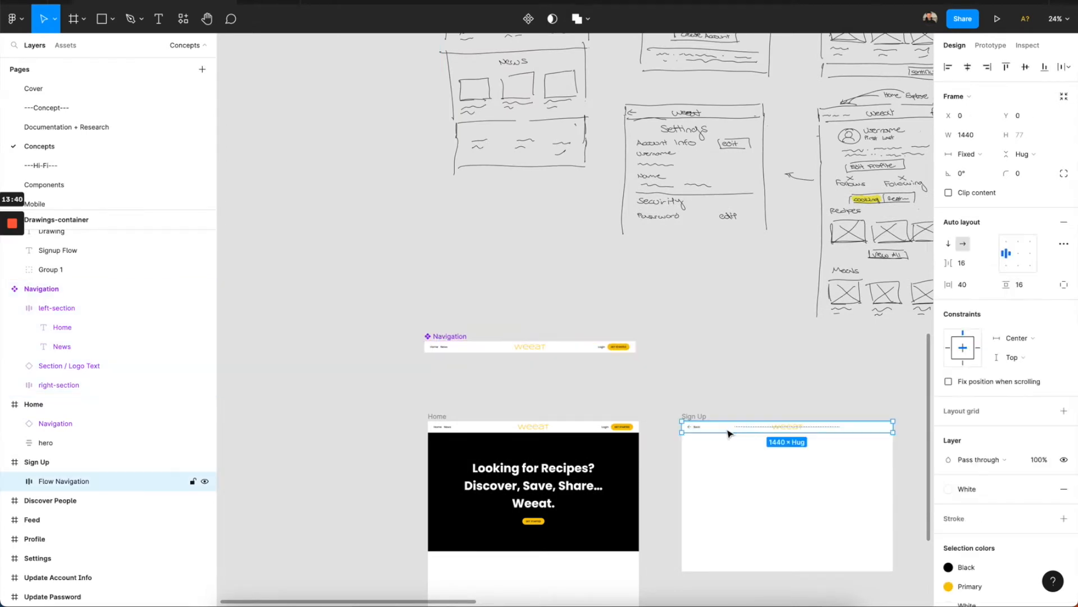
click(528, 19)
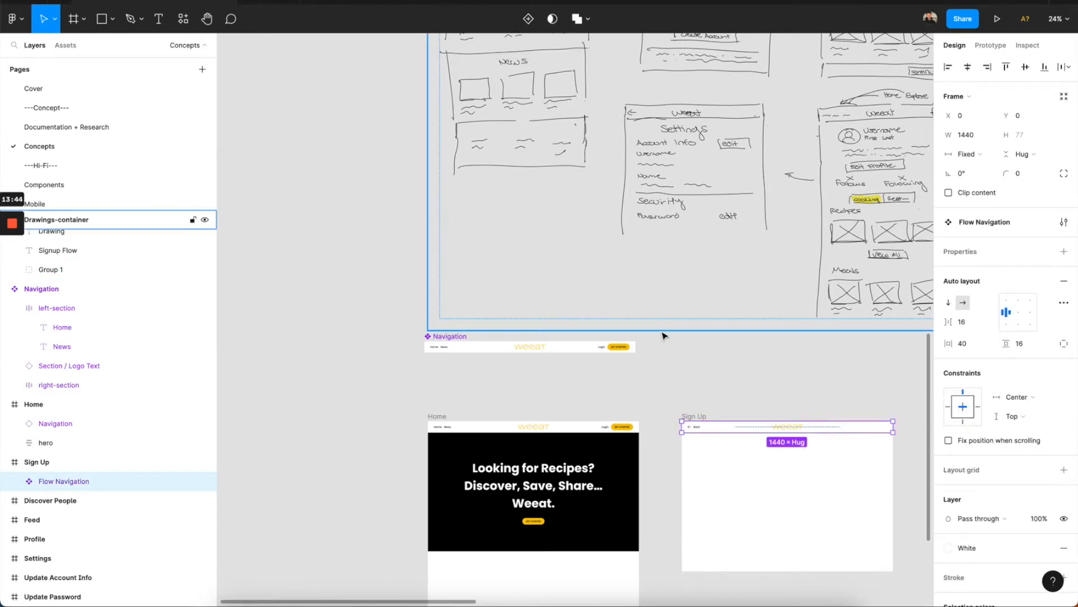
key(super+v)
click(132, 500)
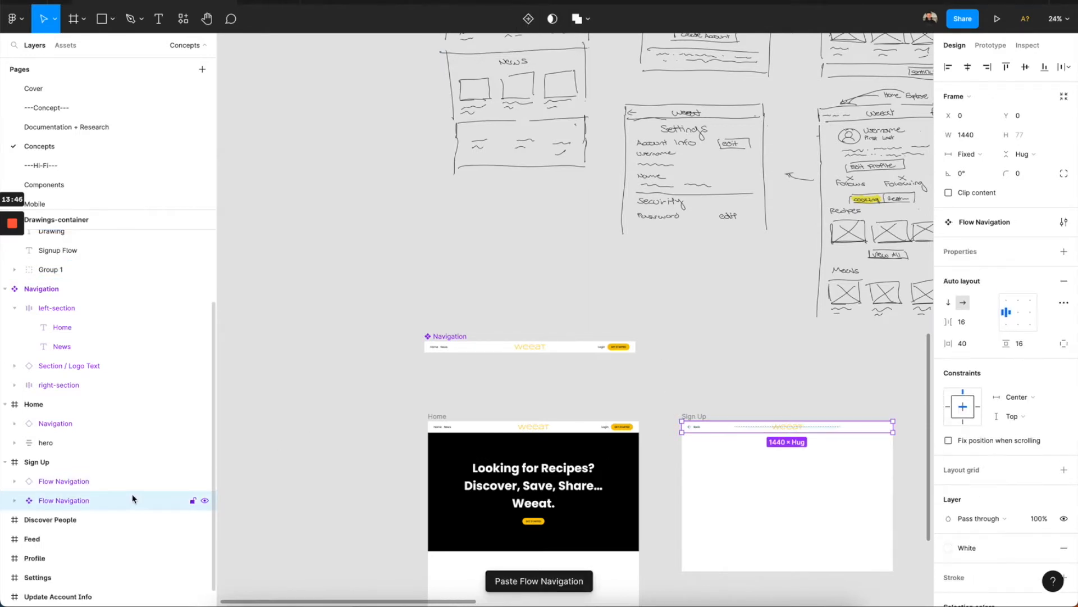
drag(730, 427, 473, 369)
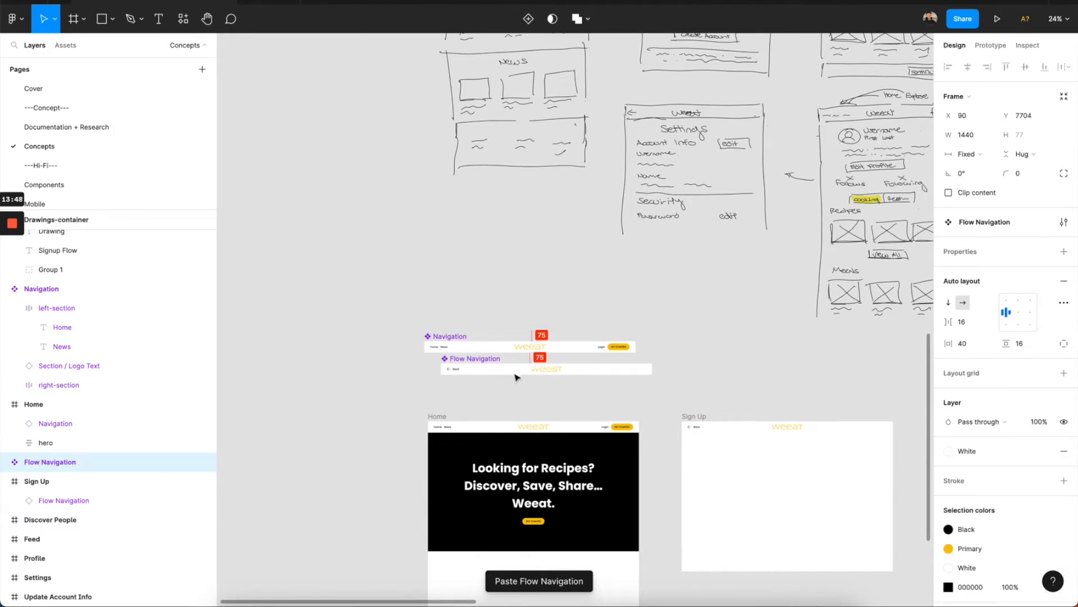
Left-align the Navigation and Flow Navigation main components, combine them as variants, and name their variant property Type.
shift+click(458, 337)
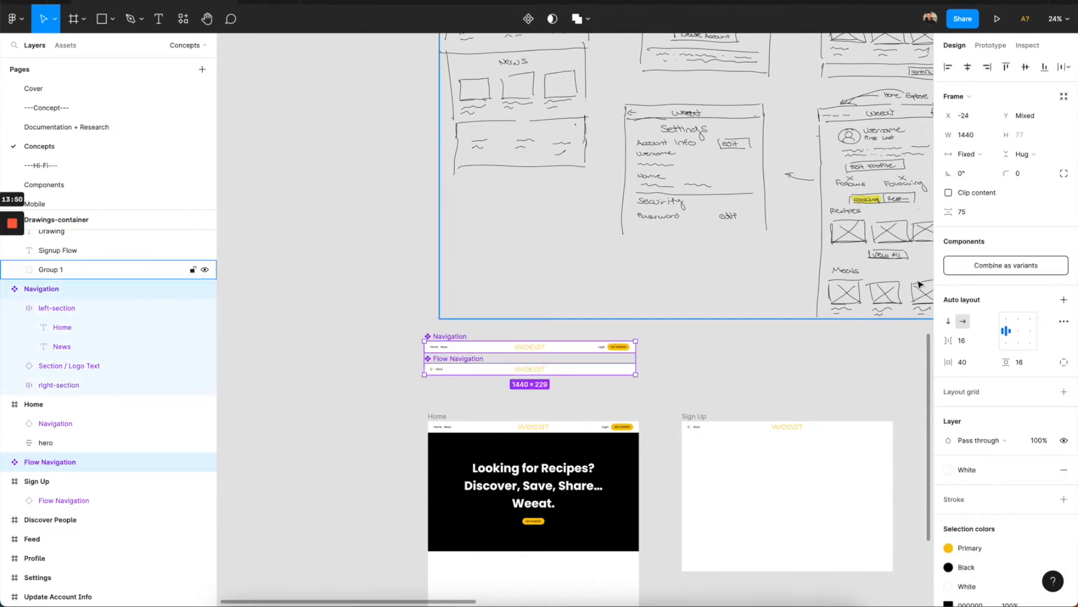
click(980, 265)
double_click(976, 252)
text(Typ)
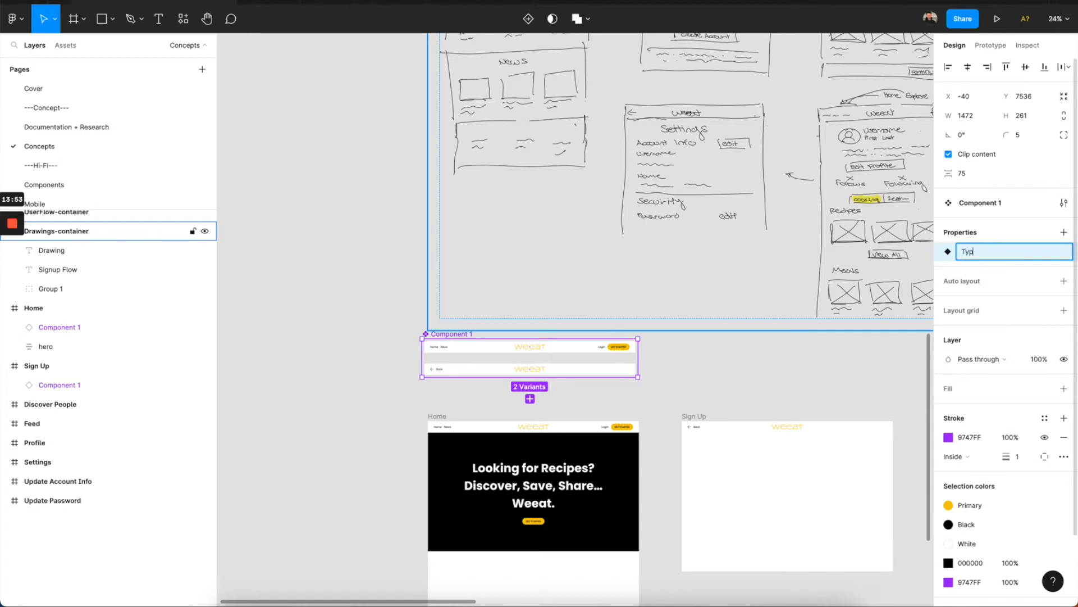
text(e)
key(Return)
Set the Type value to Unauthenticated for the Home and News variant and to Flow for the Back variant.
click(618, 350)
click(618, 353)
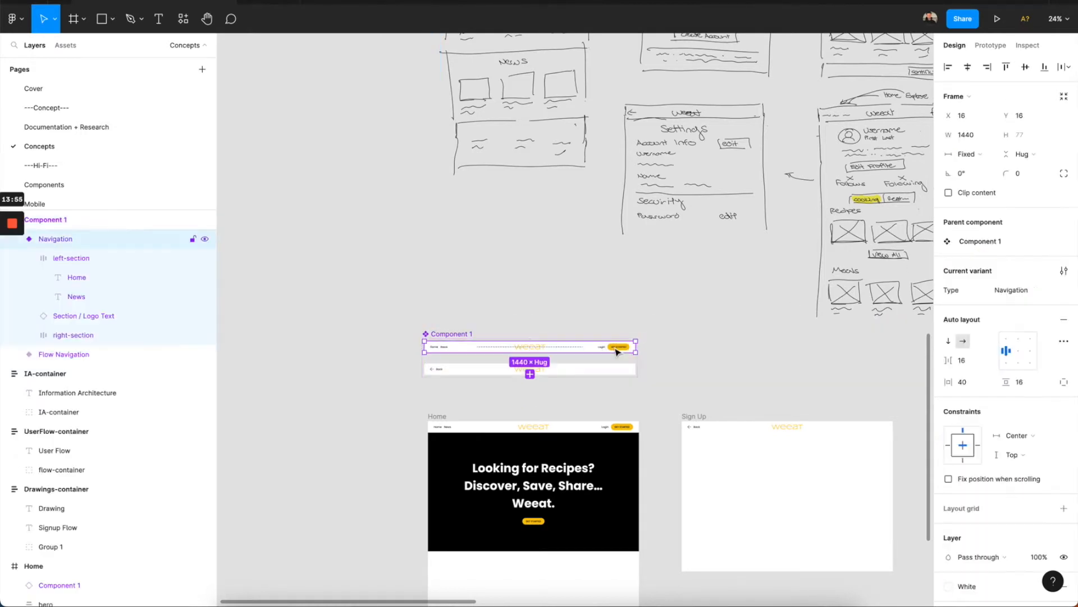
click(1011, 292)
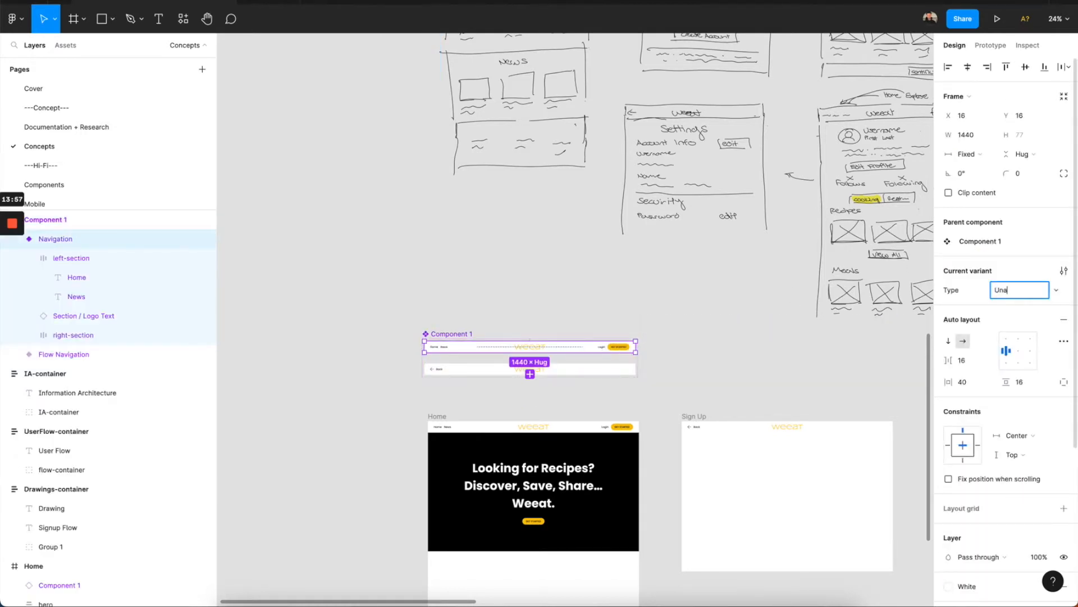
text(Unauthenticated)
key(Return)
click(609, 368)
click(1025, 292)
key(Return)
Rename the navigation component set as Nav.
click(433, 336)
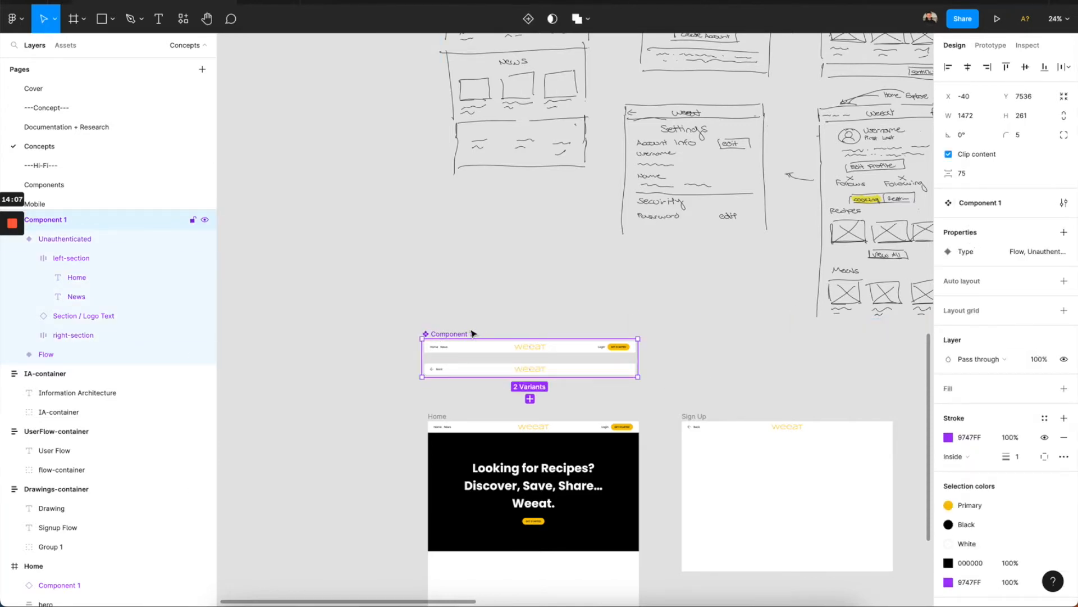
key(ctrl+r)
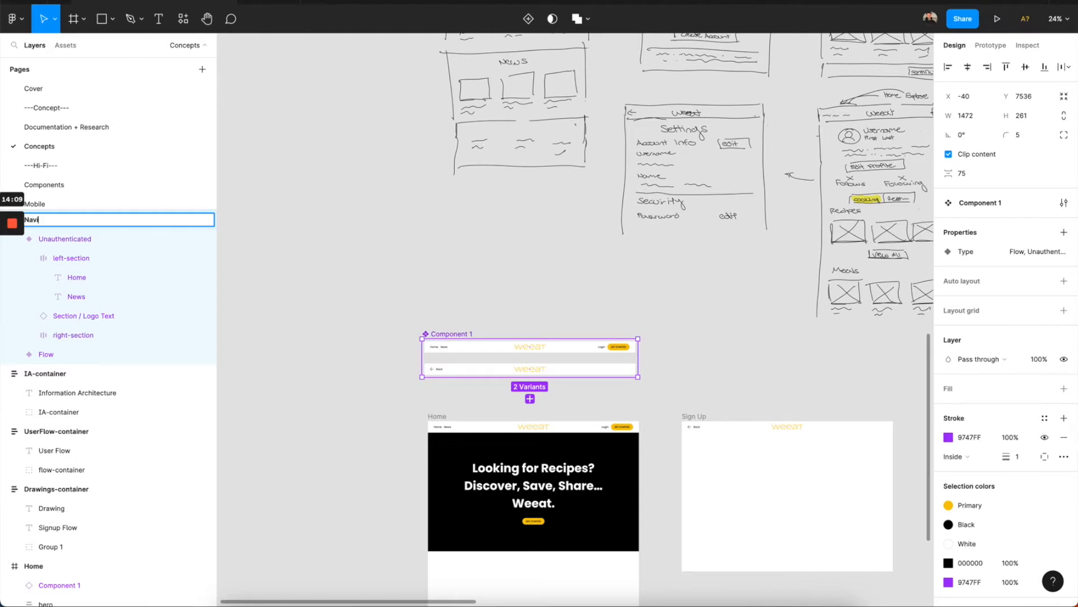
key(Return)
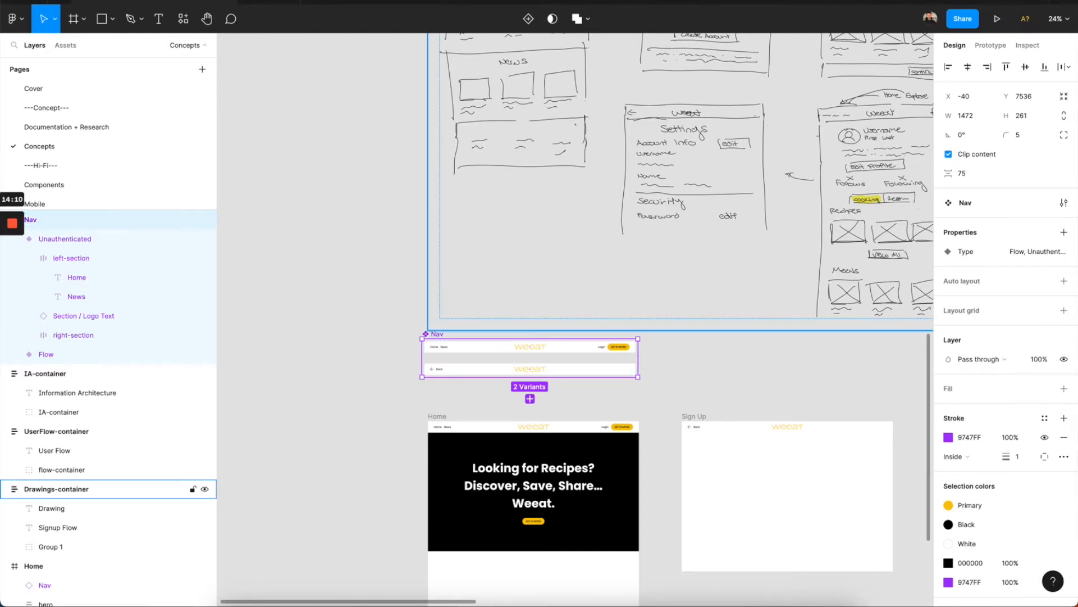
Paste a copy of the Sign Up frame's Nav instance into the Discover People frame.
click(464, 432)
click(776, 430)
scroll(585, 395, right, 4)
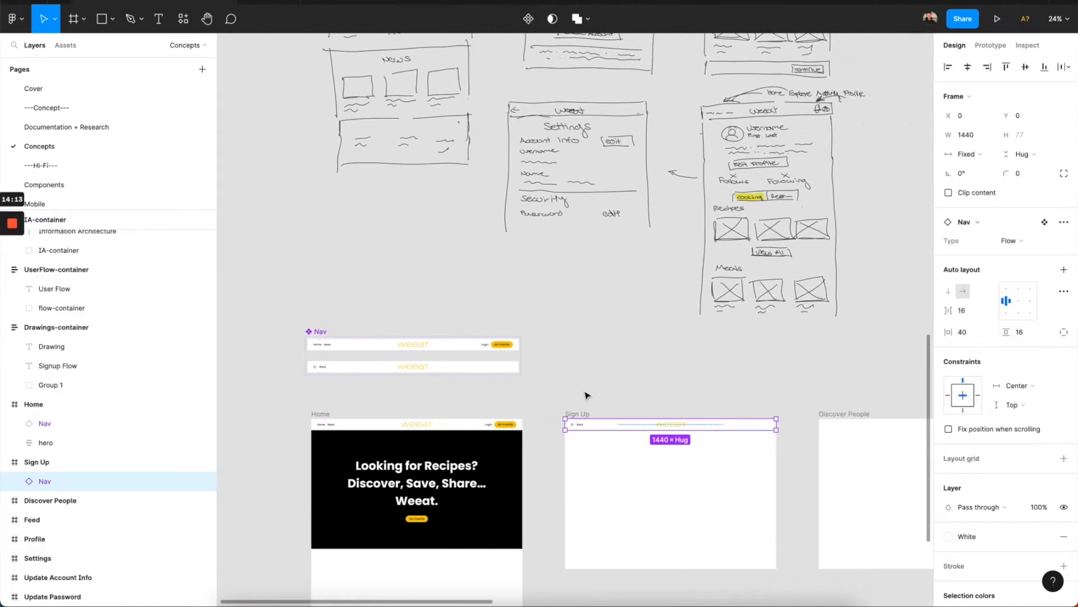
scroll(585, 395, right, 6)
scroll(585, 396, down, 2)
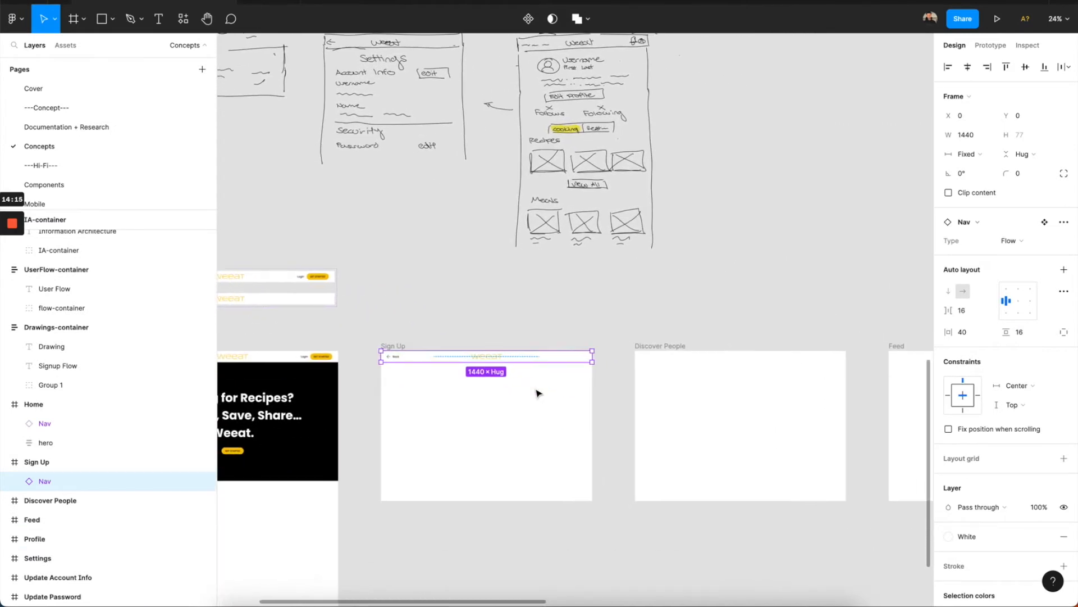
scroll(538, 393, left, 1)
click(673, 350)
key(ctrl+v)
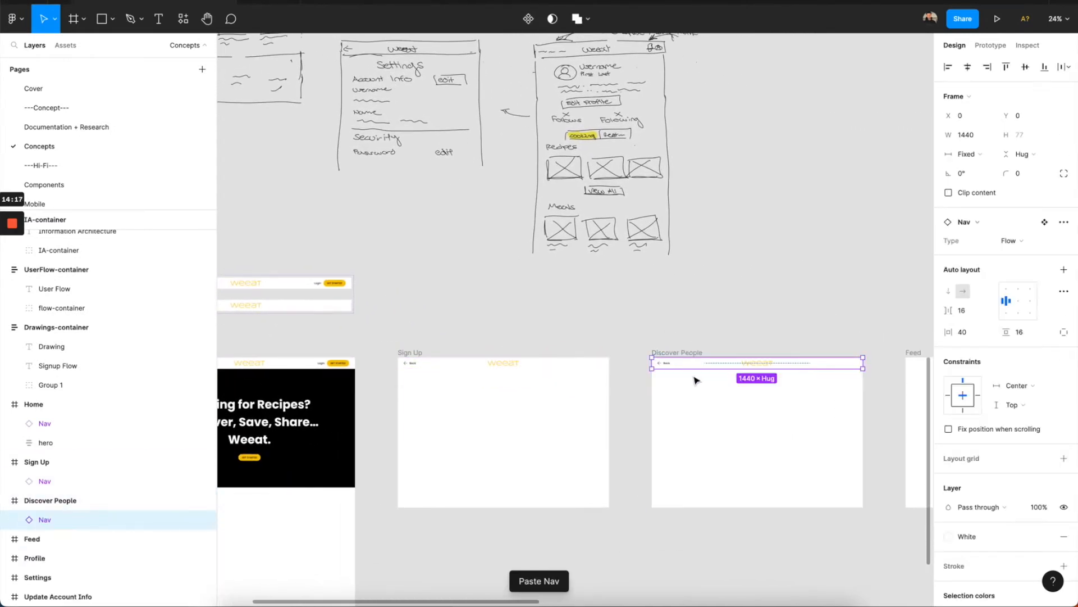
Hide the Arrow (Left) icon and the Back text in the left-section of the Discover People frame's Nav.
scroll(693, 371, up, 3)
double_click(659, 366)
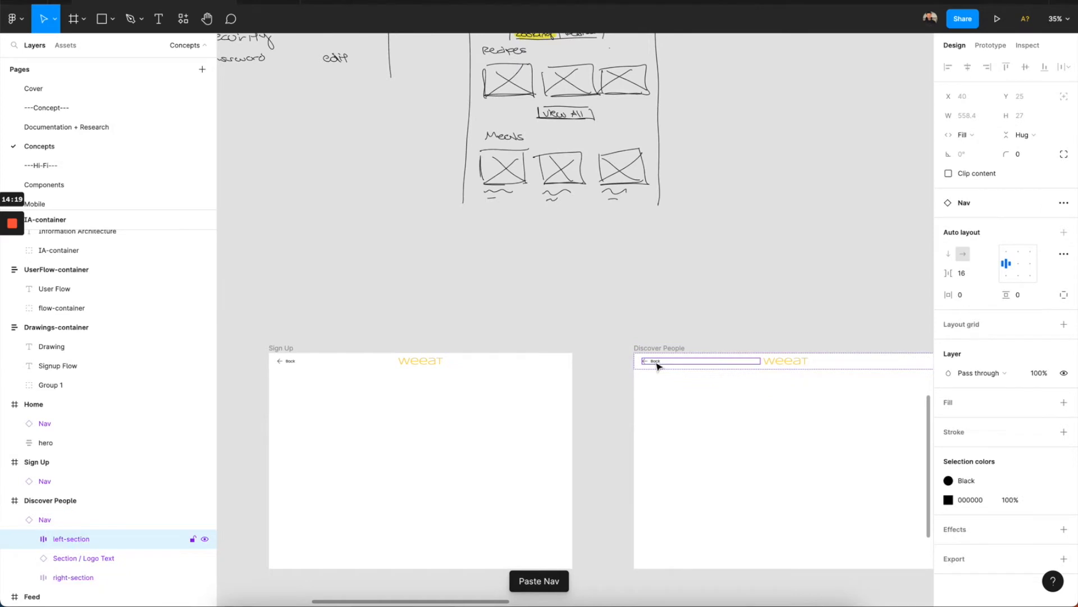
click(29, 538)
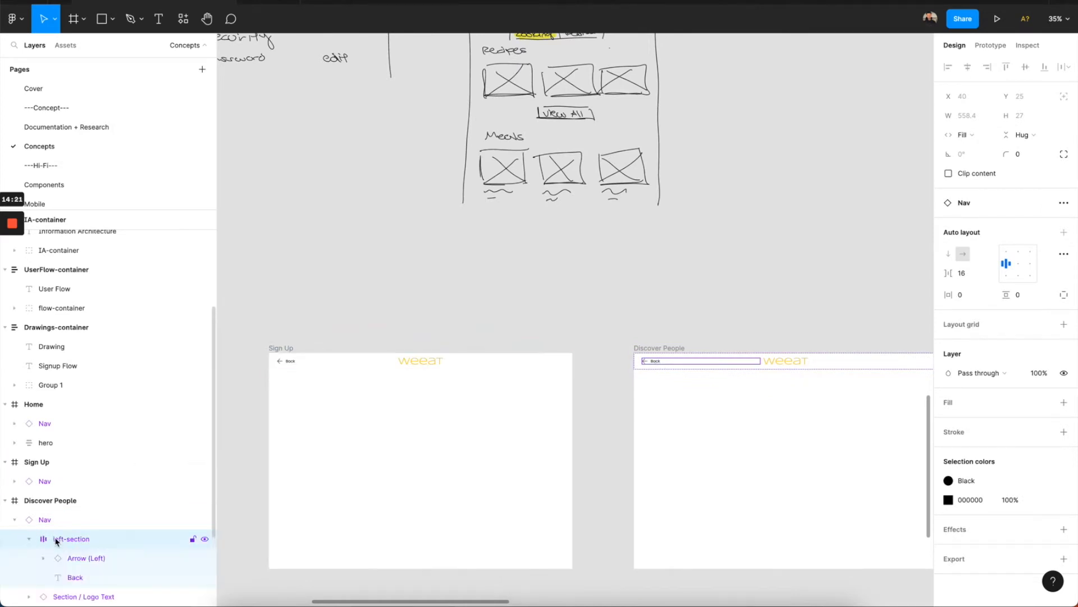
click(204, 558)
click(204, 576)
click(658, 464)
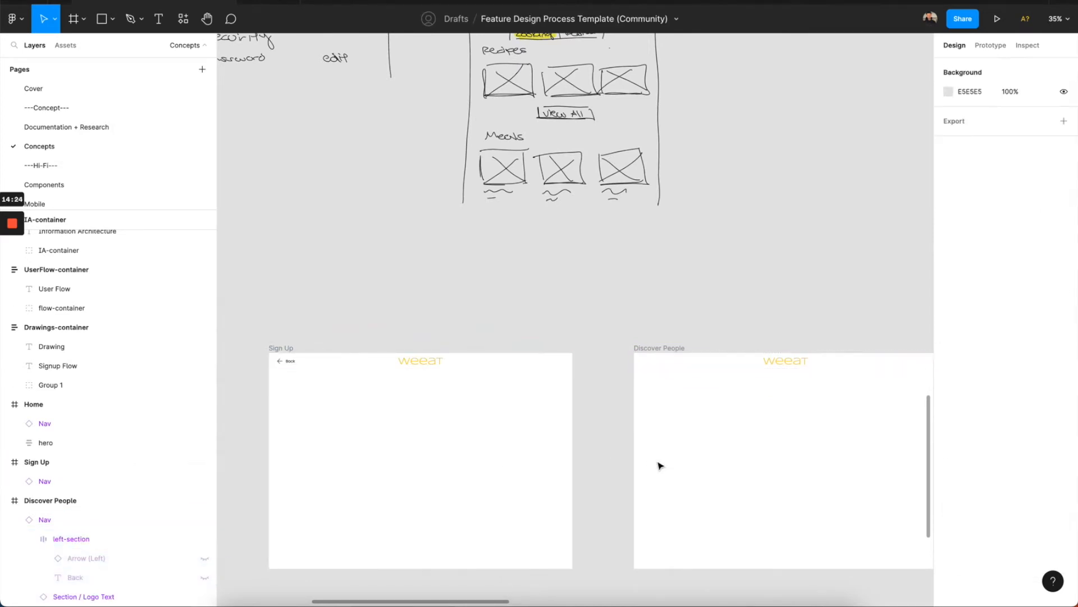
Look over the Discover People, Feed and Profile frames and compare them with the Home and Sign Up navigation bars.
scroll(660, 466, down, 3)
click(667, 385)
scroll(696, 380, right, 5)
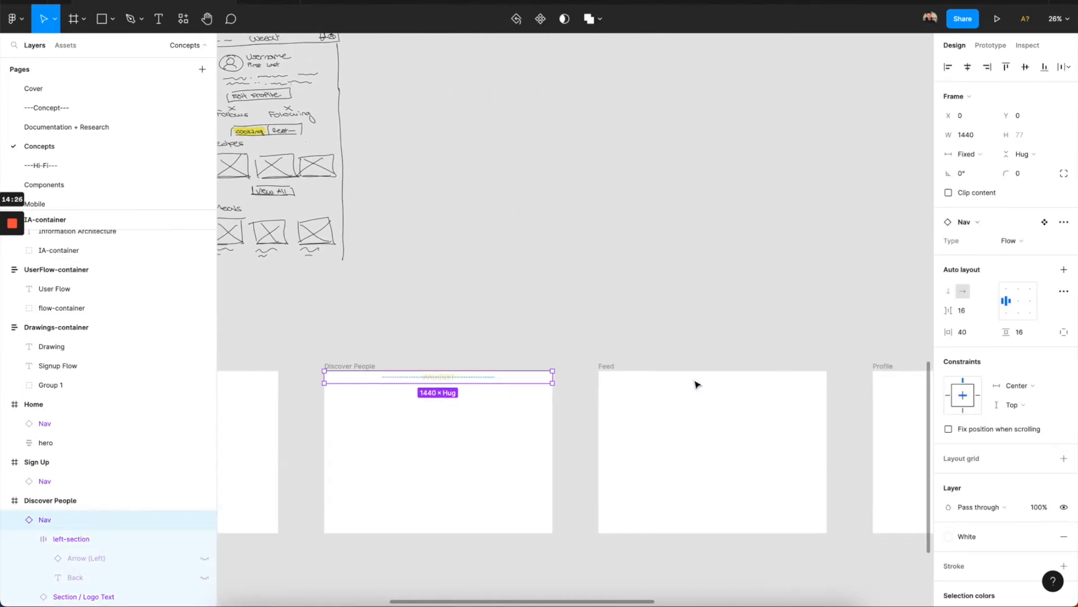
scroll(697, 385, left, 8)
scroll(696, 384, right, 10)
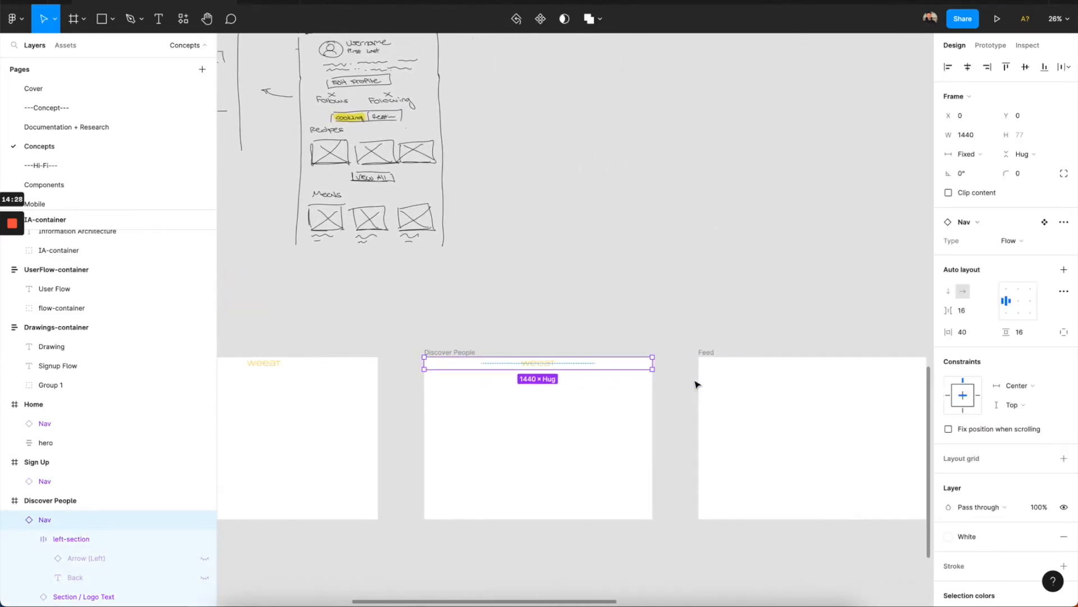
scroll(694, 364, right, 4)
scroll(694, 363, down, 1)
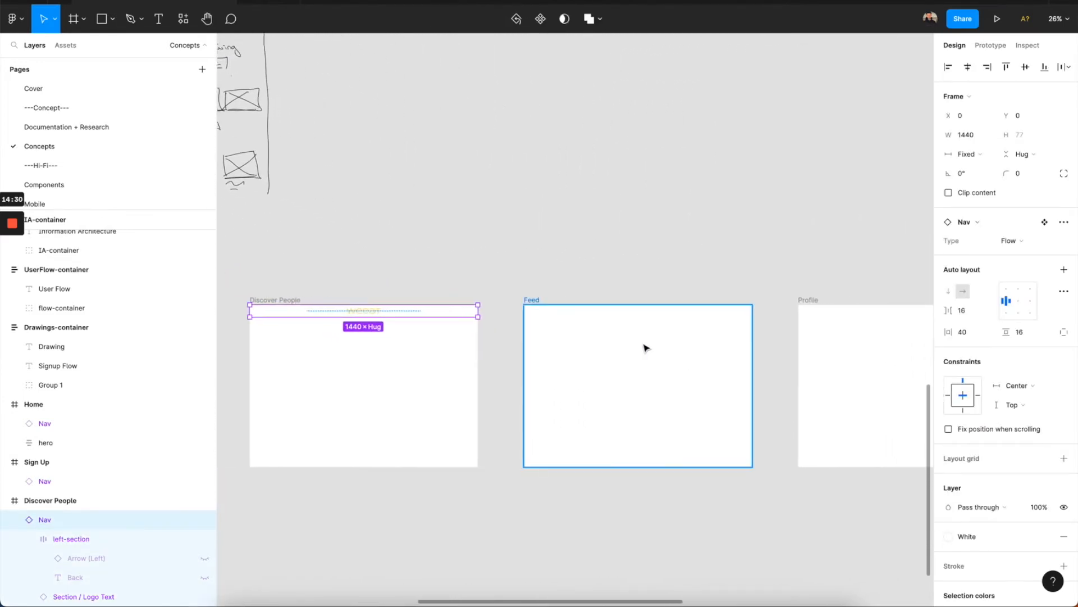
scroll(596, 330, right, 2)
scroll(596, 330, down, 1)
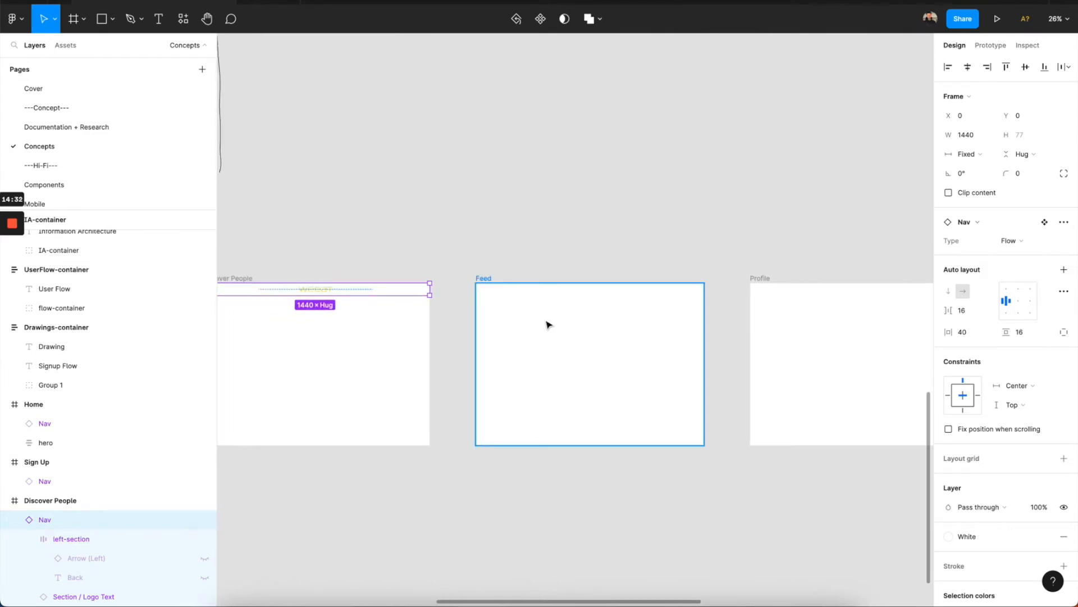
scroll(548, 323, left, 2)
scroll(461, 297, left, 15)
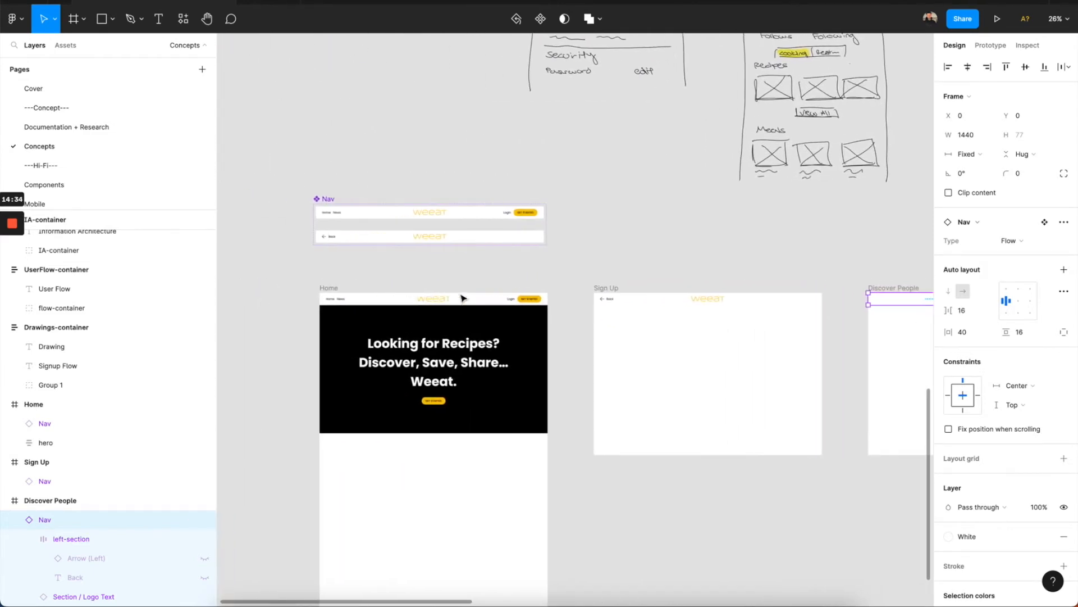
Add a third variant to the Nav component set, set its Type to Authenticated, and position it beneath the Flow variant.
click(332, 201)
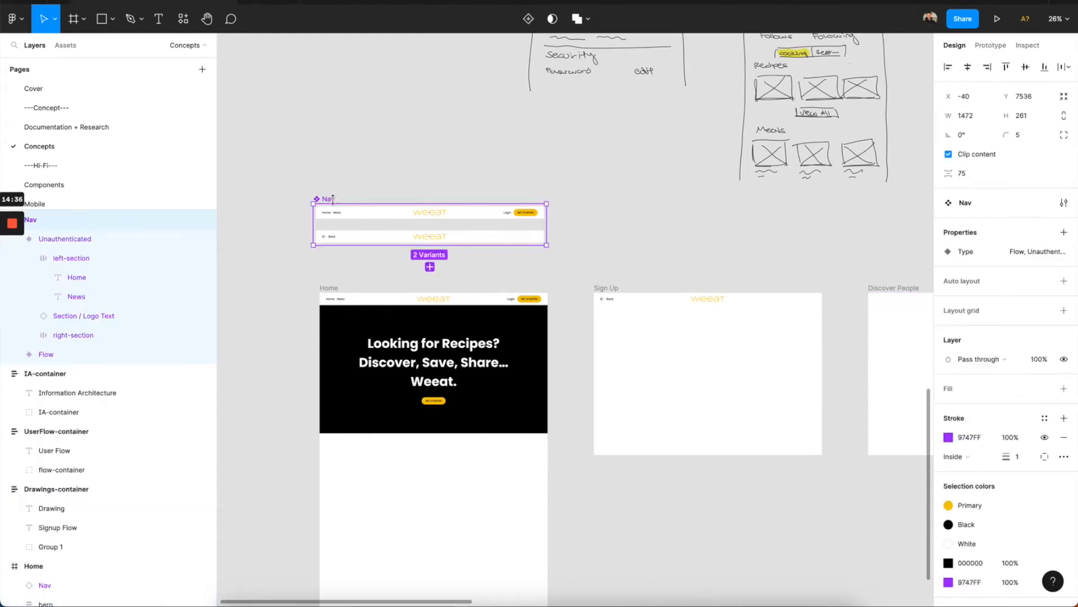
click(430, 267)
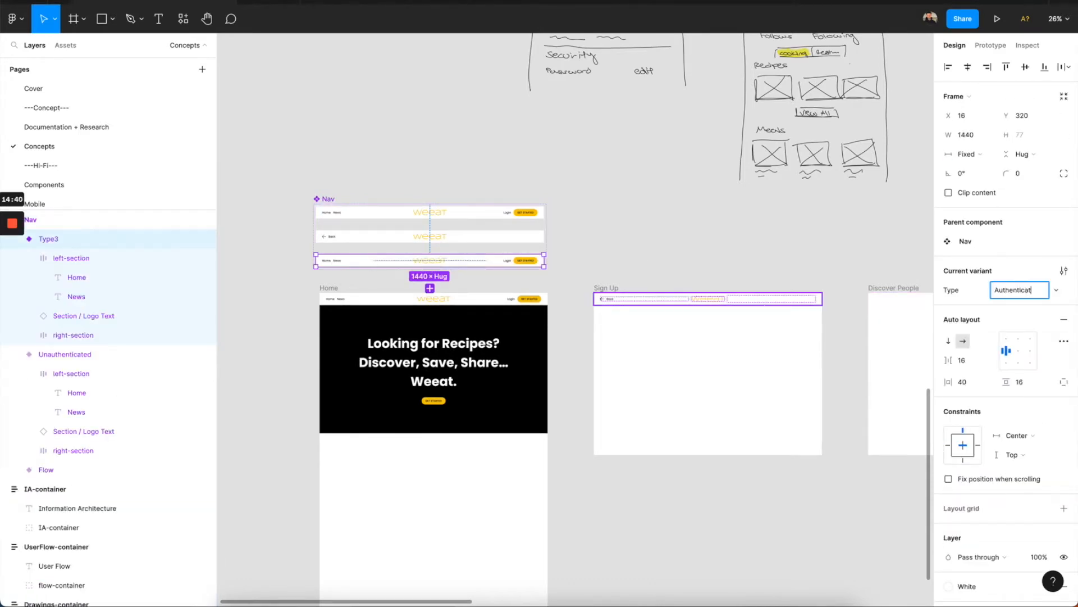
key(Return)
mouse_move(402, 265)
mouse_down()
mouse_move(402, 231)
mouse_move(401, 252)
mouse_up()
Compare the Authenticated variant's Home and News links with the Weeat website's menu and the profile sketch's navigation labels.
scroll(396, 259, up, 5)
scroll(359, 256, left, 3)
double_click(363, 258)
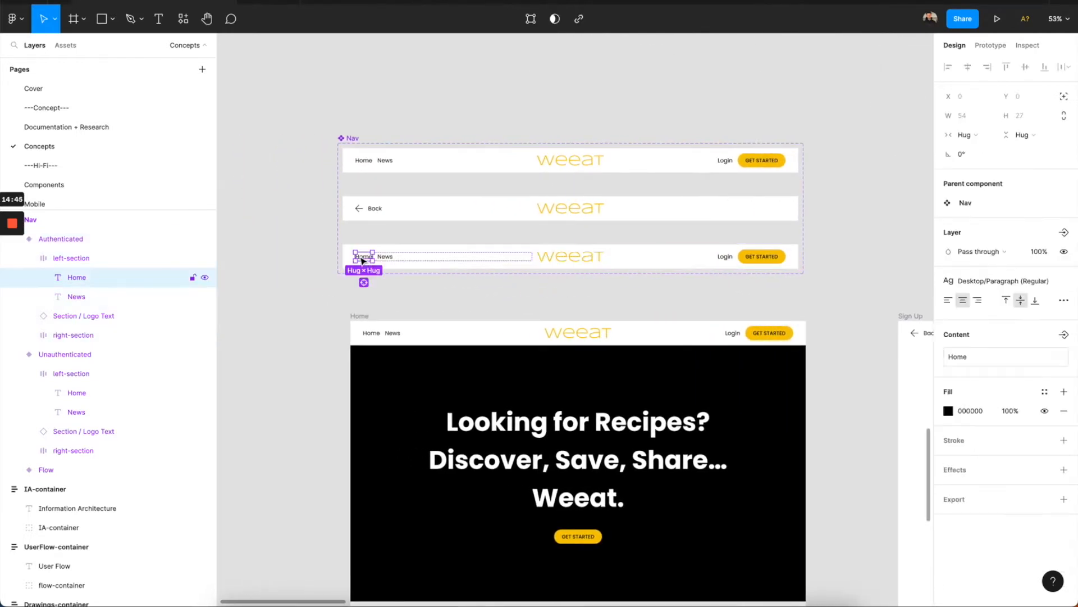
click(390, 257)
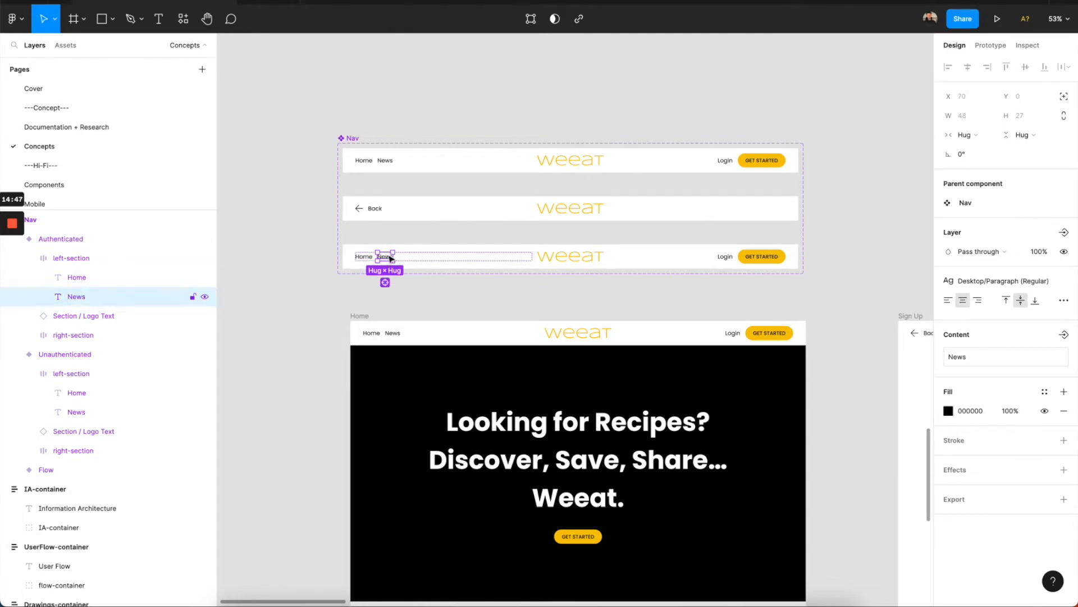
key(ctrl+Left)
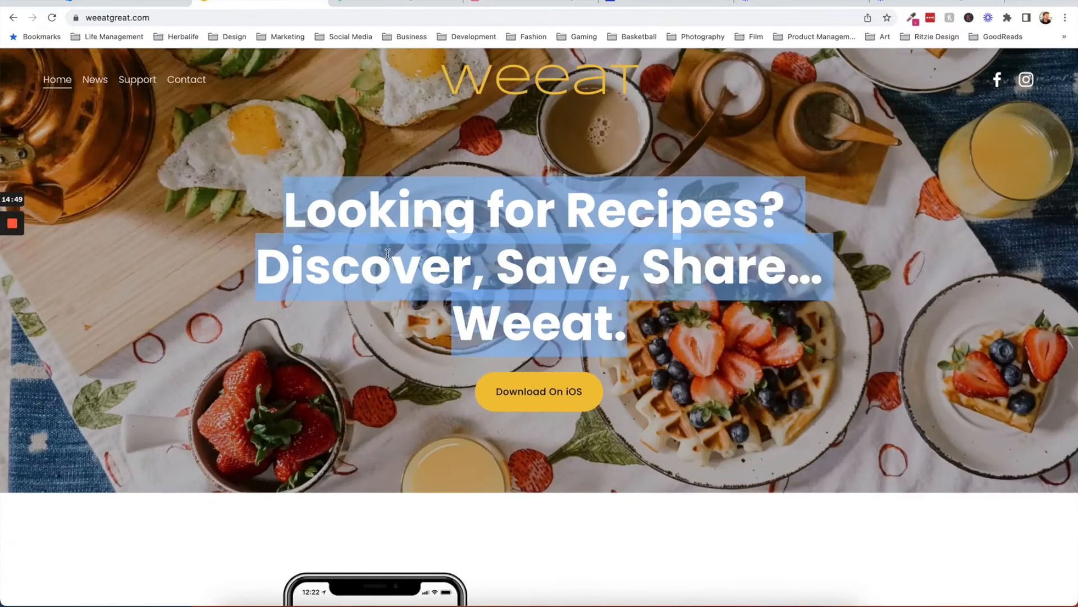
key(ctrl+Right)
scroll(295, 164, down, 4)
scroll(295, 165, up, 4)
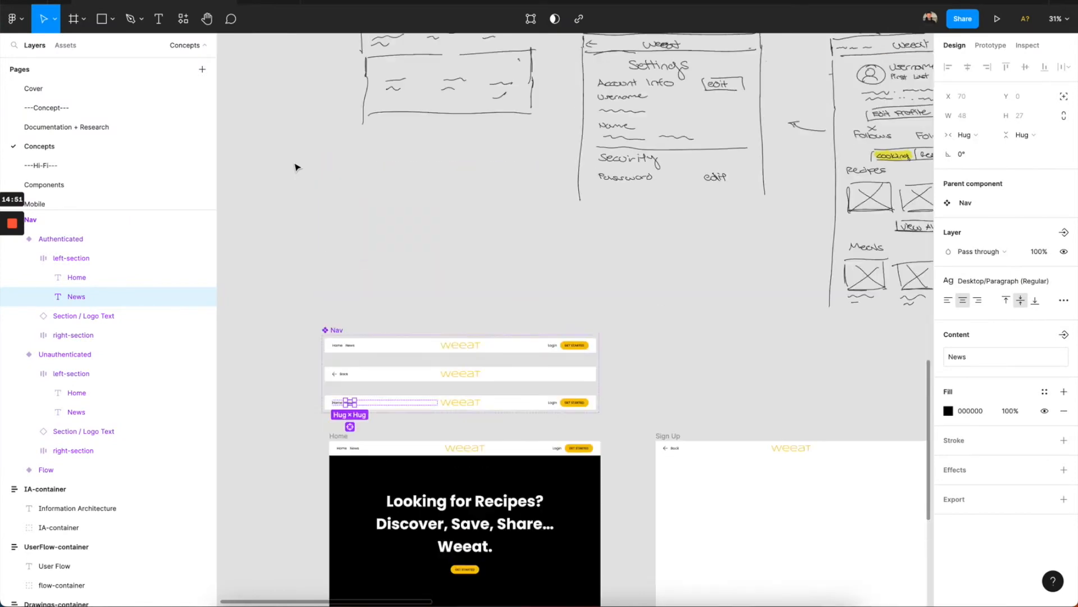
scroll(295, 164, right, 10)
scroll(295, 164, up, 2)
scroll(295, 164, left, 2)
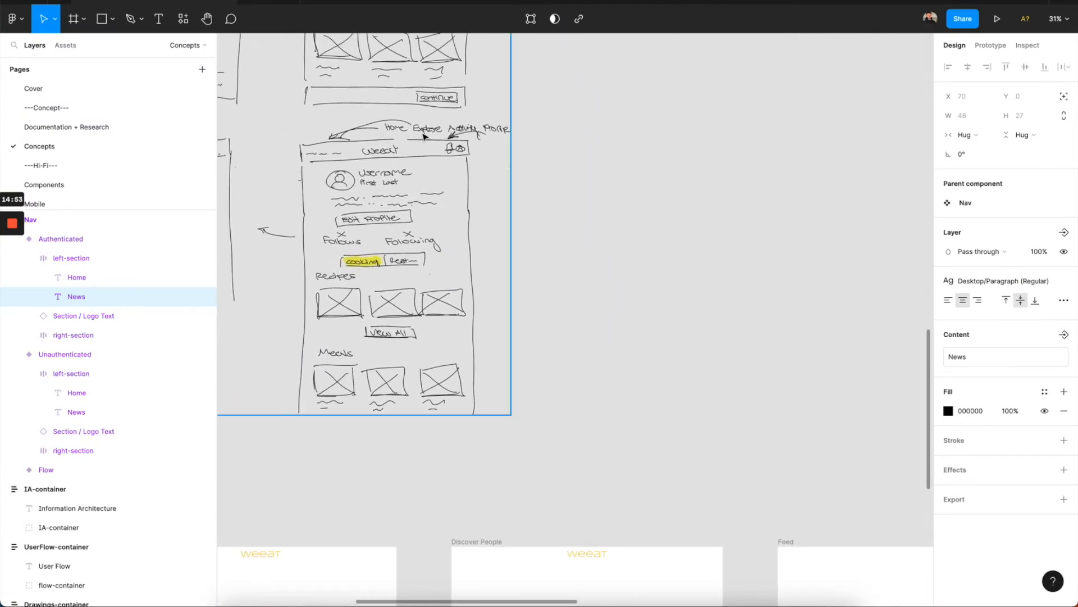
scroll(421, 132, up, 3)
scroll(458, 134, left, 5)
scroll(458, 135, down, 6)
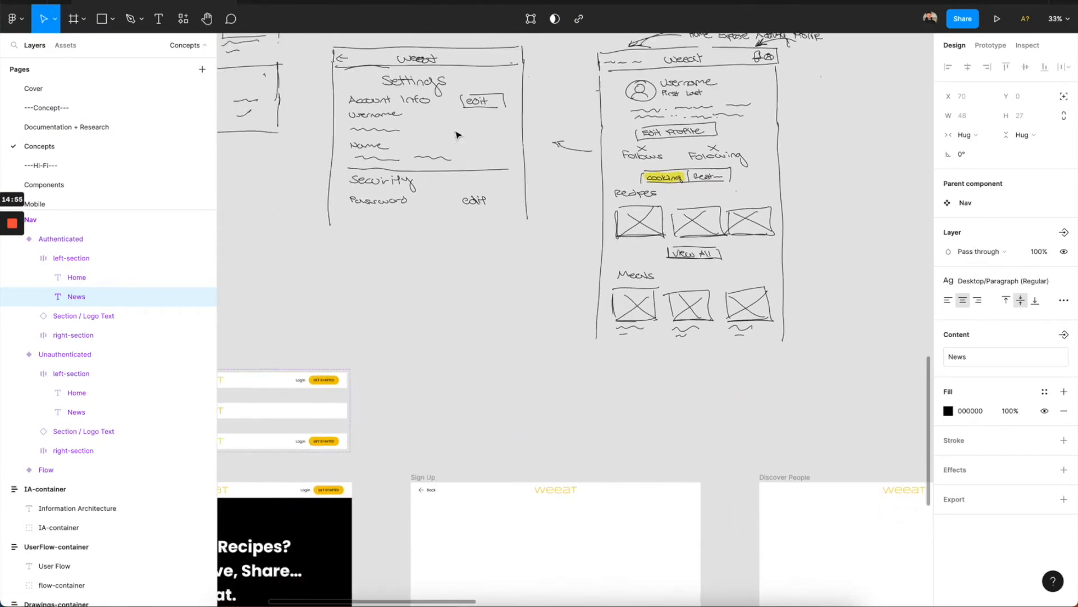
scroll(458, 135, left, 6)
scroll(430, 202, up, 3)
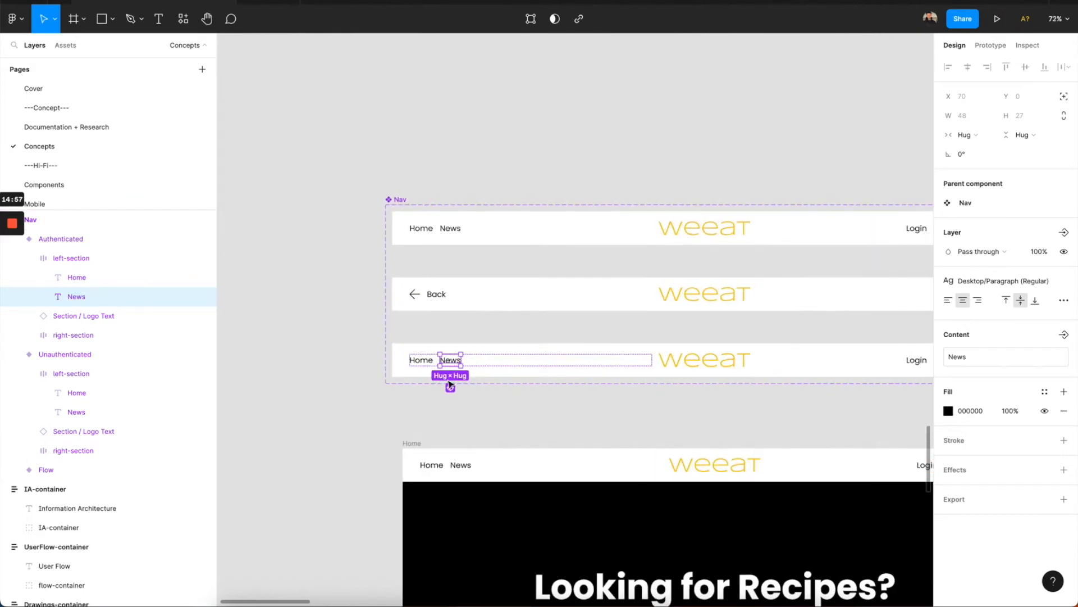
double_click(449, 359)
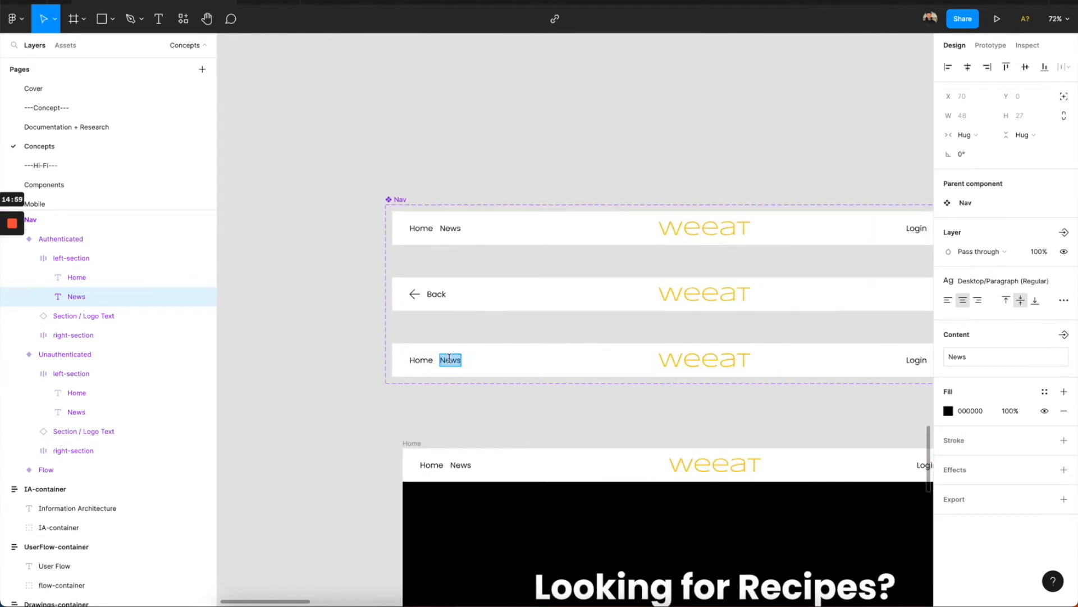
key(Escape)
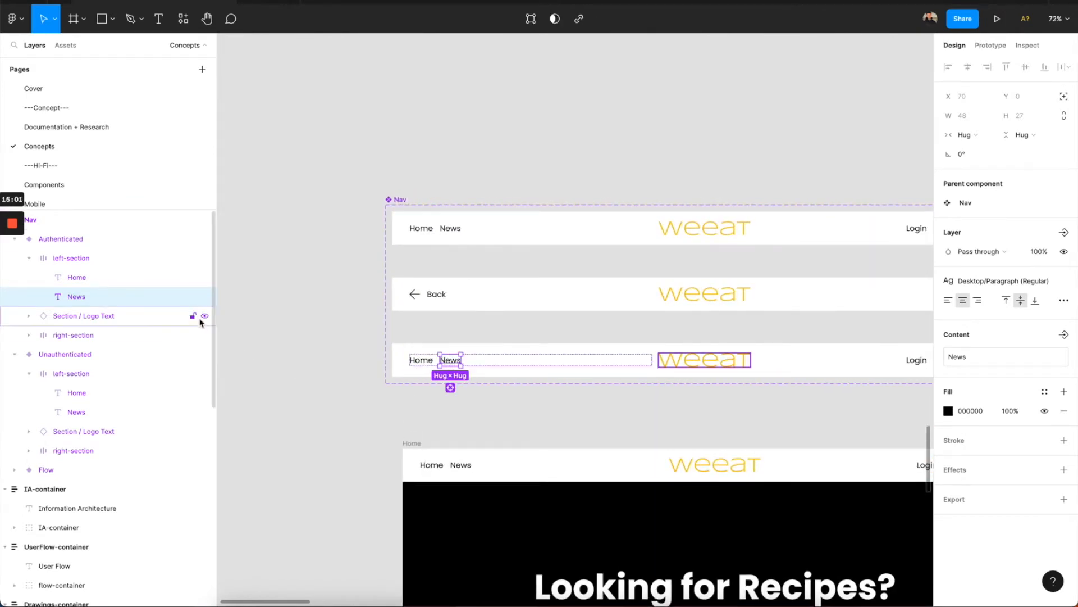
Hide the News and Home links in the left-section of the Authenticated Nav variant.
click(204, 296)
click(204, 278)
Look through the design system's Global: Icons categories for icons suited to the Authenticated variant's right-section.
scroll(386, 369, right, 5)
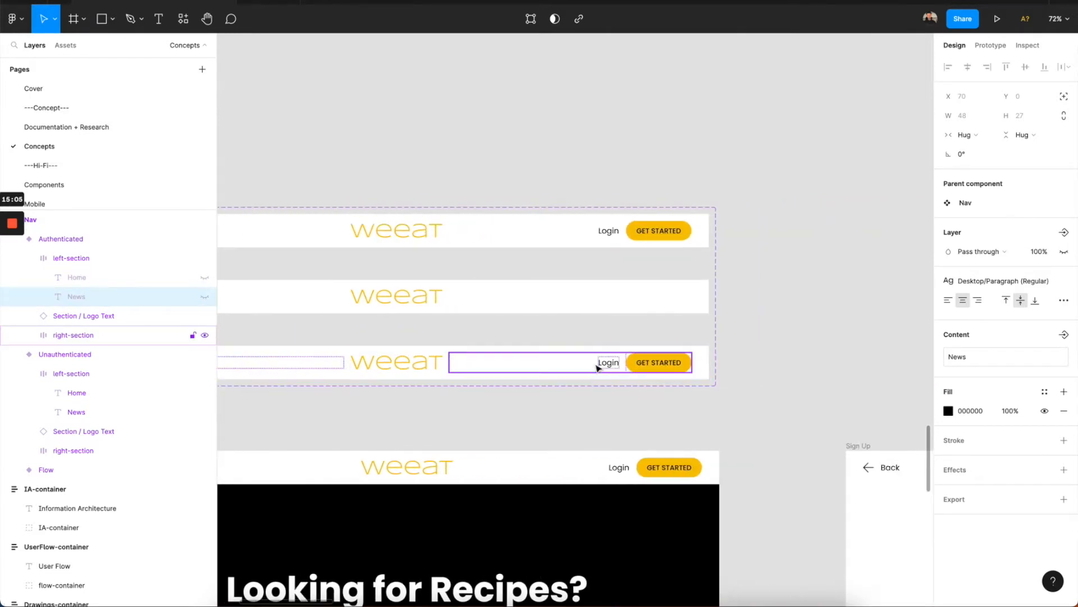
click(604, 366)
click(605, 365)
shift+click(660, 368)
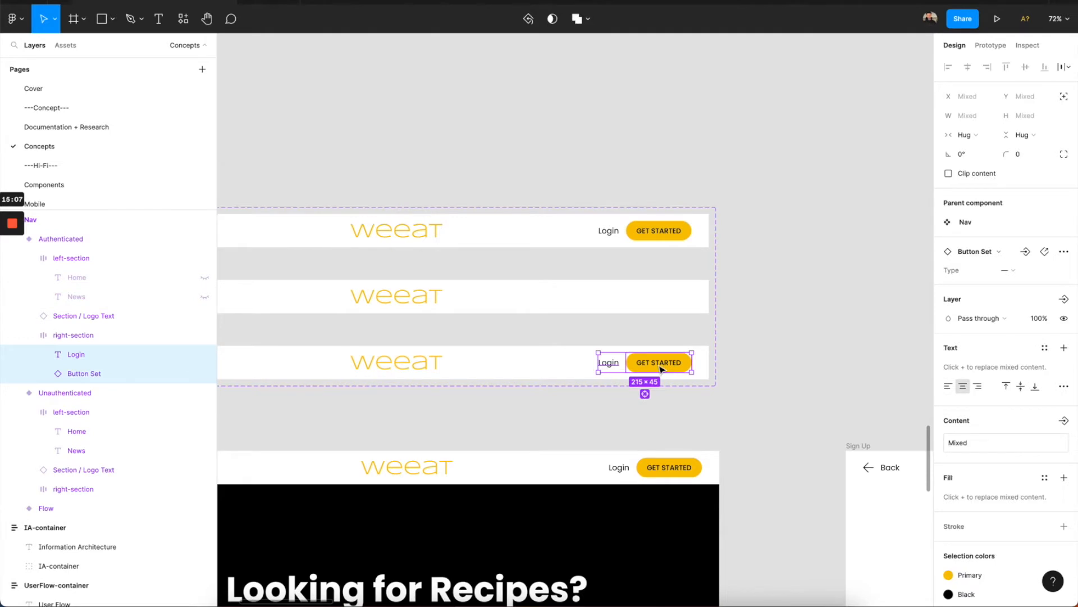
click(66, 45)
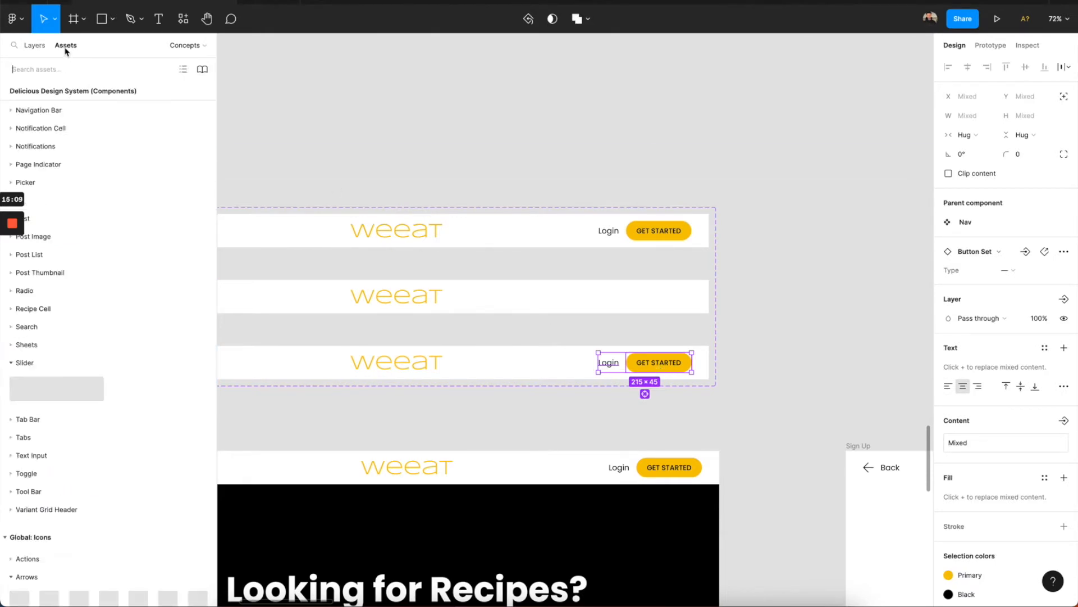
click(53, 363)
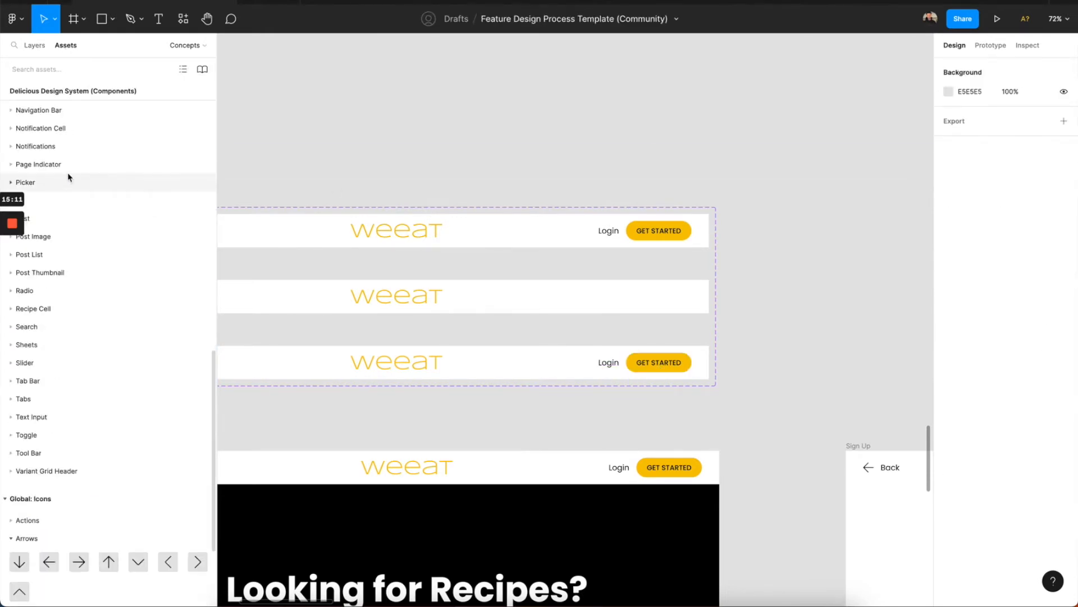
scroll(67, 394, down, 5)
click(65, 404)
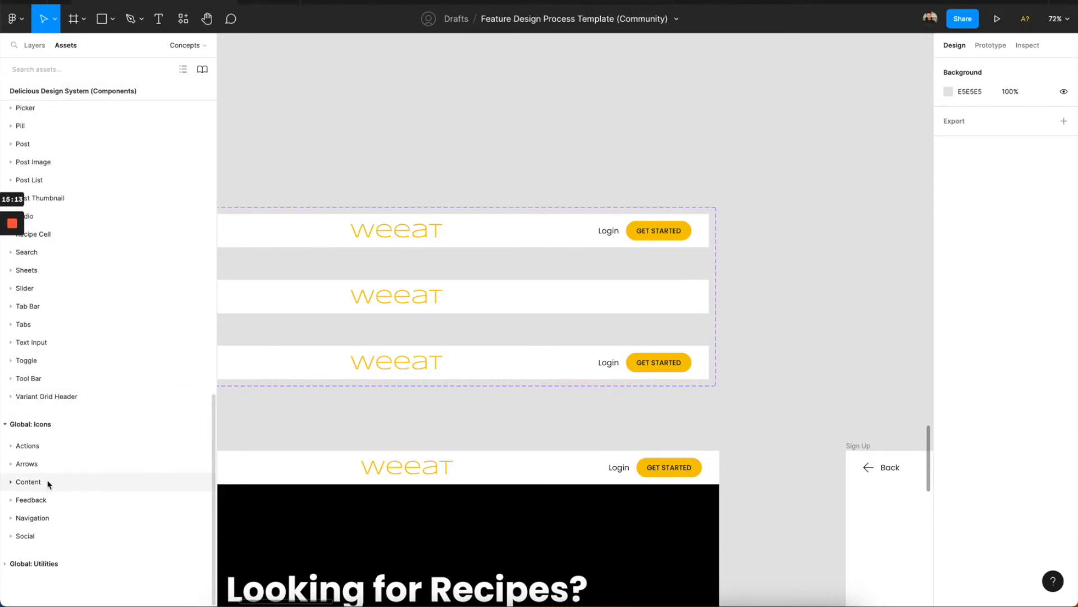
click(32, 517)
scroll(56, 522, down, 1)
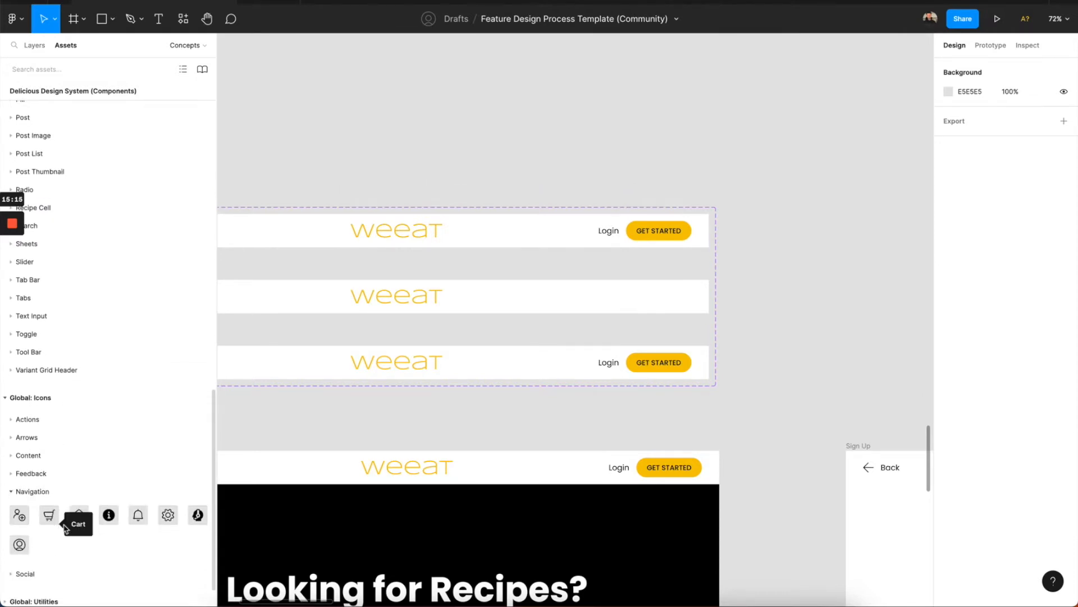
click(86, 486)
click(86, 471)
click(86, 472)
click(86, 482)
scroll(86, 483, down, 2)
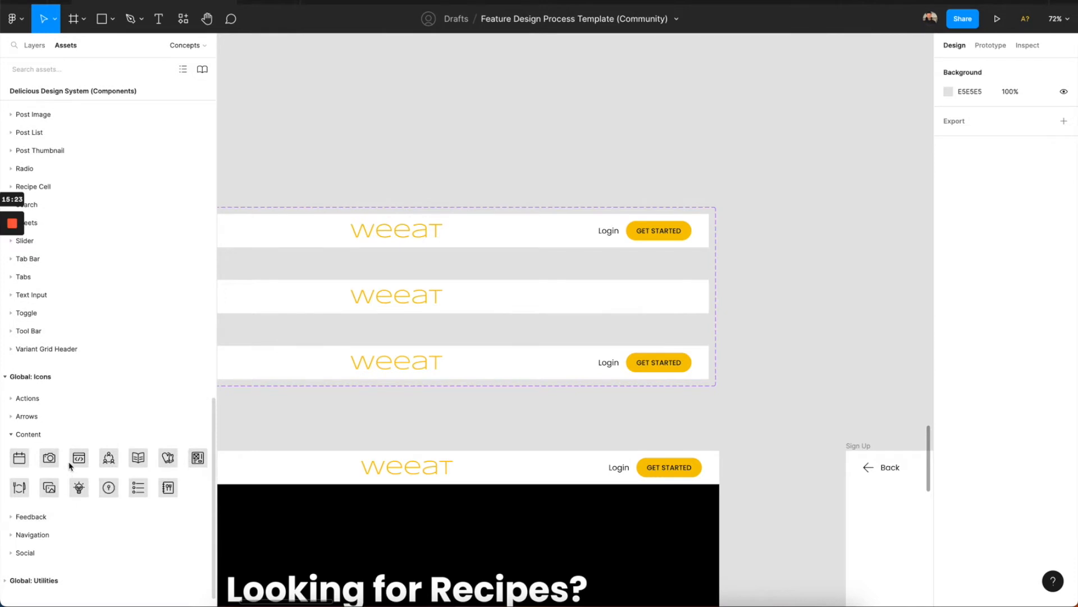
click(68, 437)
click(66, 463)
click(65, 463)
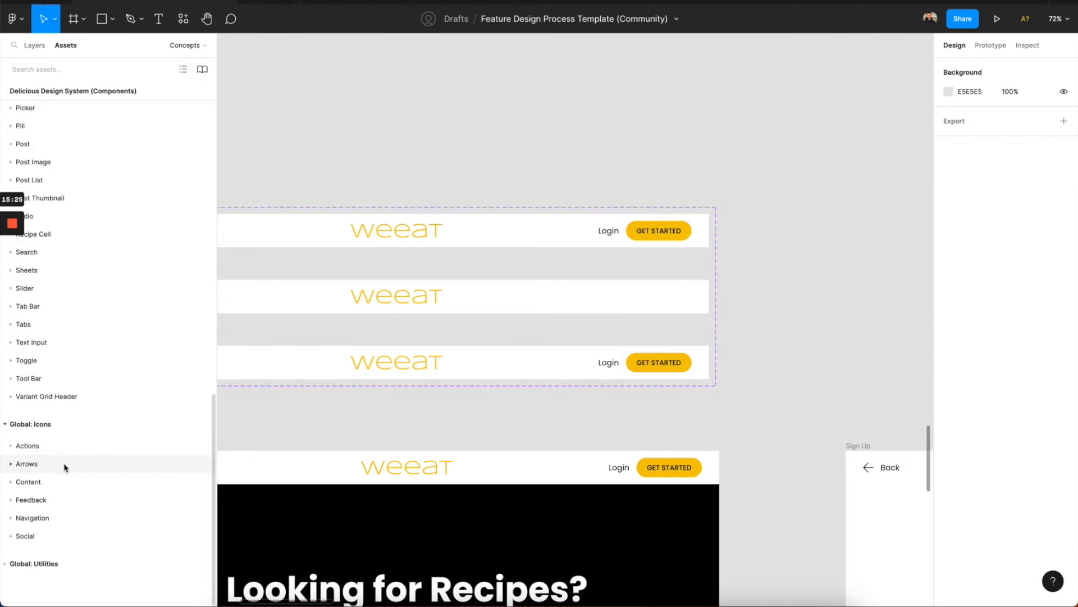
Replace the Login text in the Authenticated variant's right-section with the search icon from the Actions icons.
click(63, 445)
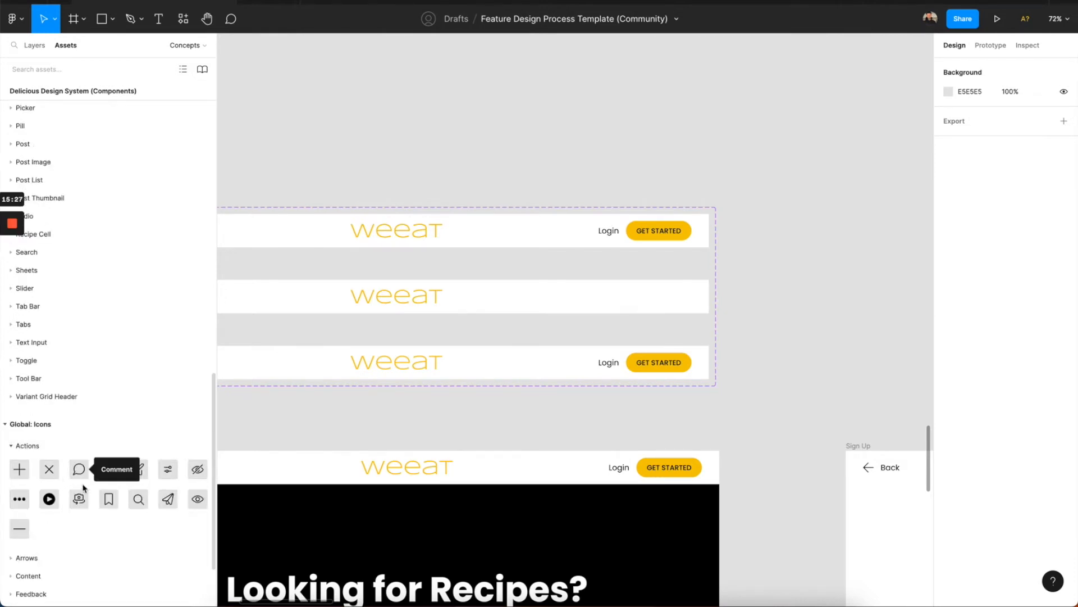
drag(138, 499, 604, 371)
click(609, 363)
key(Delete)
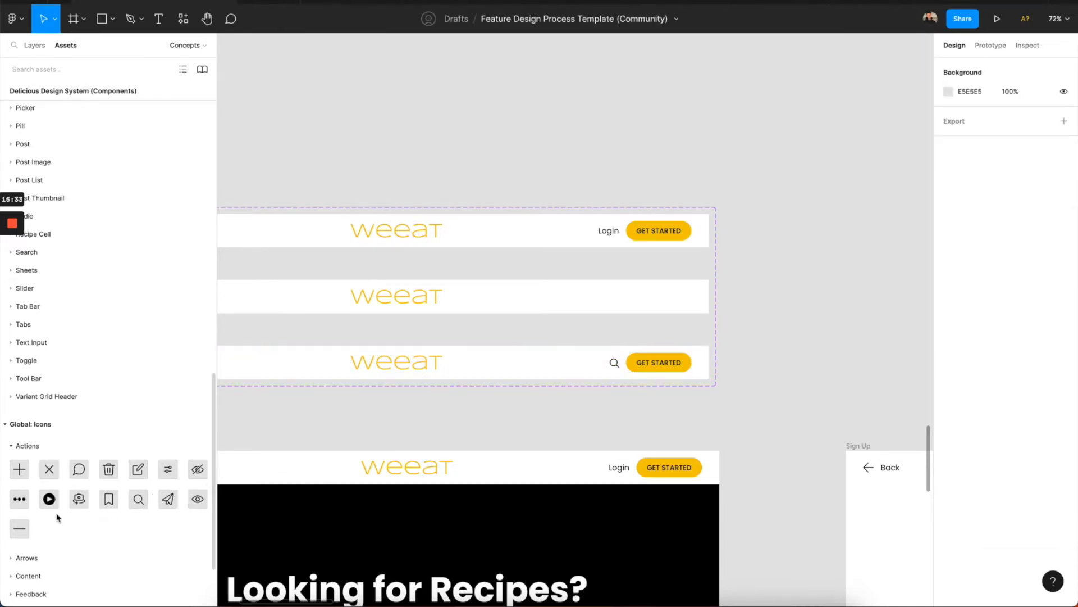
Replace the Authenticated variant's Get Started button with the Notification icon from the Navigation icons.
click(57, 447)
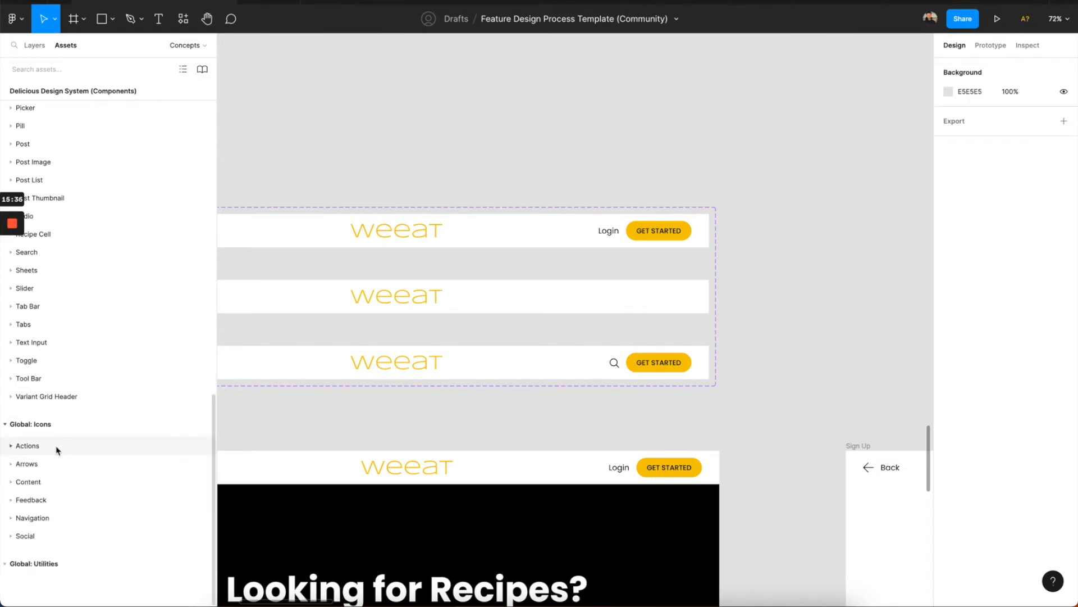
click(50, 518)
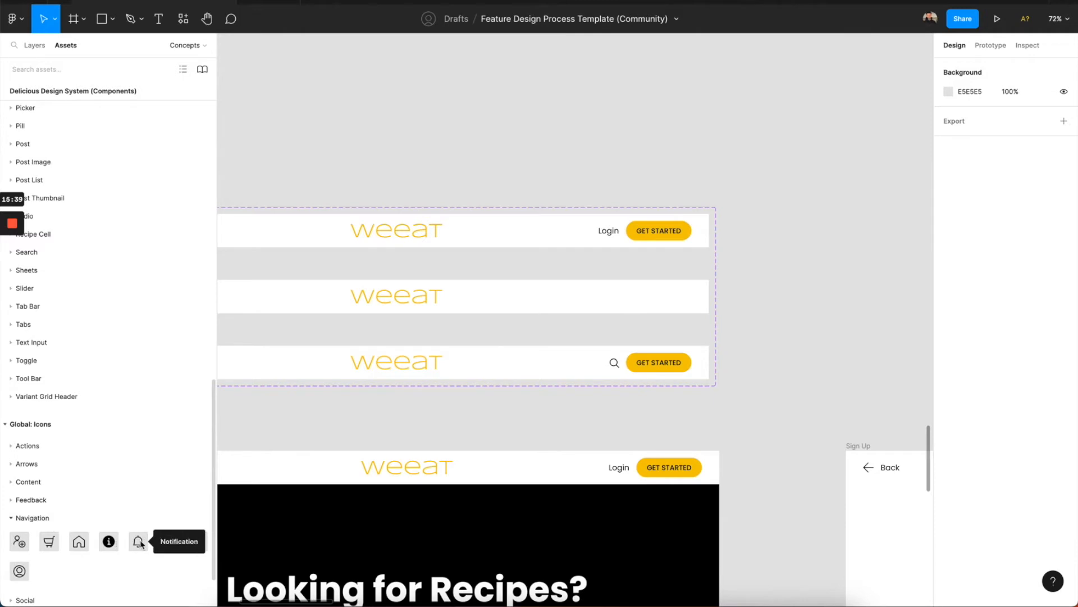
drag(138, 541, 616, 364)
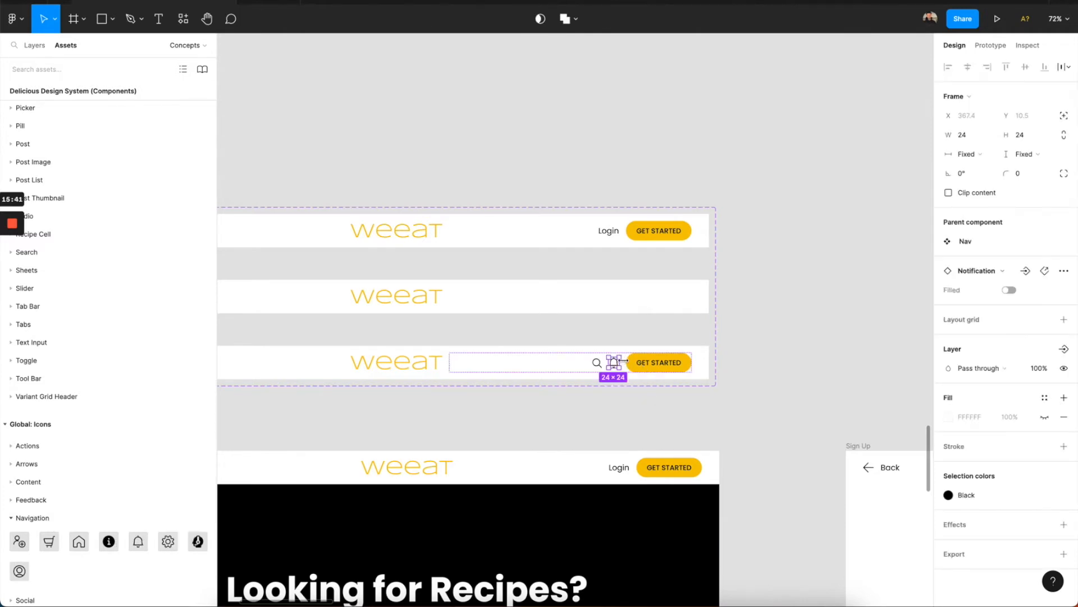
click(648, 370)
key(Delete)
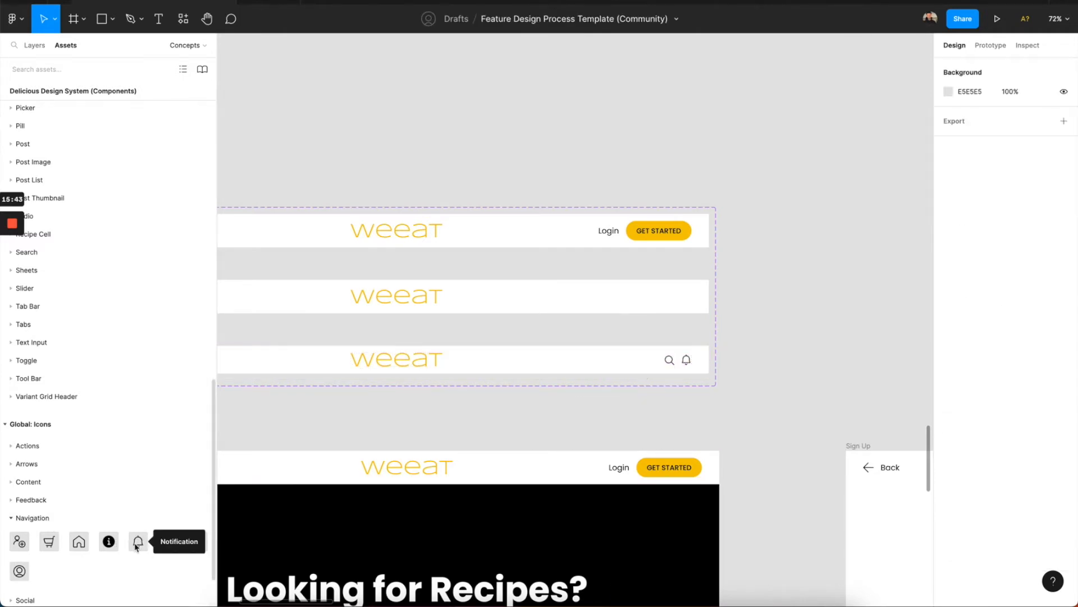
Add the circled user icon after the Notification icon in the Authenticated variant's right-section.
drag(19, 571, 688, 364)
click(645, 366)
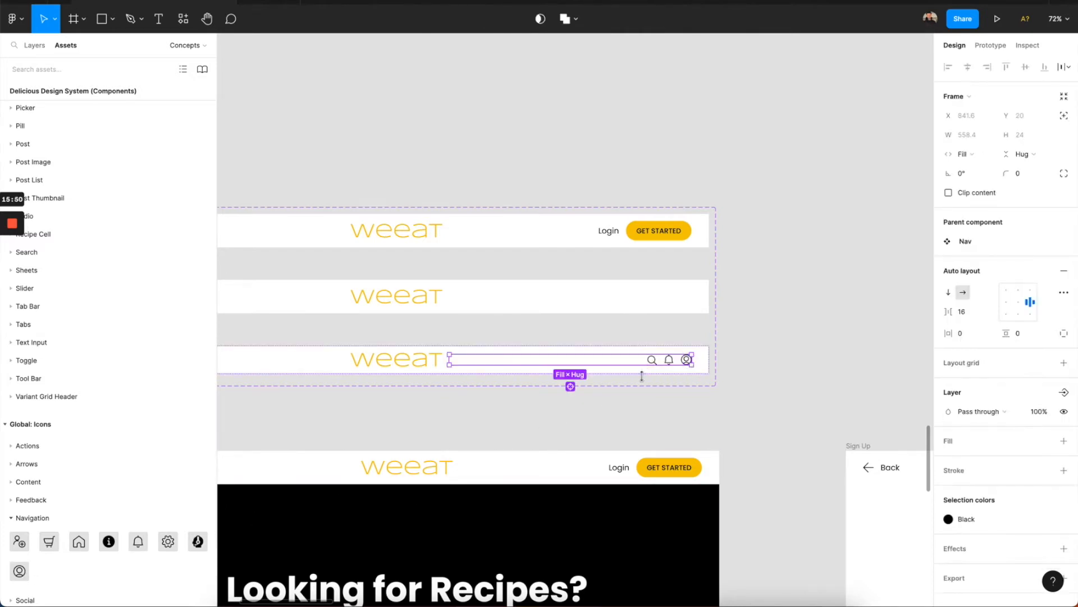
click(696, 413)
scroll(695, 421, down, 3)
scroll(693, 420, left, 2)
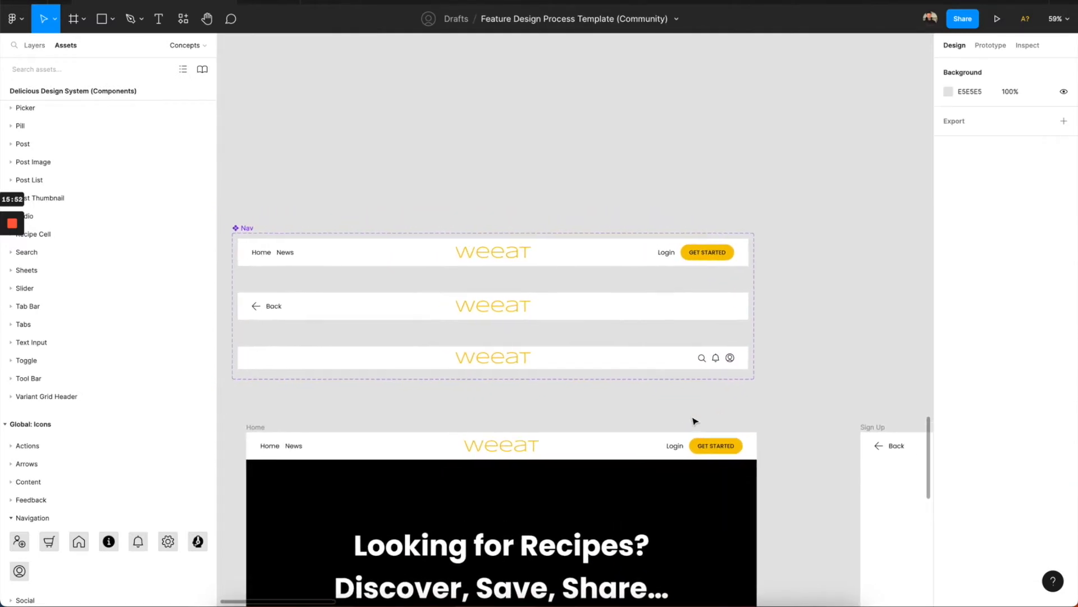
scroll(707, 361, right, 1)
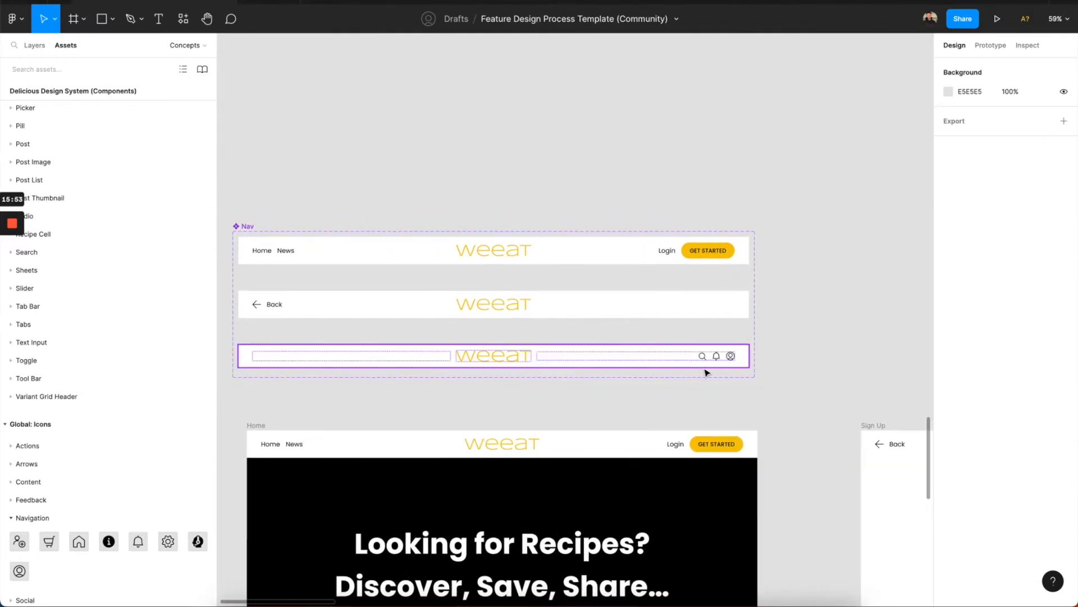
Copy the Discover People frame's Nav into the Feed frame and set its Type to Authenticated.
scroll(706, 372, down, 3)
scroll(706, 373, right, 3)
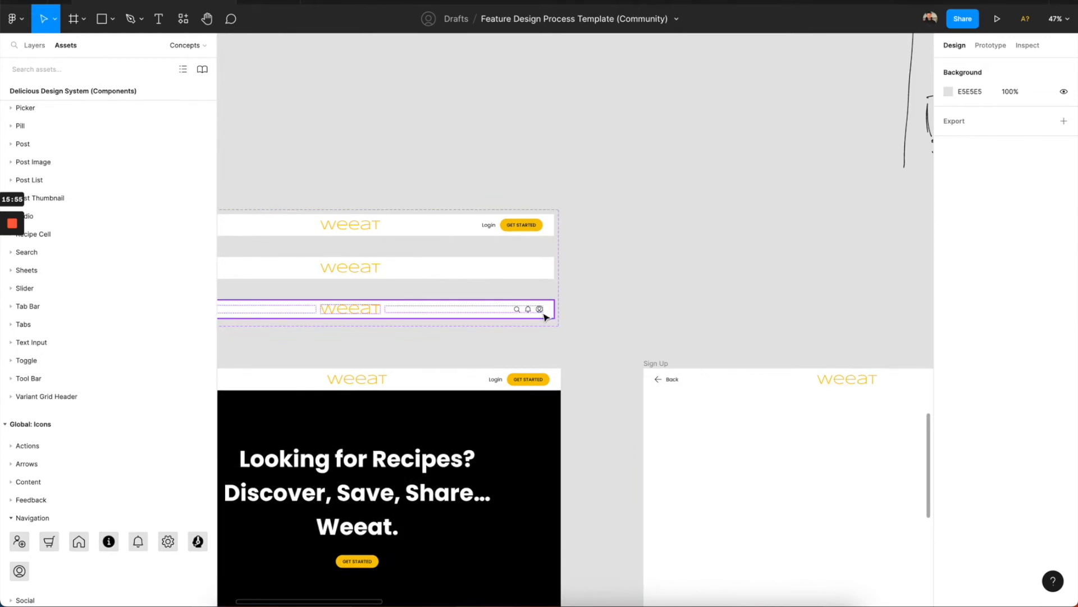
click(546, 312)
click(700, 335)
scroll(700, 333, down, 2)
scroll(700, 337, right, 8)
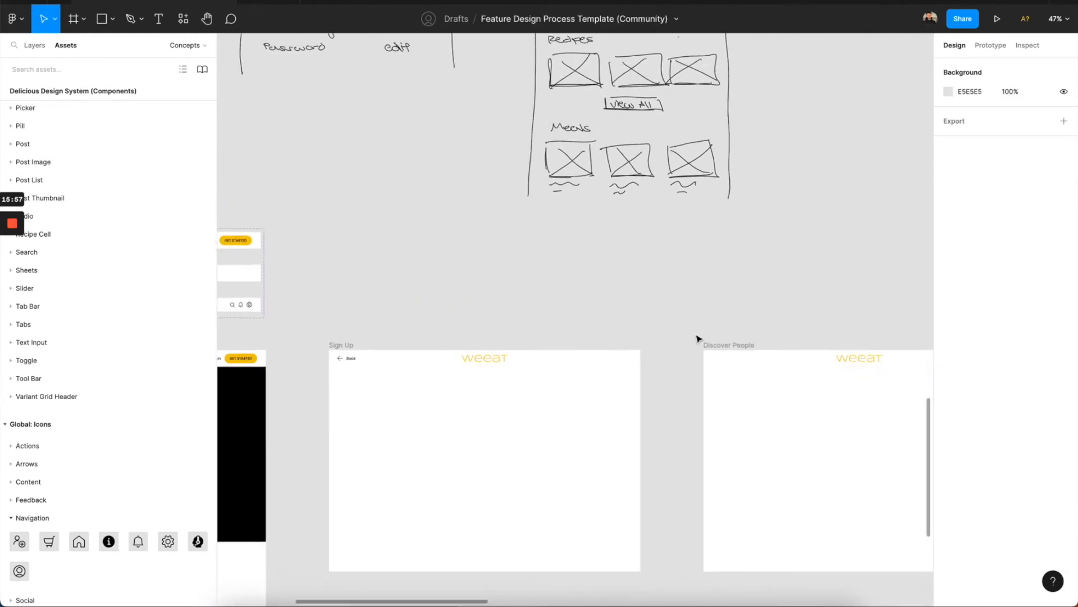
scroll(700, 359, right, 10)
click(390, 355)
click(489, 335)
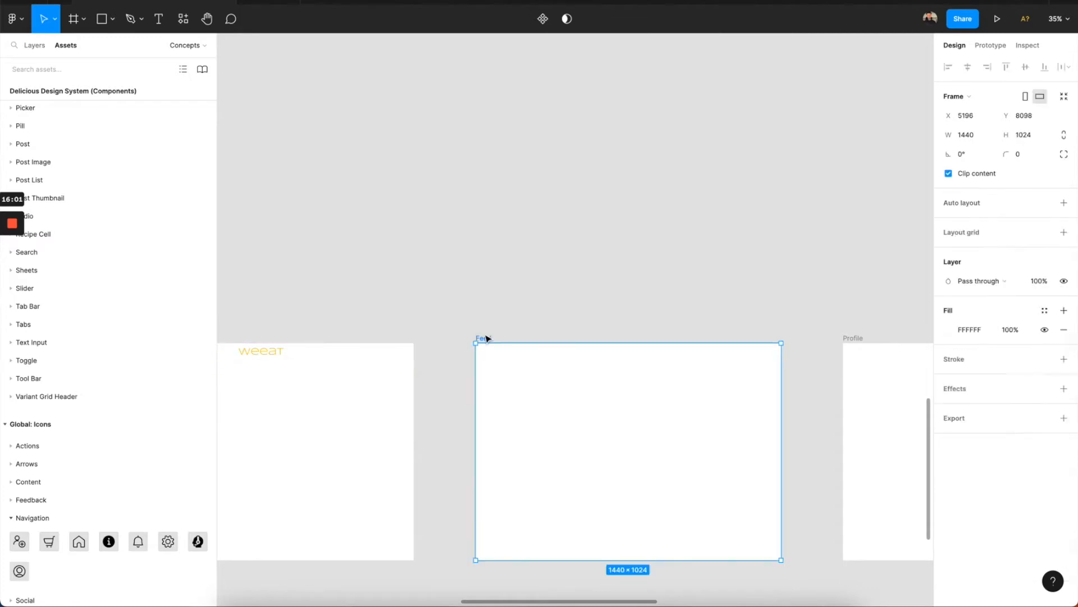
key(ctrl+v)
click(1010, 241)
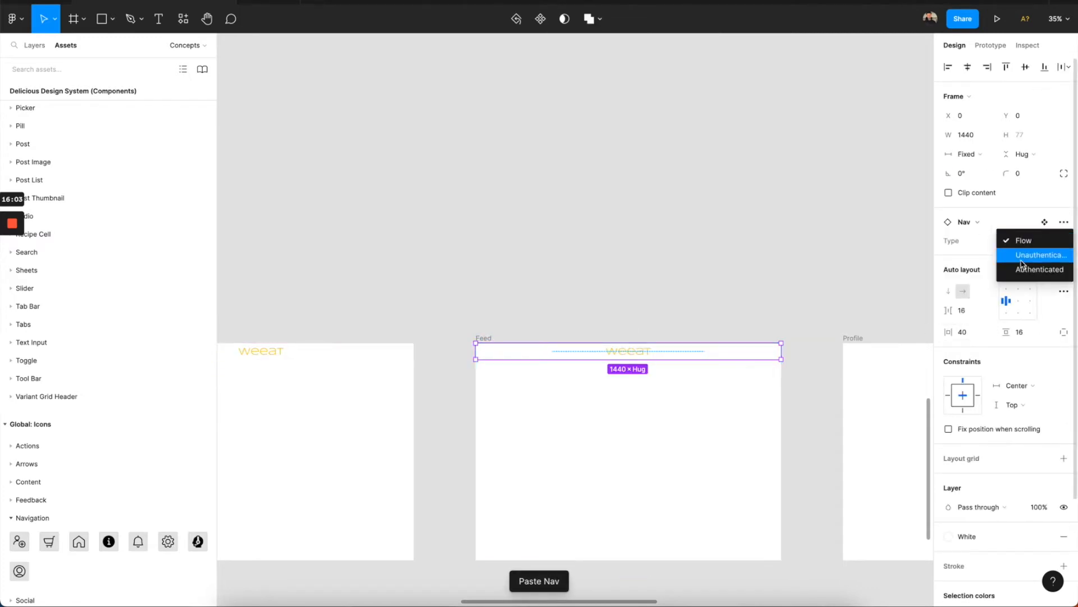
click(1024, 268)
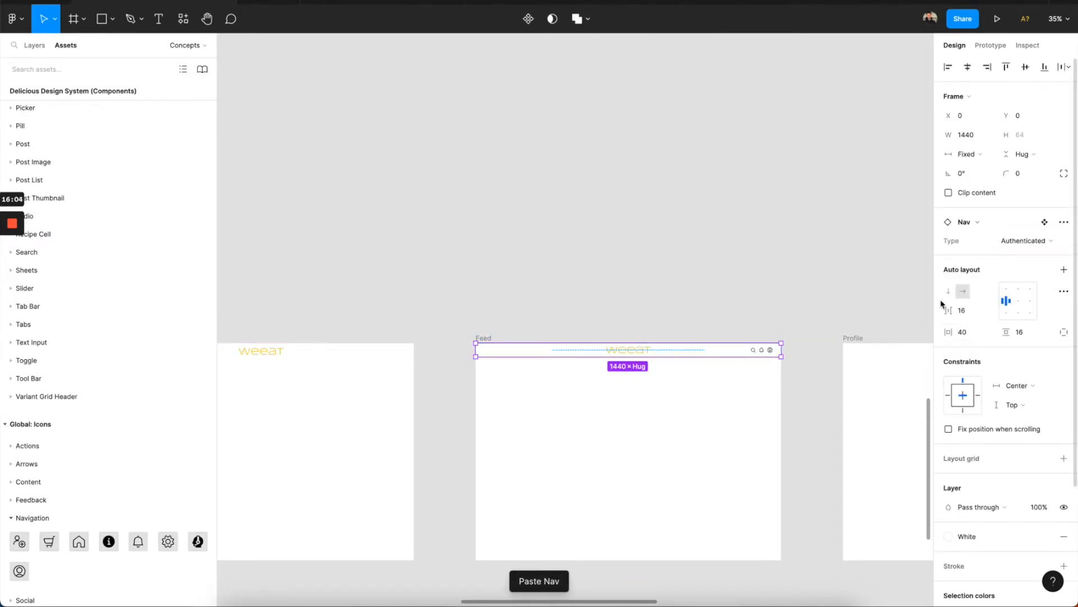
click(712, 403)
click(707, 355)
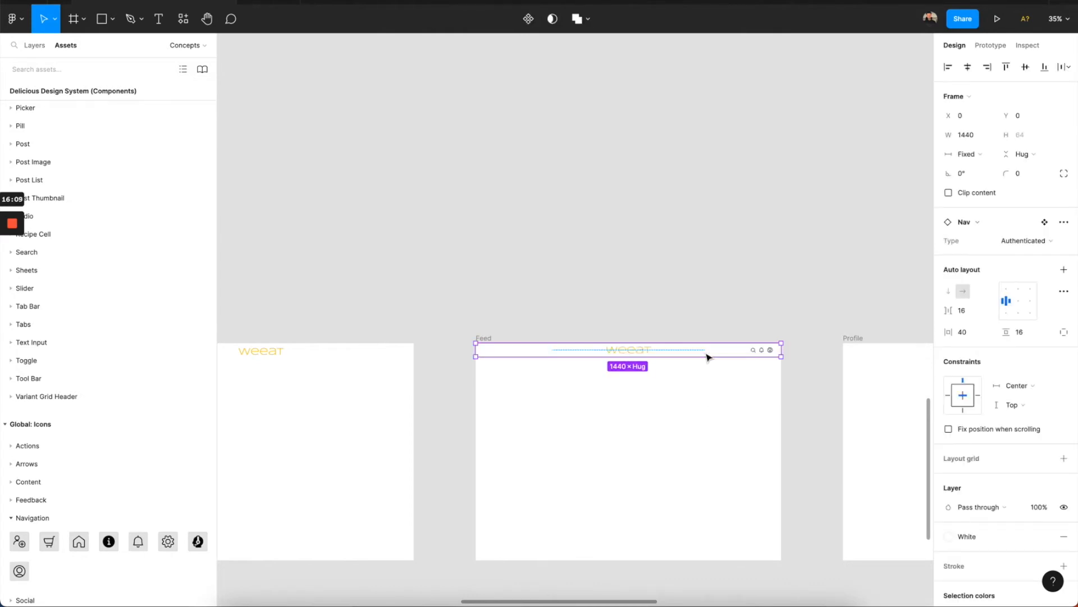
Paste the Nav into the Profile frame and set its Type to Authenticated.
scroll(708, 357, right, 6)
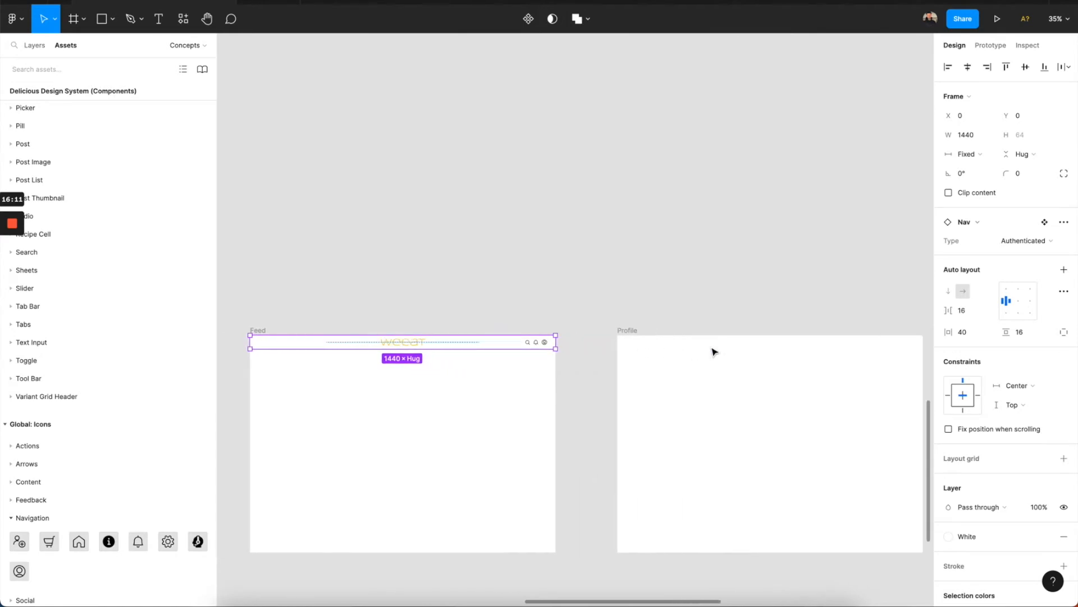
click(638, 331)
key(ctrl+v)
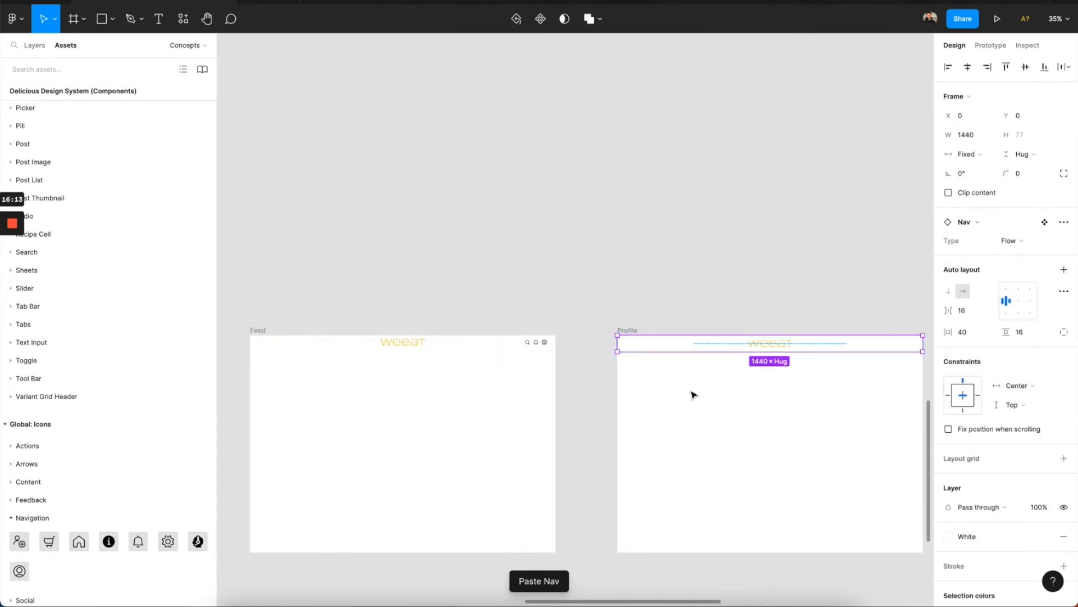
click(1009, 240)
click(1014, 268)
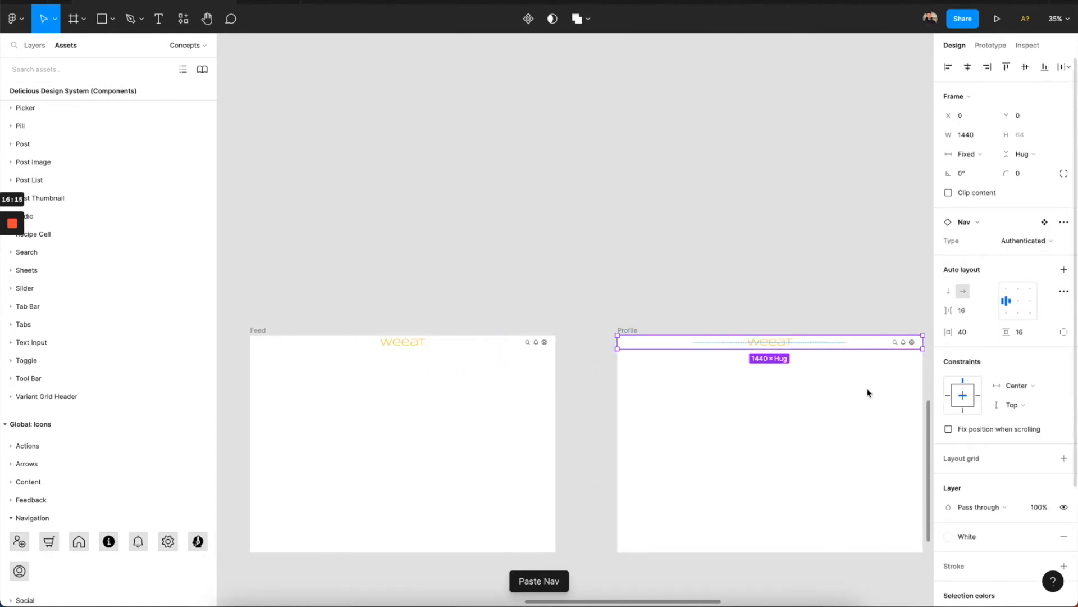
Paste the copied Nav into the Settings frame.
click(818, 426)
scroll(818, 426, right, 5)
scroll(739, 361, down, 2)
click(708, 345)
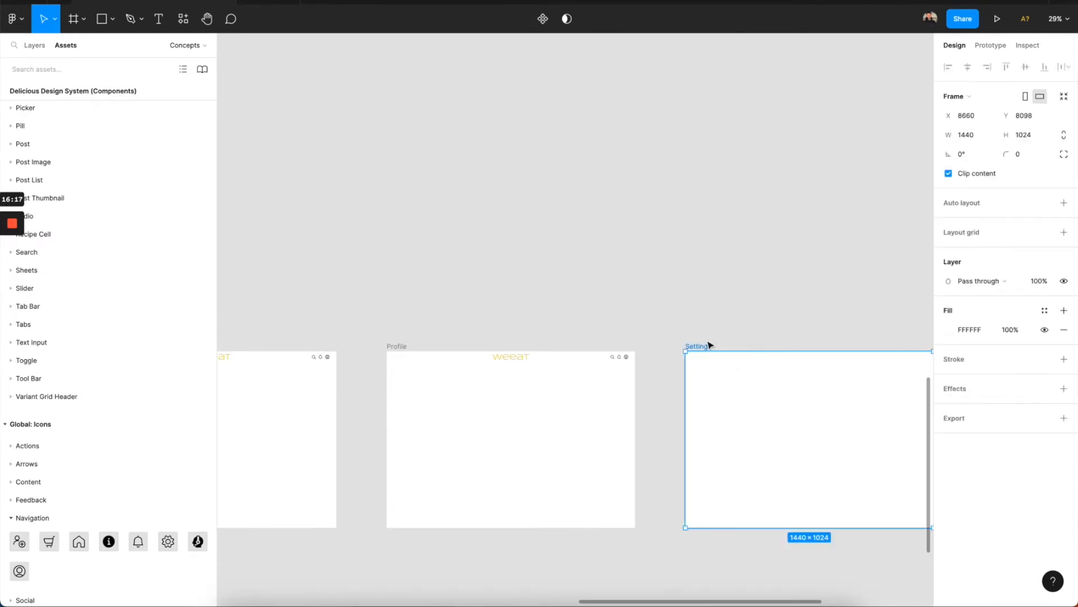
key(ctrl+v)
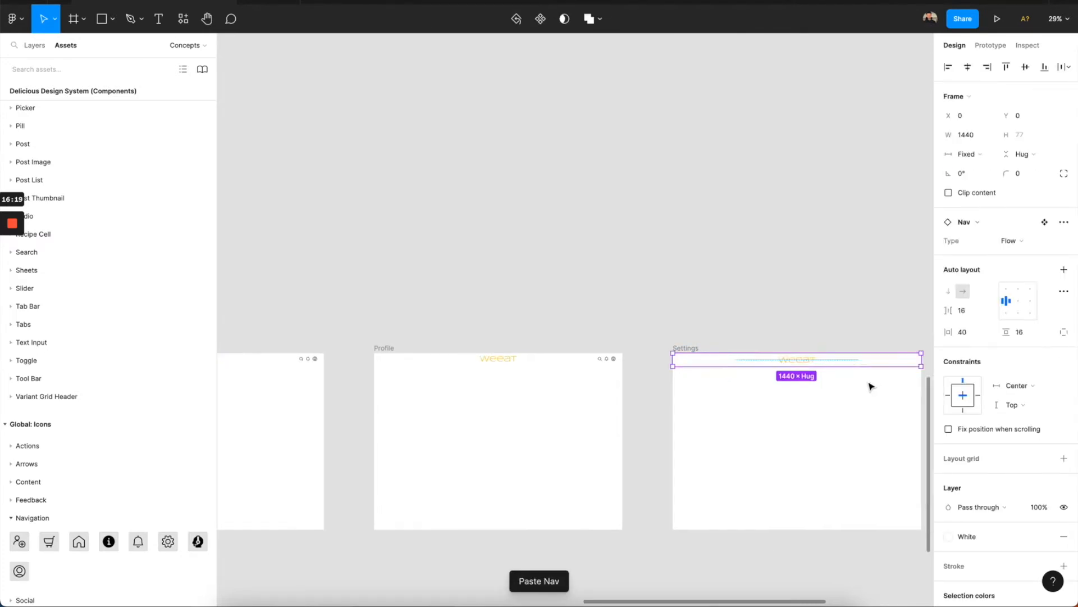
Keep the Settings frame's Nav on the Flow type and reset its overrides to restore the Back link.
scroll(873, 385, right, 3)
click(1017, 240)
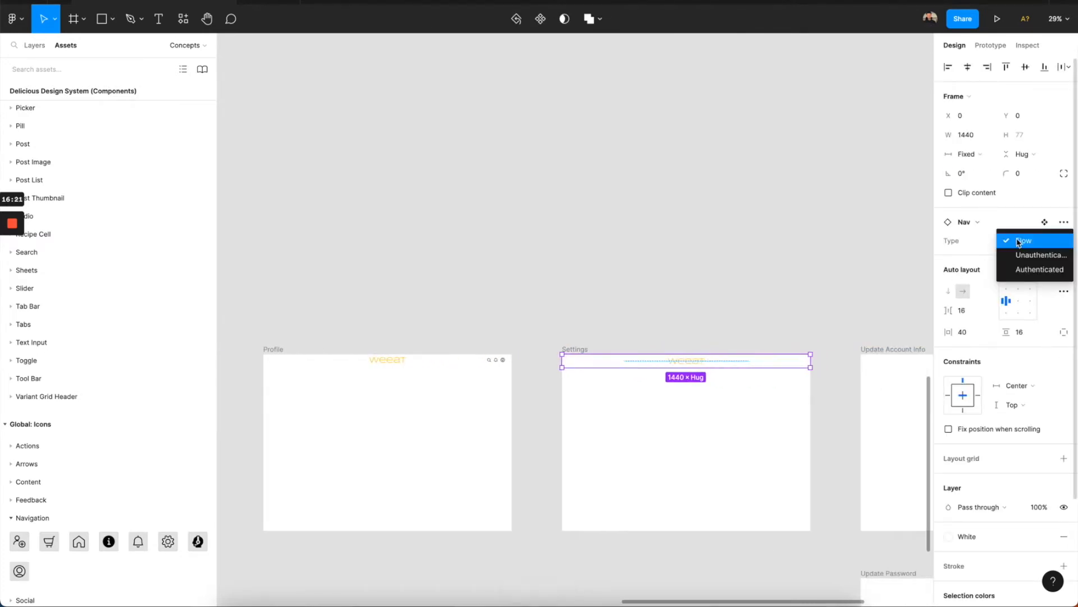
click(1018, 241)
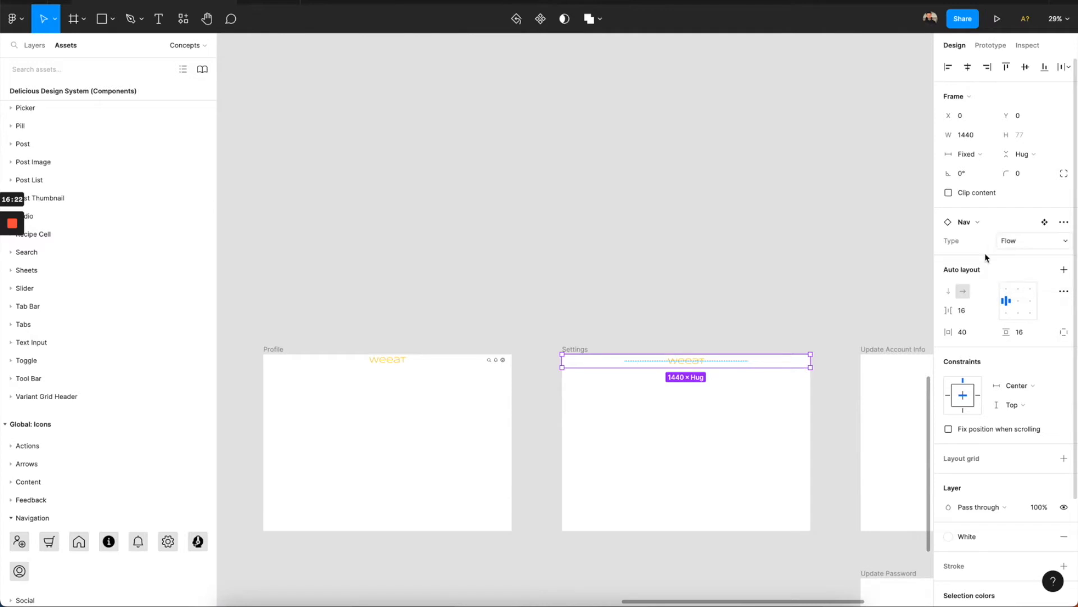
click(1064, 223)
click(1038, 293)
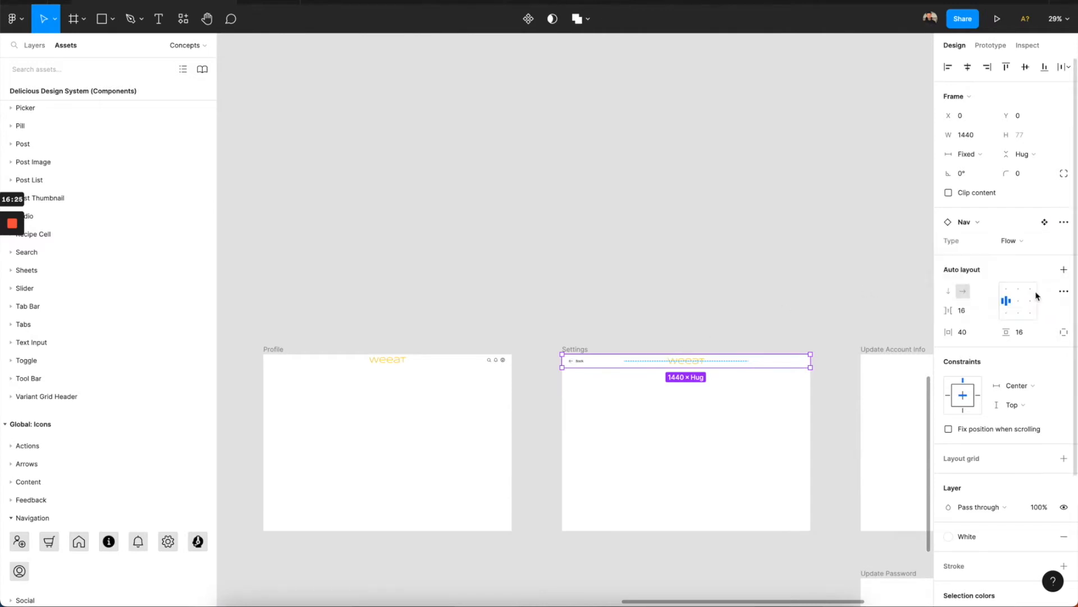
click(655, 456)
click(662, 366)
scroll(661, 368, right, 5)
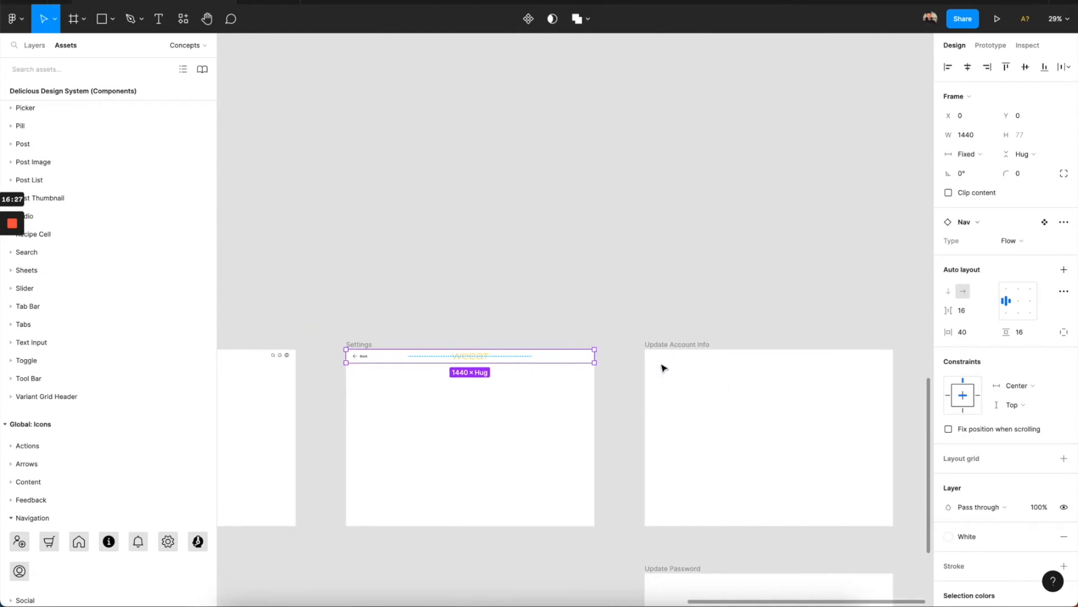
click(655, 349)
key(ctrl+v)
scroll(655, 351, down, 3)
scroll(655, 351, right, 1)
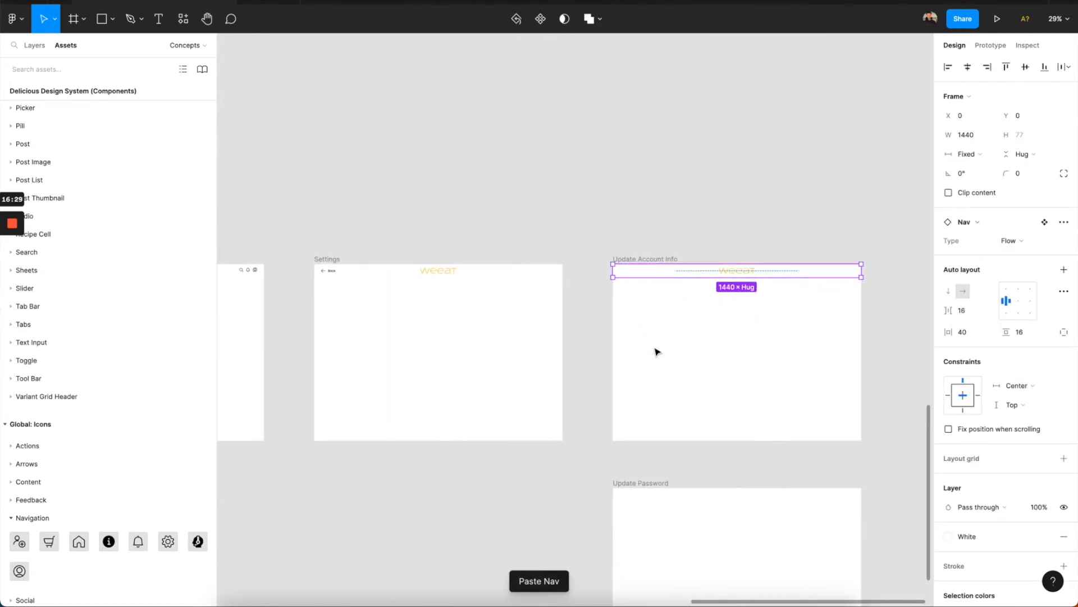
key(Delete)
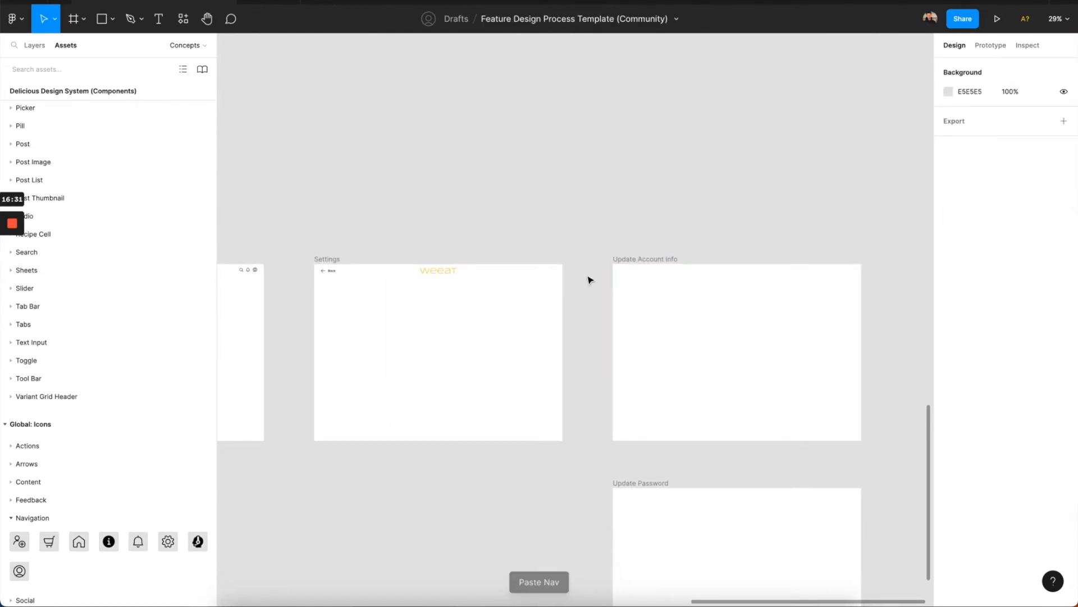
Copy the Settings frame's Nav with its Back link into the Update Account Info frame.
click(535, 275)
click(635, 263)
key(ctrl+v)
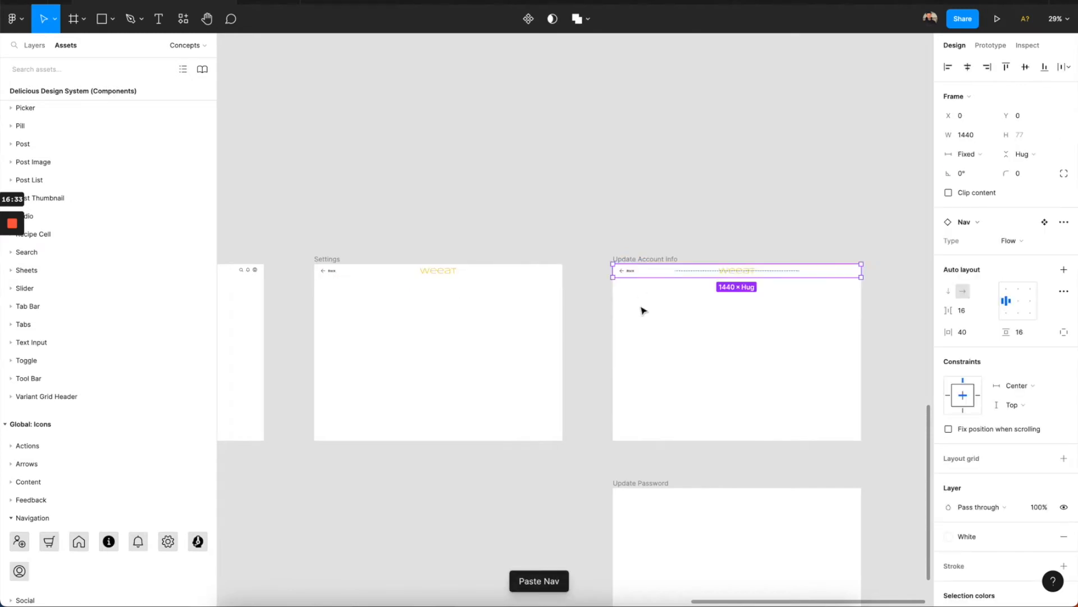
Paste the copied Nav into the Update Password frame and clear the selection.
scroll(629, 379, down, 3)
scroll(630, 380, right, 1)
click(628, 396)
key(ctrl+v)
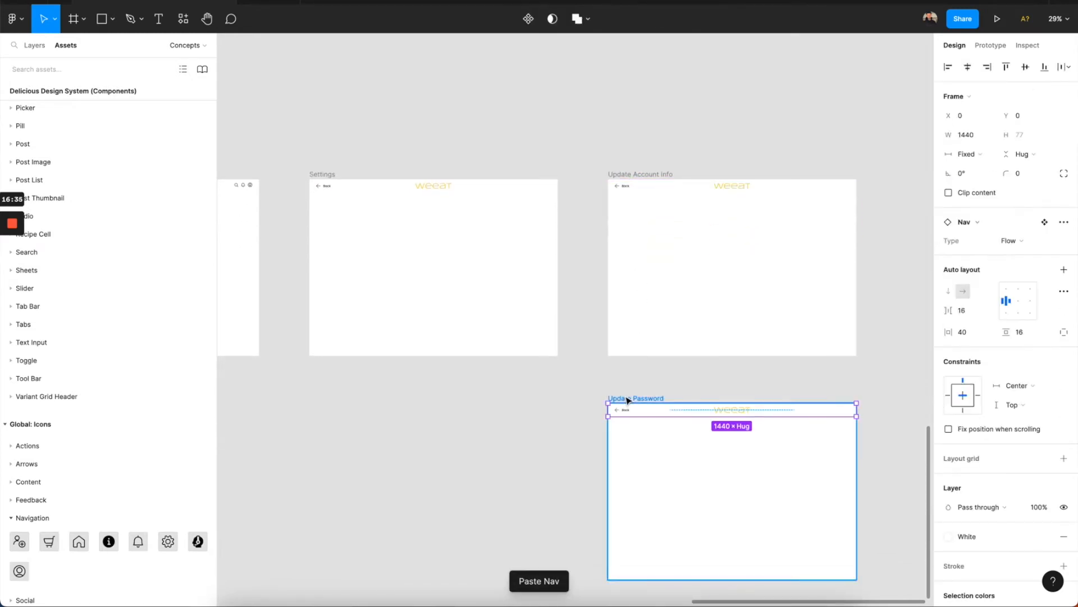
scroll(626, 399, down, 3)
scroll(627, 402, left, 3)
scroll(628, 402, up, 2)
scroll(626, 402, up, 3)
scroll(626, 403, left, 5)
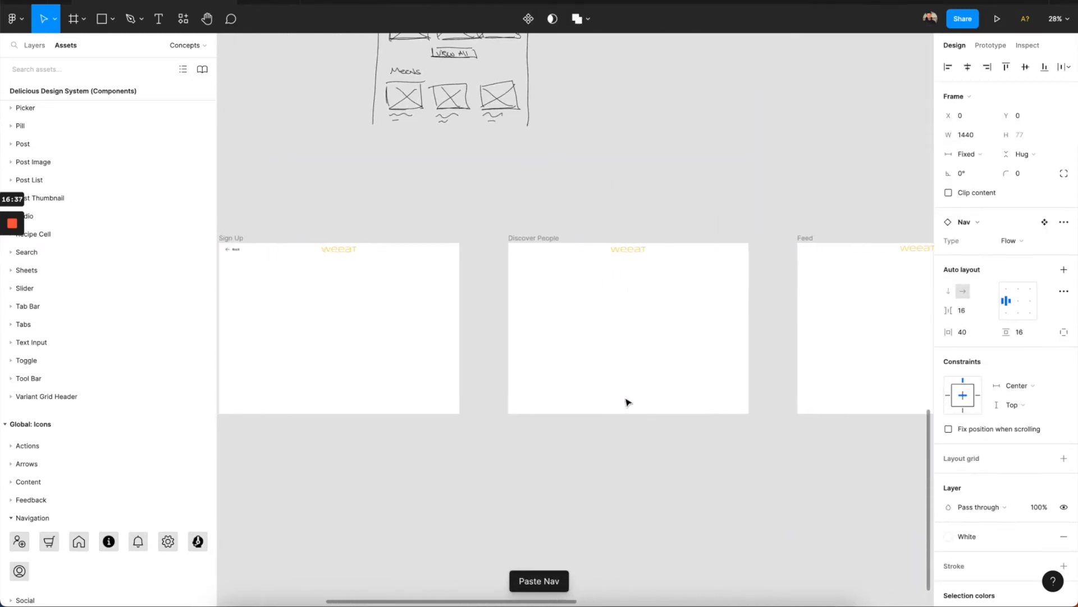
key(Escape)
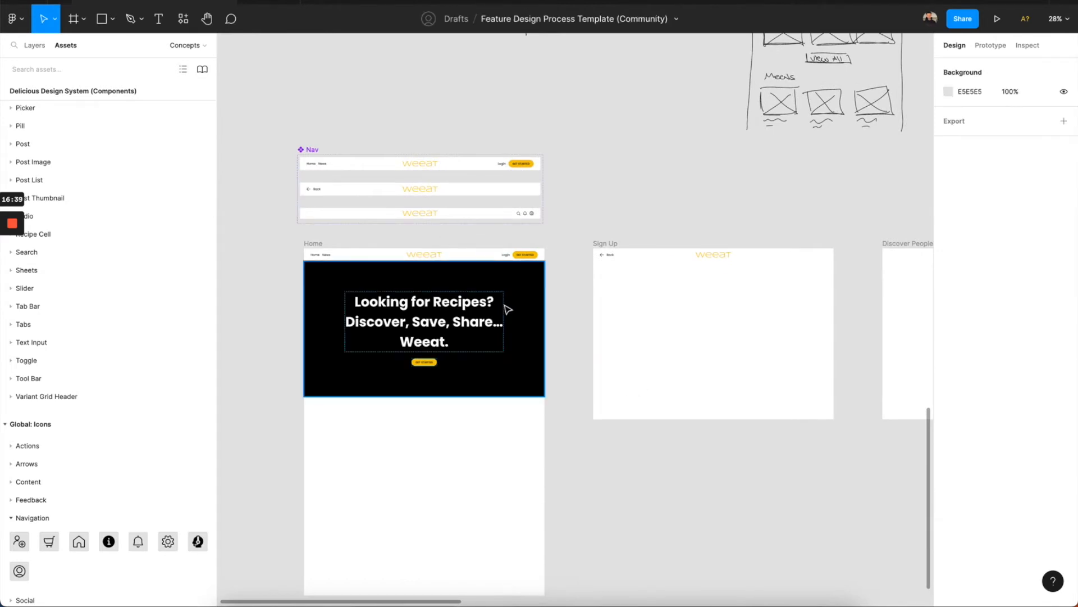
Turn the Home frame's black hero block into a component and rename it "Headline Section".
scroll(508, 303, right, 3)
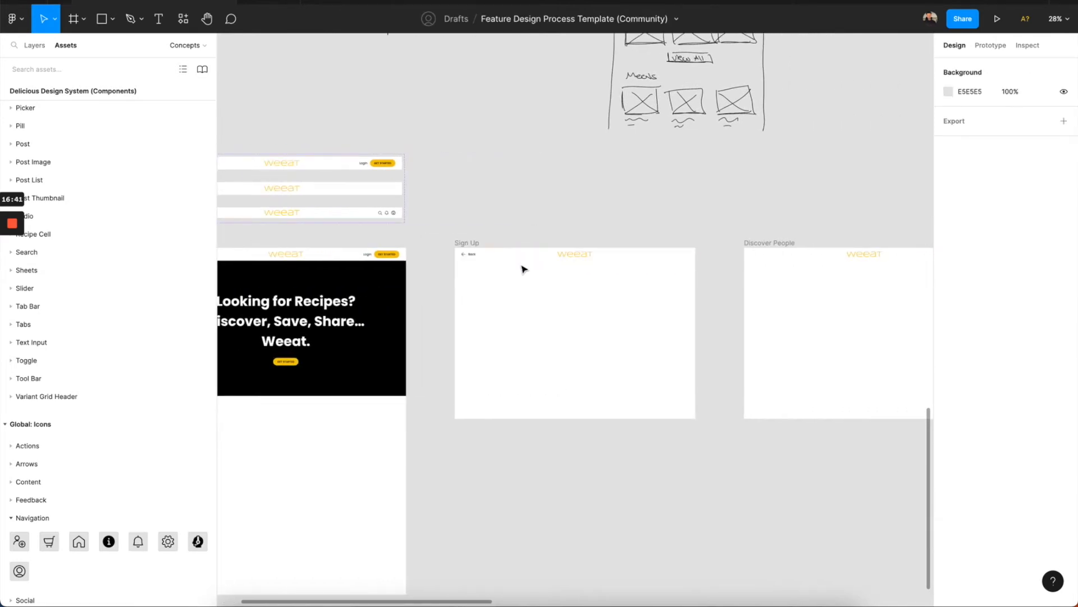
scroll(491, 299, left, 2)
scroll(491, 299, down, 1)
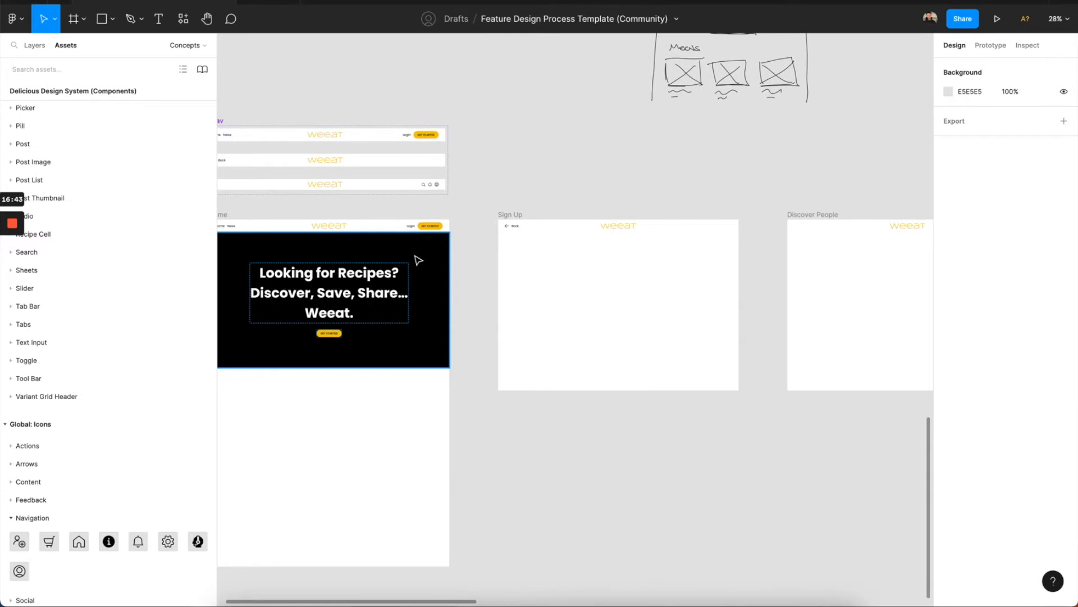
click(417, 259)
scroll(416, 258, left, 3)
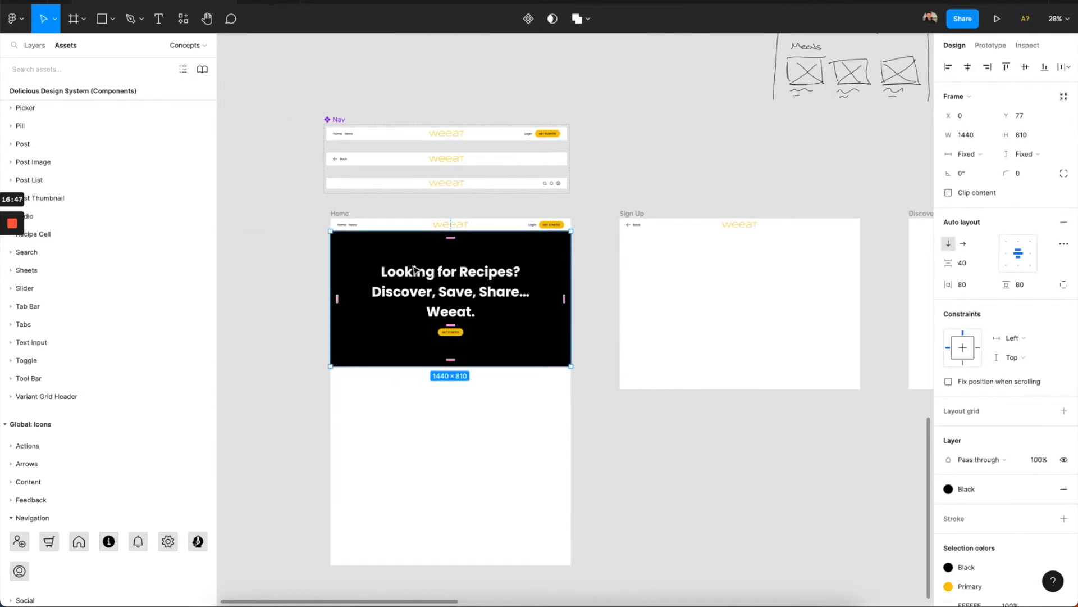
click(528, 18)
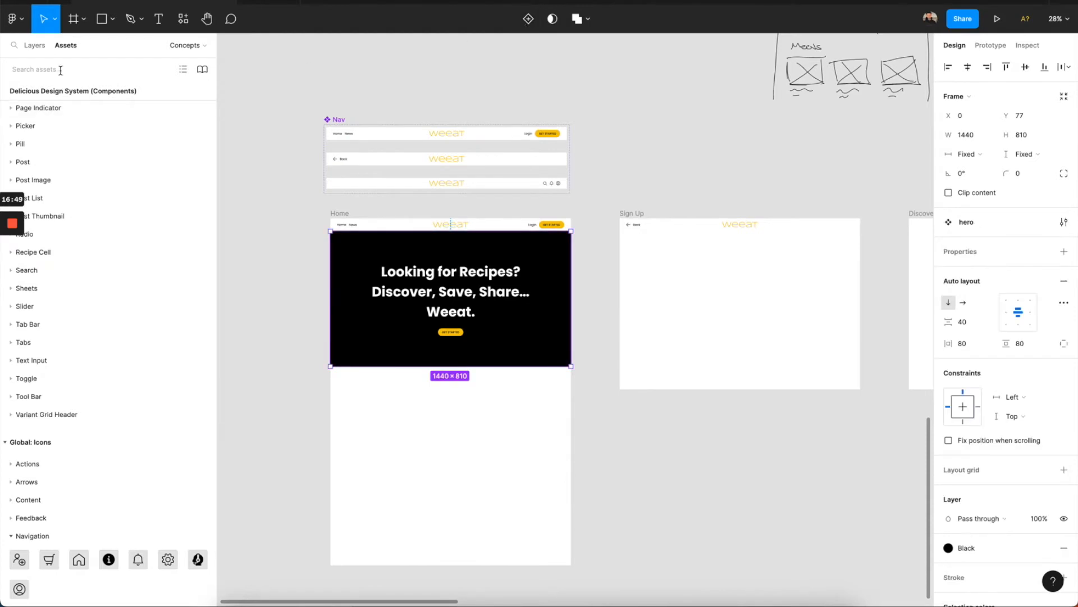
click(35, 45)
key(super+r)
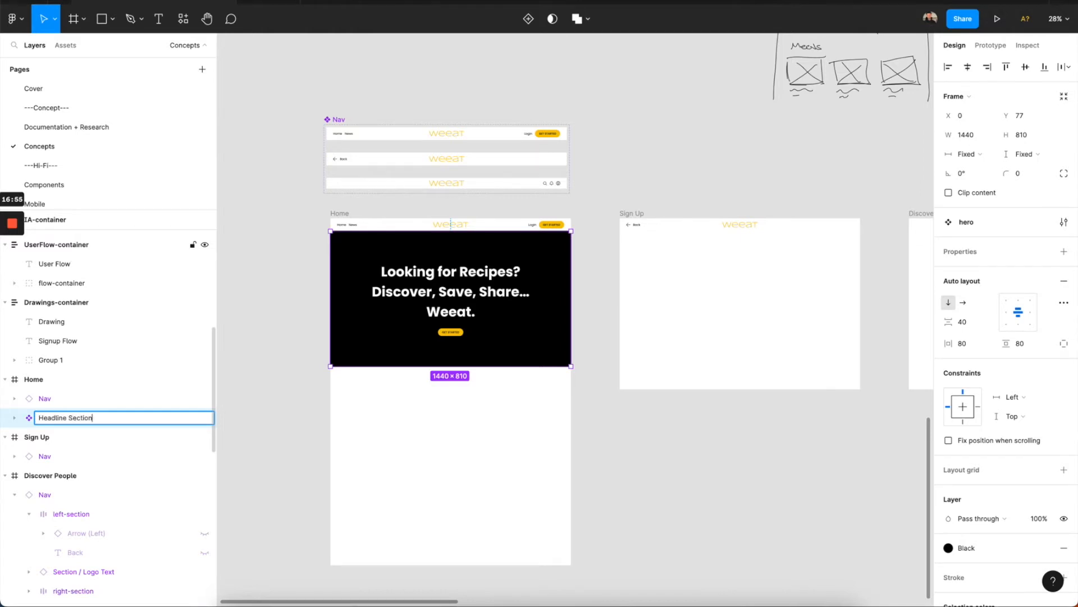
key(Return)
Paste a copy of the Headline Section into the Sign Up frame and remove its Get Started button.
key(super+c)
click(626, 214)
key(super+v)
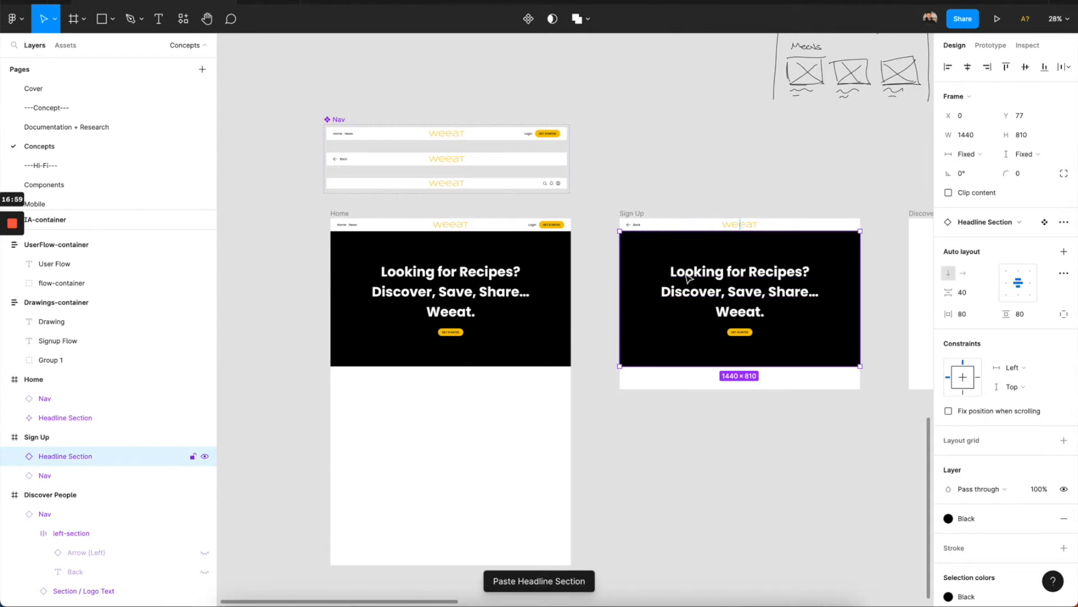
double_click(741, 332)
key(BackSpace)
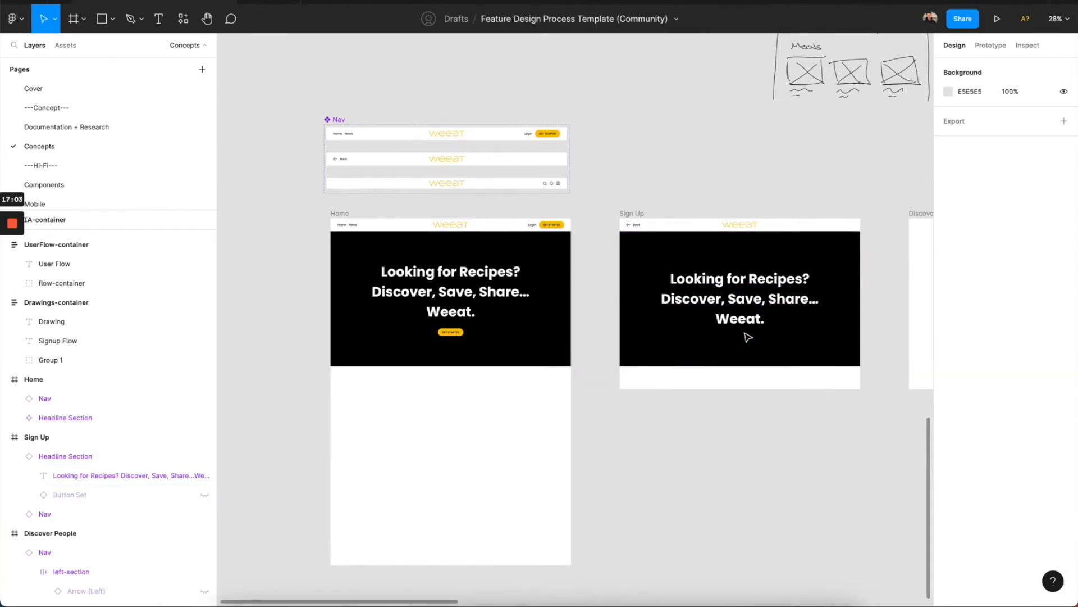
Replace the headline text in the Sign Up frame's Headline Section with "Sign Up".
click(755, 341)
double_click(753, 317)
key(Return)
text(Sign Up)
key(Escape)
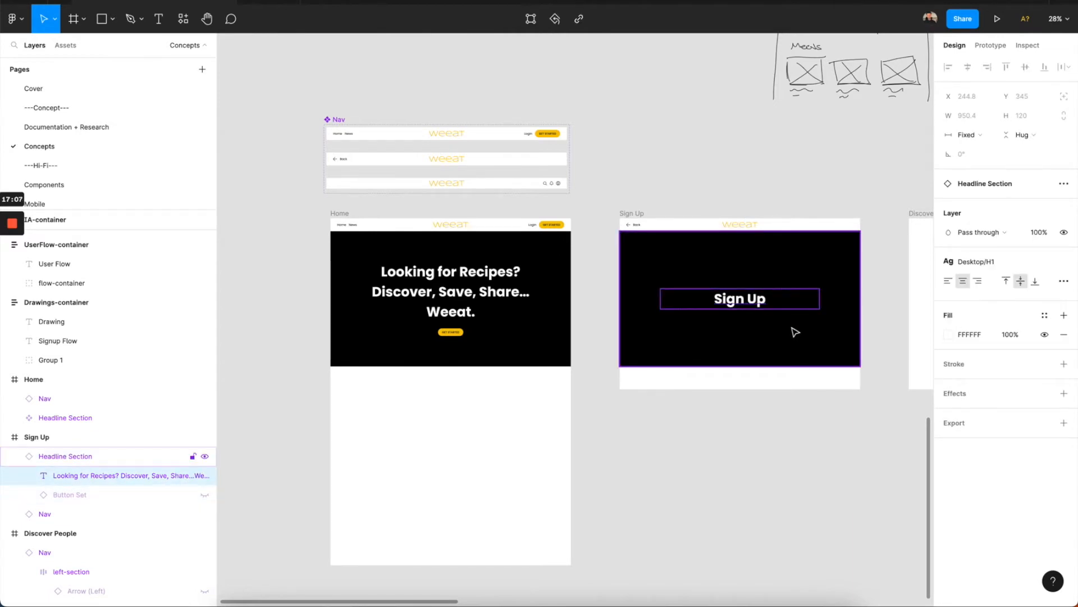
Apply the White color style to the Sign Up frame's Headline Section and the Black style to its headline text.
key(Escape)
click(969, 517)
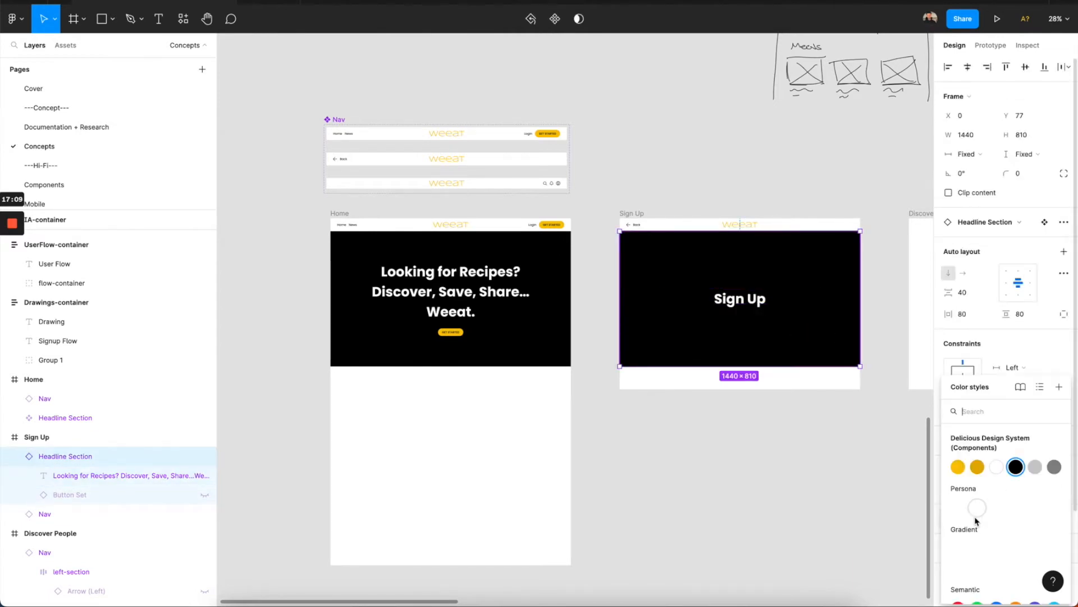
click(996, 467)
click(754, 305)
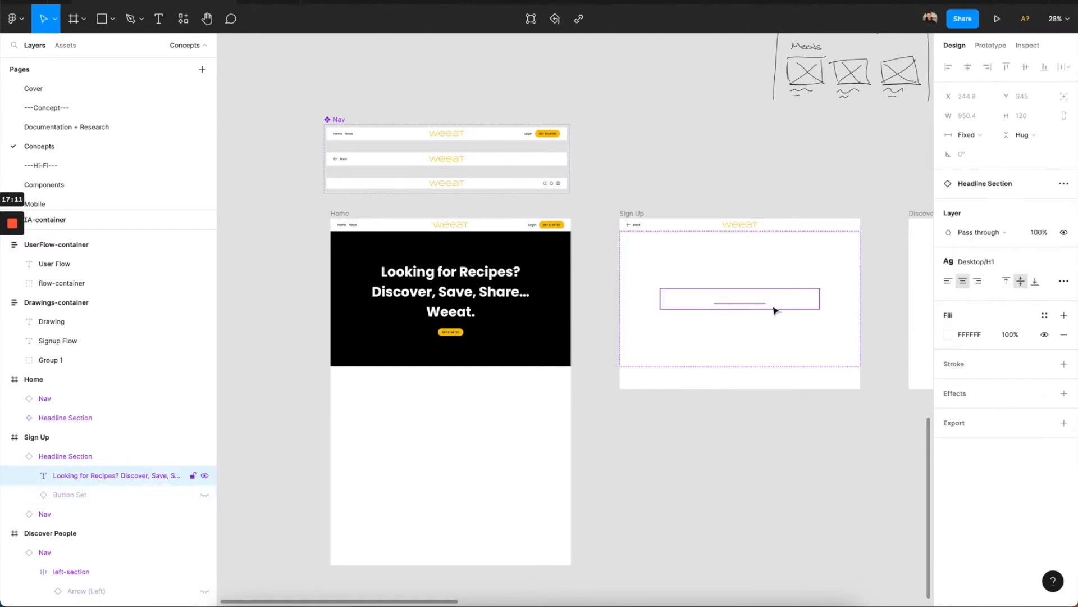
click(1045, 315)
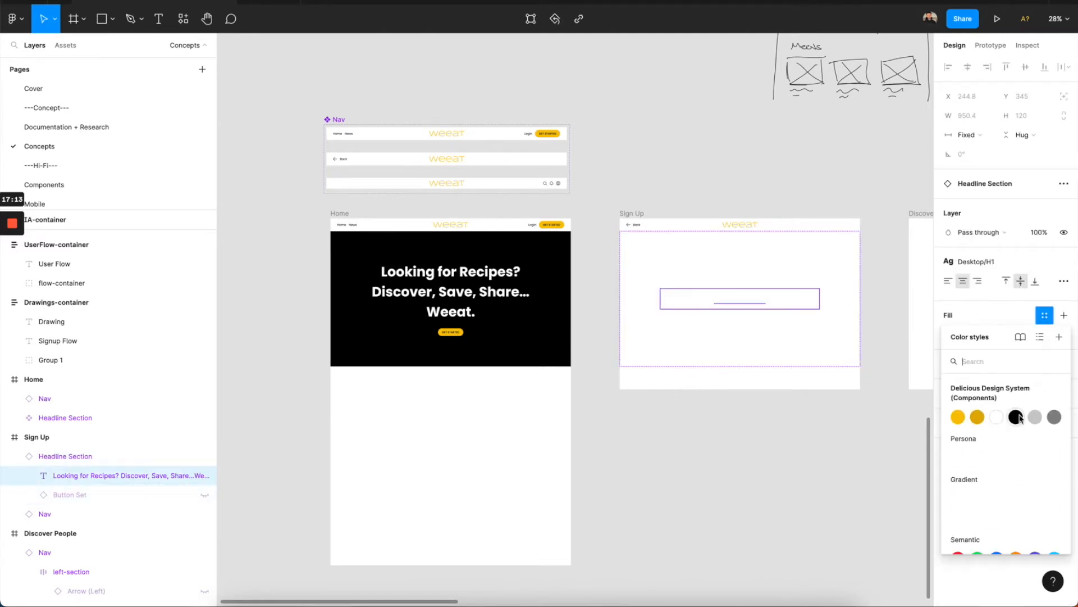
click(1017, 417)
Reduce the height of the Sign Up frame's Headline Section to 200.
click(813, 337)
drag(794, 366, 795, 299)
click(1022, 140)
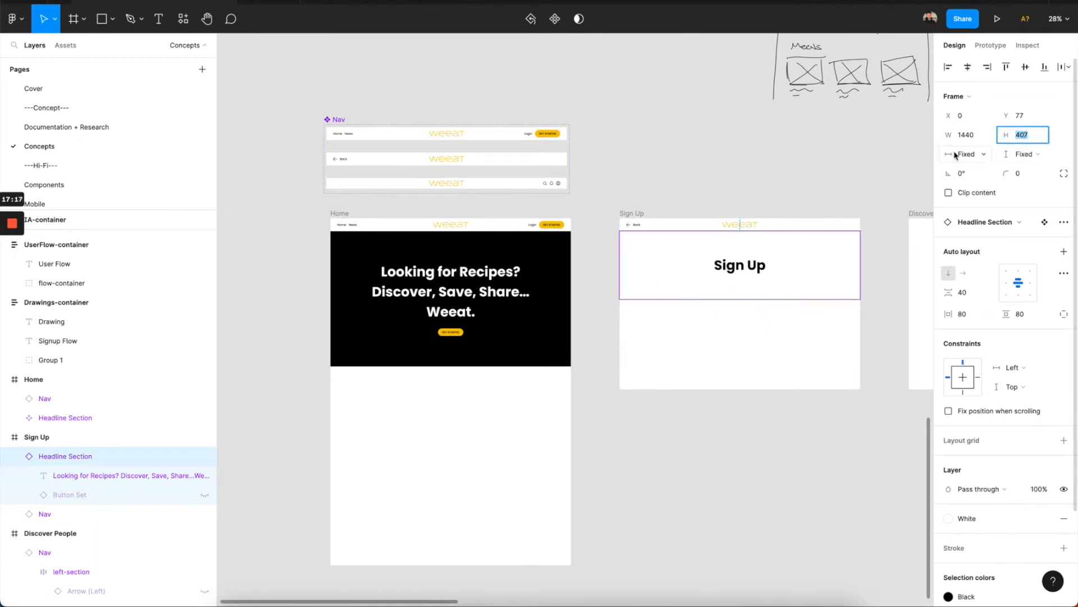
text(320)
key(Return)
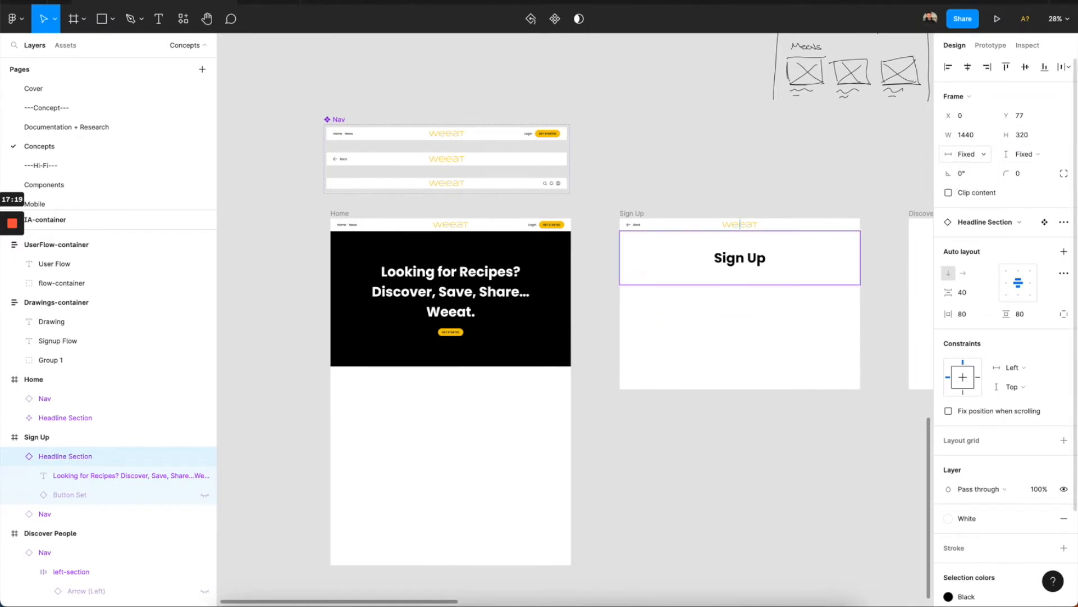
click(1022, 138)
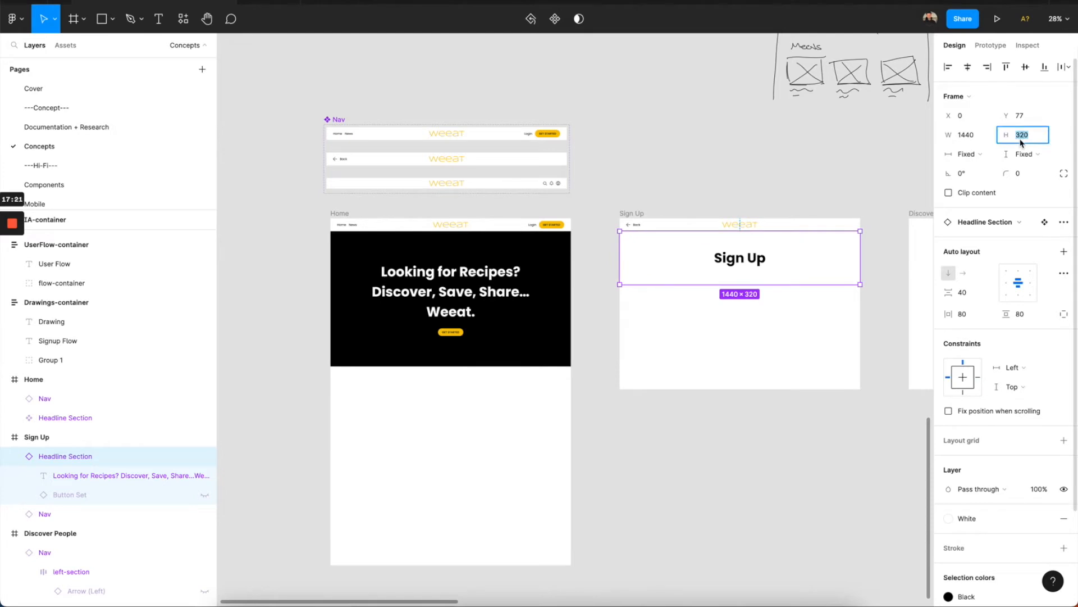
text(280)
key(Return)
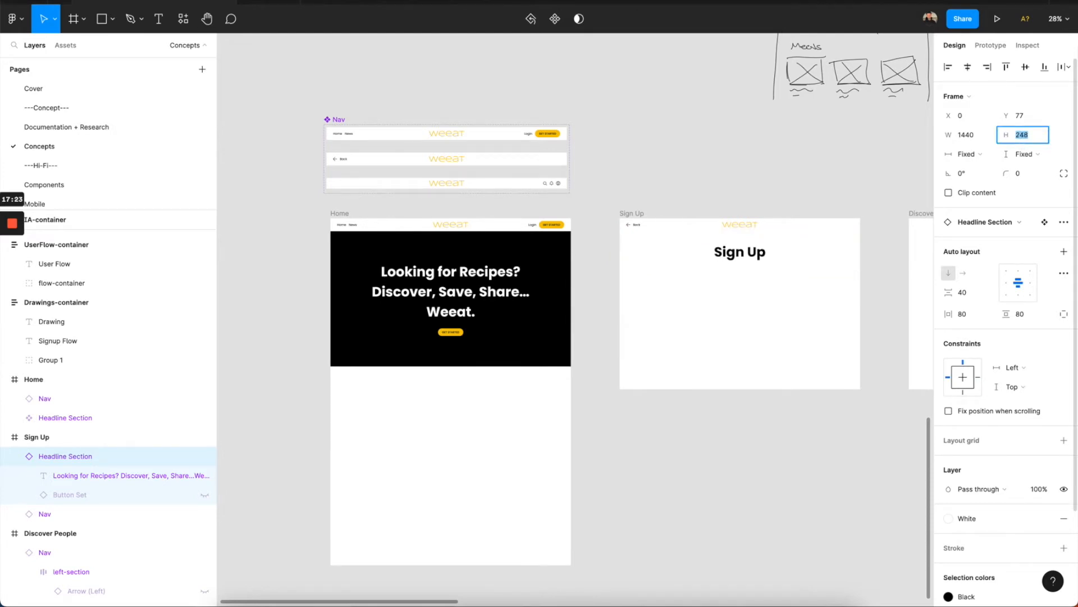
text(208)
key(Return)
key(Return)
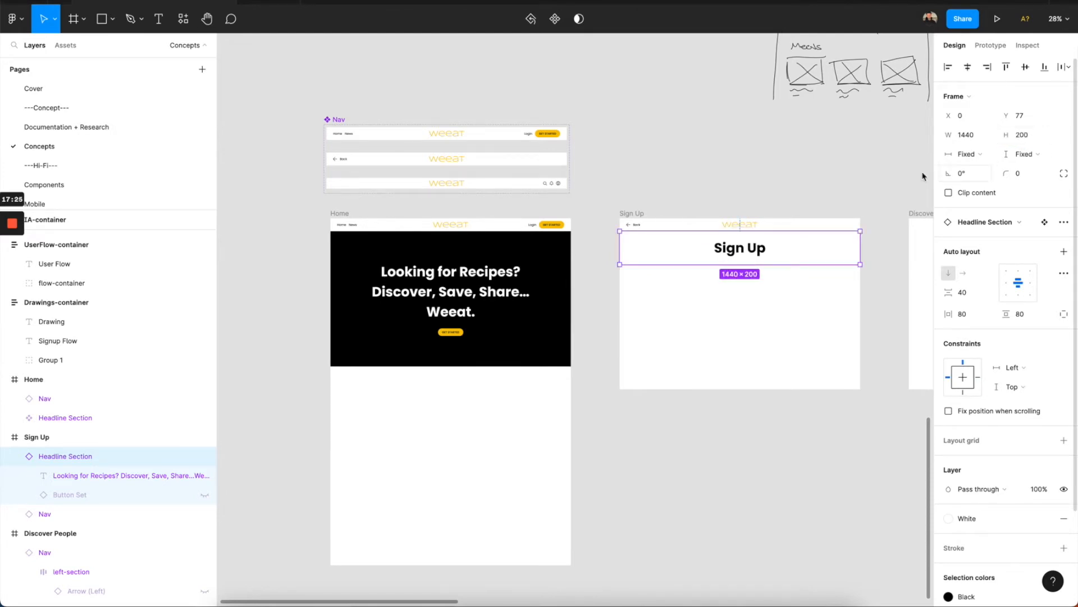
Check the spacing around the Sign Up headline text within its section.
click(769, 248)
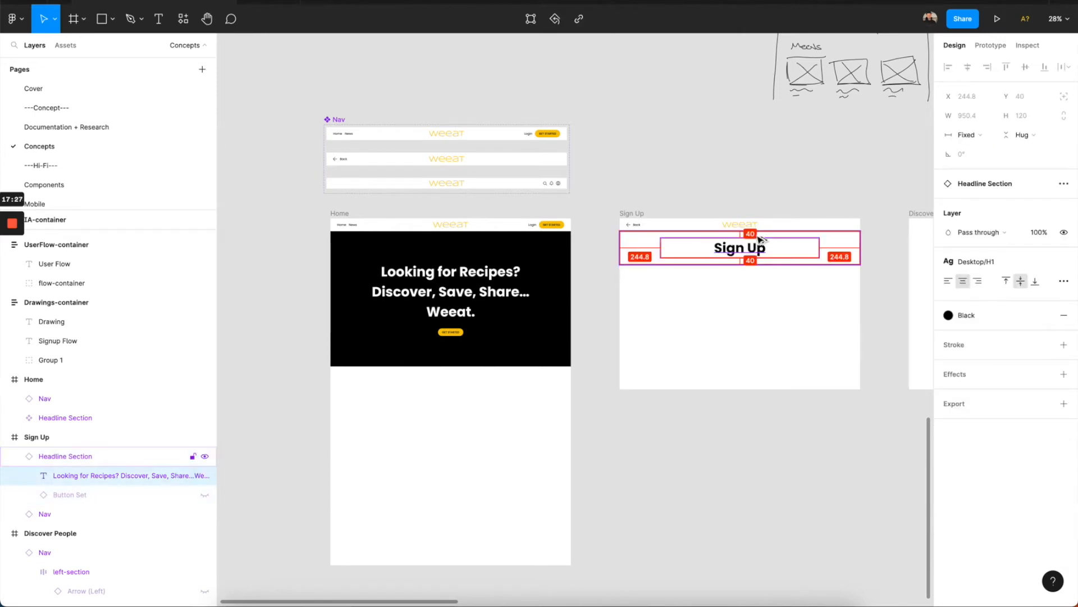
click(777, 275)
click(807, 251)
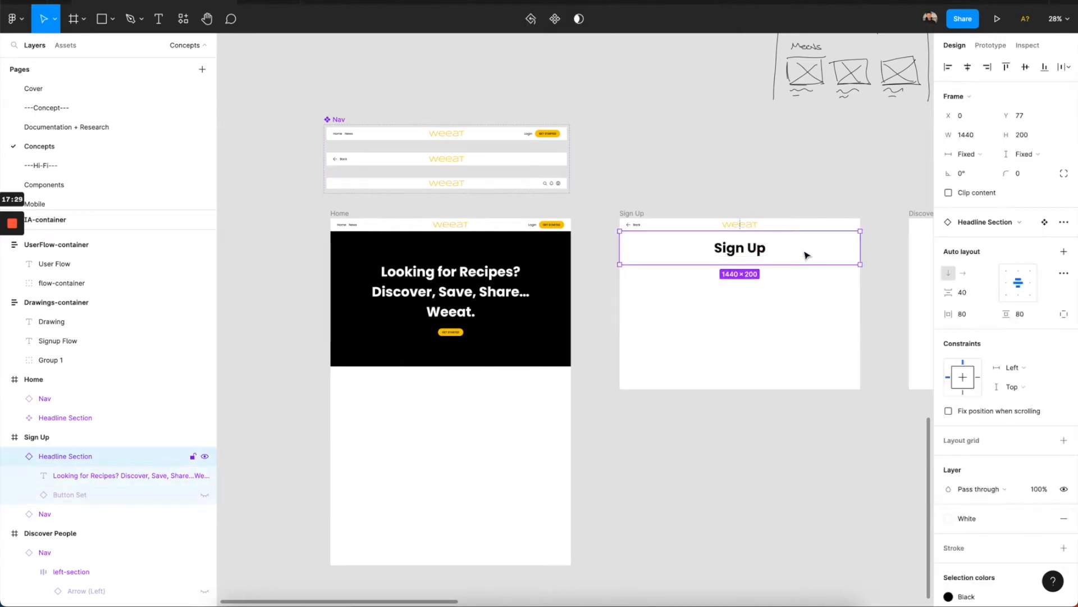
scroll(807, 253, down, 2)
scroll(807, 255, right, 3)
key(super+v)
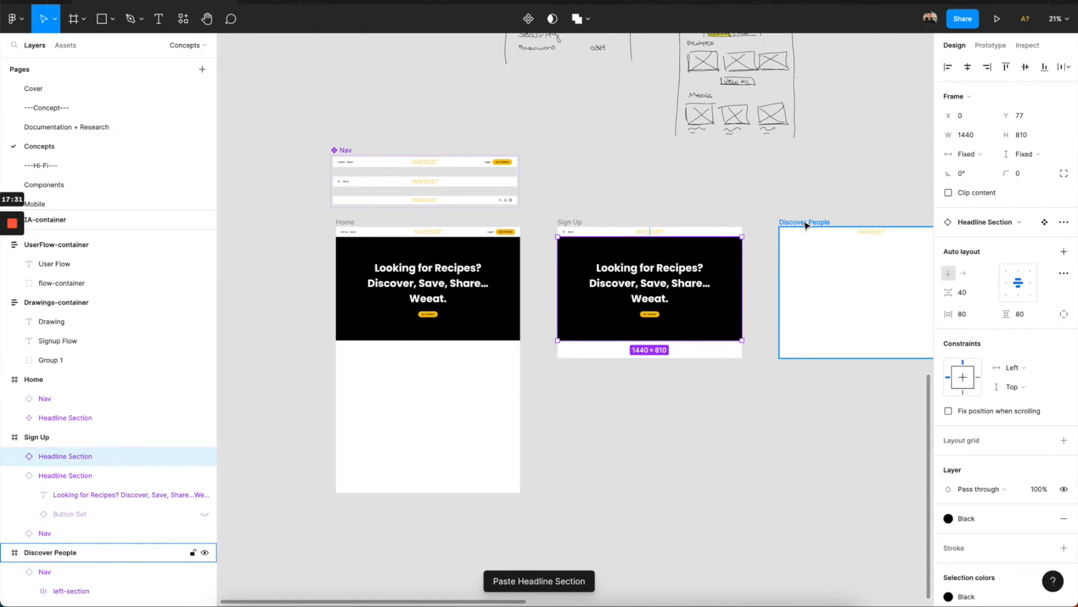
key(super+z)
click(784, 221)
scroll(792, 220, right, 4)
key(super+v)
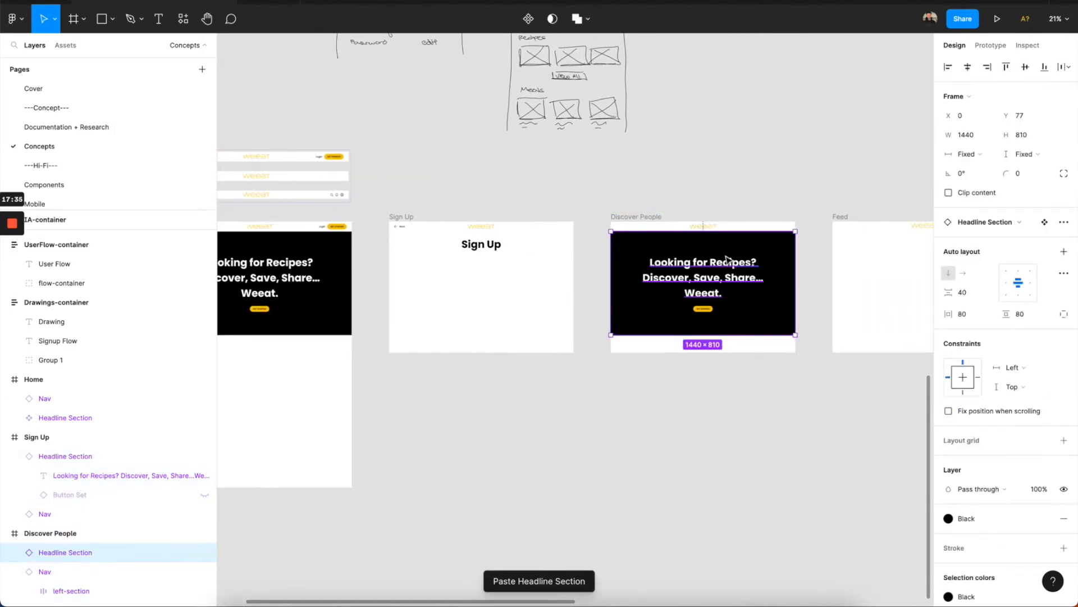
key(super+z)
Copy the Sign Up frame's white Headline Section into the Discover People frame.
click(560, 248)
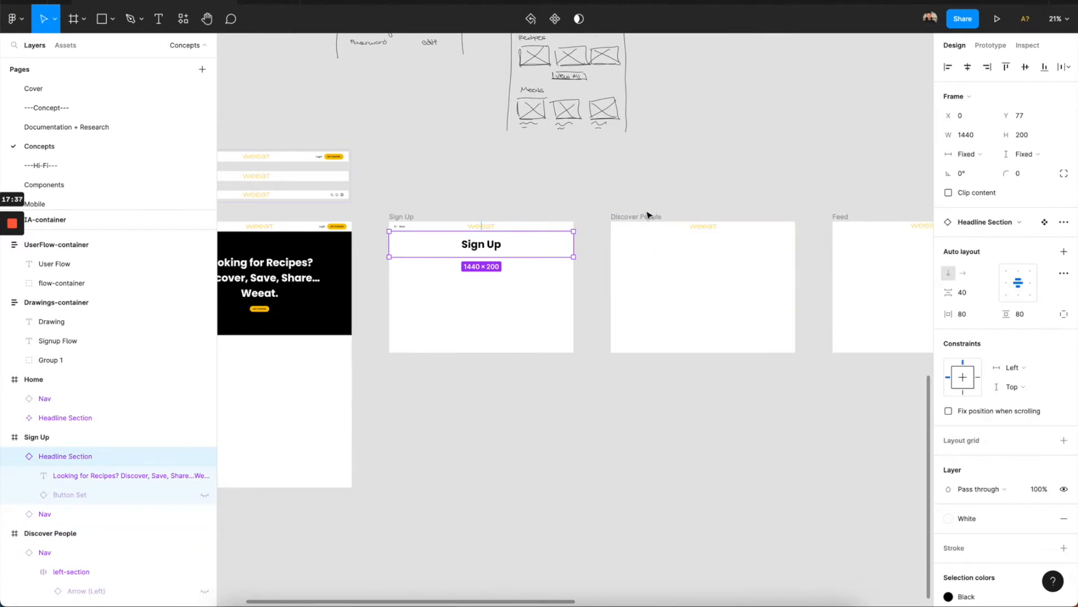
click(658, 249)
click(646, 217)
key(super+v)
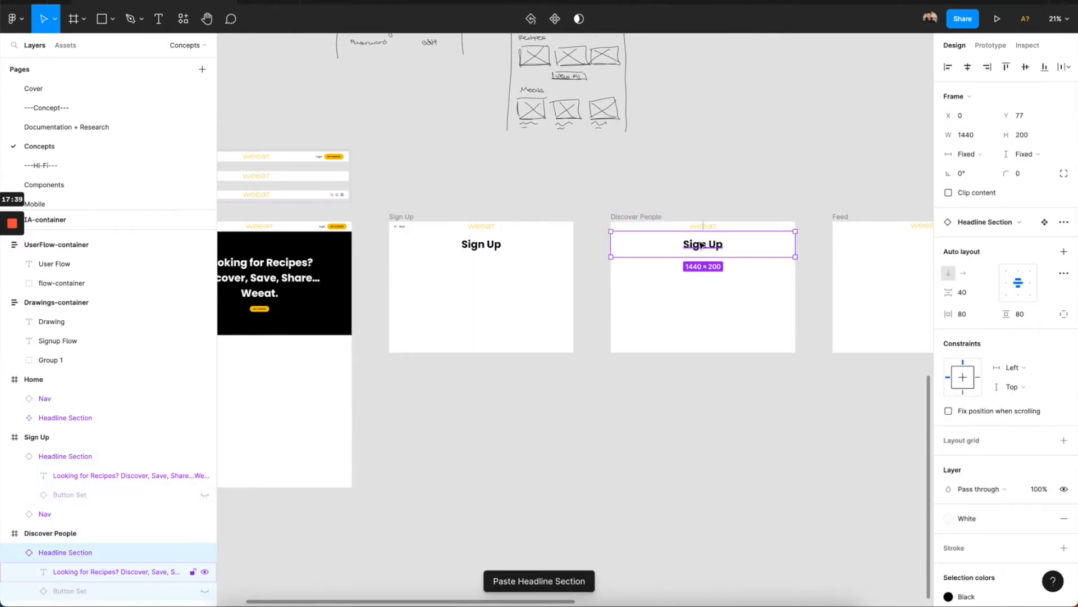
Change the headline text in the Discover People frame to "Discover People".
double_click(671, 241)
double_click(671, 242)
text(Discove)
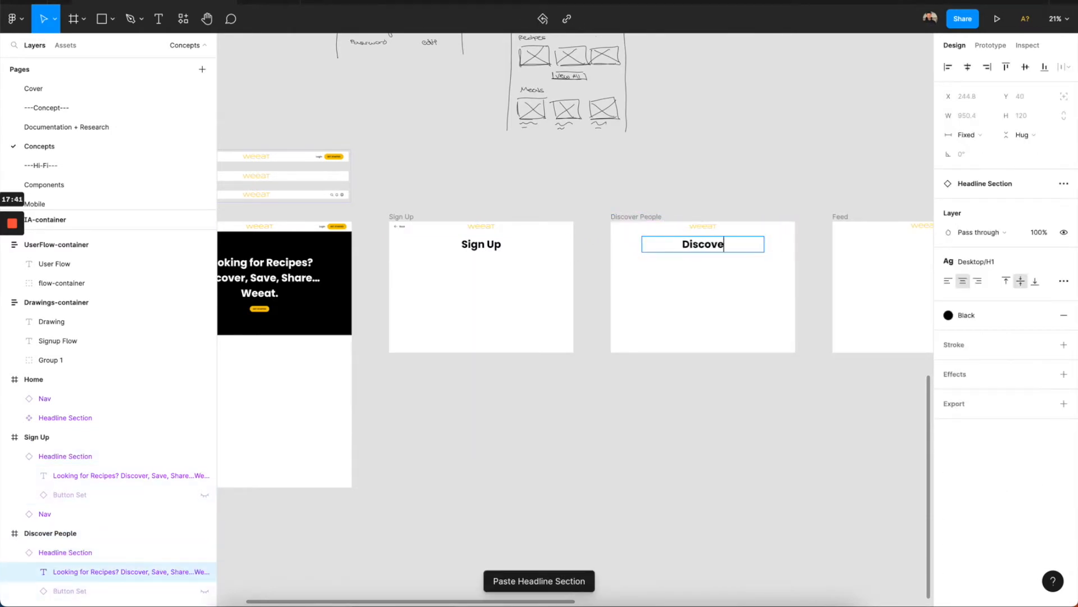
text(r People)
key(Escape)
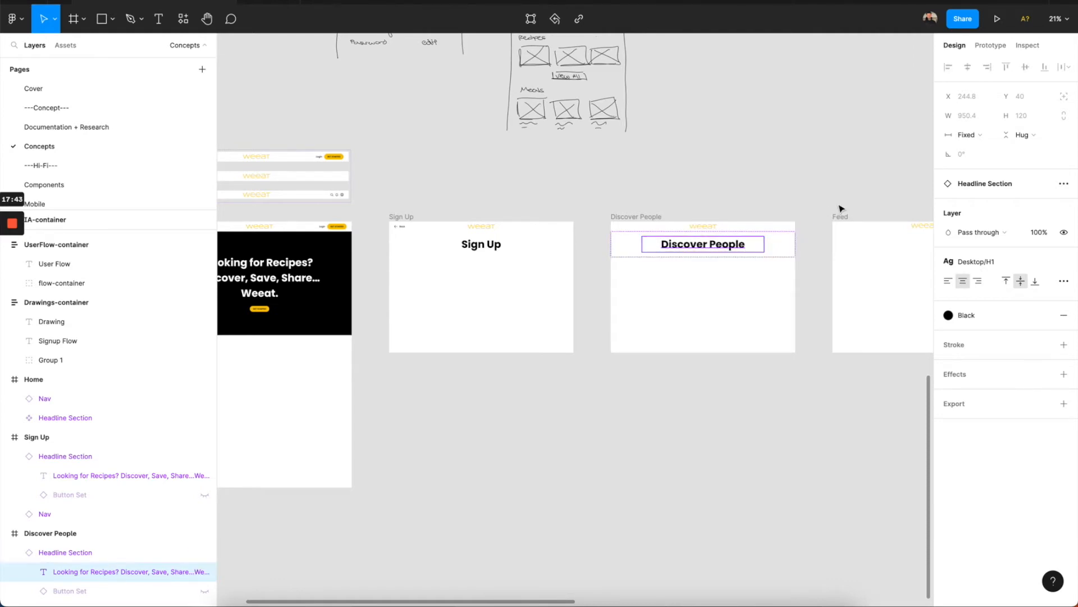
scroll(841, 209, right, 5)
click(710, 284)
click(660, 215)
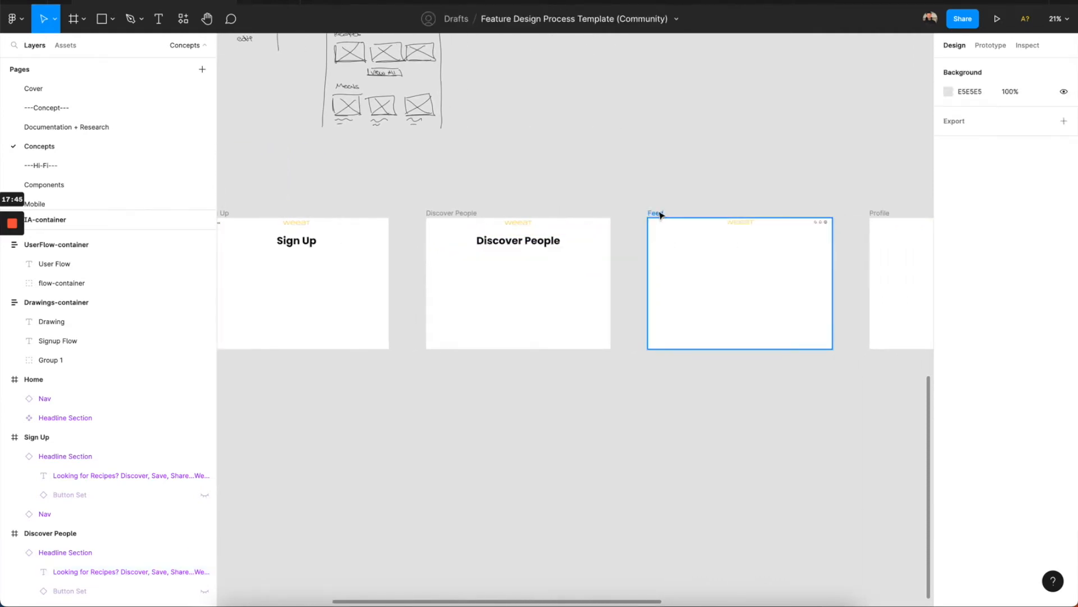
scroll(659, 214, right, 7)
click(615, 209)
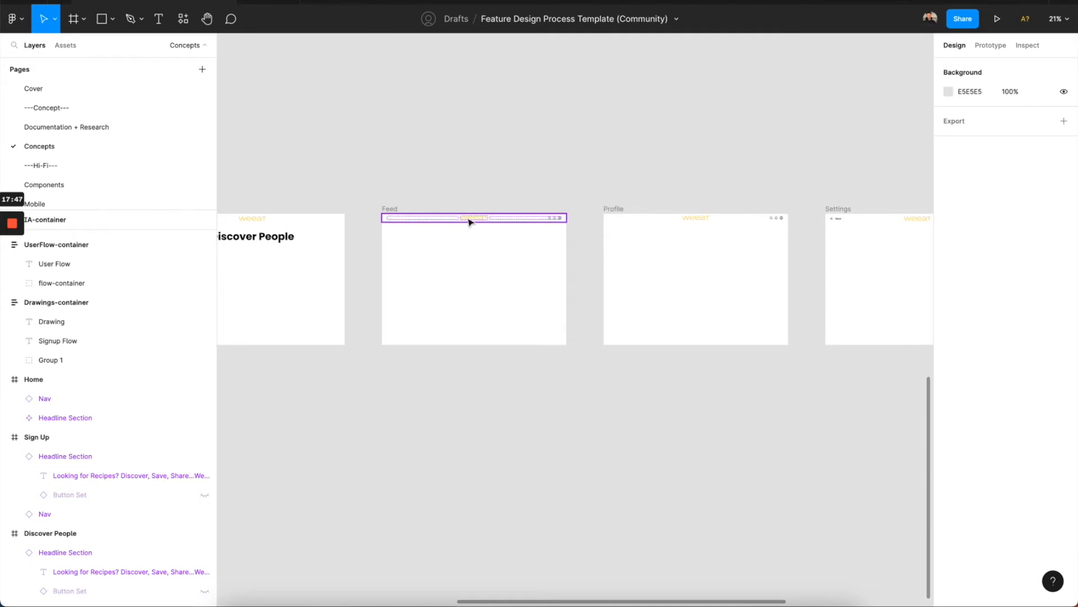
Paste the Headline Section into the Settings frame and change its headline text to "Settings".
scroll(616, 210, right, 6)
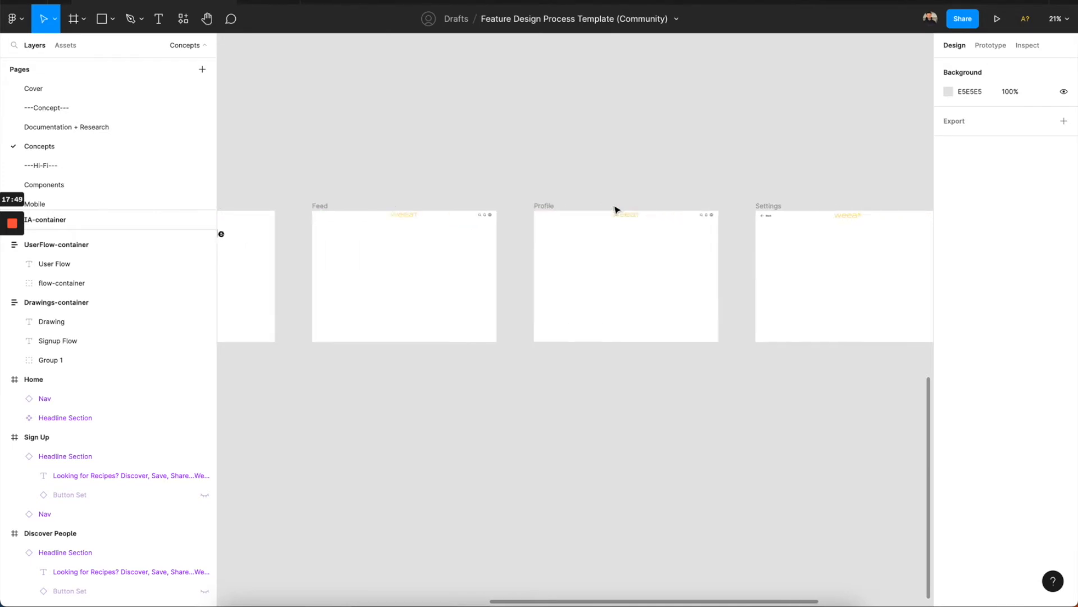
click(627, 208)
click(627, 208)
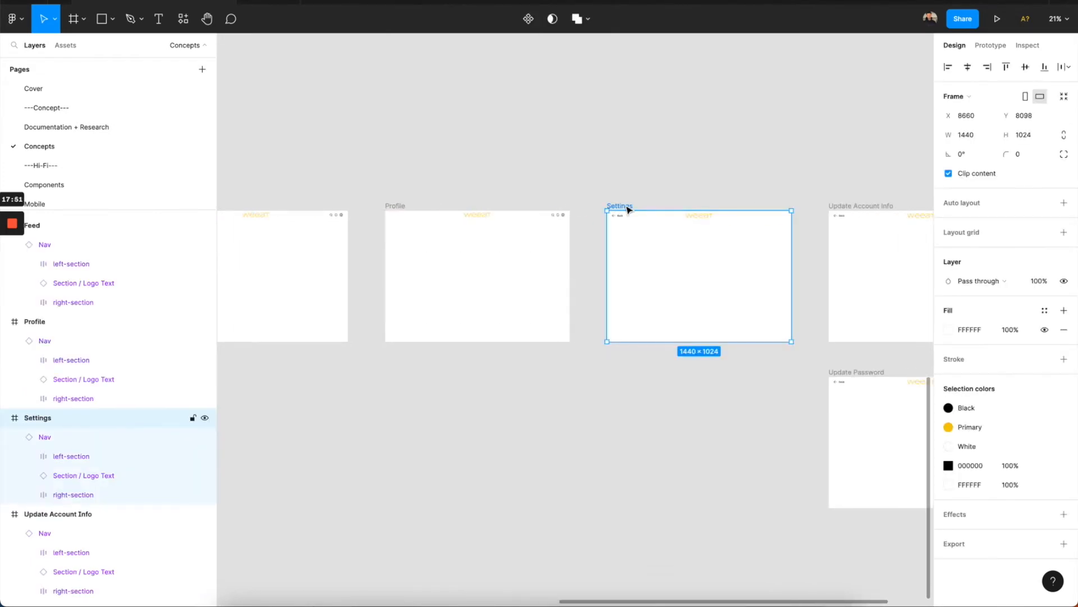
key(ctrl+v)
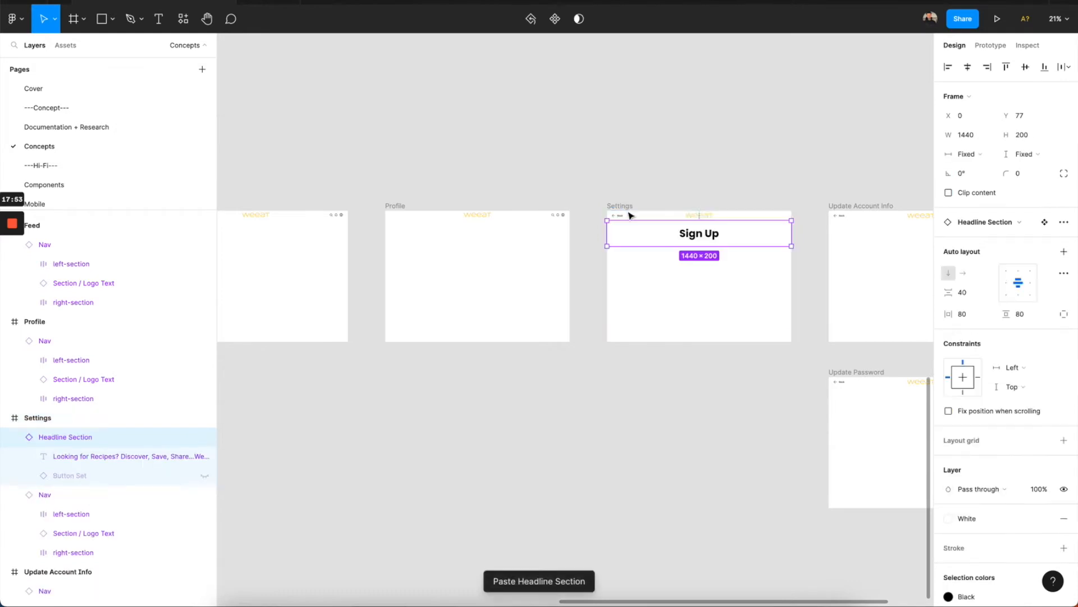
double_click(692, 237)
key(Return)
text(Settings)
key(Escape)
scroll(714, 220, right, 5)
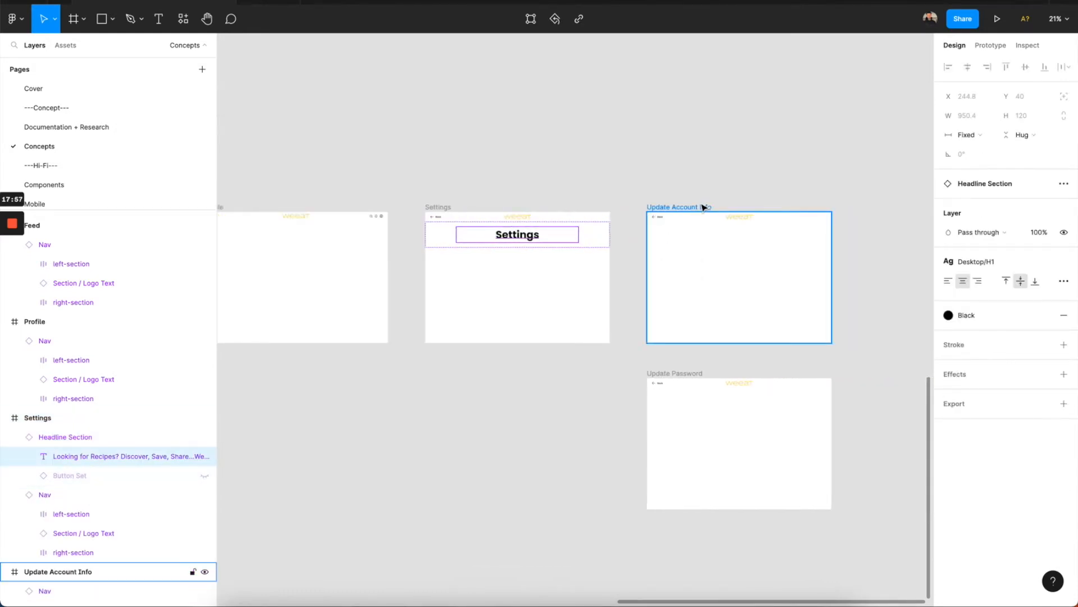
click(704, 208)
key(ctrl+v)
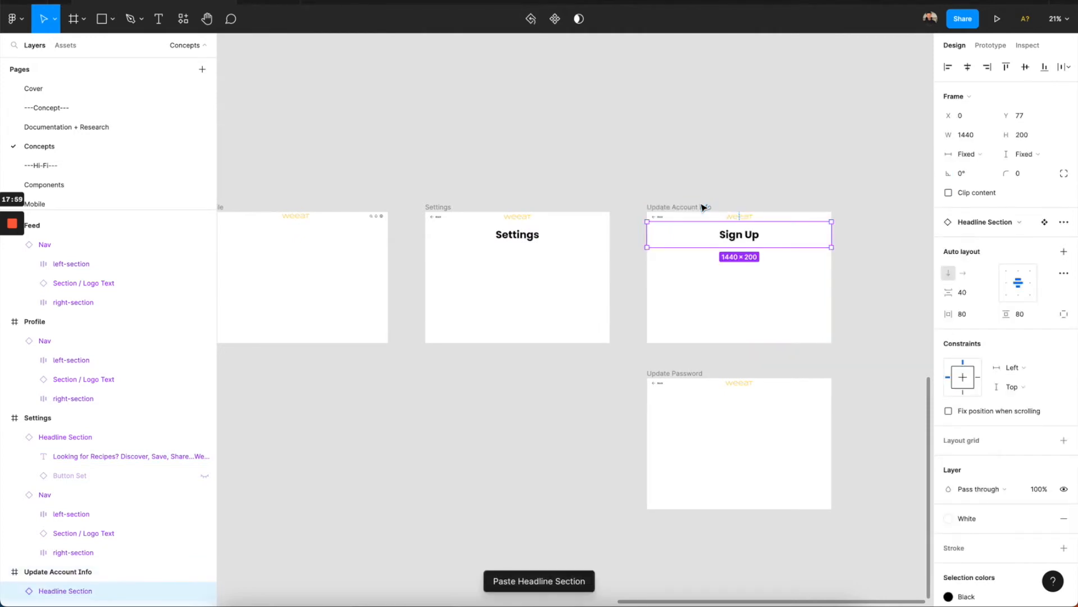
double_click(750, 243)
click(818, 247)
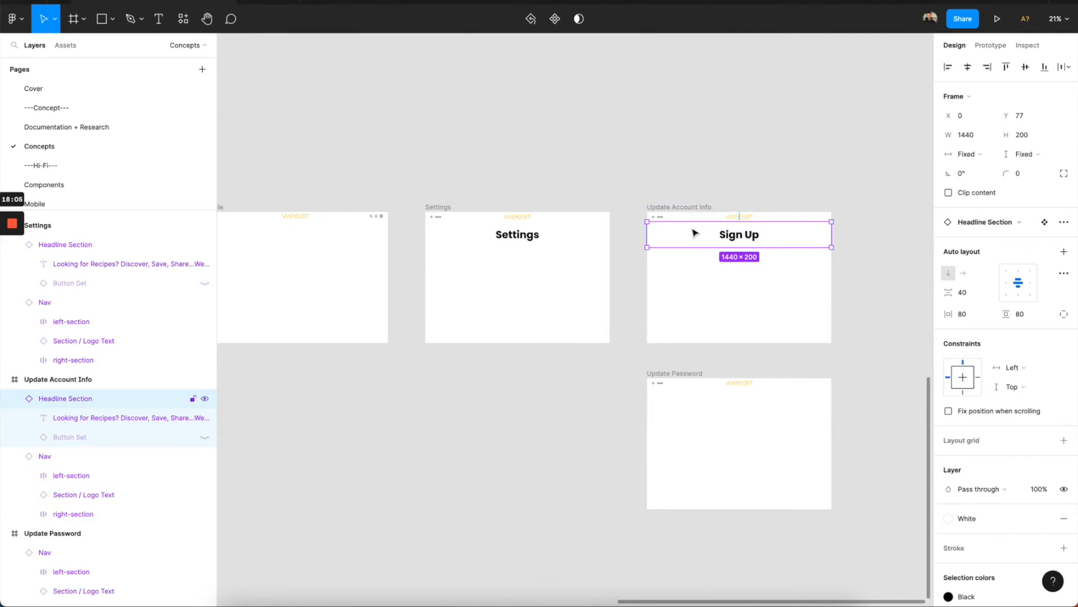
key(Delete)
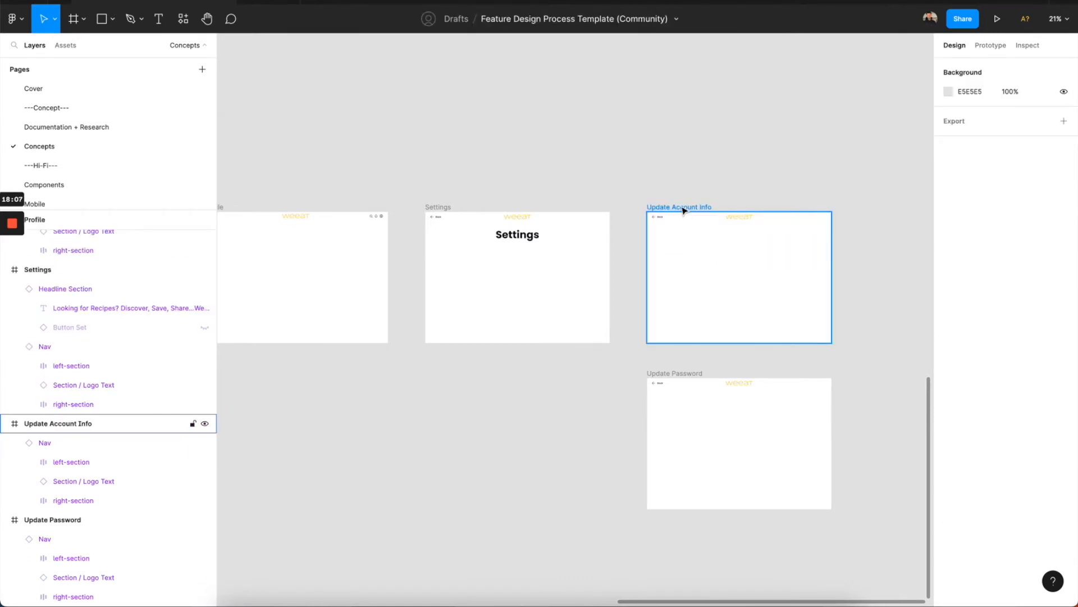
Paste the Headline Section into the Update Account Info frame and change its headline text to "Update Account Info".
click(683, 210)
key(ctrl+v)
double_click(726, 239)
double_click(726, 240)
text(Account)
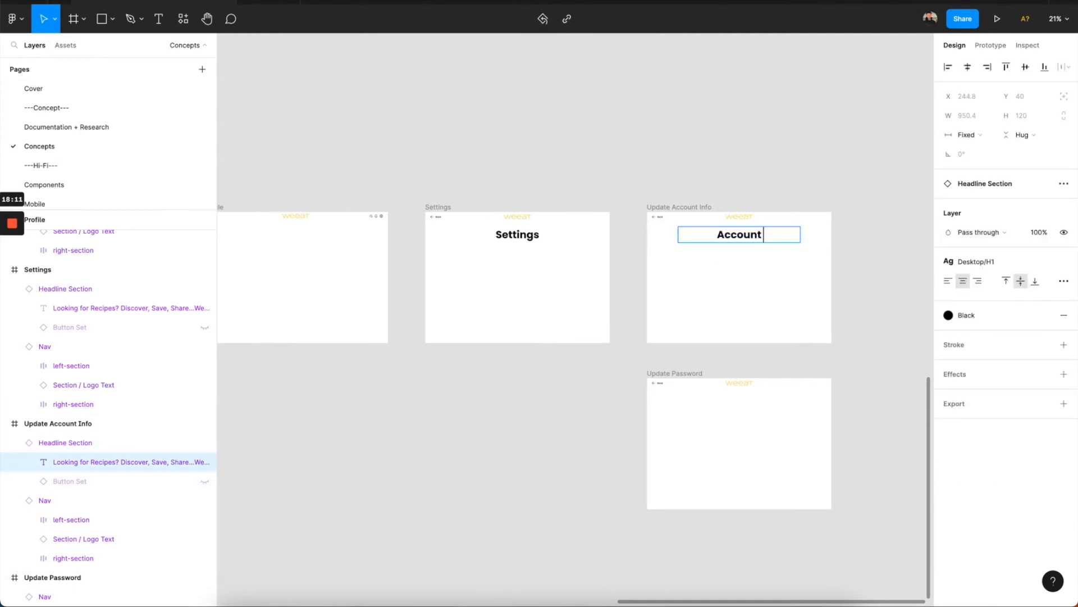
key(ctrl+a)
text(Update Account Inf)
key(BackSpace)
key(BackSpace)
key(BackSpace)
text(Account Info)
key(Escape)
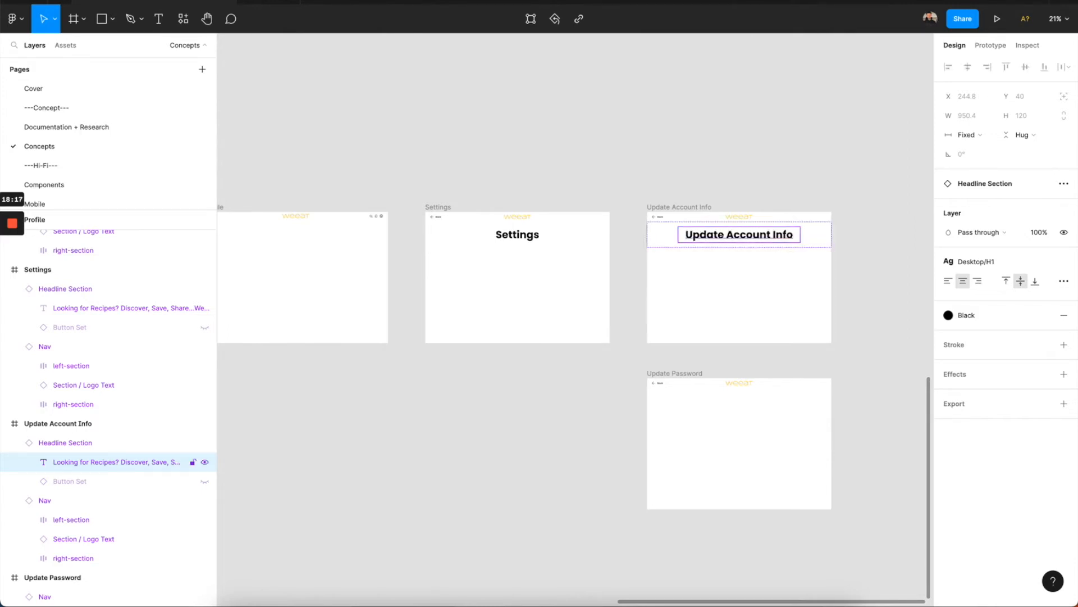
key(Escape)
Paste the Headline Section into the Update Password frame and change its headline text to "Update Password".
click(681, 373)
key(ctrl+v)
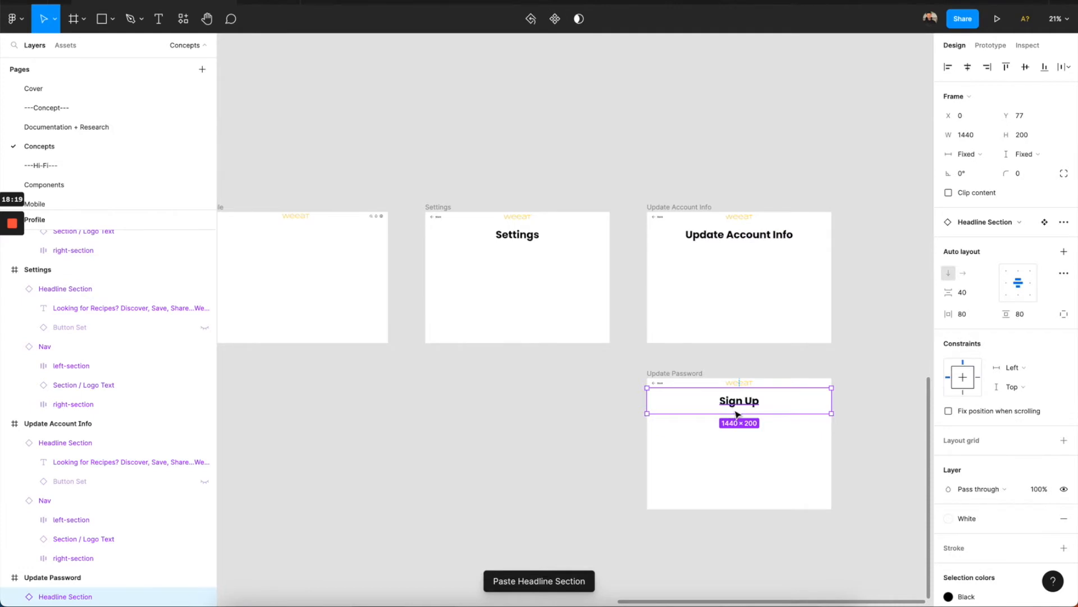
double_click(737, 409)
double_click(735, 405)
text(ate)
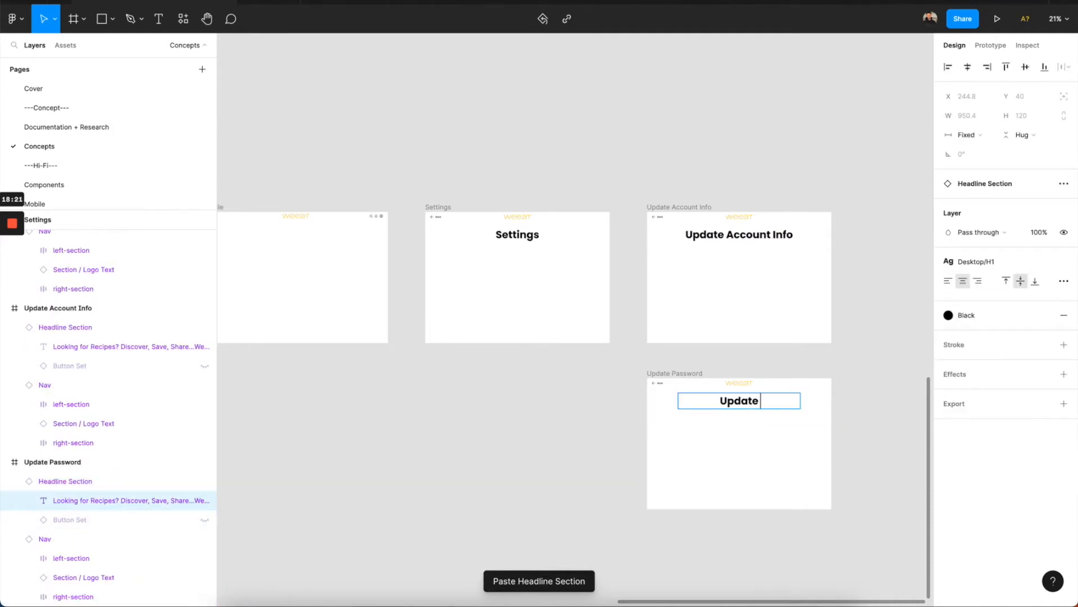
text( Password)
key(Escape)
click(804, 412)
Place a Text Input component from the design system in the Sign Up frame, centred directly below the headline.
scroll(807, 413, left, 1)
scroll(806, 412, left, 3)
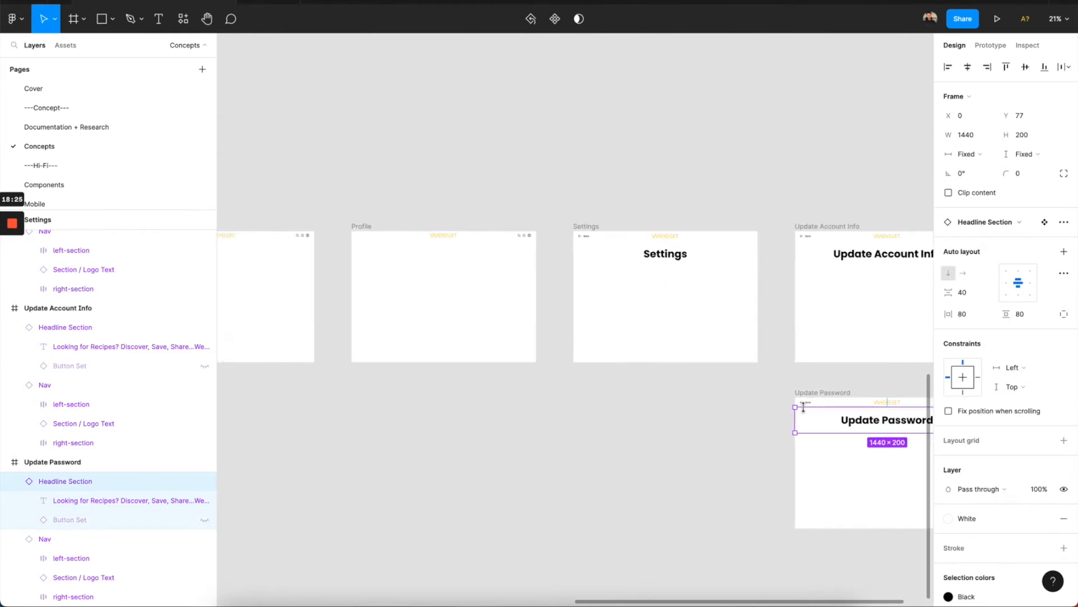
scroll(717, 272, left, 15)
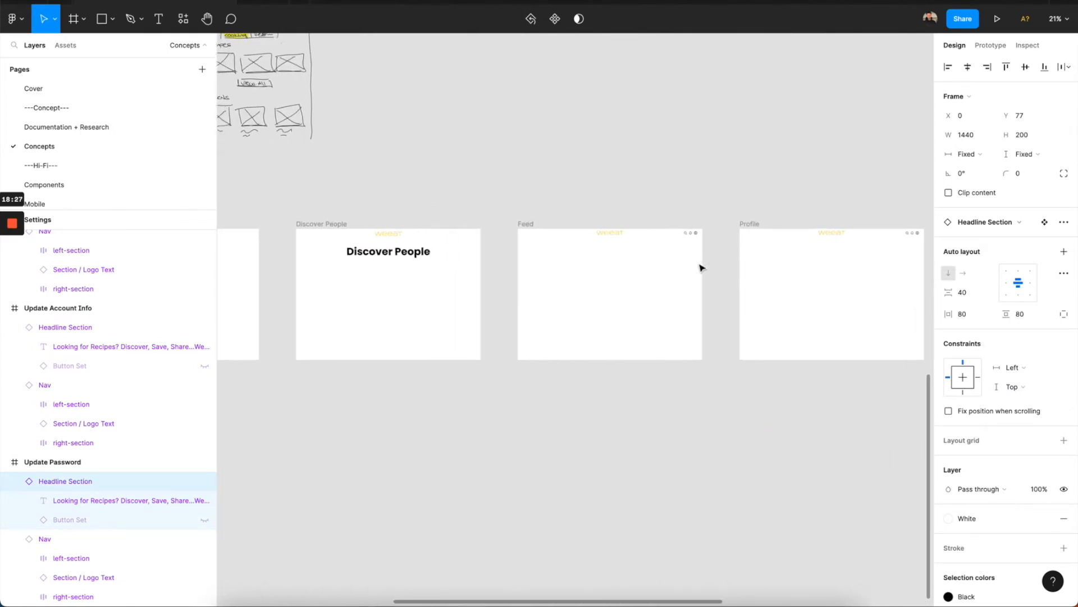
scroll(525, 263, left, 4)
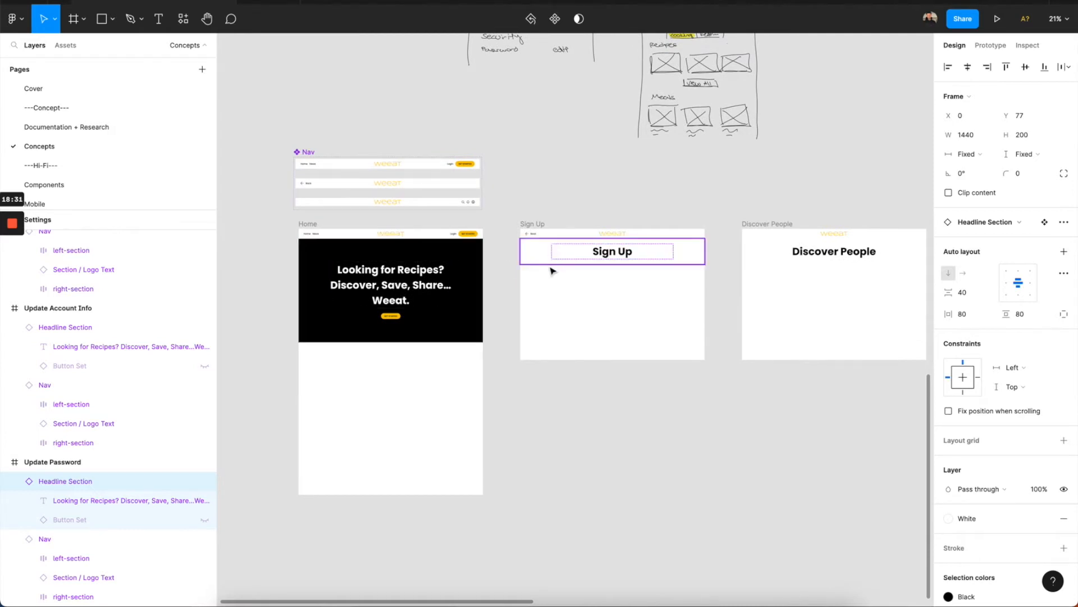
click(550, 269)
scroll(553, 284, up, 5)
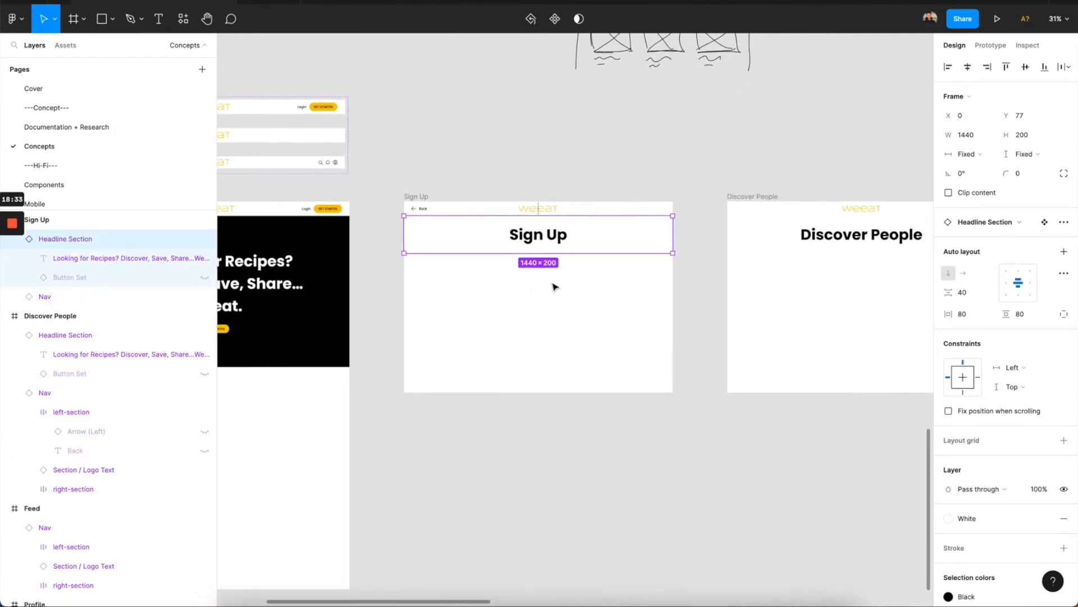
click(64, 45)
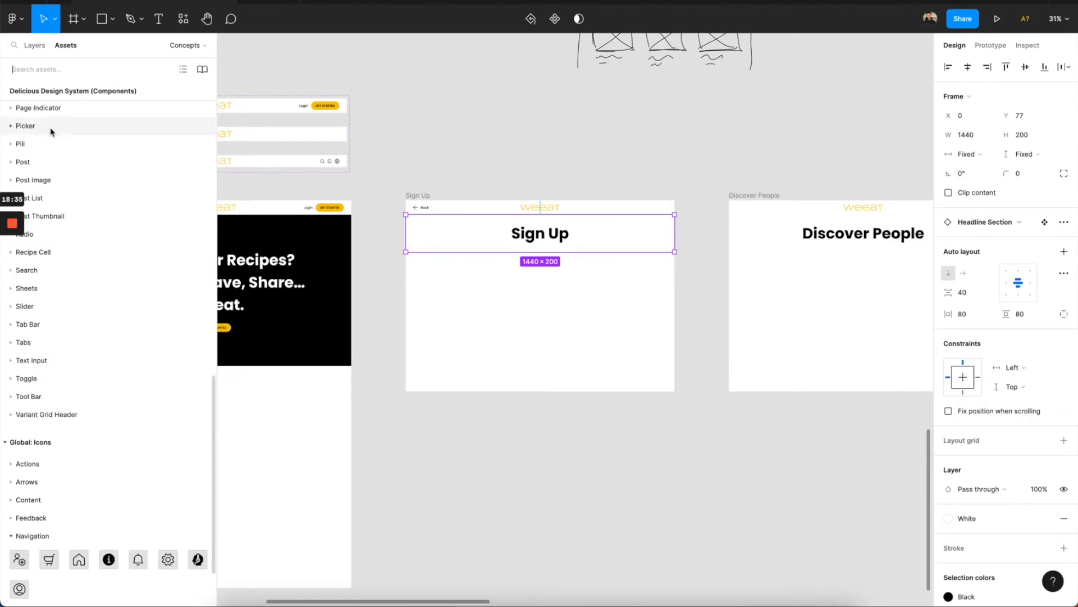
click(72, 361)
drag(64, 387, 544, 254)
scroll(538, 281, up, 3)
Reorder the Text Input below Nav in the Sign Up frame's layers and wrap it in a vertical auto layout frame.
click(32, 45)
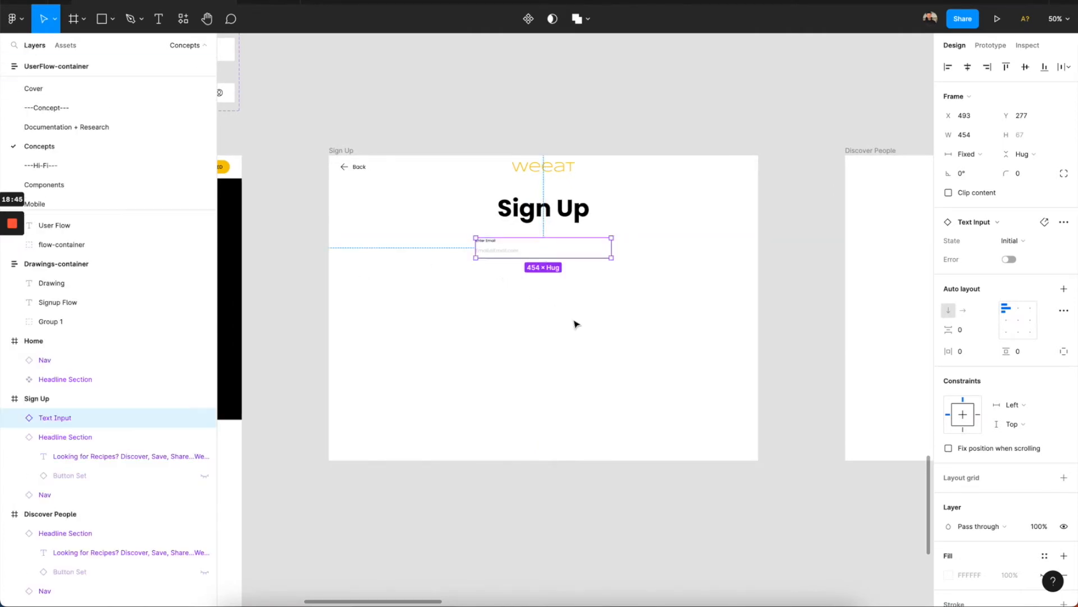
click(16, 437)
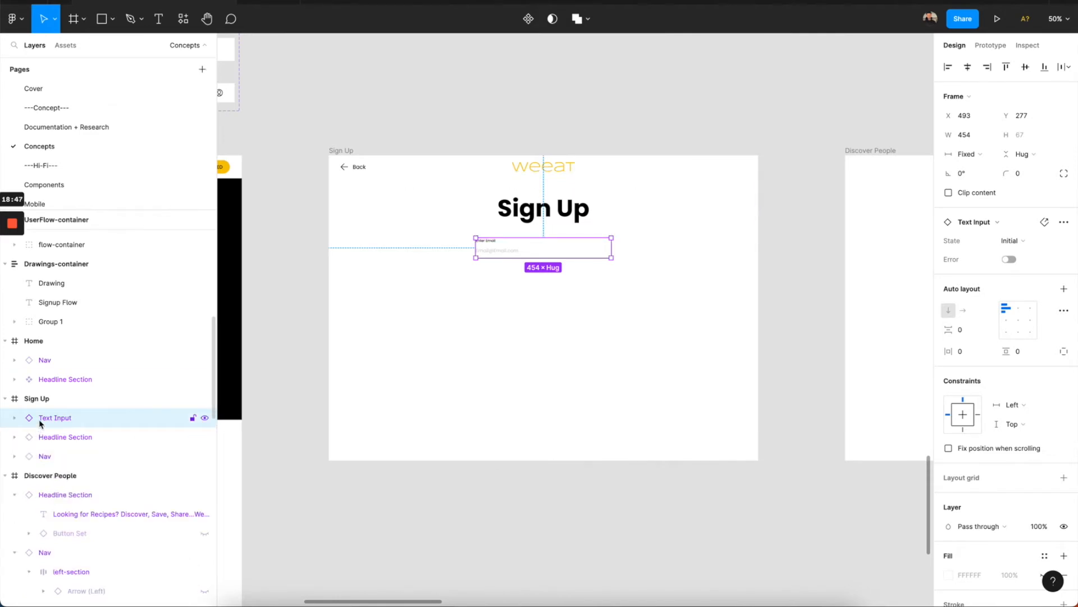
drag(39, 419, 46, 470)
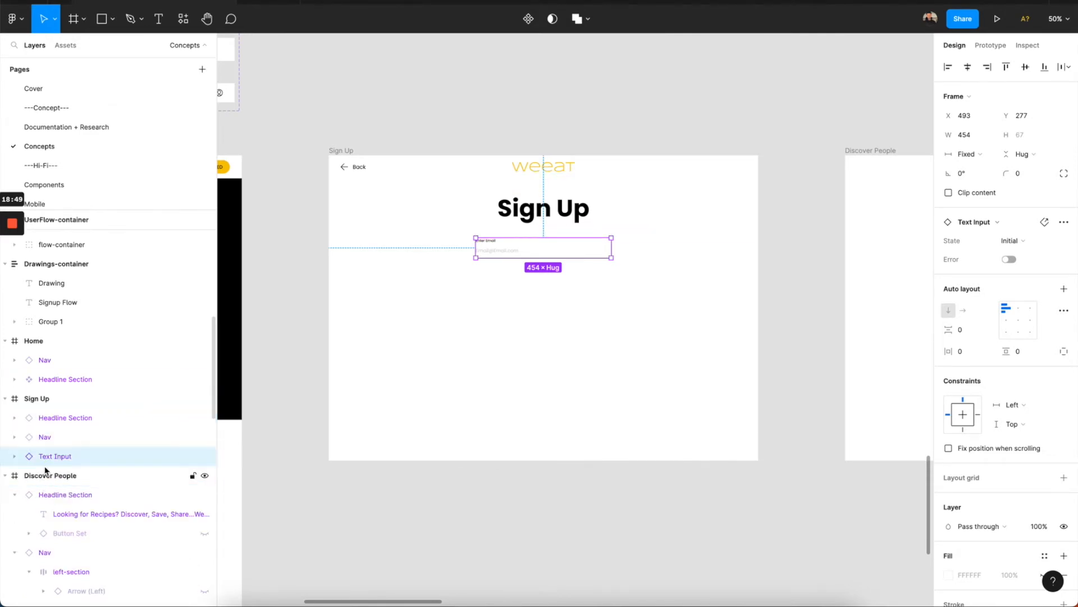
key(ctrl+g)
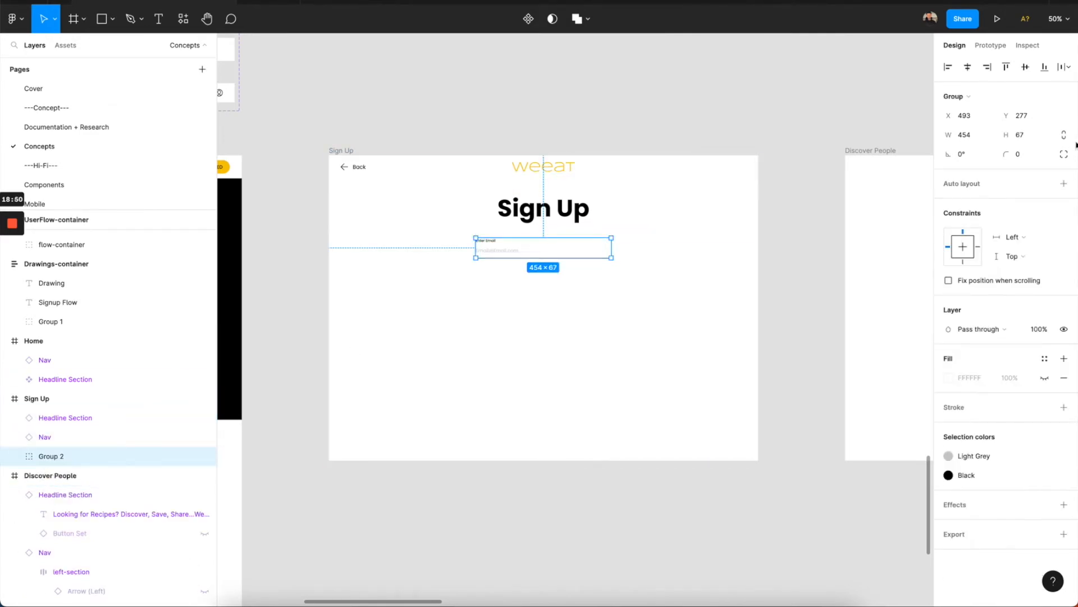
click(1066, 185)
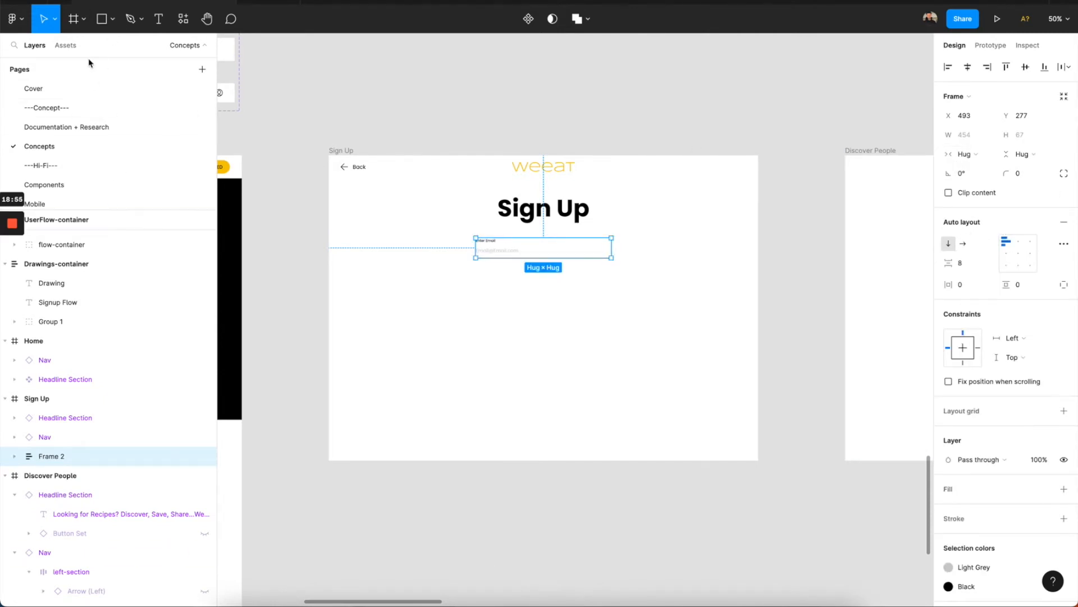
Look through the available libraries and open the Delicious Design System (Components) file.
click(62, 46)
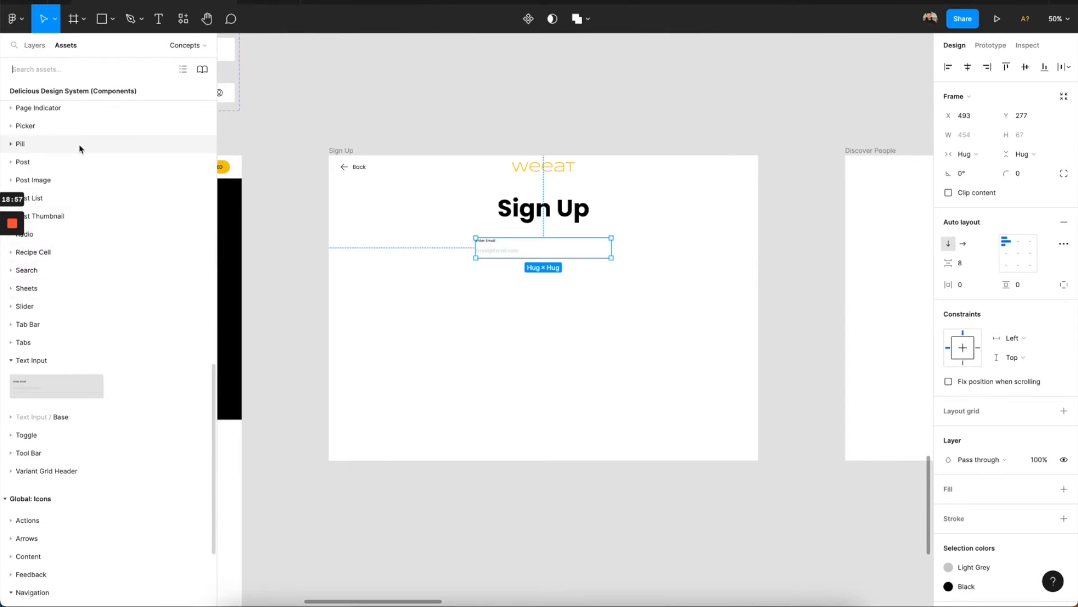
scroll(80, 149, up, 10)
scroll(80, 149, up, 3)
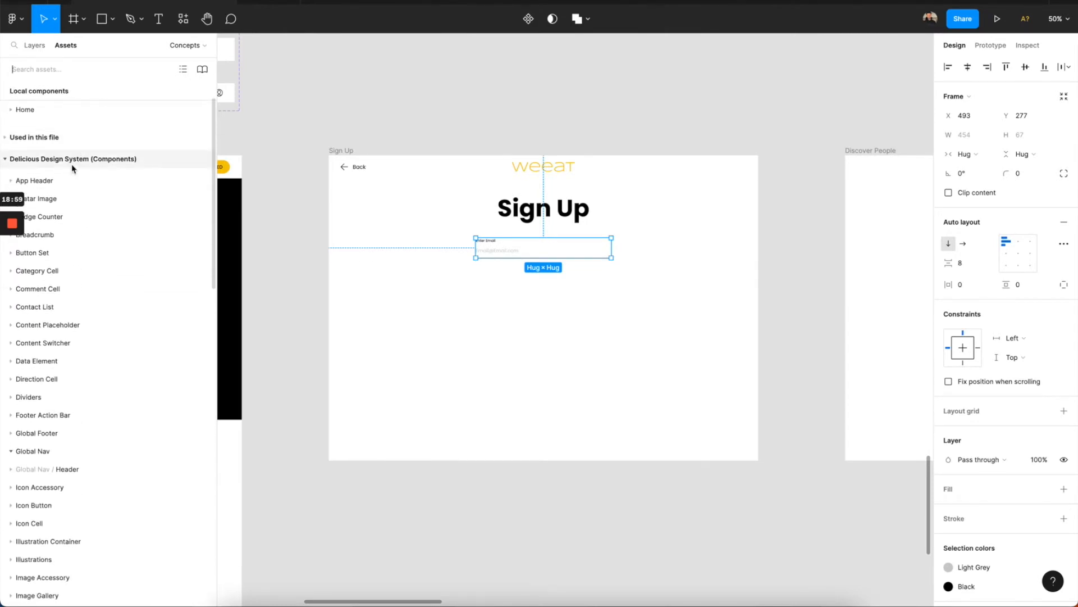
click(74, 167)
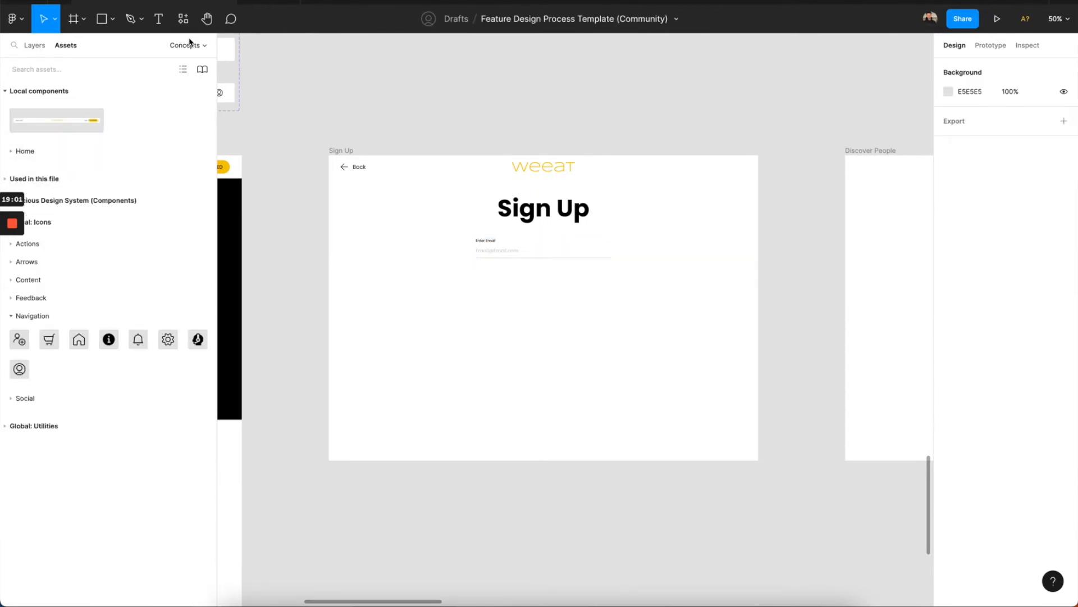
click(202, 70)
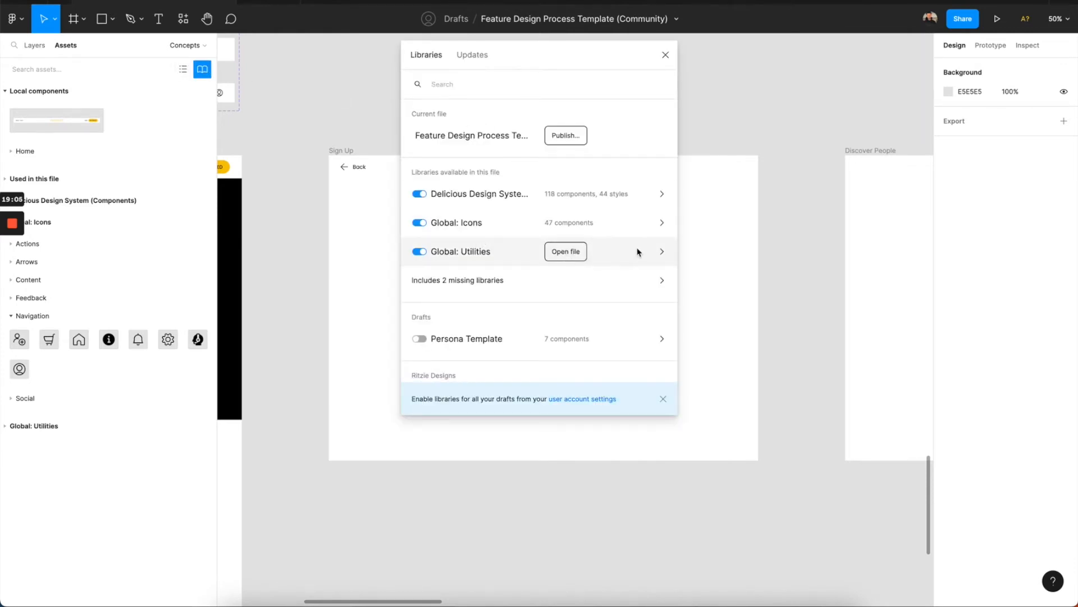
click(565, 193)
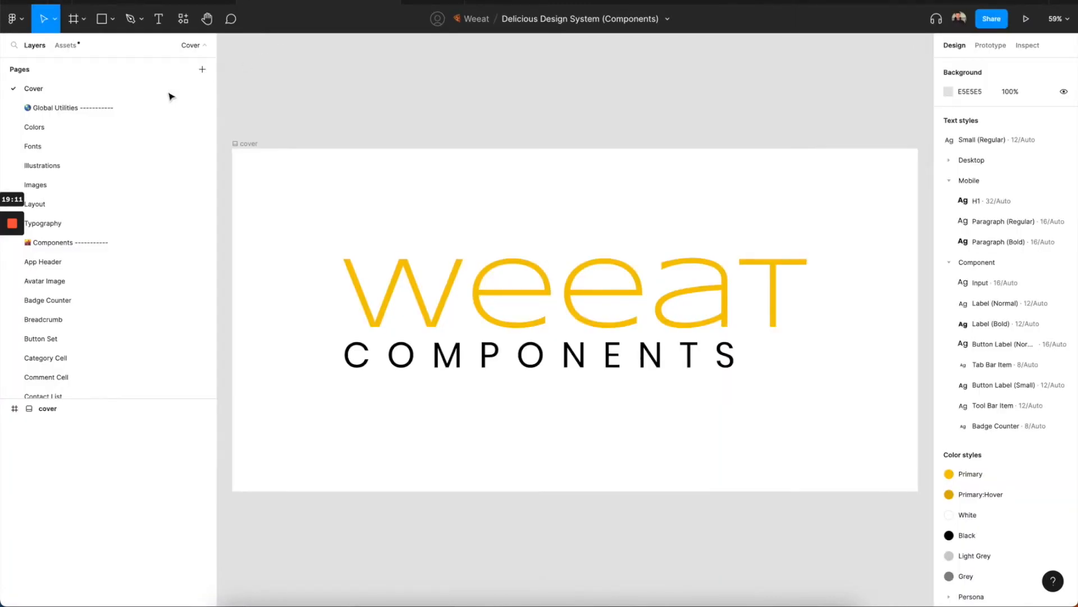
Examine the sizes of the Container component's variants on the design system's Layout page.
click(63, 203)
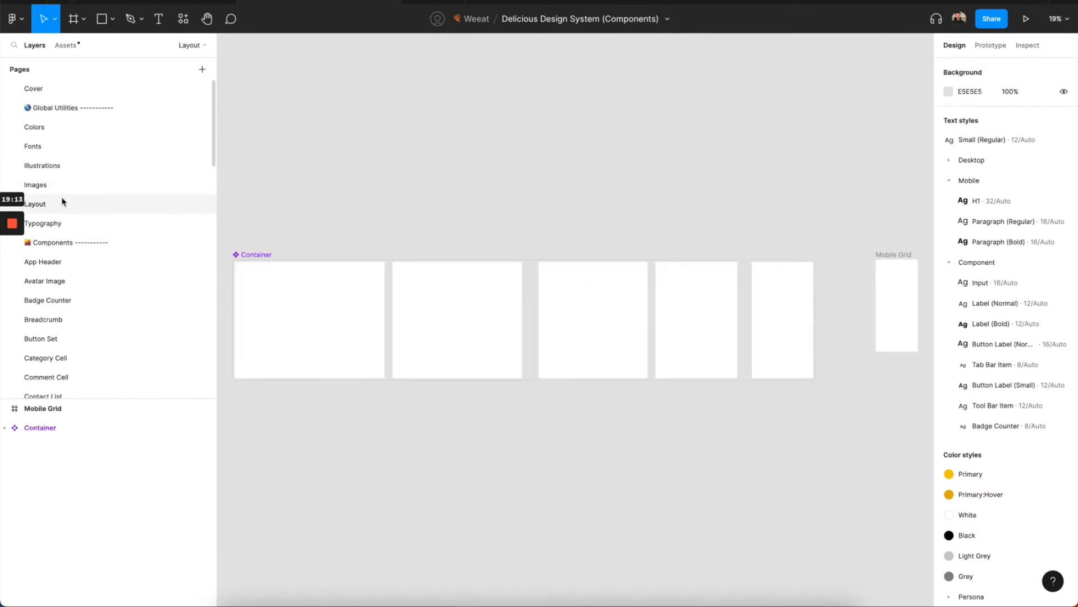
scroll(430, 306, right, 1)
scroll(430, 306, left, 5)
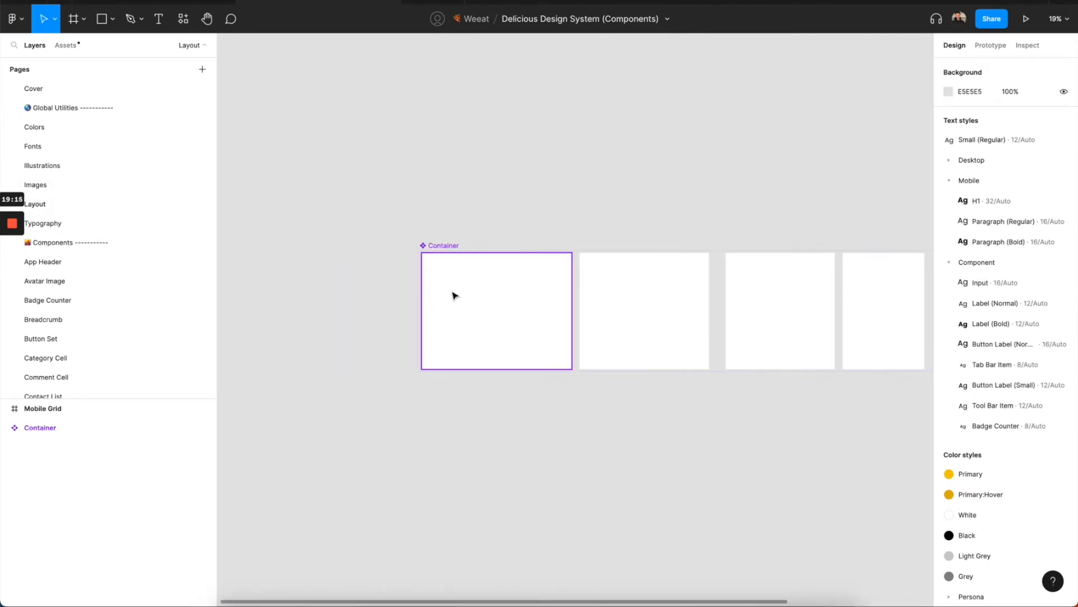
click(454, 295)
click(608, 294)
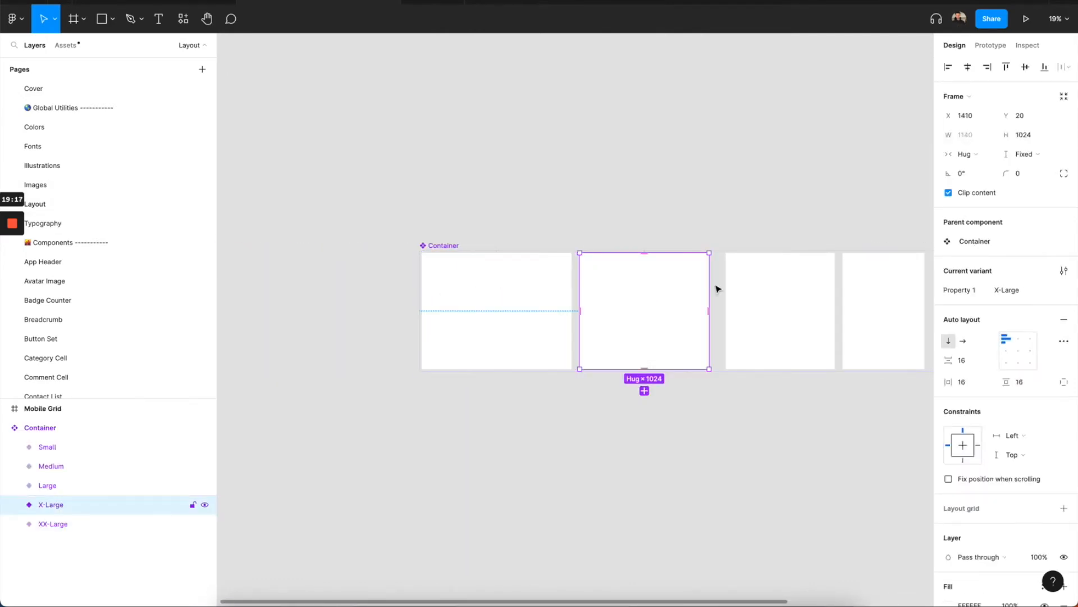
scroll(802, 295, right, 2)
click(784, 289)
scroll(783, 290, right, 1)
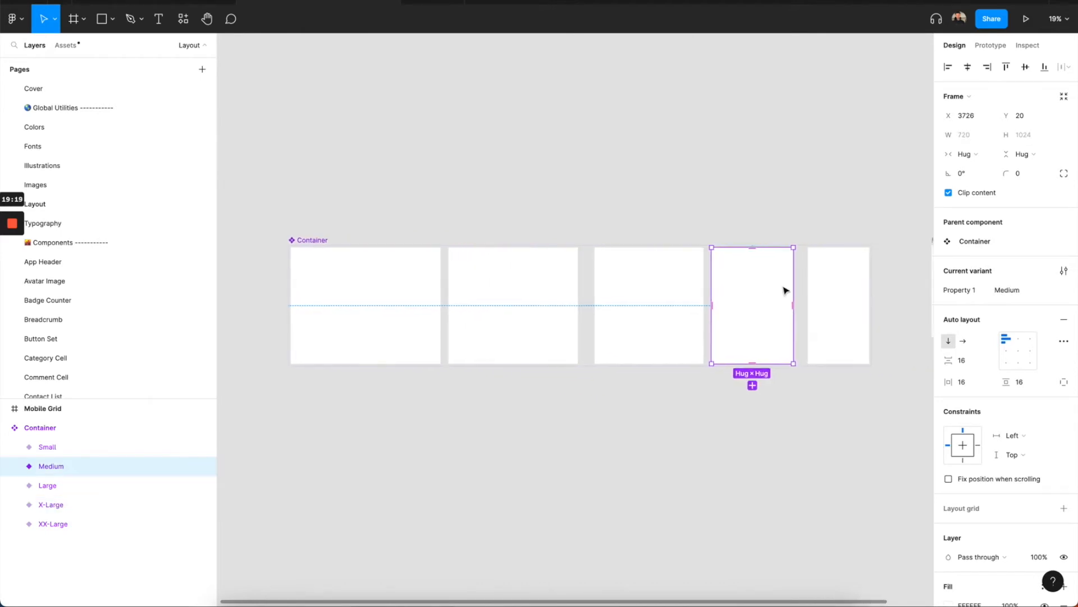
click(800, 292)
click(728, 293)
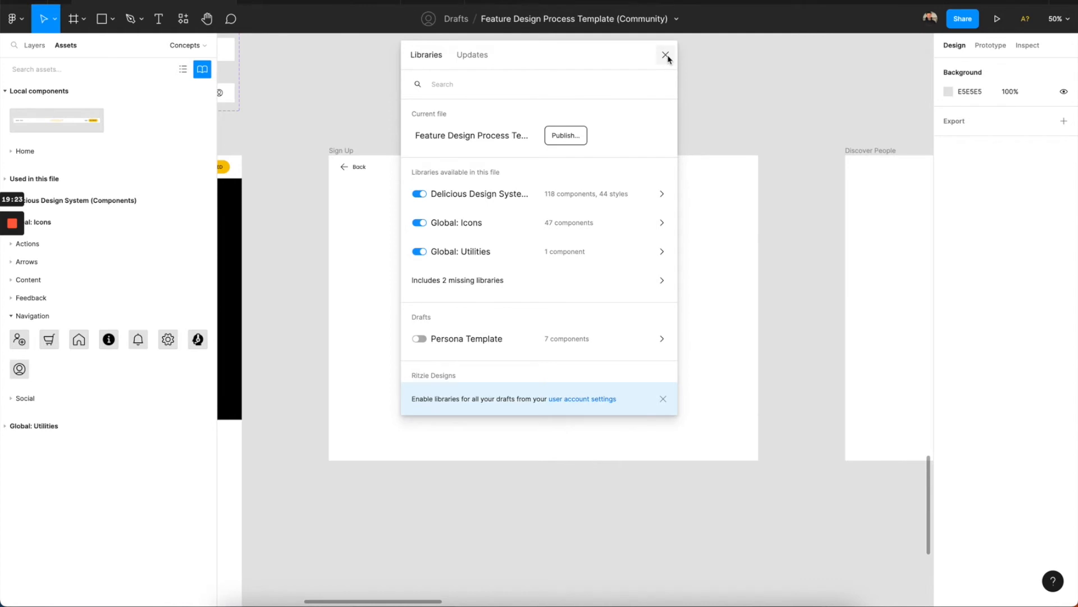
Return to the Feature Design Process Template file and set the Sign Up input's auto layout frame to a fixed width.
click(666, 54)
click(513, 249)
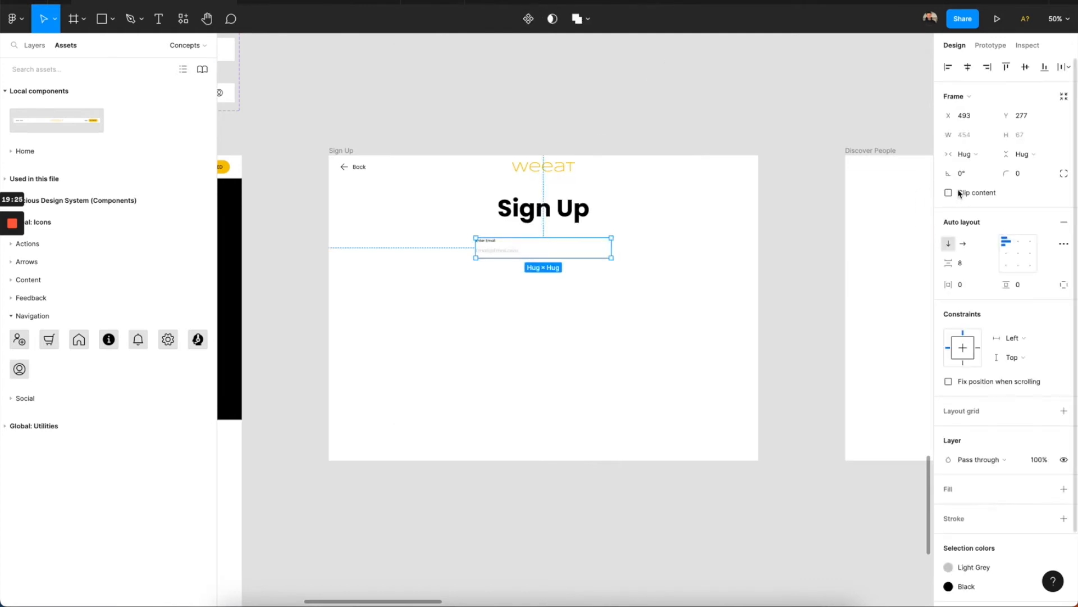
key(ctrl+g)
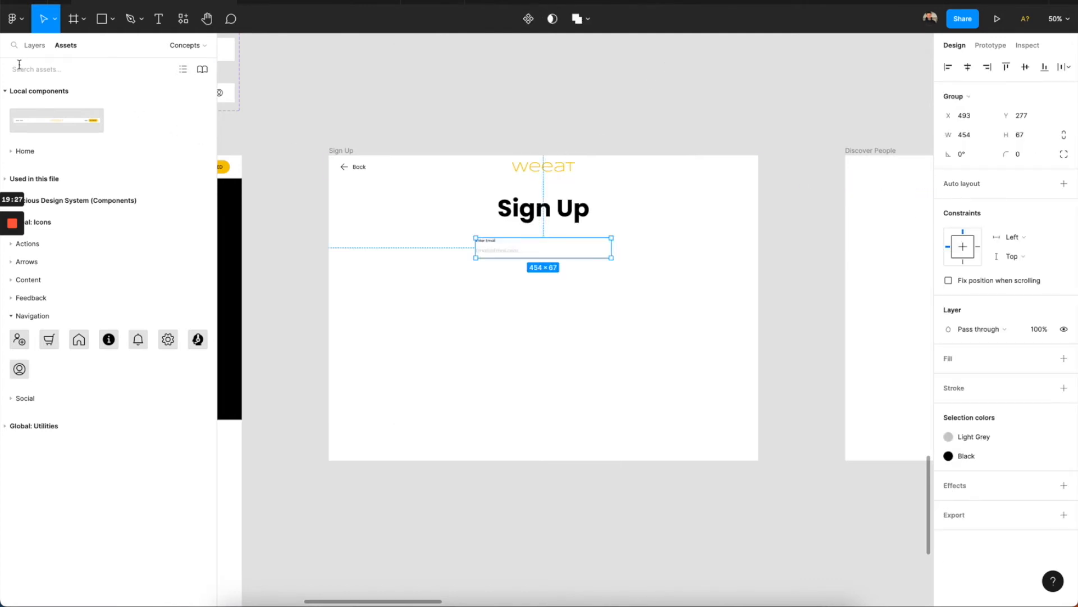
click(33, 46)
key(shift+a)
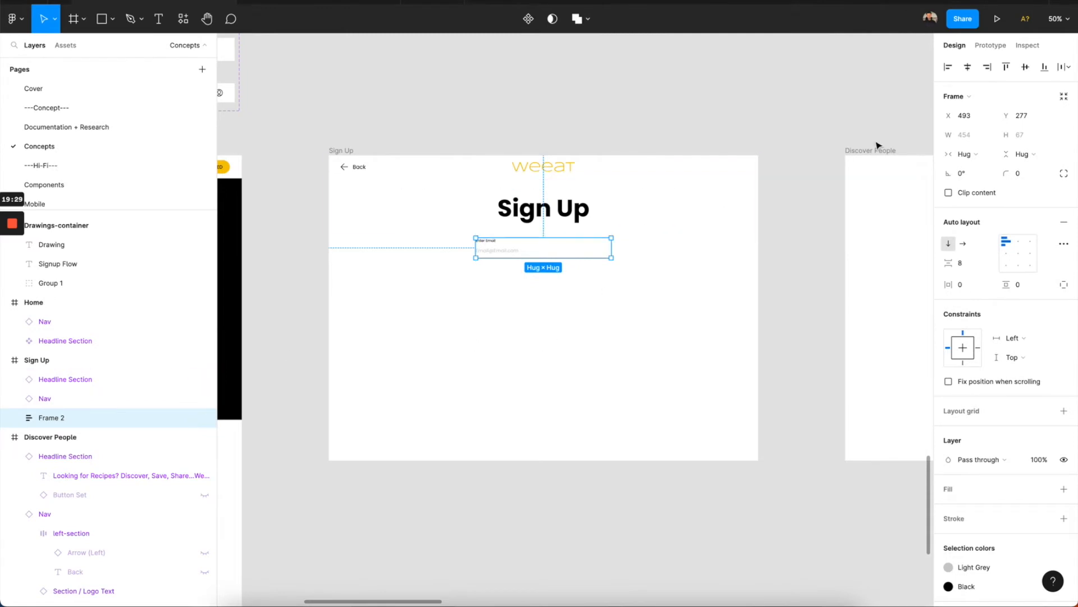
click(976, 155)
click(972, 139)
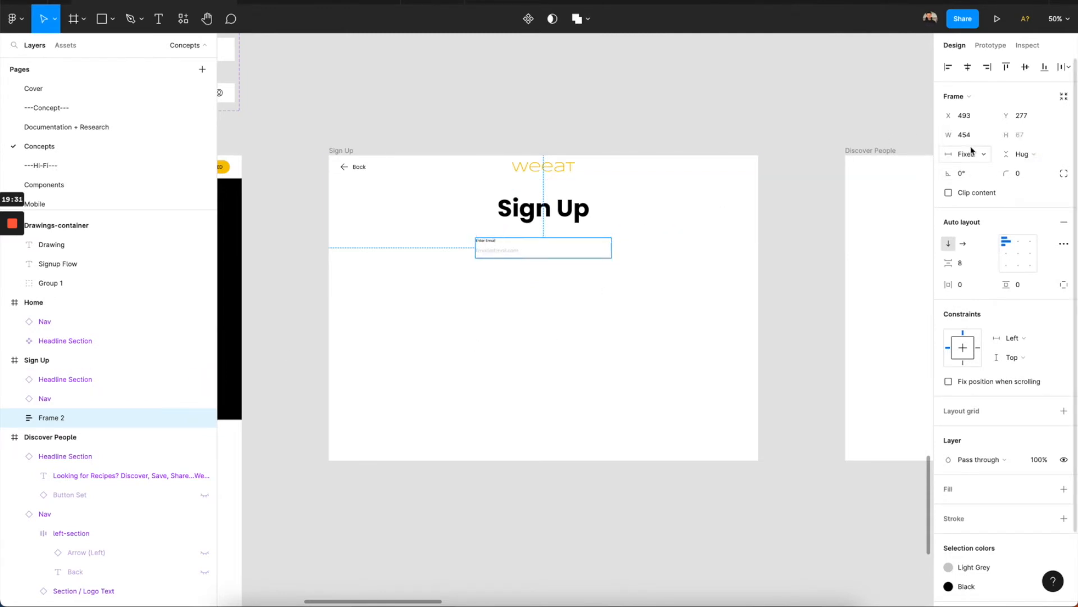
Set the input's auto layout frame to 720 wide and centre it horizontally in the Sign Up frame.
click(967, 137)
text(720)
key(Return)
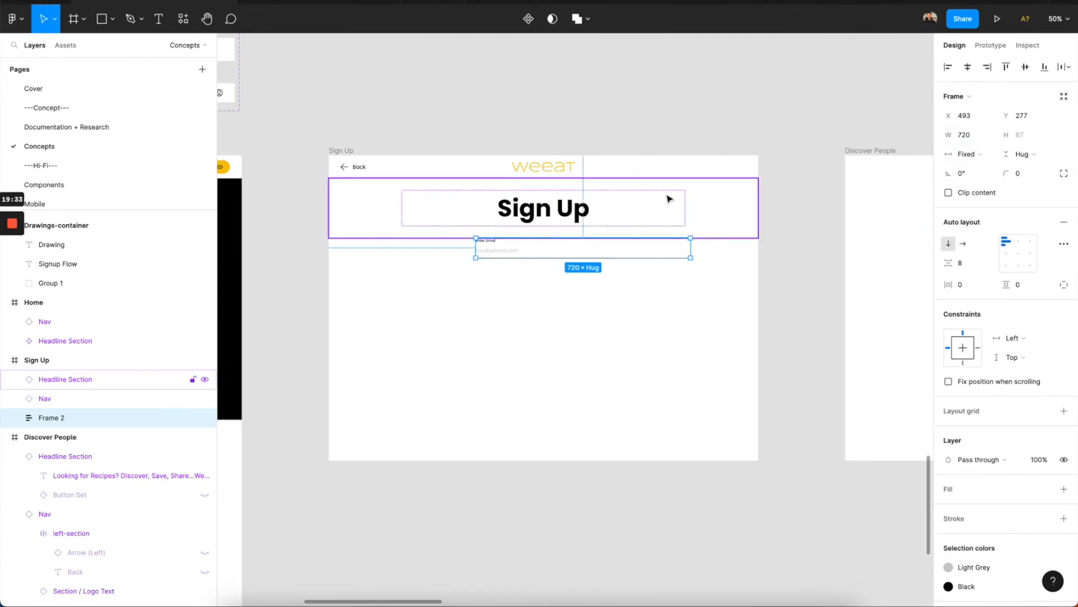
click(968, 67)
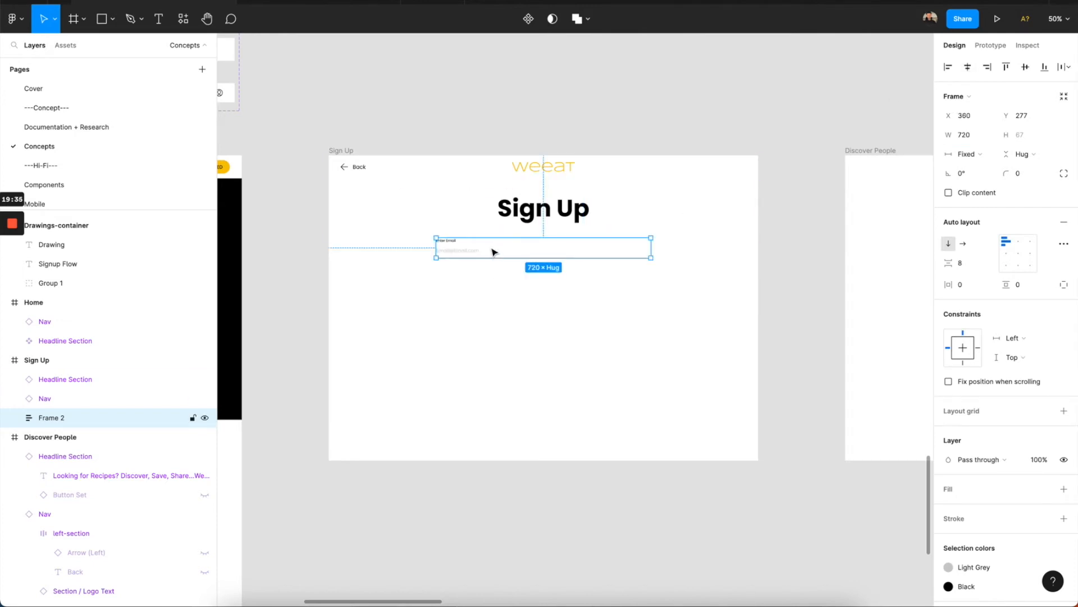
Make the Text Input fill its container's width and set the auto layout frame's item spacing to 24.
double_click(494, 252)
click(964, 153)
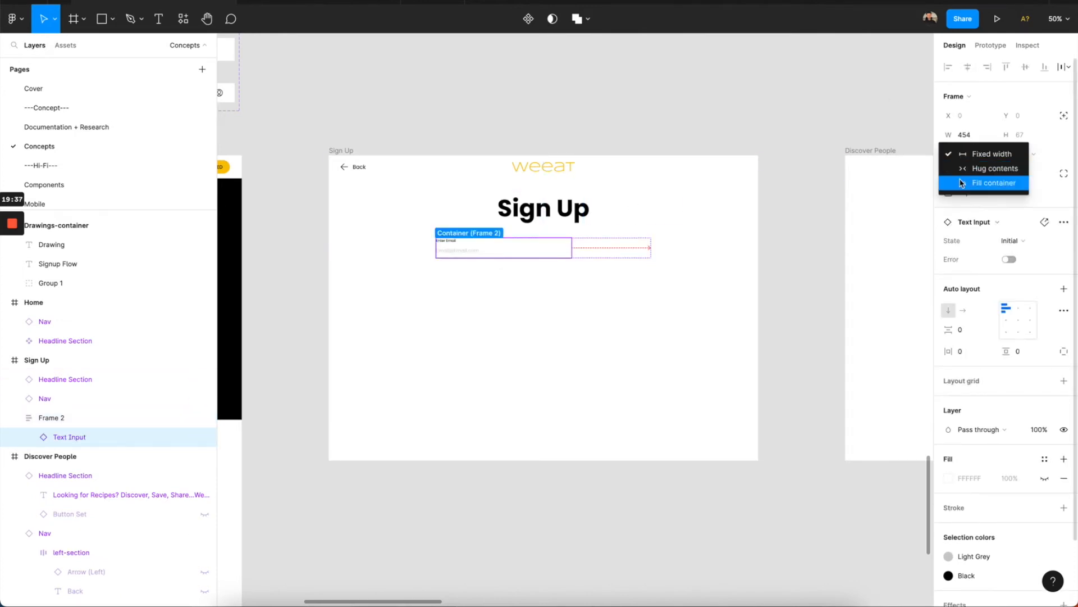
click(961, 183)
key(Escape)
click(963, 262)
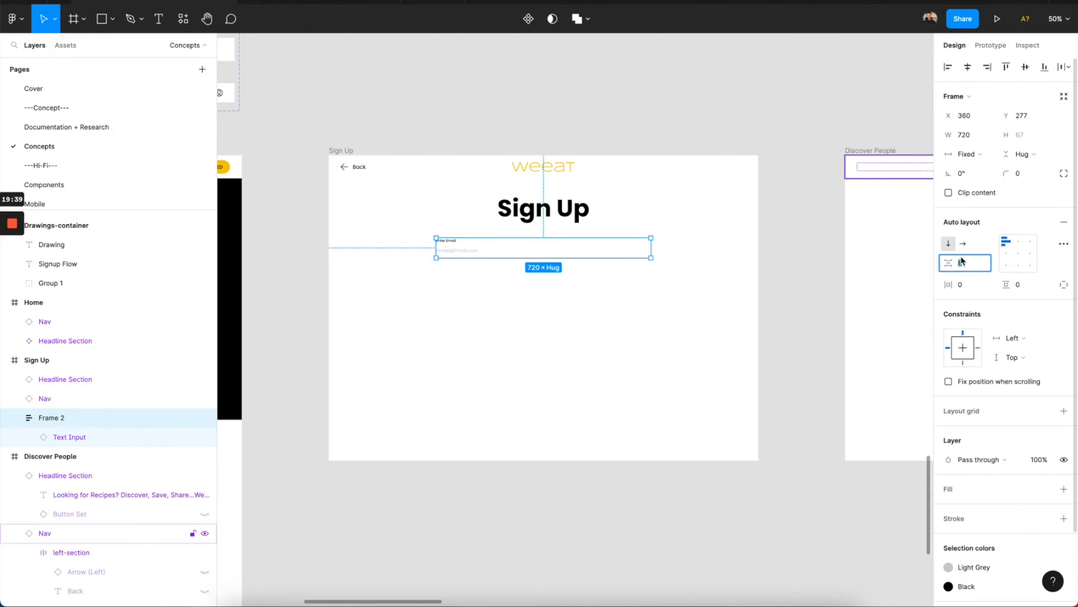
text(16)
key(Return)
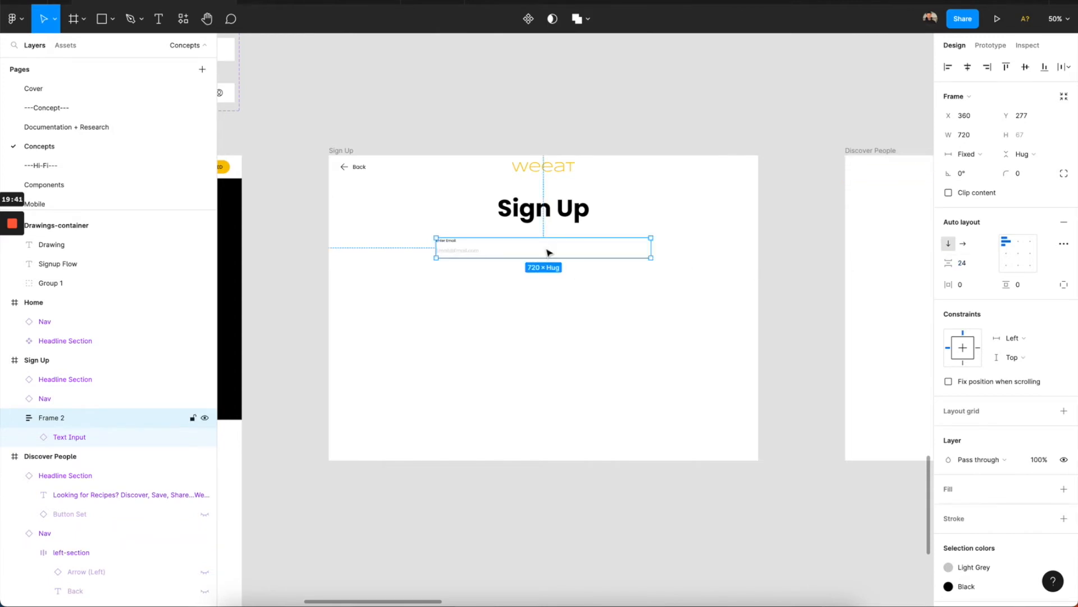
Duplicate the Text Input three times inside the auto layout frame to stack four inputs.
click(549, 251)
key(ctrl+d)
key(ctrl+d)
key(ctrl+d)
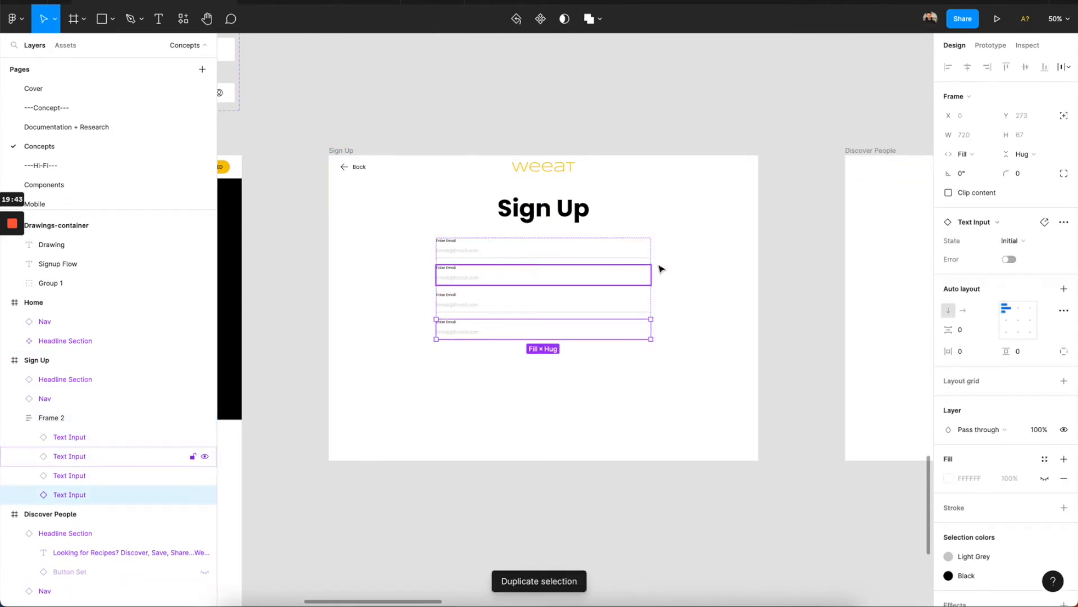
Set the width of the frame holding the four inputs to 540 and centre it horizontally in the Sign Up frame.
click(678, 270)
click(621, 259)
click(973, 138)
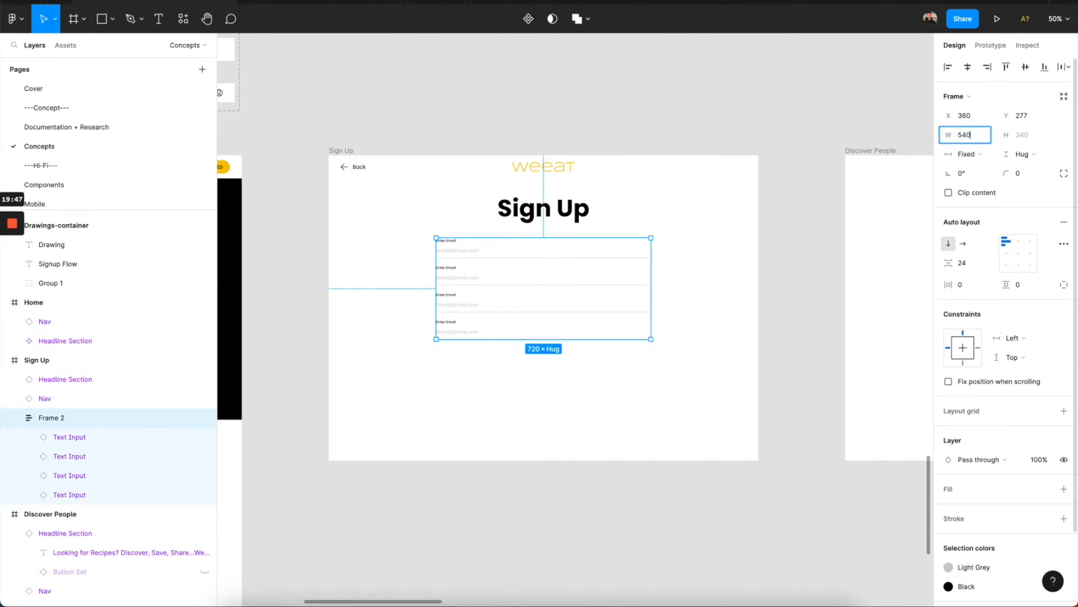
key(Return)
click(968, 67)
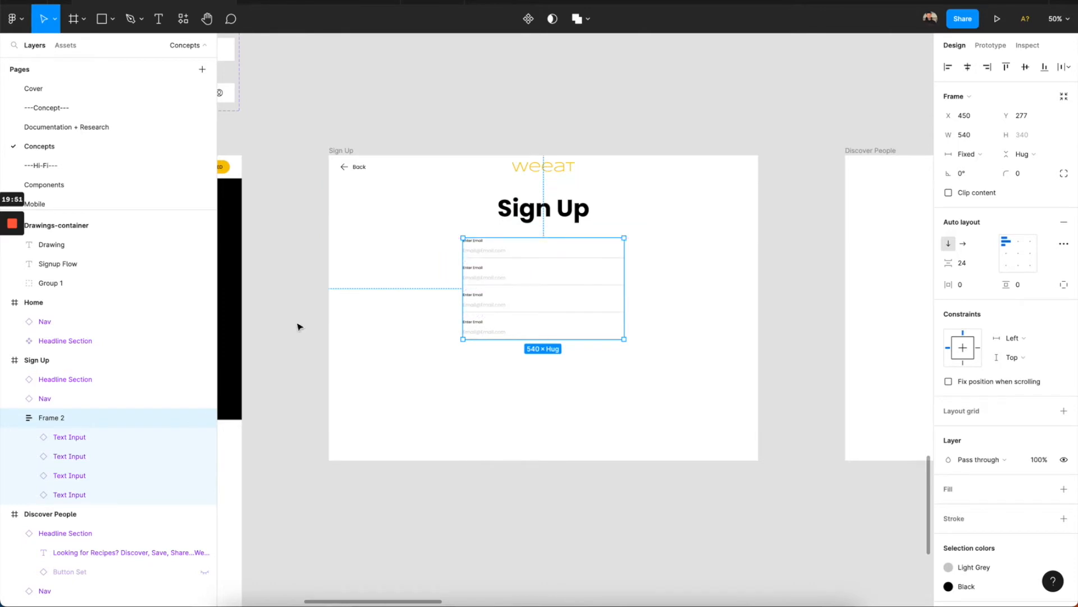
Rename the auto layout frame holding the inputs as Sign-up form.
double_click(71, 418)
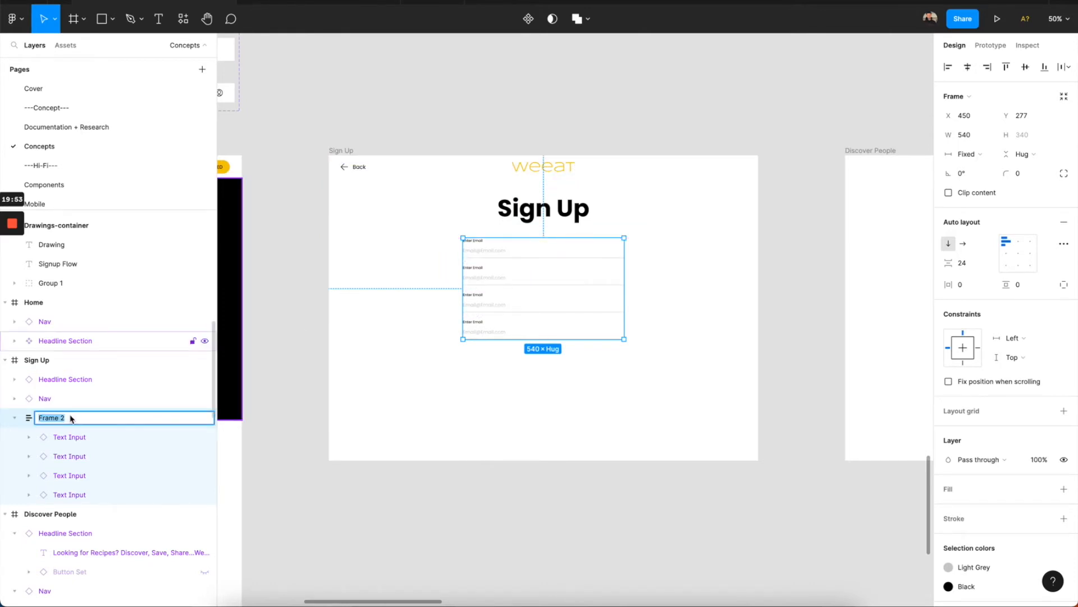
text(Sign-up form)
key(Return)
Add a Button Set with a button count of 1 below the inputs and align the form's contents top right.
click(66, 45)
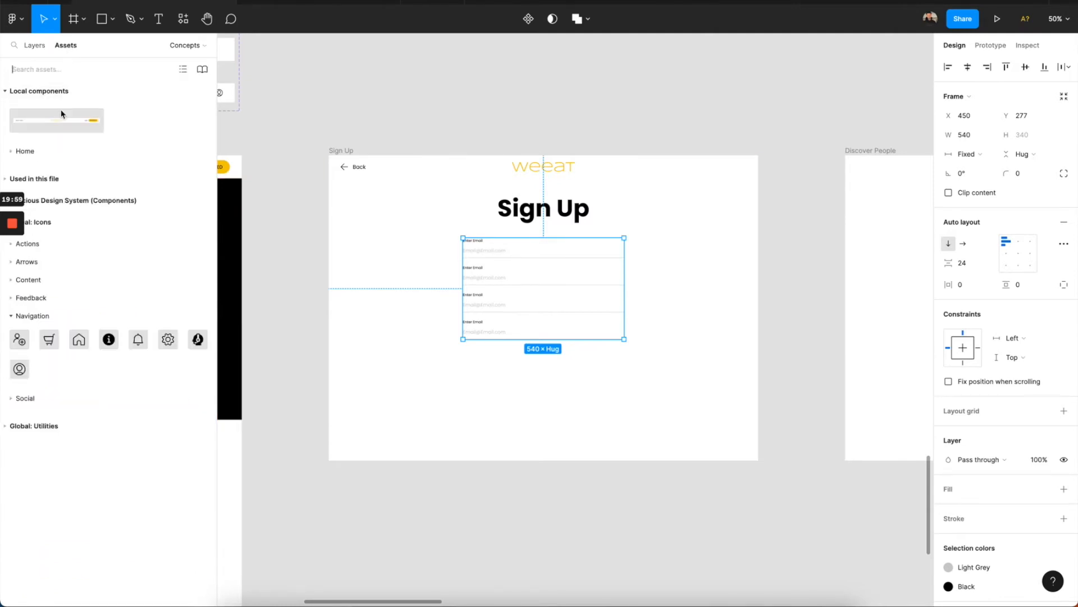
click(61, 315)
key(Escape)
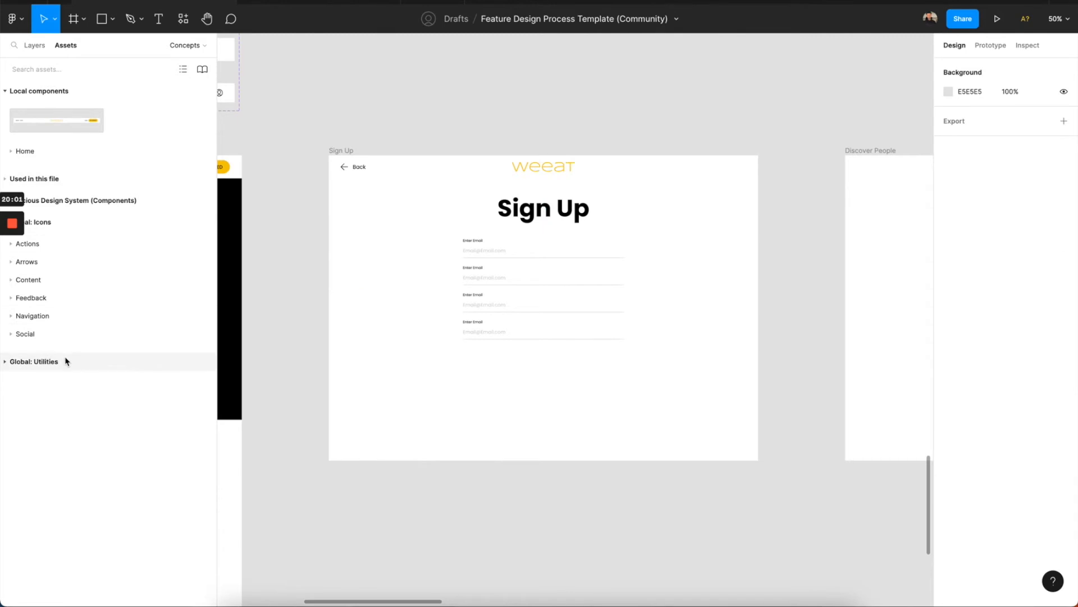
click(63, 200)
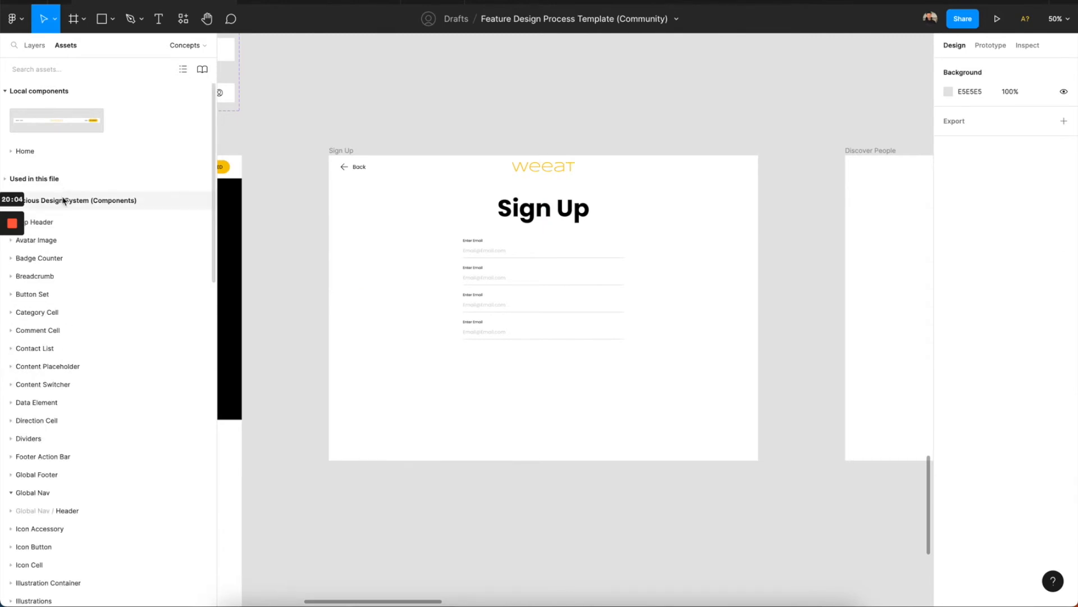
click(45, 294)
drag(45, 337, 528, 344)
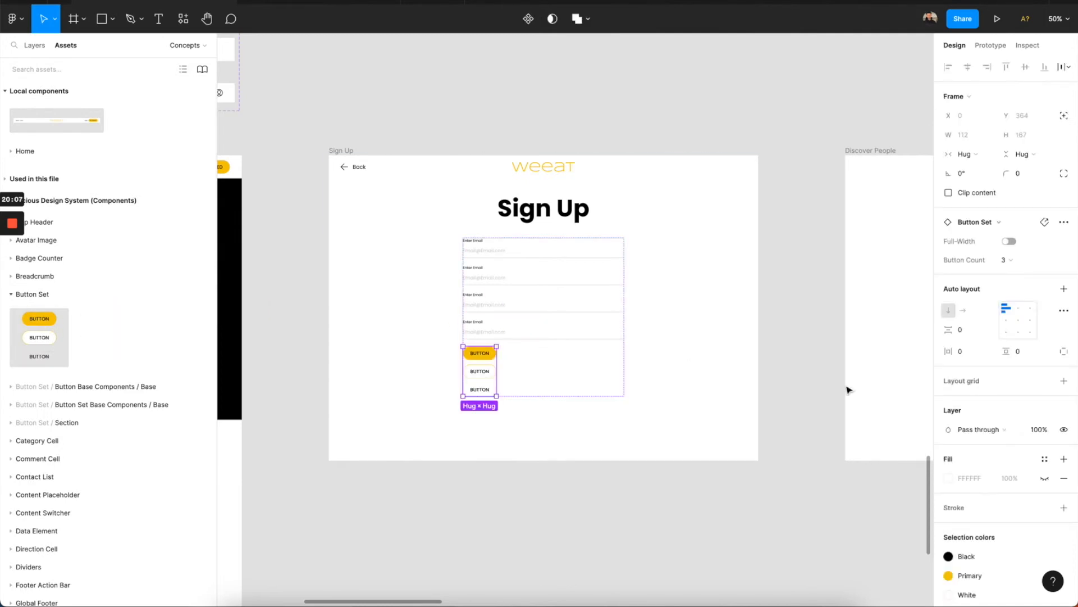
click(1009, 260)
click(1011, 273)
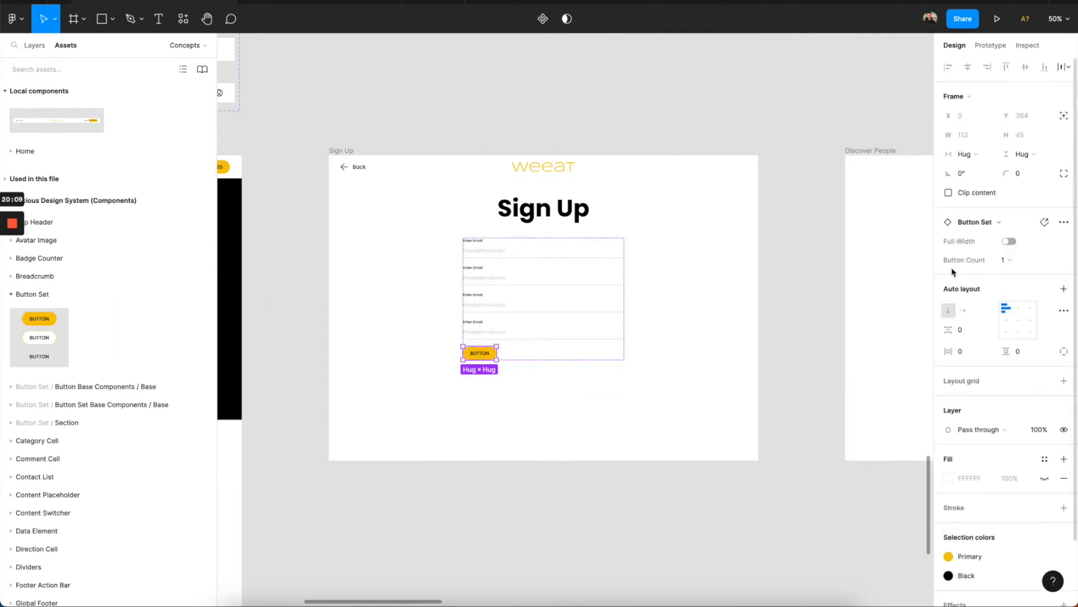
key(Escape)
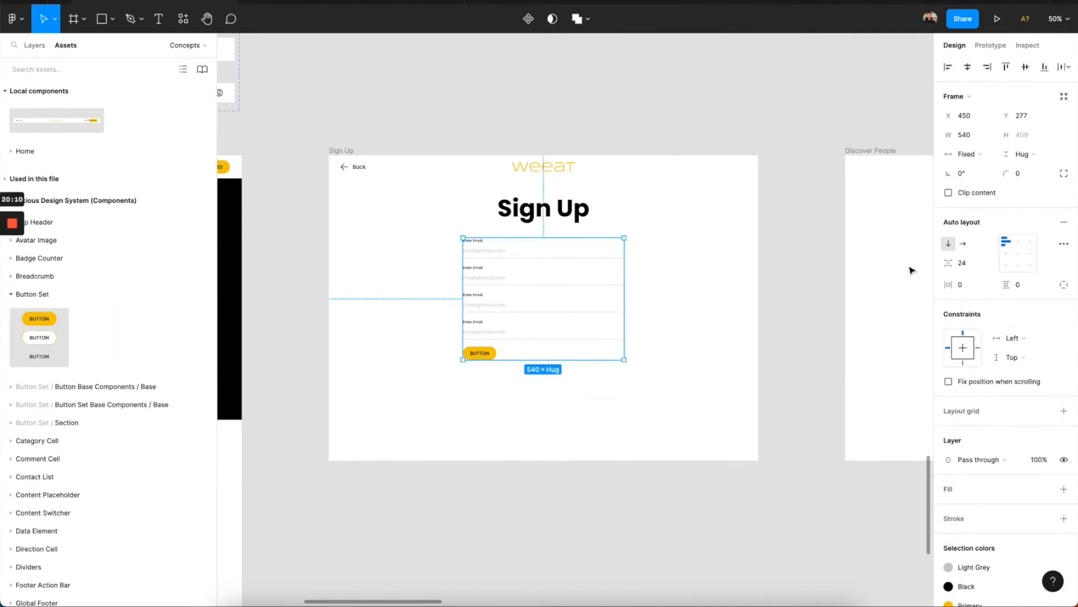
click(1028, 242)
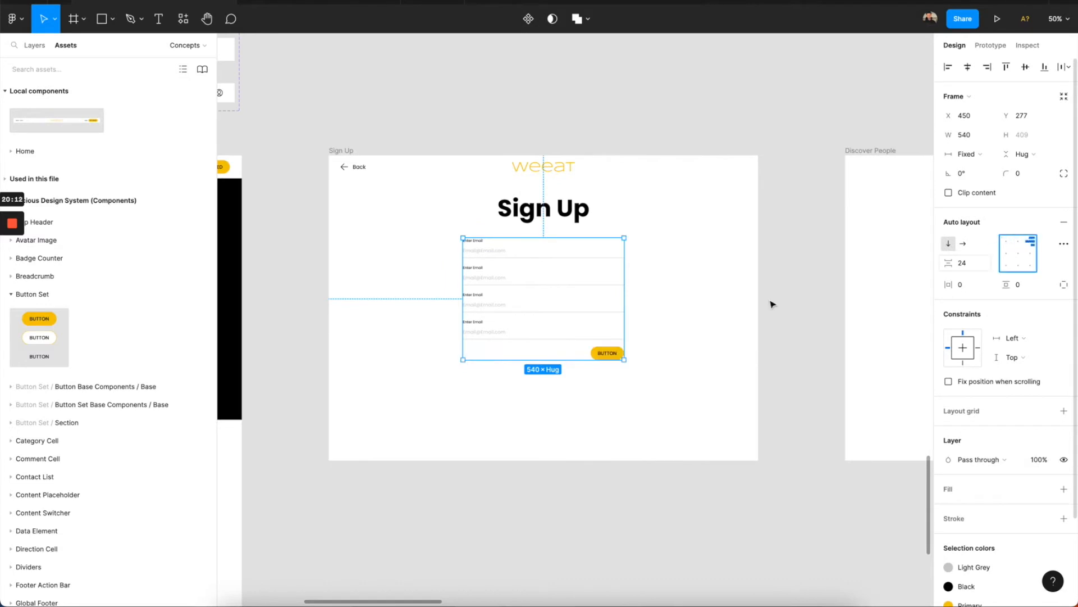
Change the first input's label to First Name.
click(483, 250)
scroll(483, 250, up, 5)
double_click(482, 244)
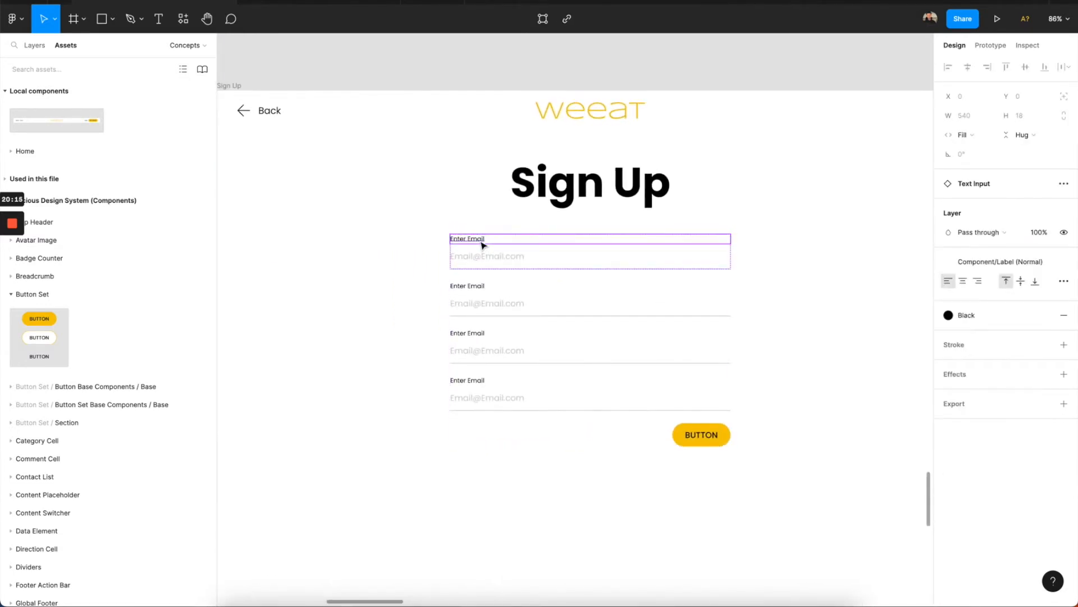
double_click(483, 243)
text(First Name)
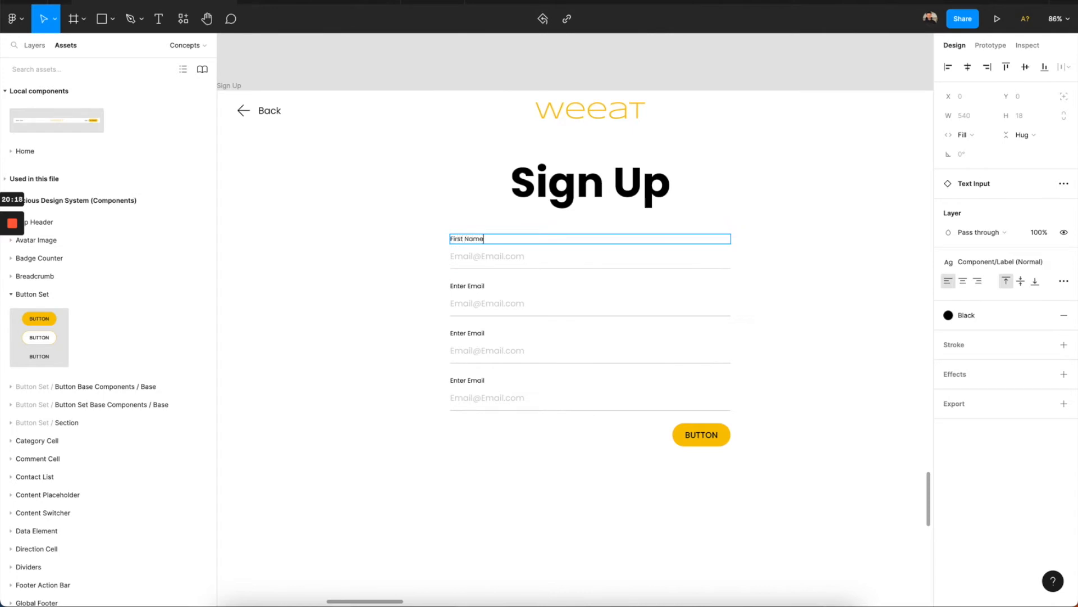
key(Escape)
Change the second input's label to Last Name.
double_click(465, 284)
double_click(466, 284)
text(Last Name)
key(Escape)
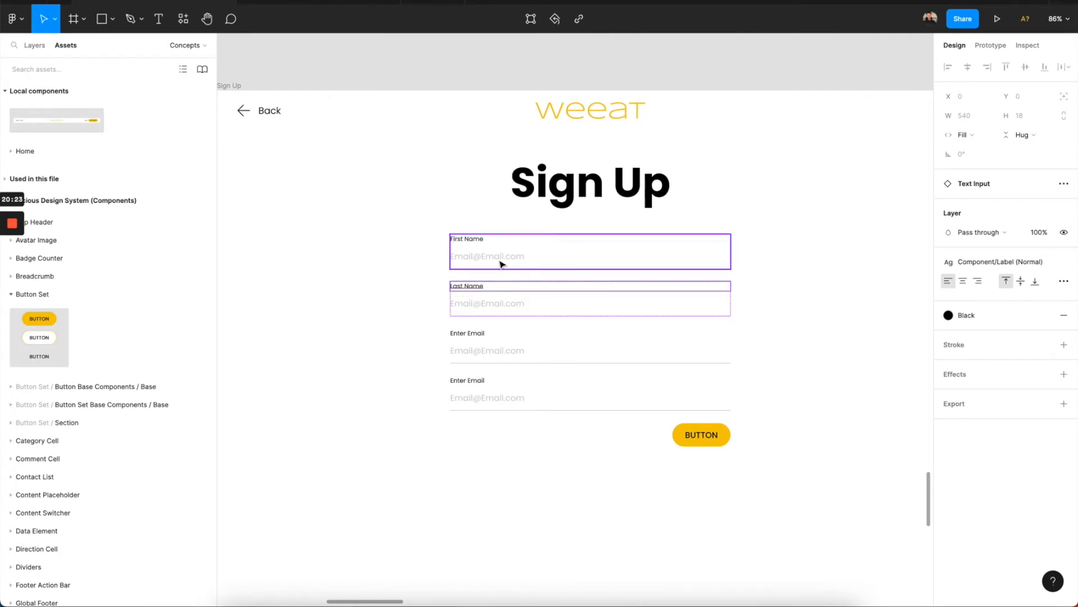
key(Escape)
Wrap the First Name and Last Name inputs in a horizontal auto layout frame that fills the form's width.
click(510, 295)
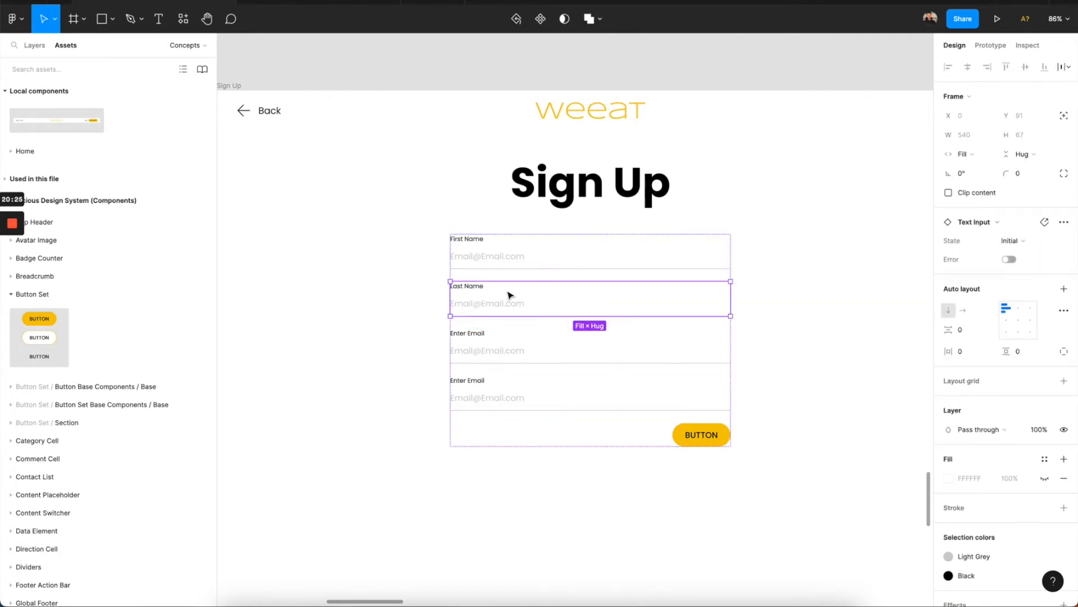
shift+click(510, 261)
key(ctrl+g)
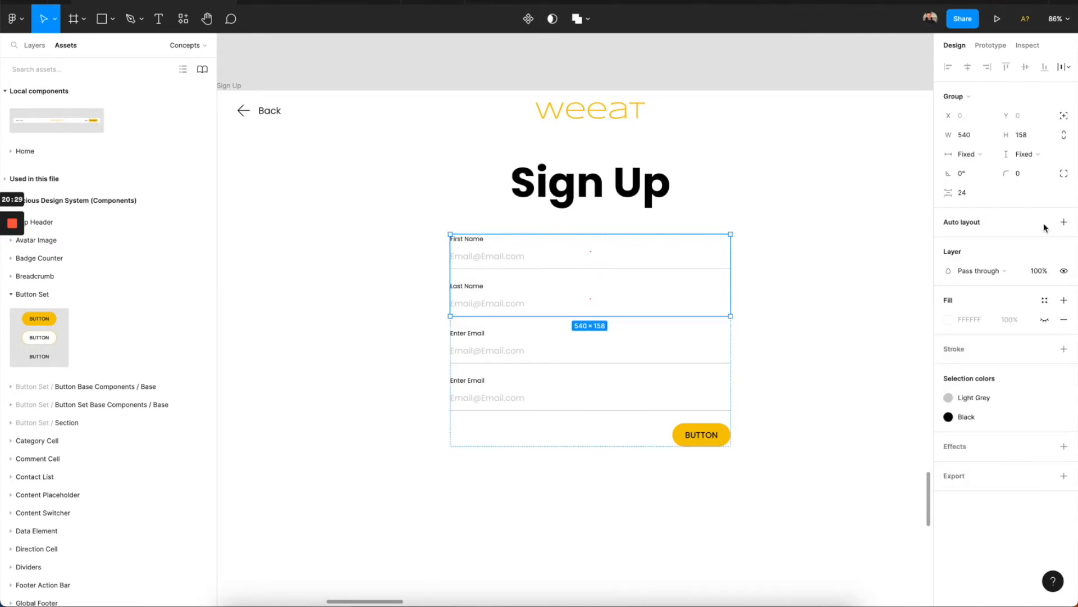
click(1063, 223)
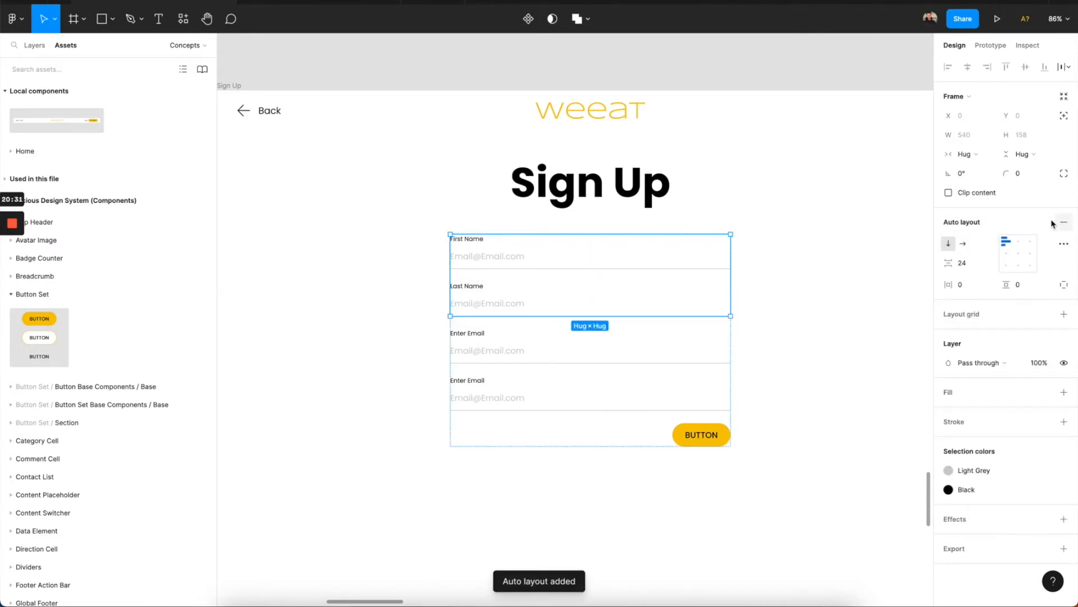
click(968, 250)
click(961, 154)
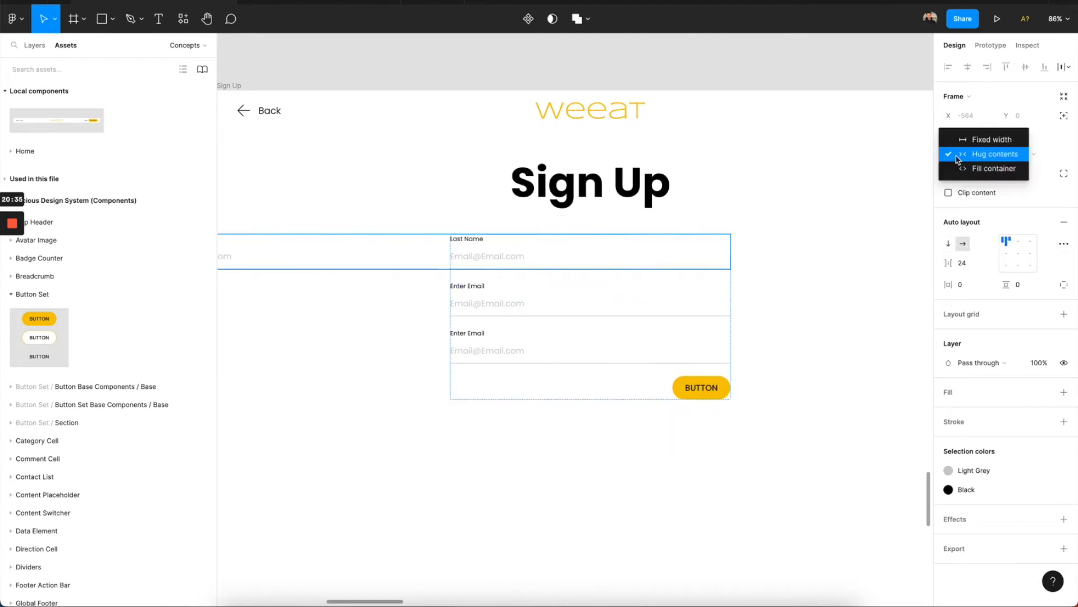
click(980, 166)
Set both name inputs to fill their container so they share the row.
double_click(573, 253)
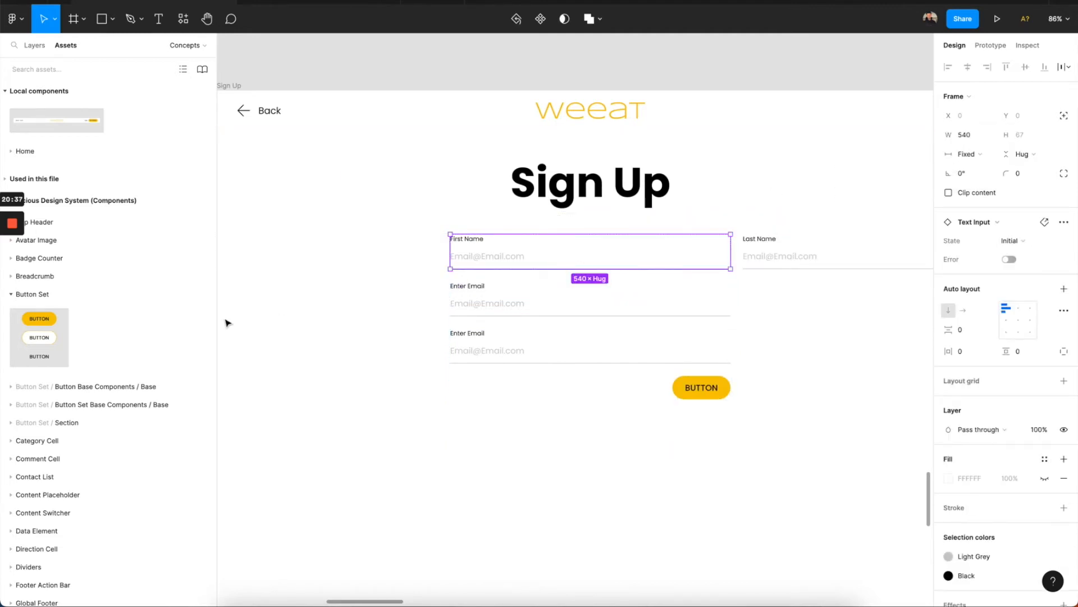
click(35, 46)
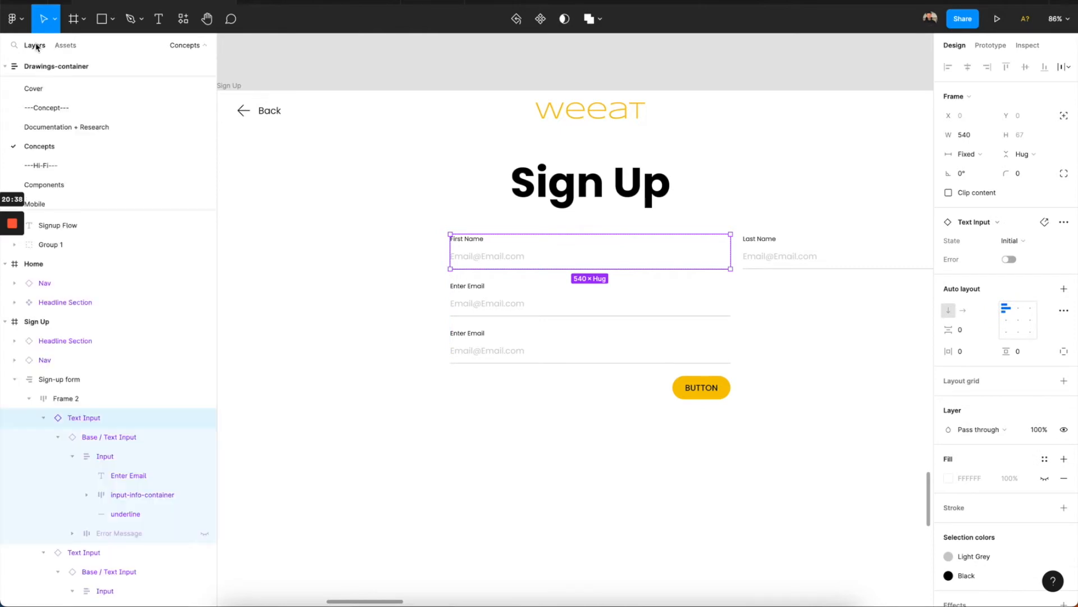
click(44, 417)
shift+click(59, 436)
click(961, 154)
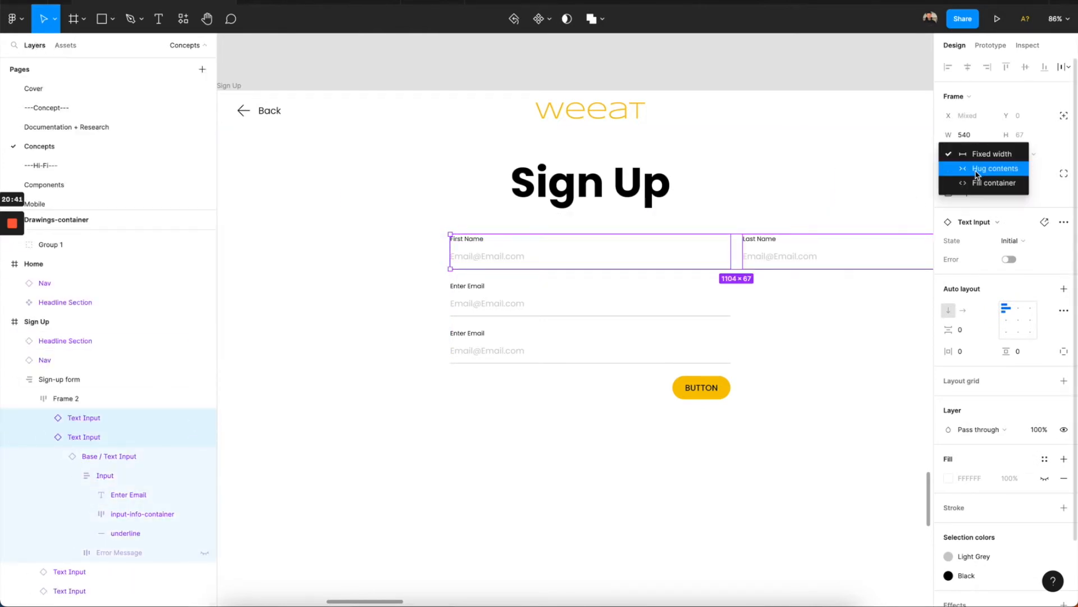
click(980, 180)
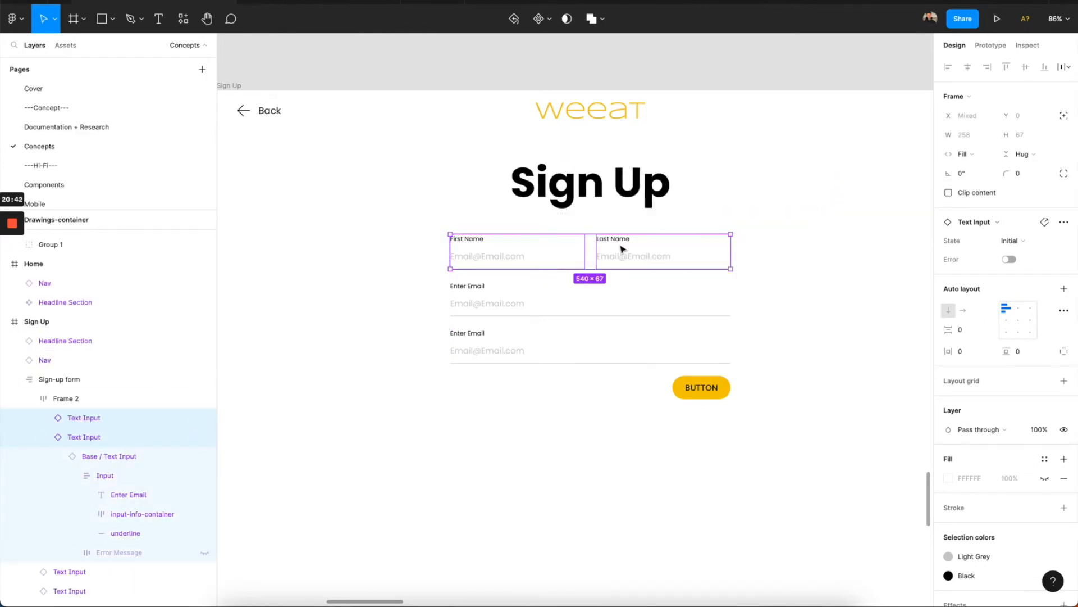
Change the label of the input below Enter Email to Password.
click(514, 304)
click(499, 344)
double_click(483, 339)
double_click(483, 339)
text(P)
key(Escape)
click(480, 372)
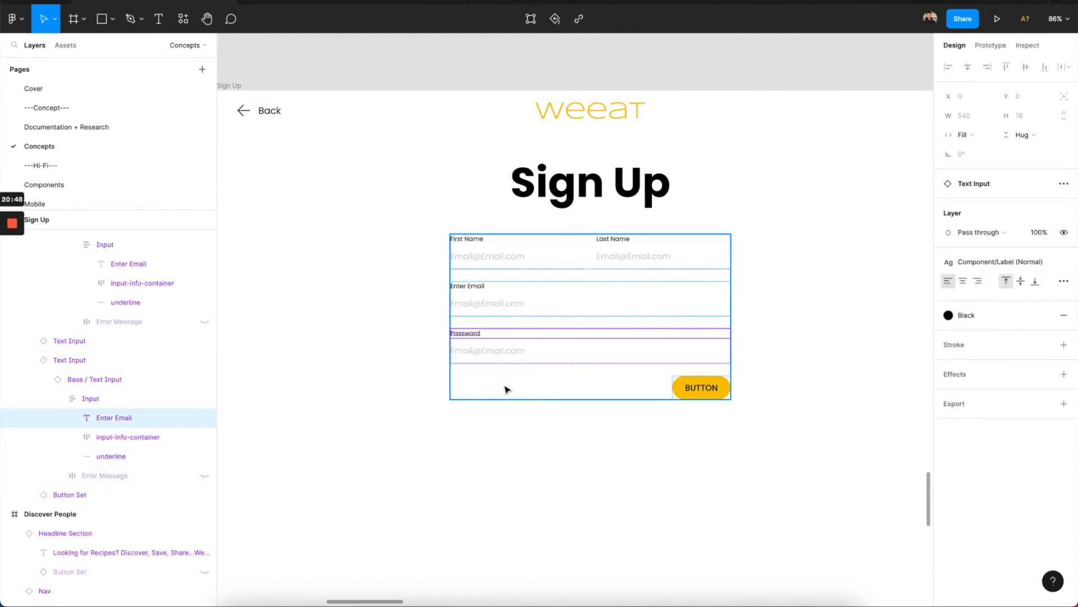
Duplicate the Password input and label the copy Confirm Password.
click(512, 354)
key(ctrl+d)
double_click(472, 385)
double_click(470, 382)
text(Confirm)
key(Escape)
click(485, 410)
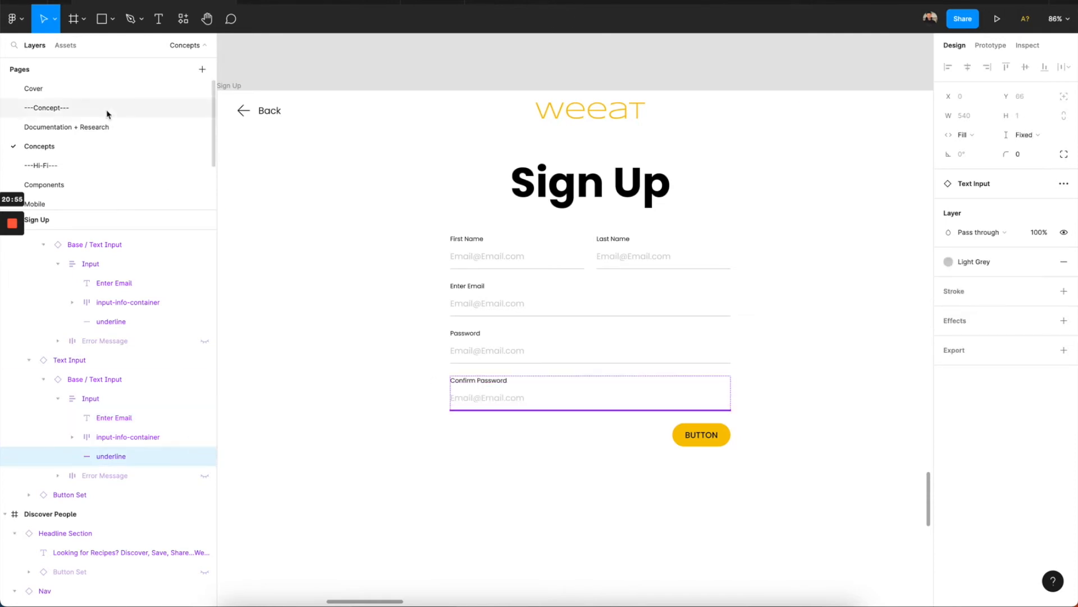
Find the Radio component in the design system assets and insert it between the Confirm Password input and the button.
click(68, 45)
click(64, 295)
click(65, 296)
key(Escape)
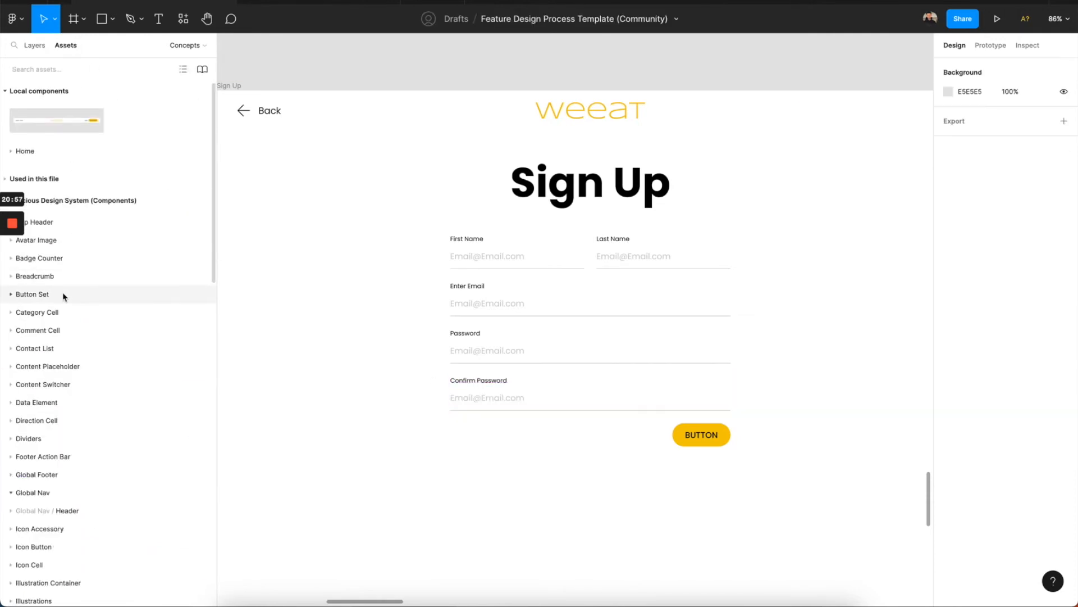
scroll(52, 365, down, 3)
scroll(46, 415, down, 5)
scroll(47, 418, down, 6)
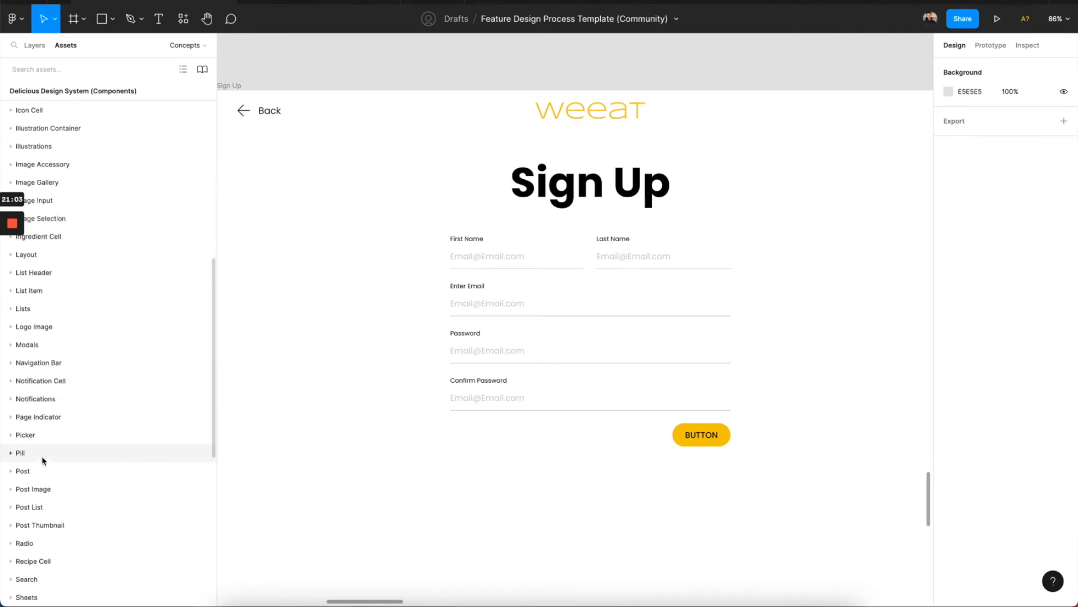
scroll(42, 508, down, 1)
click(45, 515)
click(45, 516)
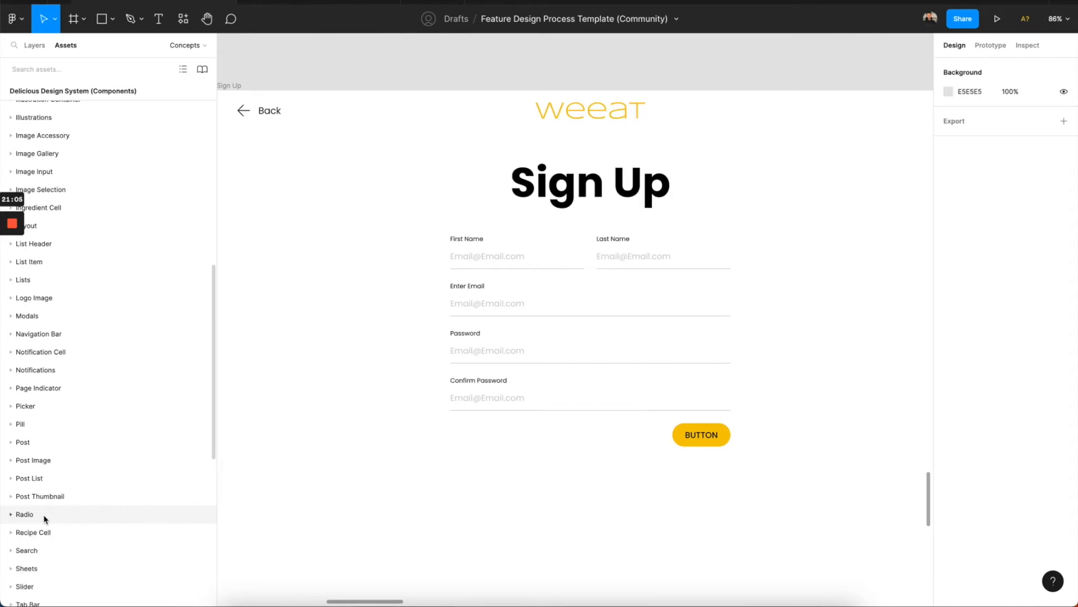
scroll(44, 515, down, 1)
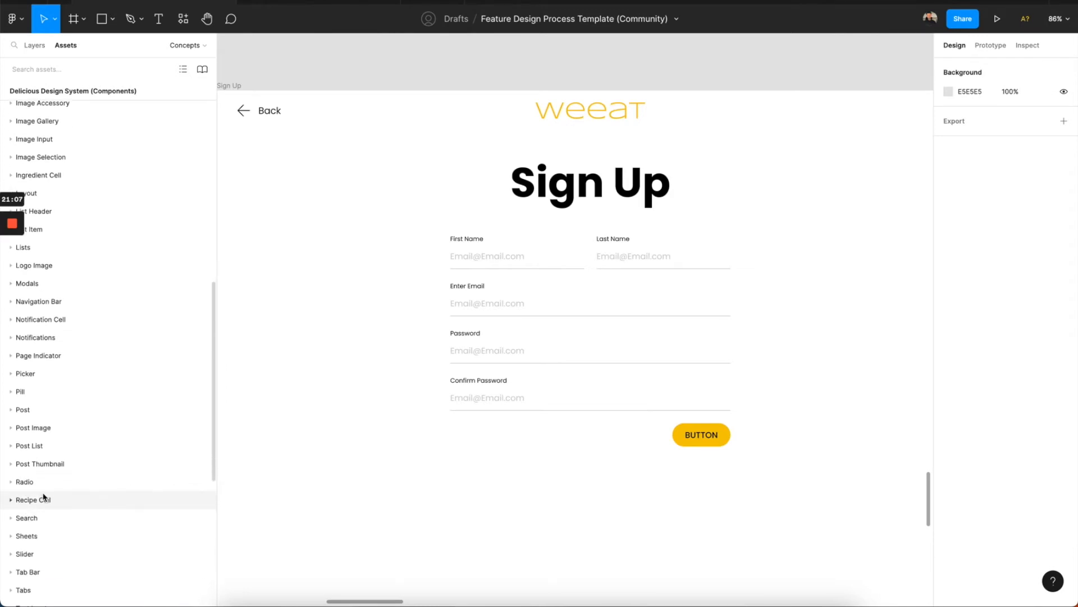
click(43, 484)
drag(21, 514, 493, 429)
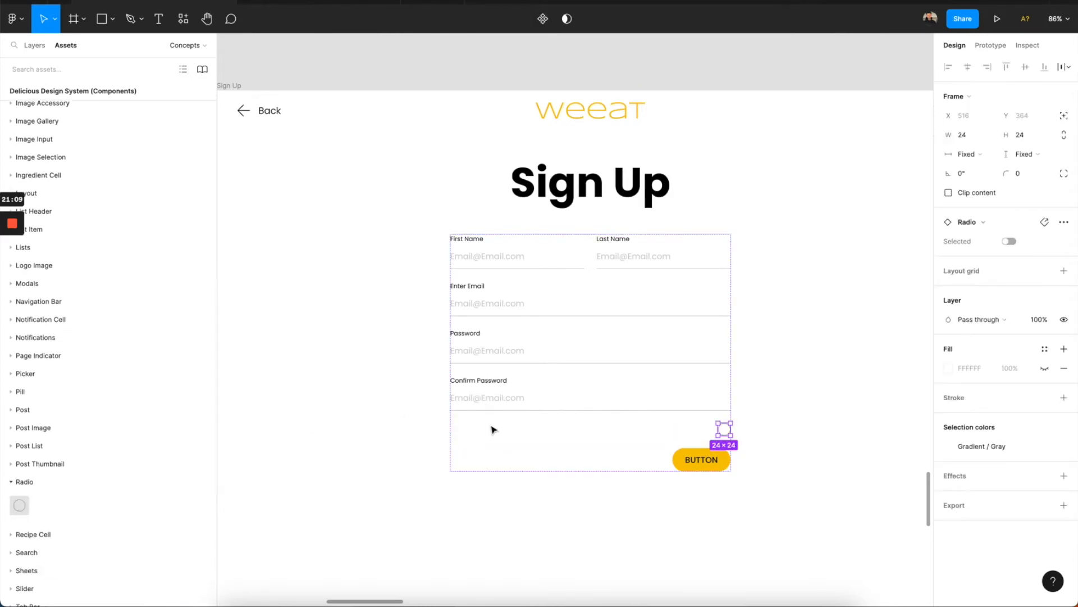
Wrap the radio in a horizontal auto layout frame that fills the form's width, with 16 spacing between items.
click(37, 45)
key(ctrl+g)
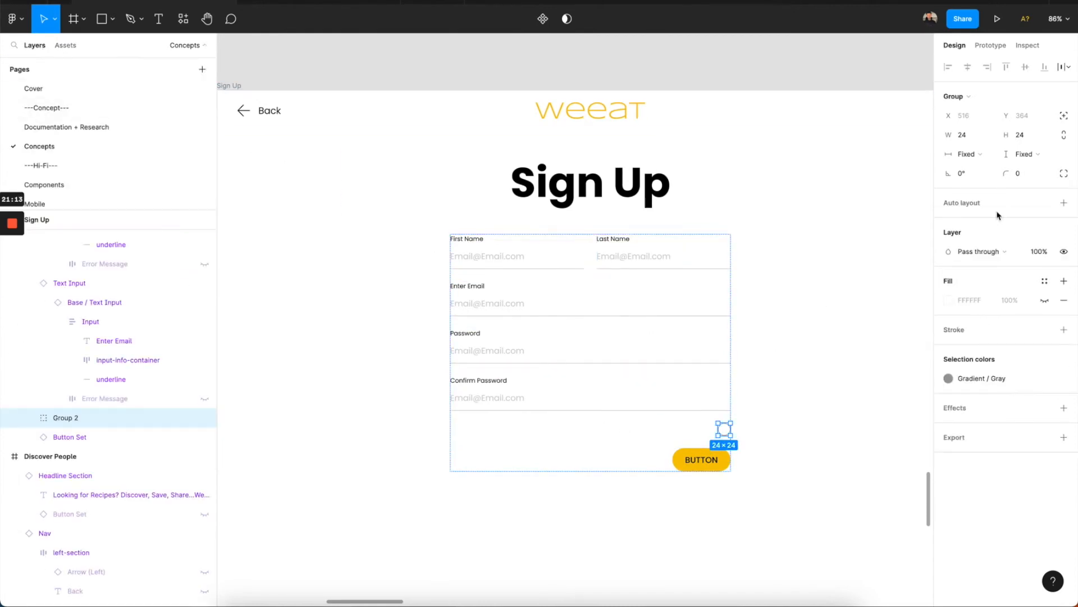
click(1063, 203)
click(964, 156)
click(964, 170)
click(961, 263)
text(16)
key(Return)
Add the text "Text about marketing conscent..." beside the radio inside its auto layout frame.
key(t)
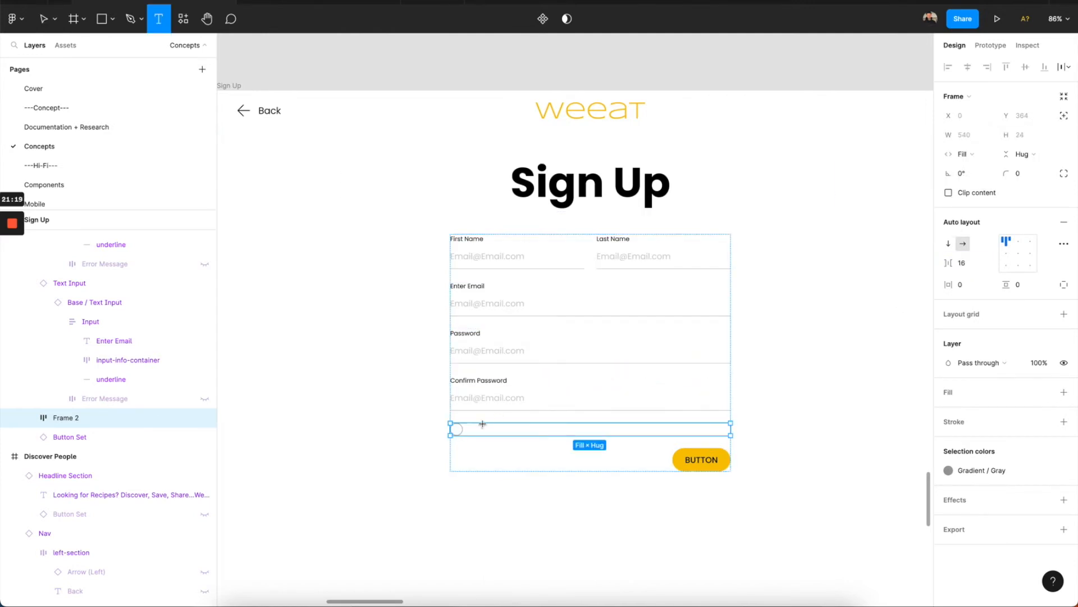
click(480, 431)
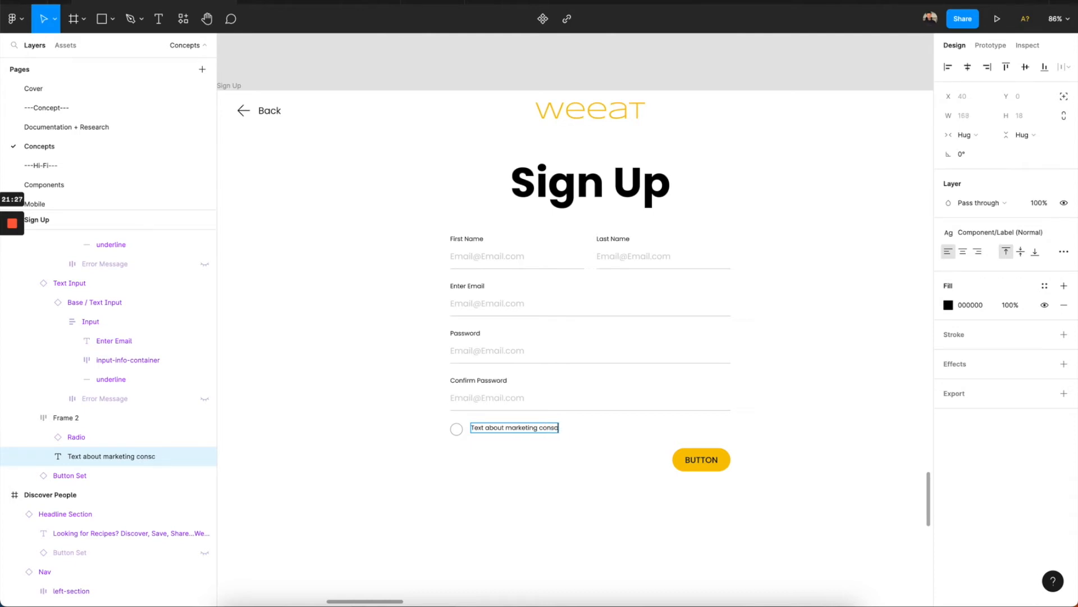
key(Escape)
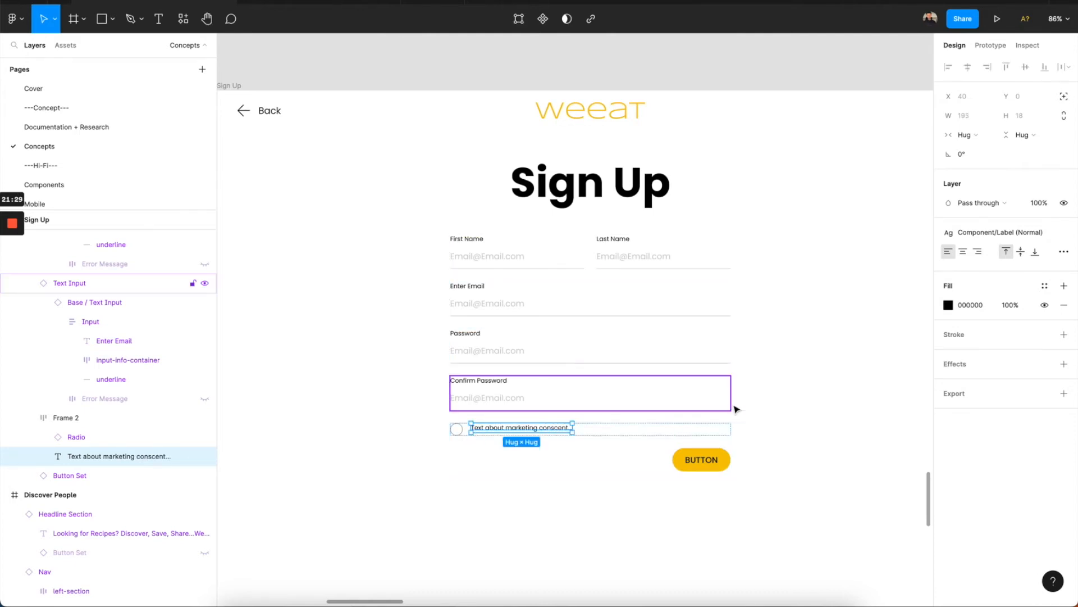
Rename the frame holding the radio and its text as radio-container and collapse it in the layer list.
click(44, 438)
click(42, 437)
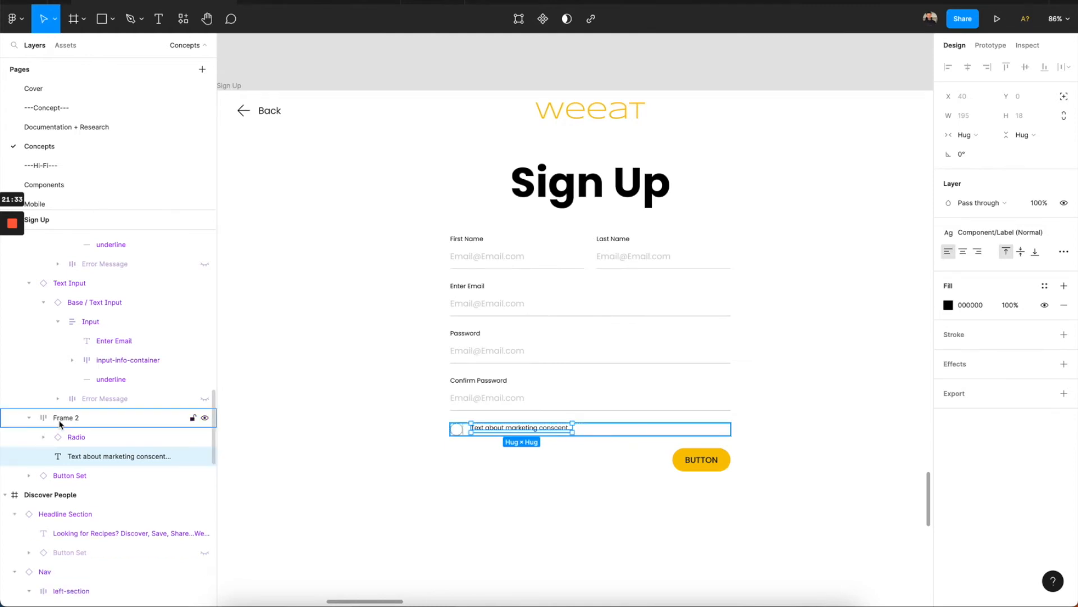
double_click(60, 419)
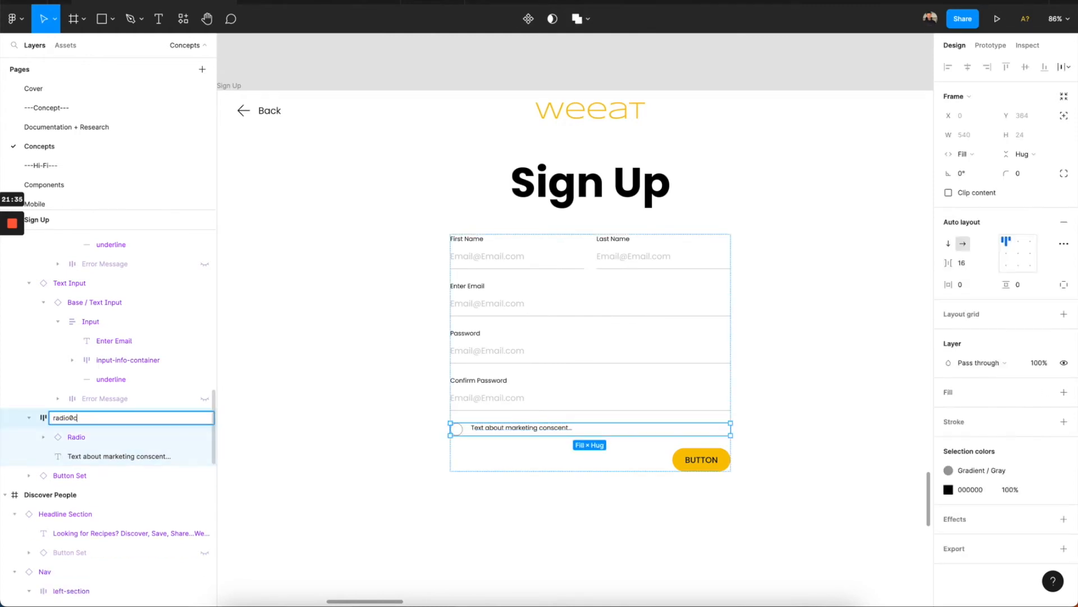
text(radio-container)
key(Return)
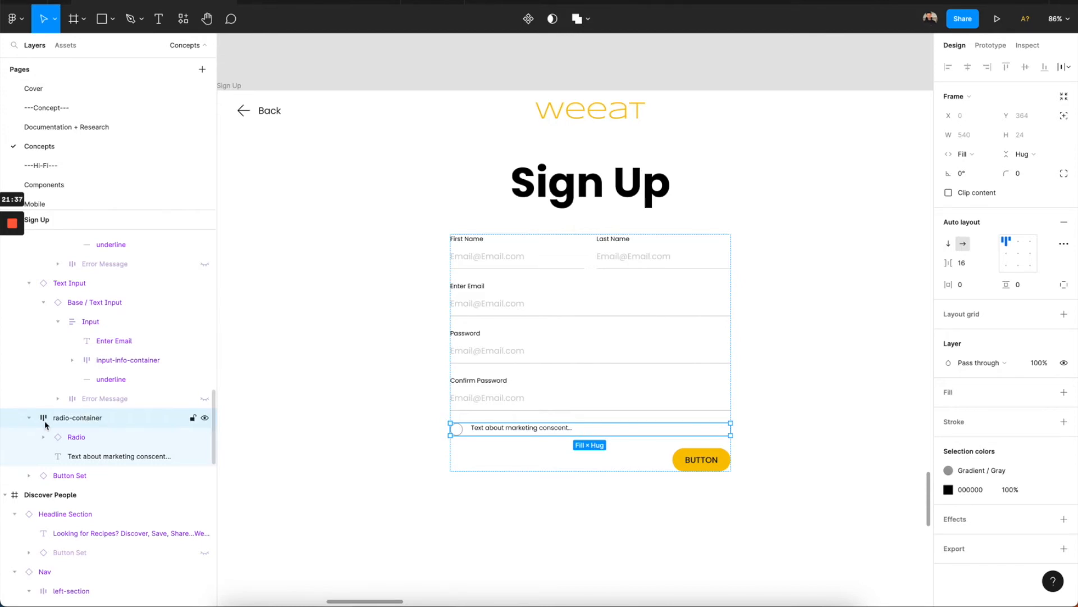
click(28, 418)
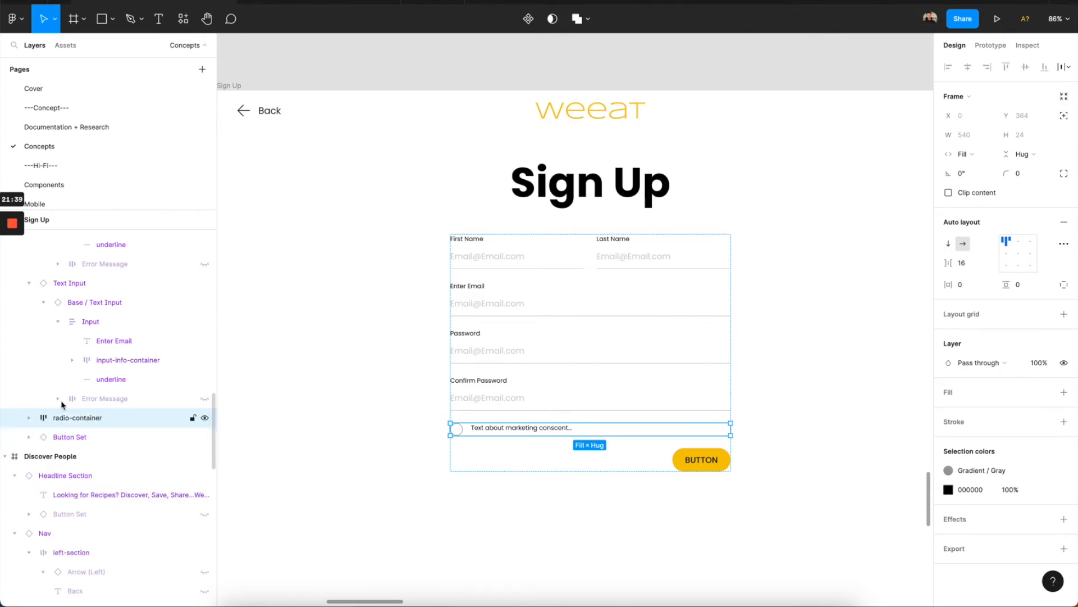
Collapse the expanded text input layers and rename the frame holding the two name inputs as name-container.
click(28, 283)
scroll(29, 285, up, 8)
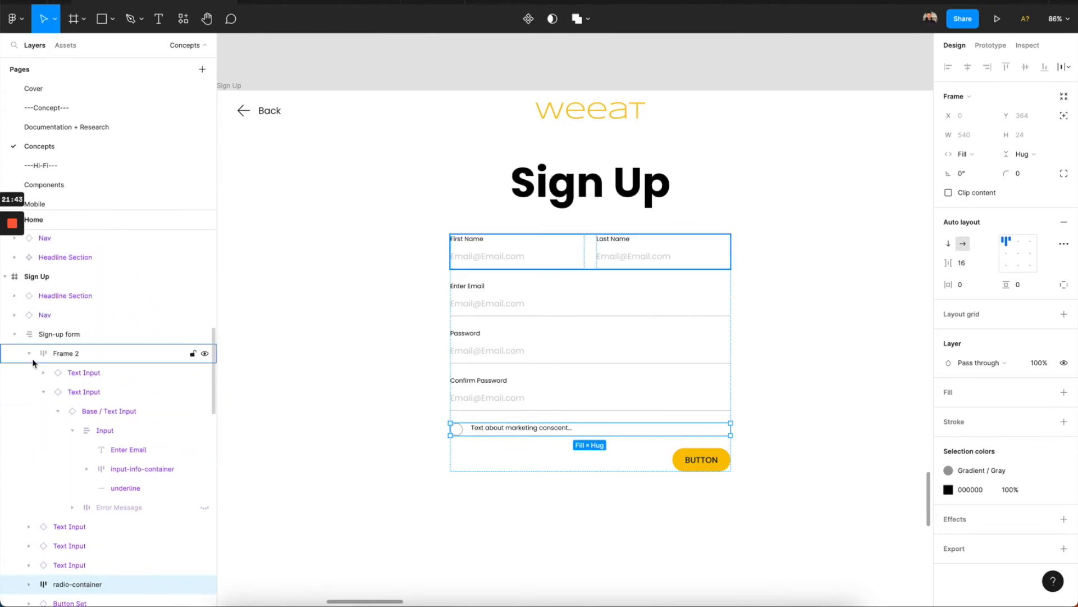
click(43, 391)
double_click(66, 354)
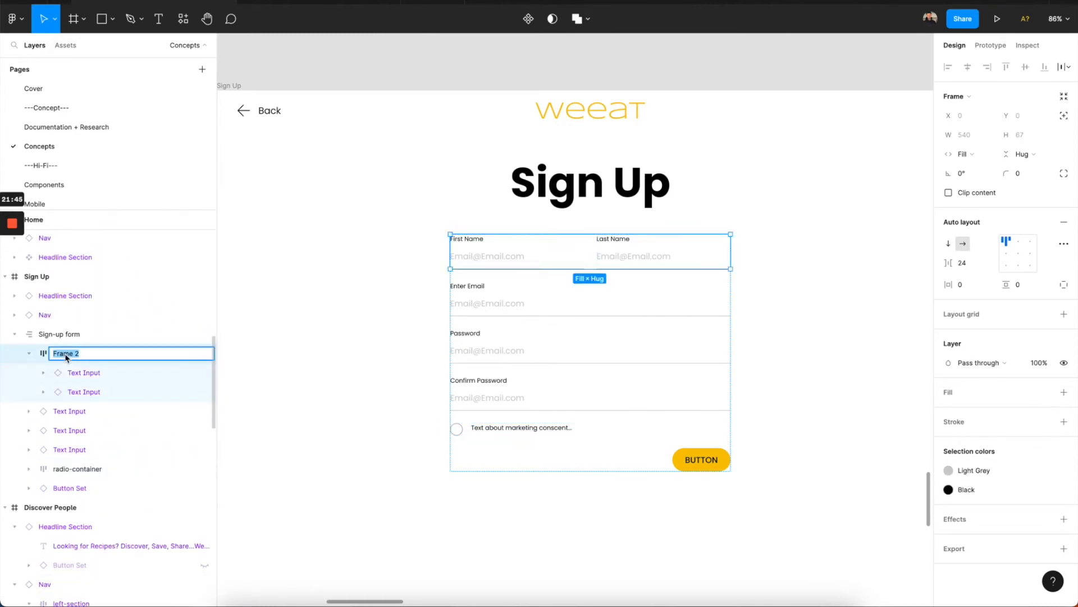
text(name-container)
key(Return)
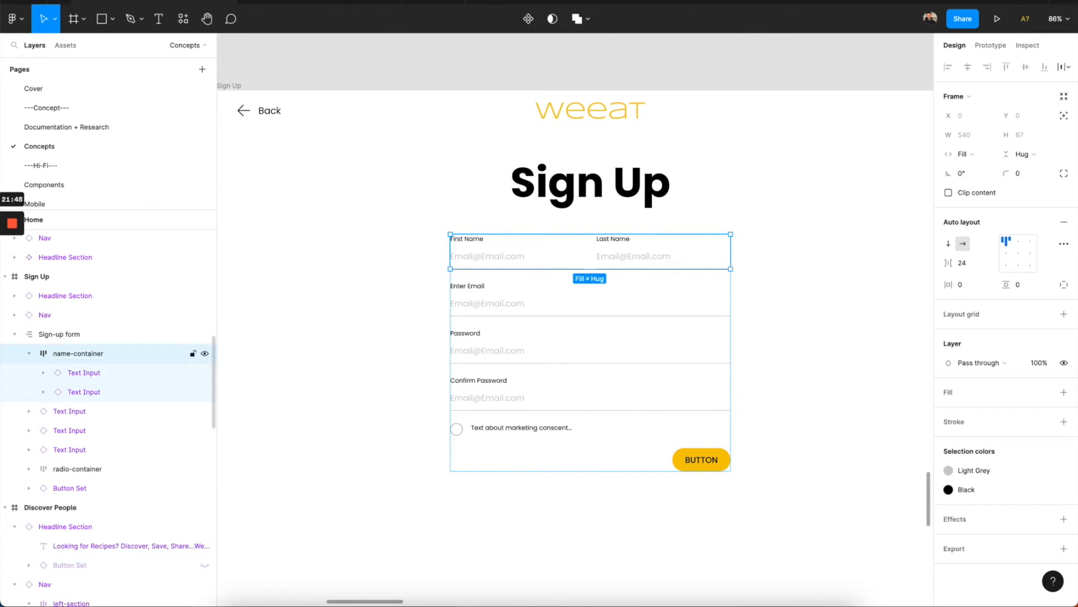
Rename the Sign-up form frame as Sign-up-form-container and collapse the name-container layer inside it.
click(17, 336)
click(25, 345)
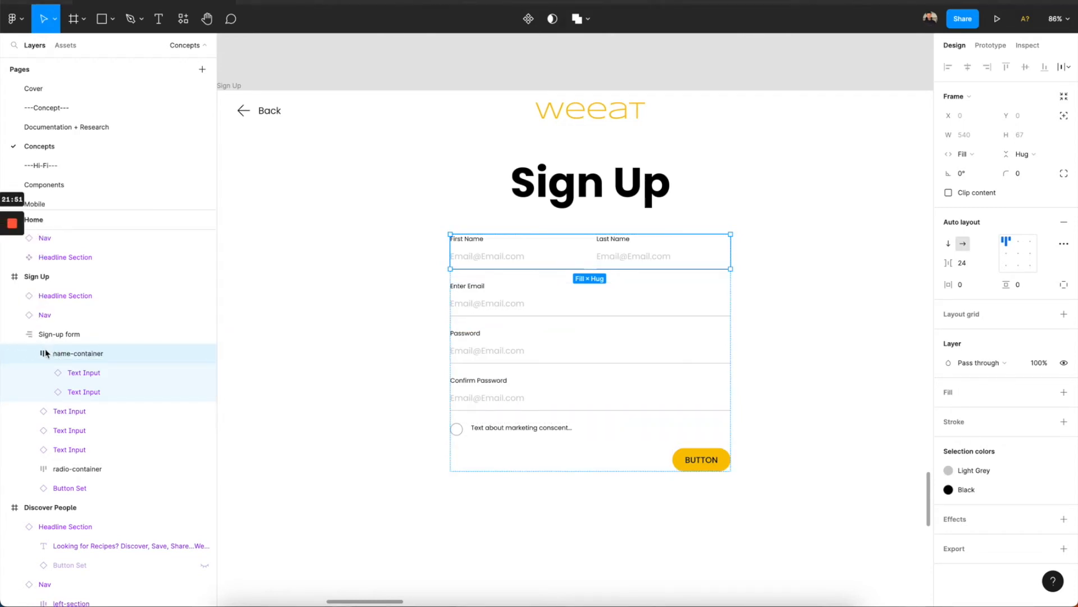
click(61, 335)
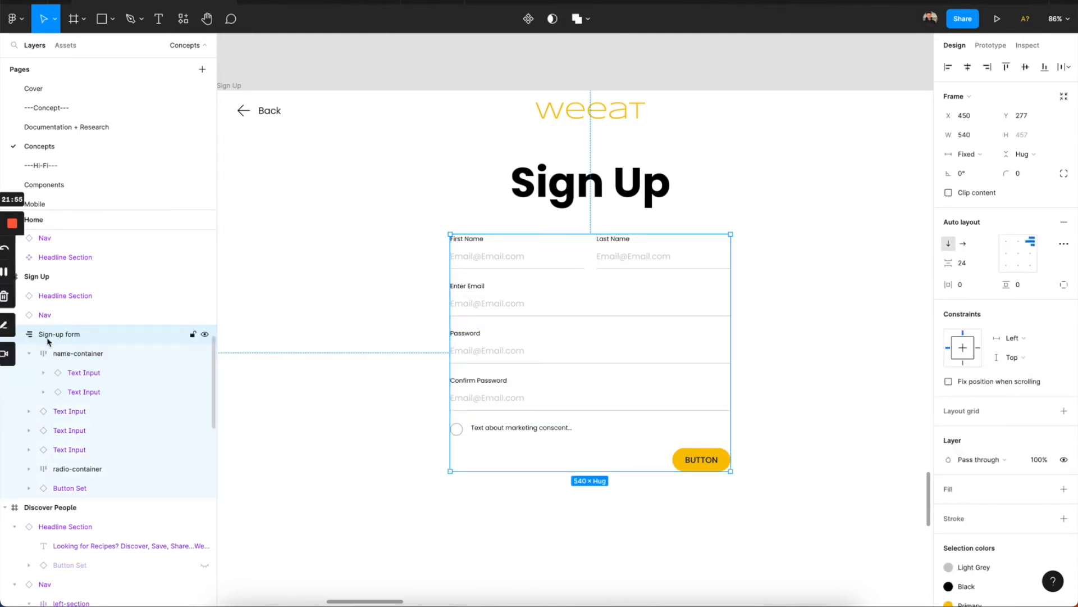
ctrl+scroll(503, 417, down, 3)
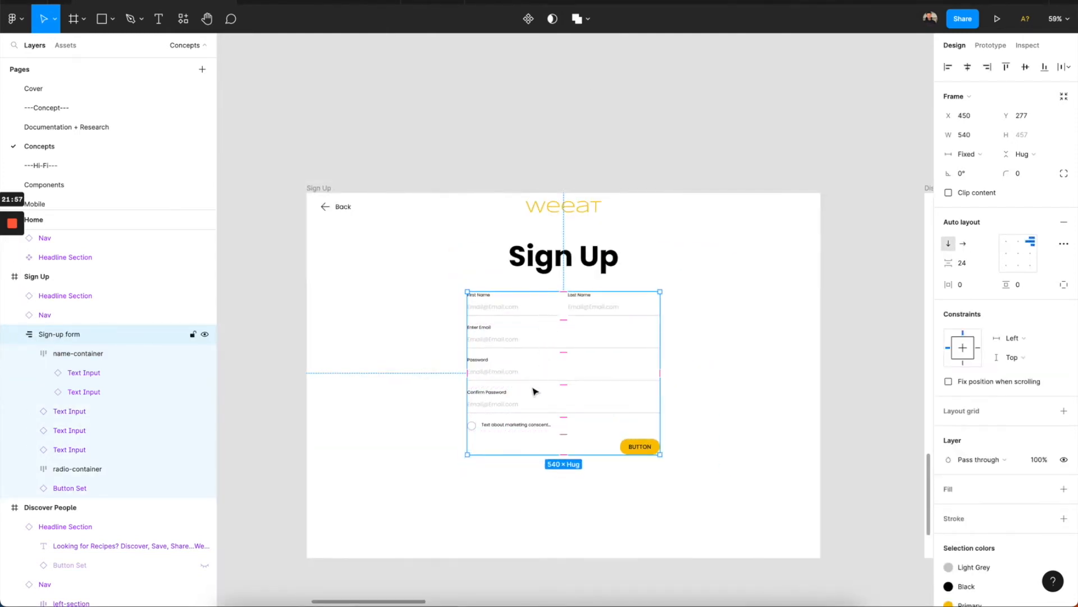
key(ctrl+r)
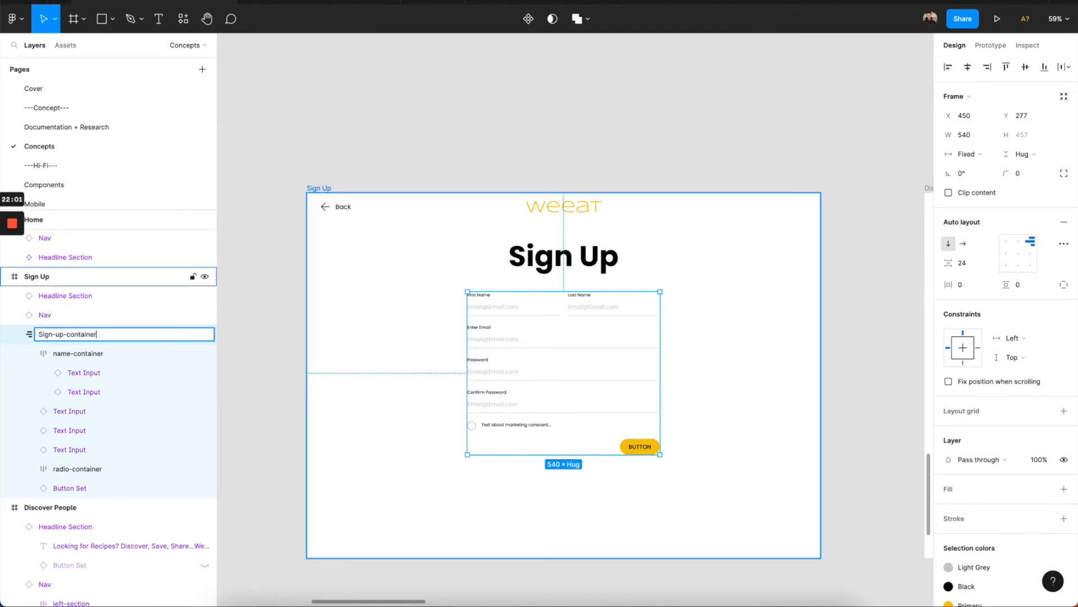
key(Return)
double_click(90, 331)
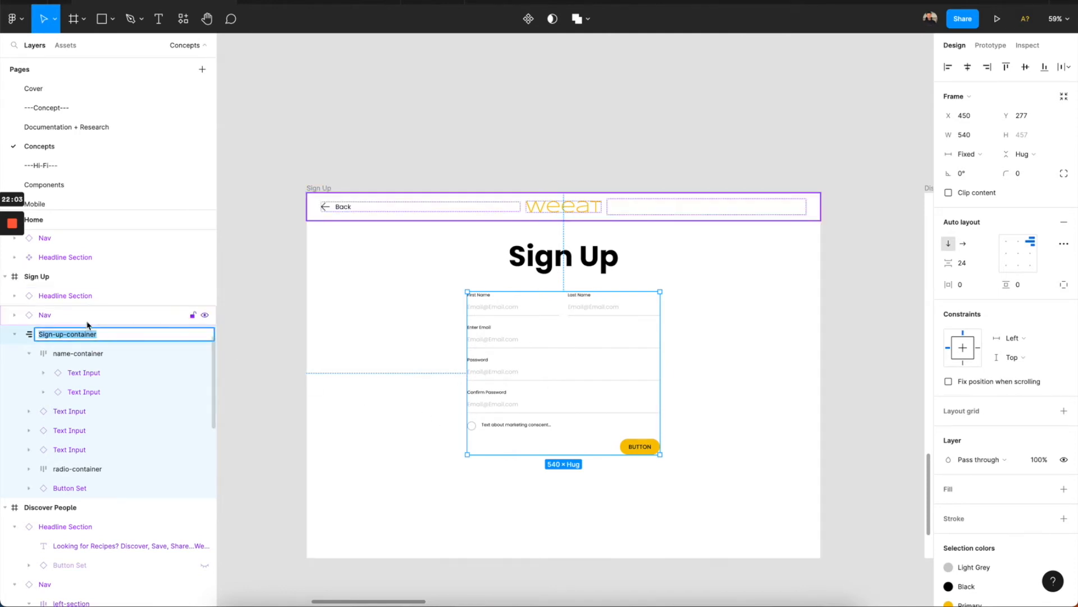
click(66, 334)
text(form-)
key(Return)
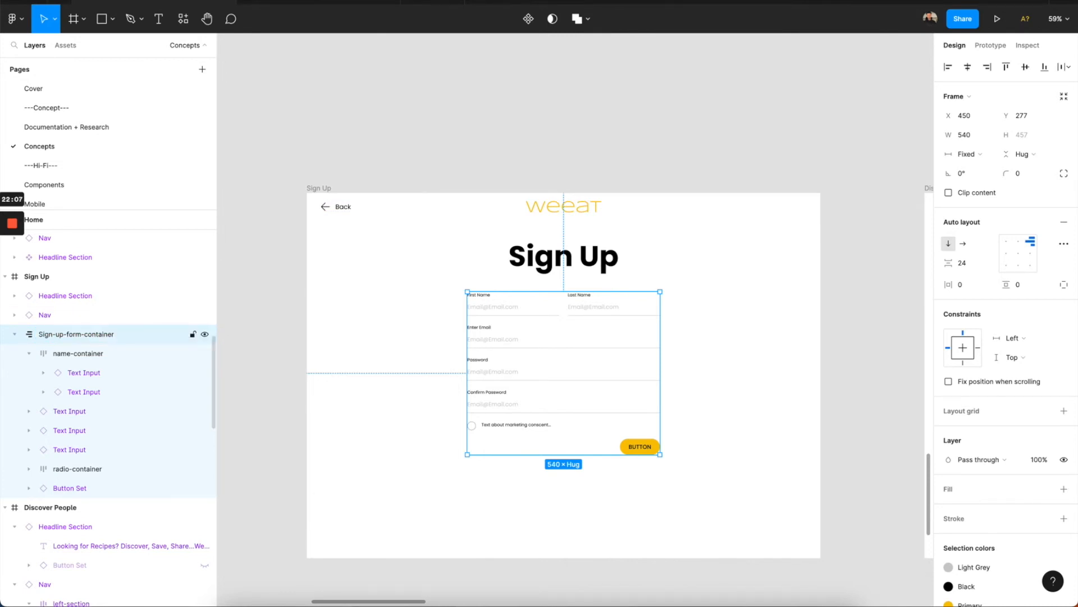
click(30, 354)
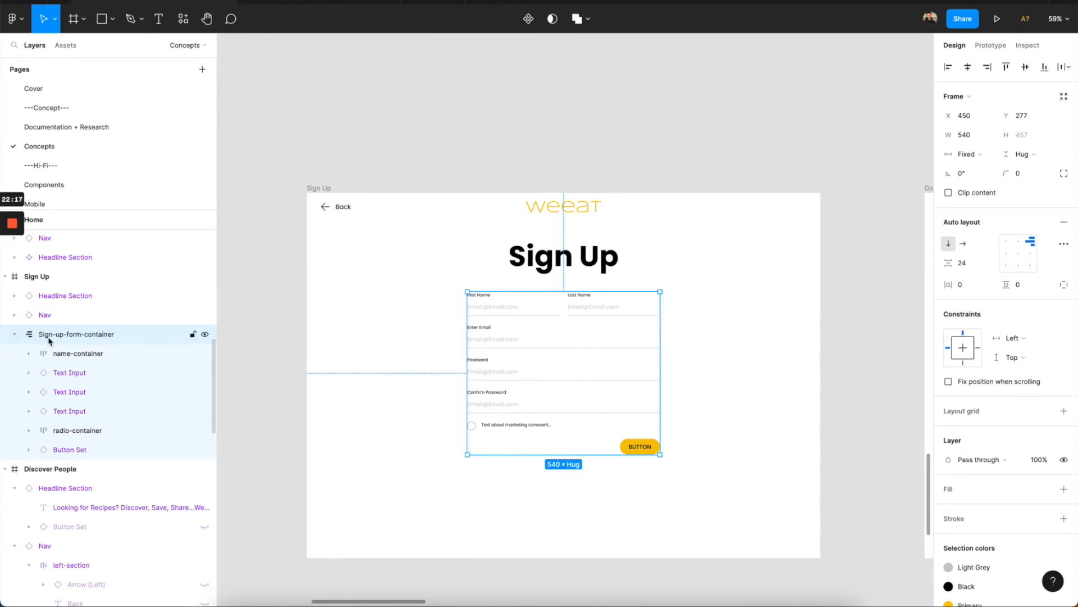
Add the text "Disclaimer about Terms and conditions and privacy policy" below the form on the Sign Up screen.
click(551, 500)
key(t)
click(516, 491)
text(Di)
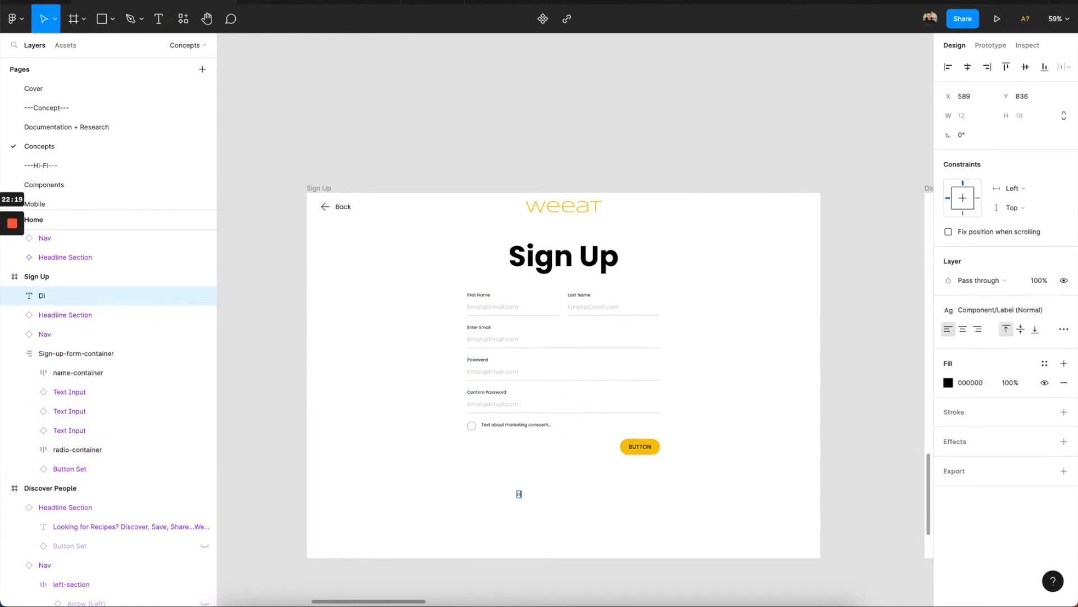
text(sclaimer about Terms and con)
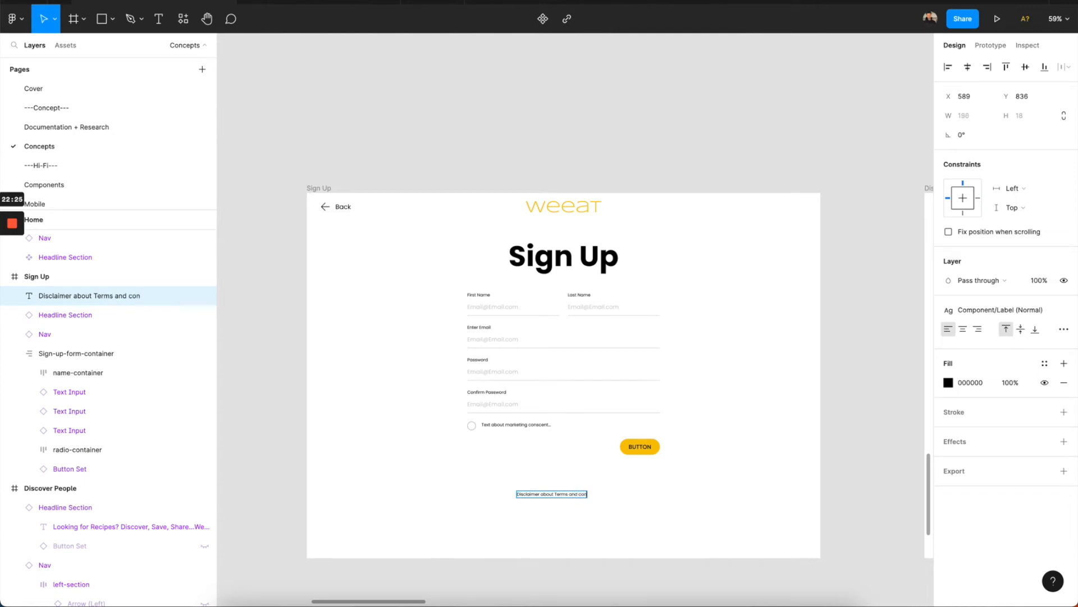
text(ditionas)
text( policy)
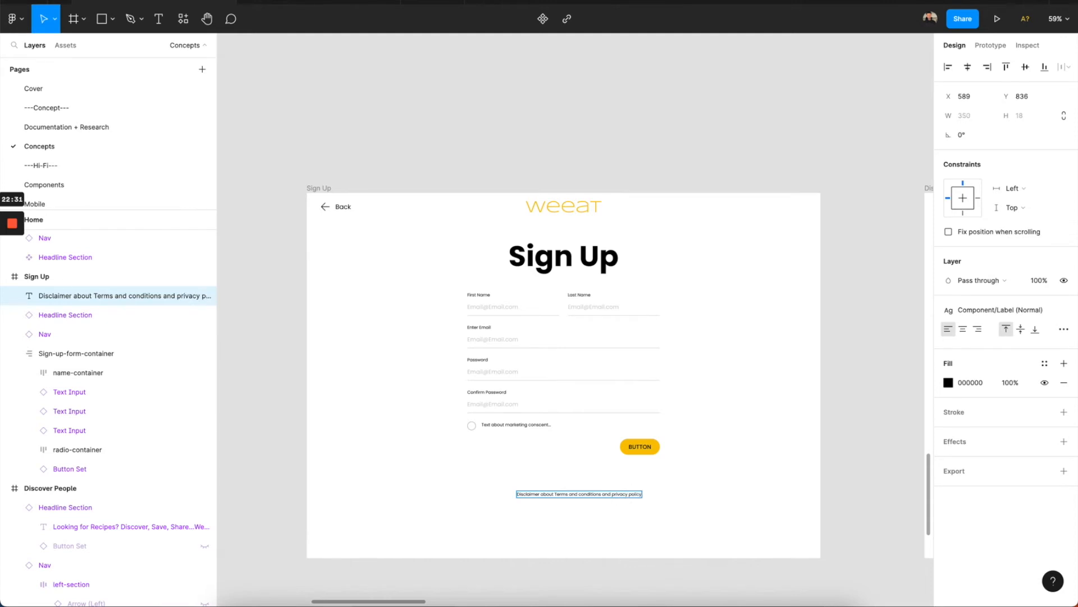
Try the Primary colour style on the words "privacy policy" in the disclaimer and undo it.
shift+click(611, 492)
click(1045, 363)
click(962, 464)
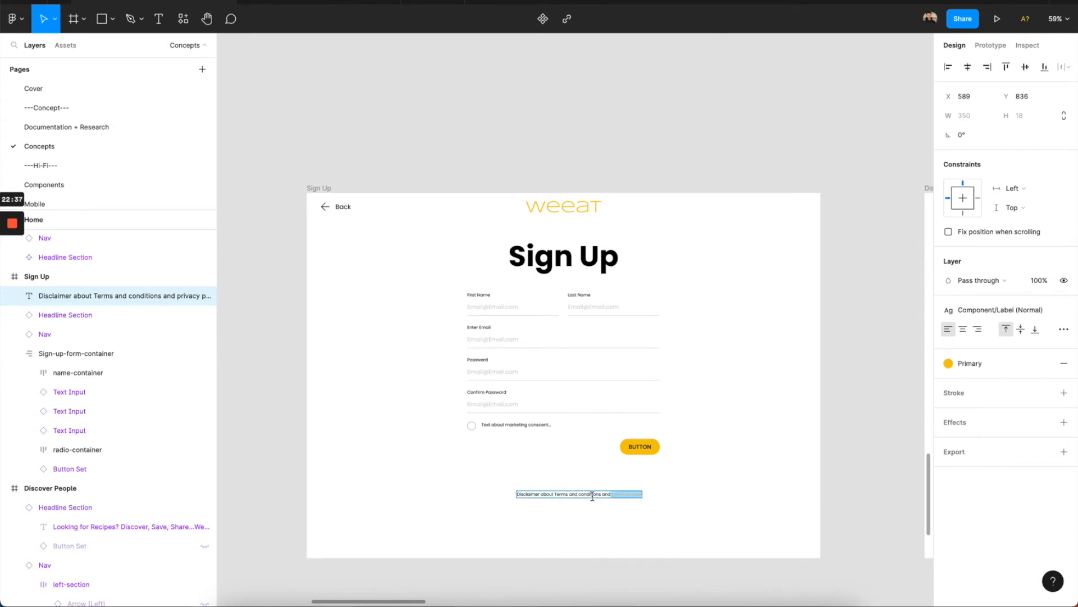
key(ctrl+z)
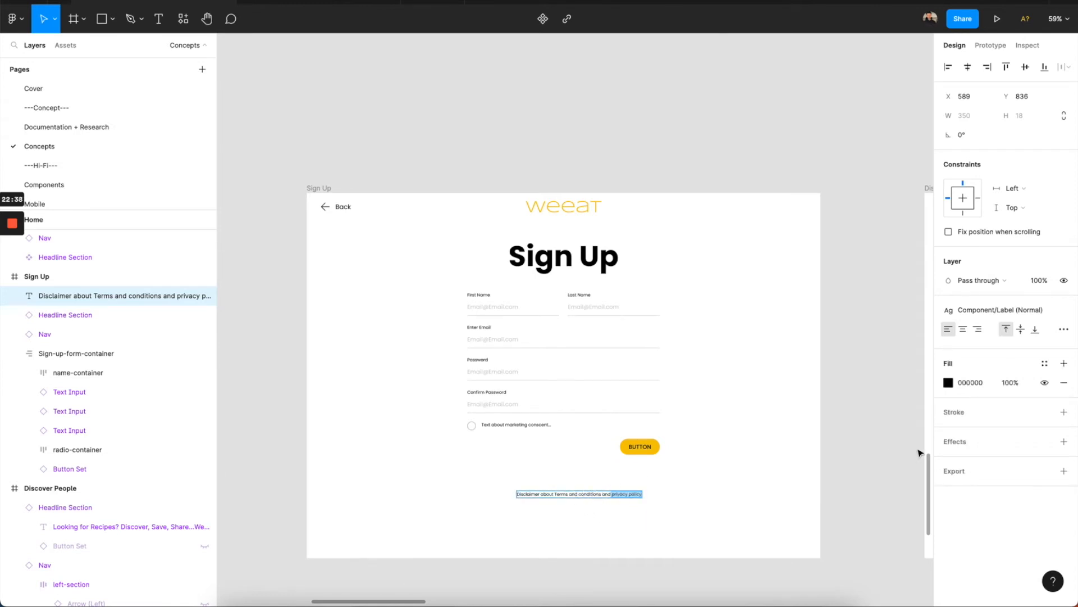
Detach the text style from the words "privacy policy" in the disclaimer and underline them.
click(1064, 329)
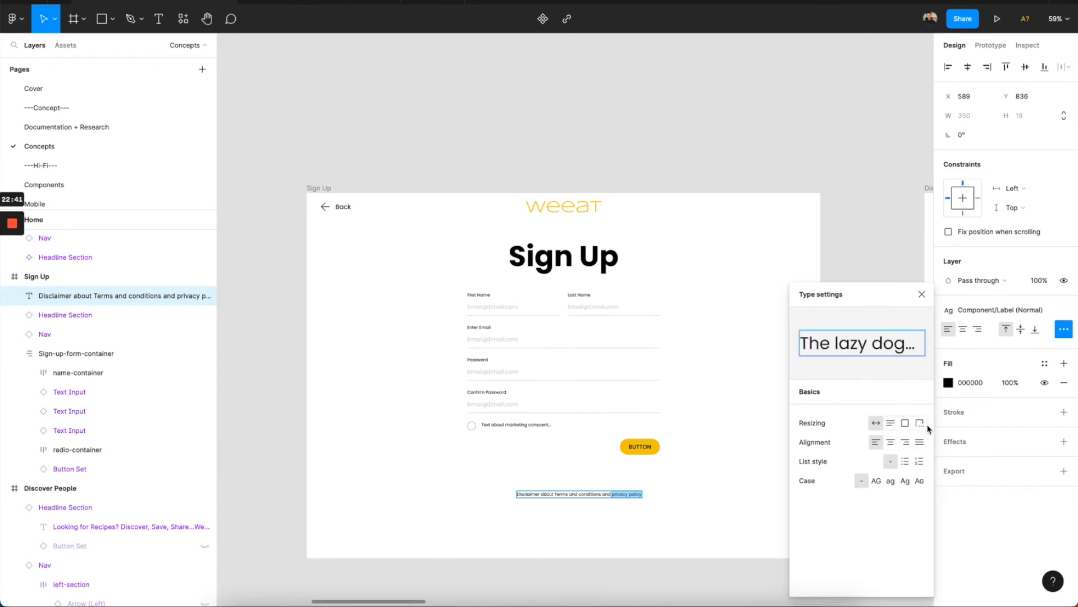
click(1064, 330)
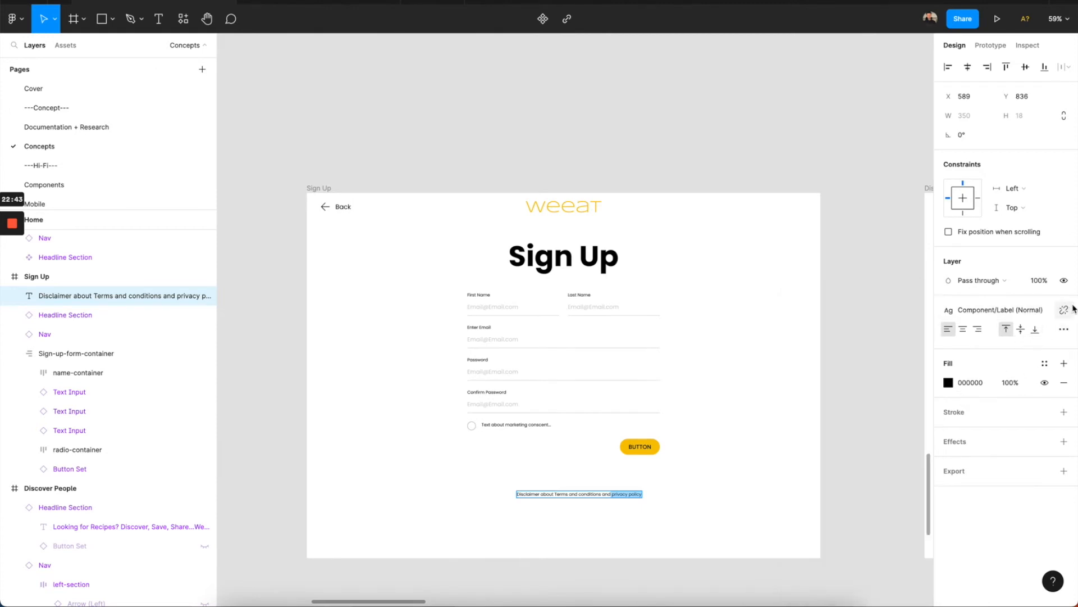
click(1064, 310)
click(1064, 406)
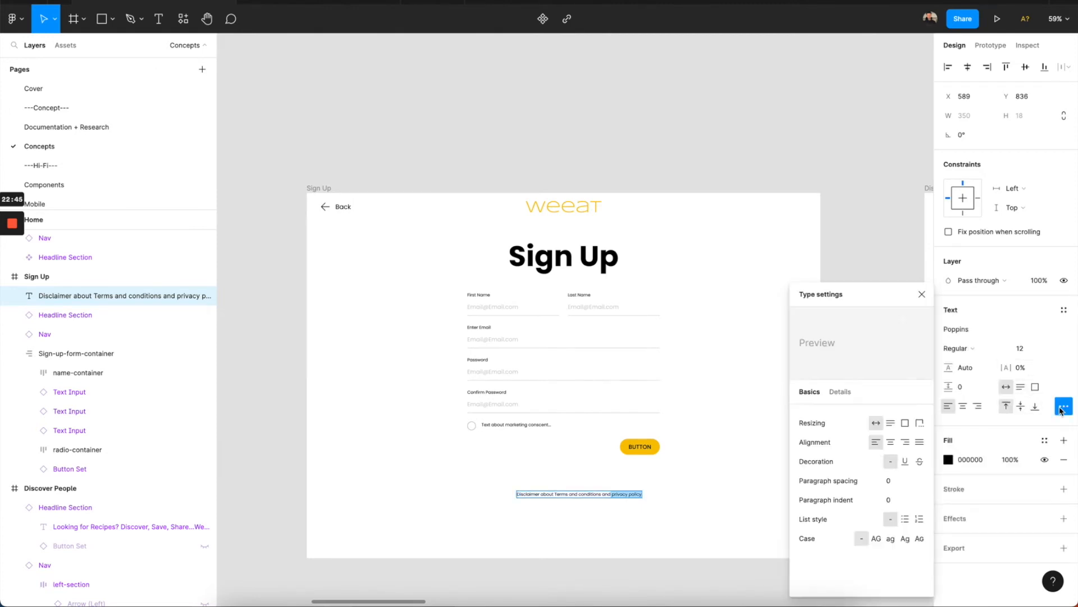
click(905, 461)
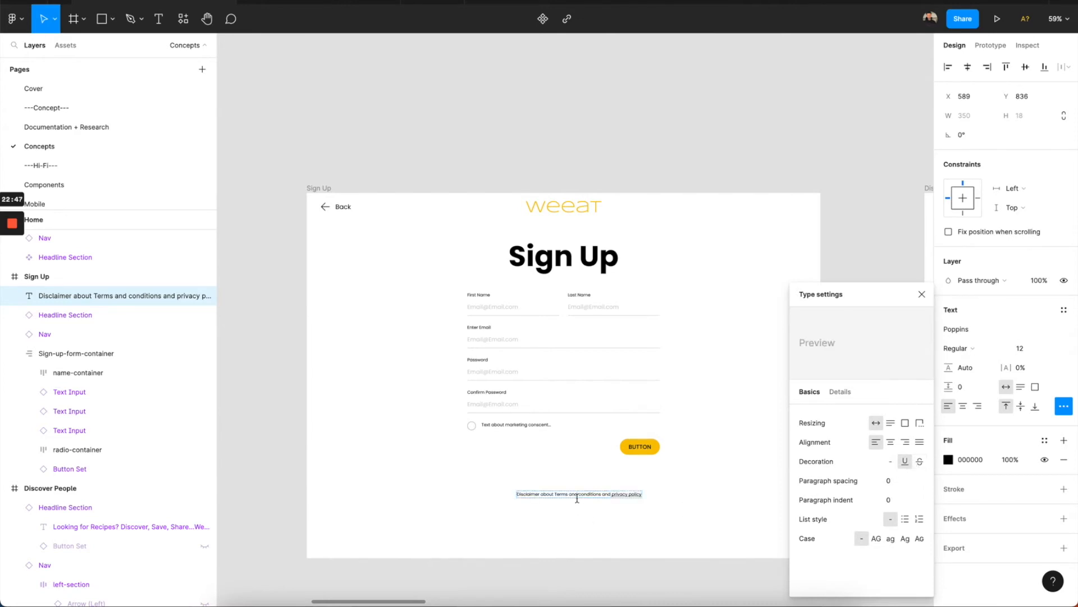
Detach the text style from the words "Terms and conditions" in the disclaimer and underline them.
click(602, 494)
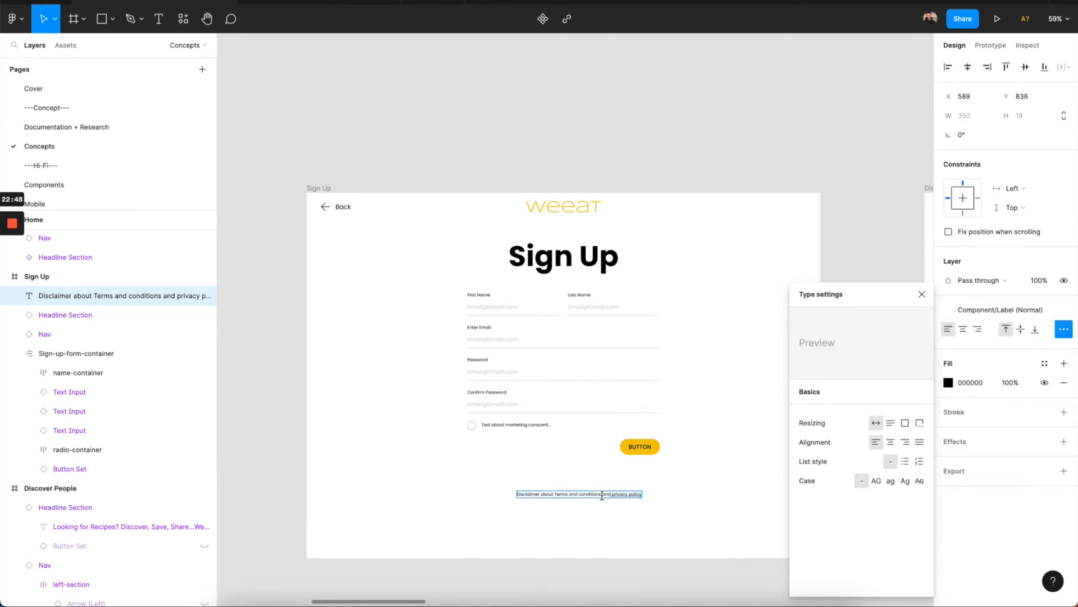
shift+click(555, 496)
click(1064, 331)
click(1063, 330)
click(1063, 331)
click(1063, 309)
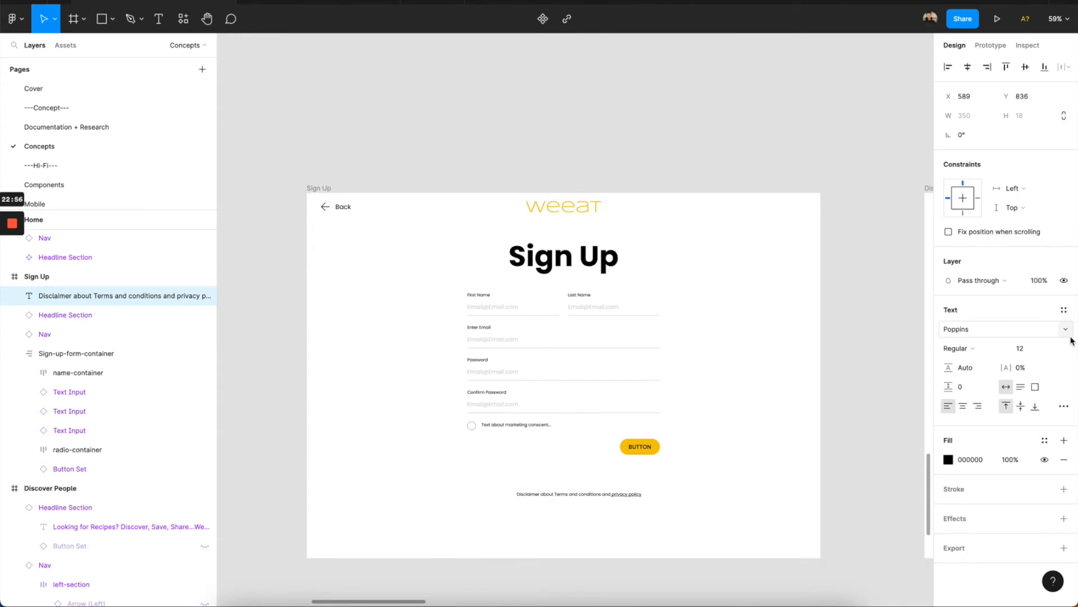
click(1063, 406)
click(905, 461)
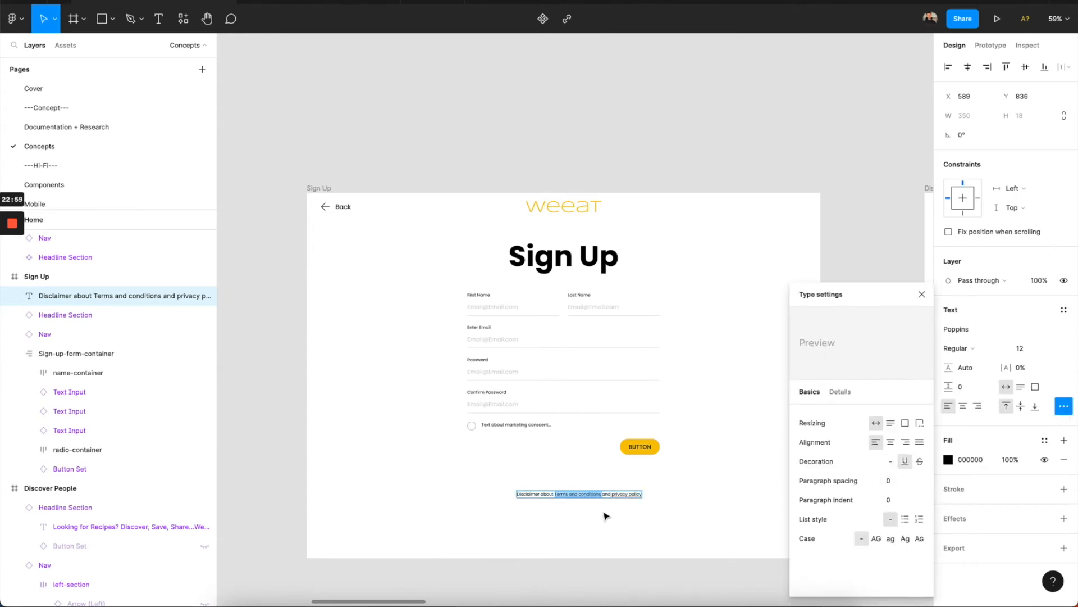
key(Escape)
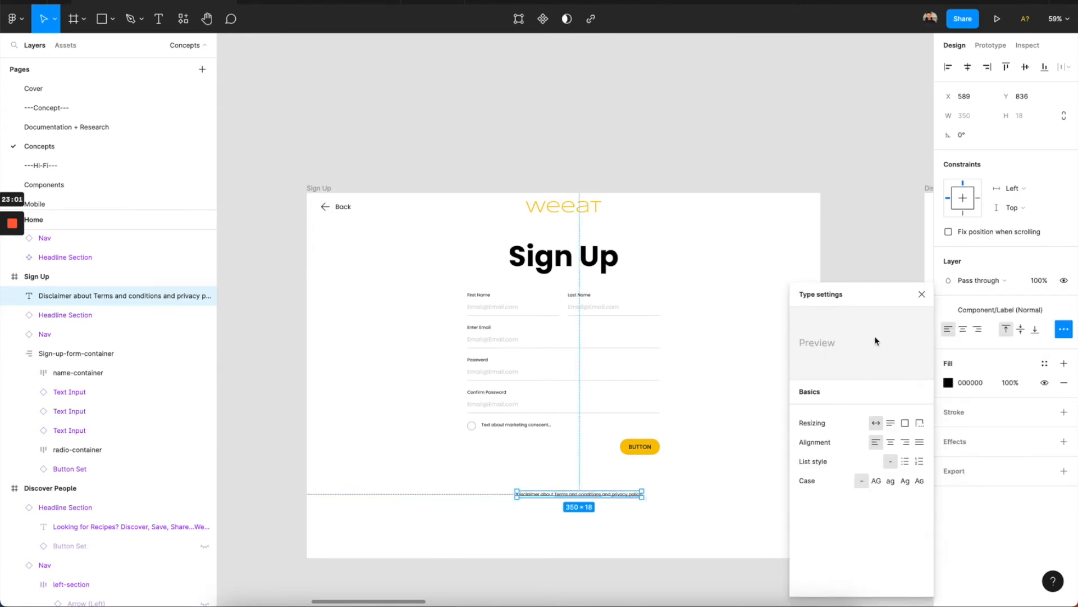
Apply the Desktop Paragraph (Regular) text style to the whole disclaimer text.
click(1047, 309)
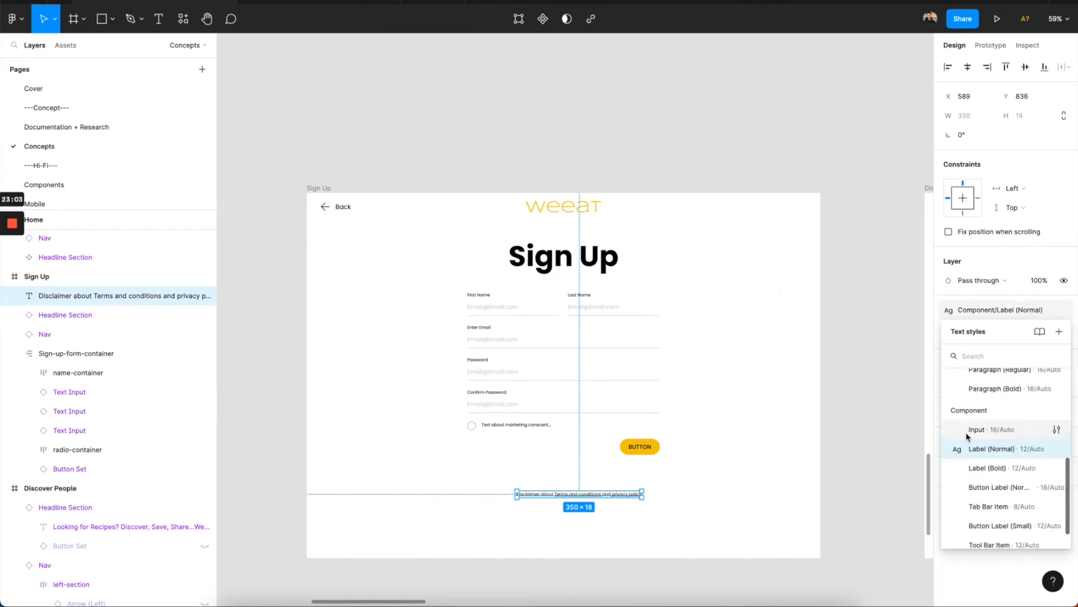
scroll(968, 435, up, 2)
click(983, 428)
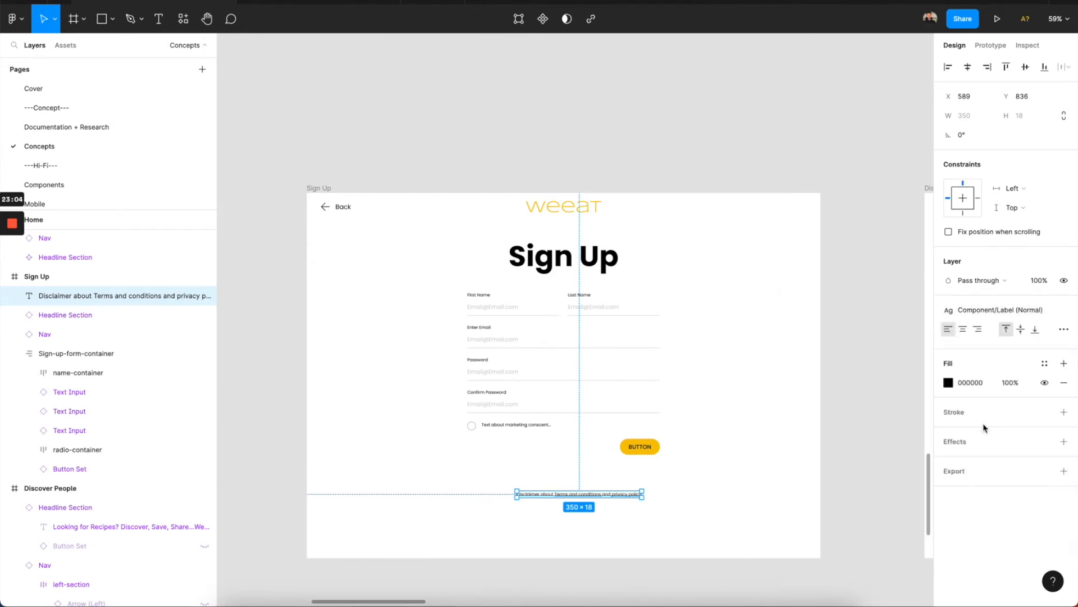
click(978, 313)
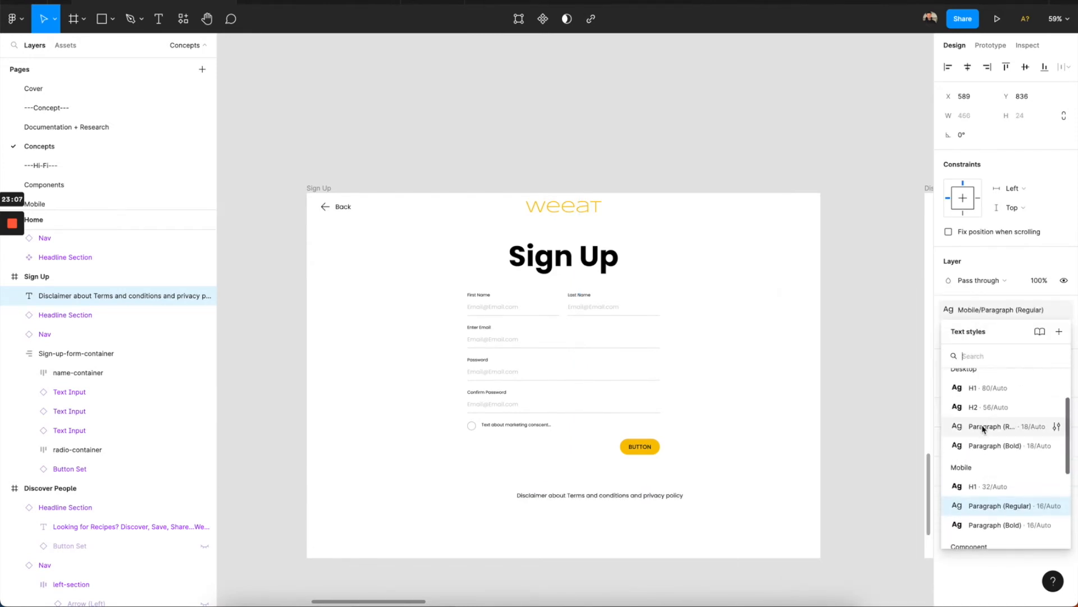
scroll(984, 435, up, 1)
click(981, 457)
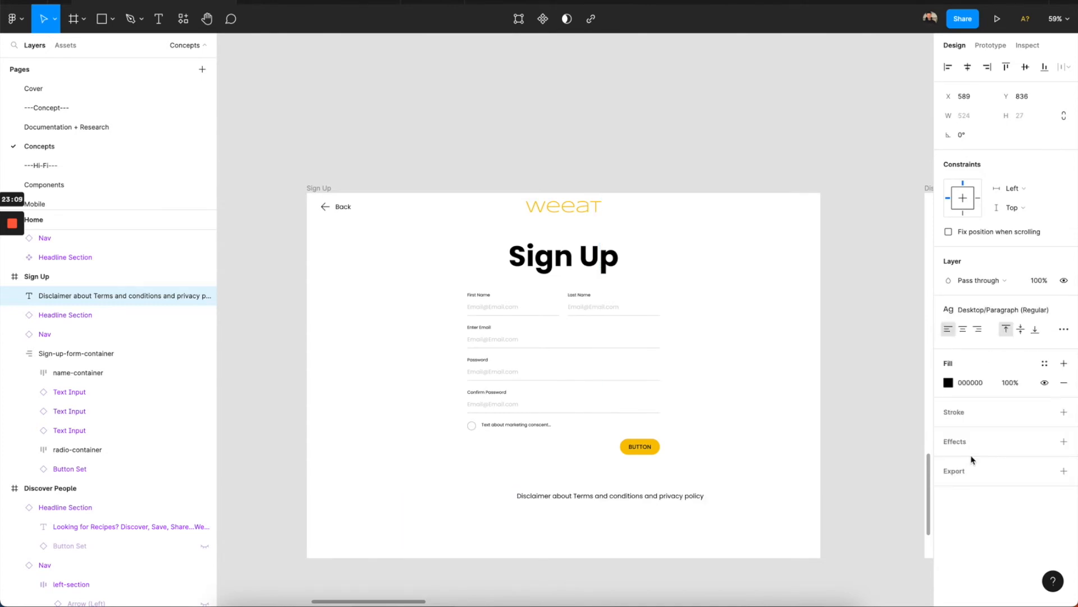
Make the words "Terms and conditions" in the disclaimer bold and underlined.
double_click(573, 497)
click(573, 497)
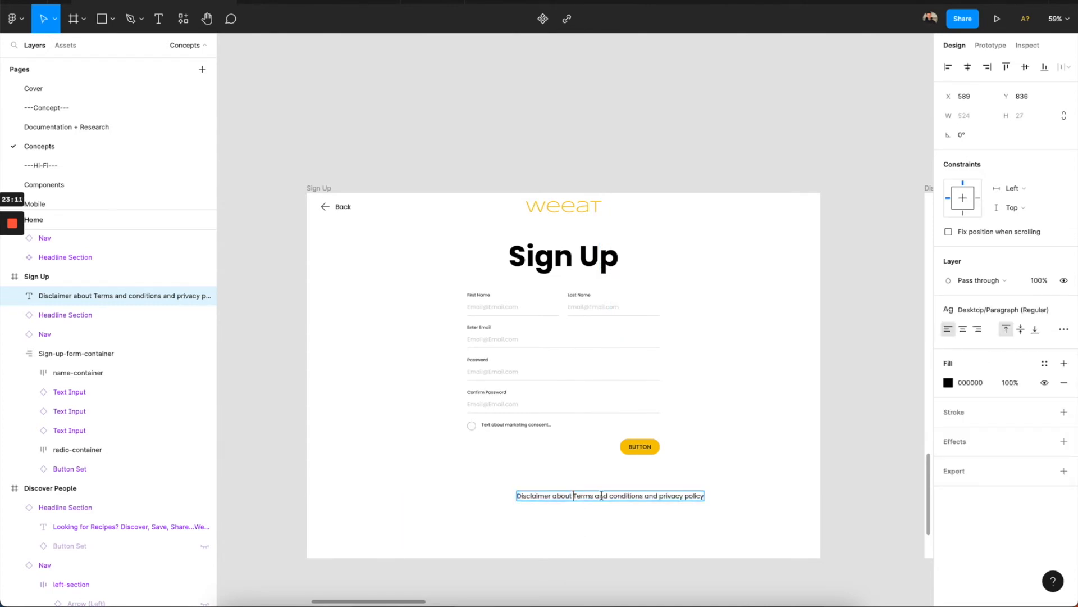
shift+click(642, 496)
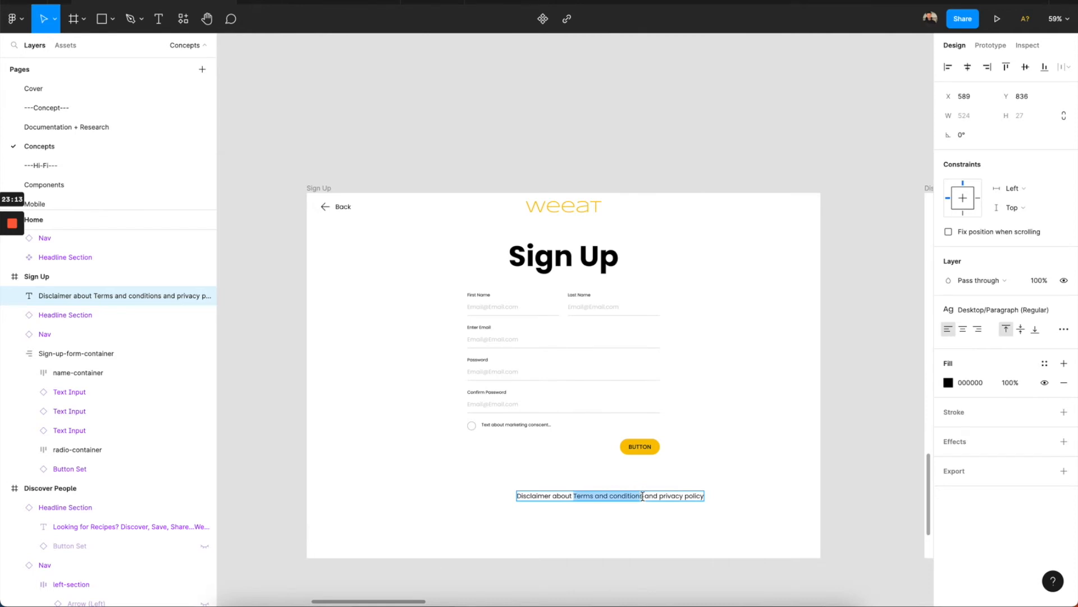
key(ctrl+b)
key(ctrl+u)
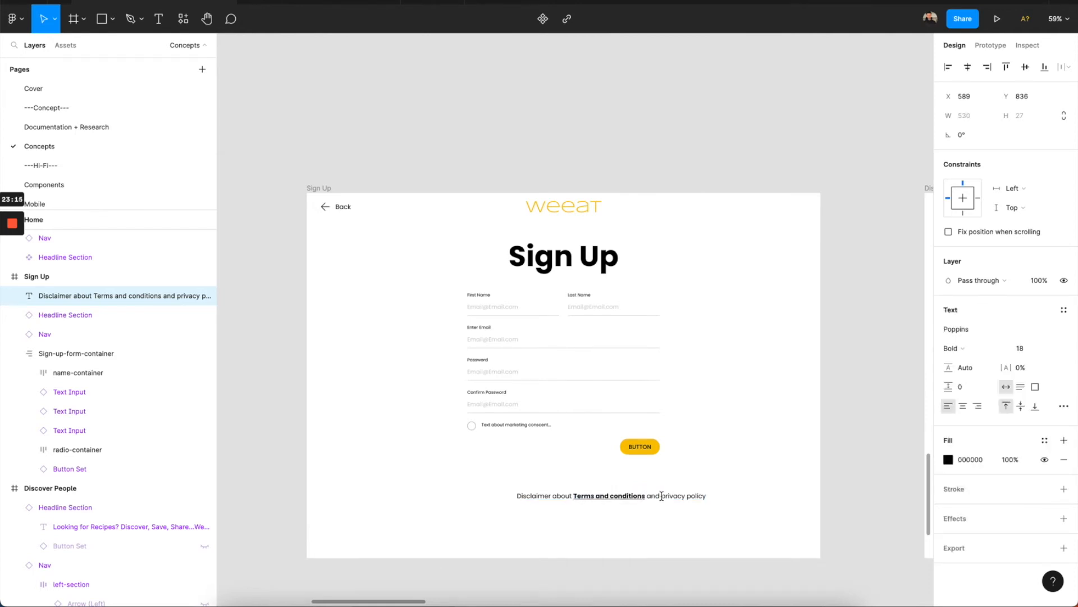
Make the words "privacy policy" in the disclaimer bold and underlined.
click(661, 496)
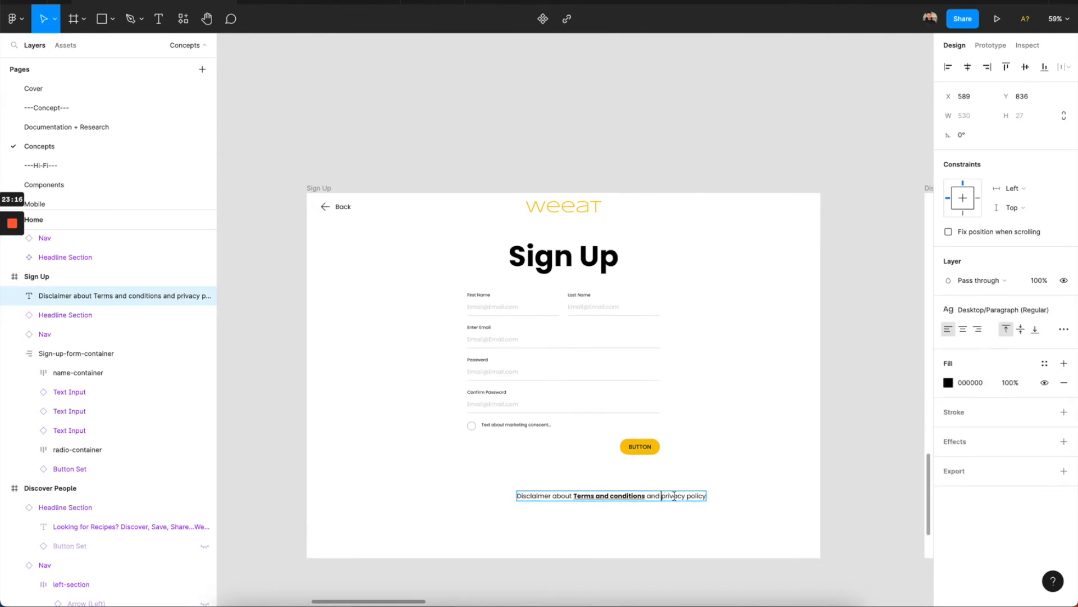
shift+click(707, 496)
key(ctrl+b)
key(ctrl+u)
key(Escape)
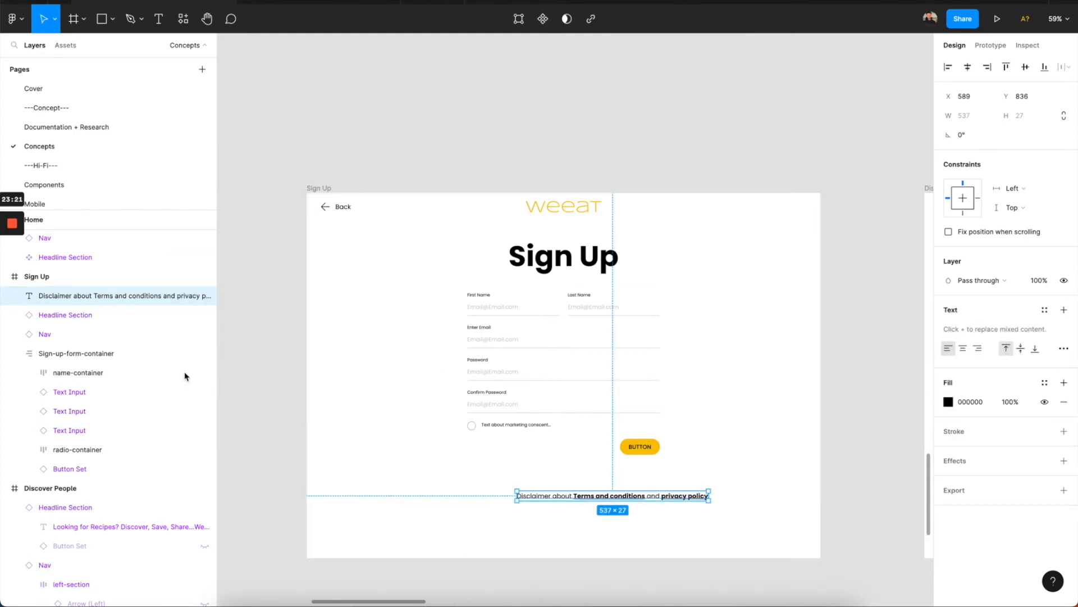
Wrap the disclaimer text in its own auto layout frame with 16 vertical and 16 horizontal padding.
mouse_move(12, 358)
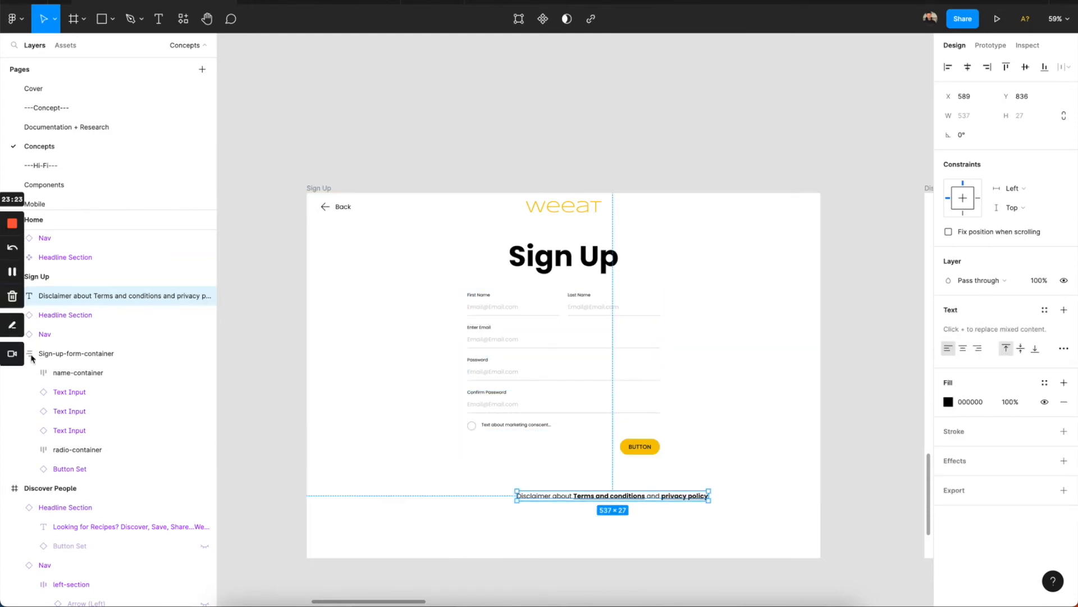
click(93, 355)
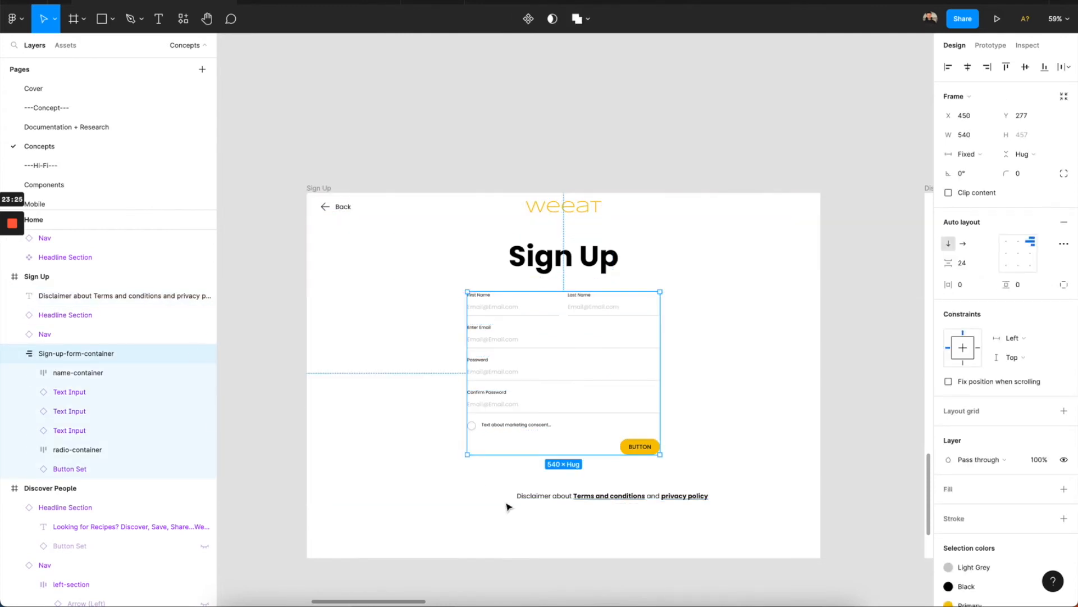
click(555, 497)
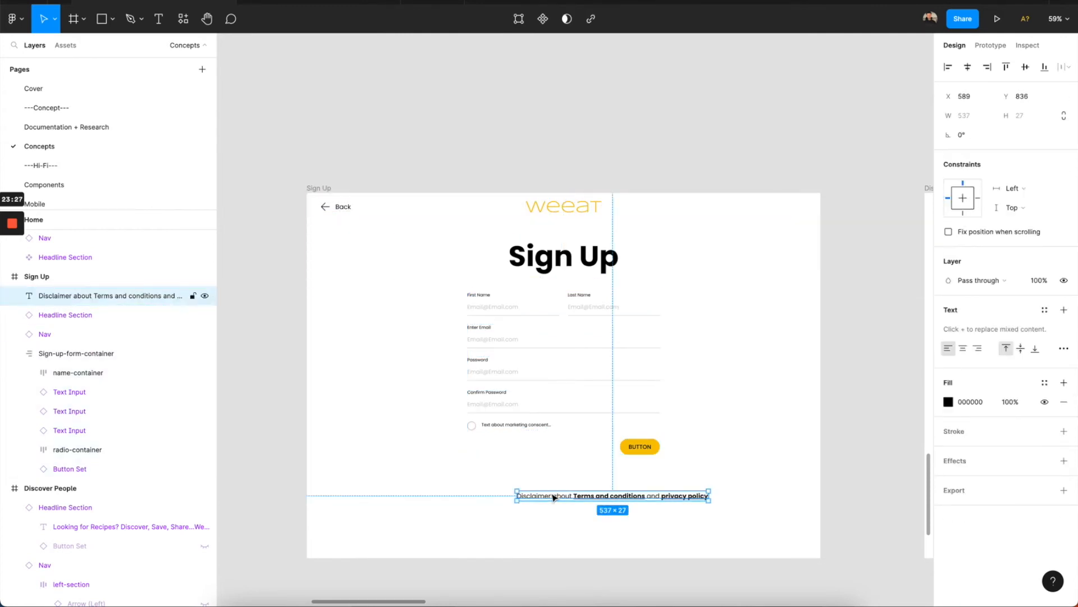
key(ctrl+alt+g)
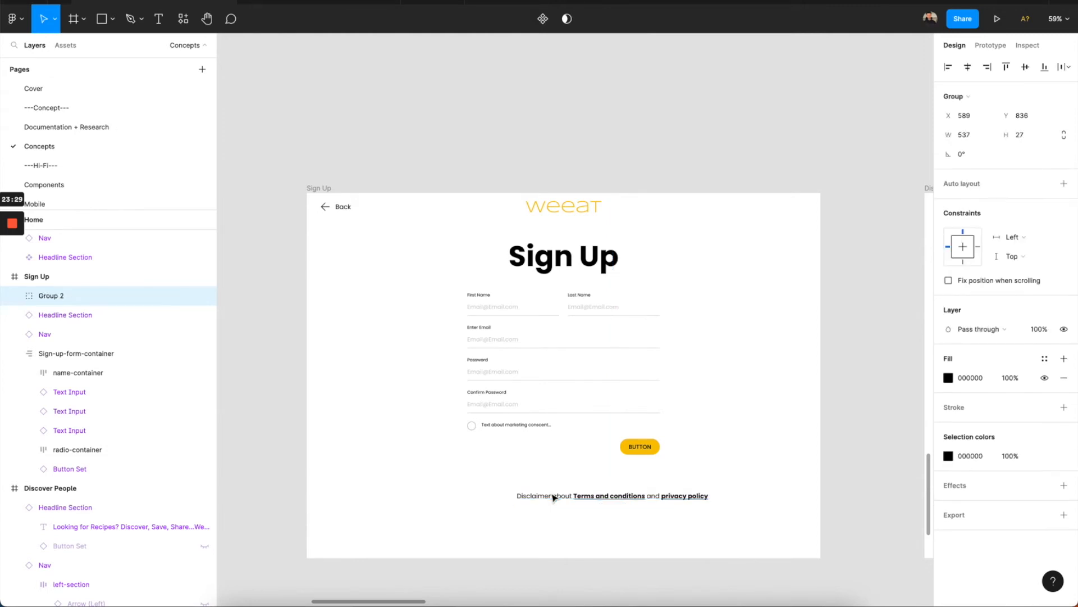
click(1061, 183)
click(1023, 287)
key(Return)
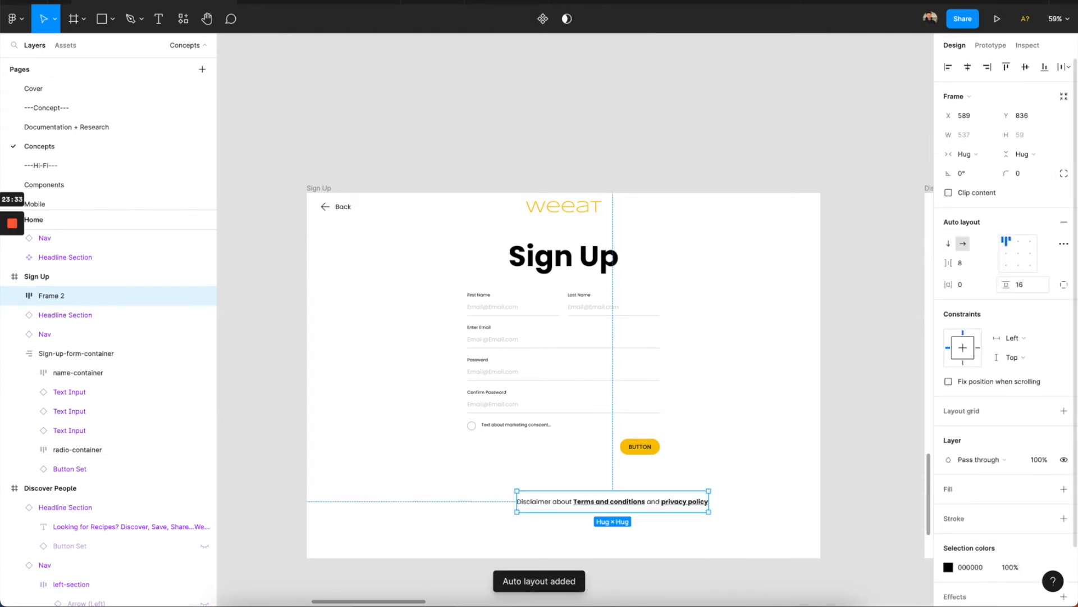
text(16)
key(Return)
Stretch the disclaimer frame across the full 1440 width of the Sign Up screen and align its content top centre.
drag(724, 504, 823, 505)
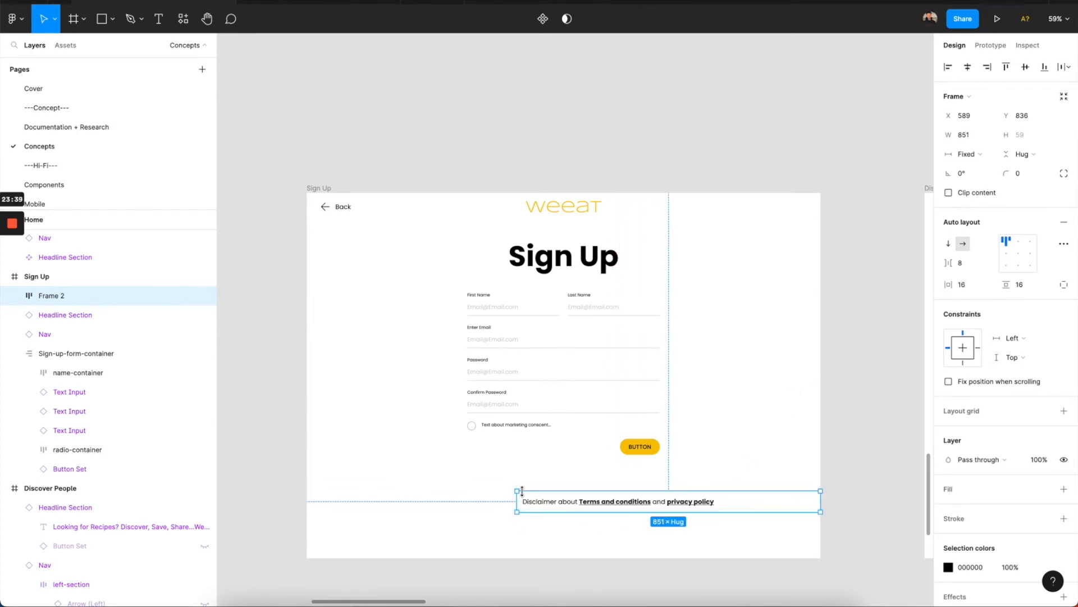
drag(515, 501, 307, 502)
click(1019, 245)
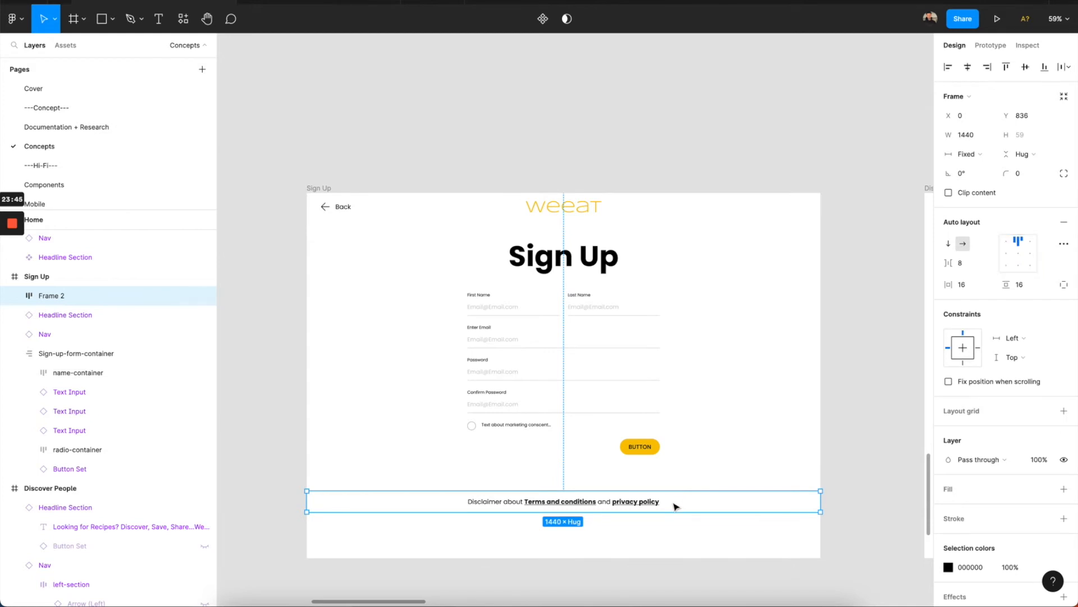
Set the disclaimer text's horizontal resizing to Fill container.
click(654, 505)
click(986, 135)
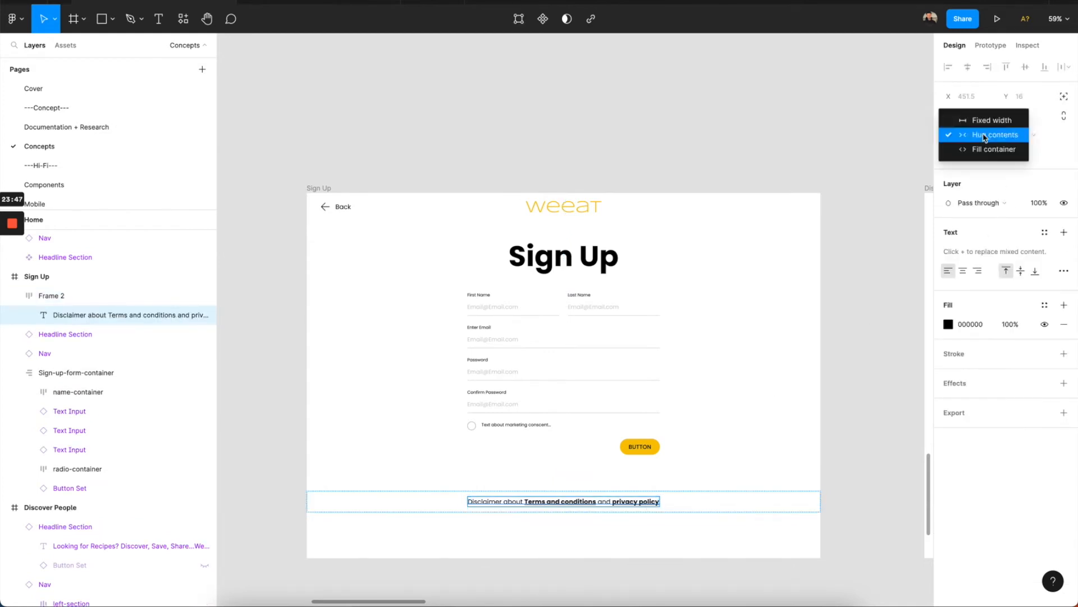
click(984, 150)
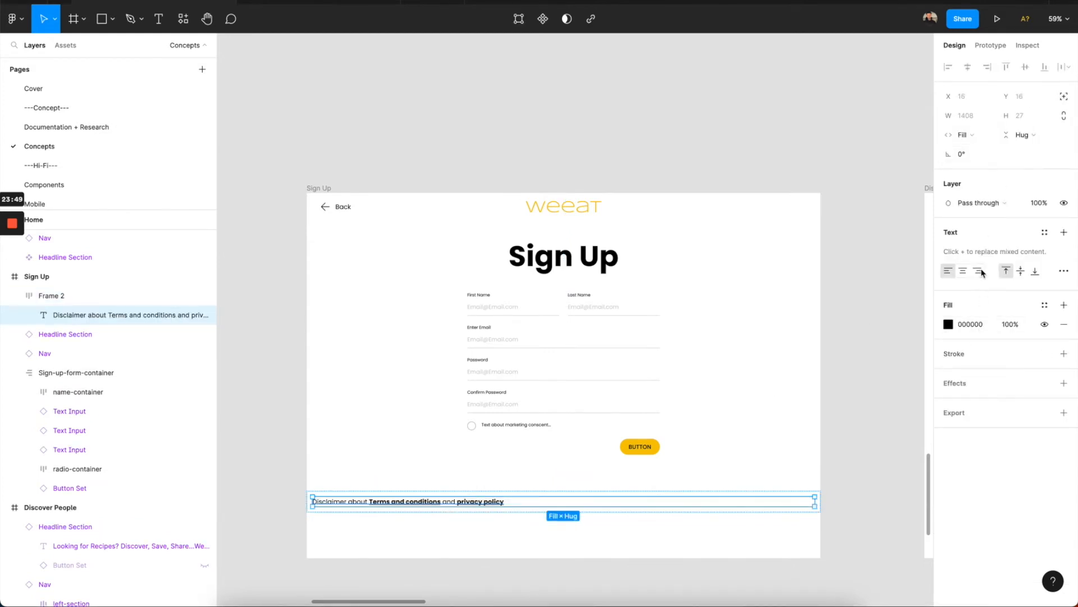
Set the disclaimer frame's horizontal and vertical padding to 40 each.
click(693, 493)
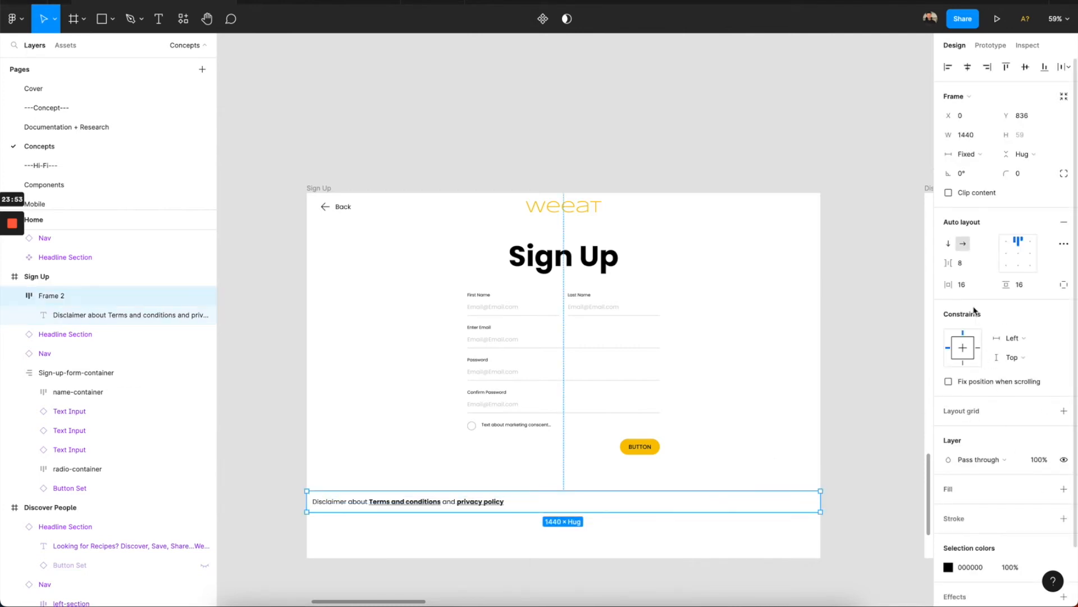
click(1021, 285)
text(24)
key(Return)
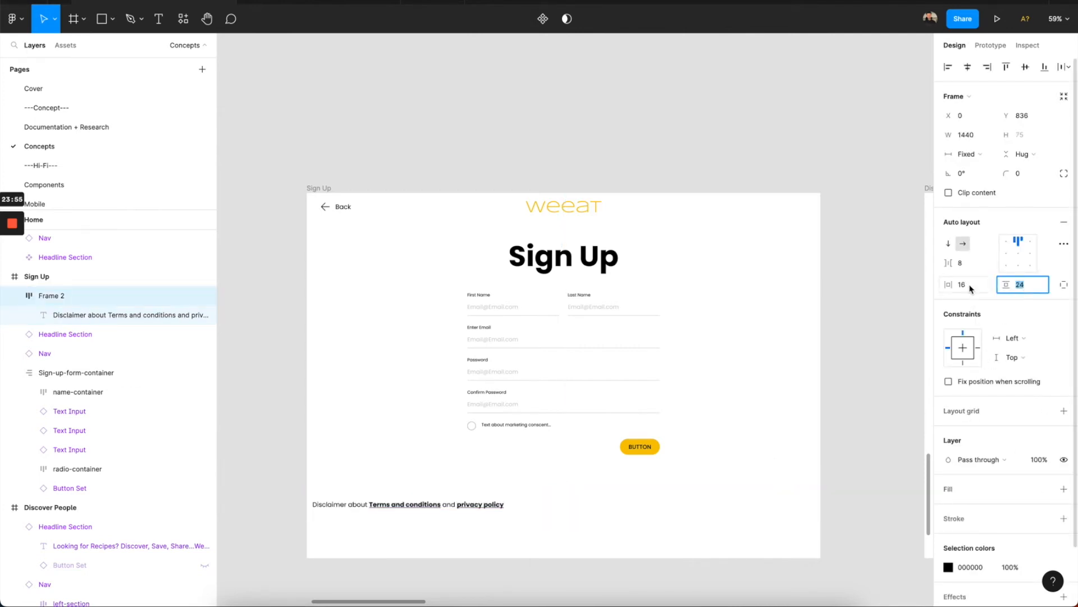
click(962, 285)
text(32)
key(Return)
text(40)
key(Return)
click(1025, 288)
text(40)
key(Return)
Give the disclaimer frame a White fill and a Light Grey stroke on its top side only.
click(1044, 488)
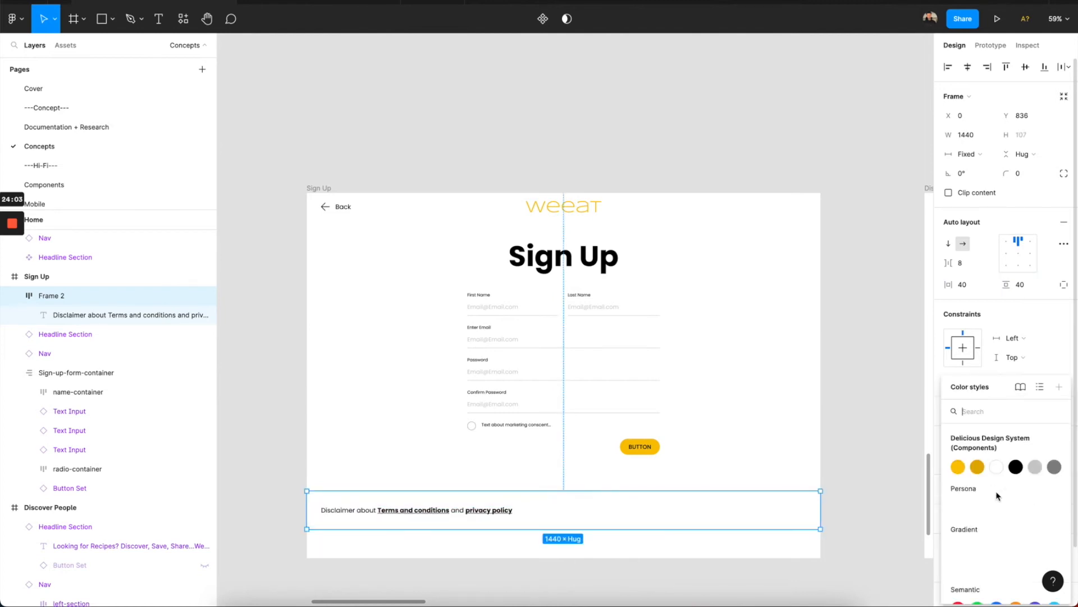
click(996, 466)
scroll(991, 517, down, 3)
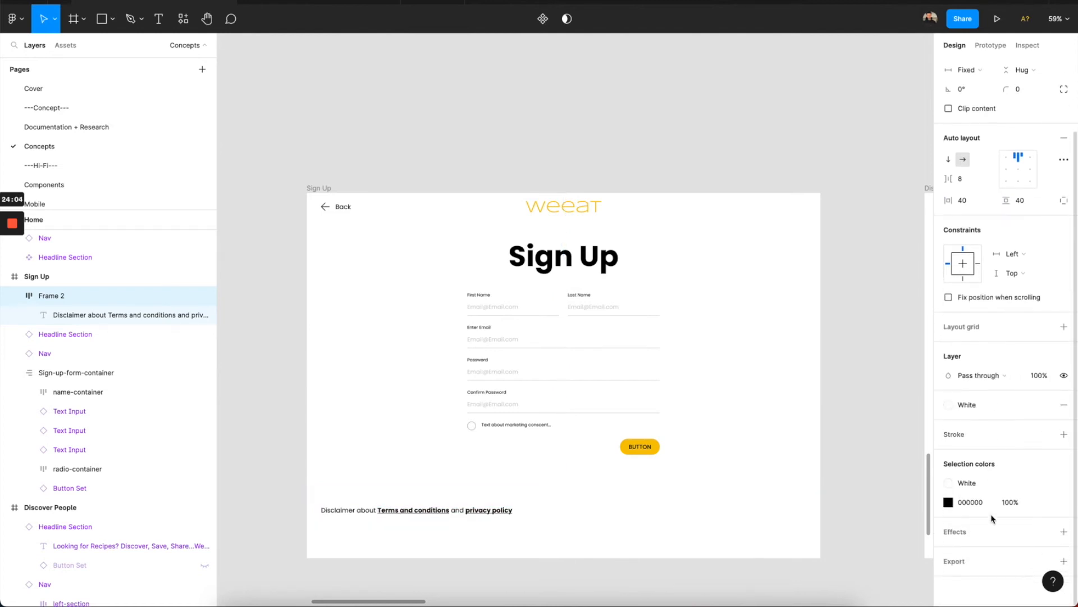
click(1043, 442)
click(1035, 467)
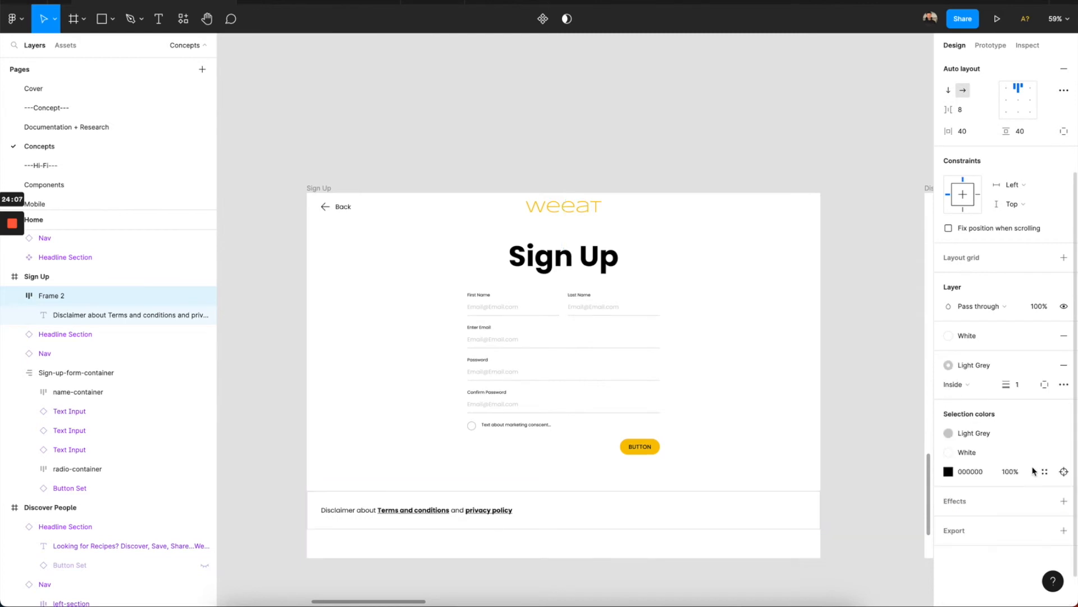
click(1045, 385)
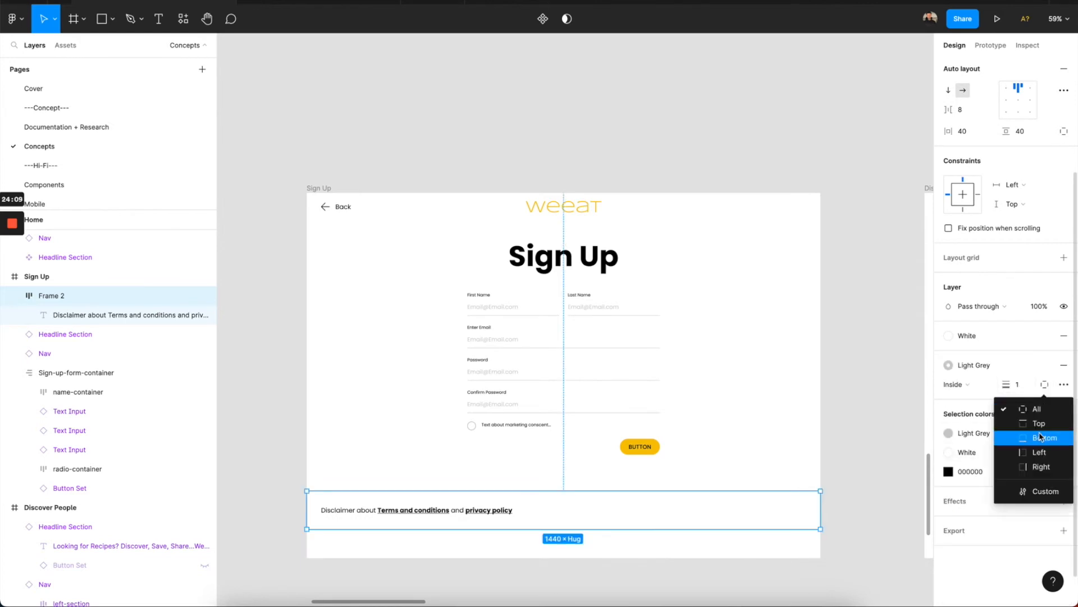
click(1040, 423)
click(774, 464)
Align the disclaimer frame to the bottom edge of the Sign Up screen.
click(680, 516)
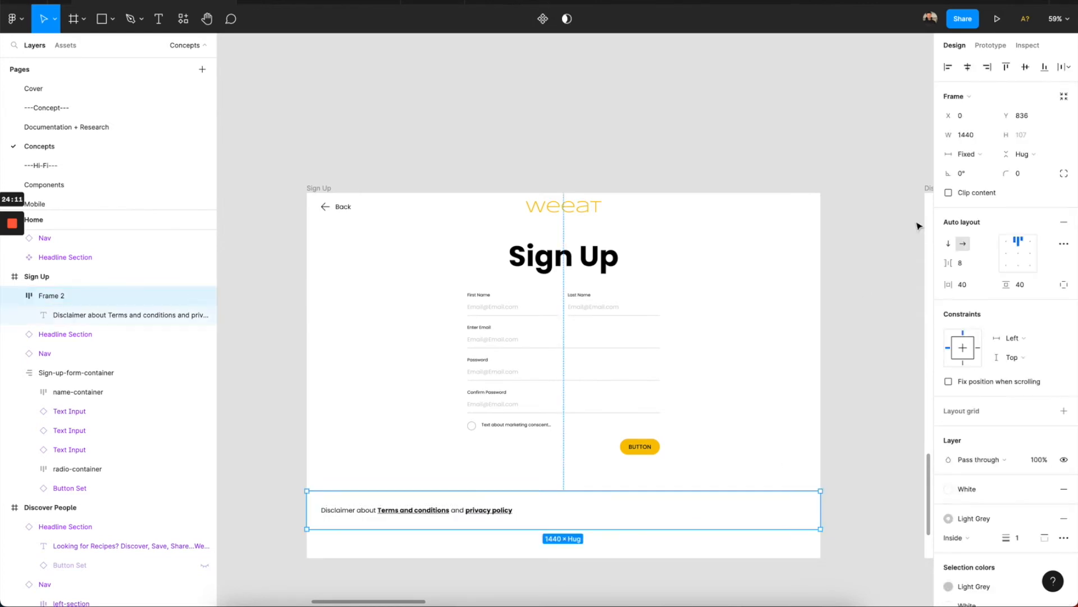
click(1044, 70)
click(766, 440)
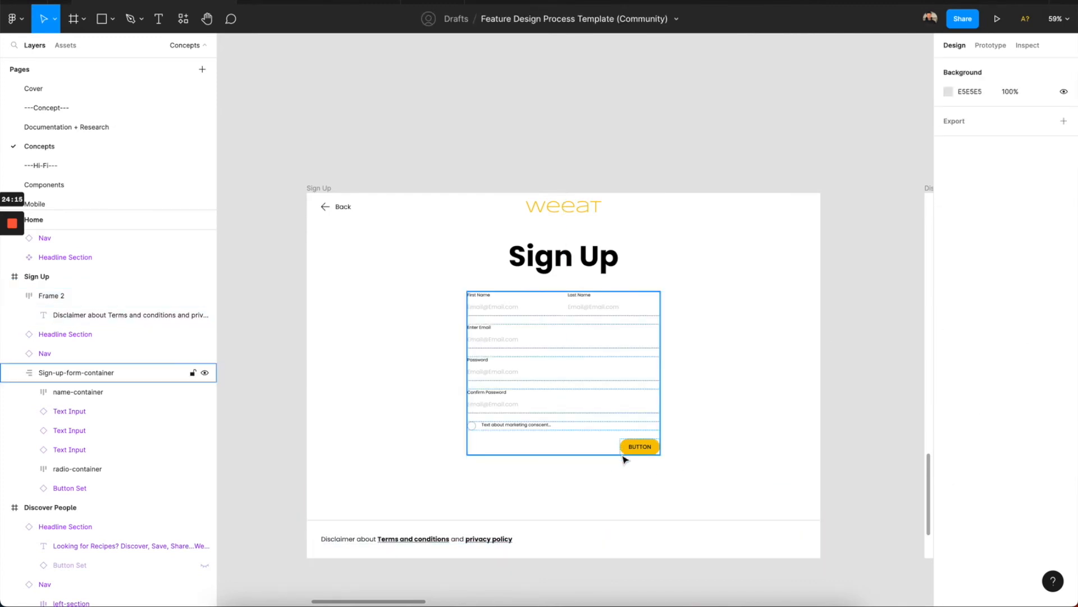
Move the disclaimer frame to Y 734, directly beneath the sign-up form container.
click(559, 534)
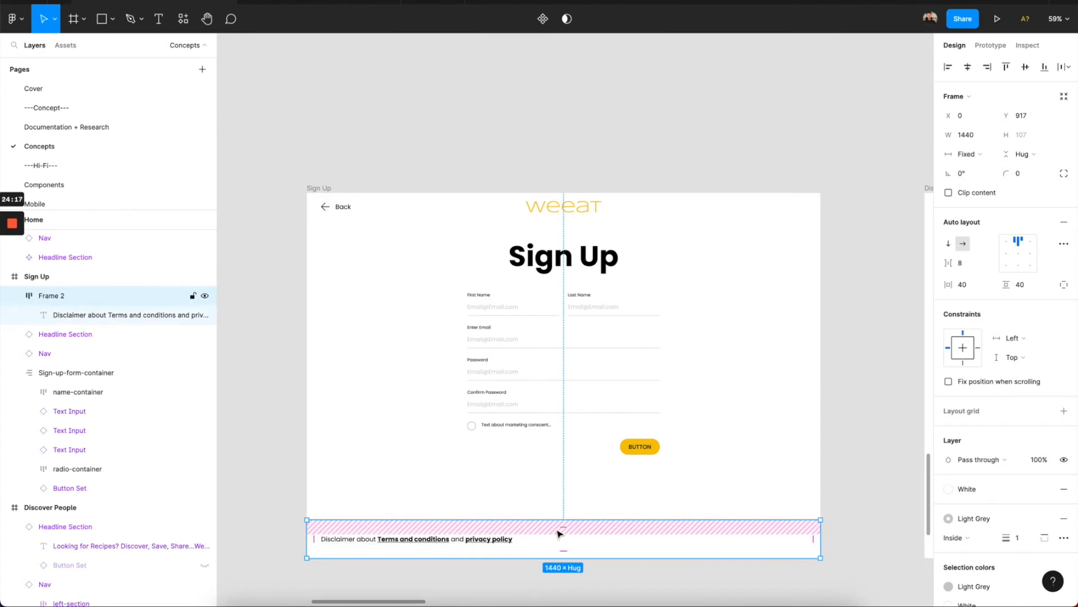
drag(635, 543, 631, 481)
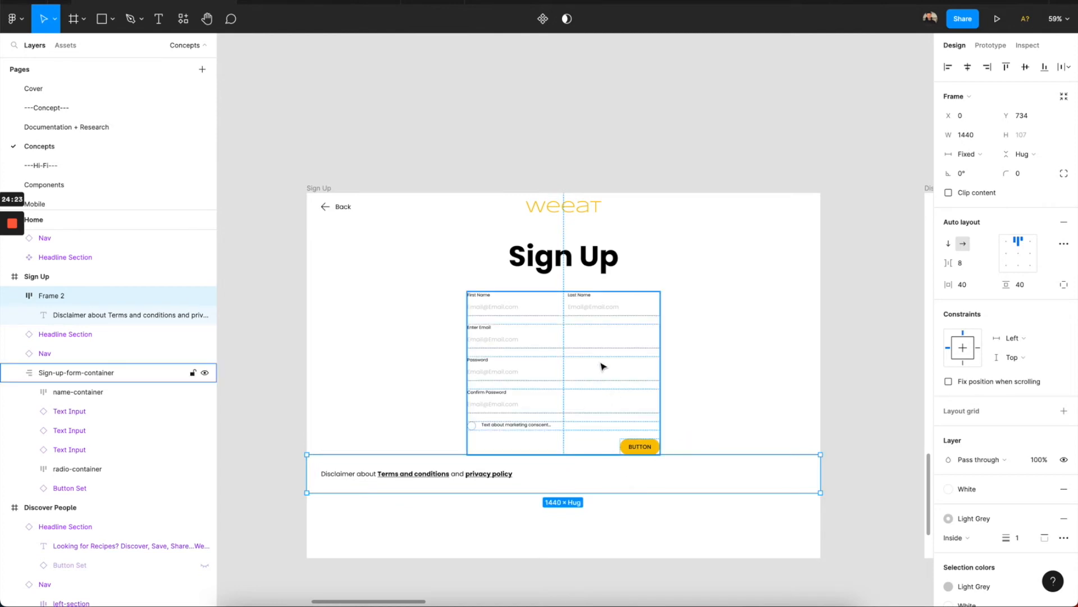
click(610, 283)
shift+click(611, 327)
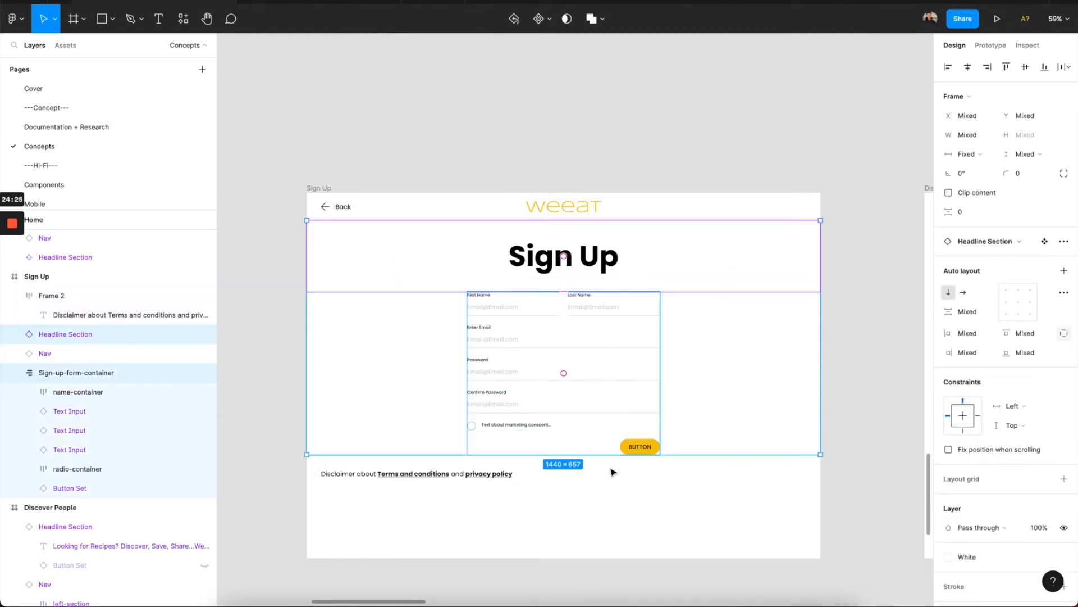
click(826, 335)
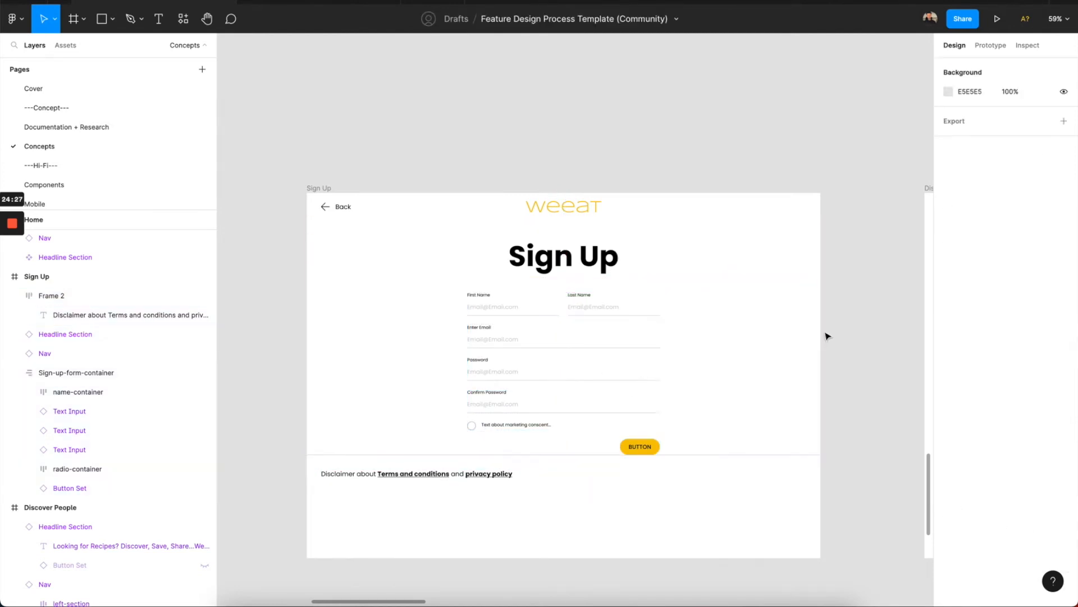
Group the headline section, sign-up form container and disclaimer frame, and add auto layout to the group.
click(597, 349)
shift+click(733, 268)
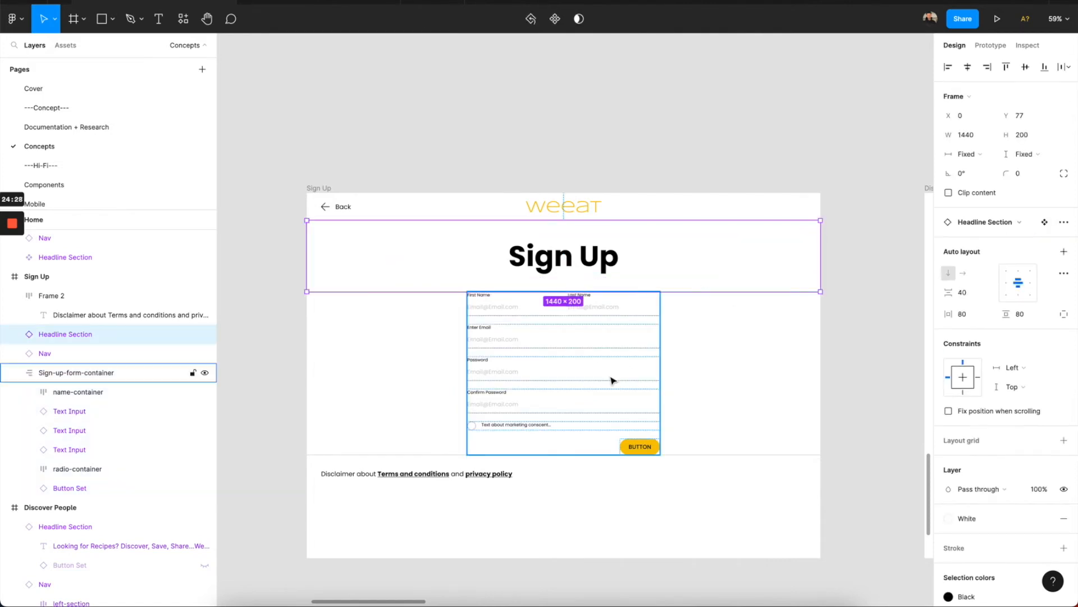
shift+click(636, 473)
key(ctrl+alt+g)
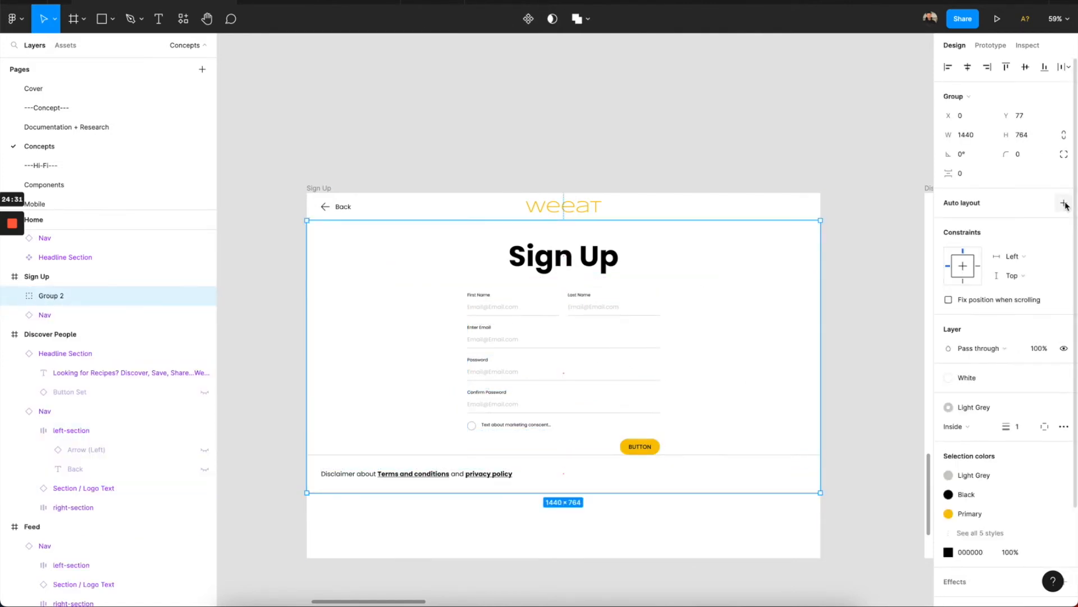
click(1063, 205)
Rename the new auto layout frame as "Section / Body Container".
key(ctrl+r)
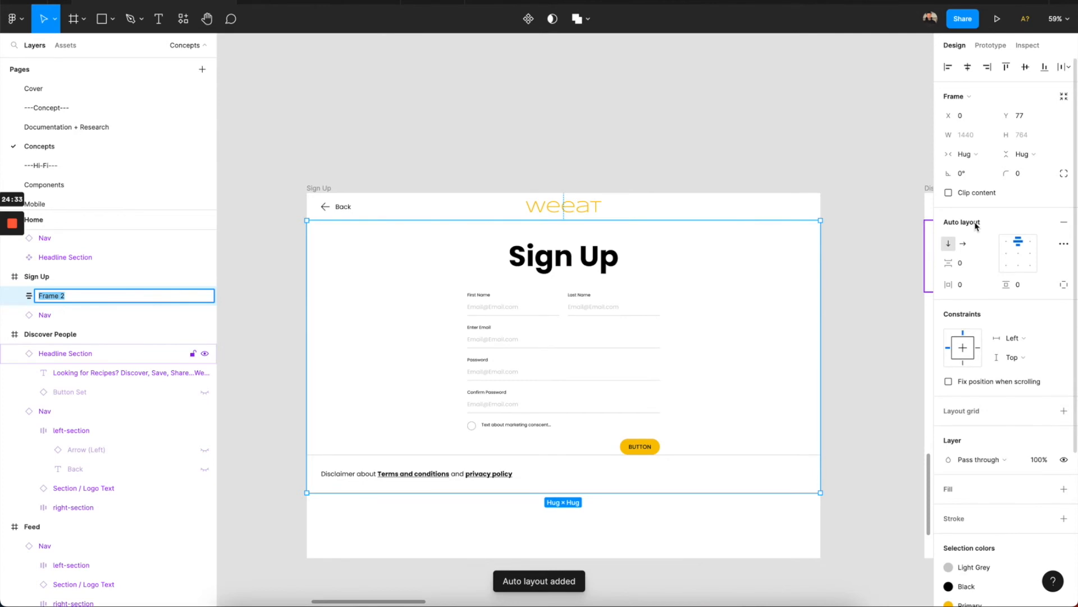
text(Sectio)
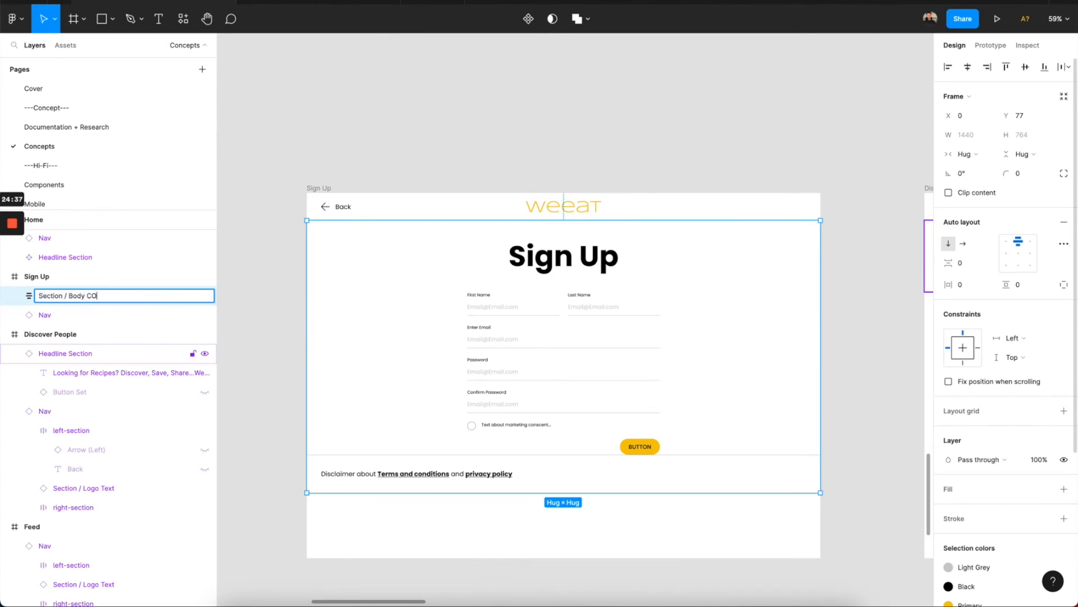
text(n / Body Container)
key(Return)
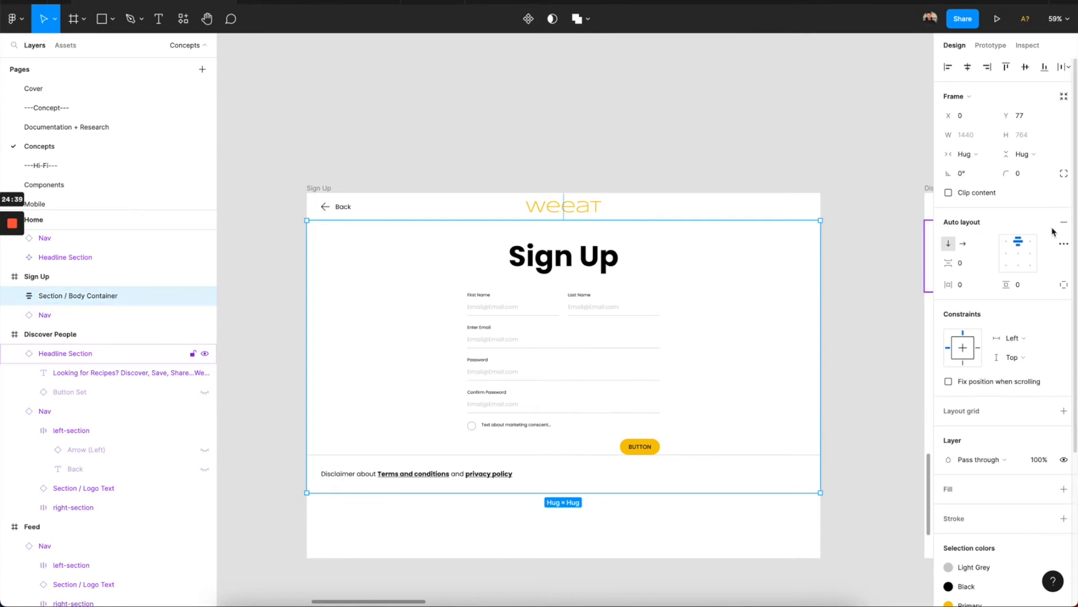
Set the sign-up form container's vertical padding to 40.
click(635, 314)
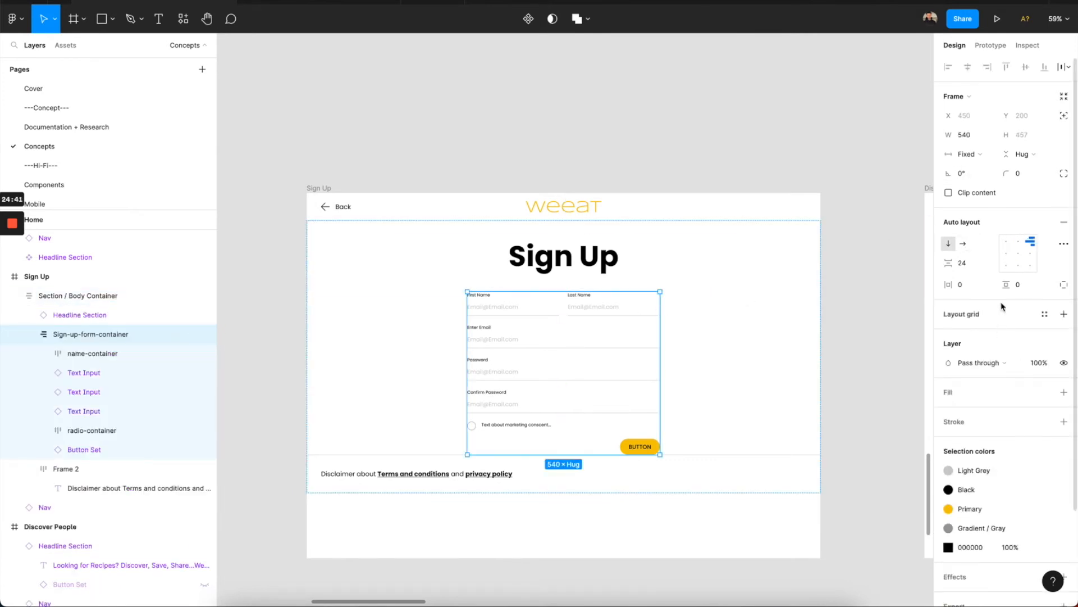
click(1022, 289)
text(40)
key(Return)
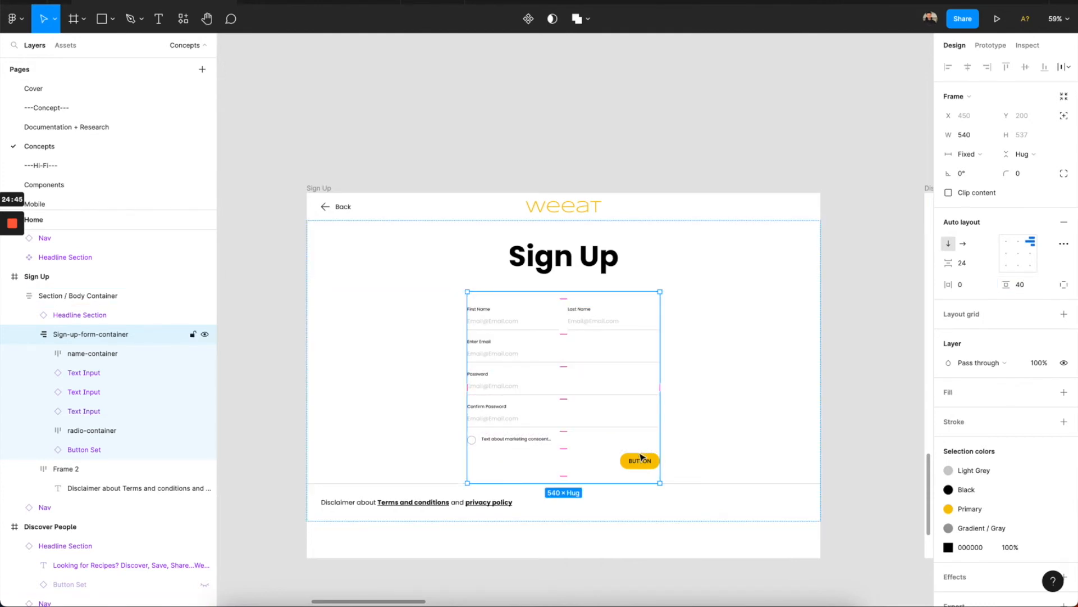
click(665, 436)
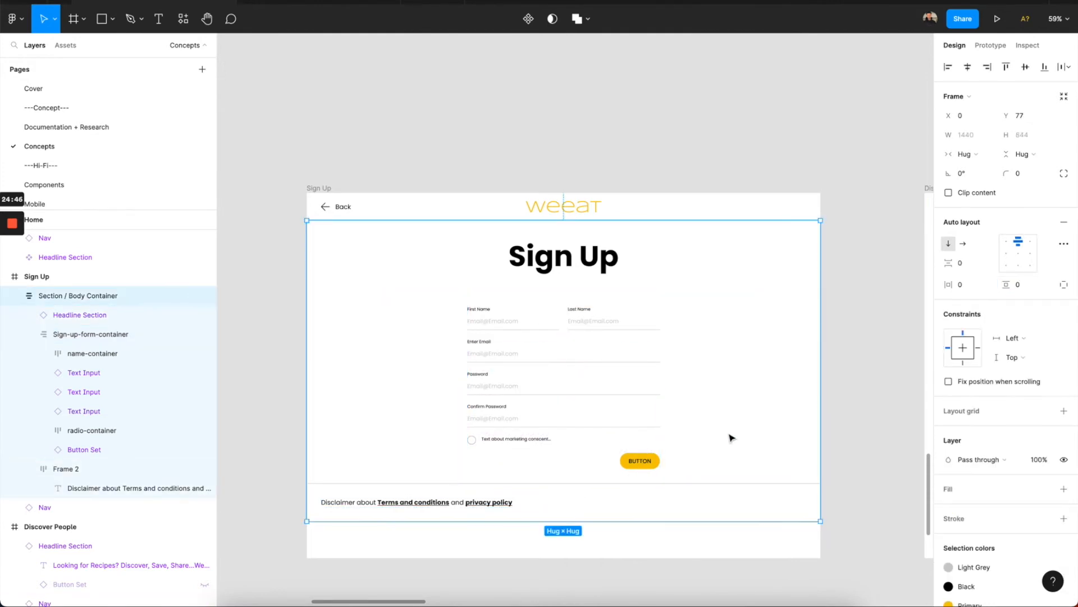
click(565, 382)
click(528, 502)
click(558, 541)
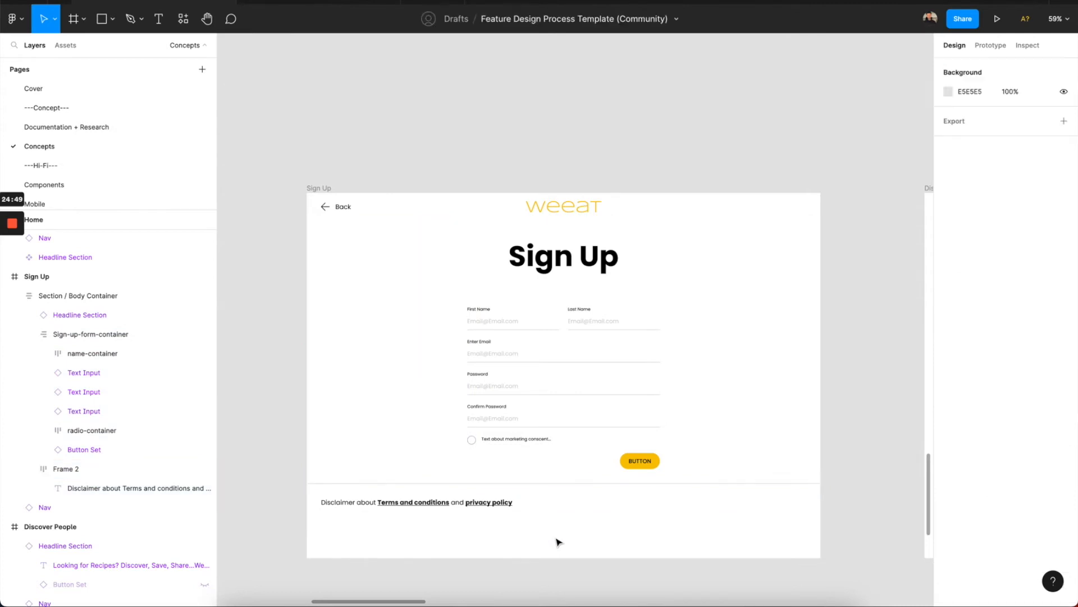
Review the Sign Up screen's form and disclaimer layout alongside the Home, Discover People, Feed and Profile frames.
scroll(558, 541, down, 3)
scroll(544, 466, up, 3)
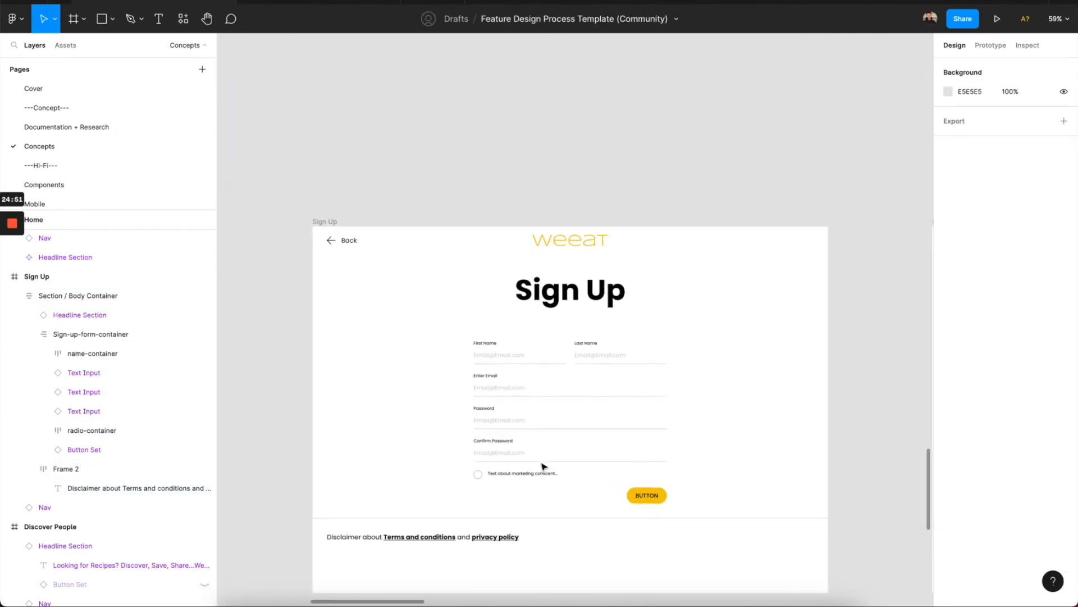
scroll(544, 467, down, 2)
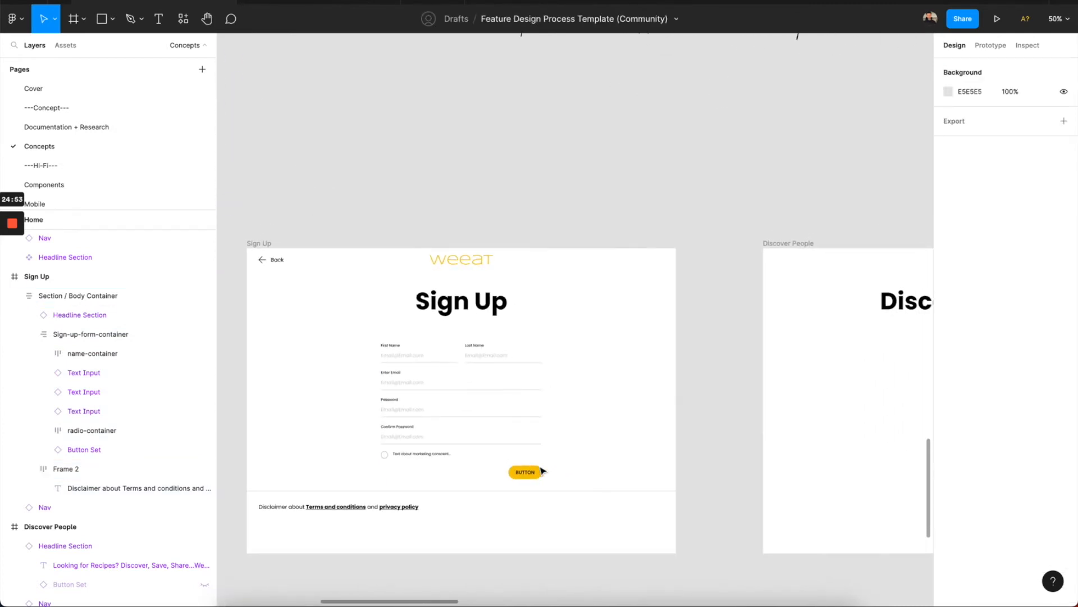
scroll(544, 471, down, 4)
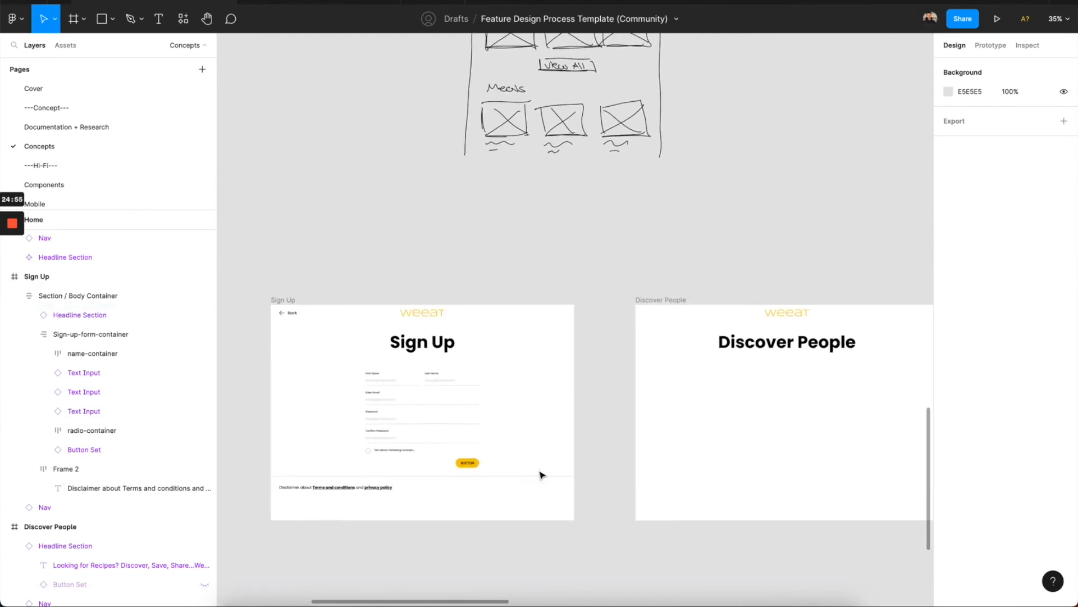
scroll(541, 475, right, 10)
scroll(541, 475, left, 10)
scroll(541, 475, down, 2)
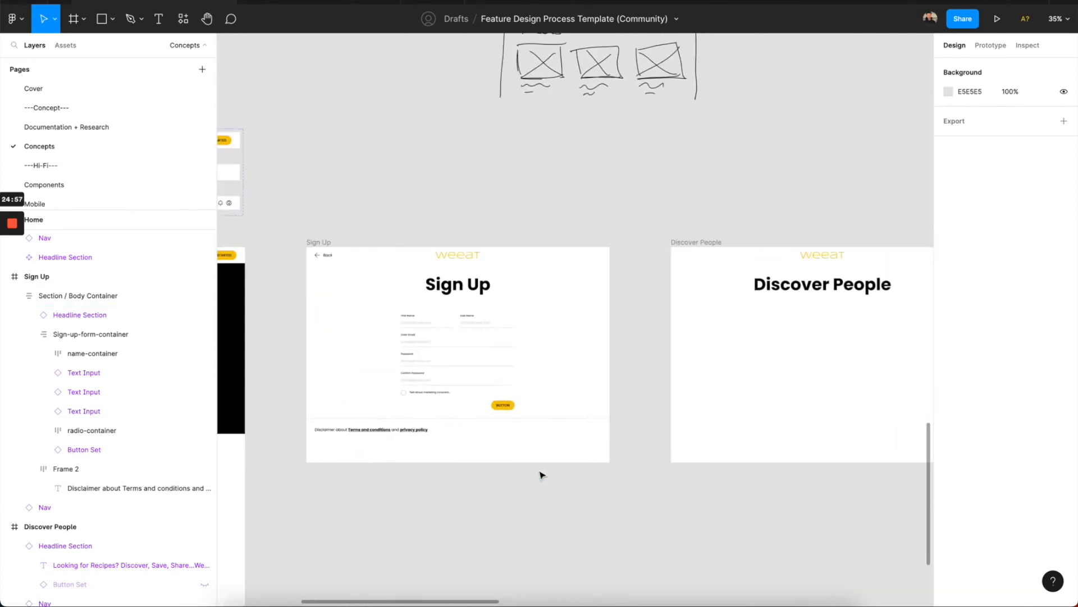
scroll(539, 473, left, 7)
scroll(541, 473, right, 5)
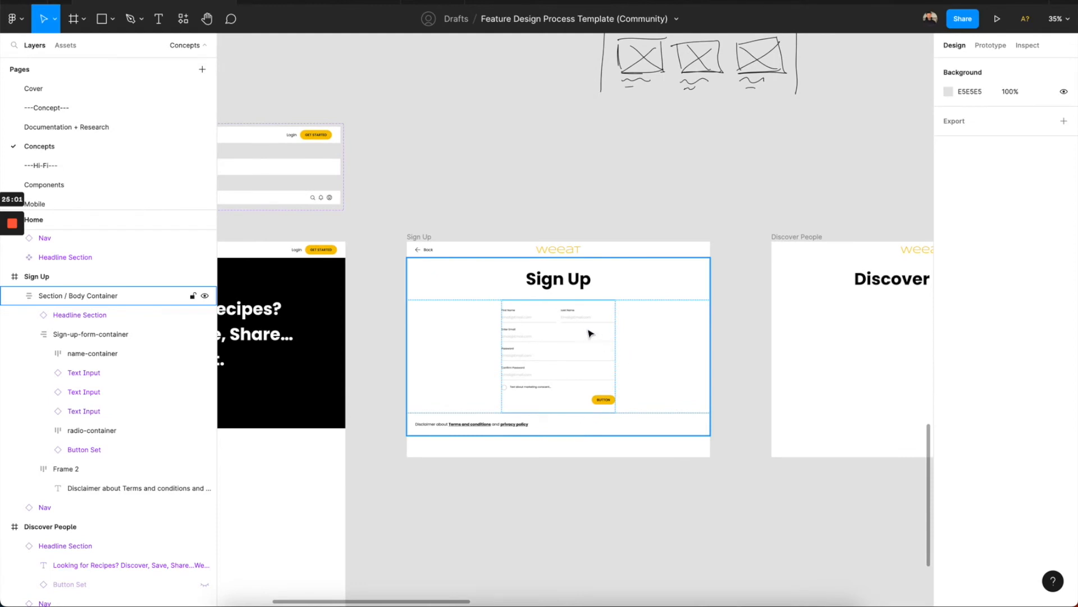
scroll(588, 345, down, 1)
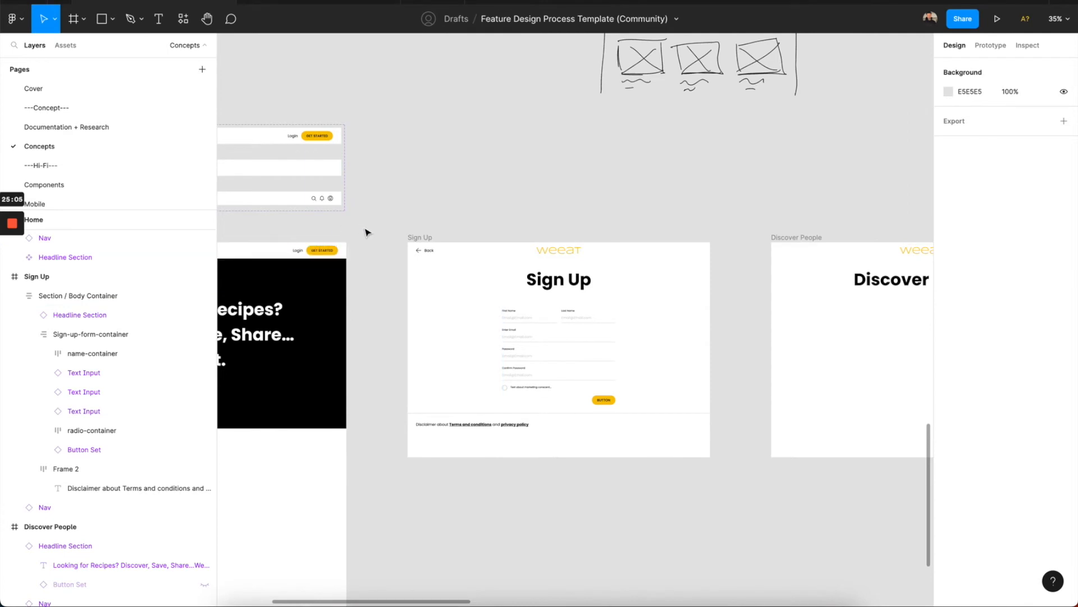
scroll(371, 236, right, 2)
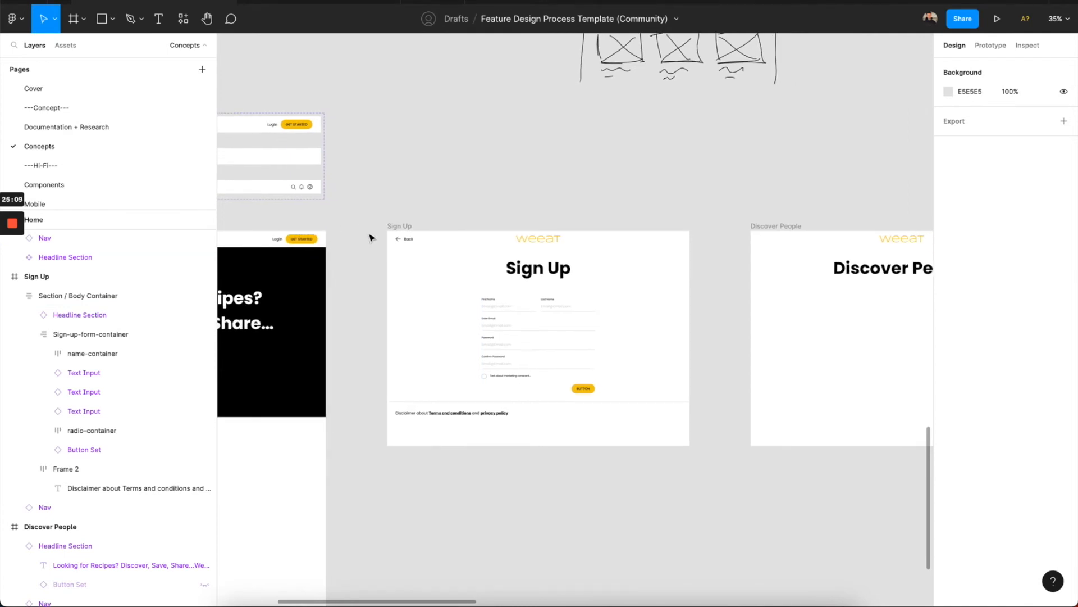
scroll(368, 236, right, 8)
scroll(369, 236, down, 4)
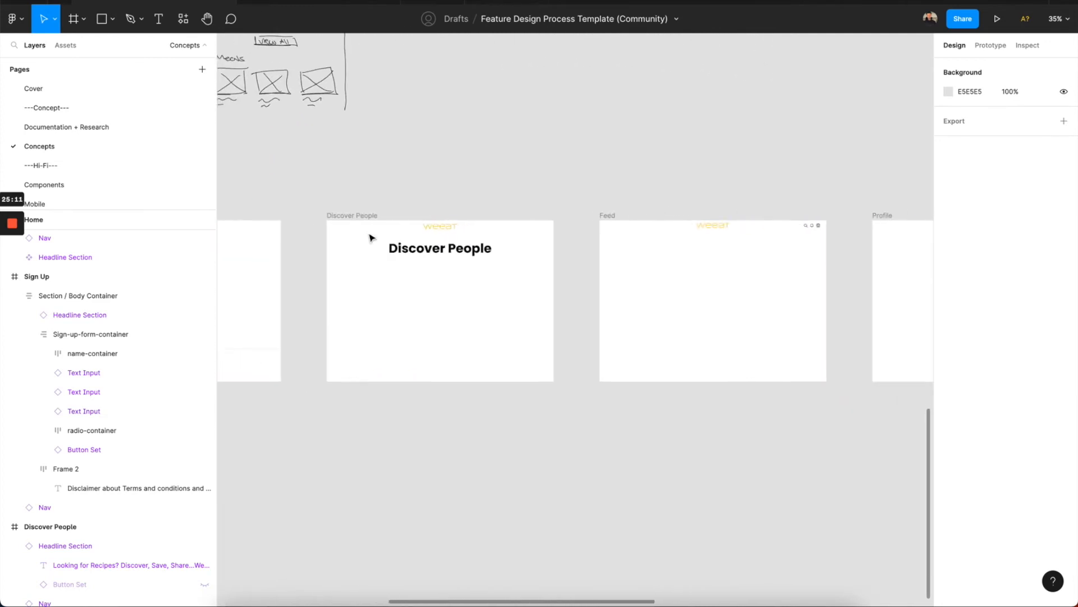
scroll(535, 263, right, 5)
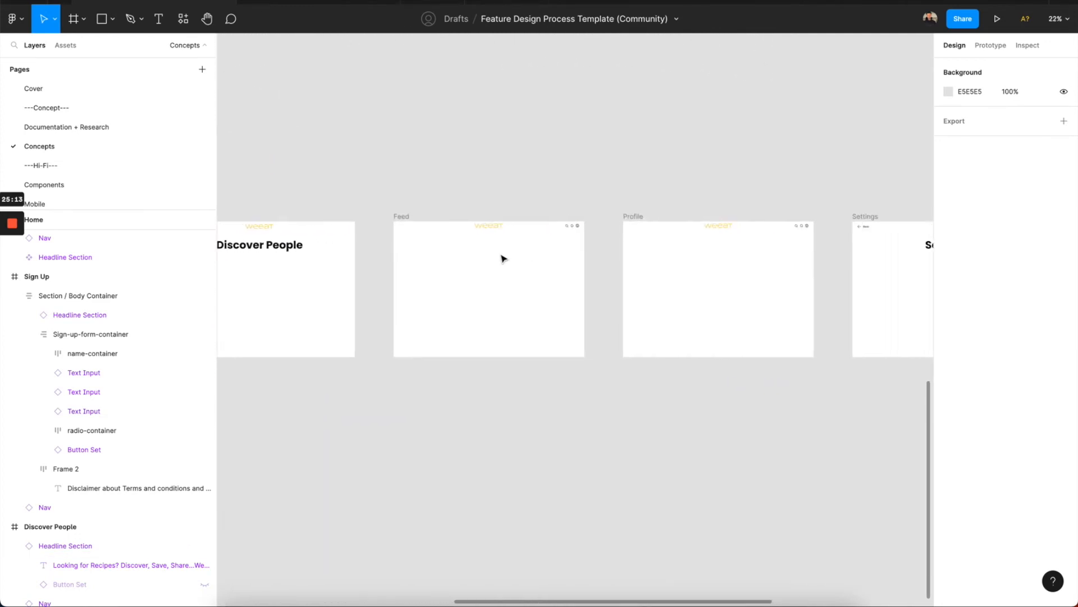
scroll(503, 258, left, 1)
scroll(502, 259, left, 6)
scroll(503, 258, up, 1)
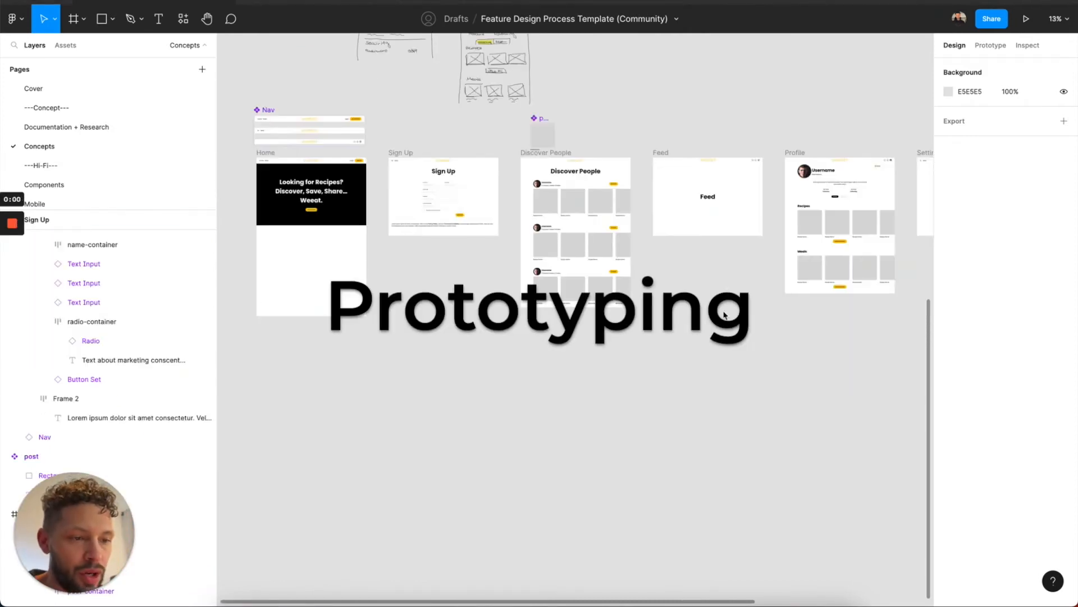
Examine the row of desktop concept screens, including the Nav component variants, the Home headline section and the Sign Up form.
scroll(486, 392, left, 1)
scroll(486, 392, up, 1)
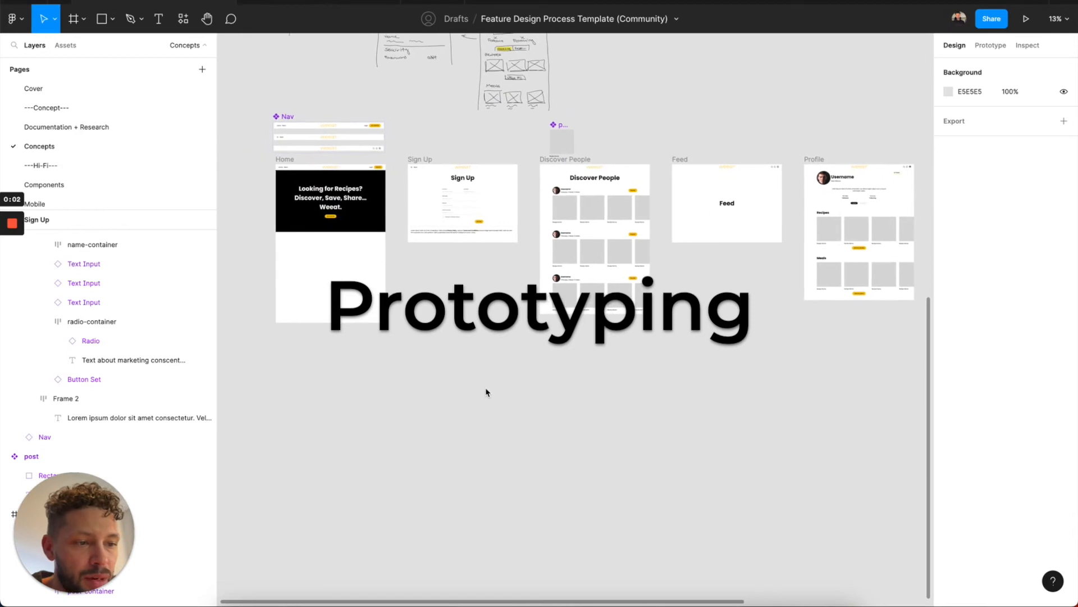
scroll(486, 392, left, 2)
scroll(487, 392, up, 2)
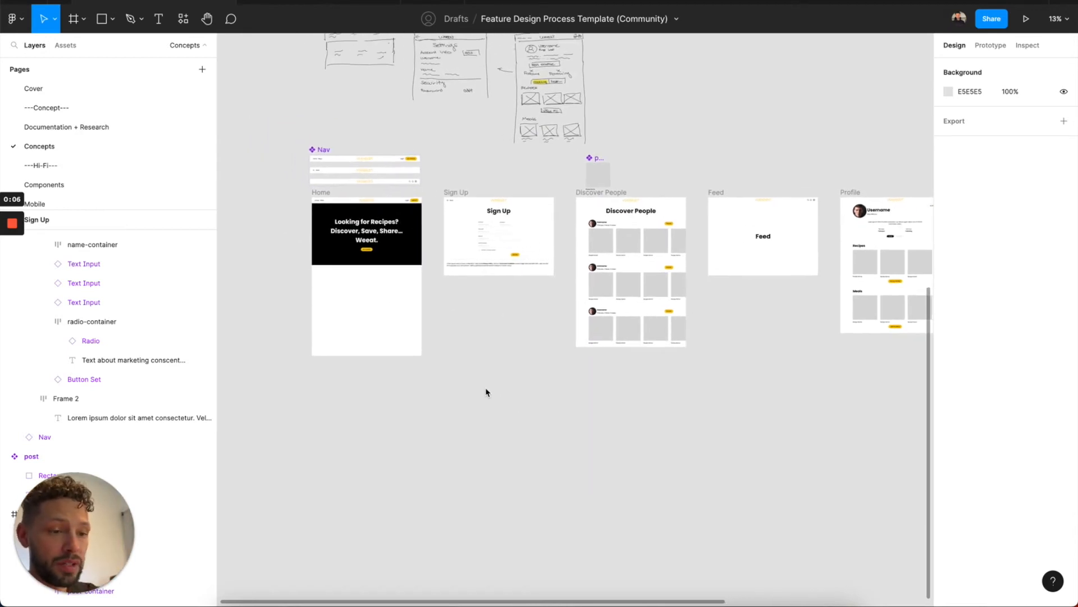
scroll(326, 214, up, 5)
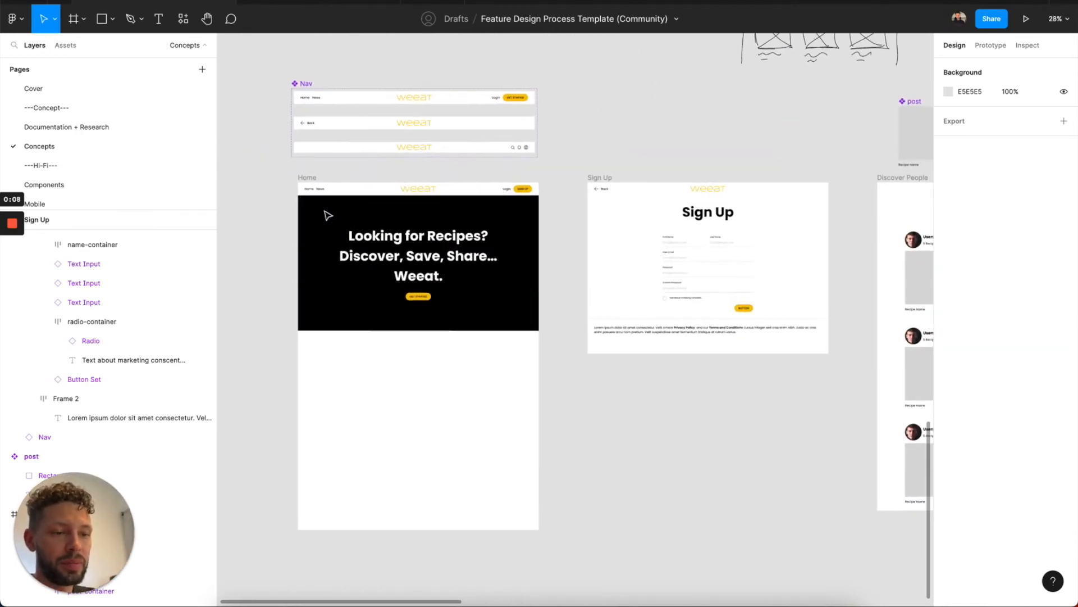
scroll(317, 112, up, 2)
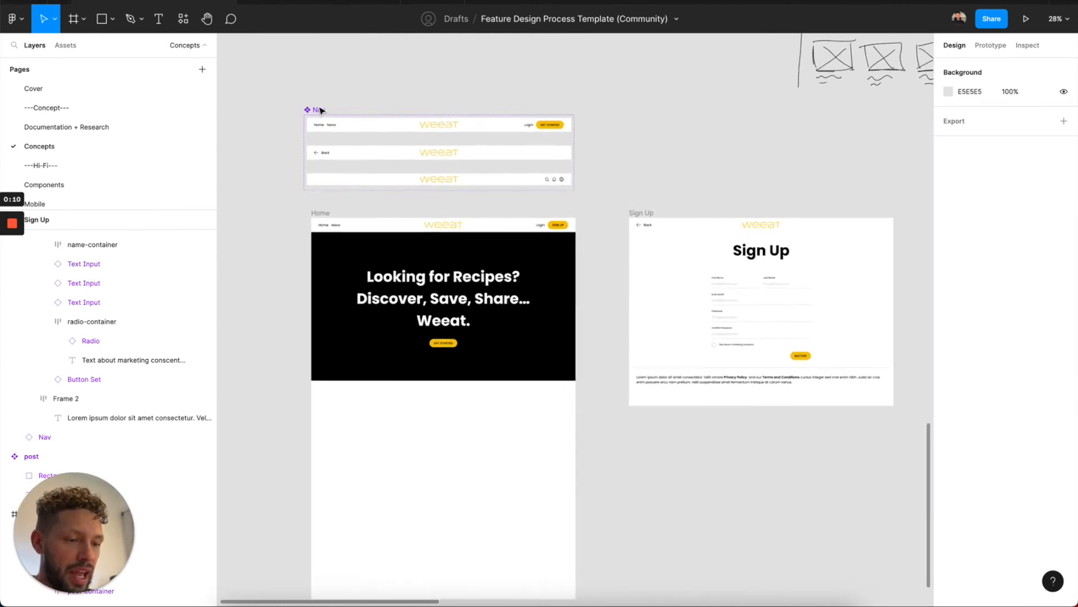
scroll(368, 406, right, 10)
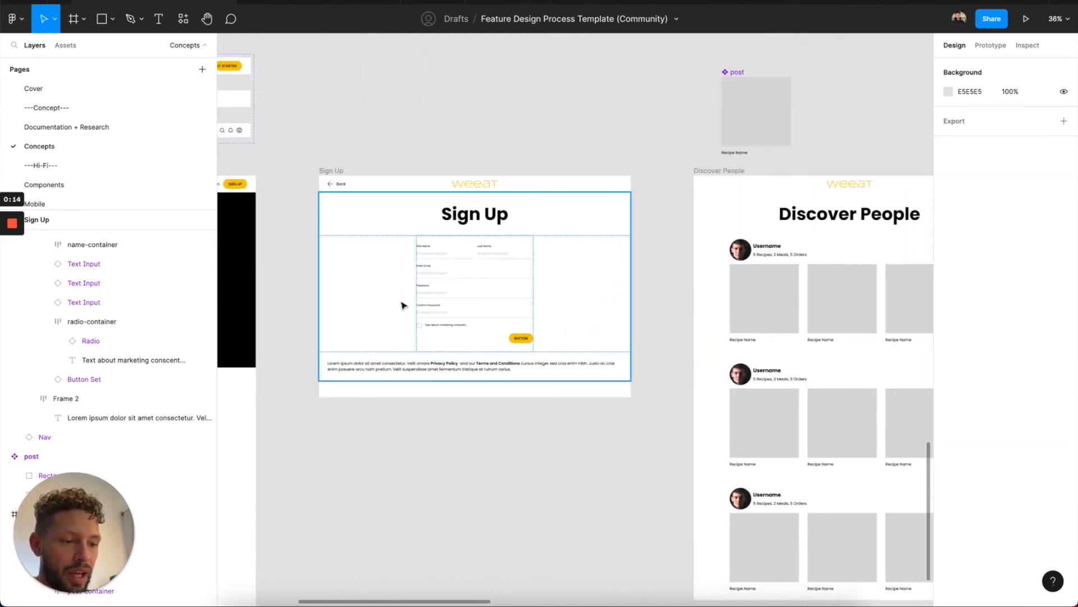
scroll(402, 306, up, 3)
scroll(443, 351, right, 3)
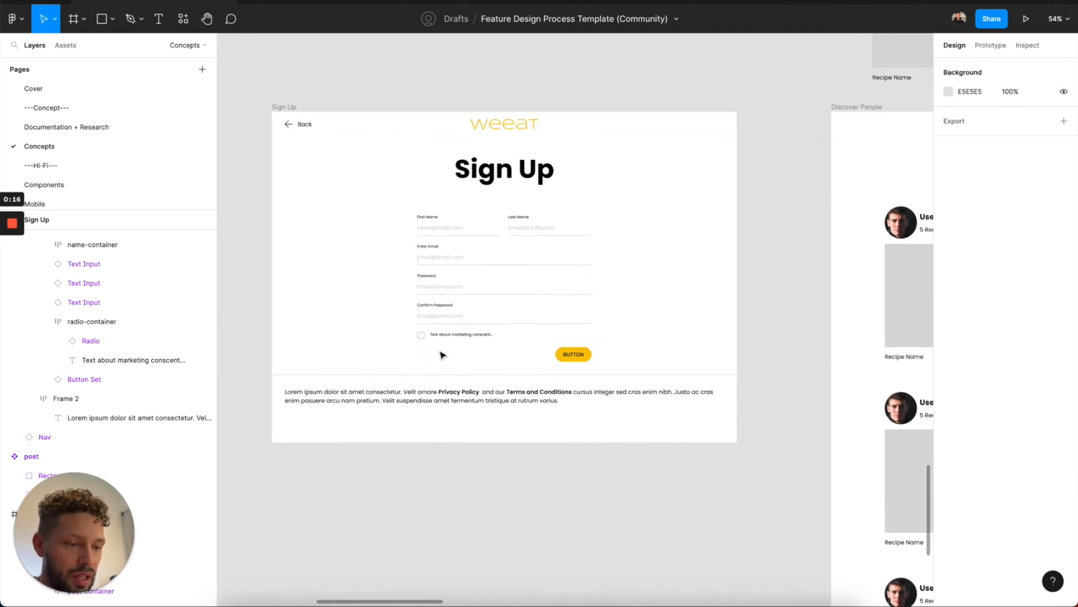
scroll(443, 355, left, 10)
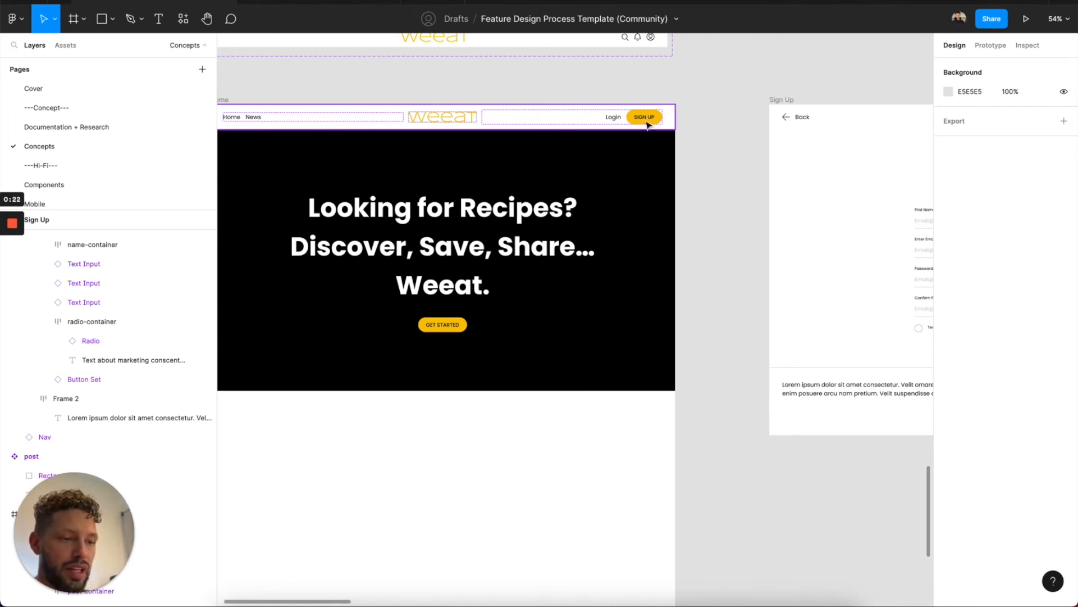
Change the label of the button in the Home screen's headline section to "Sign Up".
super+click(450, 328)
double_click(450, 327)
text(Get)
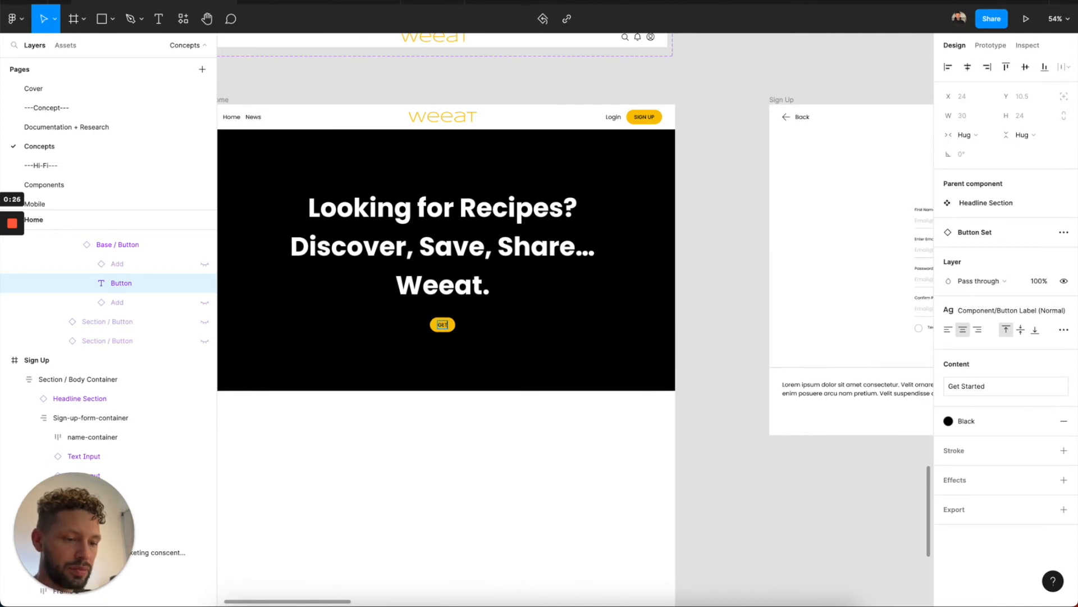
key(BackSpace)
key(BackSpace)
key(BackSpace)
text(Sign Up)
key(Escape)
scroll(559, 276, down, 3)
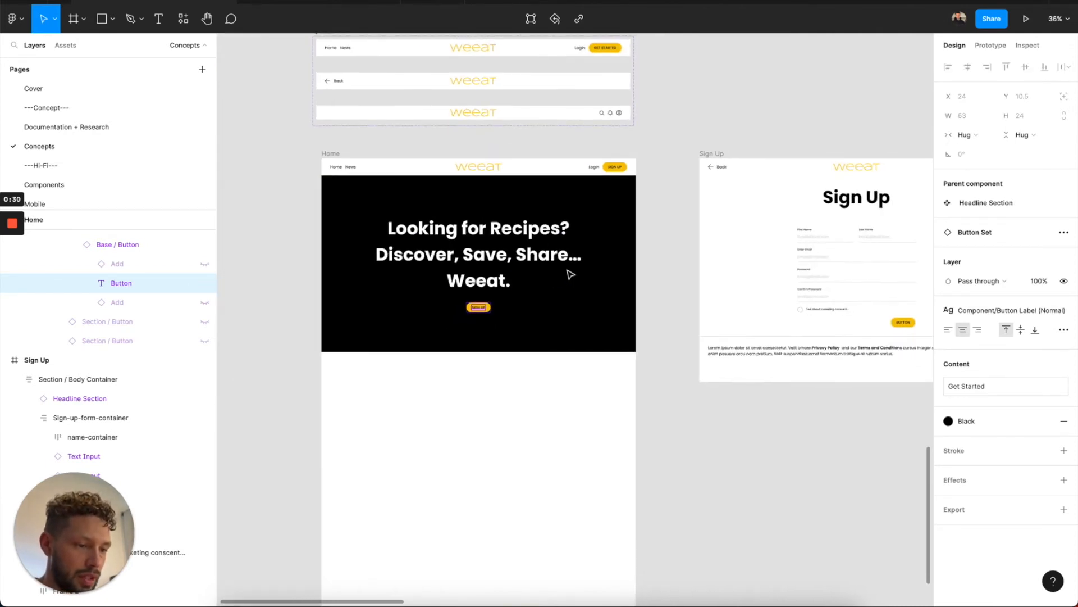
scroll(638, 252, right, 3)
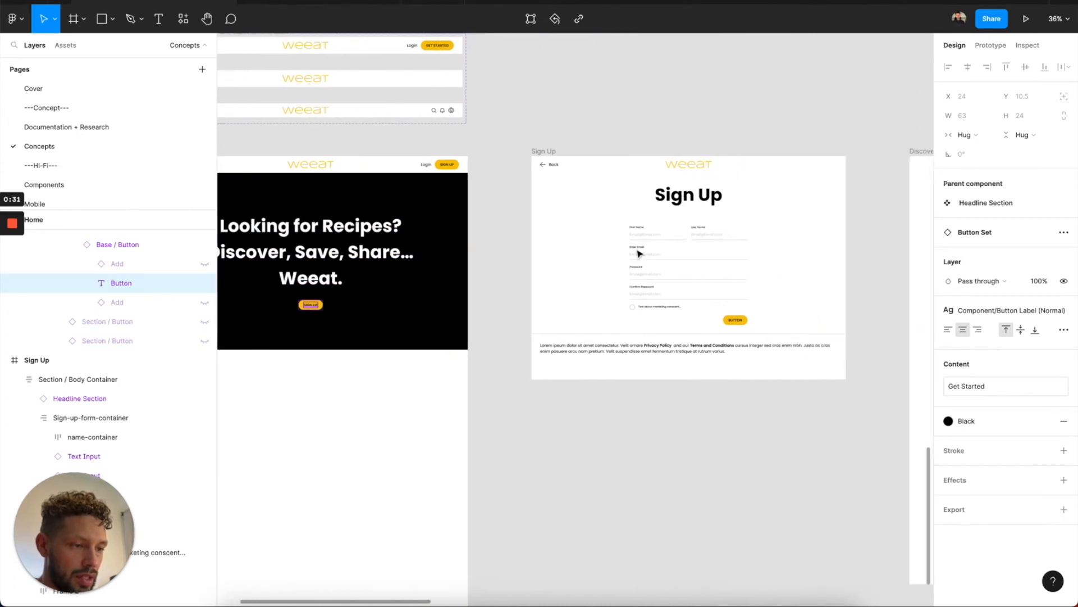
Set the button count of the Home headline section's Button Set to 2.
click(308, 308)
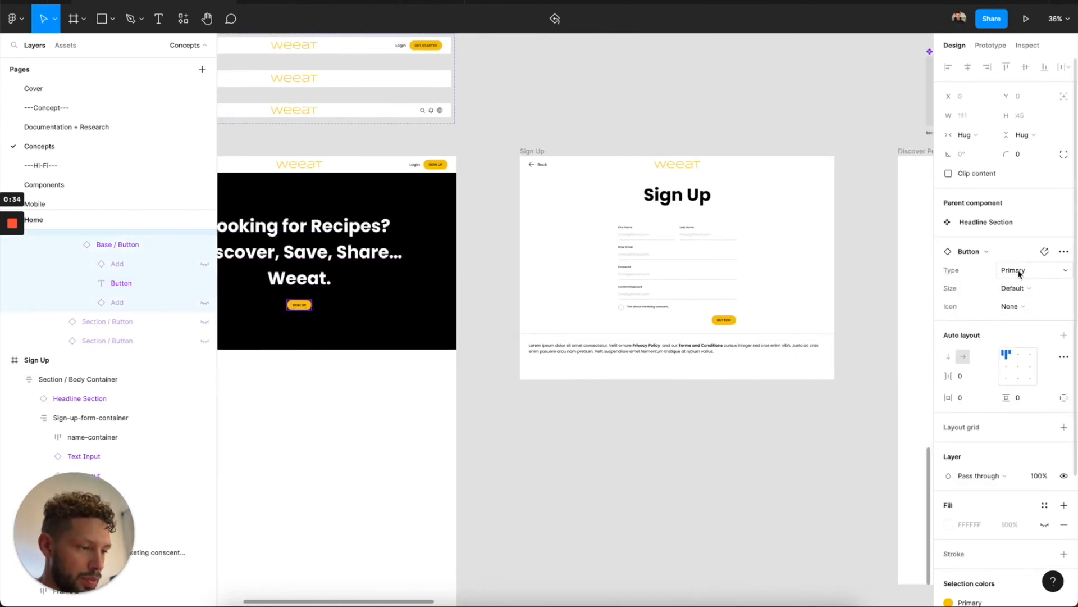
key(shift+Return)
key(shift+Return)
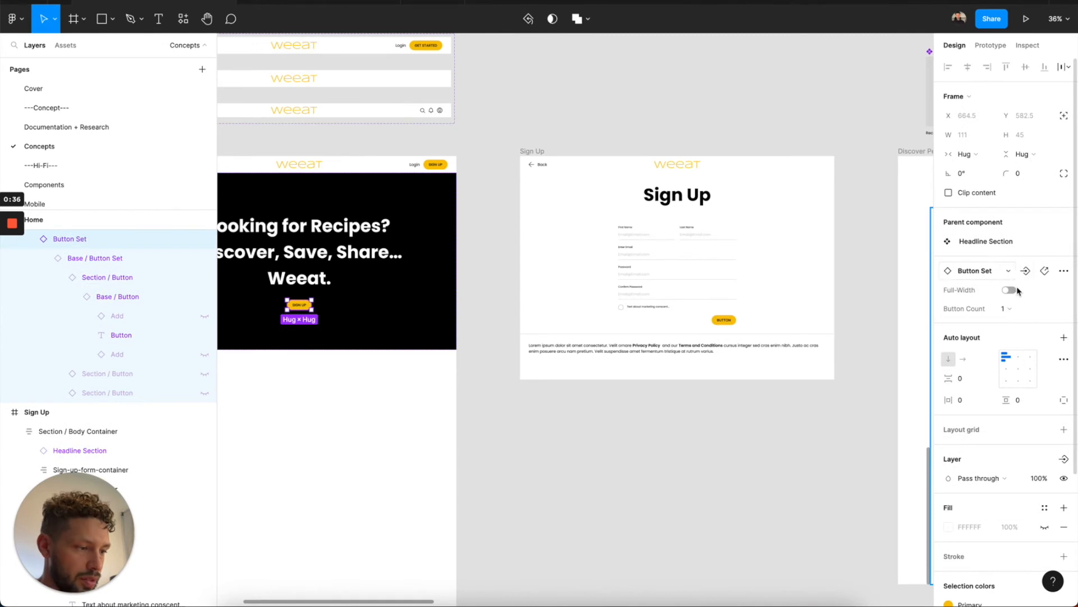
click(1014, 310)
click(1018, 279)
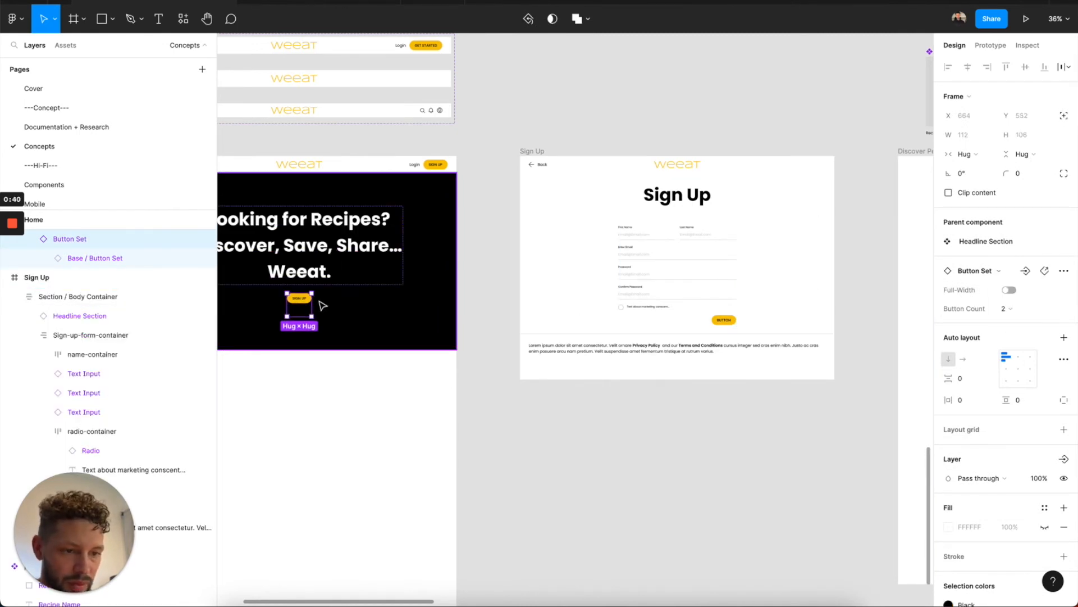
Set the type of the second button beneath "Sign Up" in the Home headline section to Secondary.
double_click(302, 313)
double_click(304, 314)
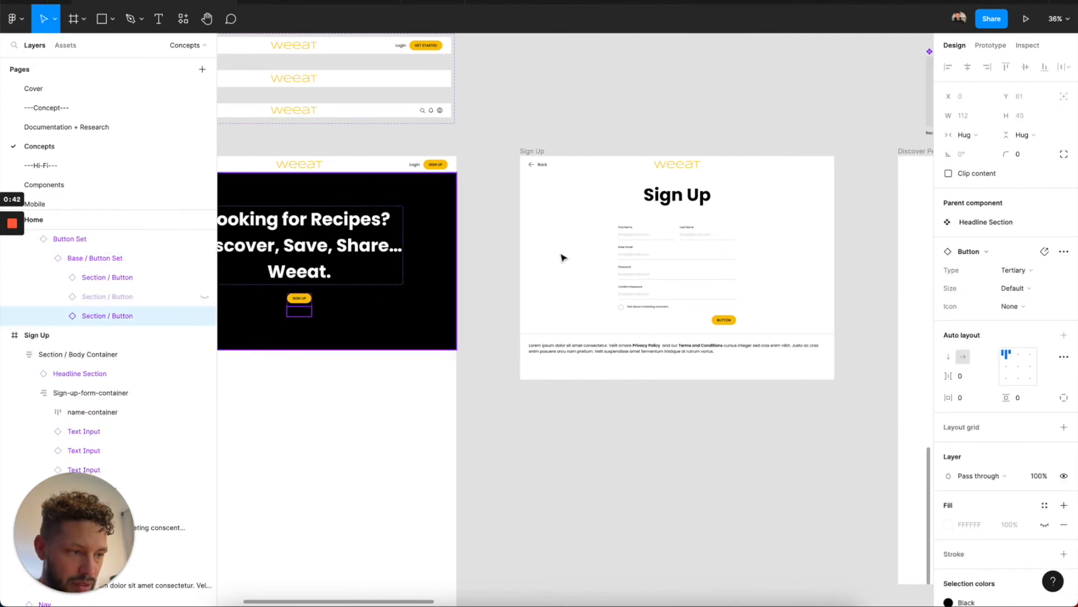
click(1010, 272)
click(1017, 258)
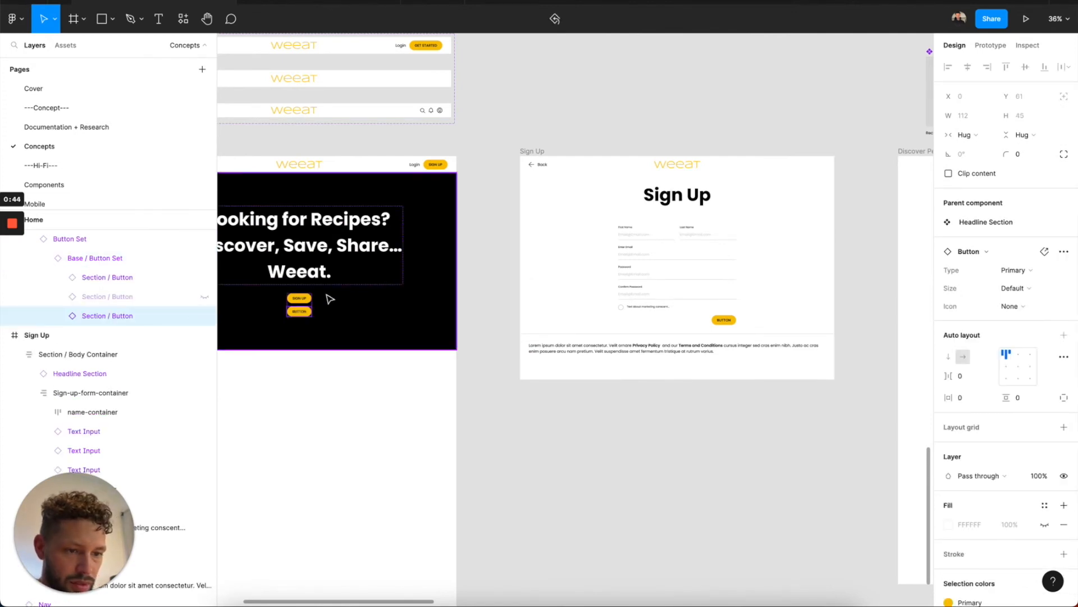
click(1039, 272)
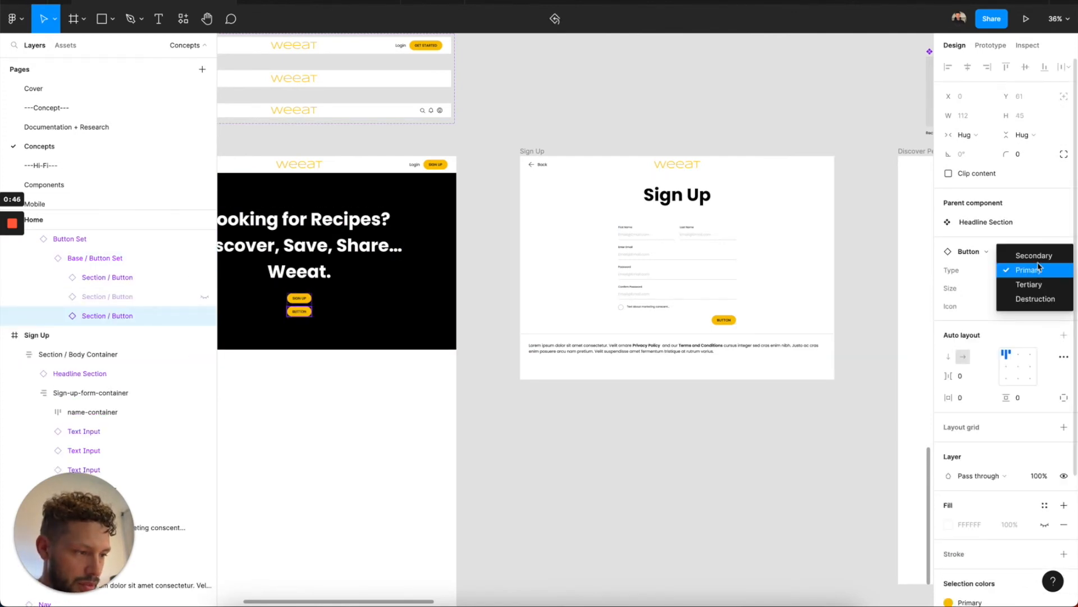
click(1036, 256)
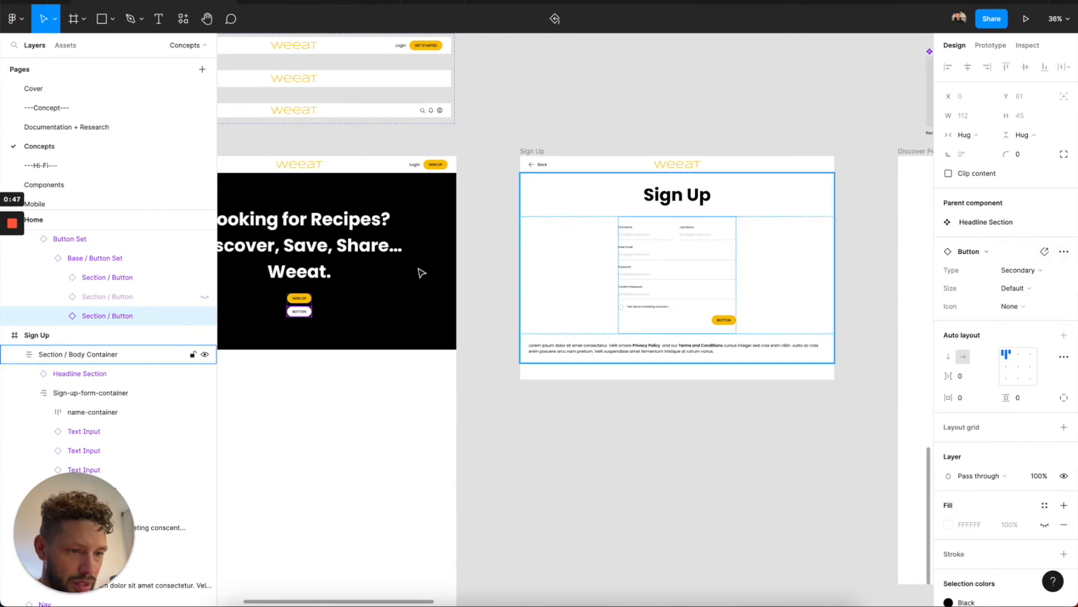
Relabel the secondary button in the Home headline section as "Log In".
double_click(301, 313)
double_click(300, 313)
key(Escape)
scroll(365, 329, left, 3)
click(410, 314)
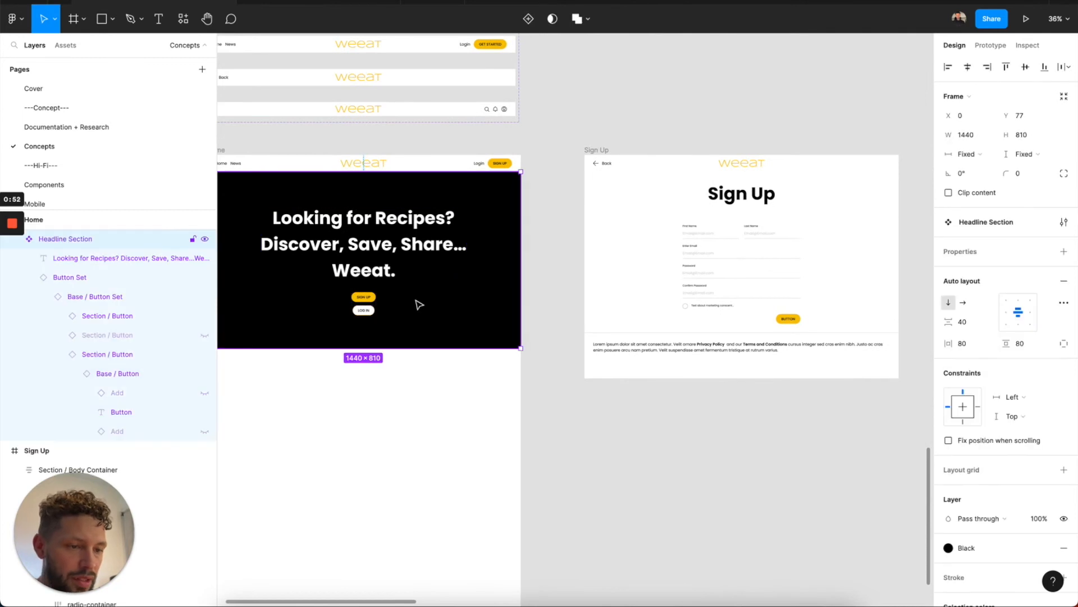
Examine the Sign Up and Discover People screens, then inspect the post component's image rectangle and recipe name text.
scroll(561, 258, right, 3)
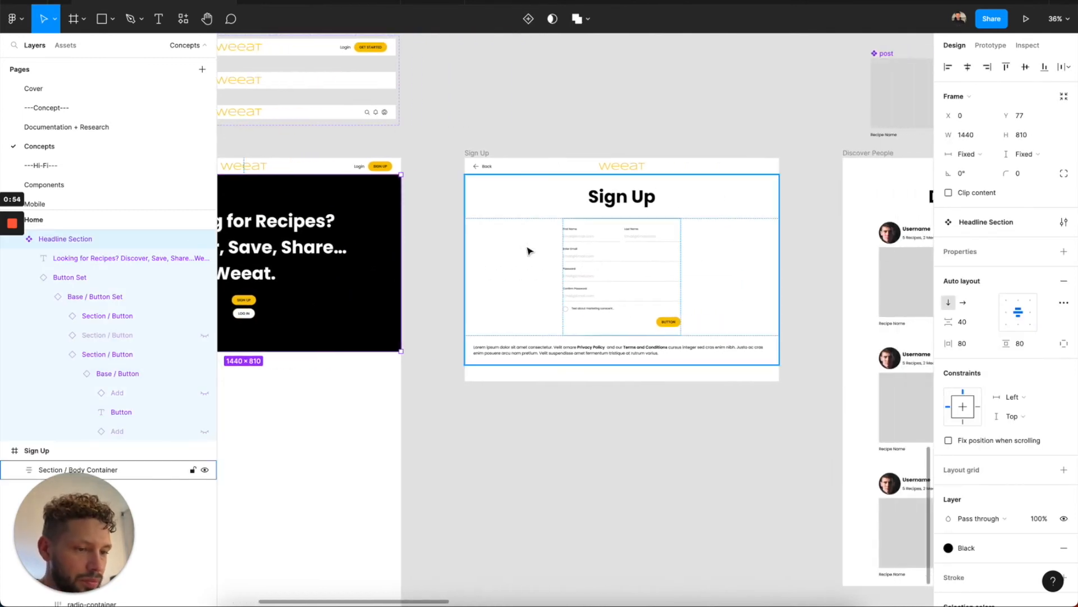
scroll(522, 251, left, 5)
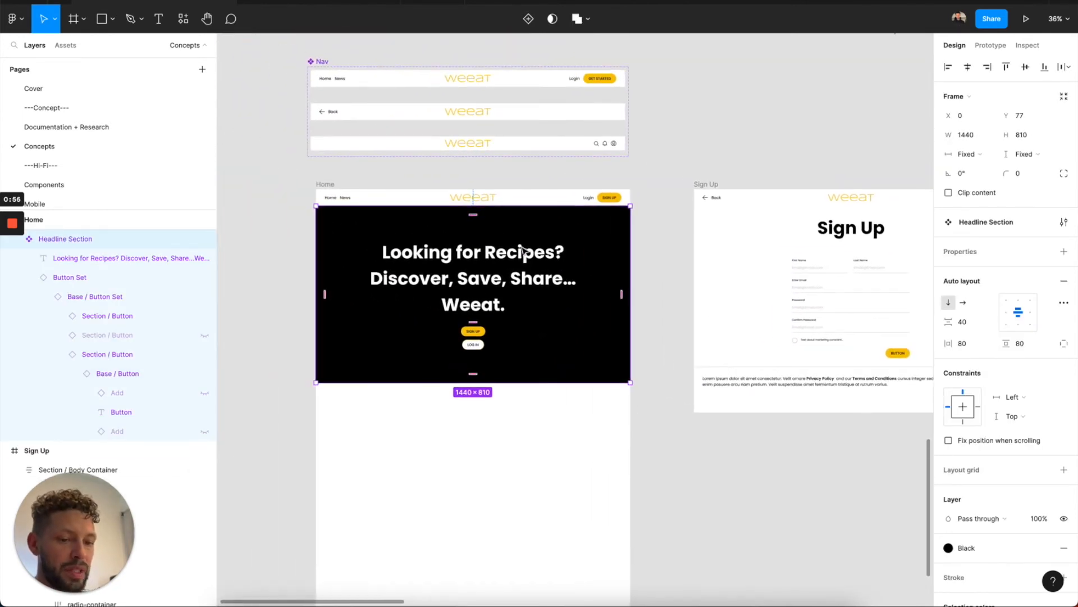
scroll(523, 251, right, 5)
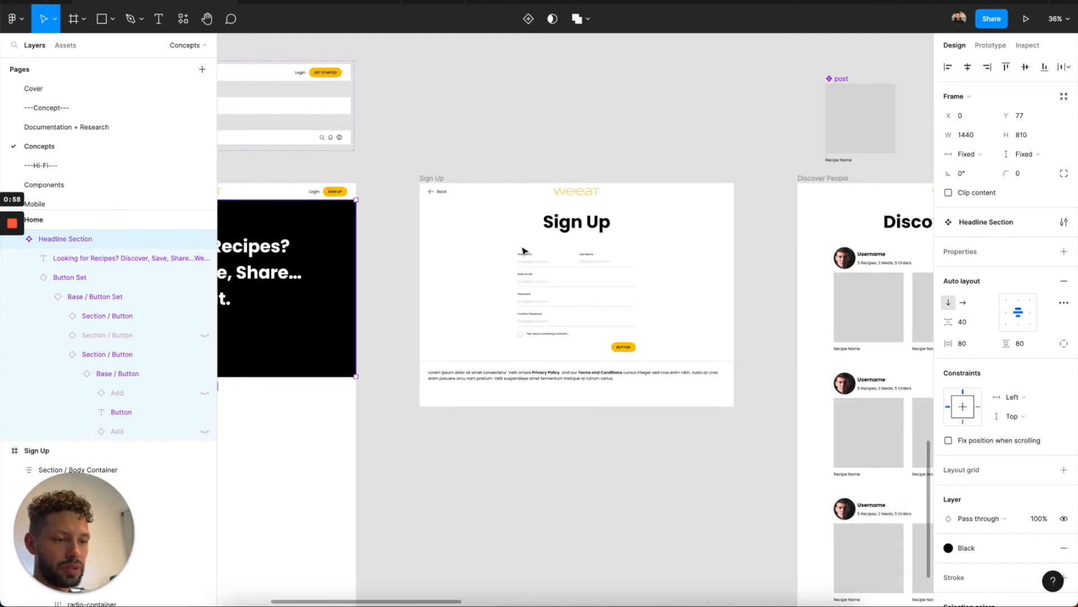
scroll(523, 251, right, 8)
scroll(522, 251, down, 2)
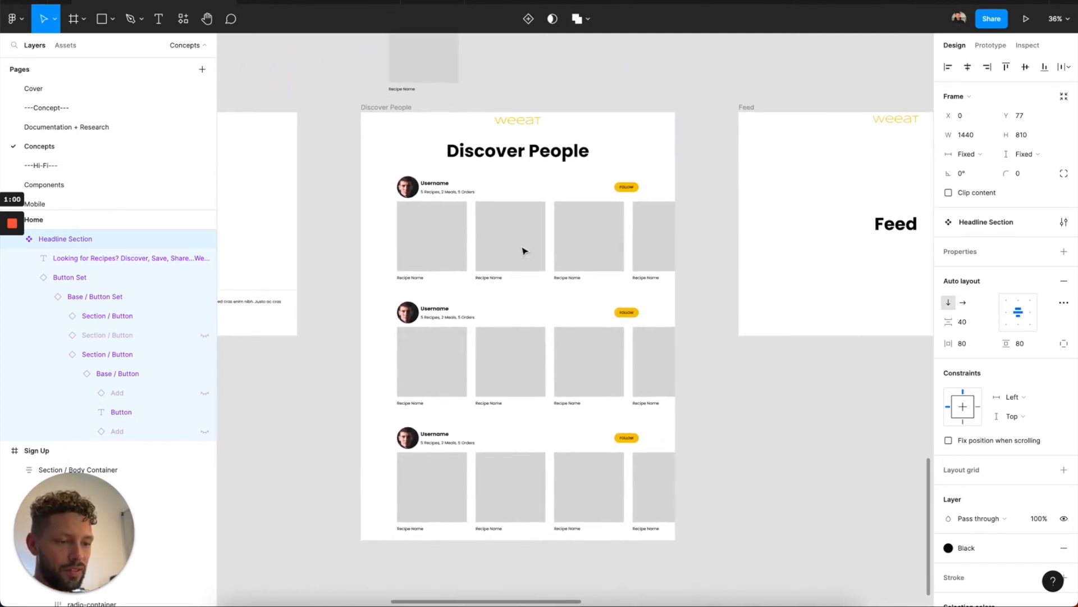
scroll(523, 252, up, 1)
scroll(523, 251, up, 2)
scroll(524, 251, left, 1)
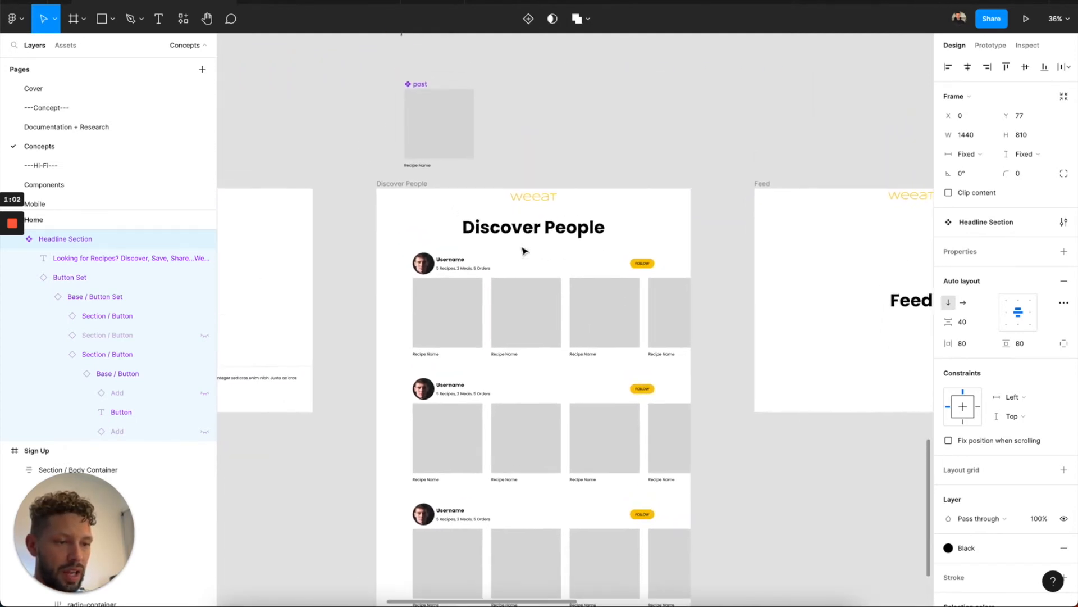
double_click(458, 139)
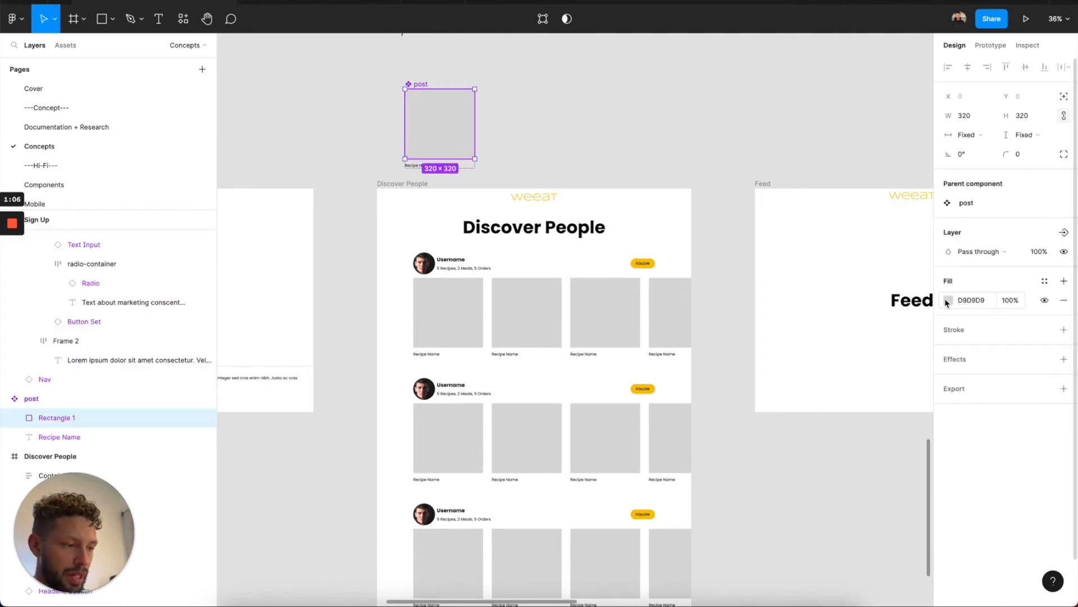
click(417, 166)
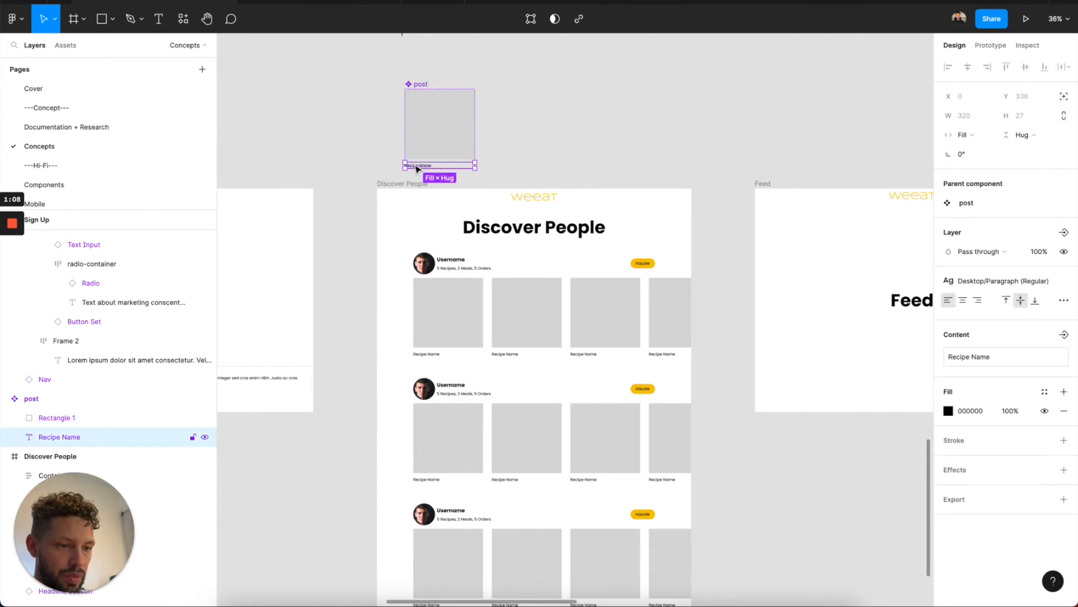
Examine the Discover People, Feed and Profile concept screens.
scroll(571, 234, right, 6)
scroll(571, 234, down, 1)
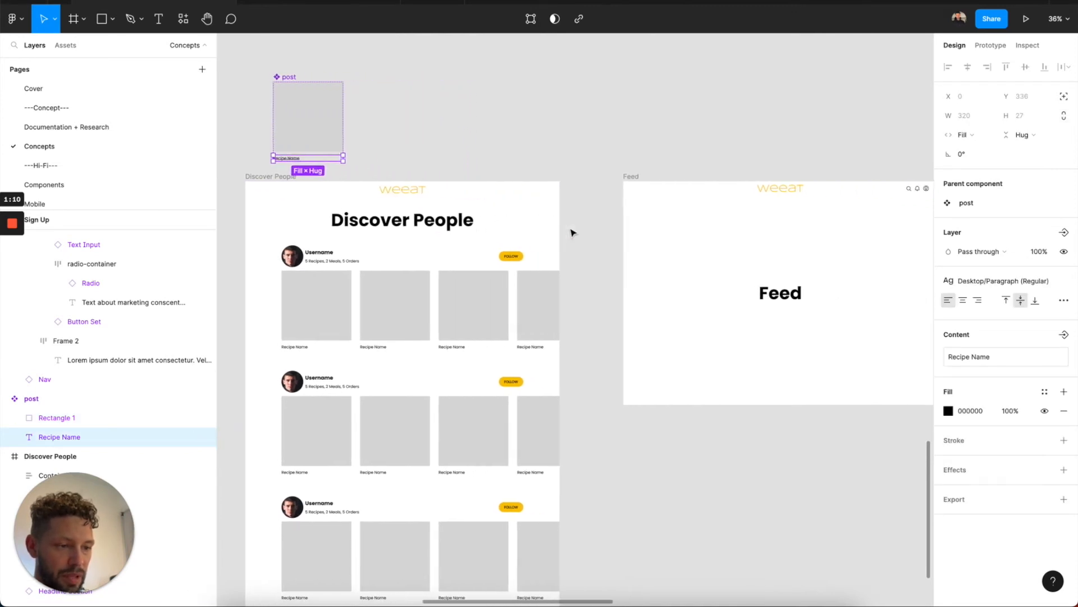
click(638, 217)
scroll(639, 218, right, 1)
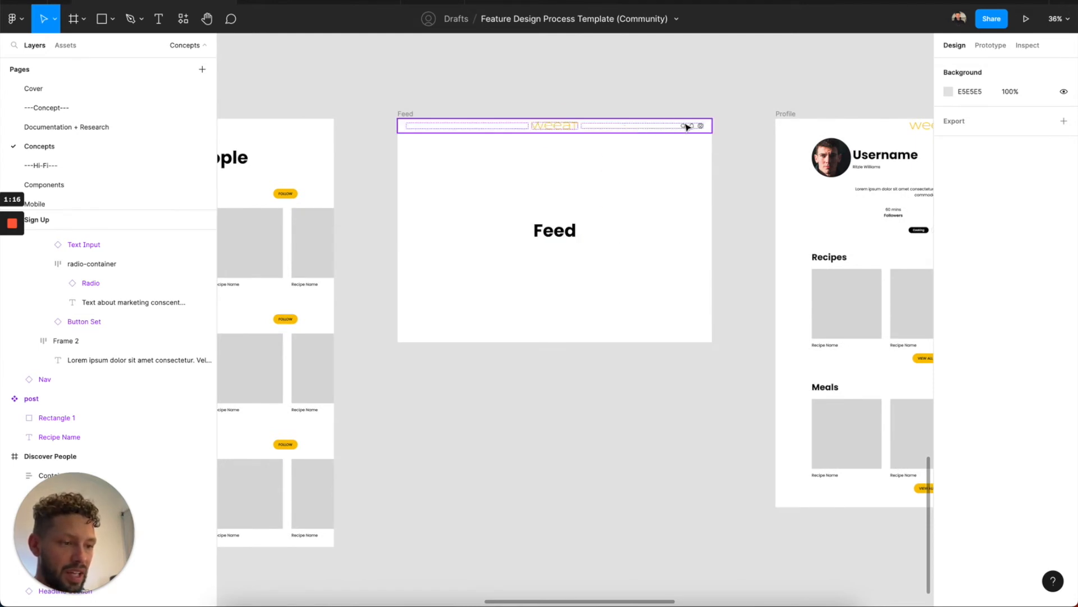
scroll(686, 129, right, 4)
scroll(687, 128, right, 2)
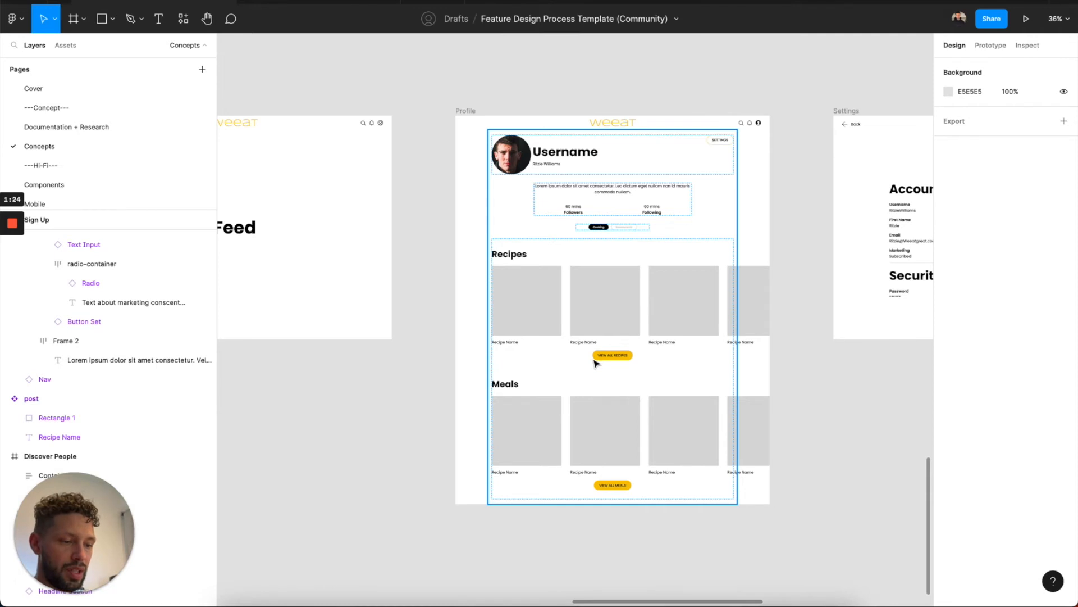
scroll(631, 381, right, 2)
scroll(631, 380, up, 1)
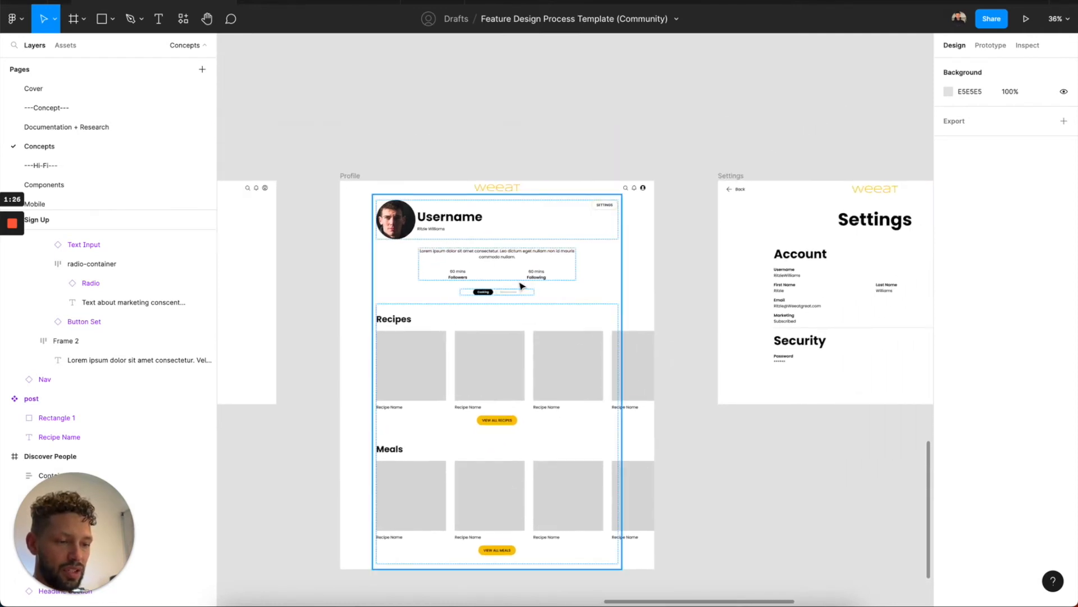
Examine the Settings, Update Account Info and Update Password screens, then go back to the Home screen.
scroll(598, 286, right, 4)
scroll(708, 327, down, 2)
scroll(708, 328, right, 2)
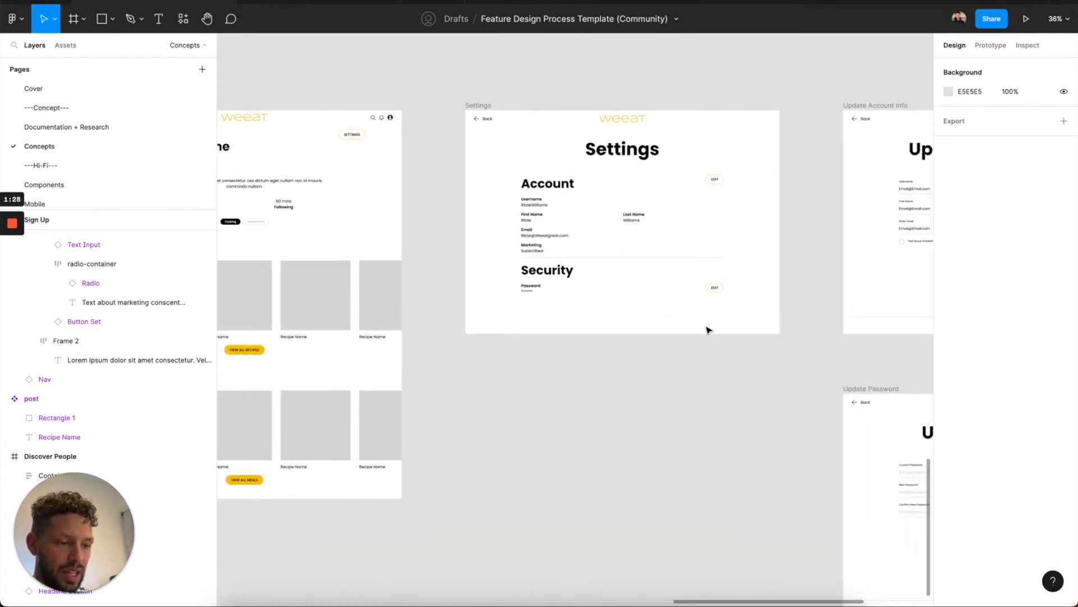
scroll(708, 329, right, 4)
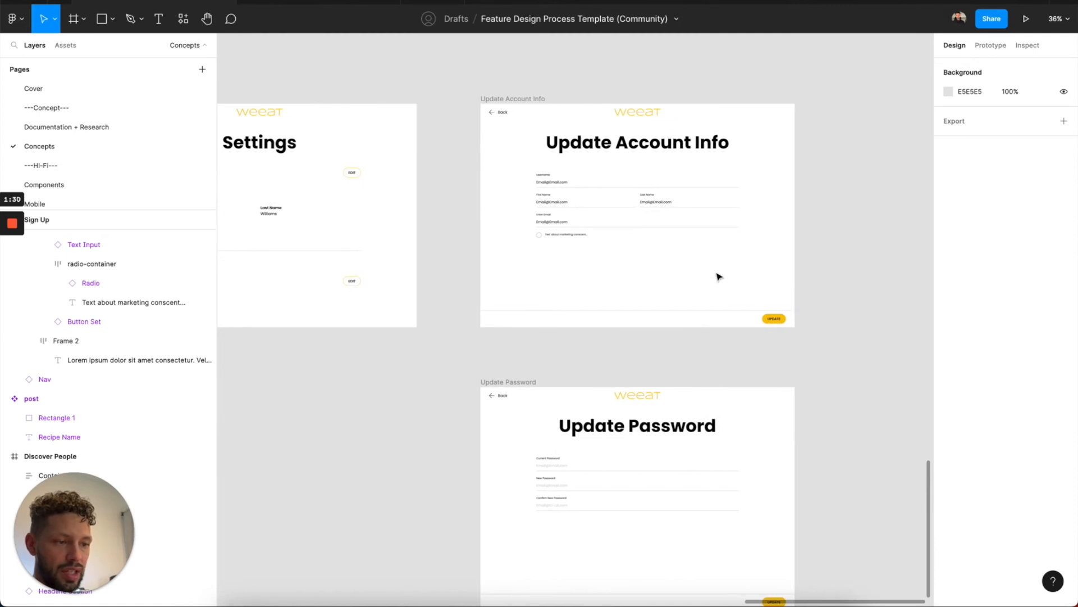
scroll(719, 276, down, 5)
scroll(715, 332, up, 3)
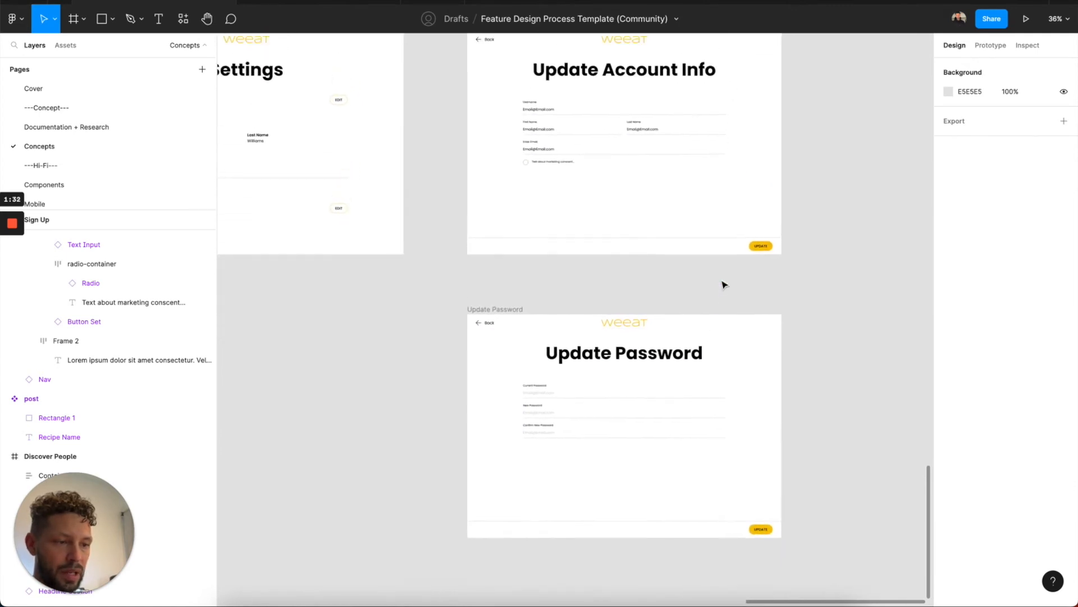
scroll(723, 285, up, 1)
scroll(724, 285, left, 15)
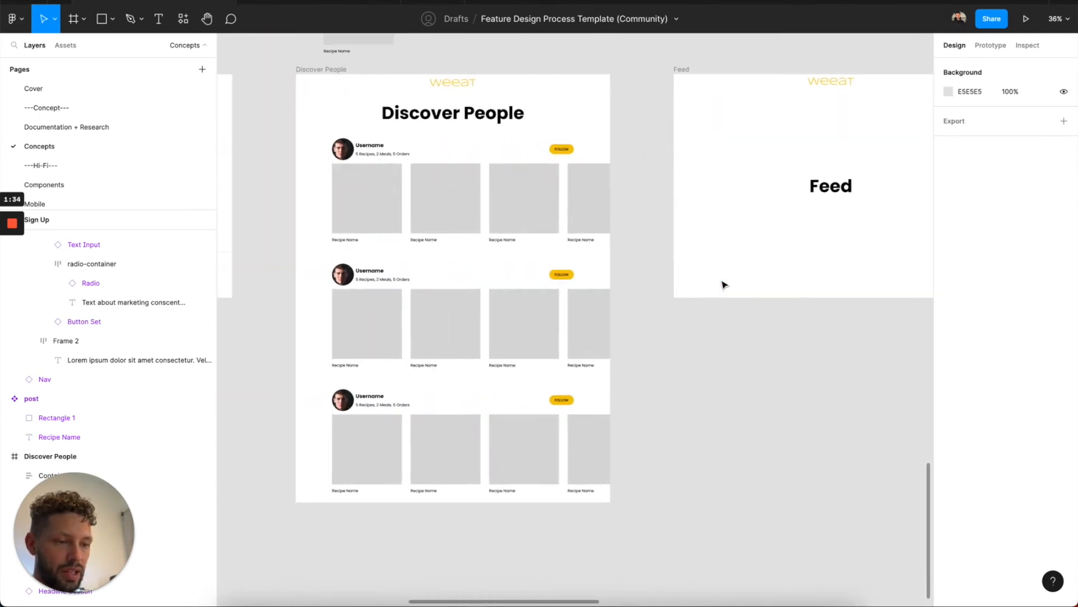
scroll(725, 285, right, 3)
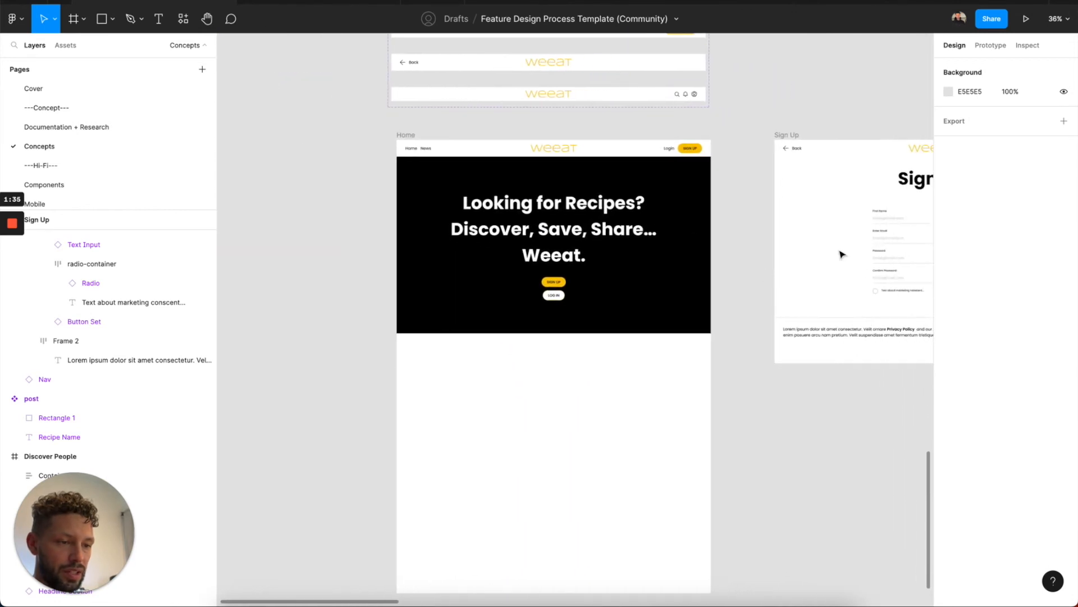
click(992, 49)
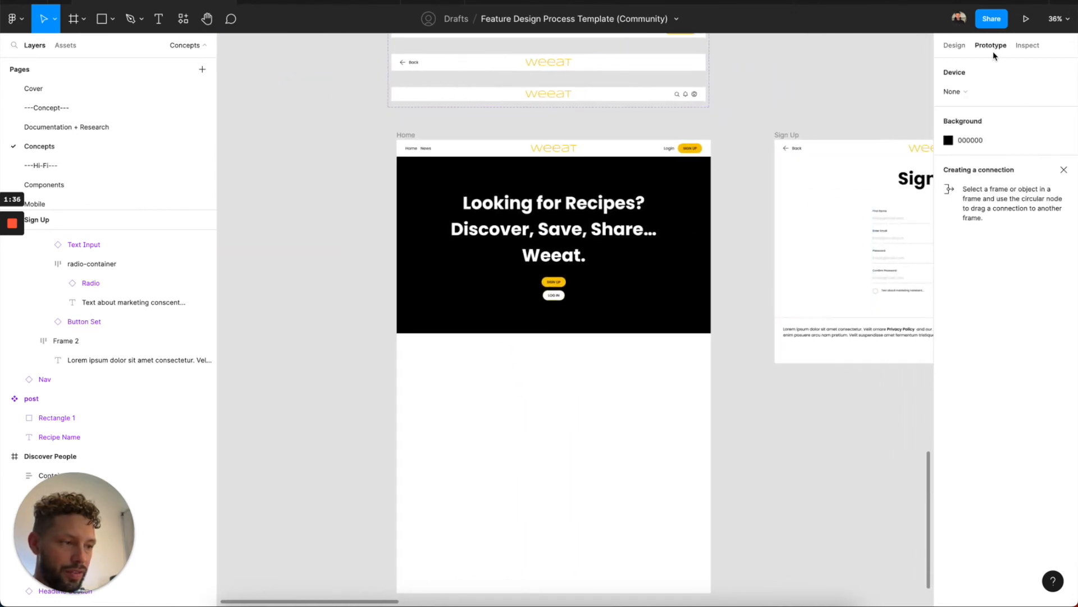
click(963, 91)
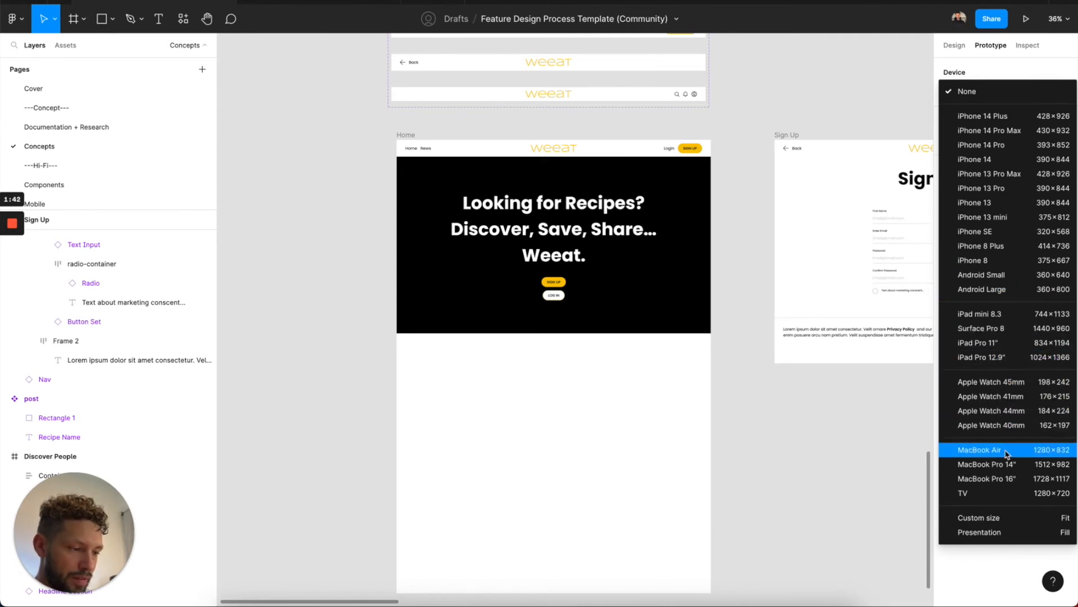
click(812, 424)
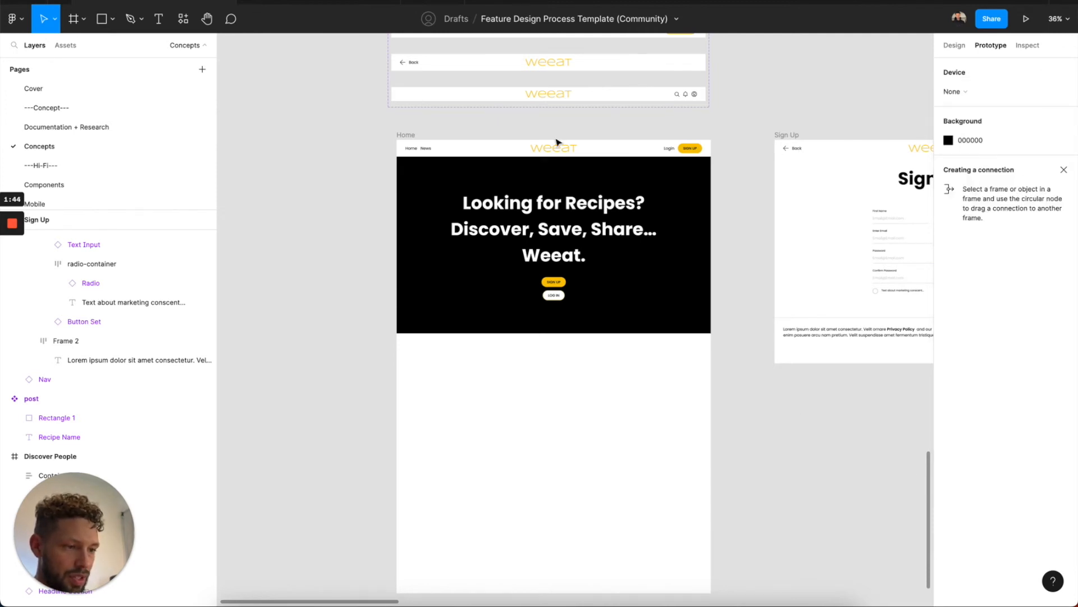
Check the frame dimensions of the Home and Sign Up screens.
click(416, 137)
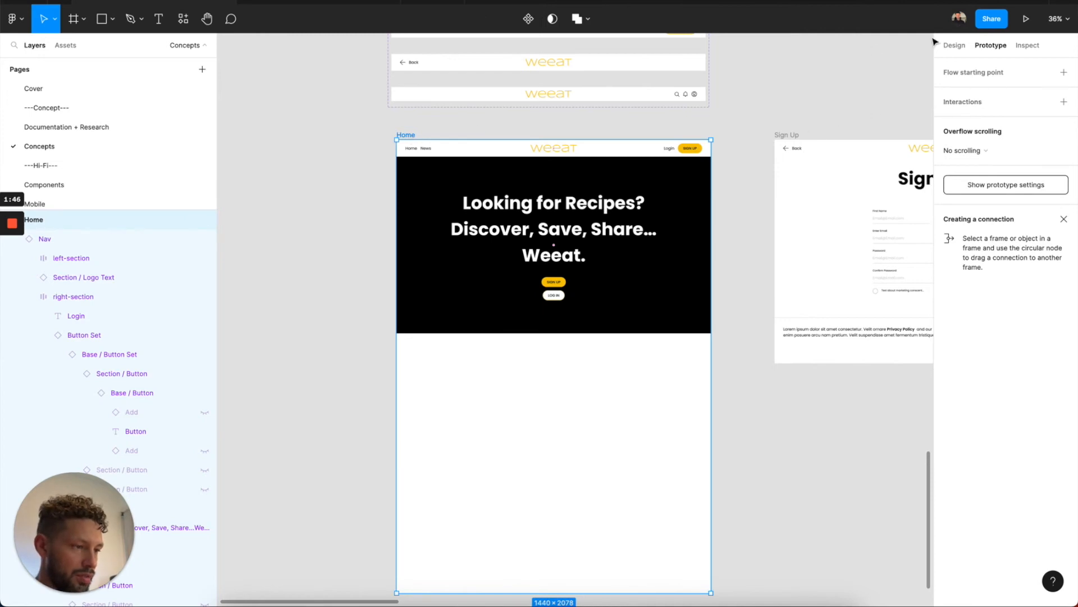
click(961, 49)
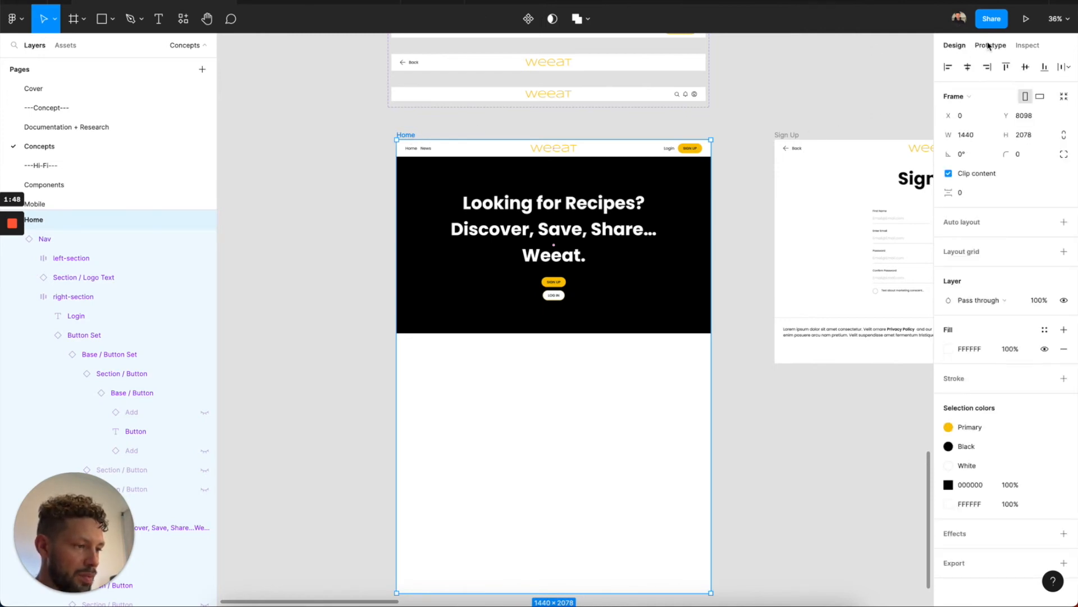
click(795, 135)
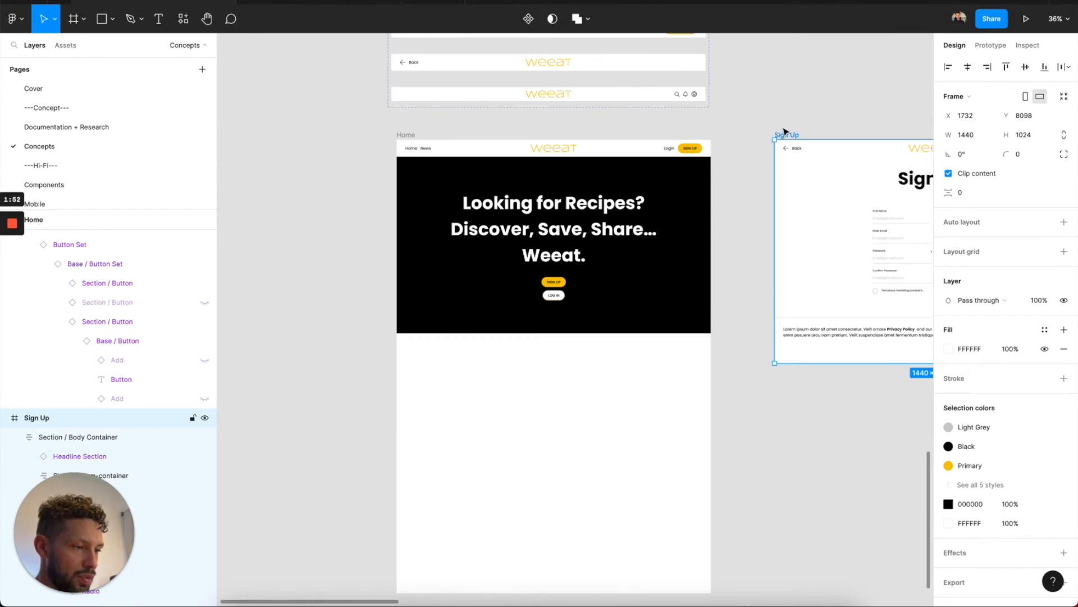
Set the prototype device to a custom size of 1440 wide by 1024 high.
click(990, 46)
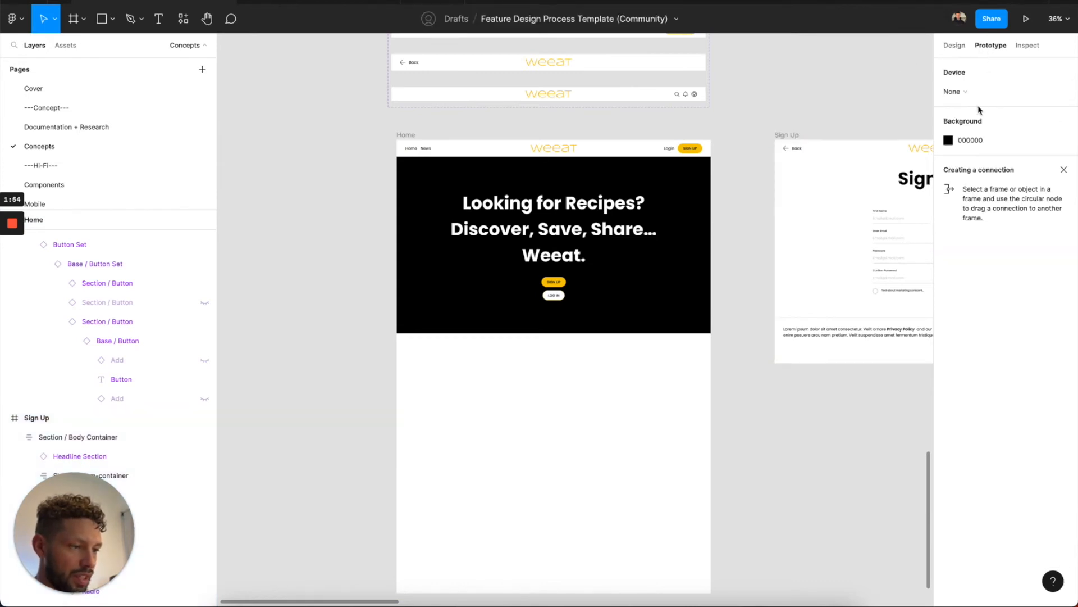
click(965, 91)
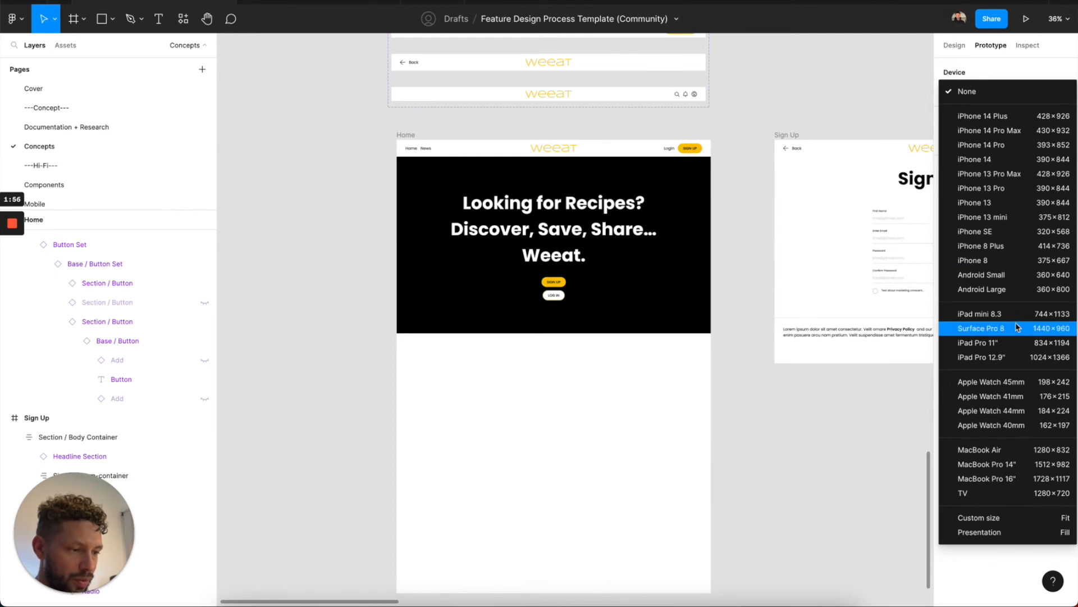
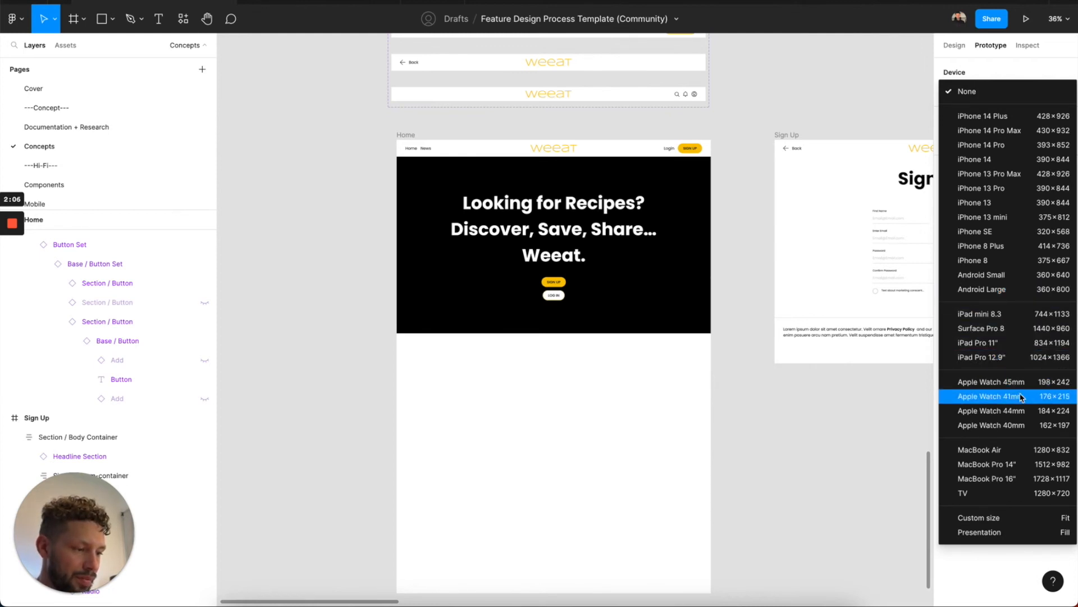
click(1016, 518)
click(973, 114)
text(1440)
key(Tab)
text(1)
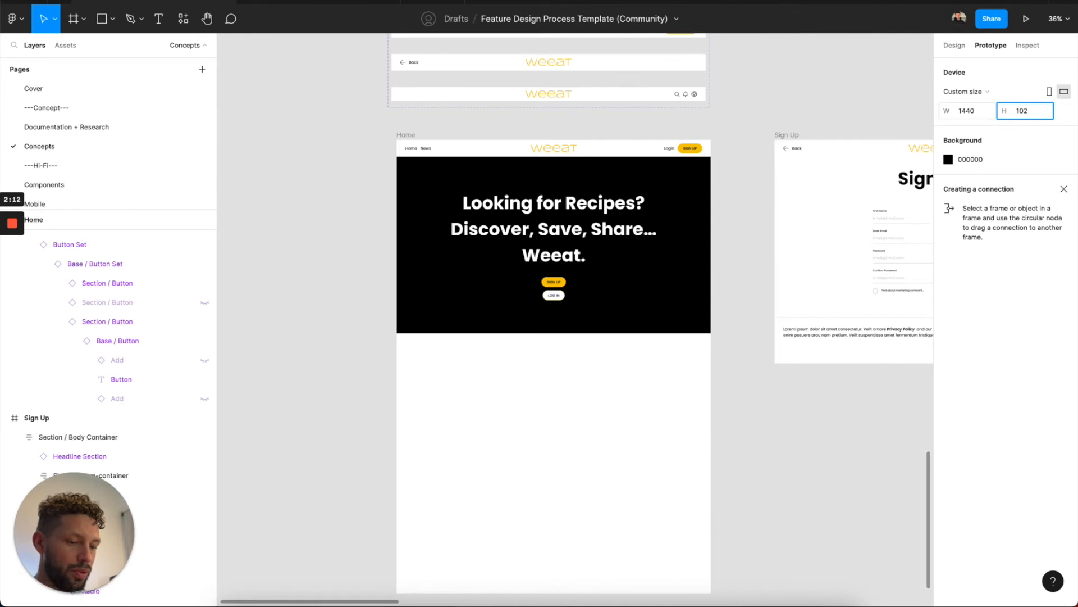
text(024)
key(Return)
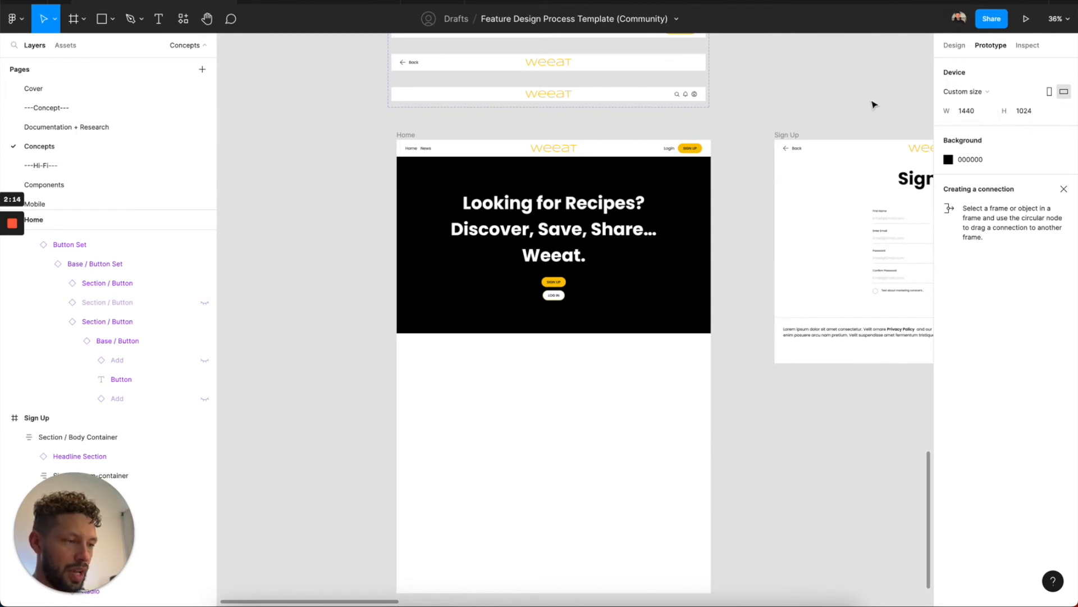
Add a flow starting point to the Home frame and name it "Initial".
click(407, 134)
click(1063, 71)
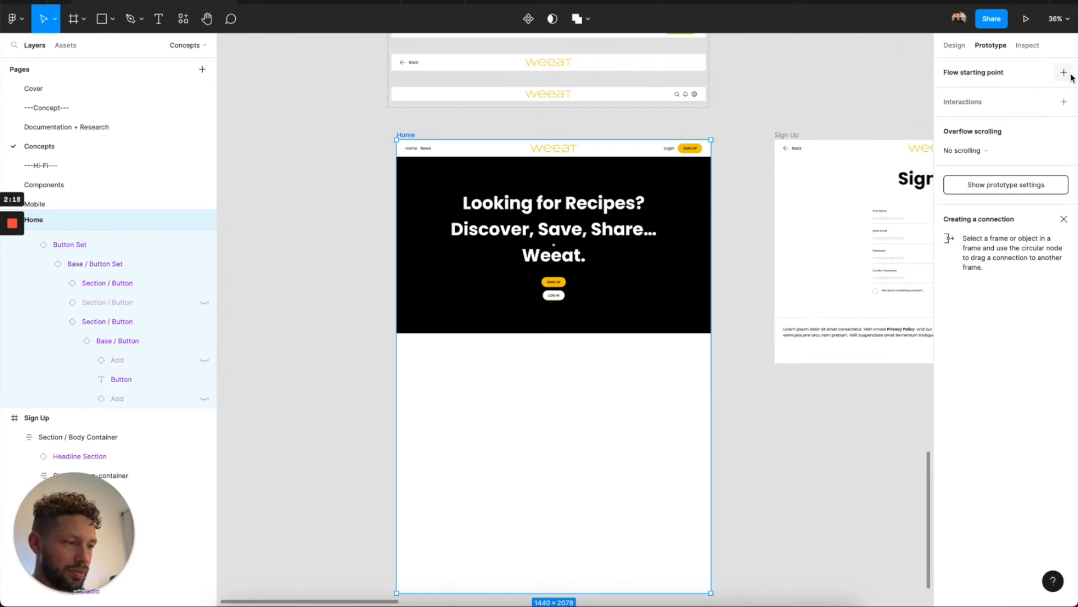
double_click(956, 91)
text(Initial)
key(Return)
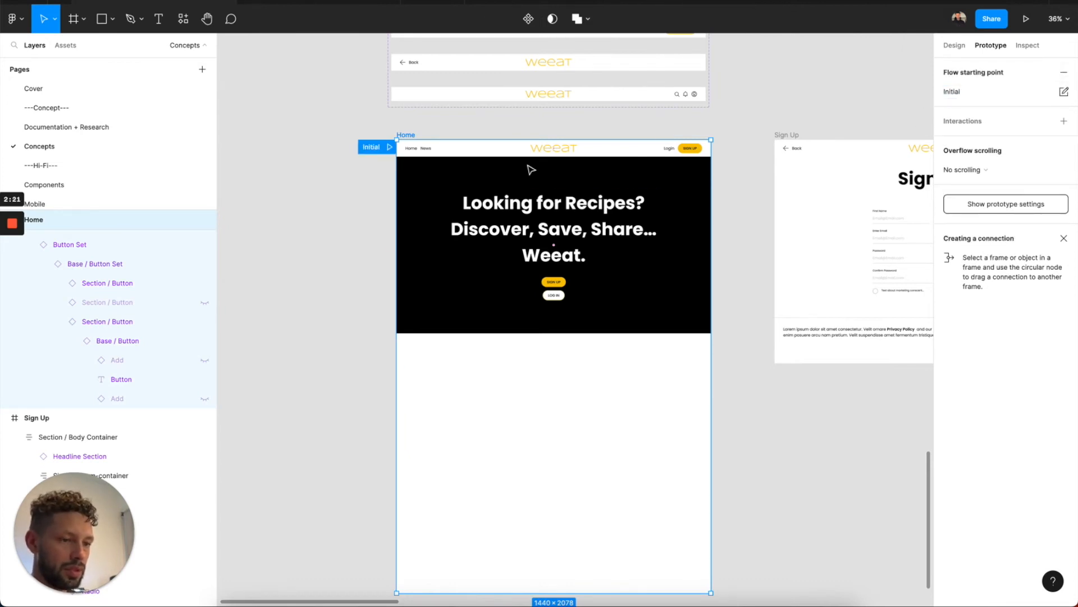
Play the Initial flow and check how the Home screen and its navigation bar scroll, then return to the design file.
click(388, 149)
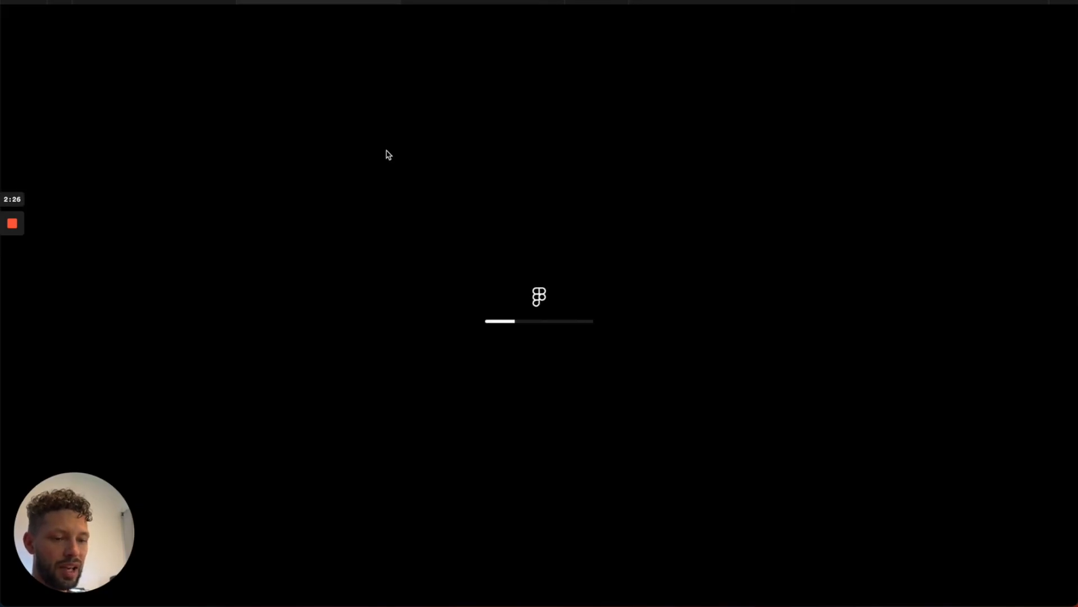
scroll(402, 159, down, 10)
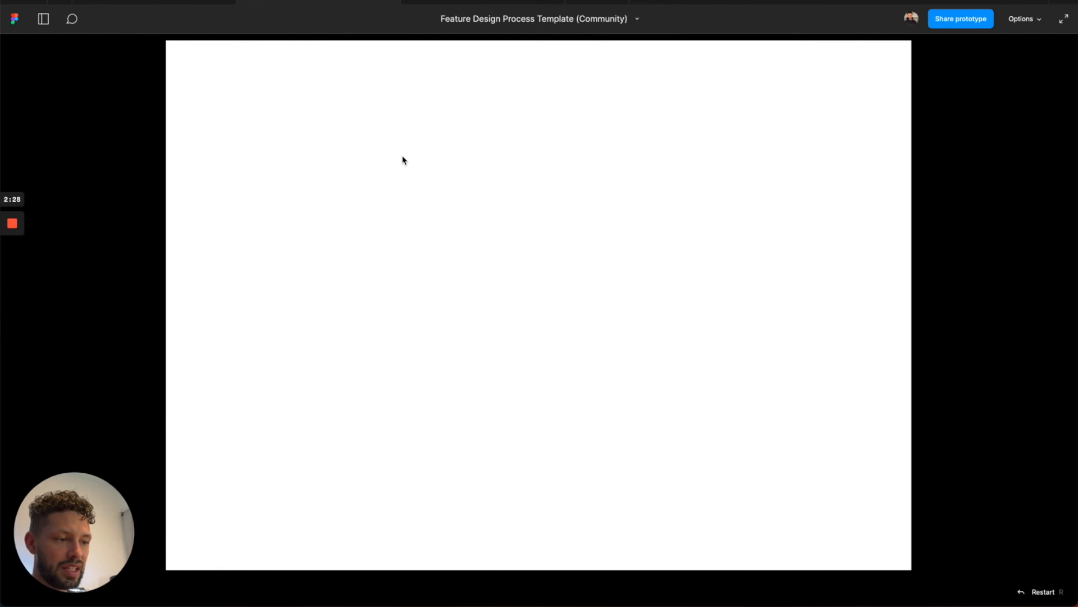
scroll(402, 159, up, 5)
scroll(402, 159, up, 5)
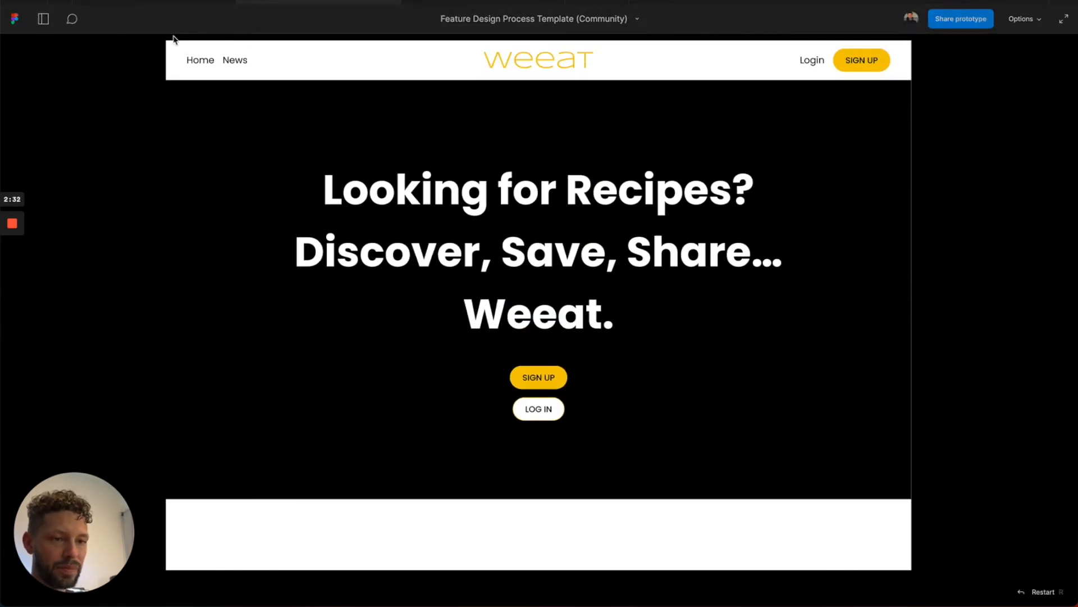
click(166, 5)
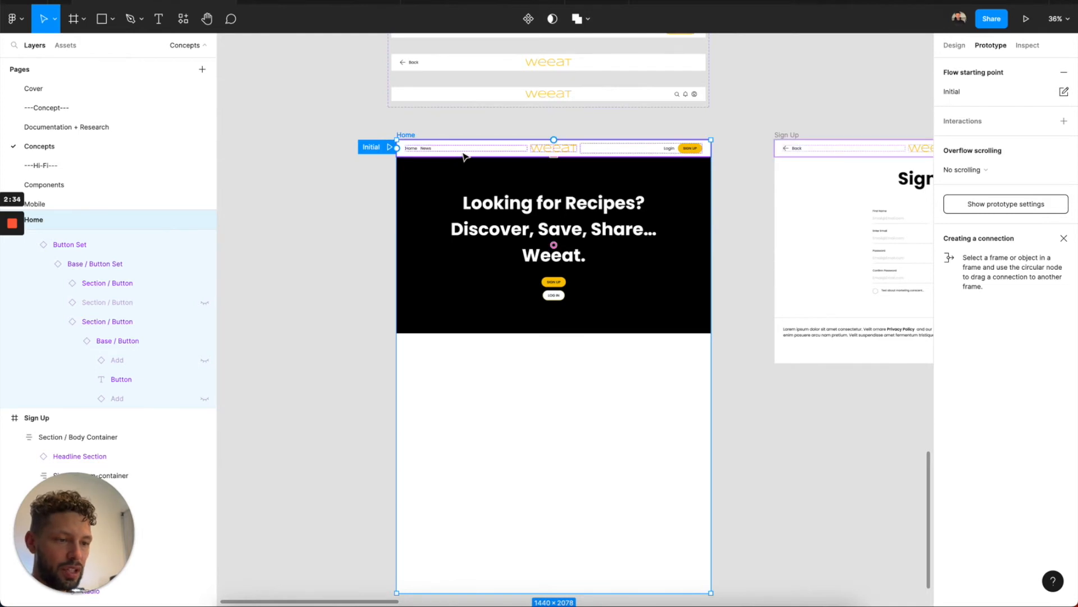
click(337, 6)
scroll(501, 203, down, 8)
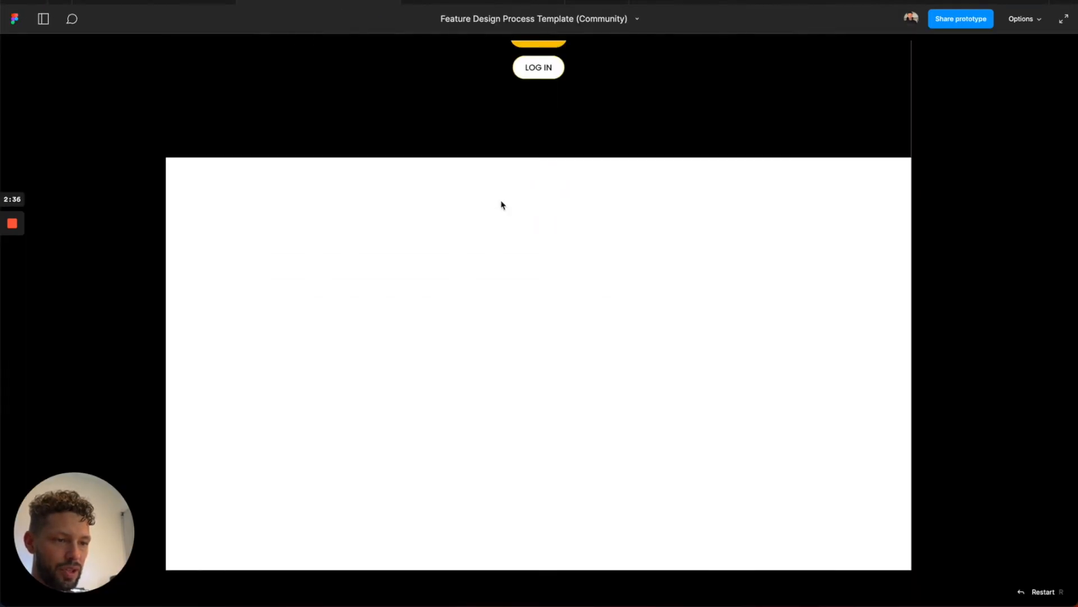
scroll(501, 202, up, 7)
click(155, 3)
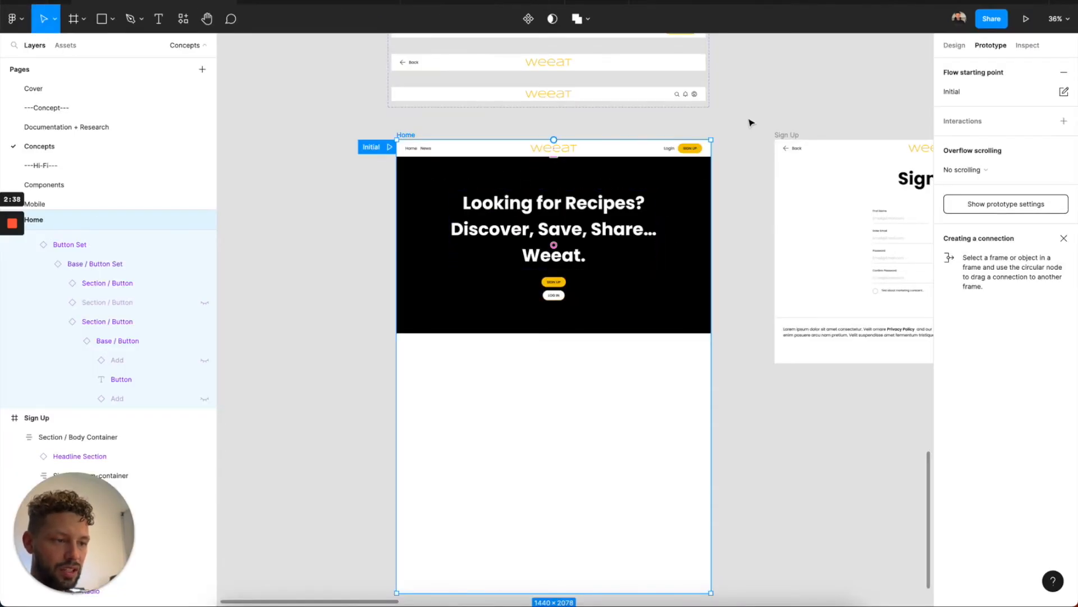
Fix the position of the Home screen's Nav when scrolling.
click(948, 49)
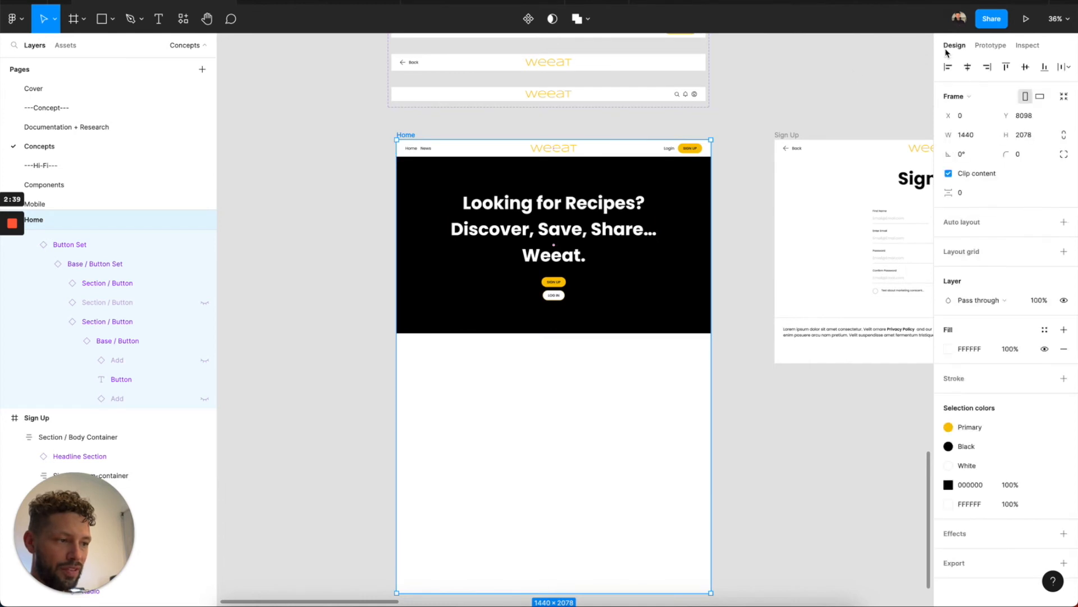
click(602, 151)
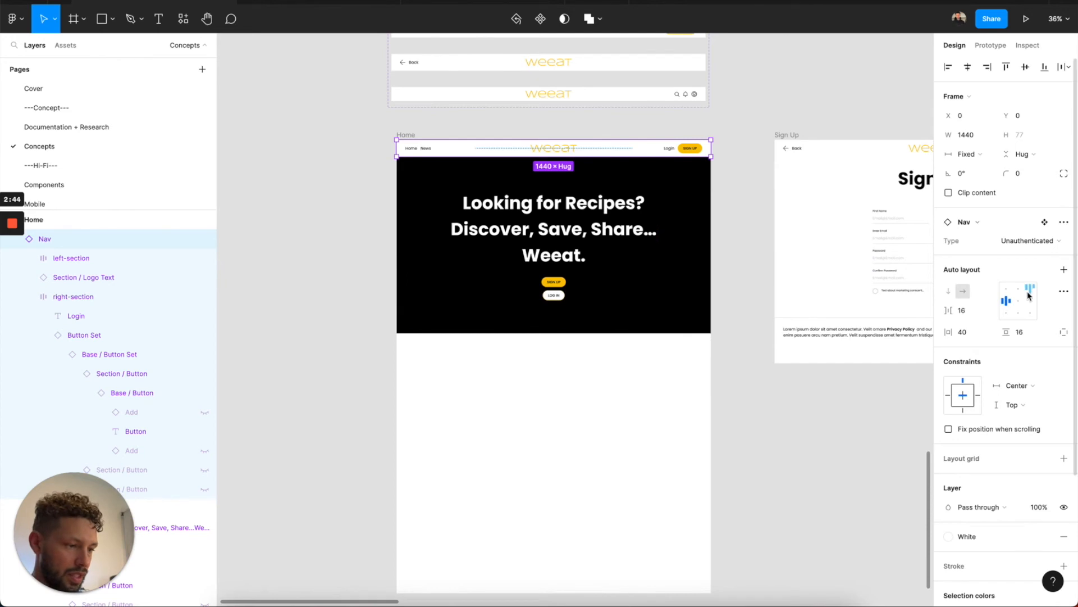
click(983, 430)
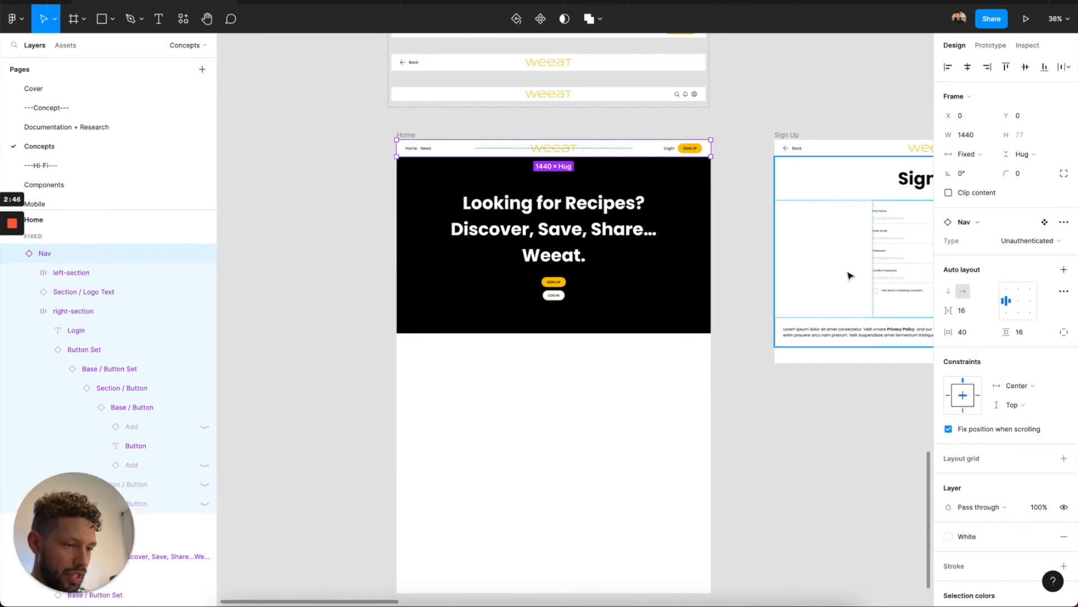
Fix the position of the Sign Up screen's Nav when scrolling.
scroll(787, 236, right, 3)
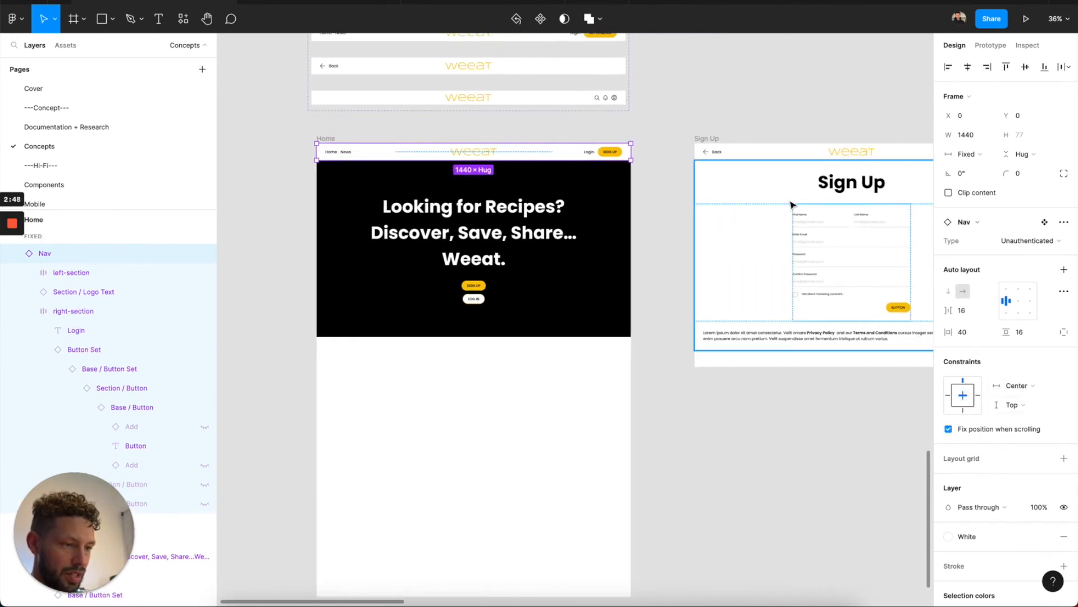
click(806, 158)
click(959, 428)
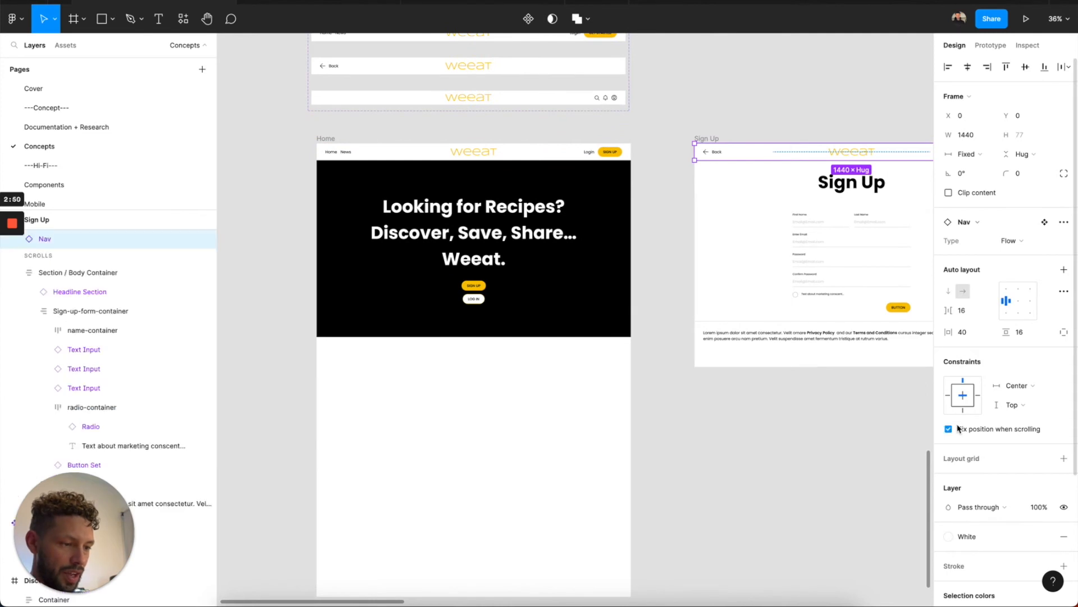
Fix the position of the Discover People screen's Nav when scrolling.
scroll(871, 385, right, 5)
click(811, 160)
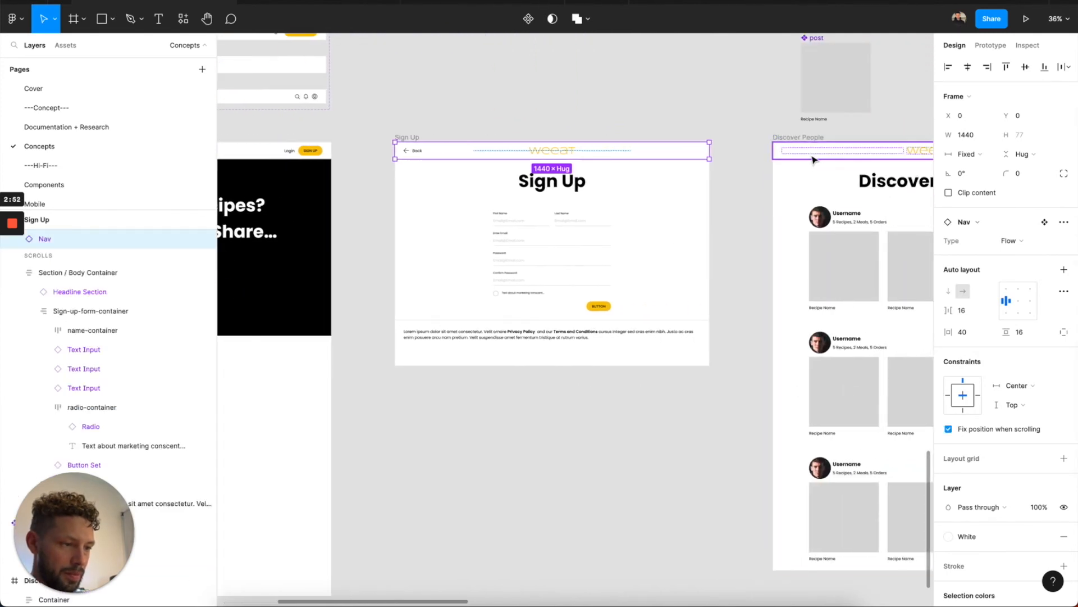
scroll(811, 160, right, 5)
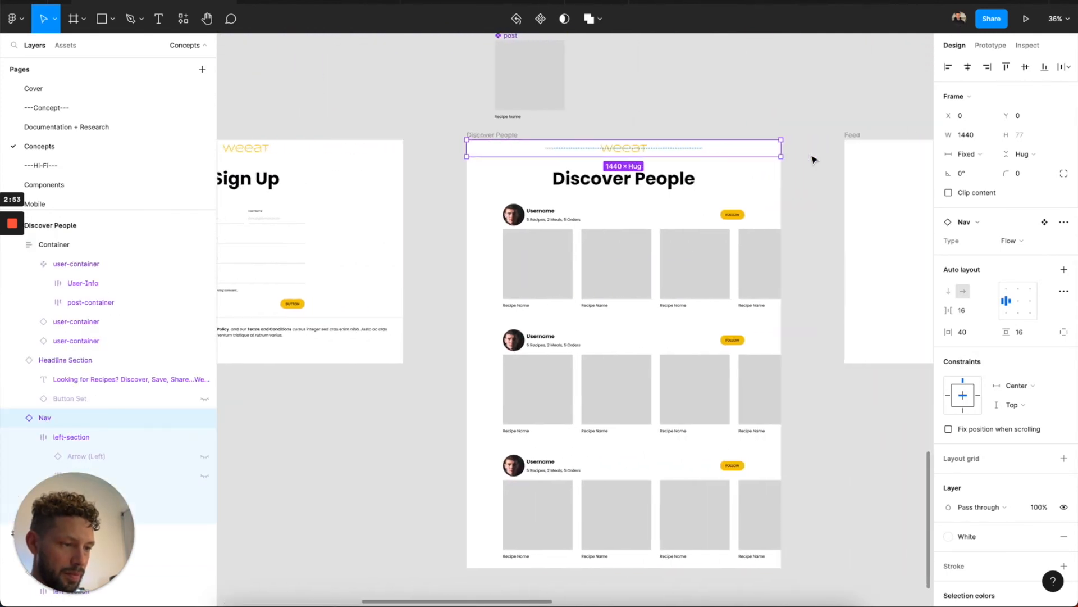
click(981, 430)
Fix the position of the Feed screen's Nav when scrolling.
scroll(814, 375, right, 4)
click(748, 166)
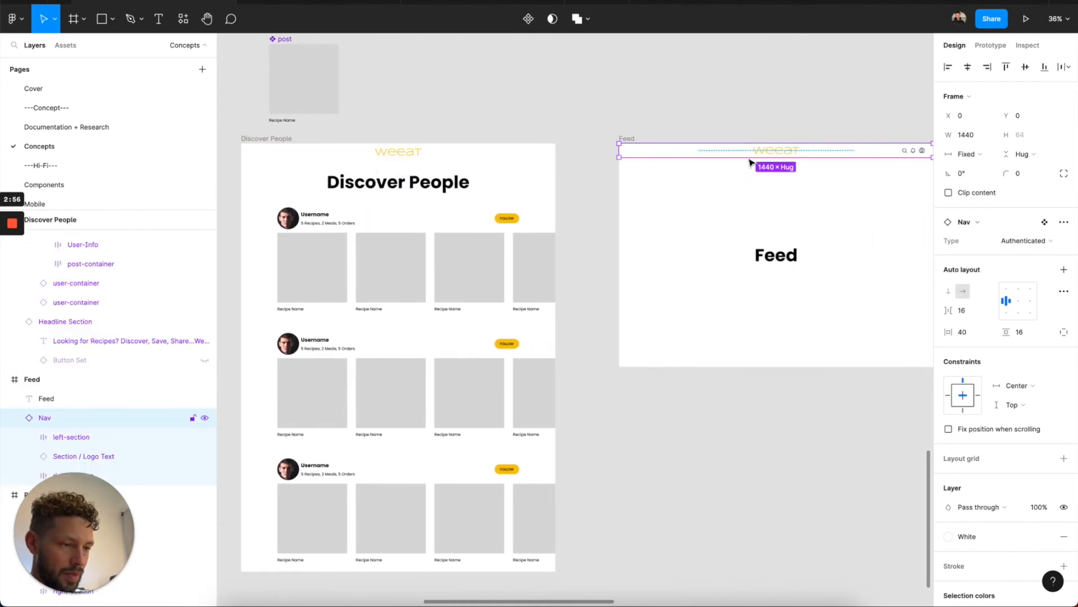
click(960, 434)
Fix the position of the Profile screen's Nav when scrolling.
scroll(801, 353, right, 8)
click(650, 153)
click(969, 431)
Fix the position of the Settings screen's Nav when scrolling.
scroll(811, 409, right, 6)
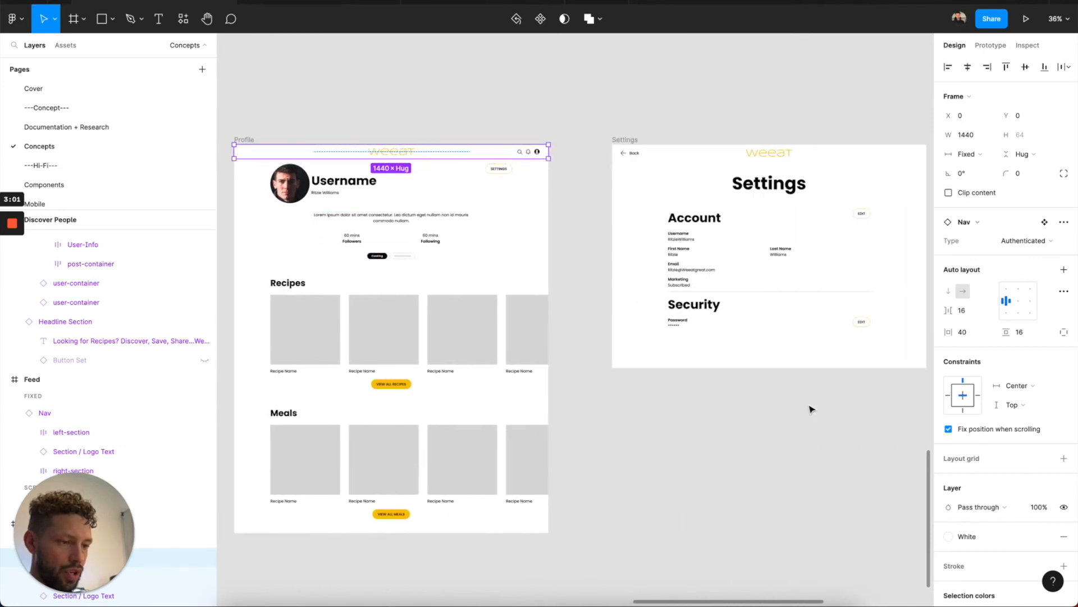
click(710, 154)
scroll(799, 393, right, 5)
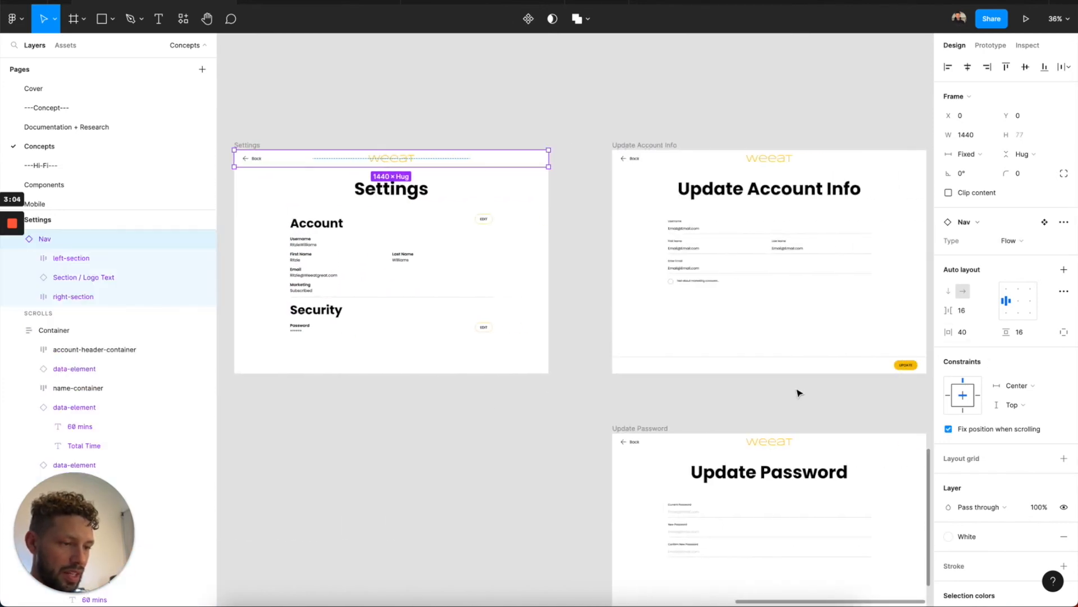
Fix the positions of the Update Account Info screen's Nav and Footer Action Bar when scrolling.
click(738, 165)
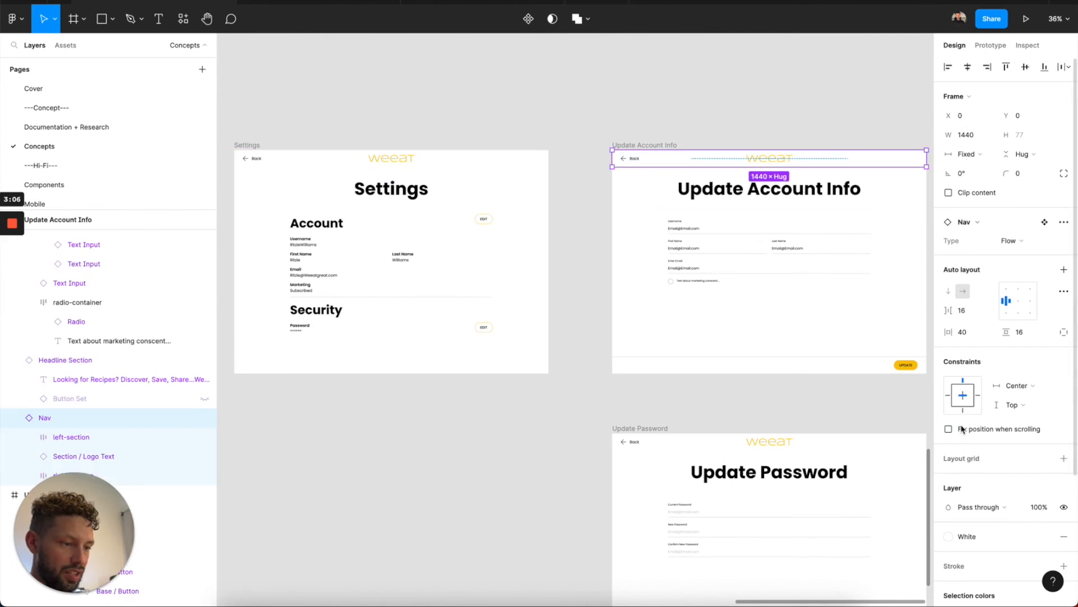
click(885, 366)
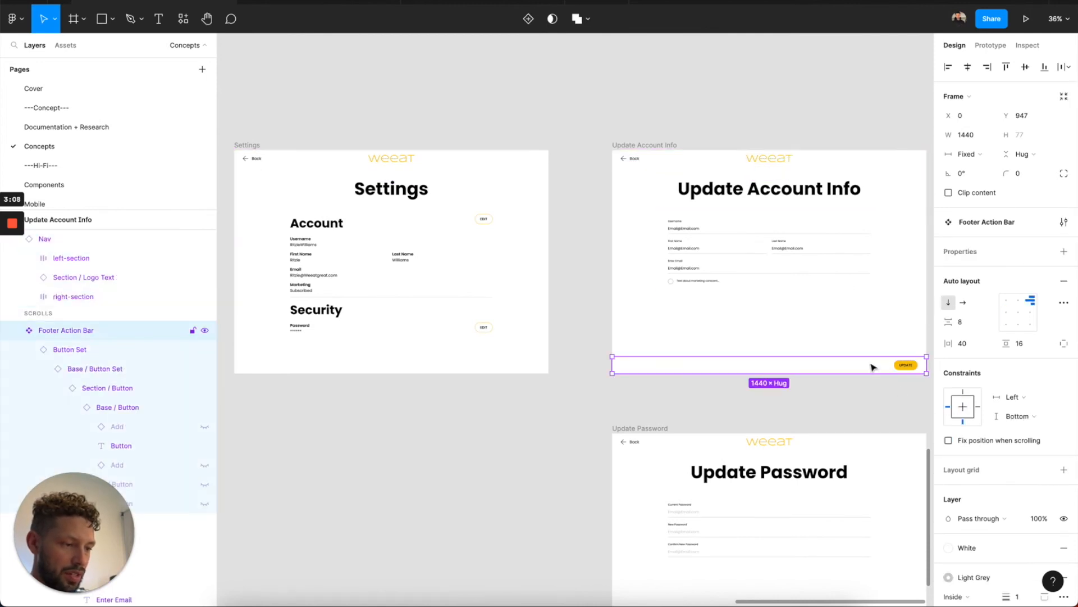
click(966, 442)
Fix the Update Password screen's Footer Action Bar and Nav when scrolling, and recheck the Update Account Info screen's Nav.
scroll(792, 352, right, 5)
scroll(792, 352, down, 3)
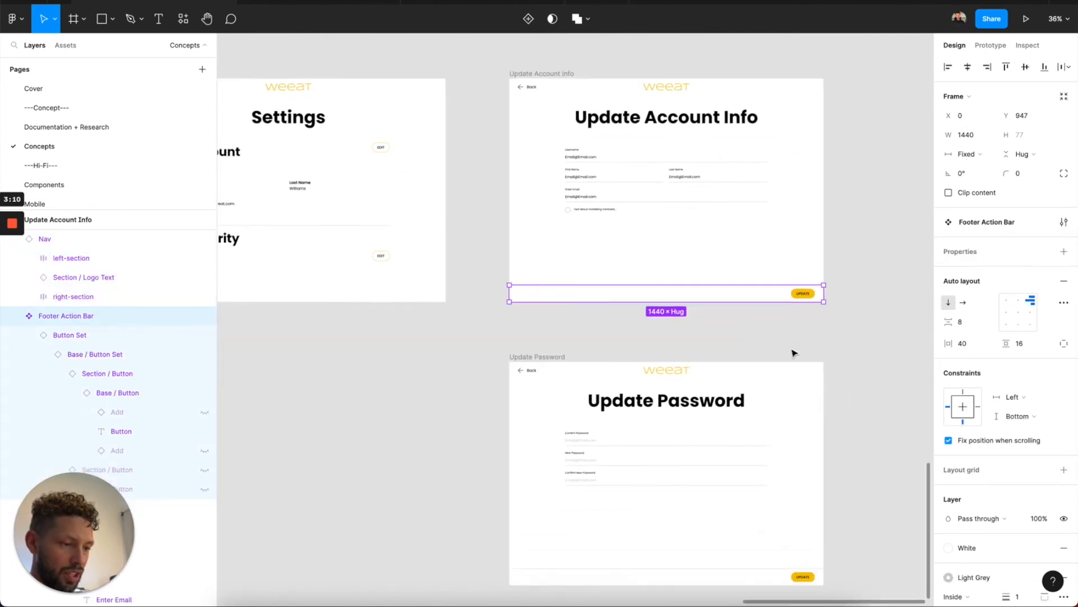
click(709, 553)
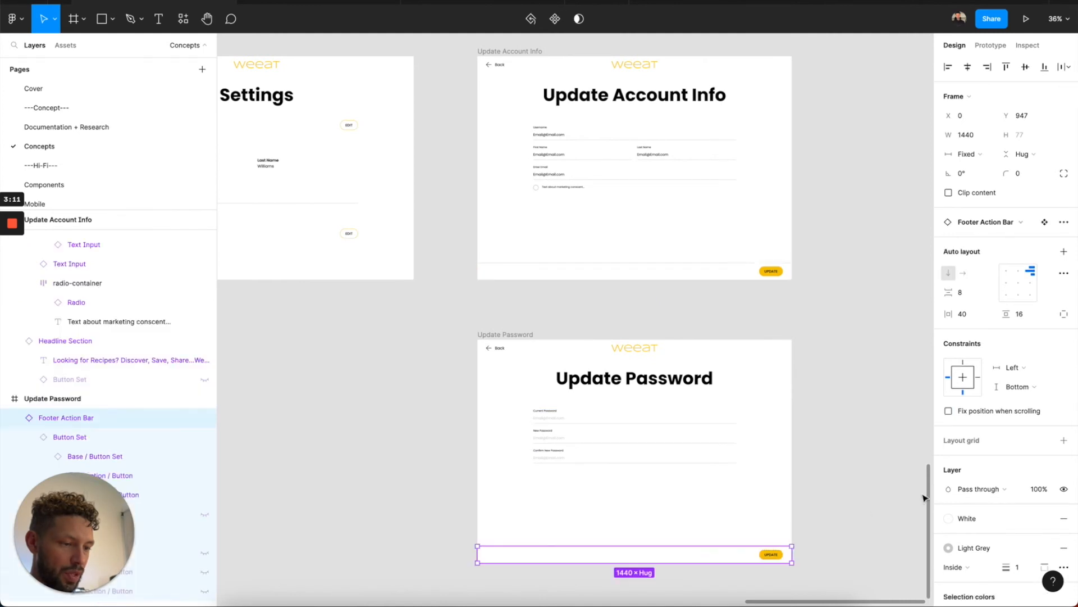
click(976, 412)
click(750, 351)
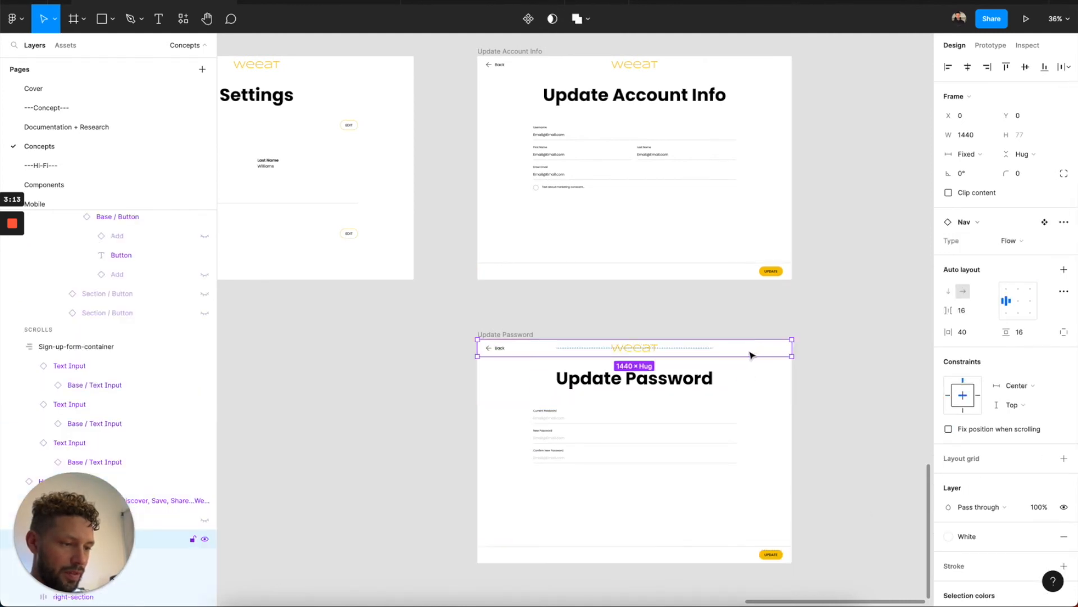
click(949, 428)
click(712, 65)
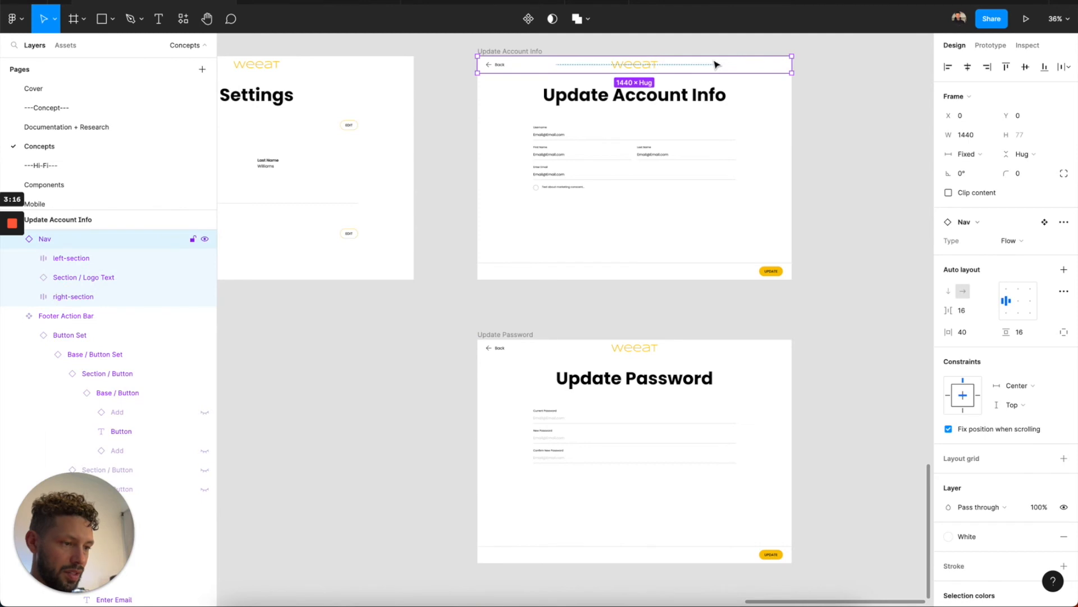
Link the SIGN UP button in the Home screen's Nav to the Sign Up screen on click, with a Dissolve animation.
scroll(718, 224, left, 2)
scroll(719, 236, left, 15)
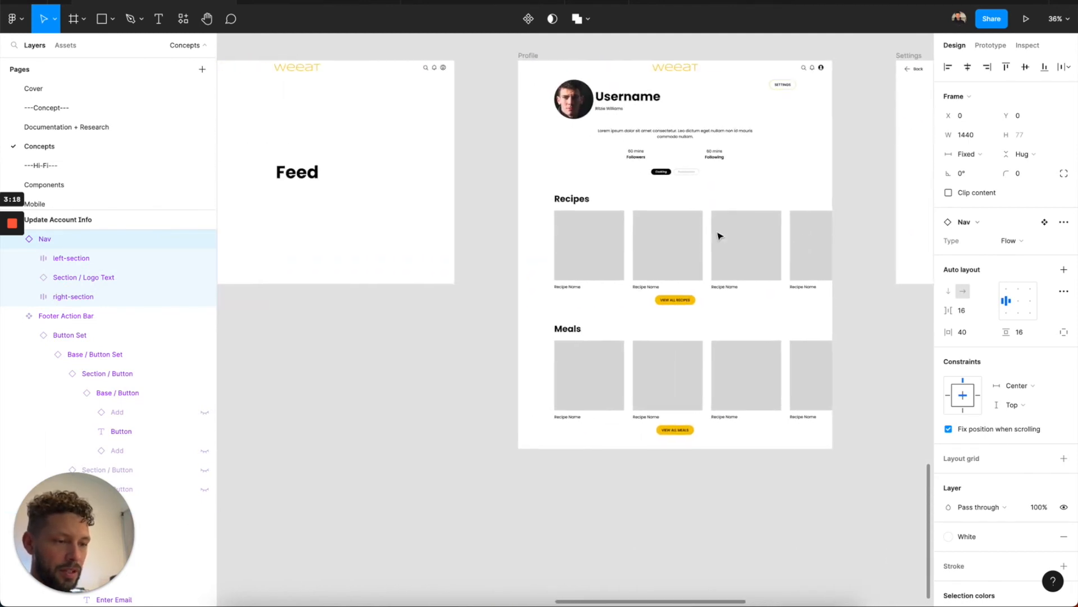
scroll(719, 236, left, 10)
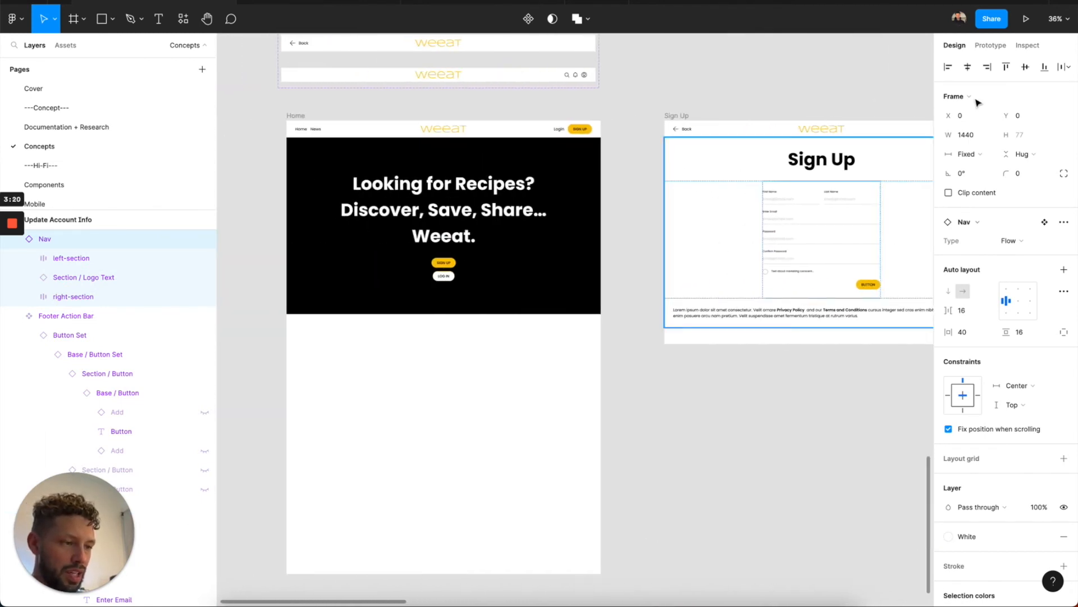
click(1005, 49)
scroll(578, 281, left, 5)
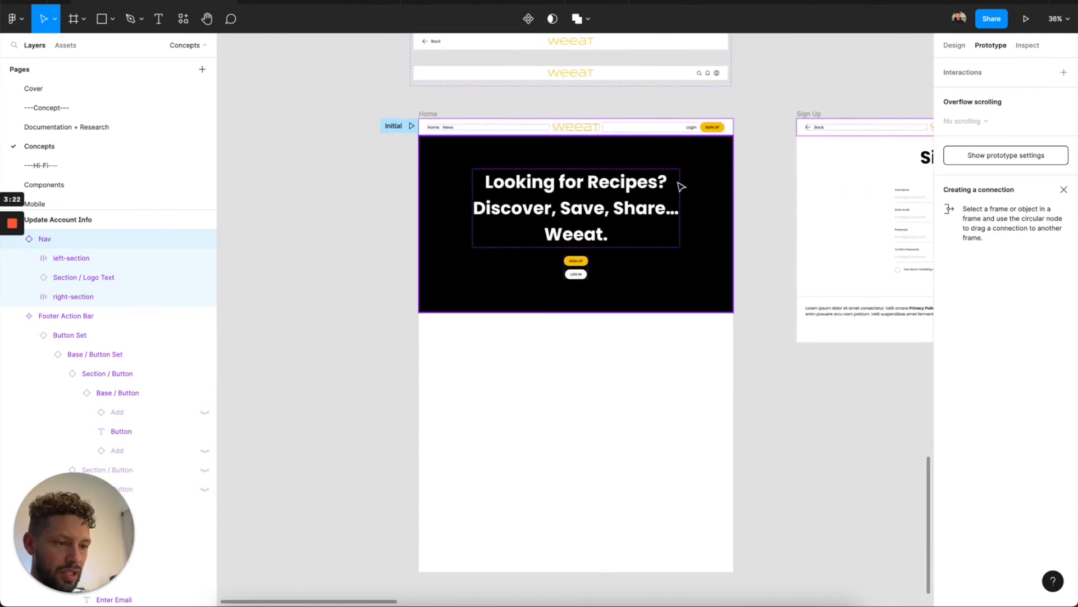
click(711, 128)
click(710, 128)
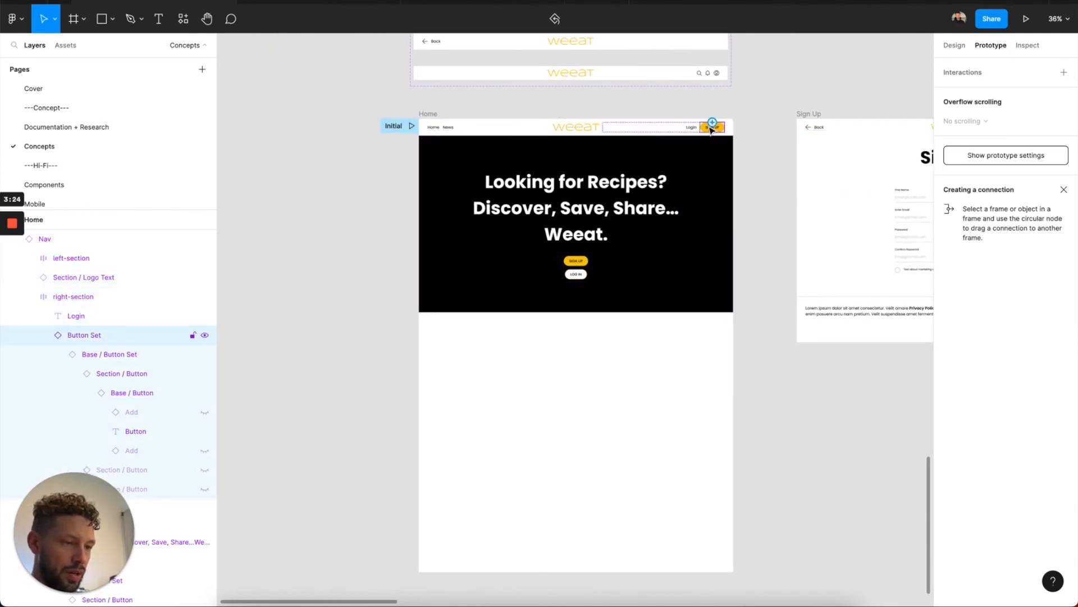
drag(725, 127, 838, 180)
click(826, 270)
click(822, 283)
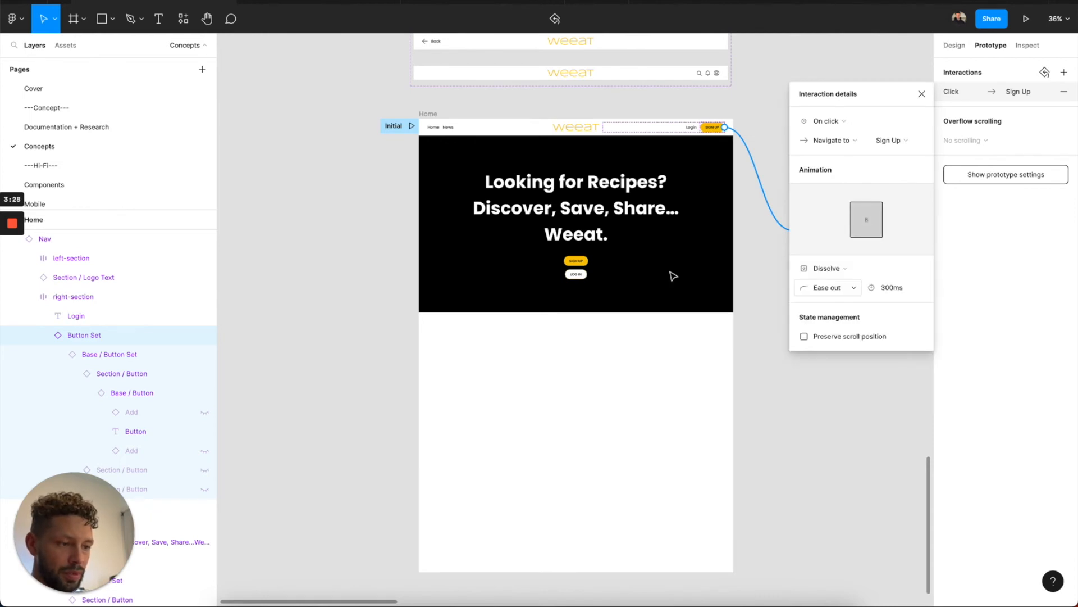
Link the SIGN UP button below the Home screen's headline to the Sign Up screen on click.
click(579, 268)
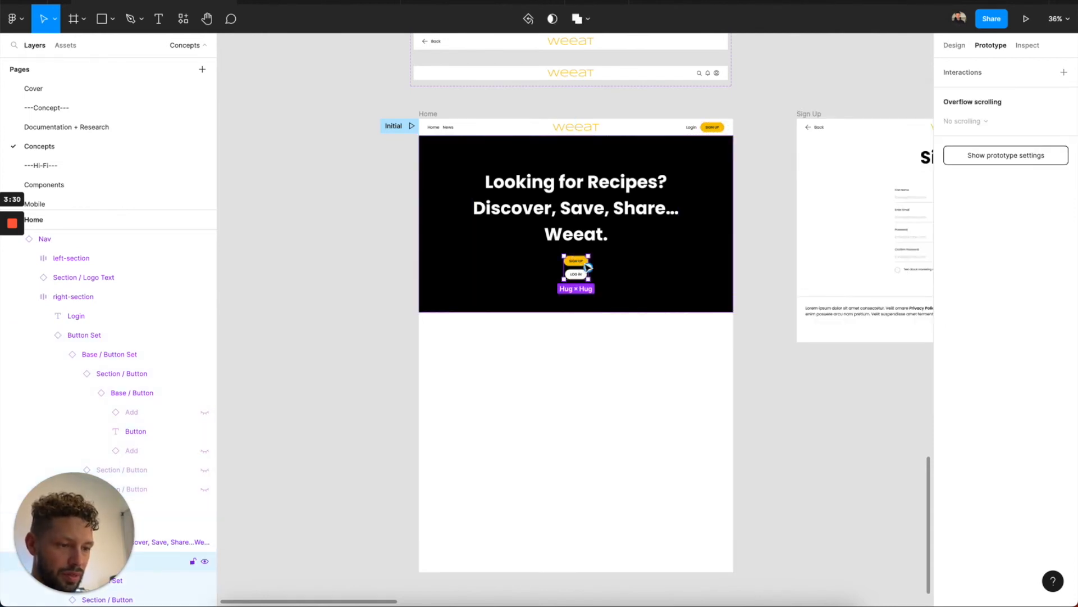
scroll(581, 265, up, 3)
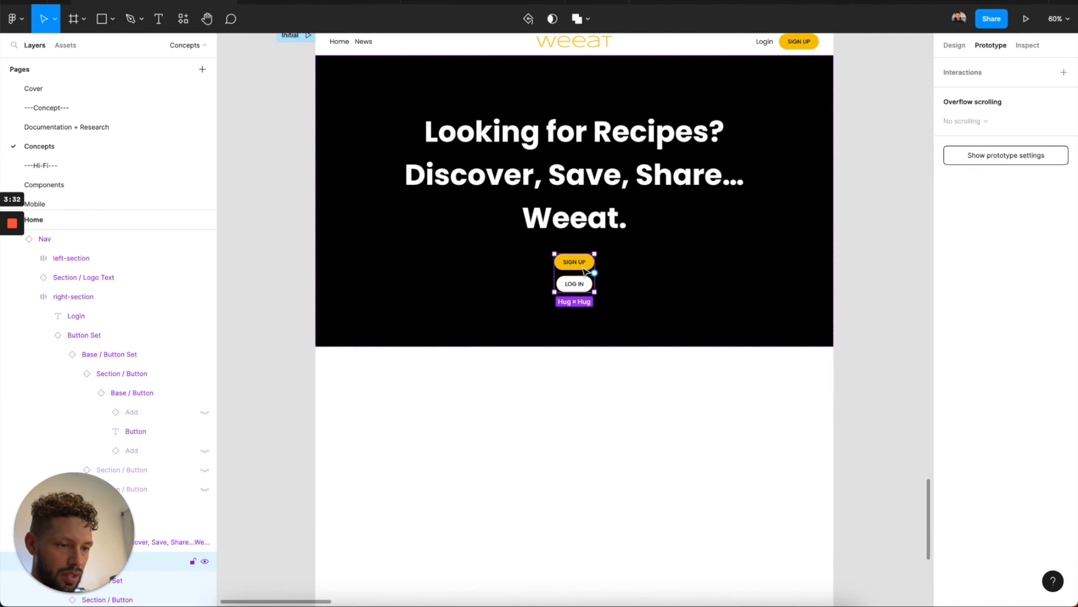
scroll(583, 266, up, 3)
click(585, 269)
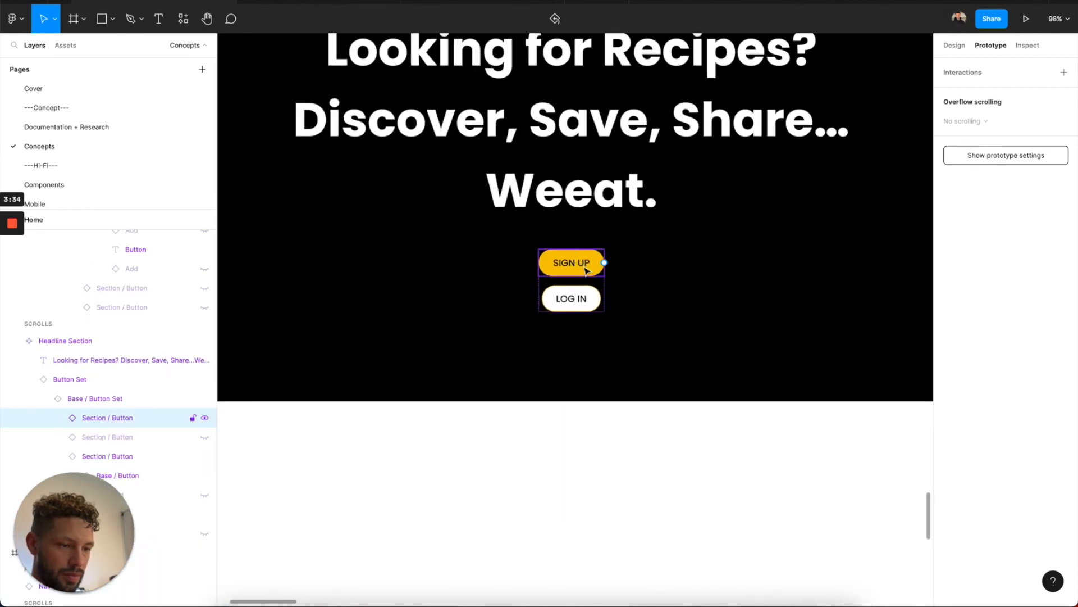
scroll(586, 270, down, 3)
drag(595, 264, 918, 205)
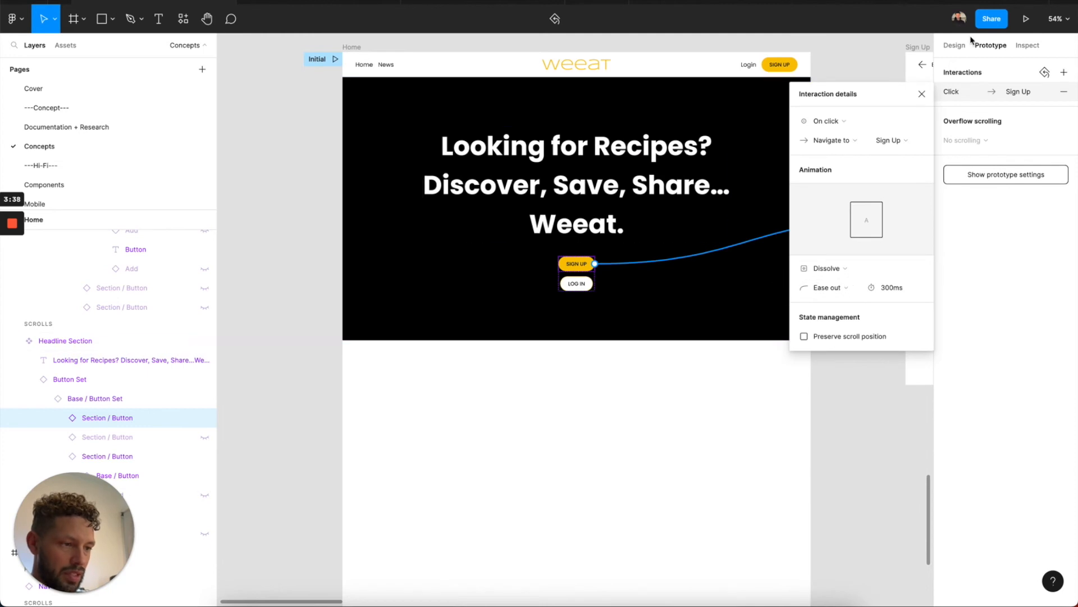
click(922, 94)
Link the Back section of the Sign Up screen's Nav to the Home screen on click.
scroll(790, 176, right, 10)
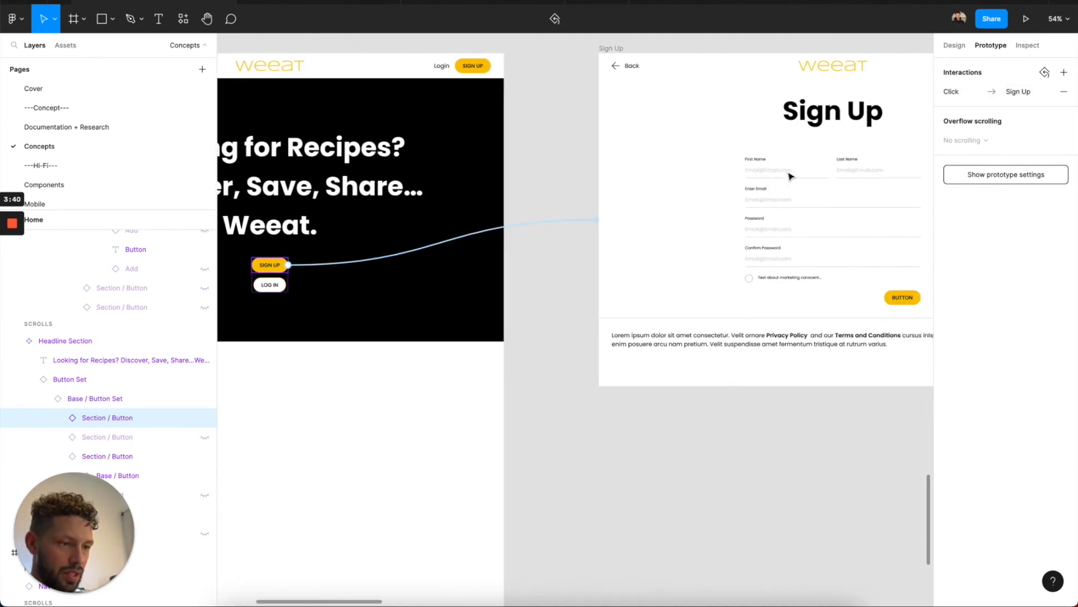
click(505, 68)
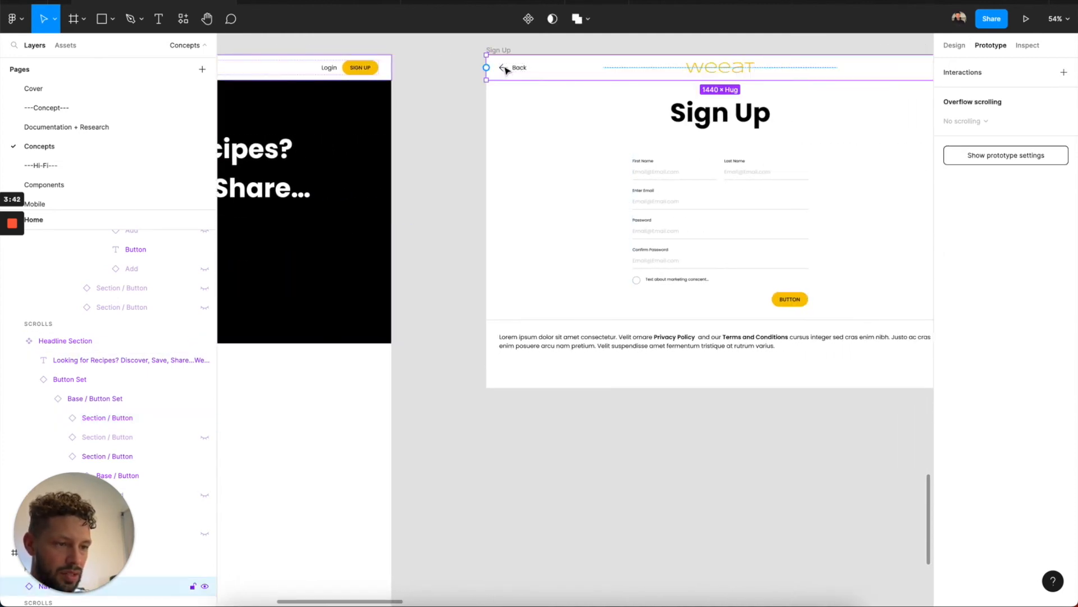
double_click(510, 68)
key(shift+Return)
drag(499, 68, 373, 104)
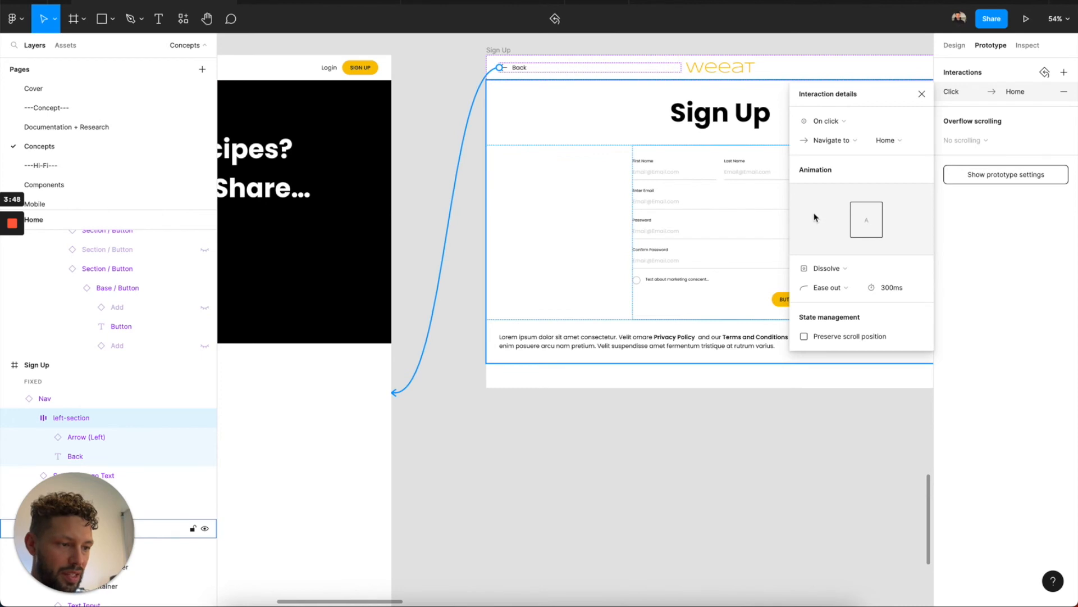
click(921, 94)
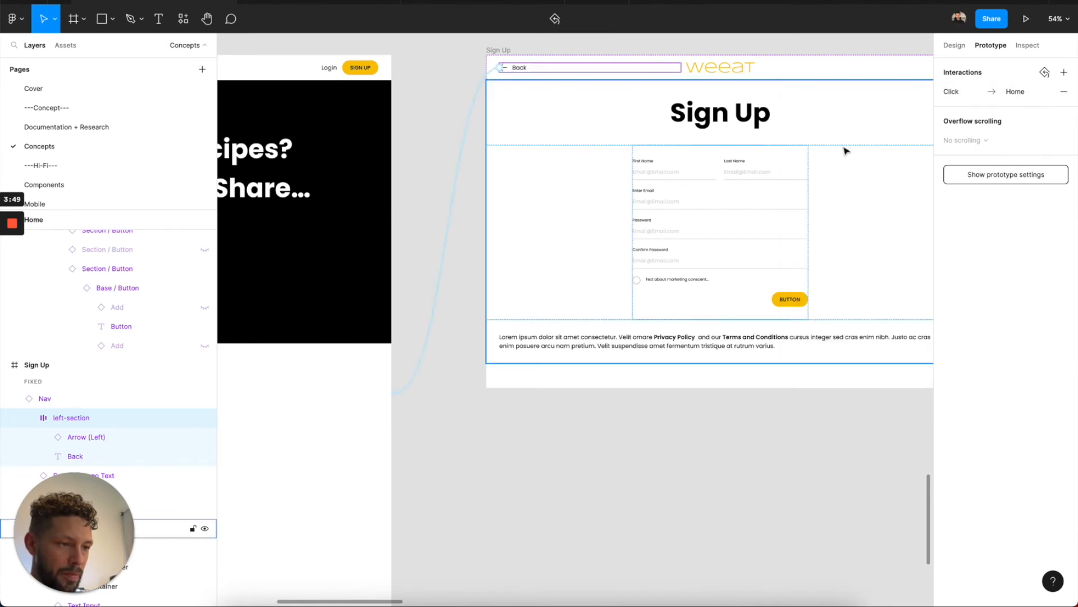
Link the Sign Up form's button to the Discover People screen on click.
click(790, 305)
scroll(789, 305, right, 5)
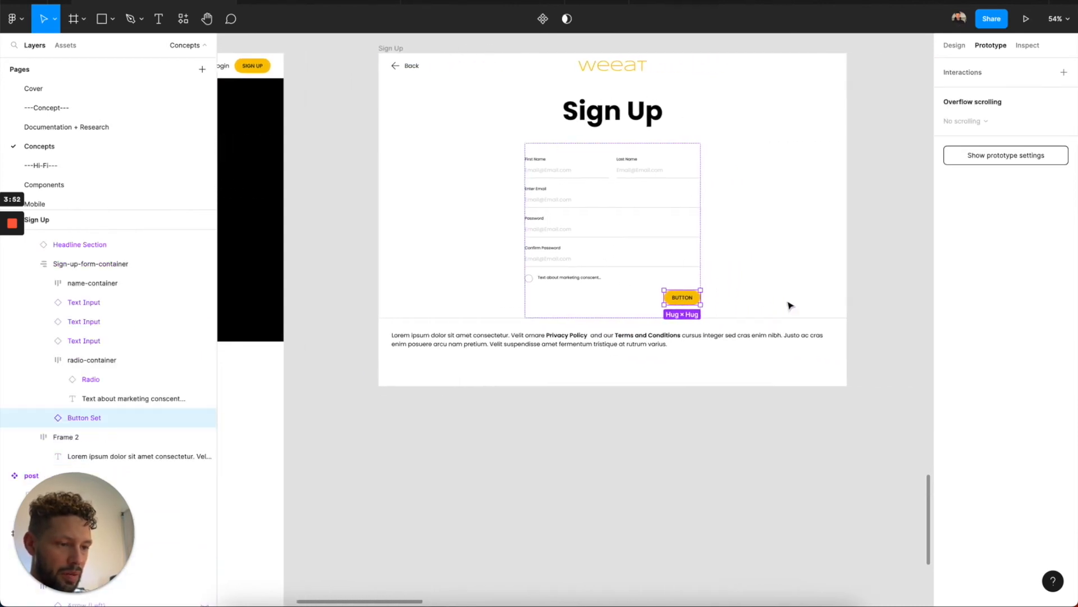
drag(616, 296, 862, 305)
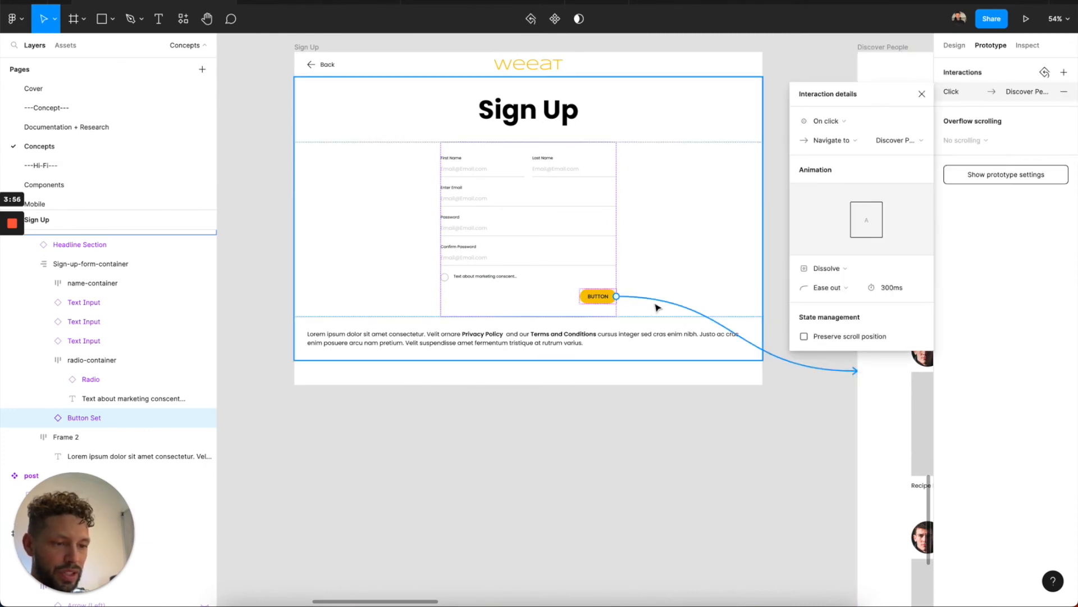
scroll(566, 291, right, 3)
scroll(566, 291, left, 3)
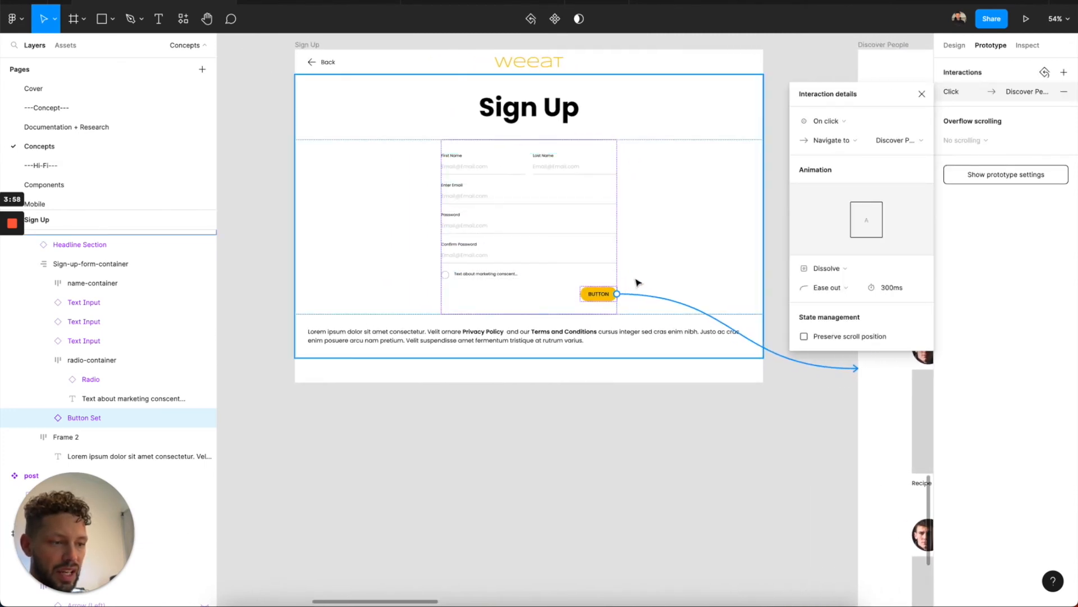
scroll(638, 282, right, 5)
click(922, 95)
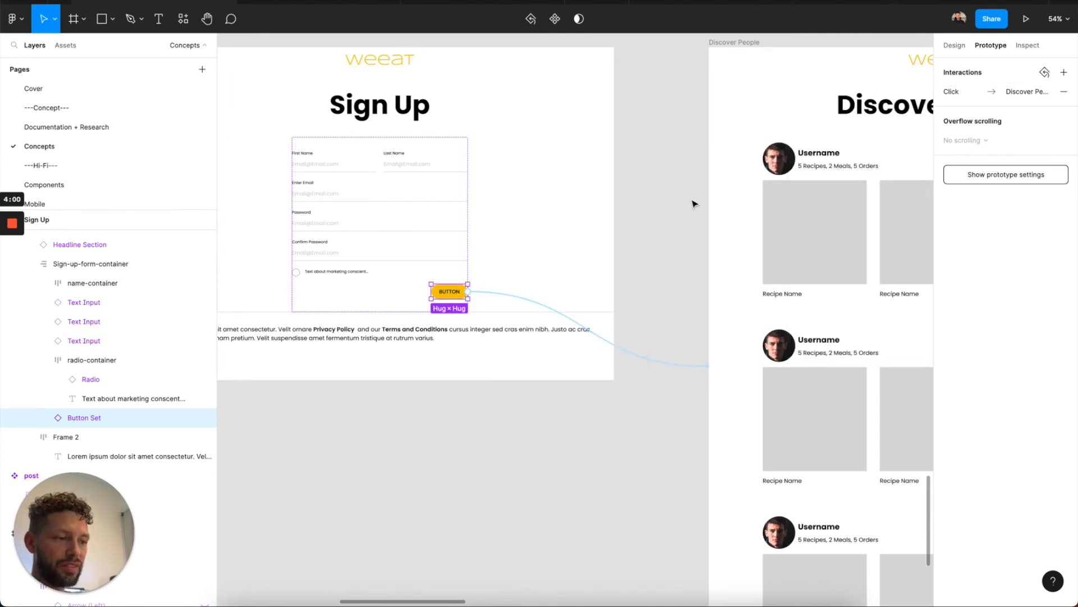
Review the transition from the Sign Up screen to Discover People and the layout of the Discover People screen.
scroll(687, 207, down, 2)
scroll(686, 207, left, 1)
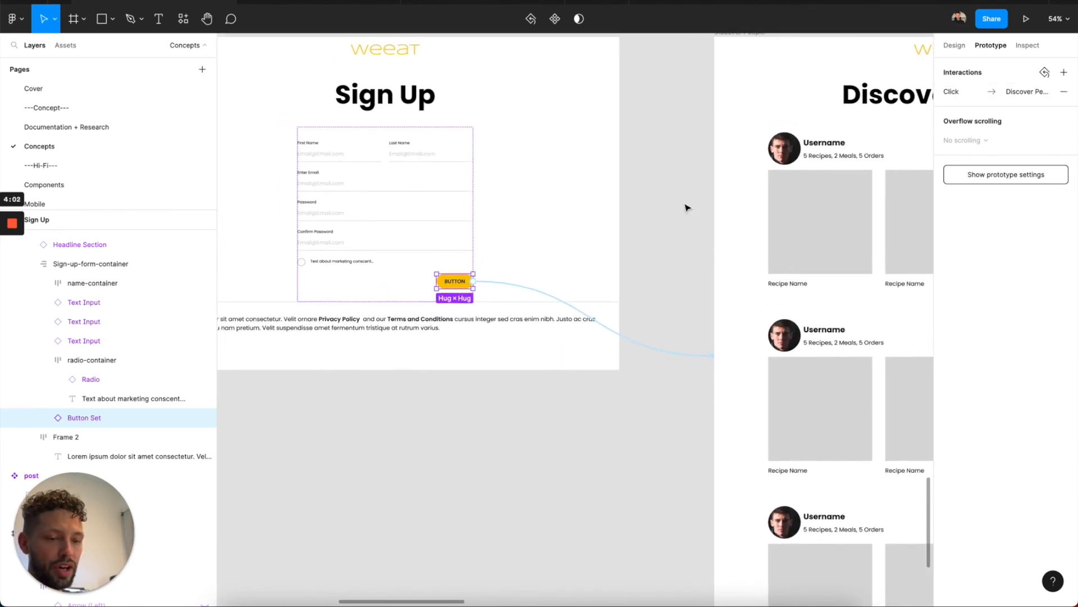
scroll(686, 207, right, 8)
scroll(687, 207, up, 3)
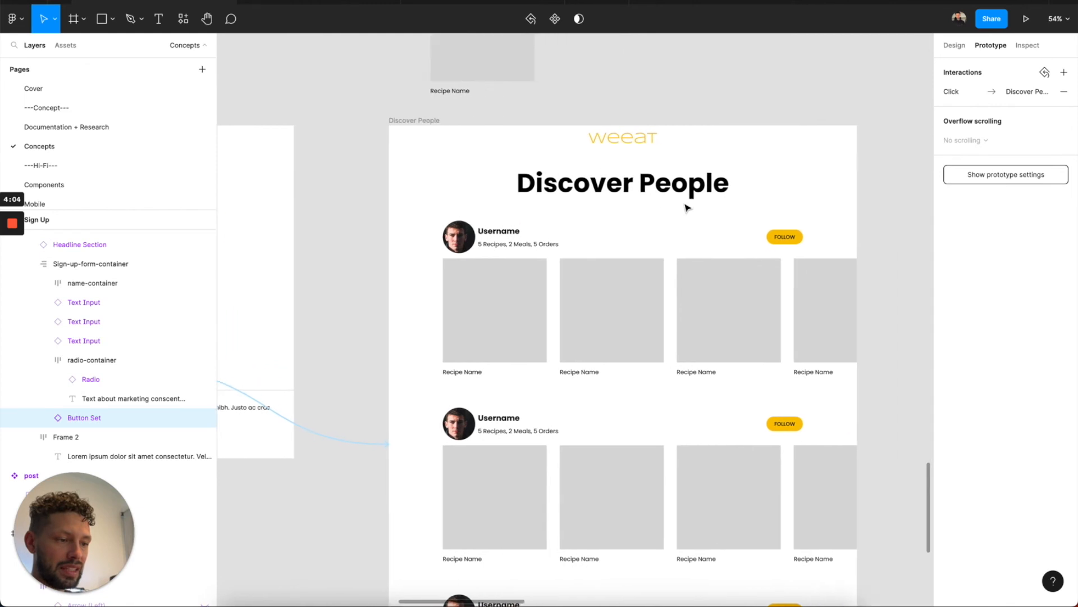
scroll(633, 230, left, 5)
scroll(634, 230, down, 3)
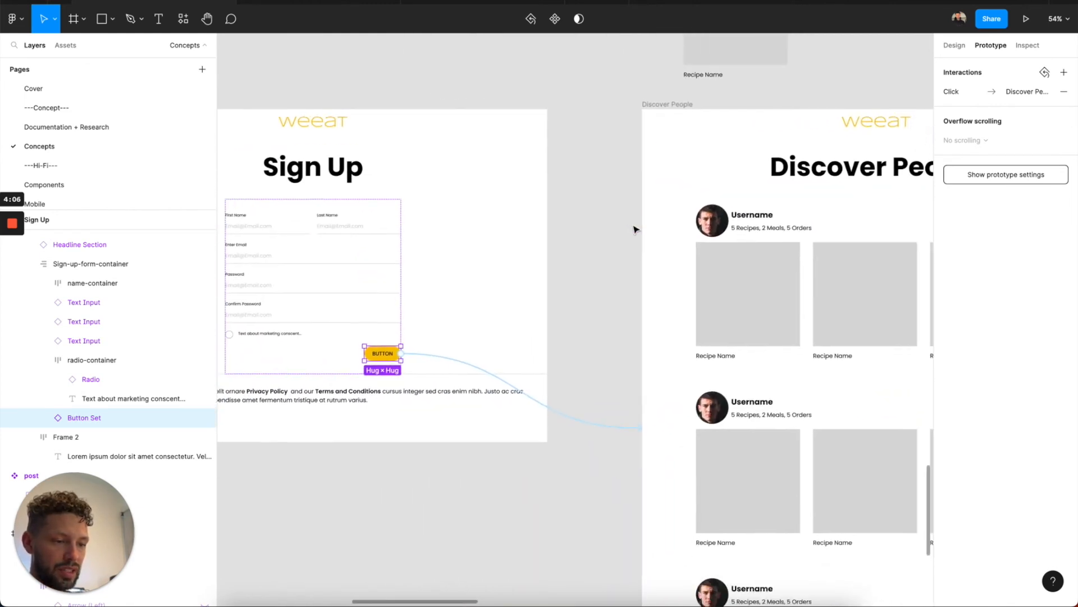
scroll(634, 230, right, 2)
scroll(633, 229, down, 6)
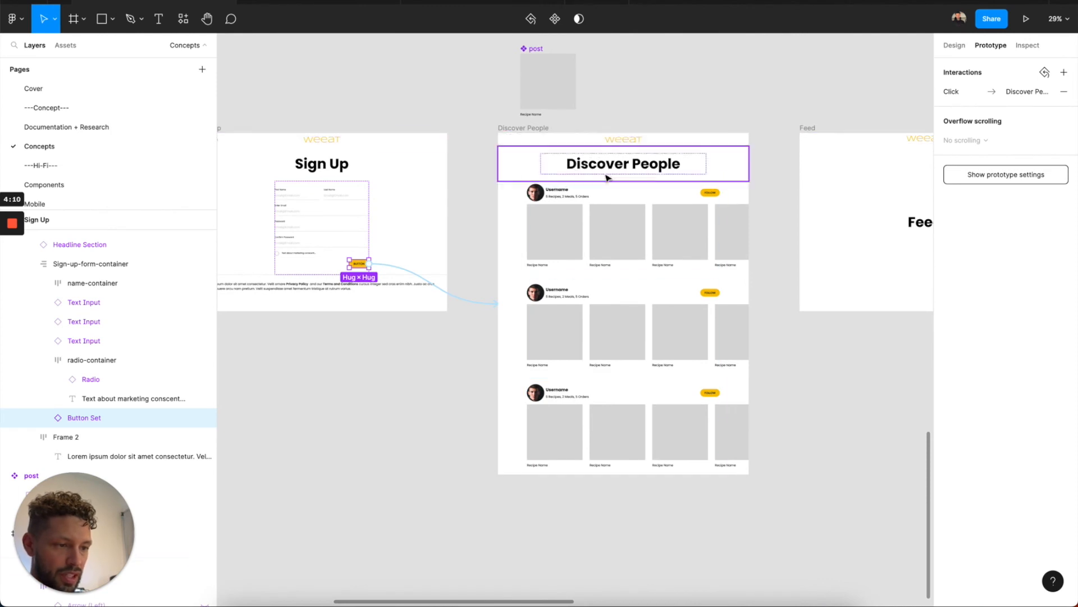
Copy the Footer Action Bar from the Update Account Info screen and paste it into the Discover People frame.
scroll(664, 313, right, 15)
scroll(664, 312, down, 2)
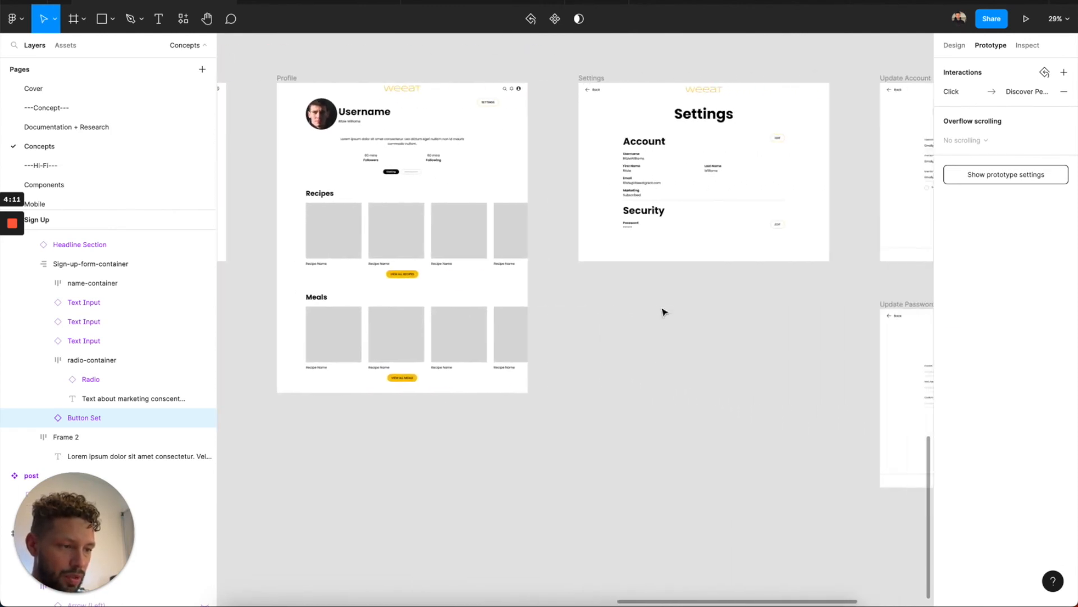
click(664, 278)
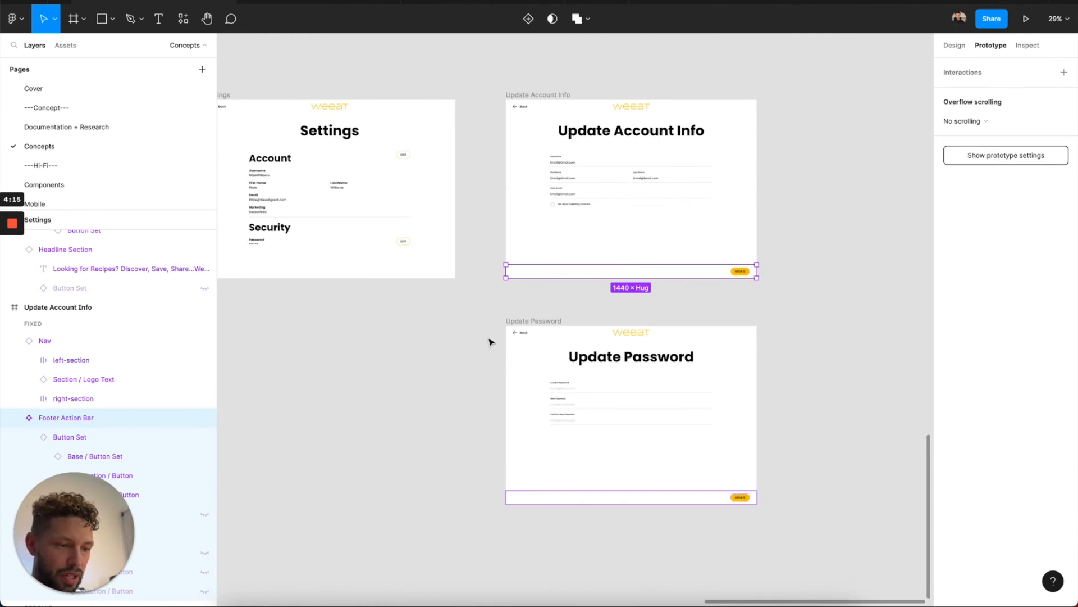
scroll(471, 341, left, 10)
click(371, 137)
key(ctrl+v)
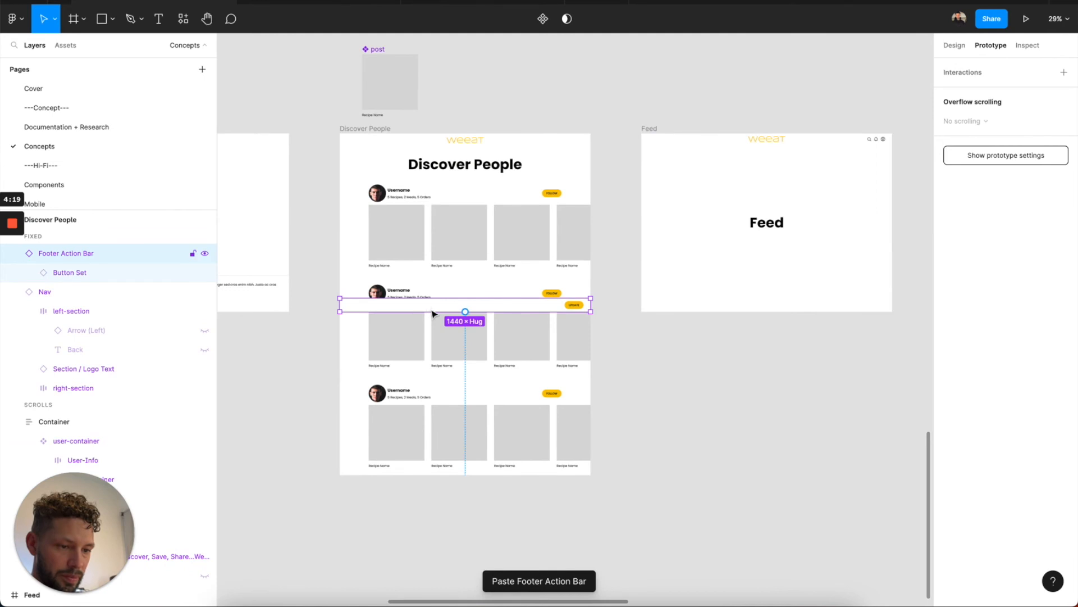
Align the Footer Action Bar to the bottom of the Discover People frame and lengthen the frame to about 2209.
click(955, 45)
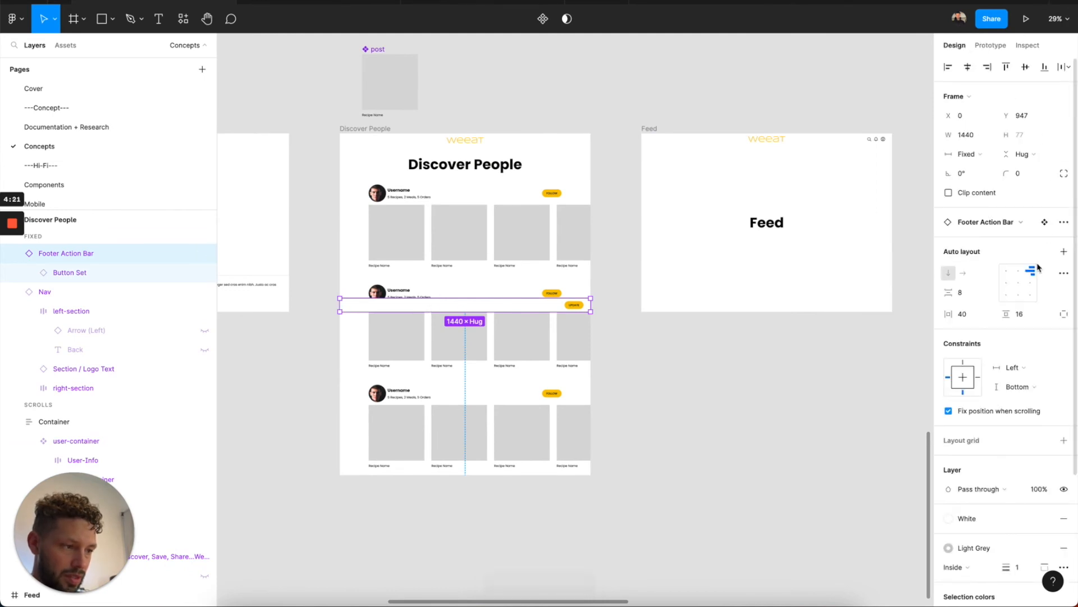
click(1040, 68)
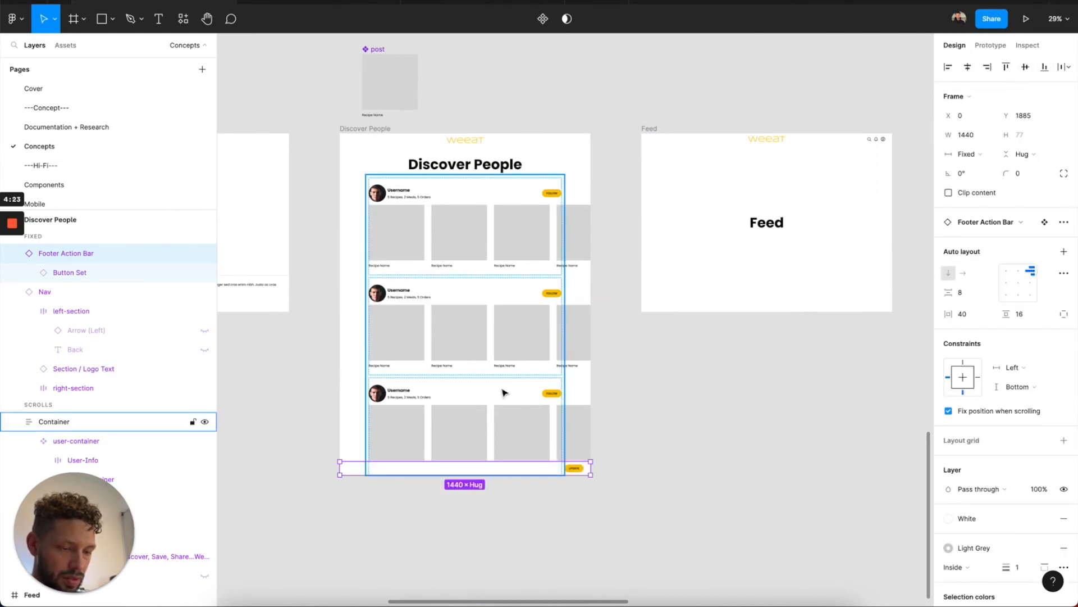
click(384, 129)
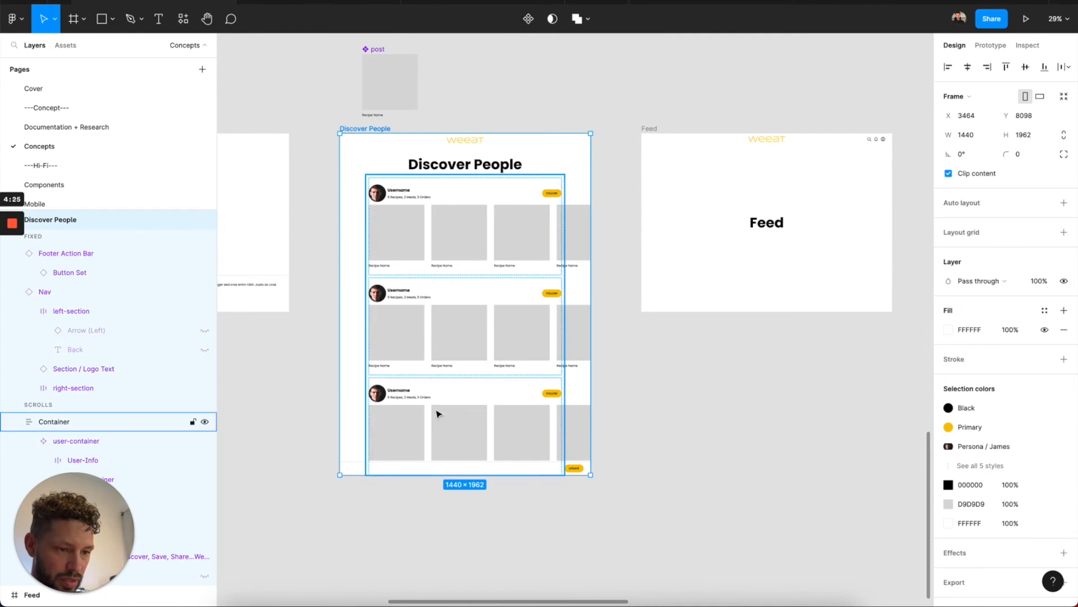
click(452, 475)
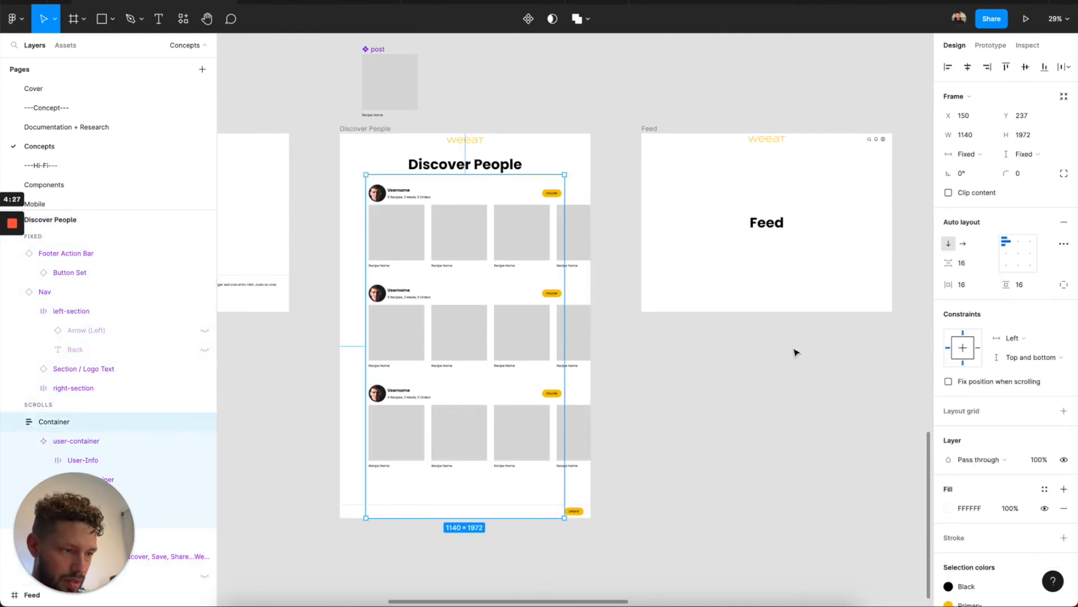
click(1024, 153)
click(1017, 164)
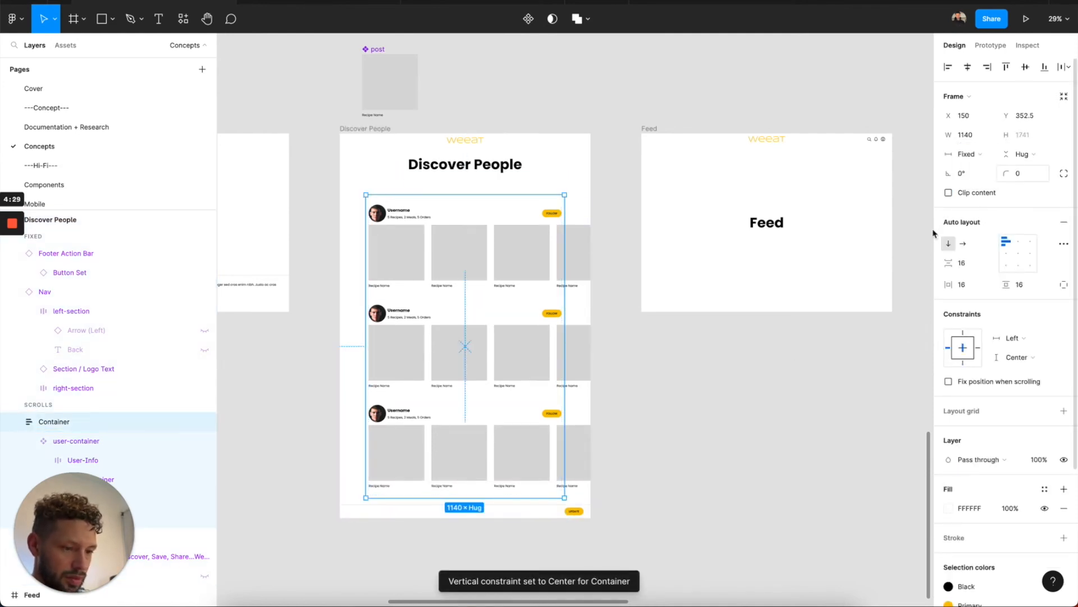
key(ctrl+z)
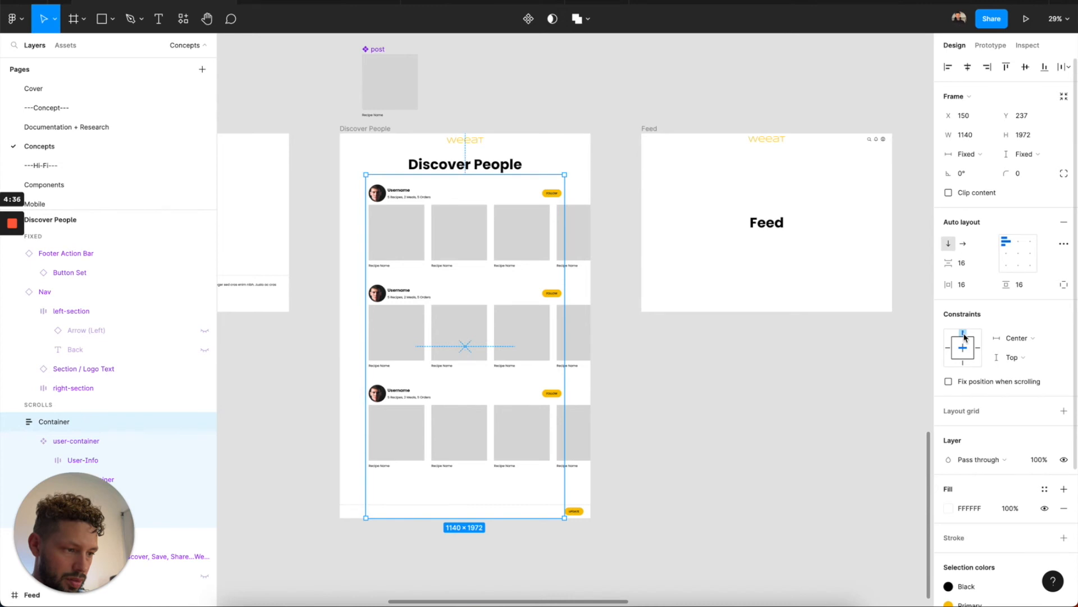
Constrain the Discover People Container to Center horizontally and Top vertically, and set its height to Hug contents.
click(1024, 154)
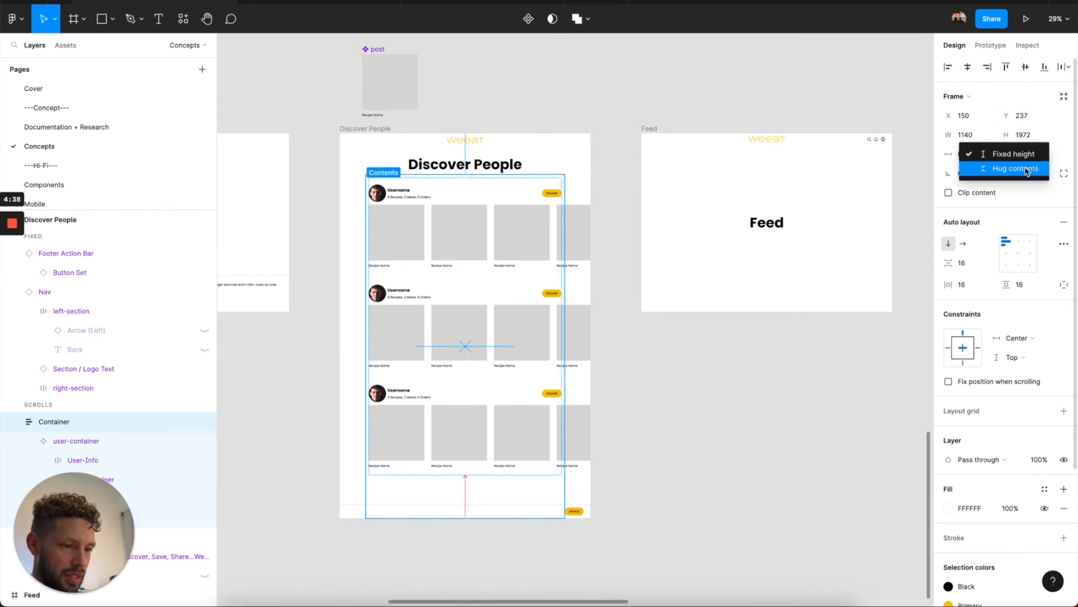
click(1018, 165)
Set the Discover People frame's height to 2055.
click(475, 512)
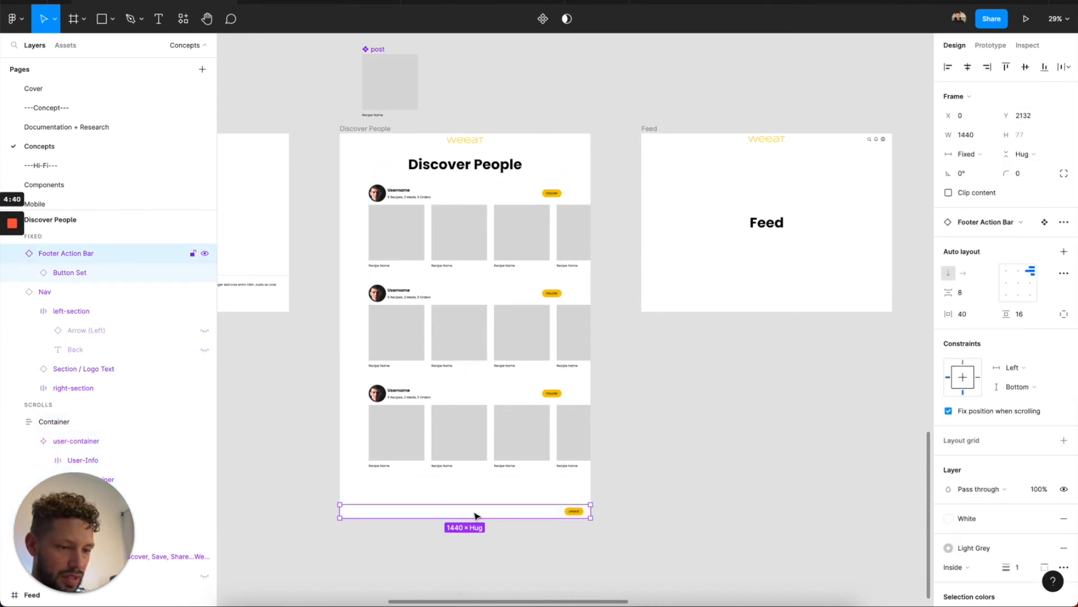
click(375, 124)
click(380, 130)
click(1036, 138)
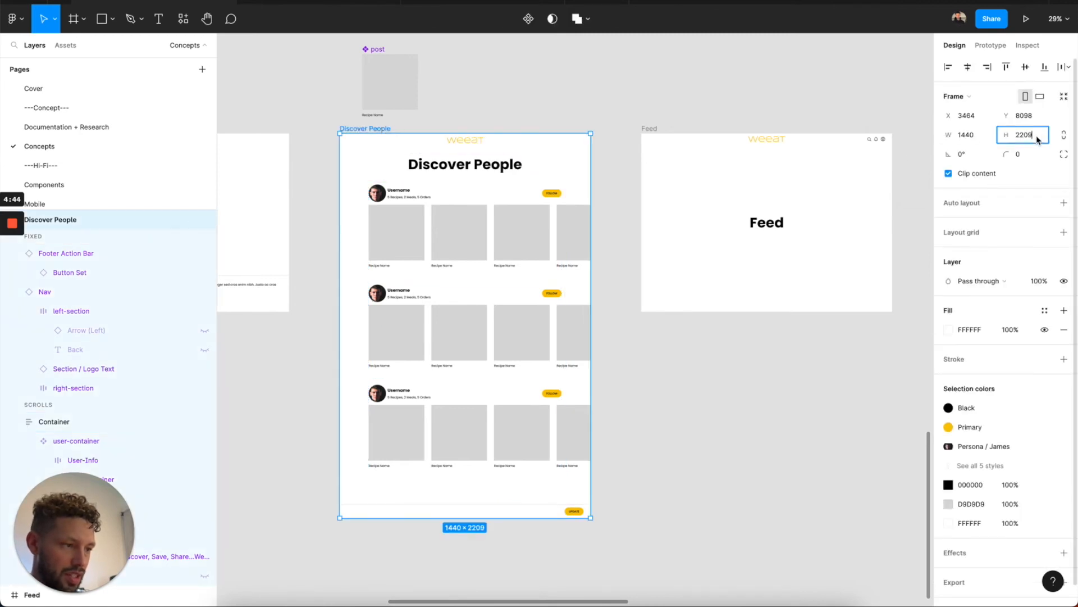
text(-15)
key(Return)
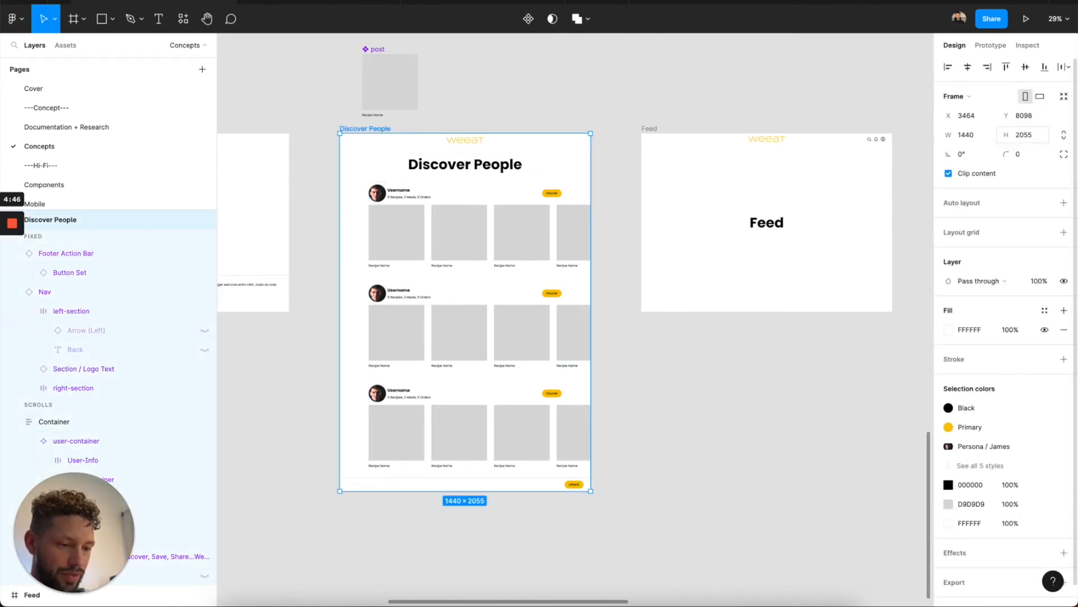
Change the button label in the Discover People screen's Footer Action Bar to CONTINUE.
click(536, 381)
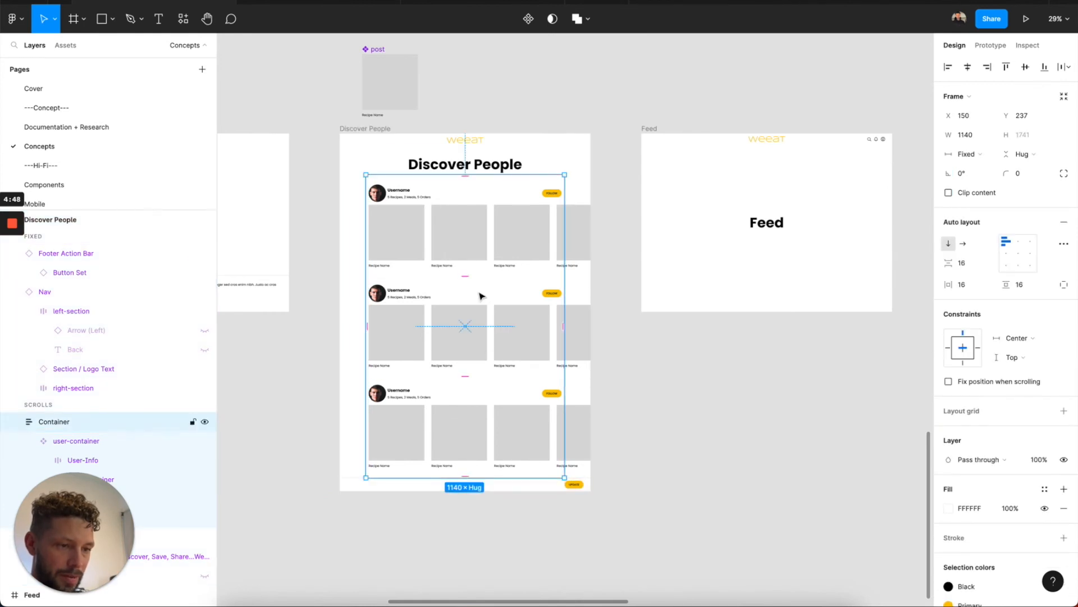
click(541, 487)
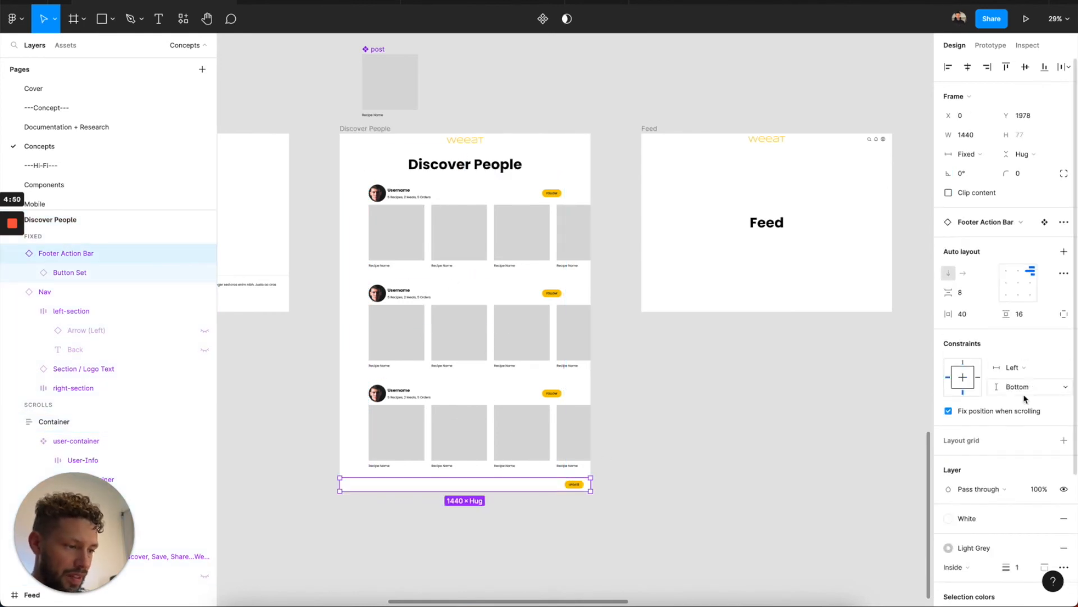
scroll(578, 480, up, 5)
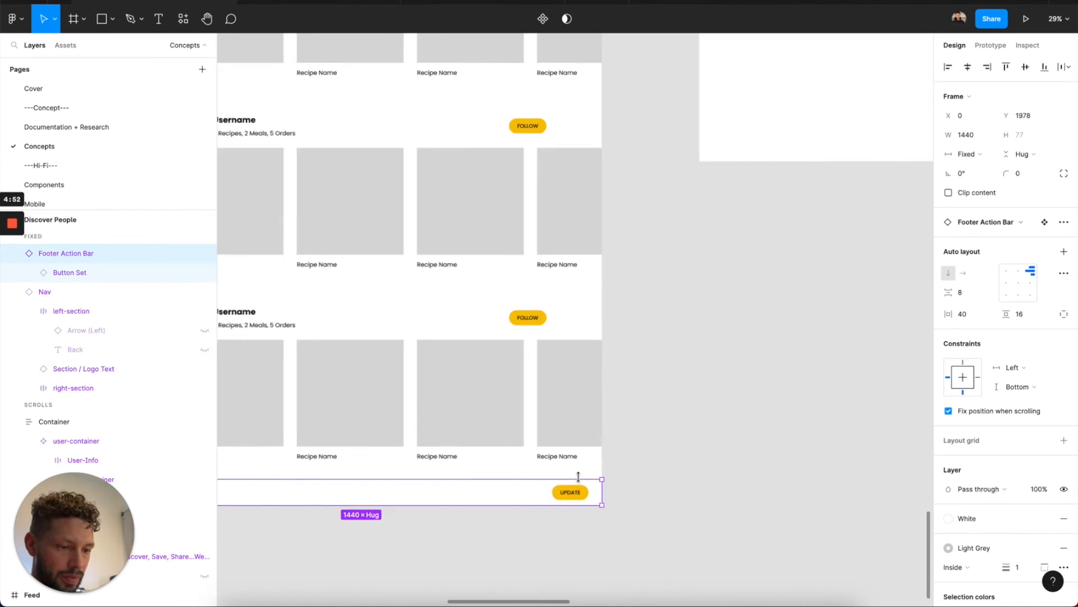
super+click(570, 494)
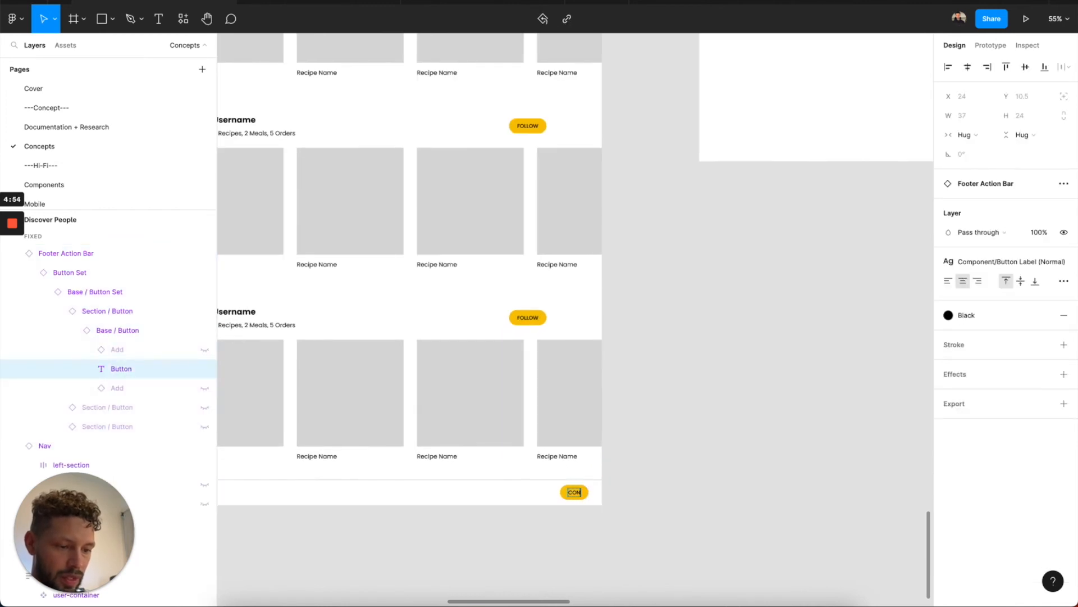
key(Escape)
Link the Button Set in the Discover People footer bar to the Feed screen on click.
scroll(567, 494, down, 5)
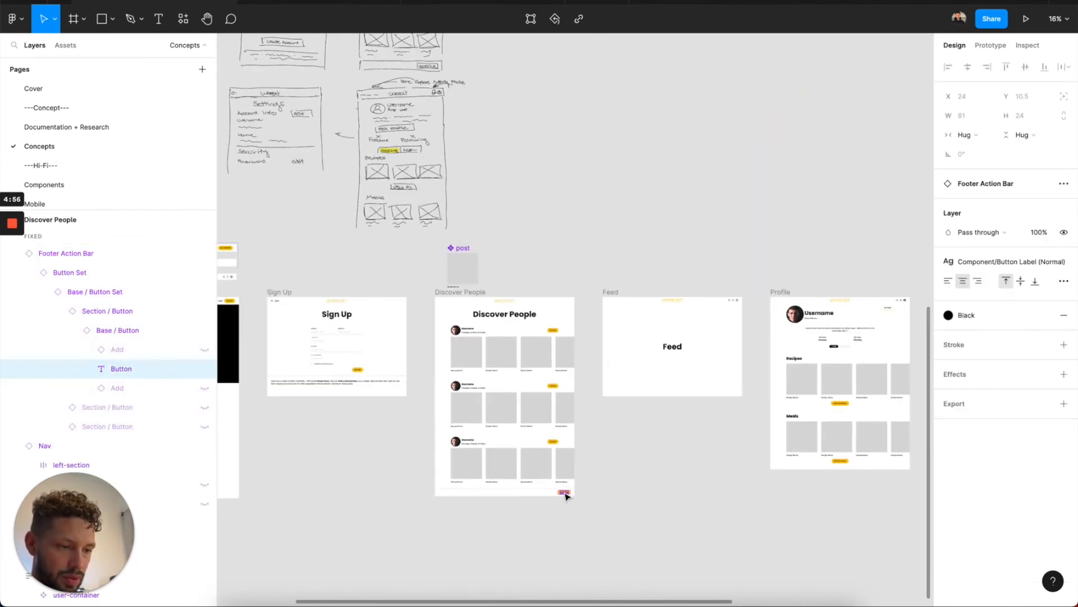
click(988, 46)
scroll(618, 461, up, 5)
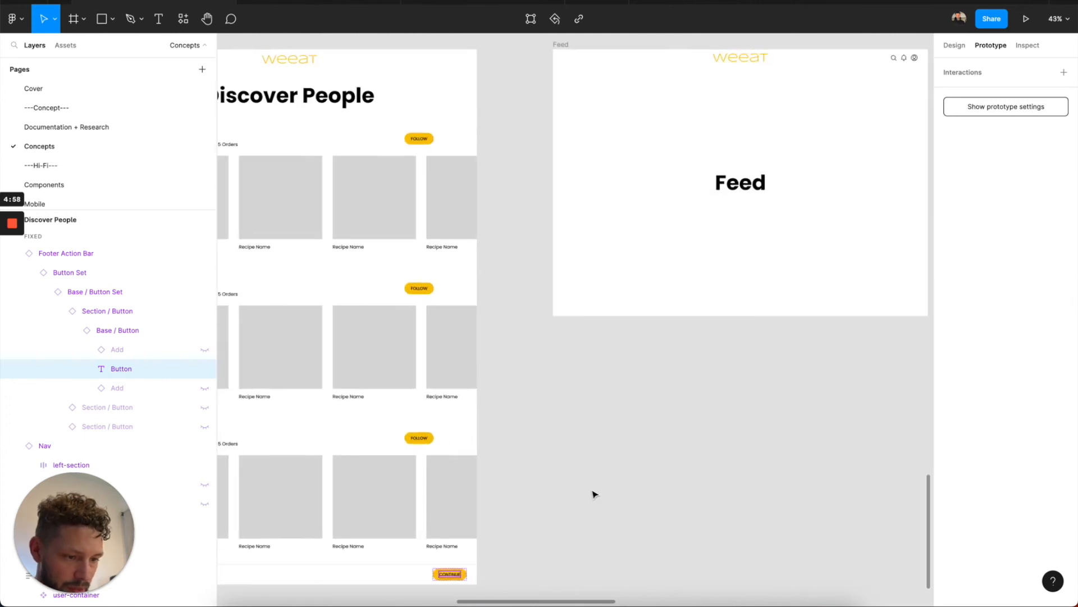
click(491, 573)
double_click(461, 579)
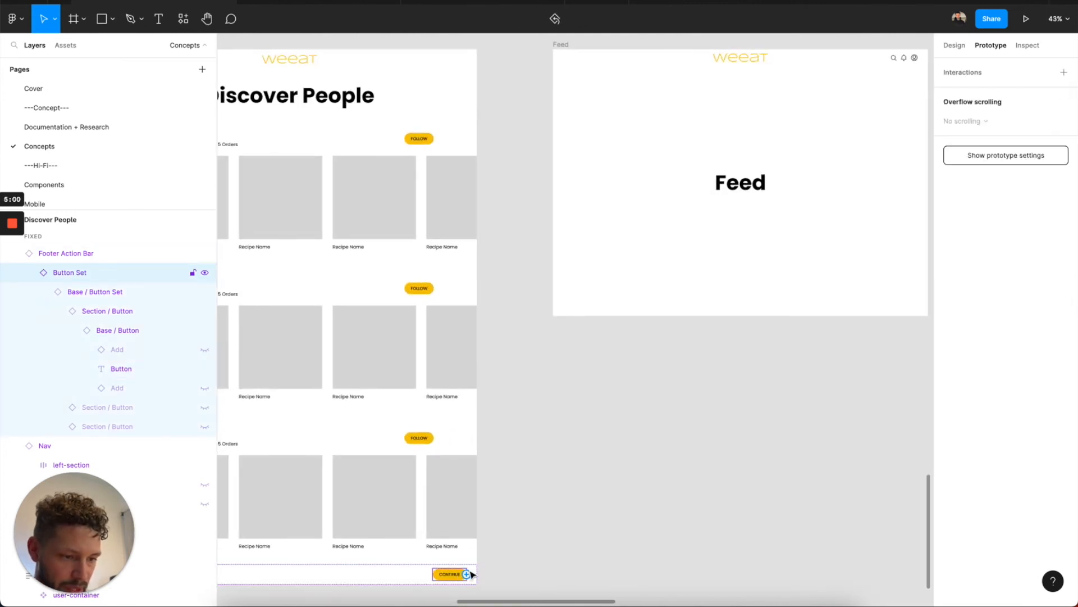
drag(522, 485, 622, 314)
scroll(623, 314, down, 5)
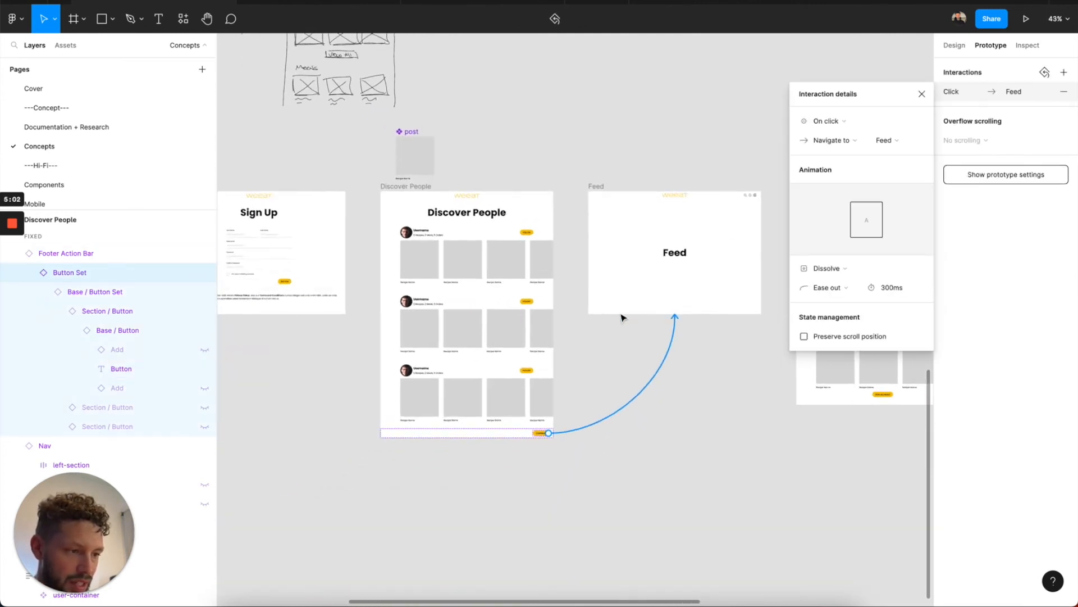
click(922, 94)
Link the user icon in the Feed screen's Nav to the Profile screen on click.
scroll(739, 192, up, 5)
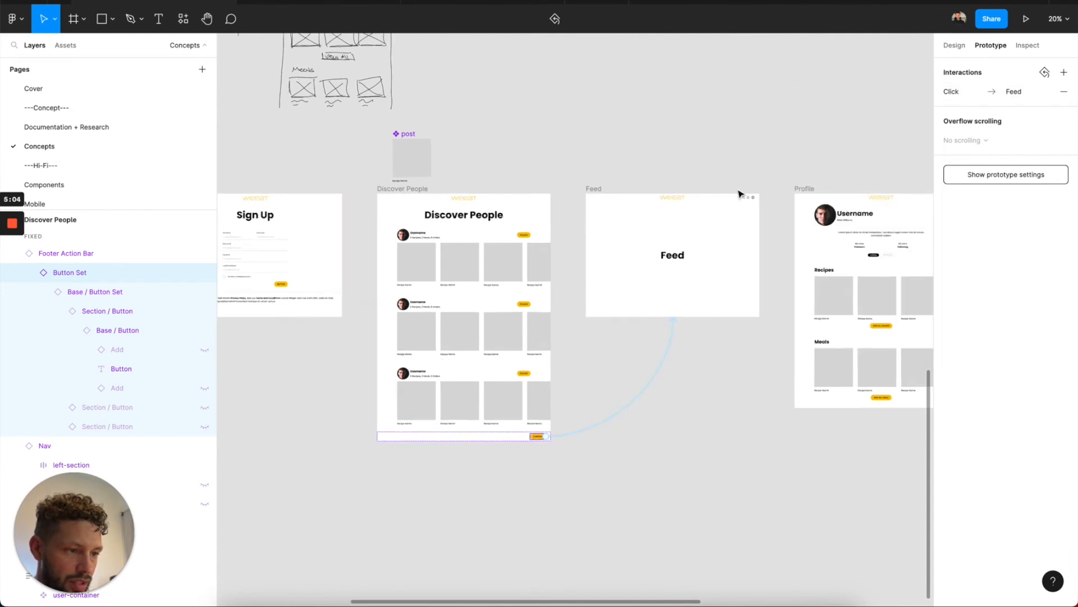
click(656, 174)
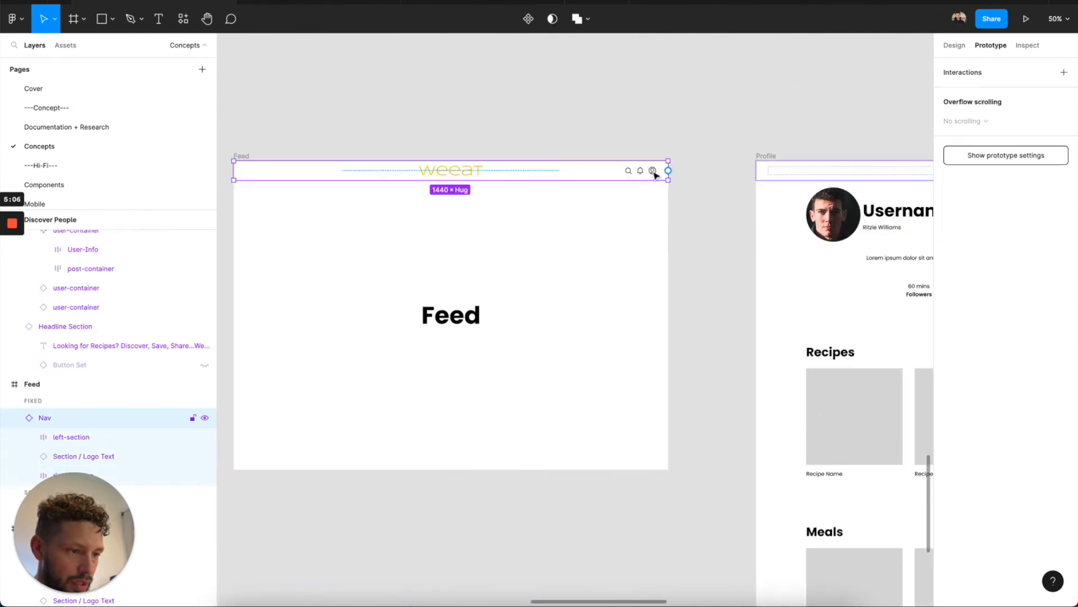
click(656, 173)
scroll(646, 174, up, 5)
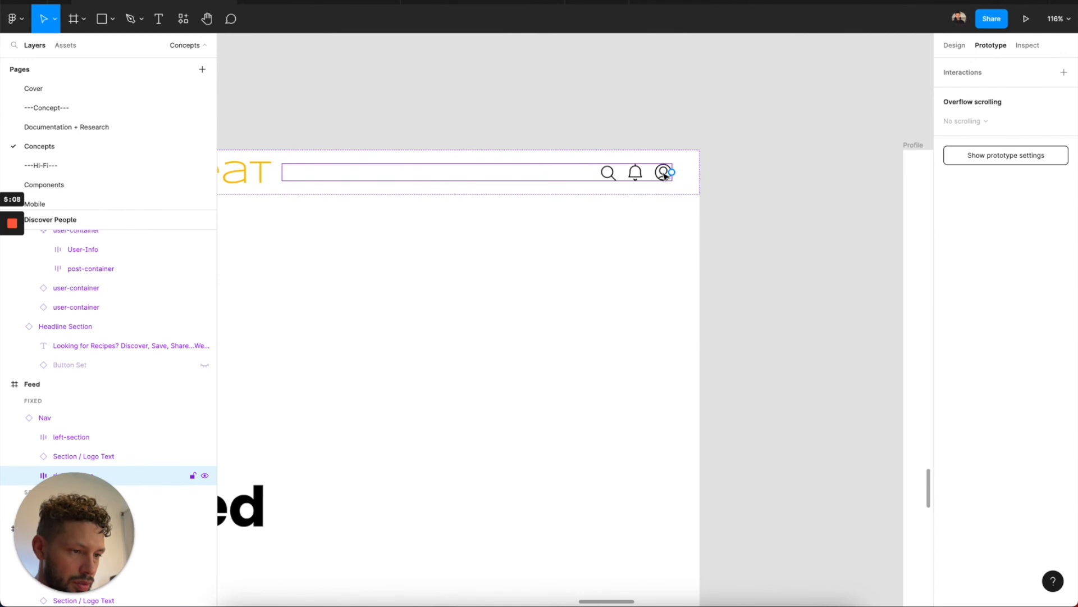
click(665, 175)
drag(672, 175, 915, 260)
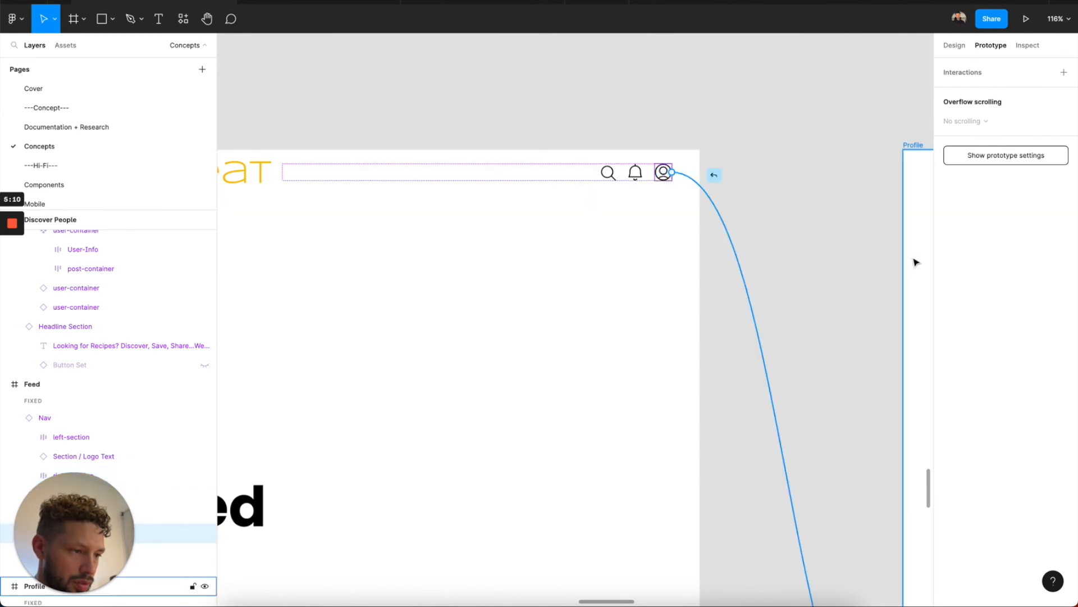
Set the post-container of the first user-container on Discover People to horizontal overflow scrolling.
scroll(780, 344, down, 5)
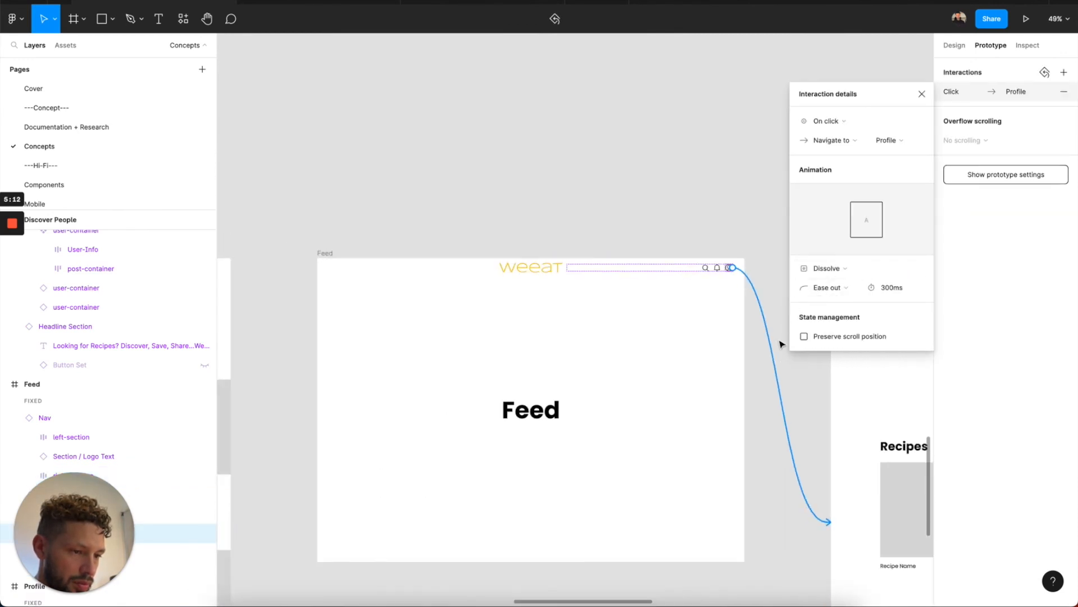
scroll(781, 343, right, 10)
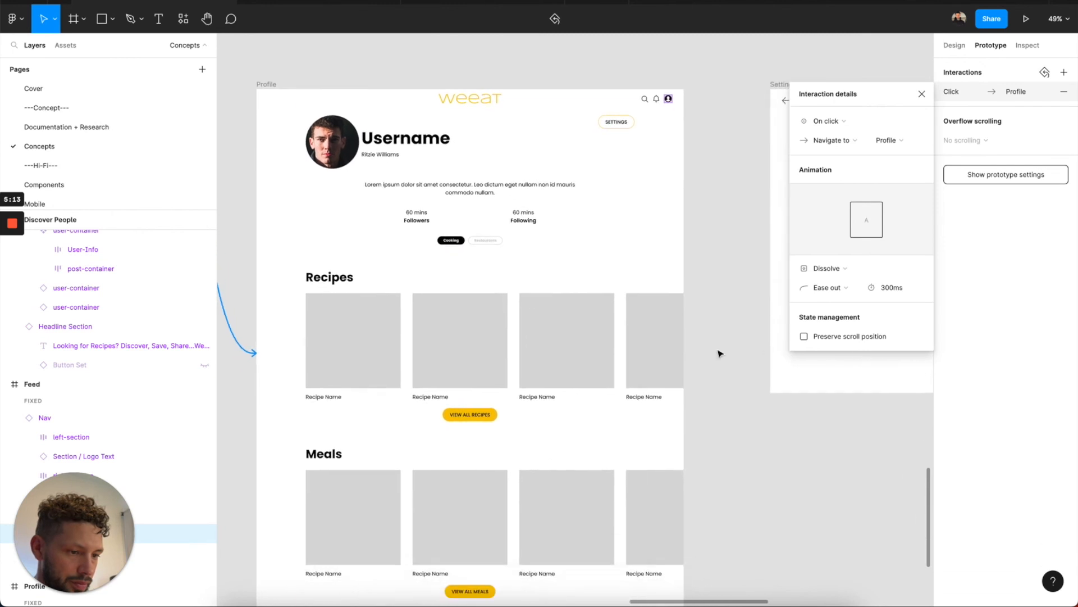
click(600, 336)
click(585, 330)
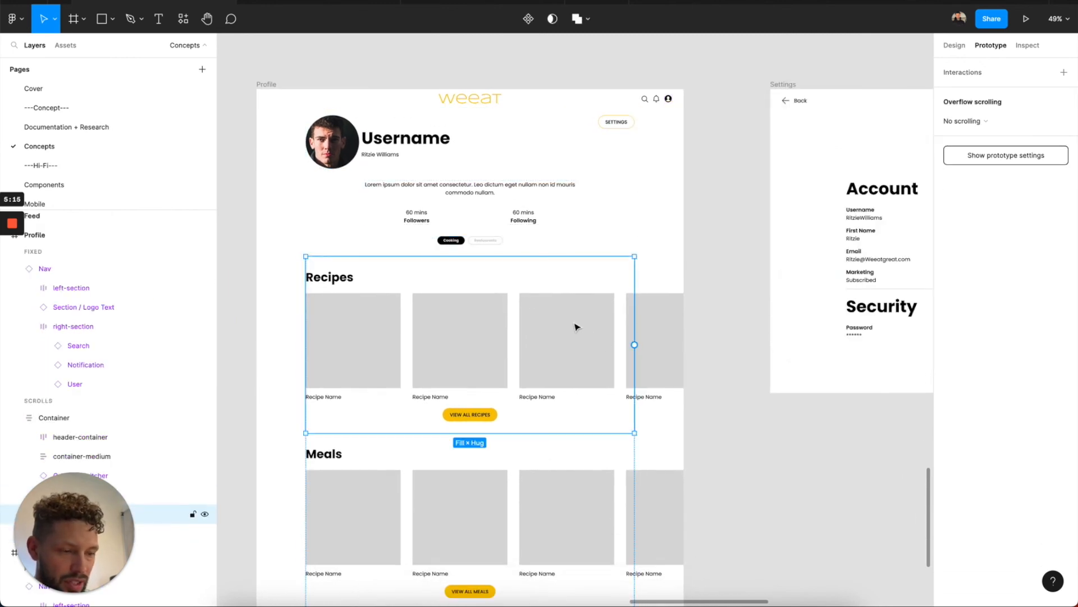
scroll(576, 327, down, 2)
scroll(575, 327, left, 15)
double_click(644, 249)
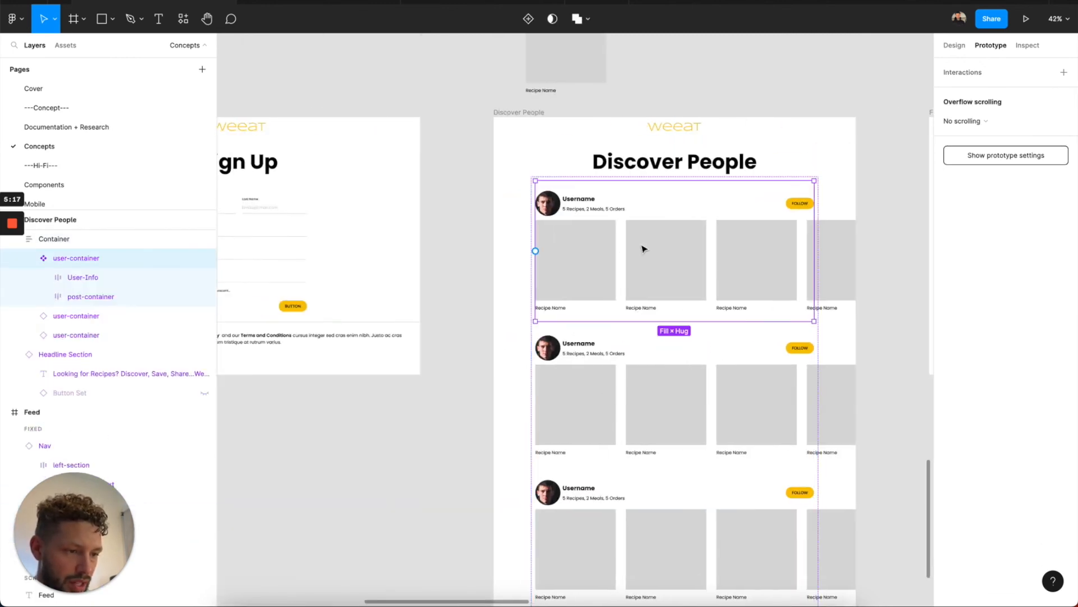
click(639, 258)
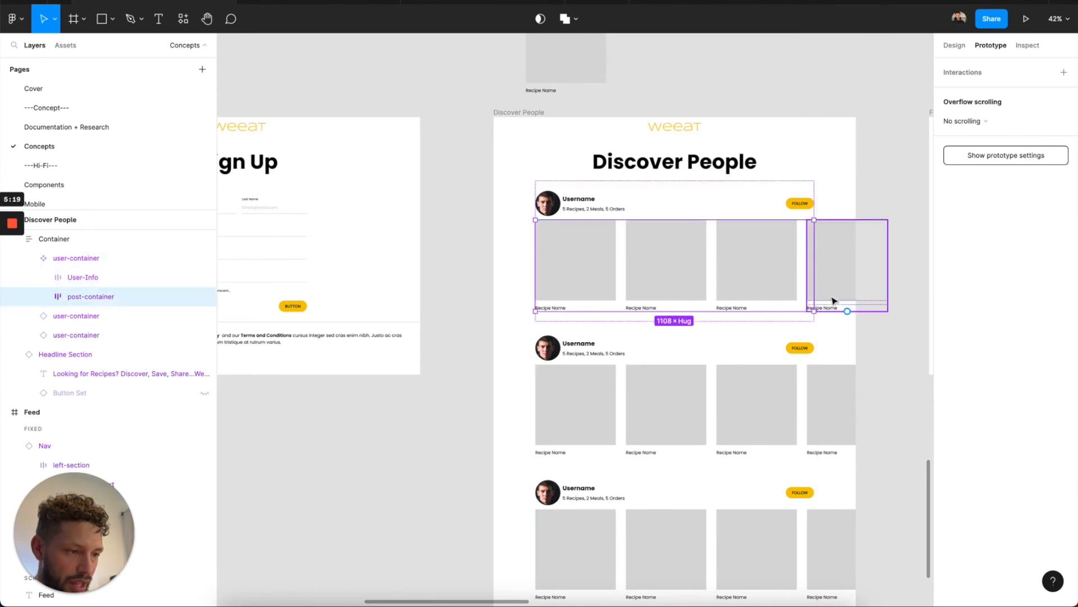
click(973, 122)
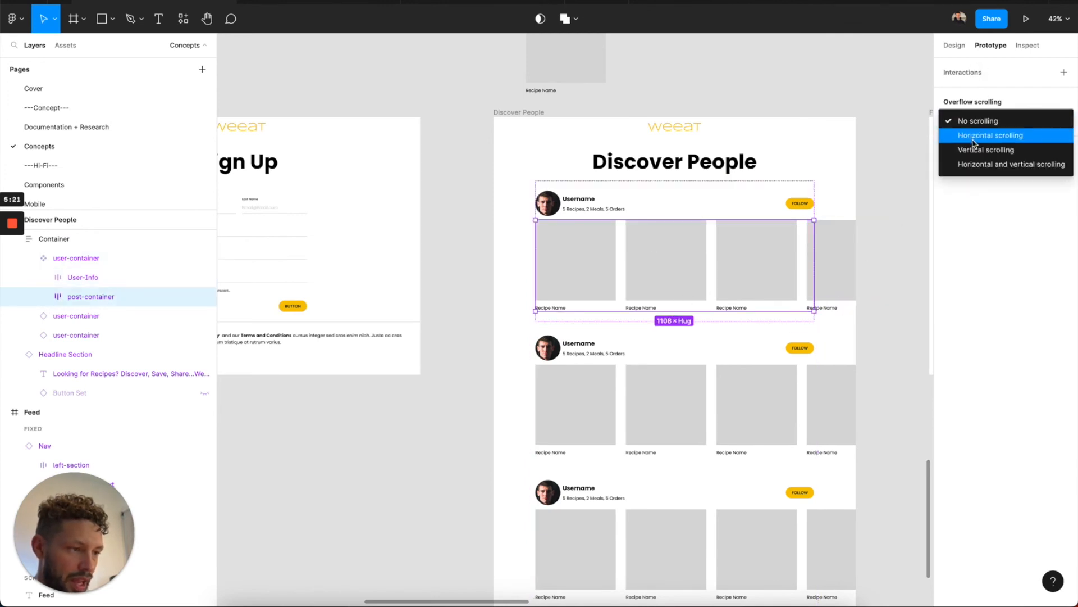
click(973, 137)
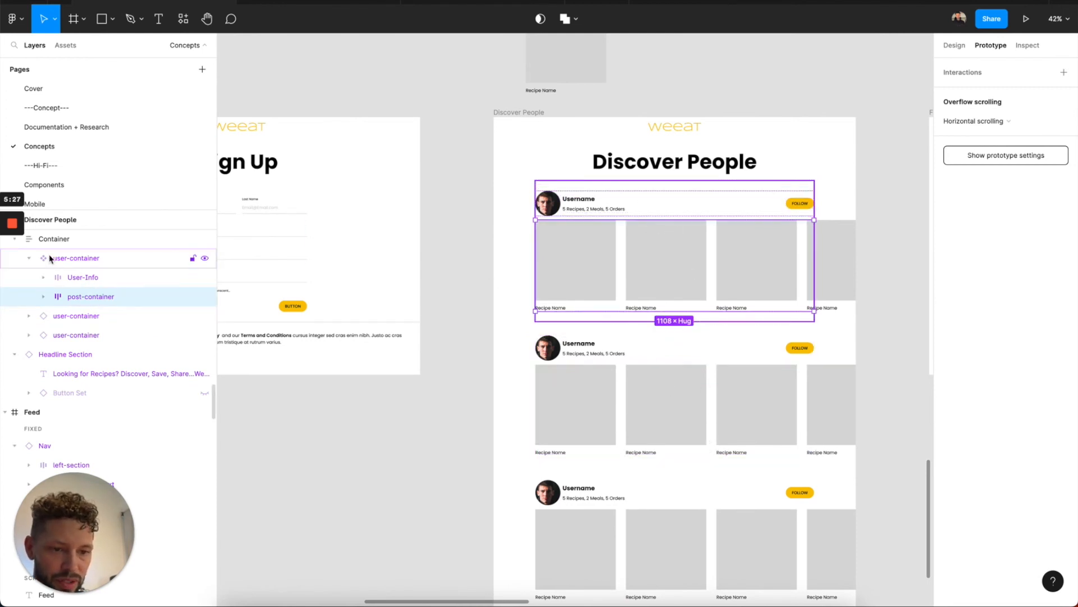
Check the overflow scrolling setting of the post-container in the second user-container on Discover People.
click(633, 419)
click(635, 420)
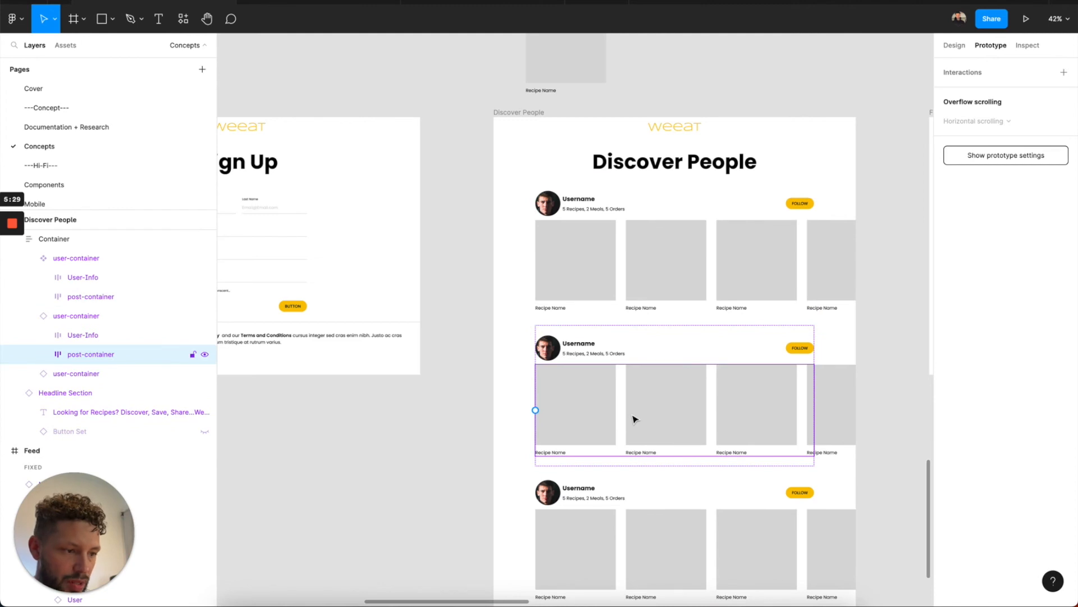
double_click(637, 416)
key(shift+Return)
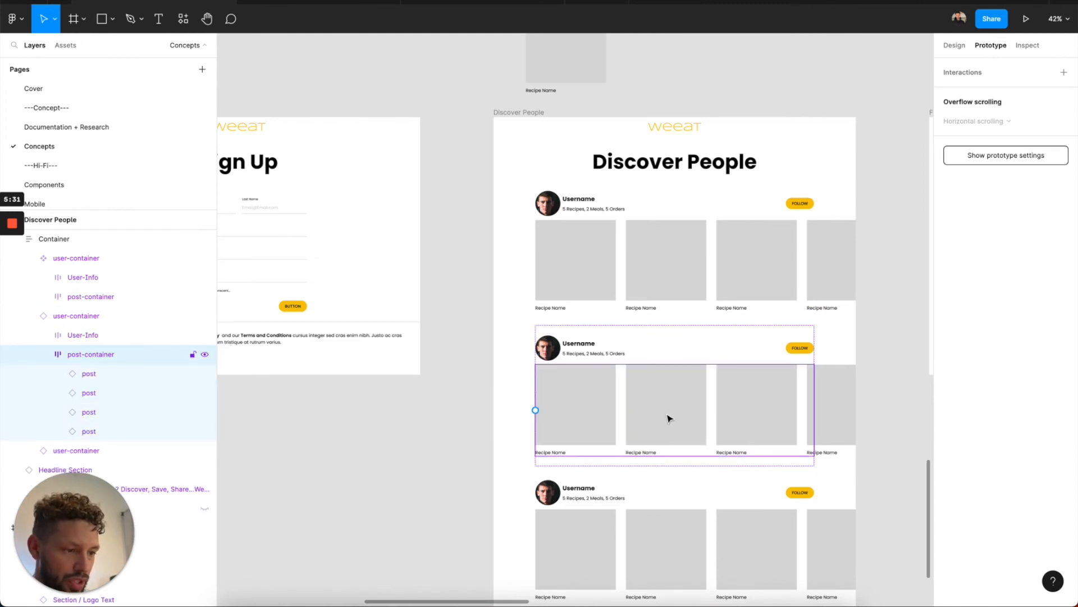
Set the Recipes post-container on the Profile screen to horizontal overflow scrolling.
scroll(668, 418, right, 5)
scroll(668, 418, down, 3)
scroll(668, 418, right, 6)
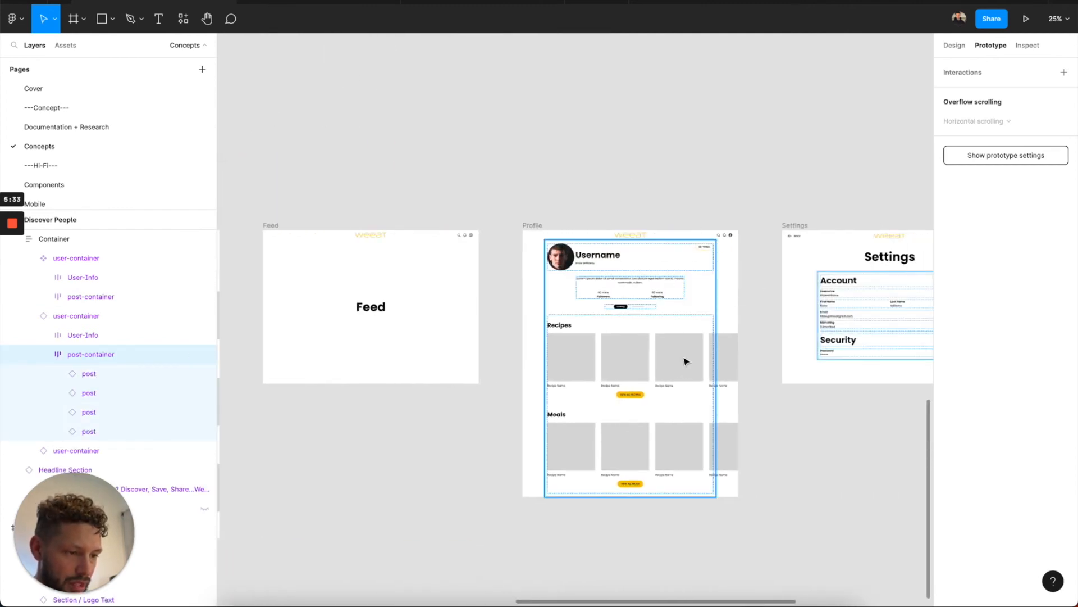
click(684, 361)
double_click(684, 361)
double_click(685, 361)
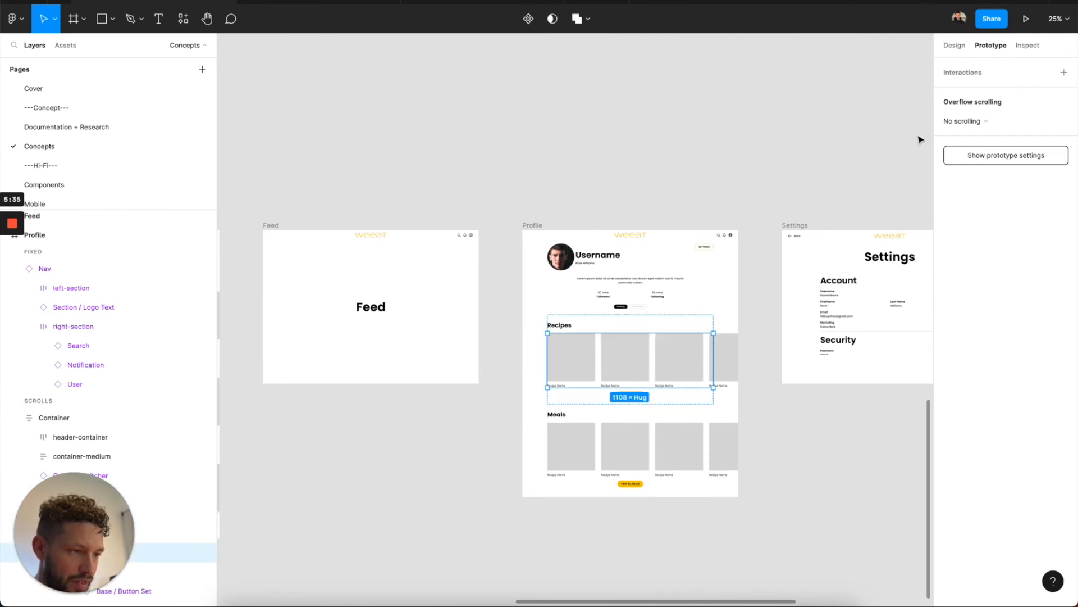
click(962, 121)
click(980, 135)
Set the Meals post-container on the Profile screen to horizontal overflow scrolling.
click(649, 453)
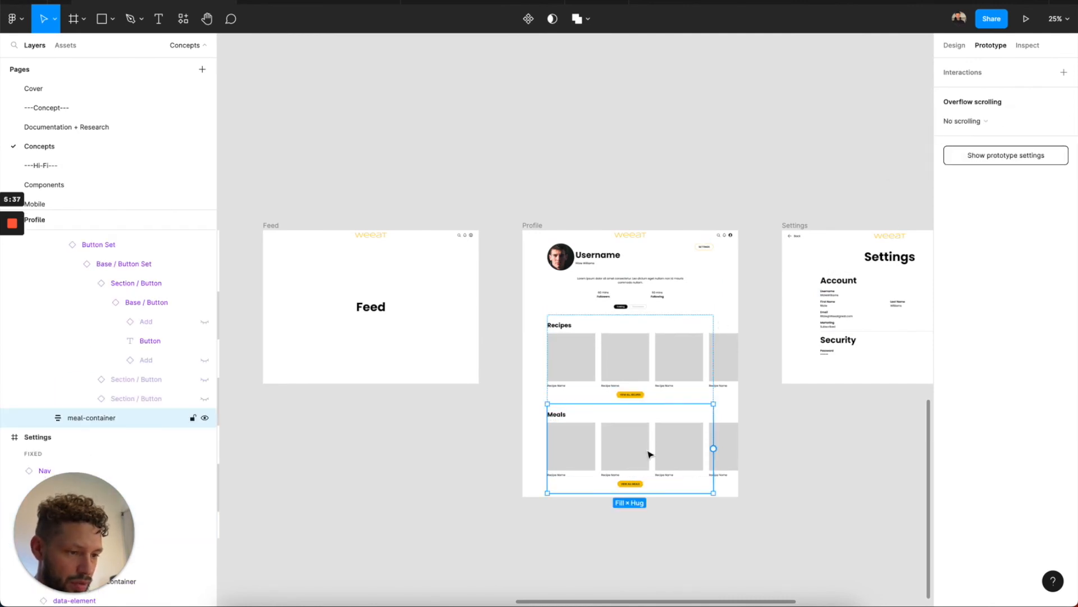
double_click(649, 452)
click(1010, 128)
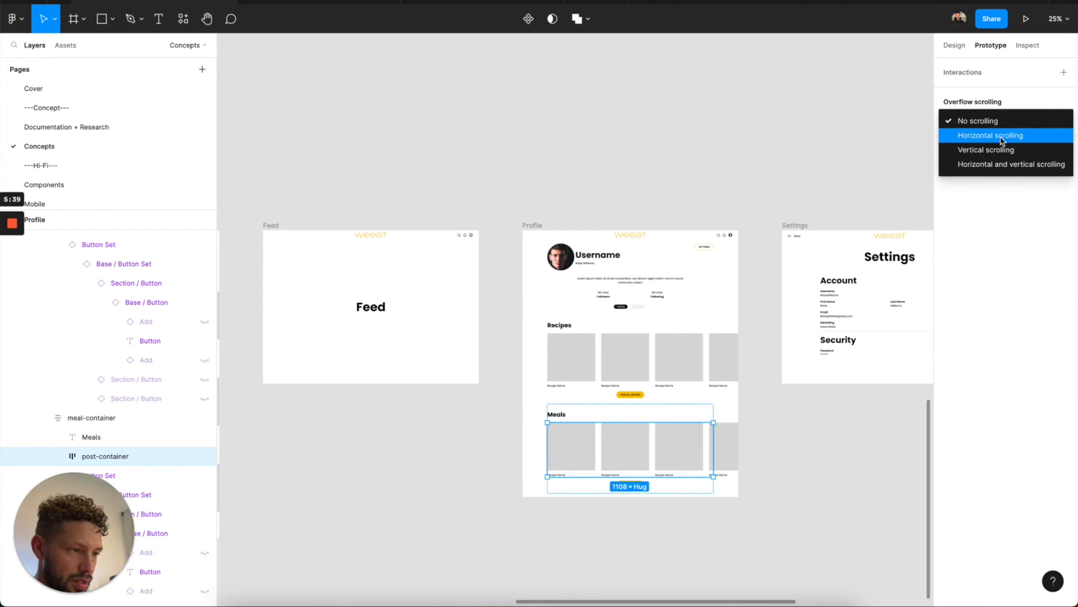
click(1005, 135)
click(803, 420)
Link the Settings button in the Profile screen's header to the Settings screen on click.
scroll(804, 420, right, 4)
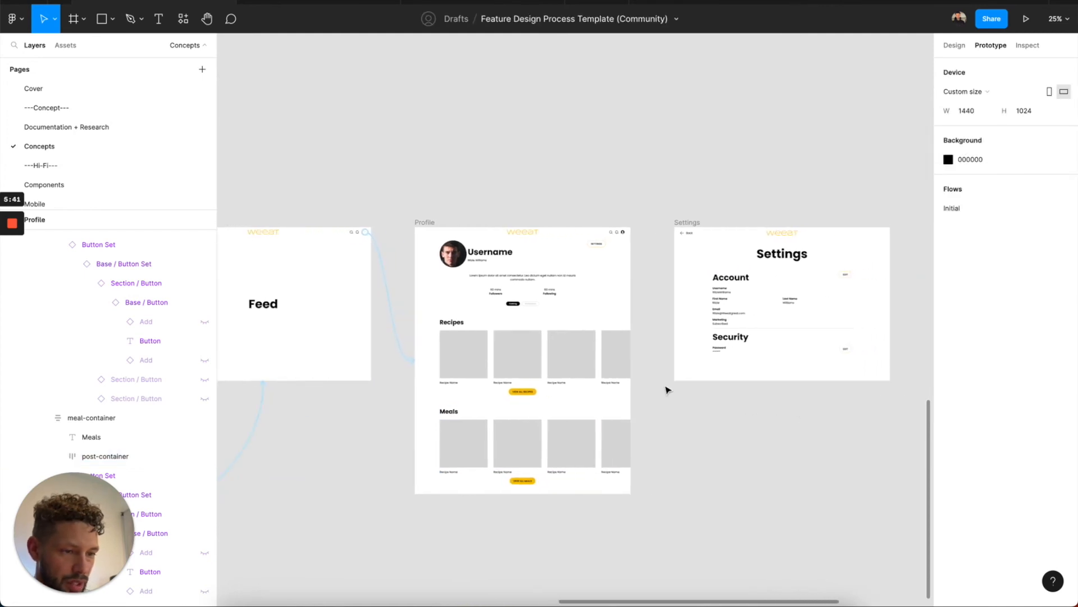
scroll(574, 269, up, 5)
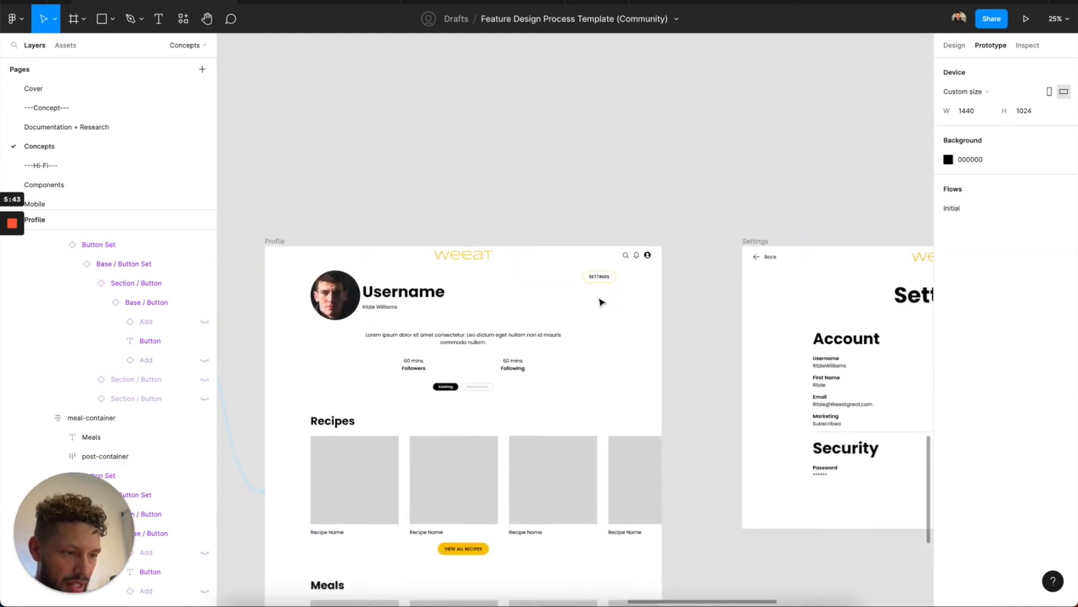
click(603, 282)
click(603, 283)
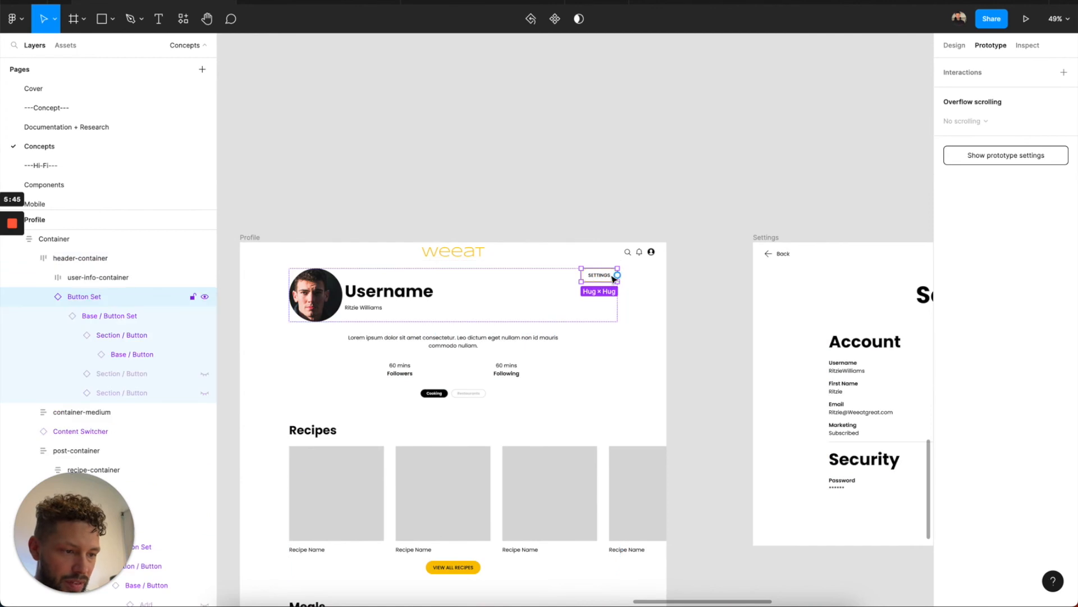
drag(764, 375, 772, 384)
Link the Back section in the Settings screen's Nav to the Profile screen on click.
scroll(773, 387, right, 5)
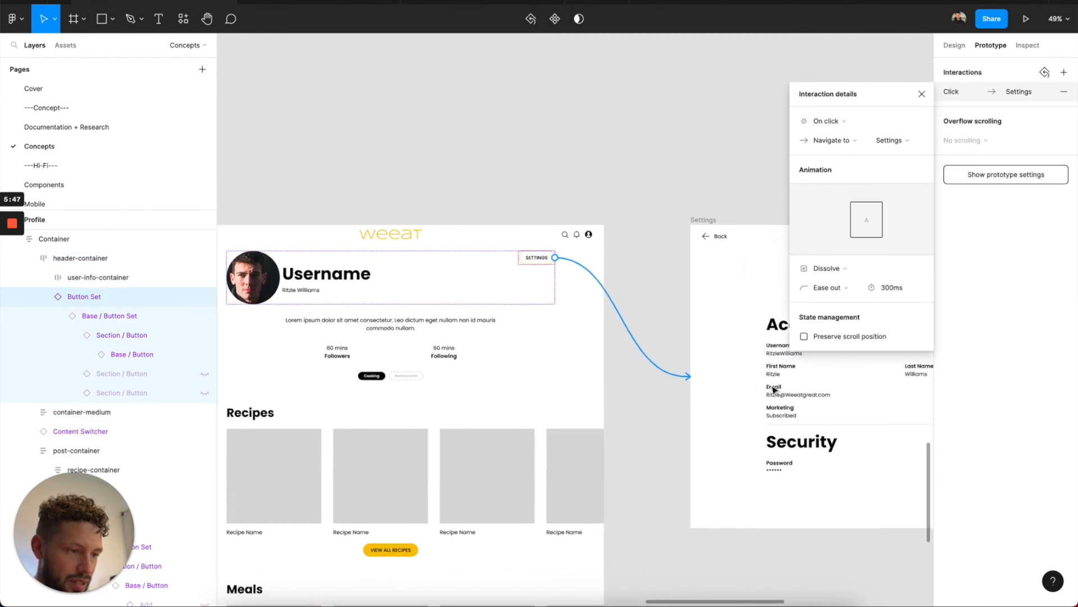
scroll(774, 390, left, 3)
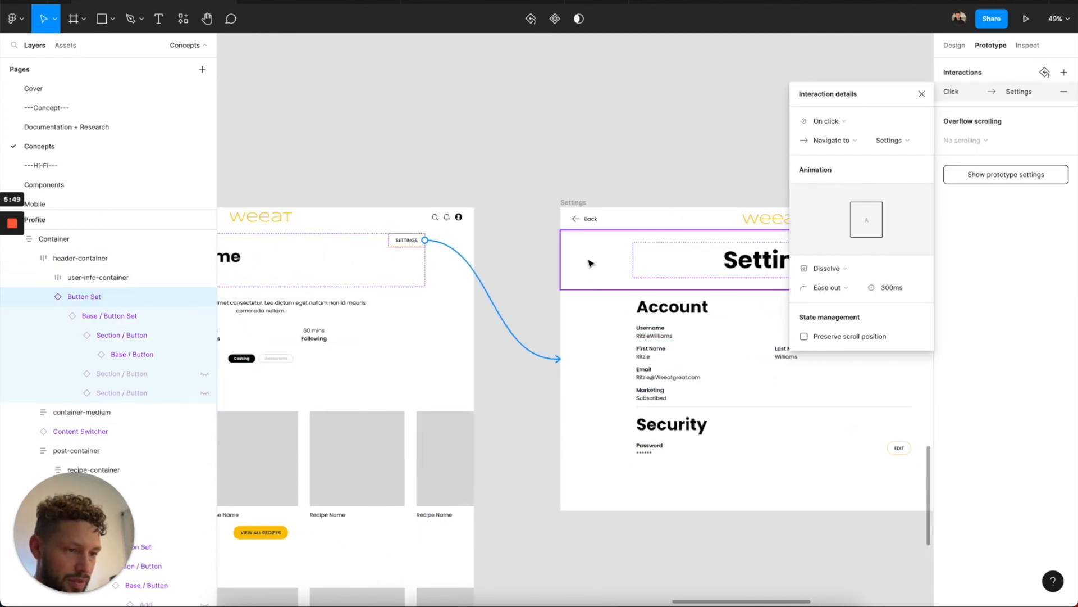
click(601, 222)
drag(570, 224, 474, 493)
On the Settings screen, link the Account Edit button to Update Account Info and the Password Edit button to Update Password on click.
scroll(564, 331, right, 5)
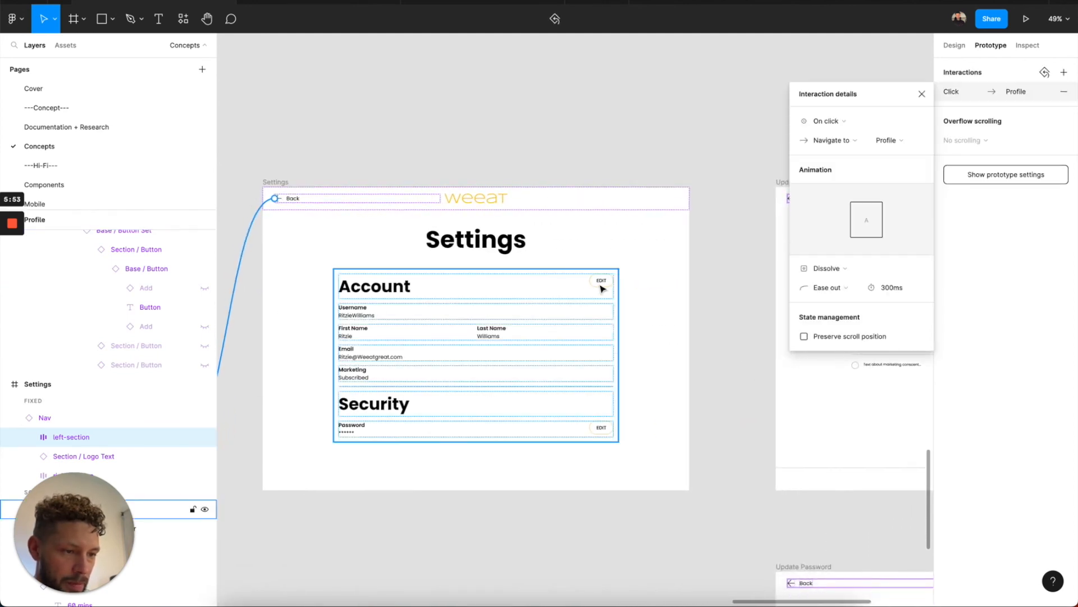
click(601, 285)
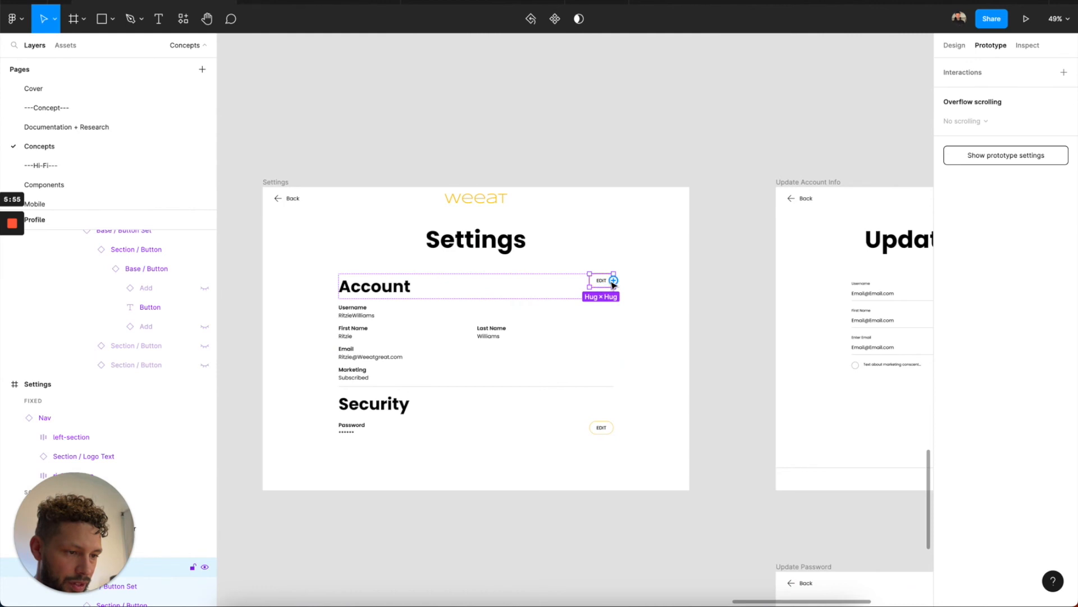
drag(774, 324, 813, 339)
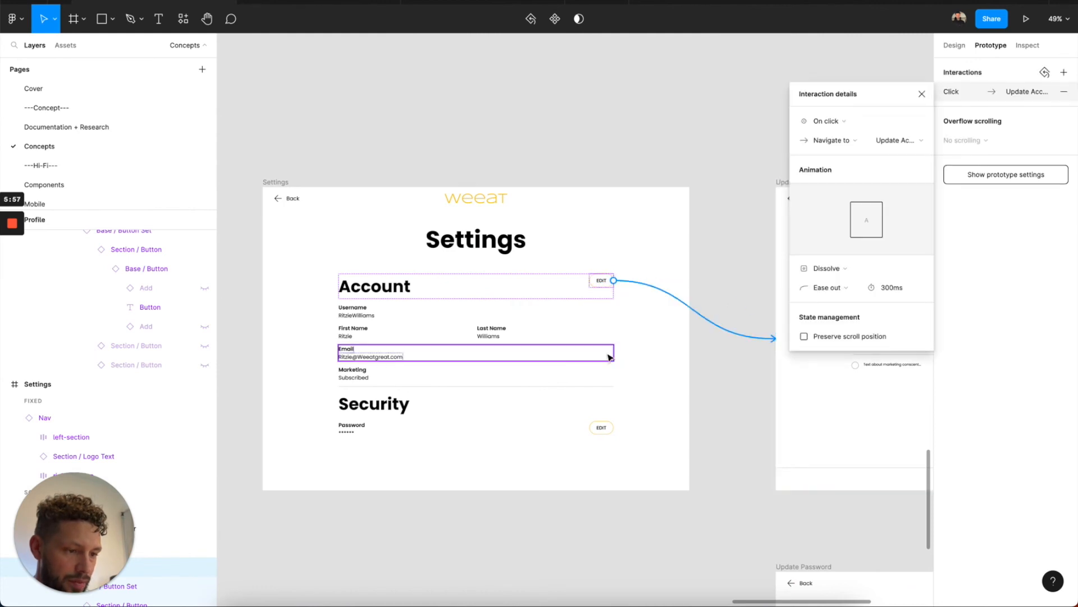
click(601, 430)
drag(613, 431, 817, 579)
Link the Back section and the footer Update button on the Update Account Info screen to the Settings screen on click.
scroll(817, 579, right, 2)
scroll(817, 579, right, 3)
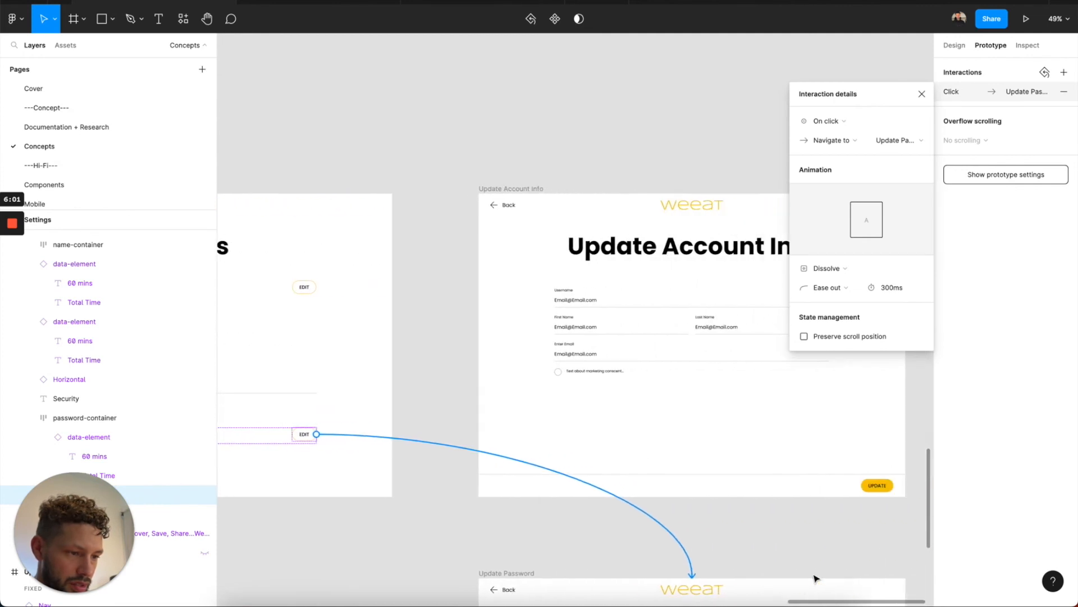
click(504, 207)
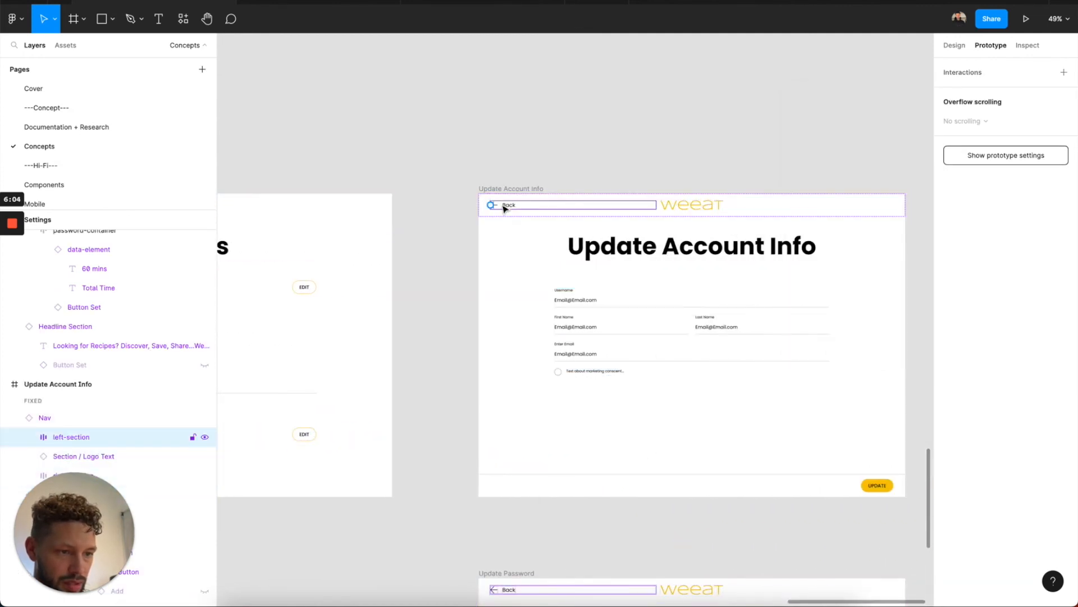
drag(397, 259, 393, 266)
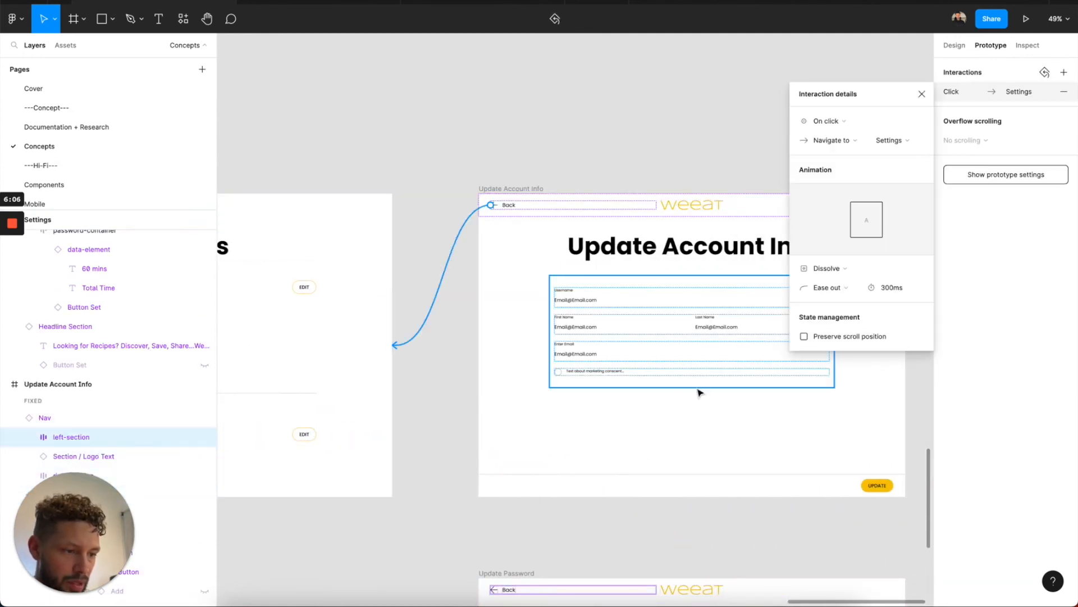
scroll(699, 389, down, 2)
scroll(698, 389, right, 3)
click(775, 431)
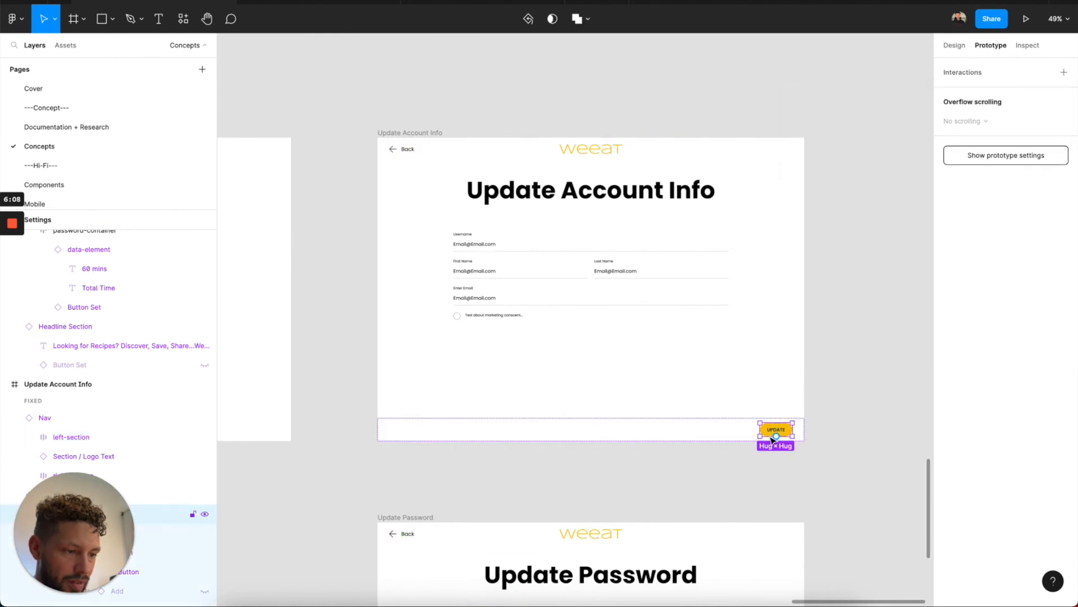
drag(760, 429, 286, 291)
Link the Back section in the Update Password screen's Nav to the Settings screen on click.
scroll(495, 416, down, 3)
click(404, 409)
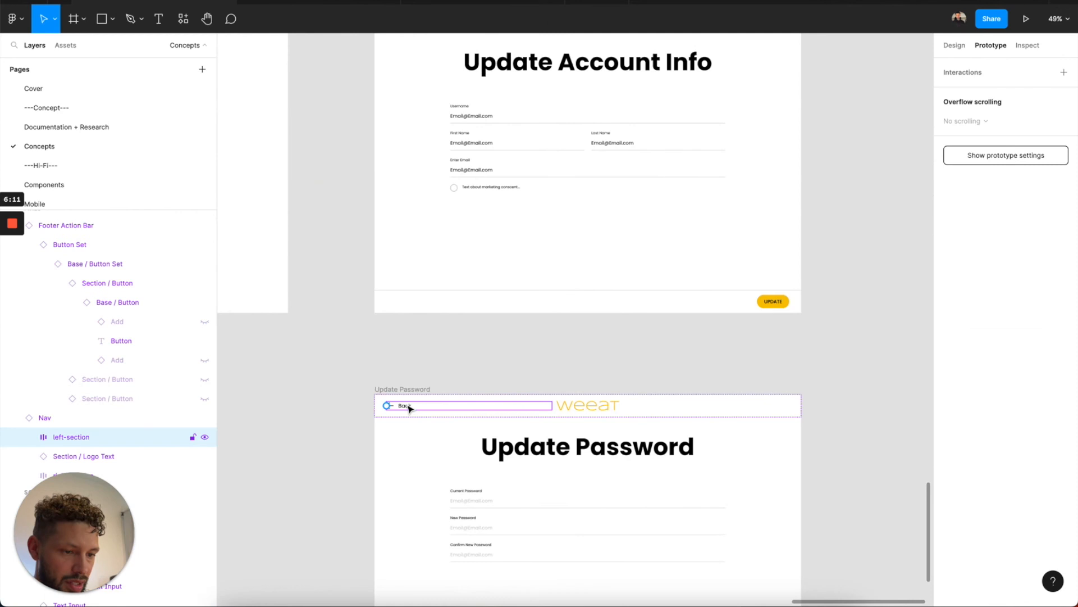
drag(385, 410, 284, 248)
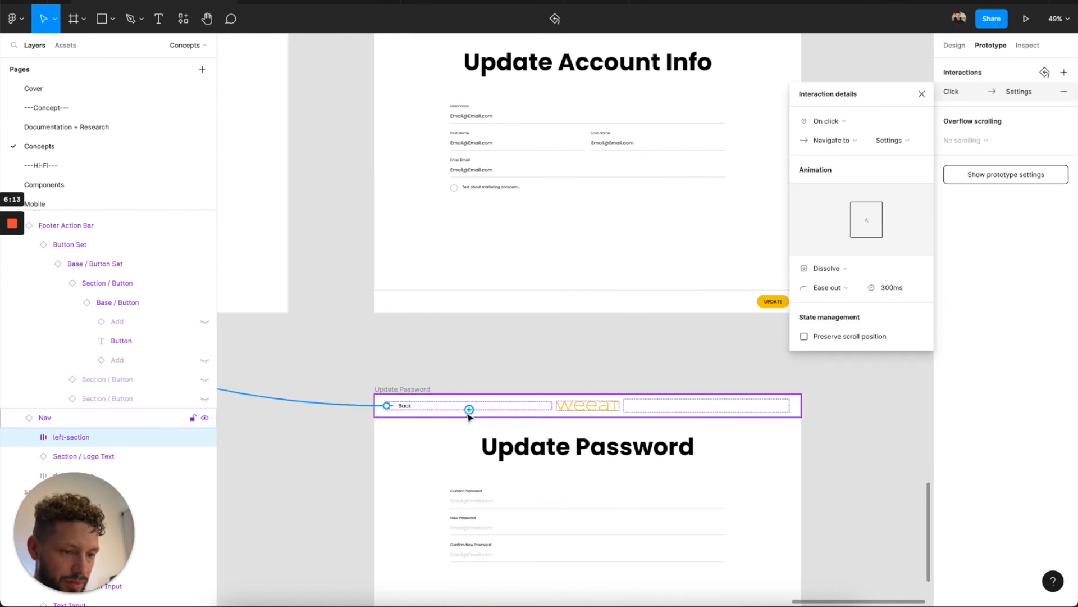
Check the click connection of the footer Update button on the Update Password screen.
scroll(572, 415, down, 4)
click(718, 442)
click(718, 443)
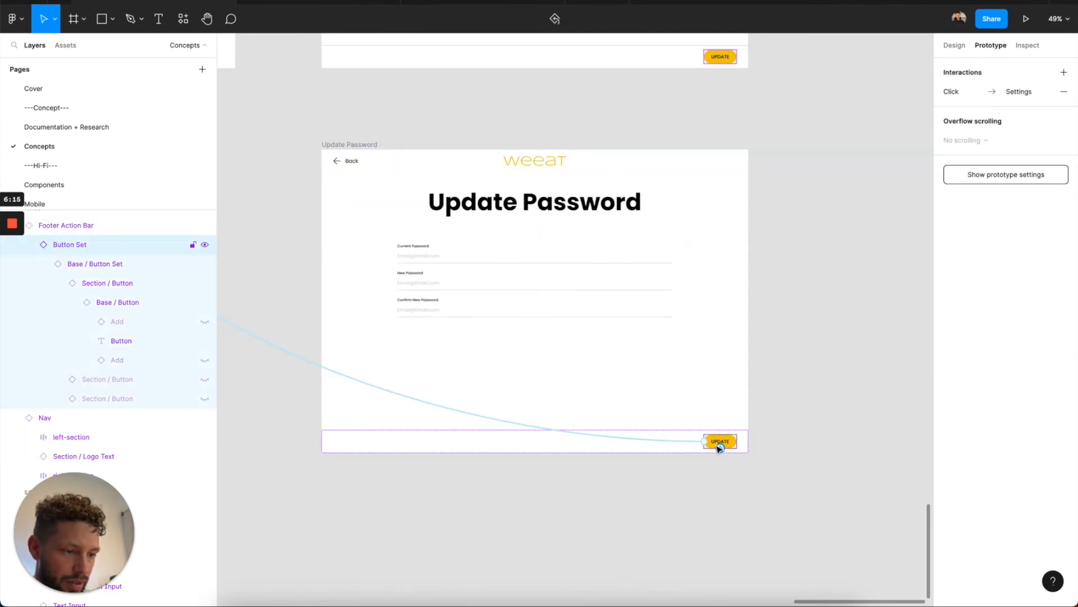
scroll(719, 447, down, 1)
scroll(719, 448, down, 4)
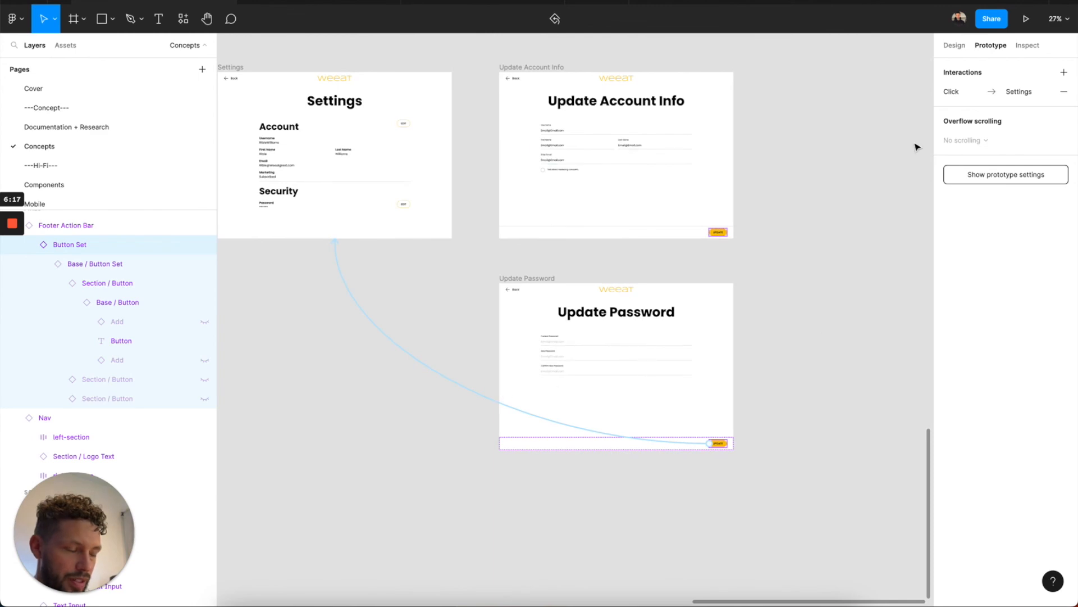
Preview the prototype and test the Home screen's Sign Up button and the Sign Up screen's Back link.
click(954, 45)
click(356, 2)
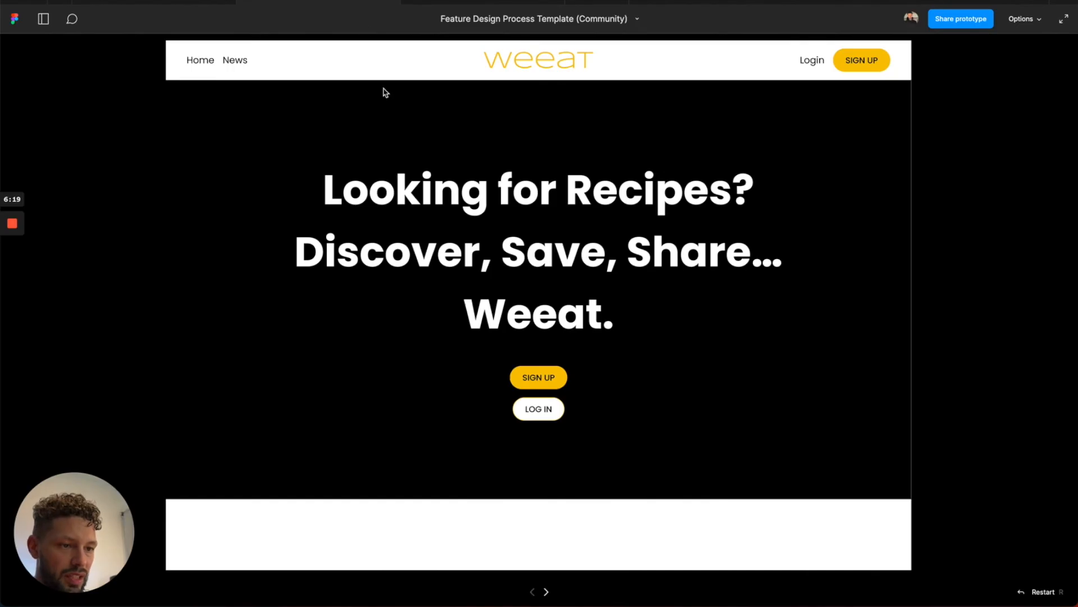
right_click(332, 3)
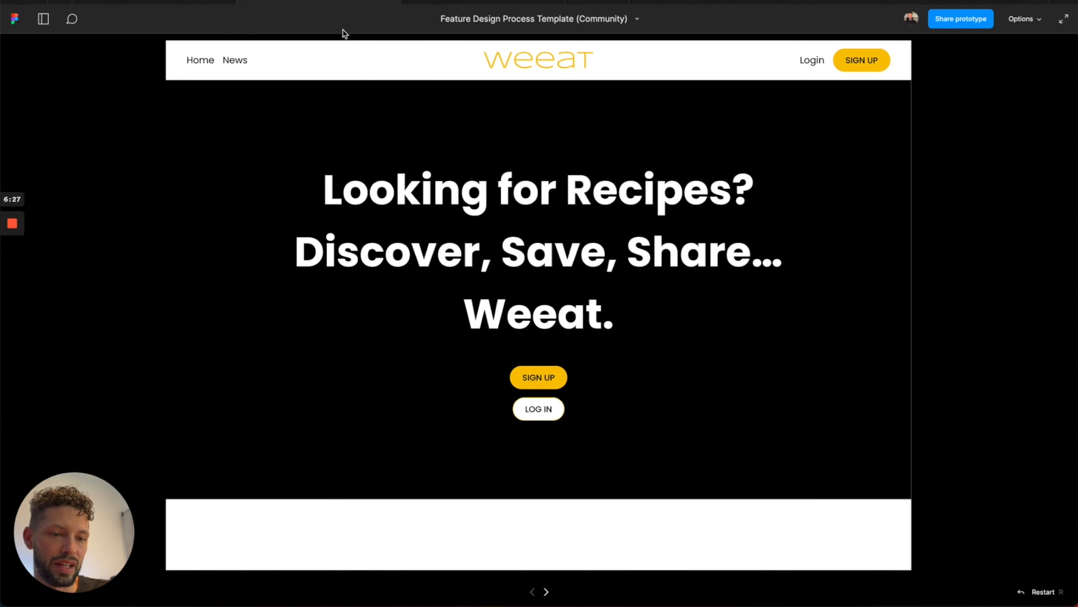
click(545, 377)
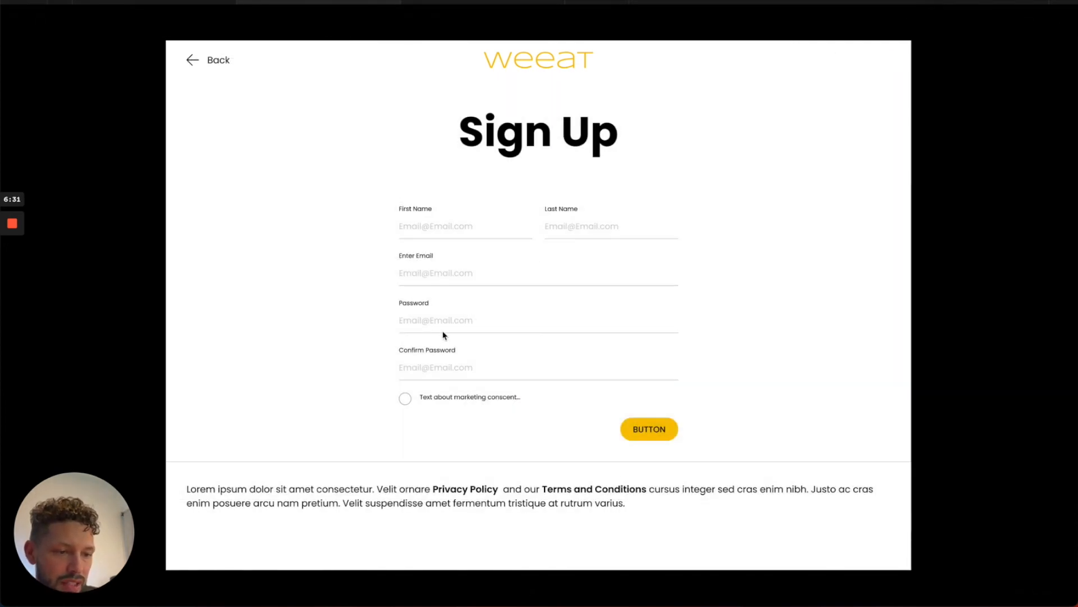
click(219, 63)
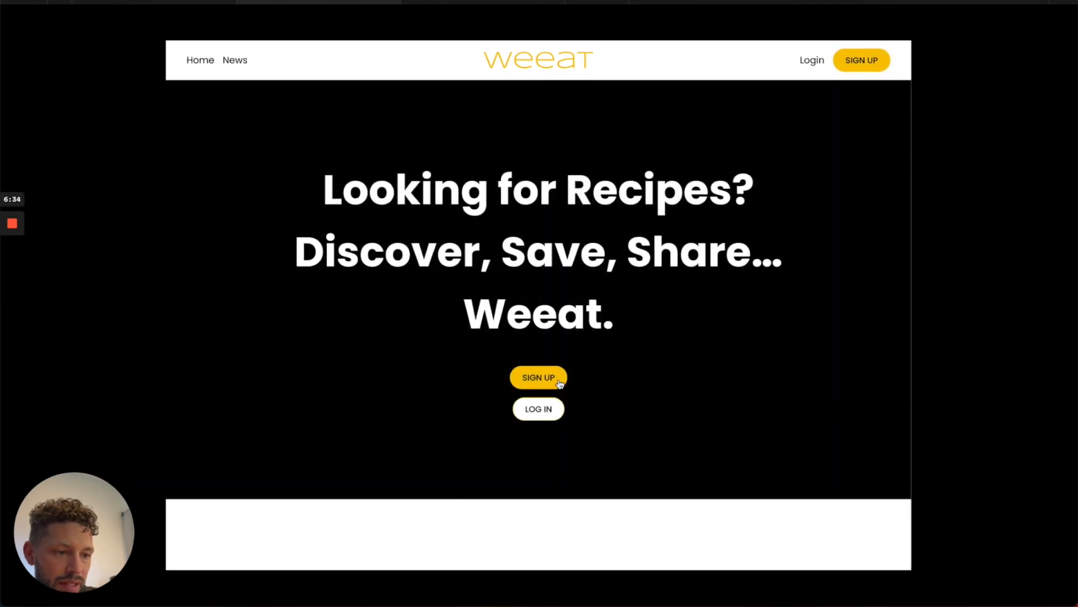
click(558, 381)
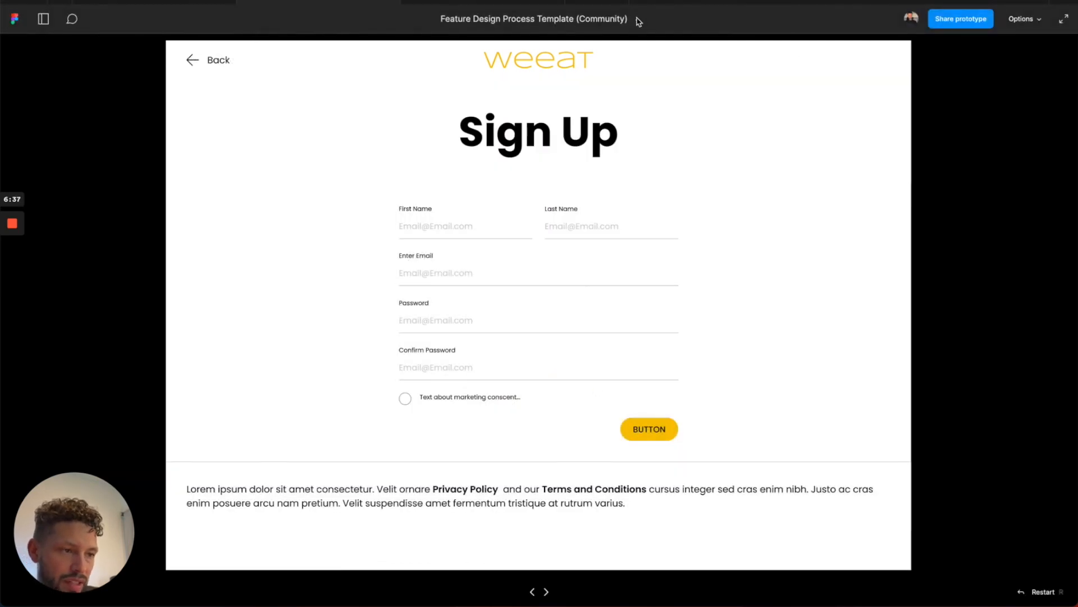
Change the label of the Sign Up form's button to "CREATE ACCOUNT" in the design file.
click(638, 45)
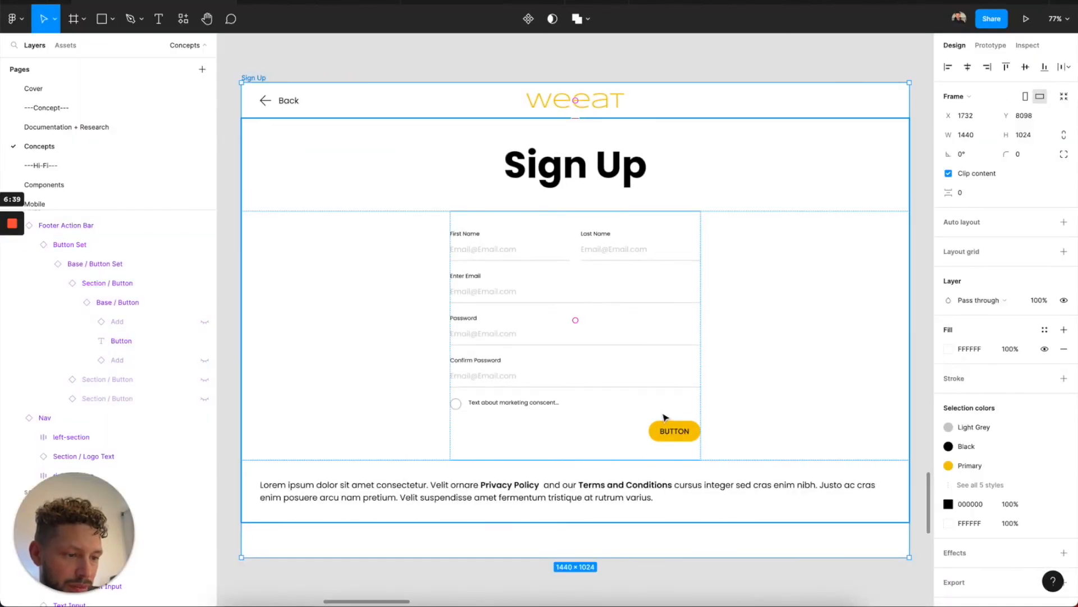
double_click(669, 431)
double_click(669, 431)
text(CR)
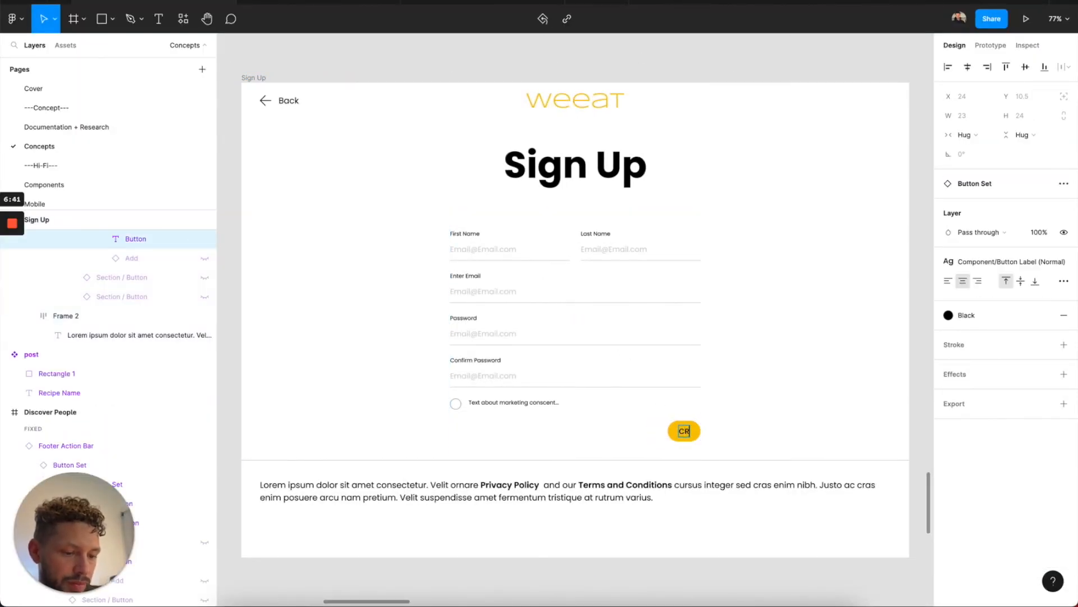
text(EATE ACCOUNT)
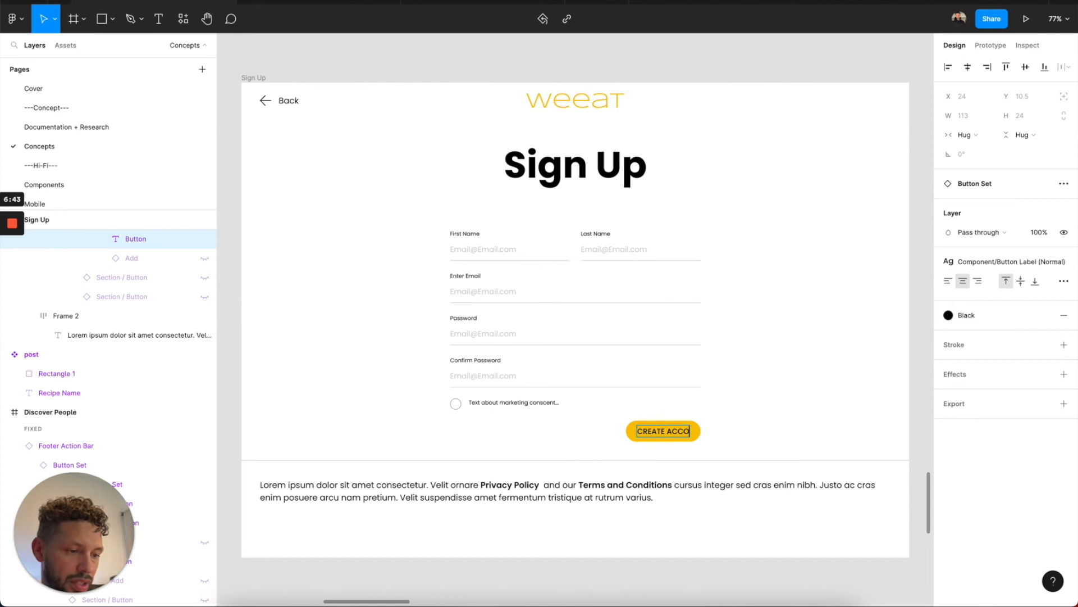
key(Escape)
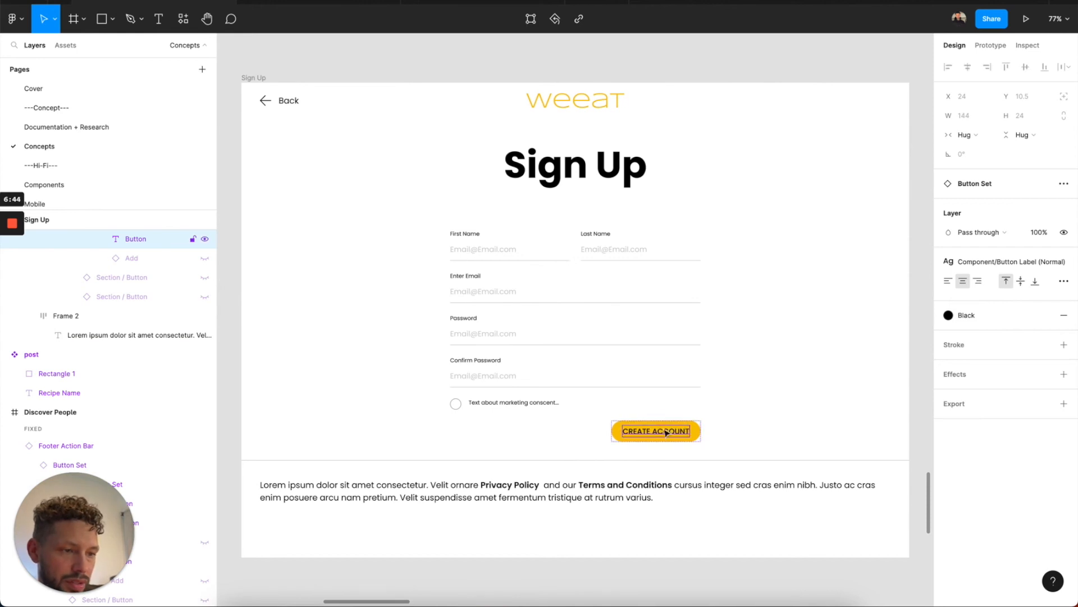
In the prototype preview, follow Create Account and examine the row scrolling and vertical scrolling of the Discover People screen.
click(335, 3)
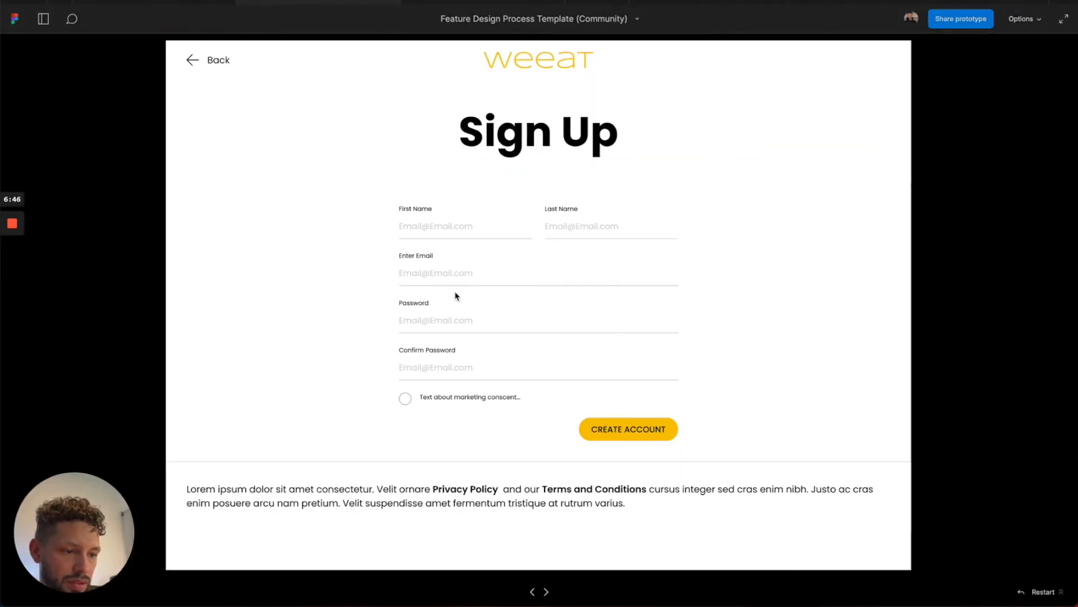
click(633, 433)
scroll(526, 333, right, 5)
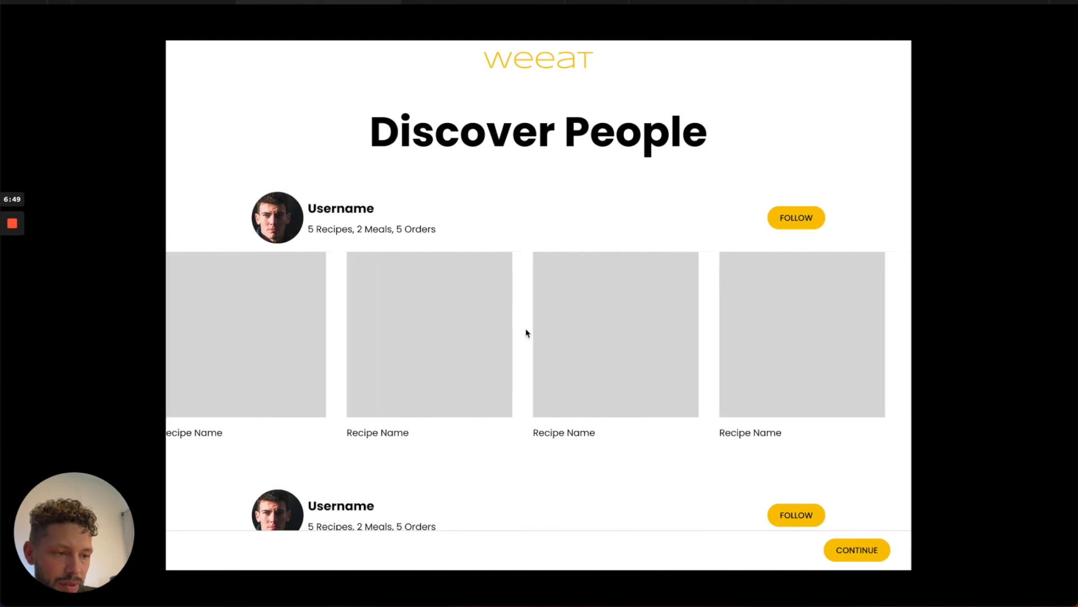
scroll(526, 333, left, 5)
scroll(526, 333, right, 3)
scroll(525, 332, left, 3)
scroll(378, 462, down, 4)
scroll(380, 462, up, 3)
scroll(378, 459, down, 3)
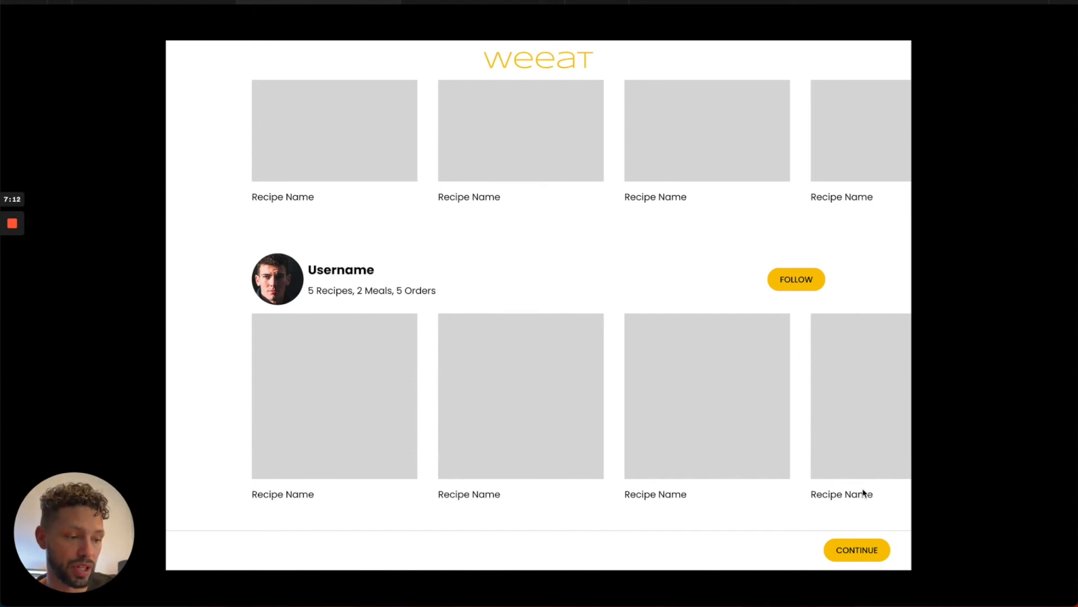
Test the Continue button on Discover People and the Back link on the Settings screen, and restart the prototype.
click(848, 550)
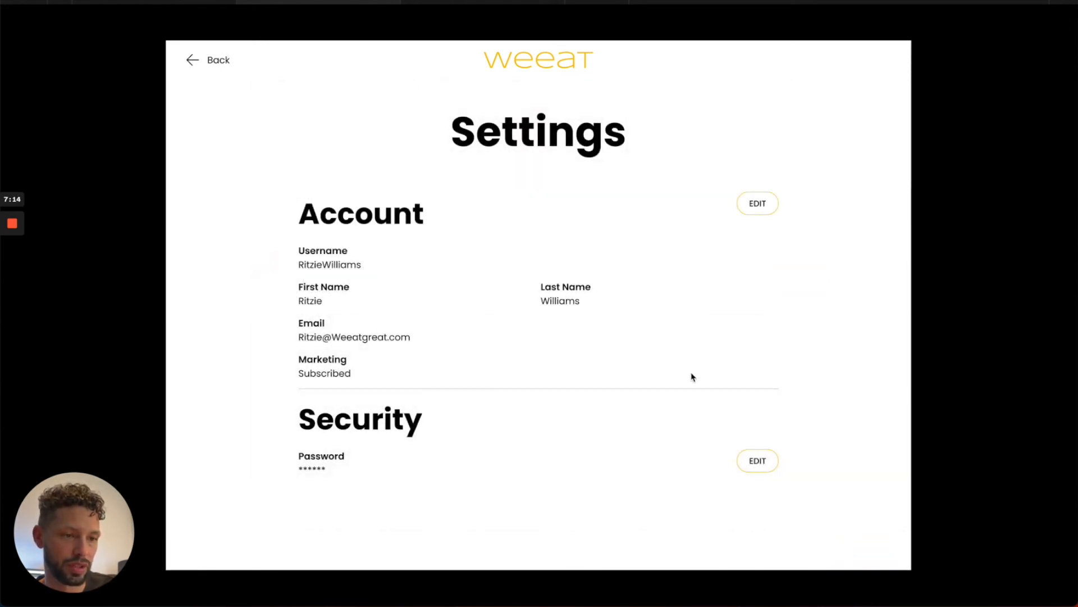
click(194, 62)
key(r)
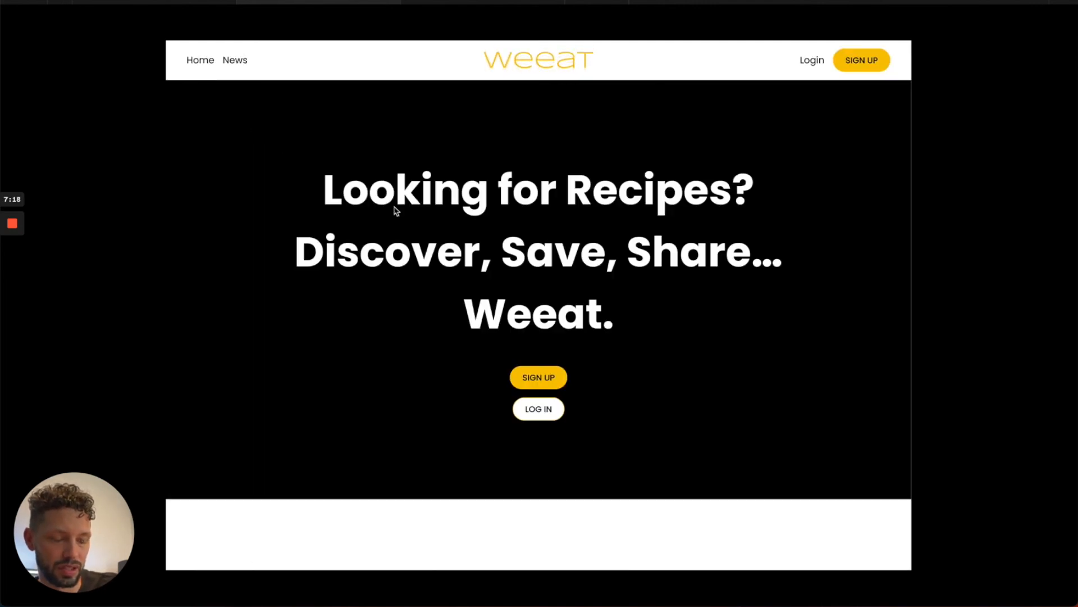
Replay the prototype flow from Home through Sign Up, Create Account and Discover People's Continue button.
click(514, 378)
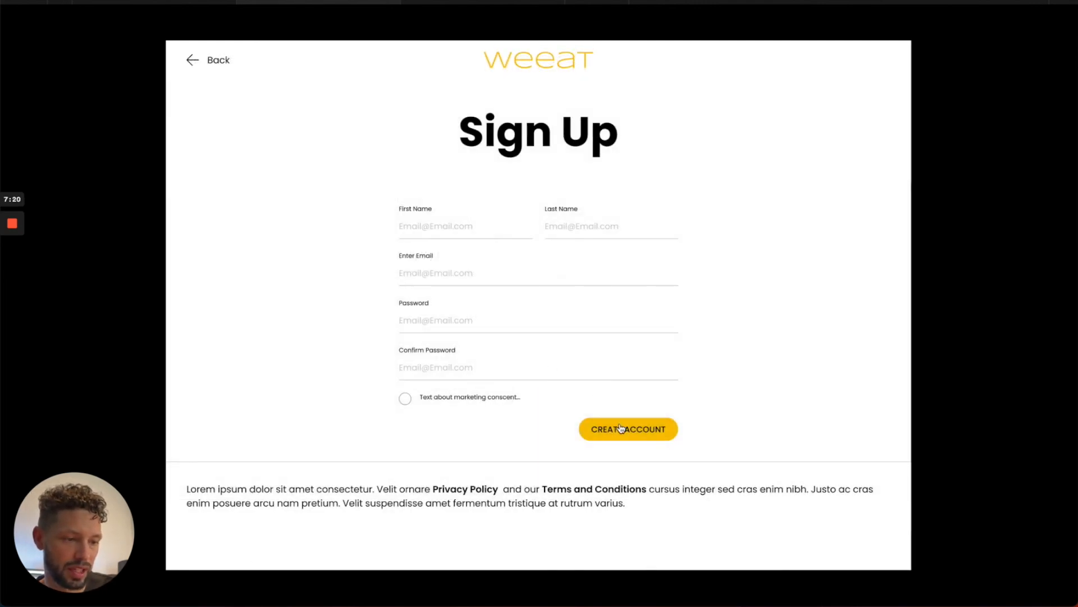
click(621, 428)
scroll(610, 385, down, 3)
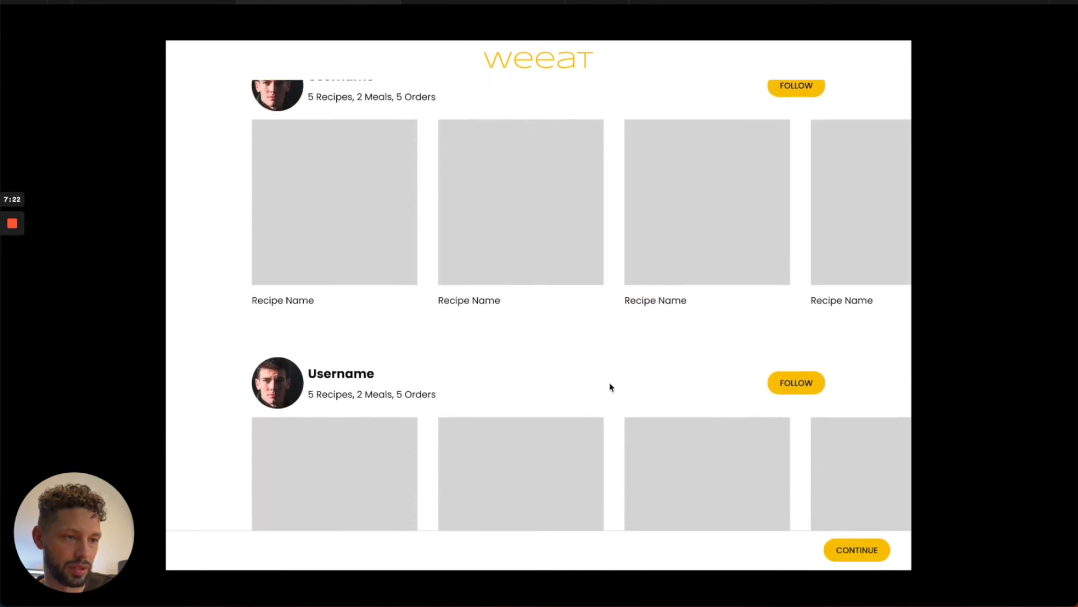
scroll(618, 393, up, 3)
click(851, 550)
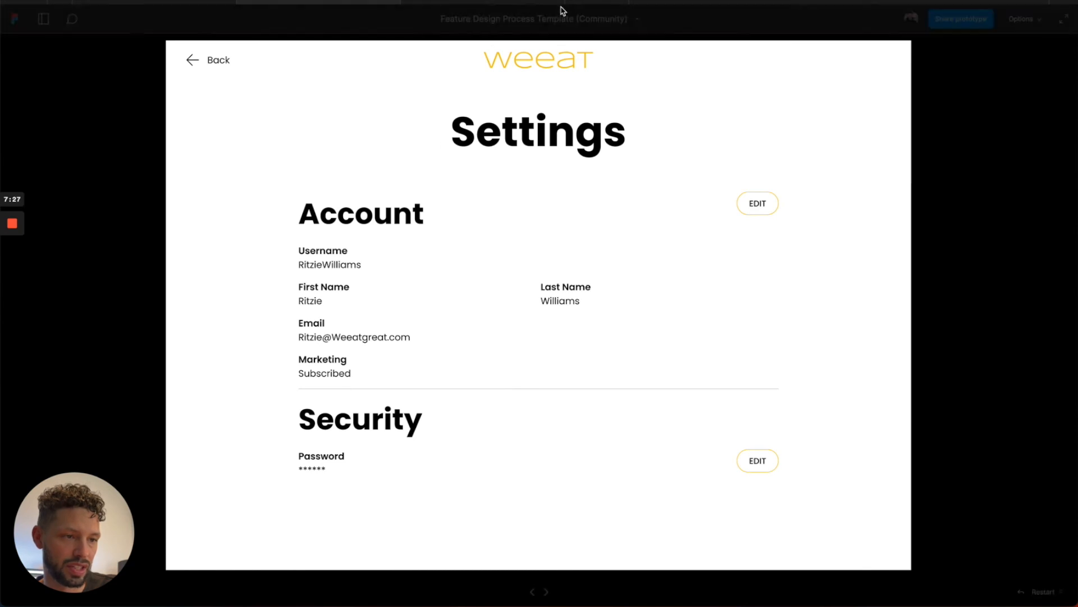
Delete the click interaction leading to Settings from the Continue button on the Discover People screen.
click(638, 20)
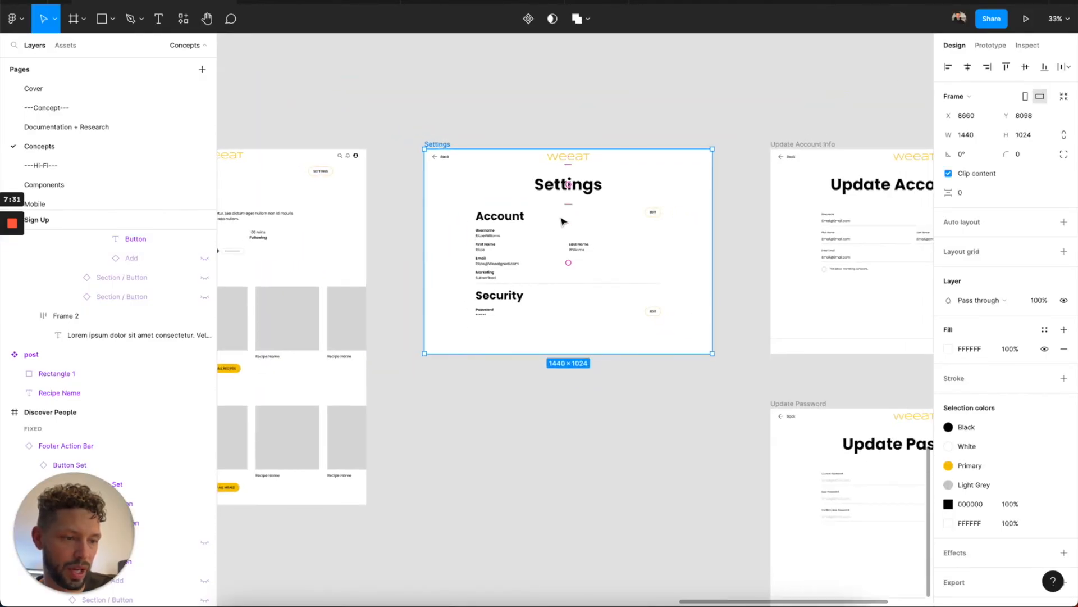
scroll(510, 296, left, 15)
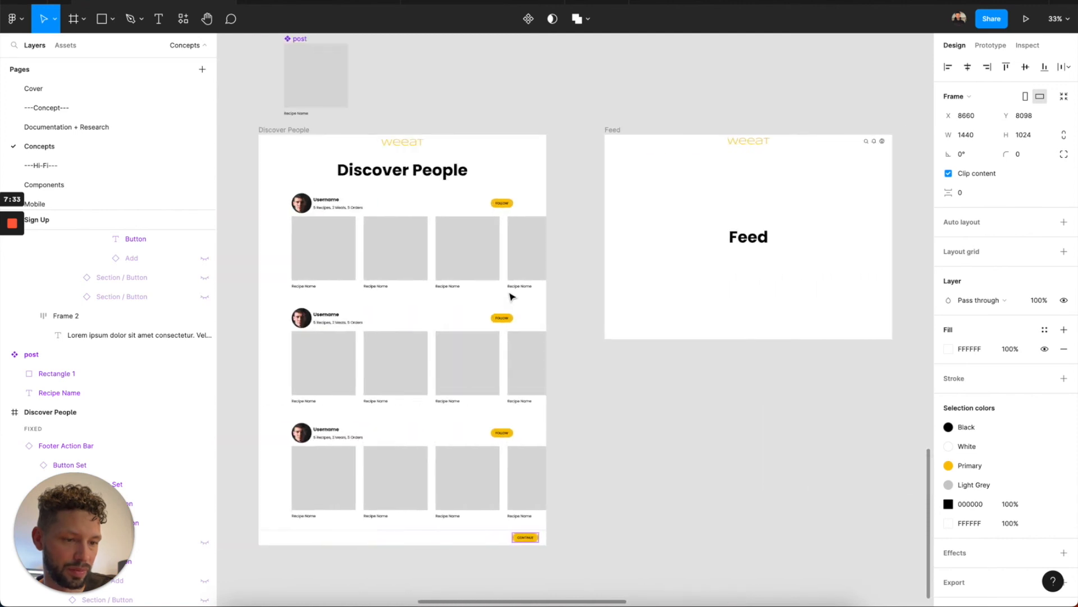
scroll(510, 296, left, 5)
click(682, 503)
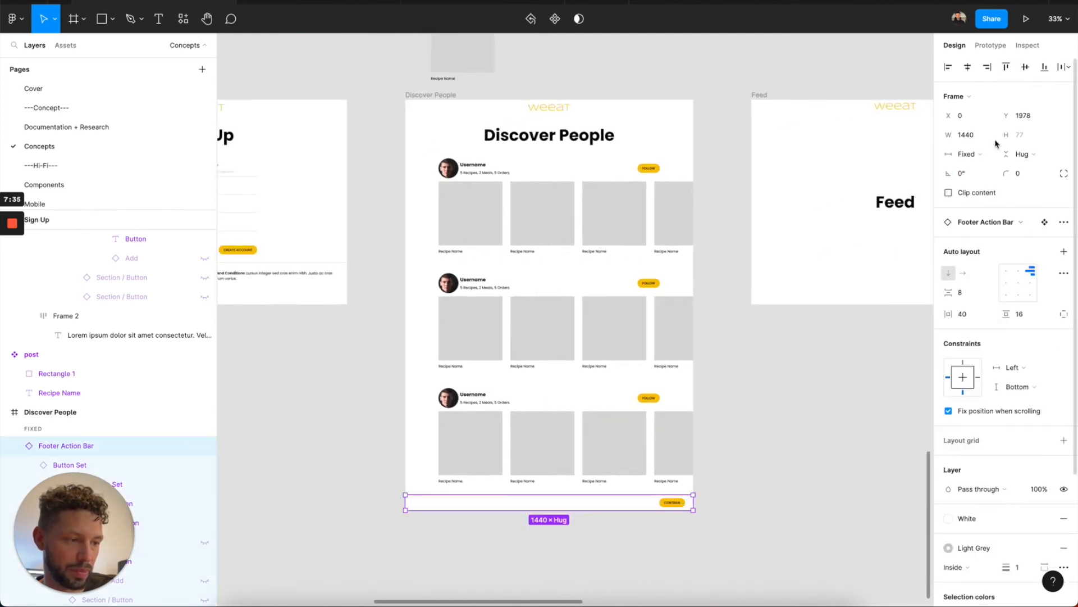
click(991, 45)
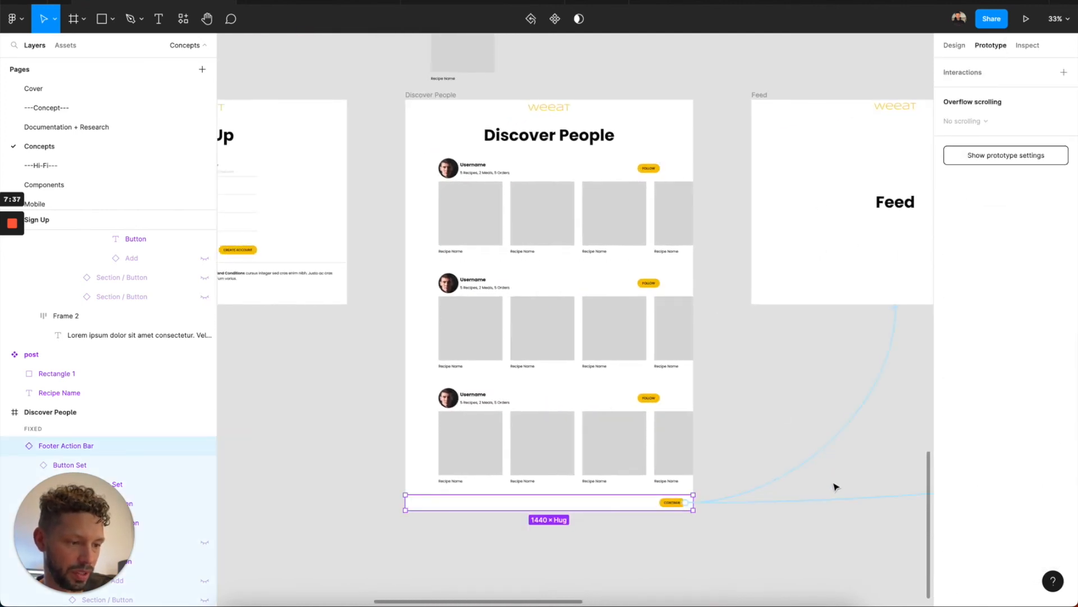
click(671, 502)
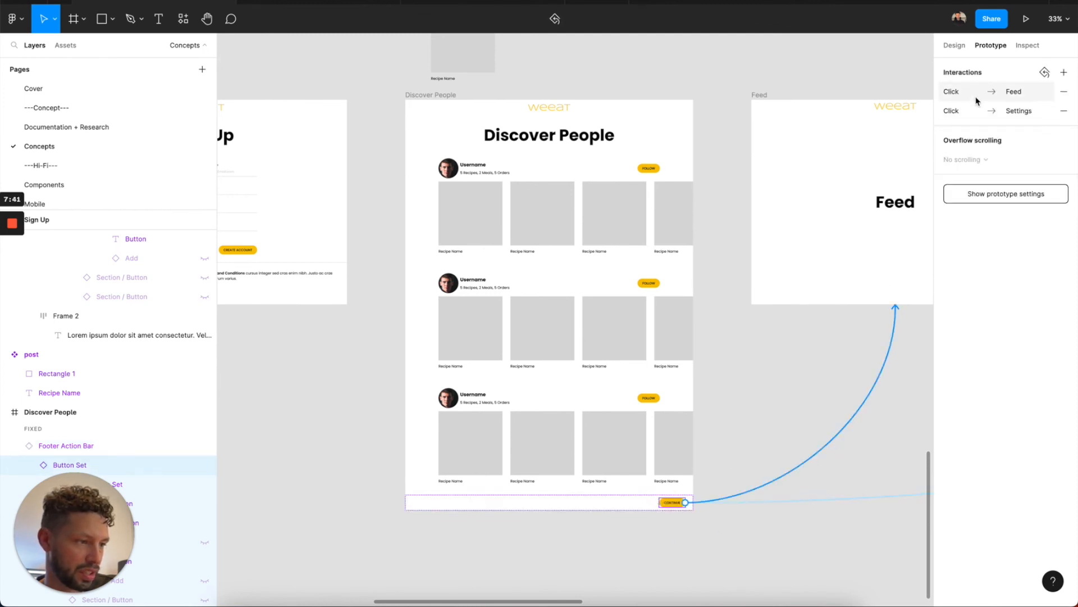
click(1064, 111)
Run the prototype from Home through Sign Up, Create Account and Discover People's Continue button to the Feed, and open the Profile screen.
click(1026, 19)
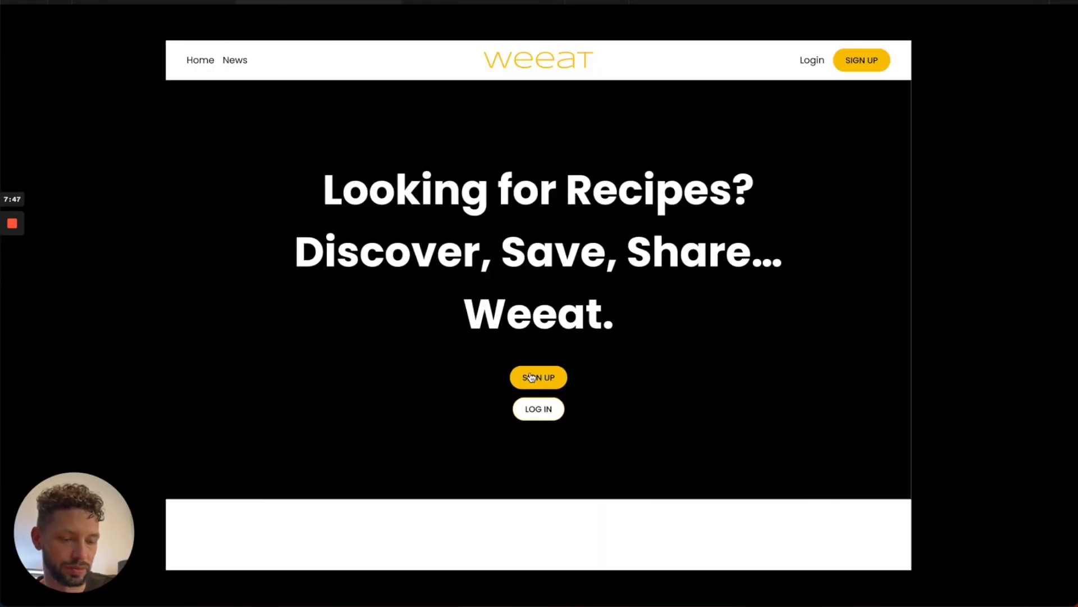
click(531, 377)
click(651, 431)
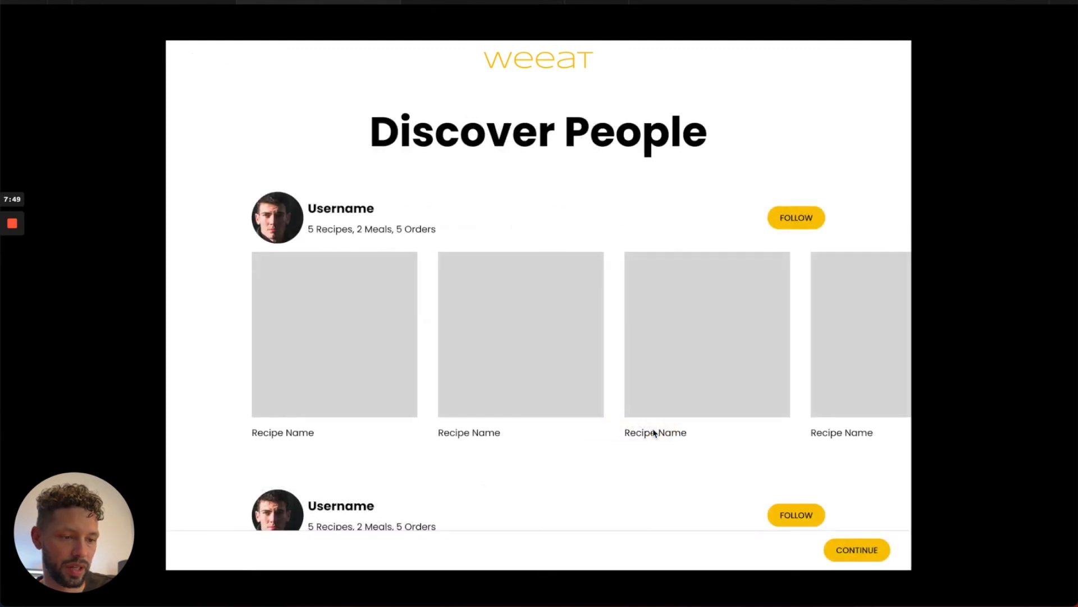
scroll(696, 367, down, 5)
click(843, 550)
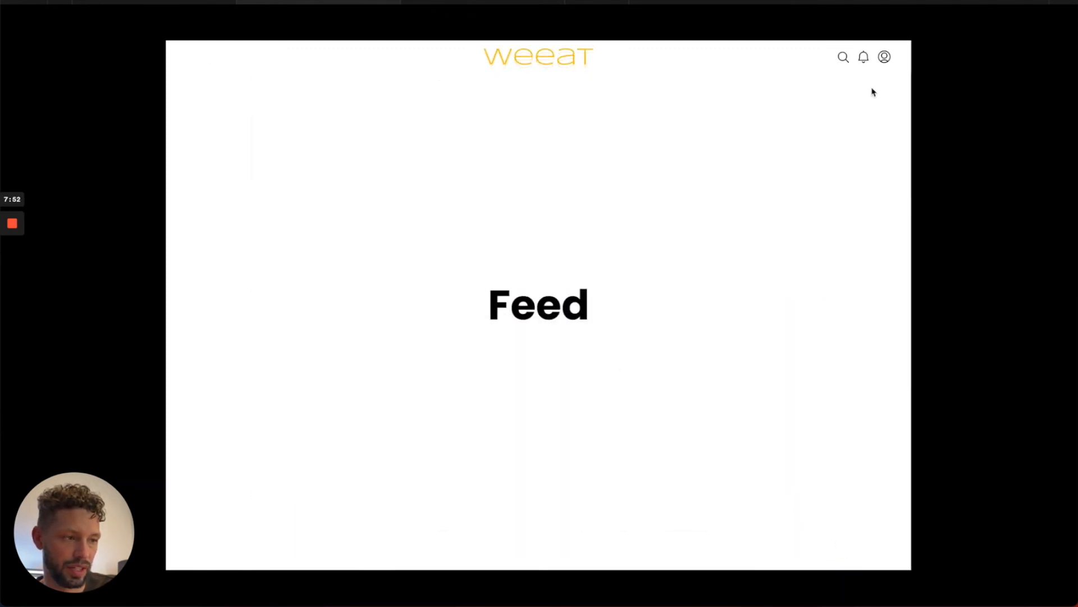
click(885, 57)
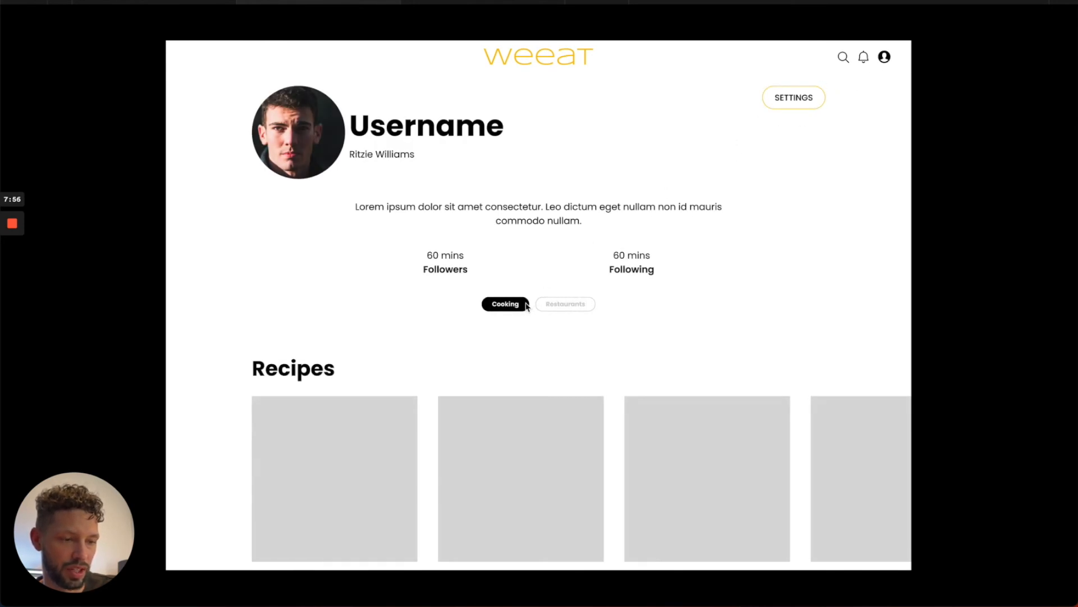
Examine the Profile screen's vertical scrolling and the Recipes row's horizontal scrolling in the prototype.
scroll(516, 315, down, 4)
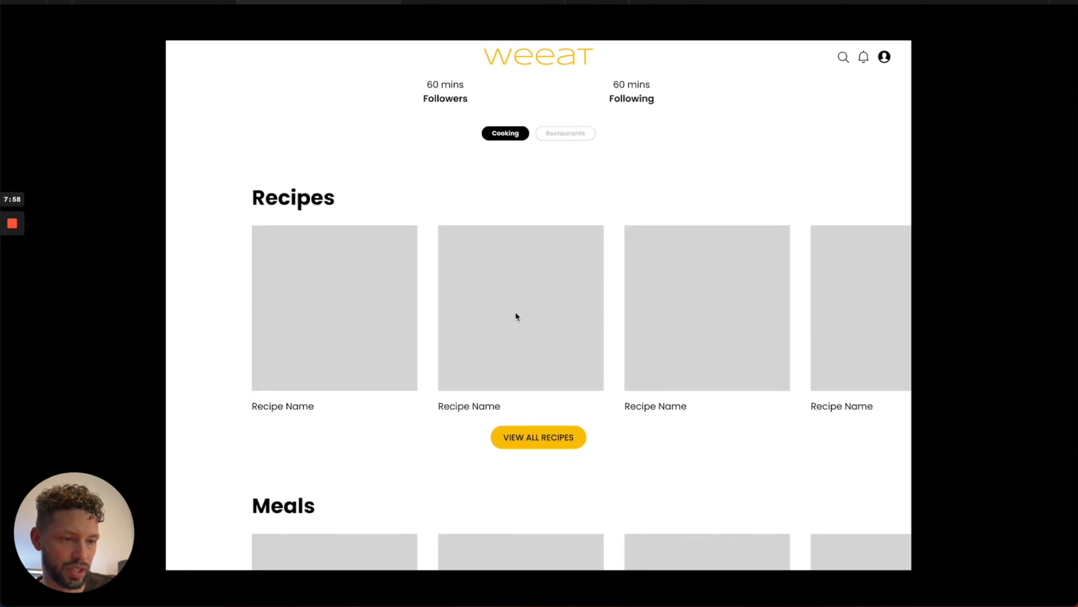
scroll(516, 316, down, 1)
scroll(516, 316, right, 3)
scroll(516, 316, left, 3)
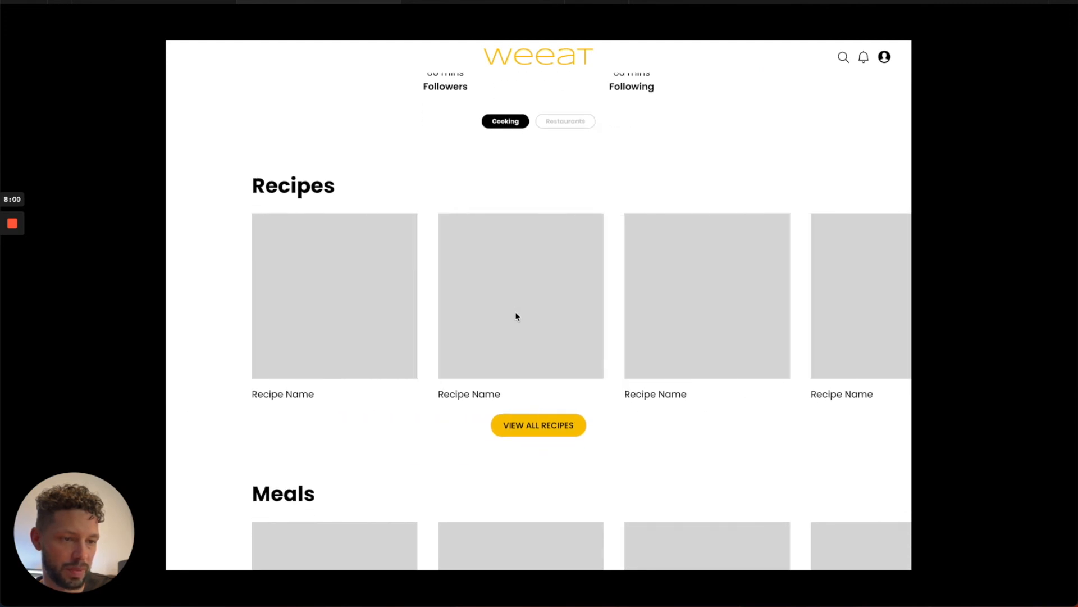
scroll(517, 316, left, 1)
scroll(517, 315, up, 4)
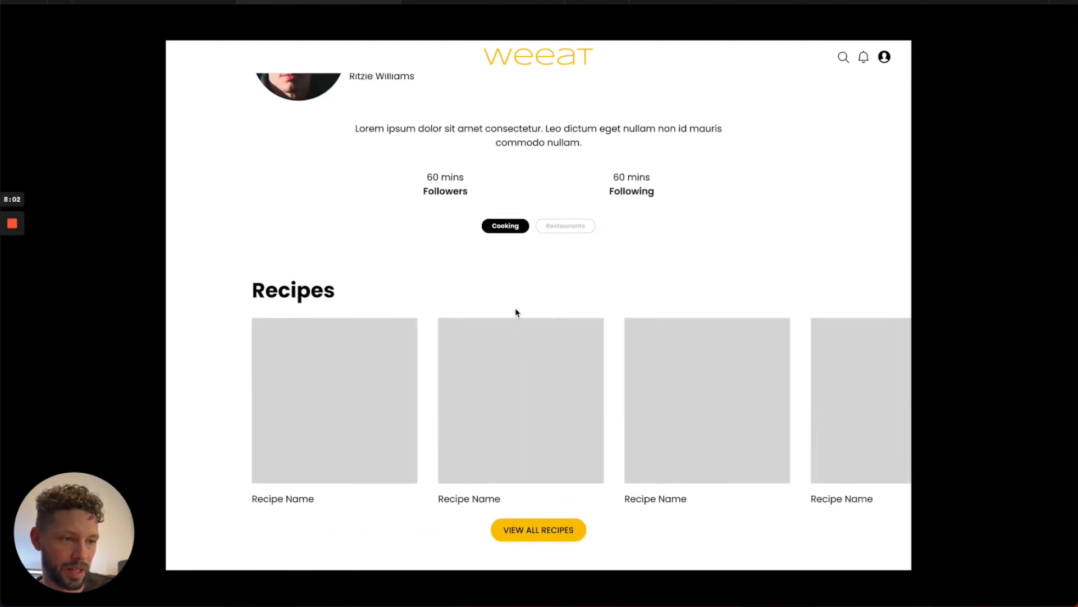
Test the Settings screen's Account and Security edit buttons, the Update buttons on both update screens, and the Back link to Profile.
click(794, 97)
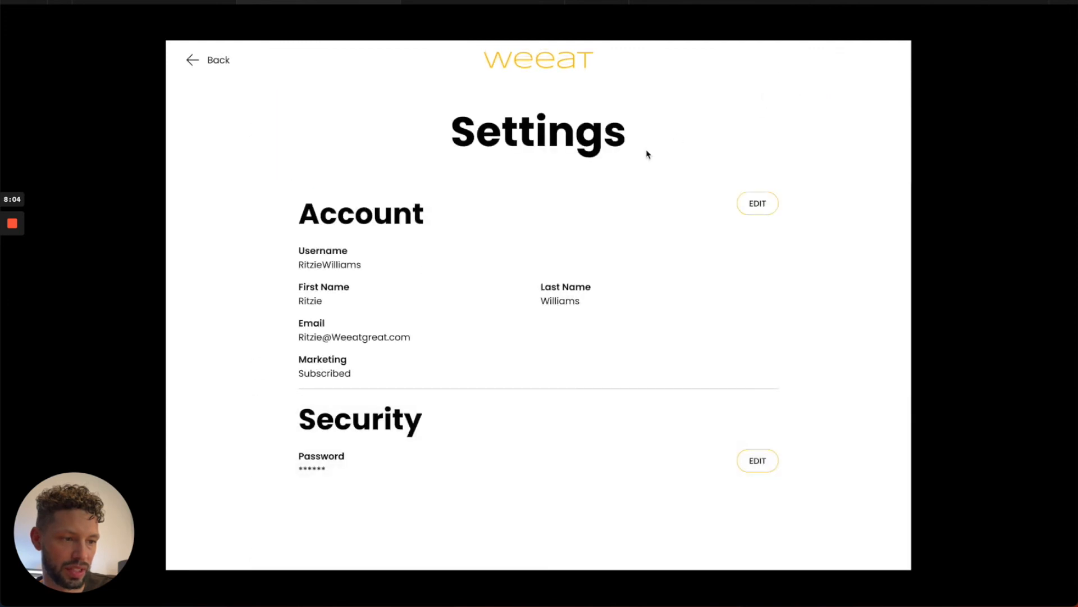
click(745, 205)
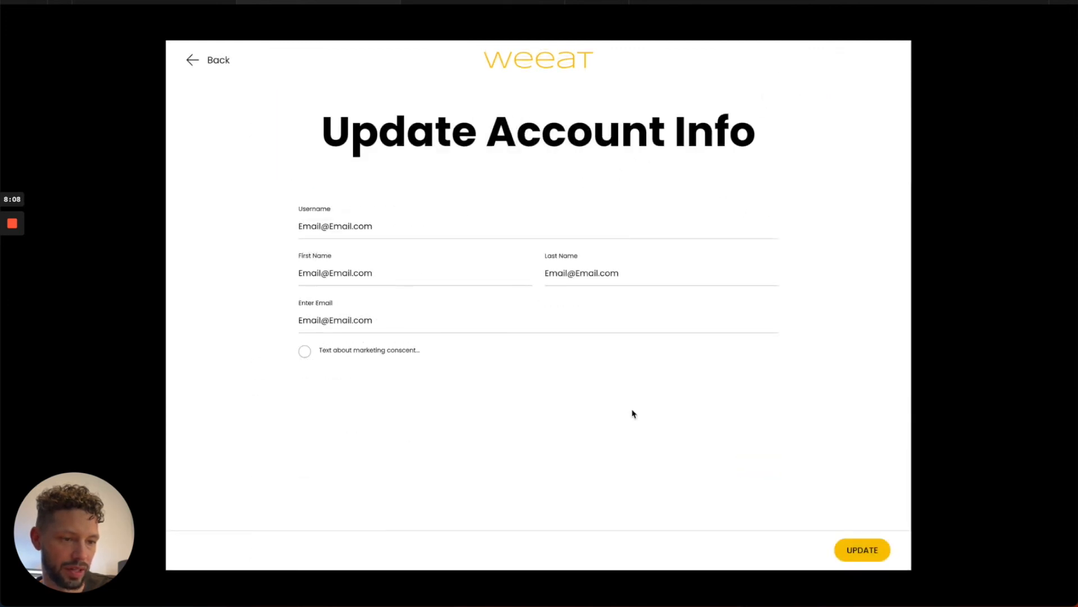
click(851, 552)
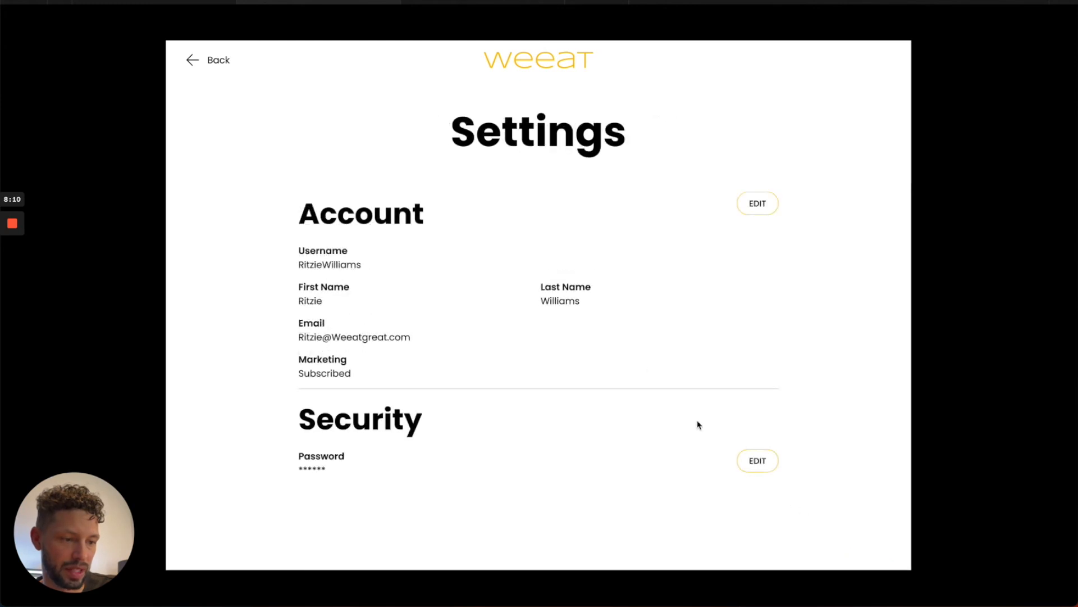
click(745, 467)
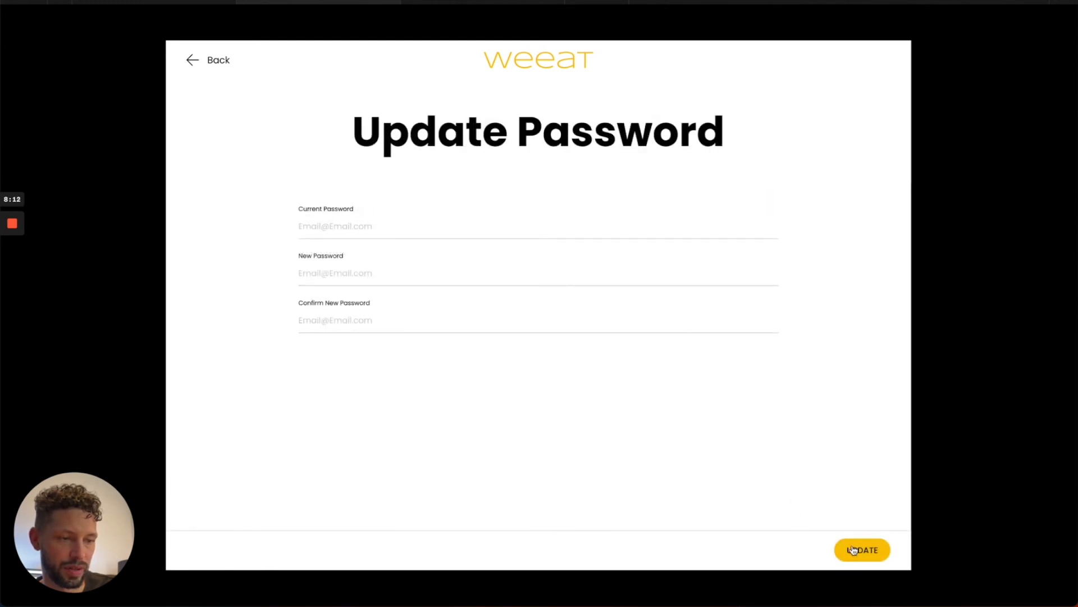
click(853, 550)
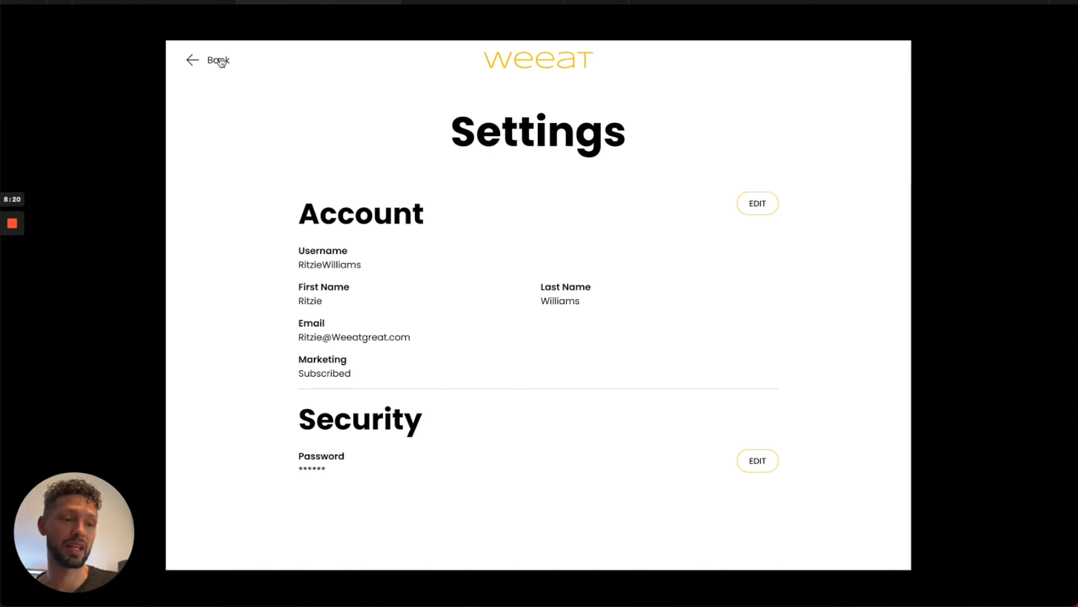
click(221, 62)
scroll(436, 264, down, 3)
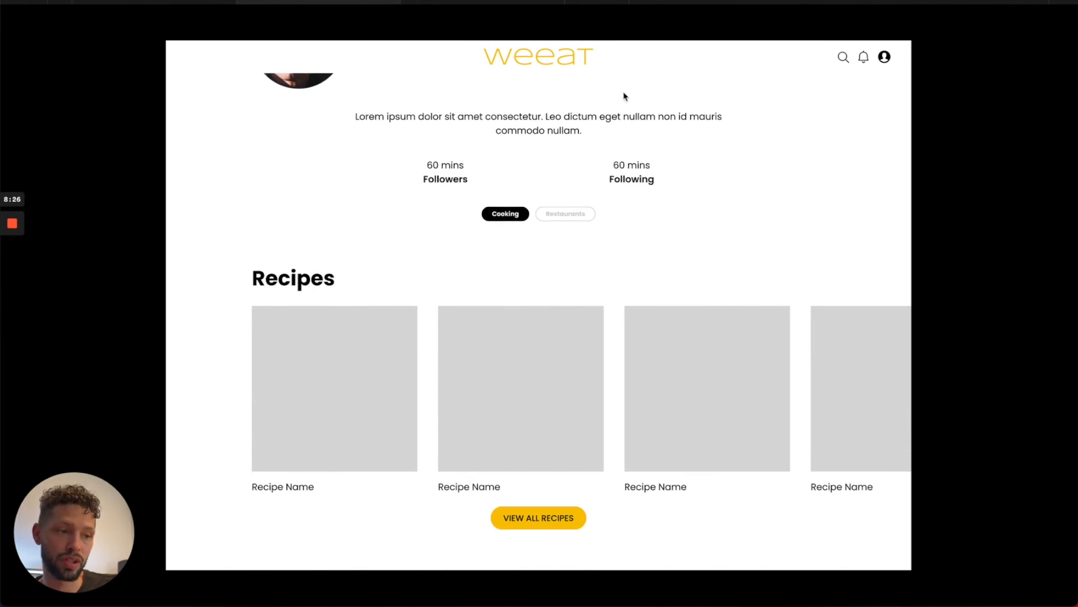
scroll(560, 160, up, 2)
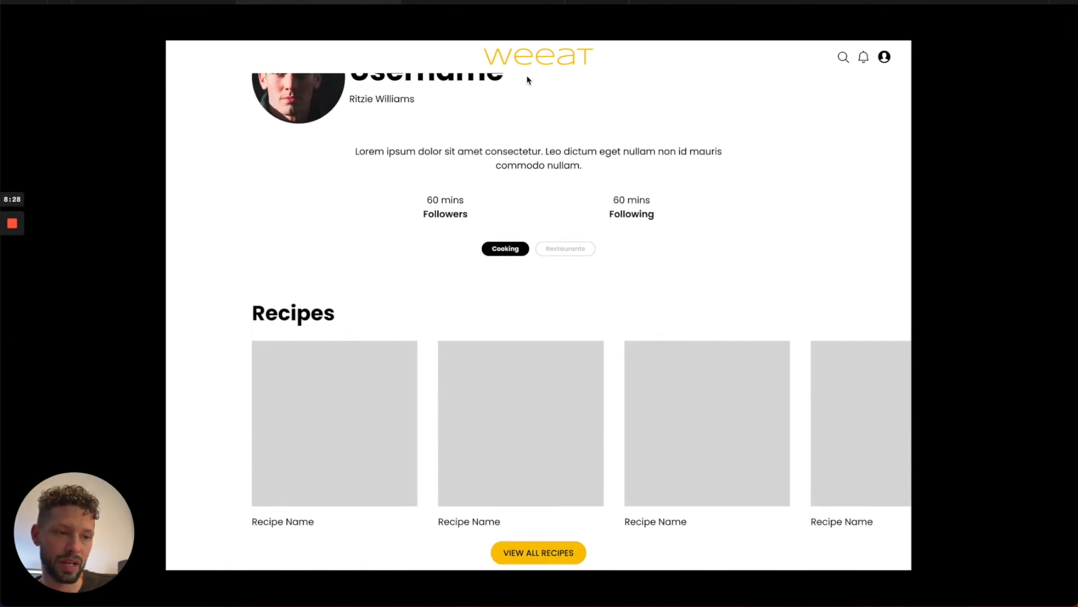
scroll(472, 86, up, 1)
scroll(472, 85, up, 1)
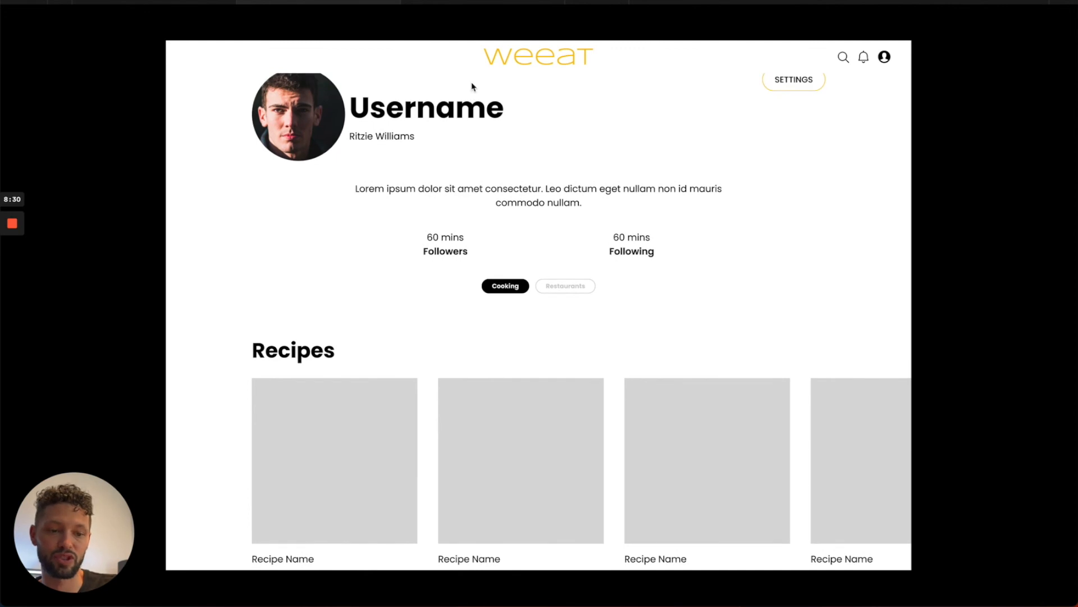
scroll(471, 85, down, 1)
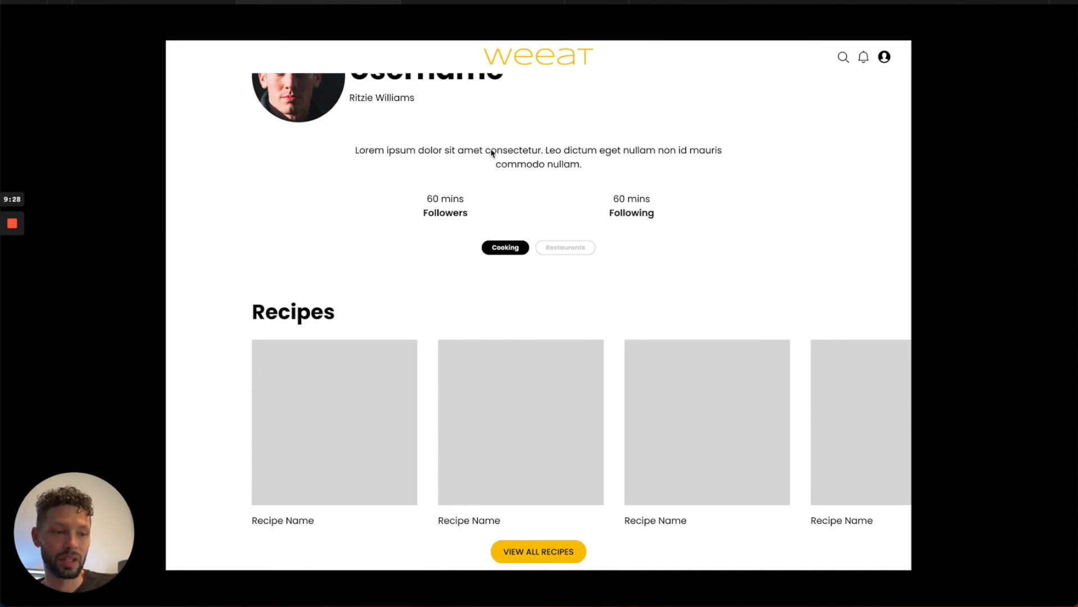
scroll(492, 152, down, 1)
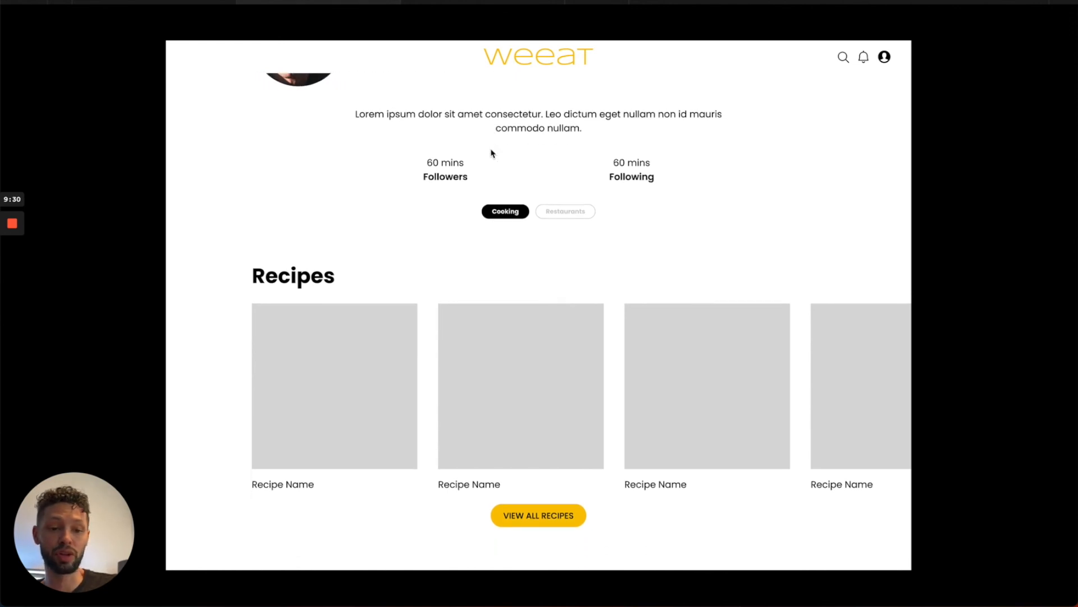
mouse_move(88, 498)
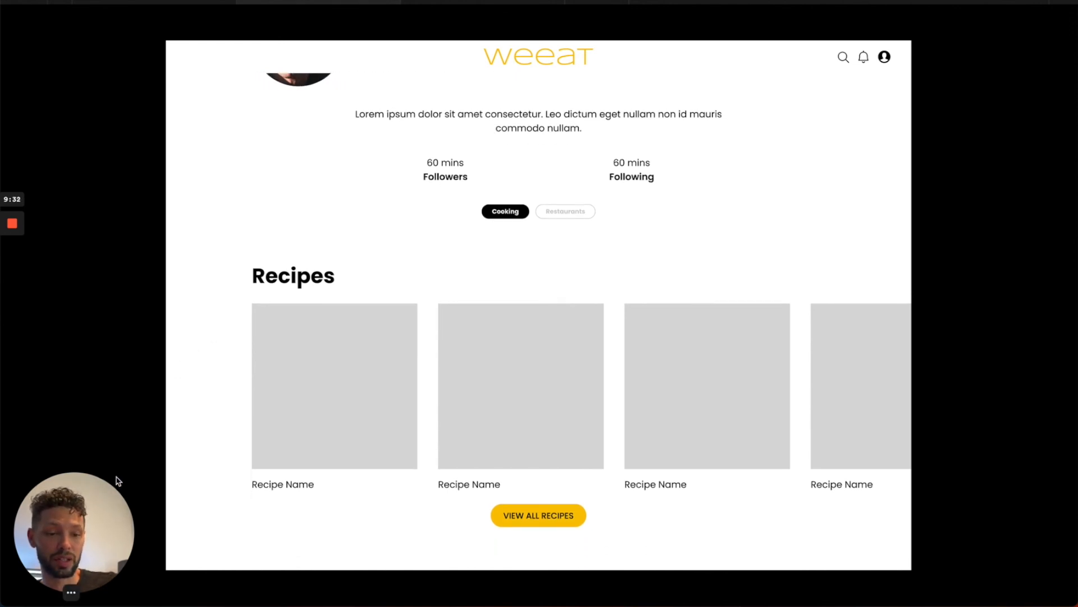
click(67, 594)
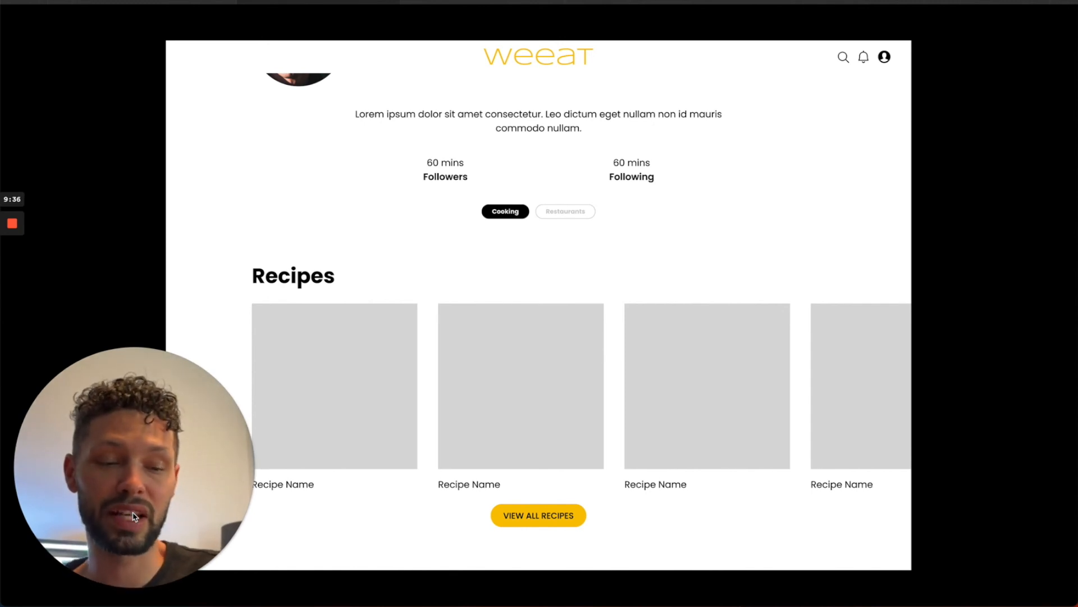
Switch to Azure DevOps in Chrome and review the acceptance criteria of the "UX Enabler - Lean UX: User Profile" user story.
click(330, 600)
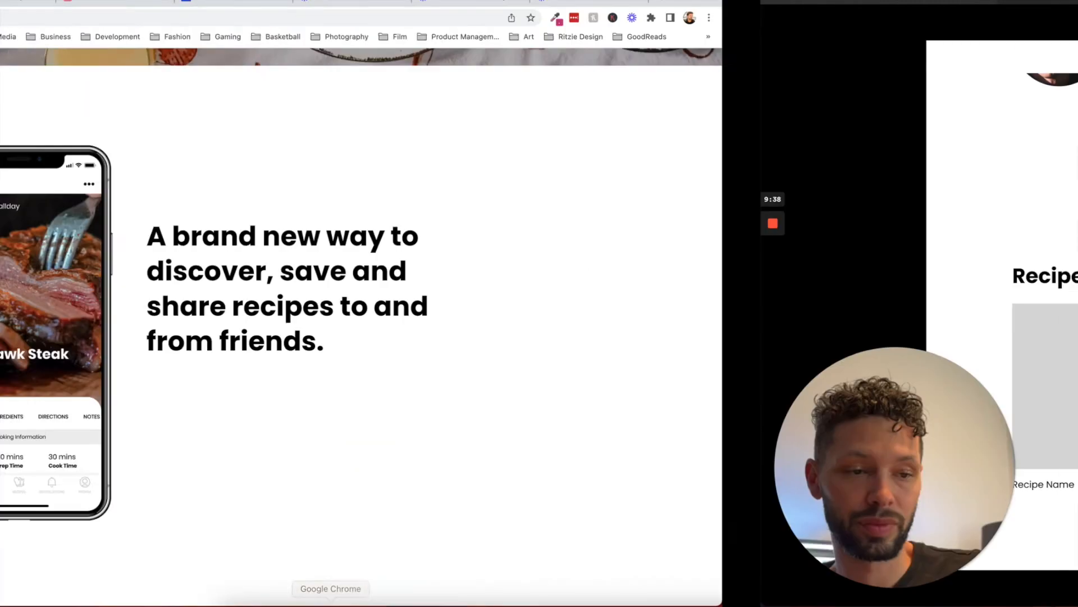
click(129, 3)
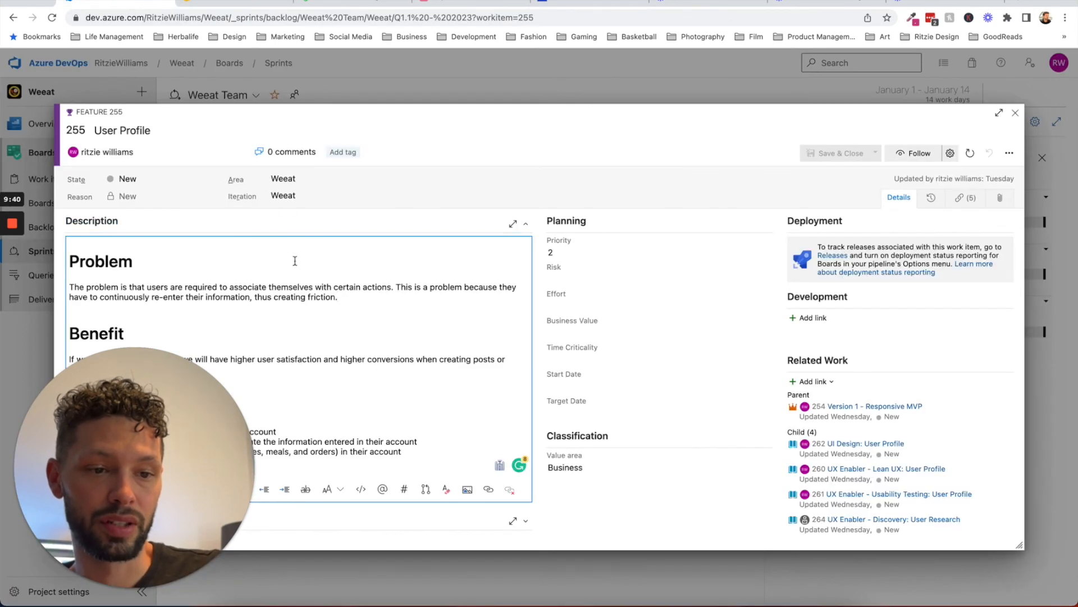
click(851, 468)
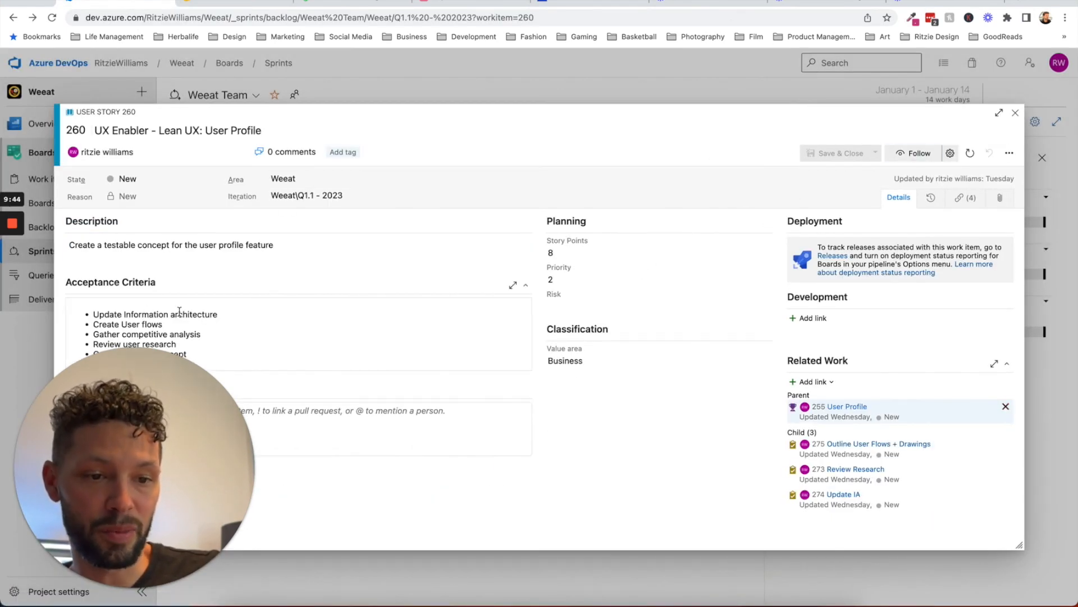
drag(145, 511, 882, 511)
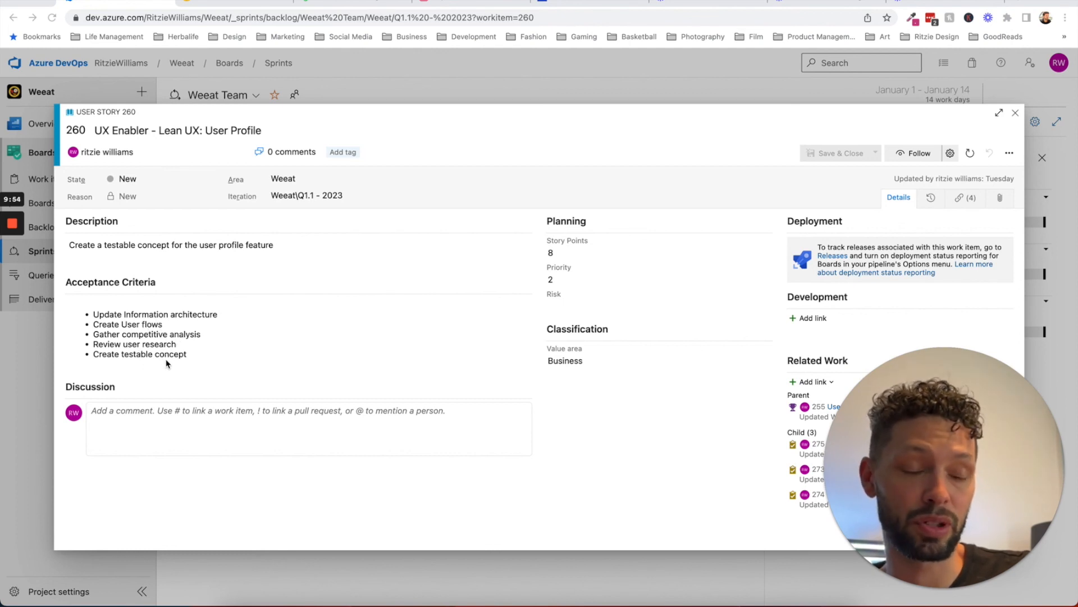
click(1016, 113)
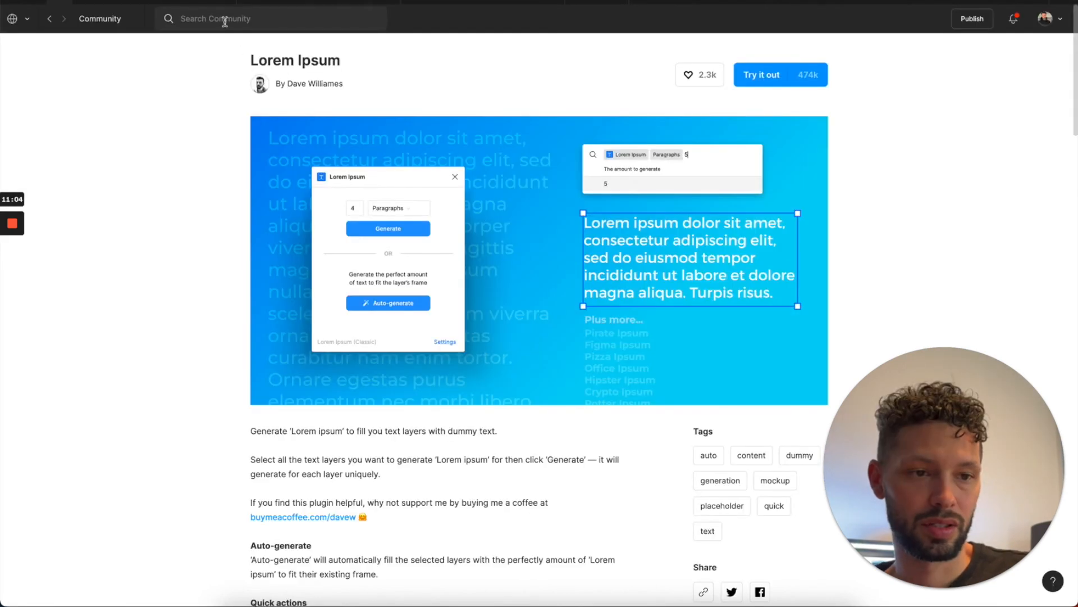
Search the Figma Community for the template author's first name.
click(229, 18)
text(rit)
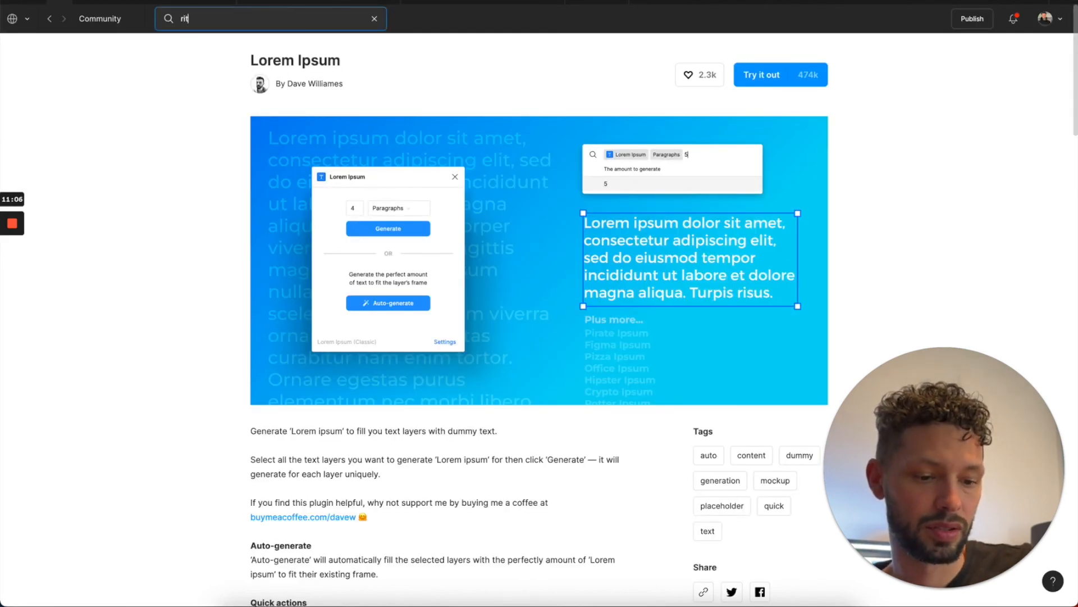
text(zie)
key(Return)
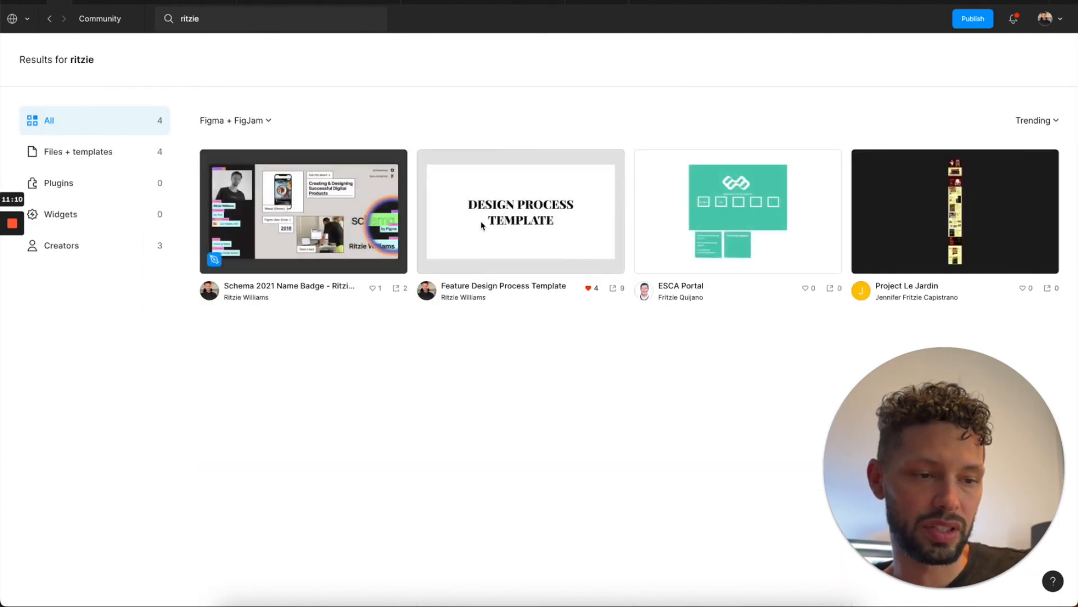